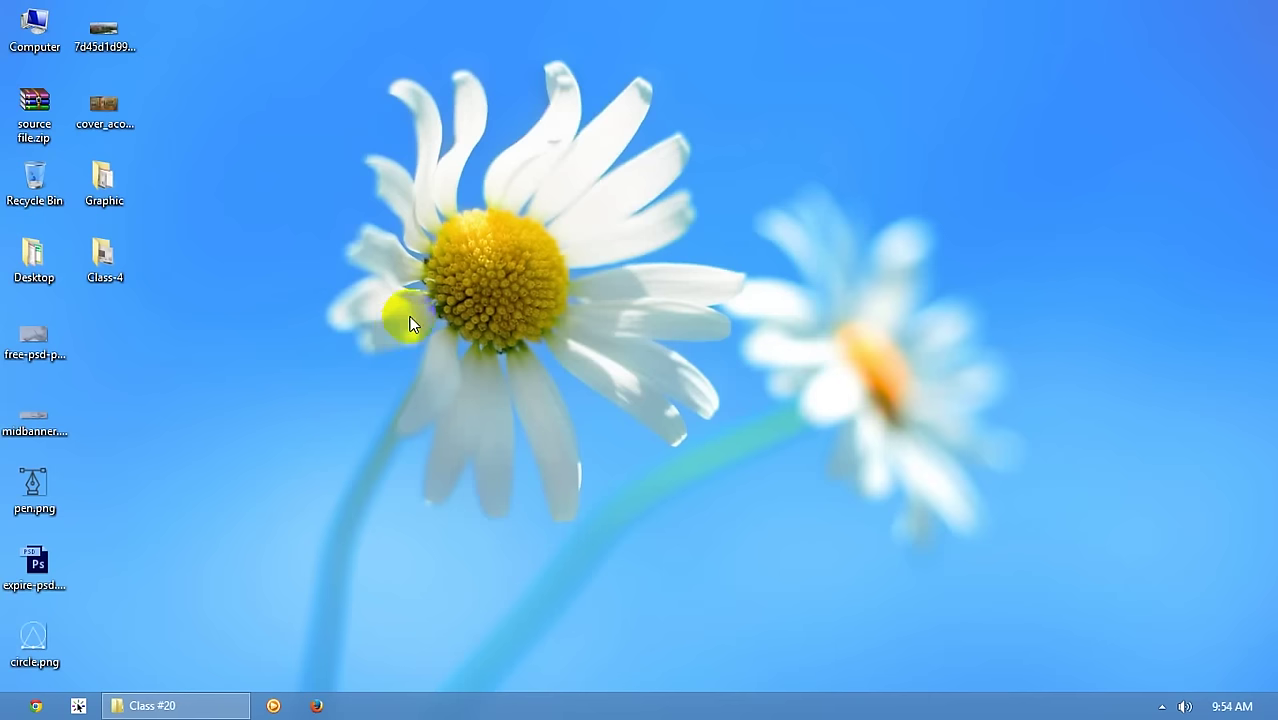
- Refresh the Windows 8 desktop twice, then launch Firefox on a blank New Tab
{"action": "right_click", "coordinate": [294, 288]}
{"action": "left_click", "coordinate": [343, 366]}
{"action": "right_click", "coordinate": [311, 321]}
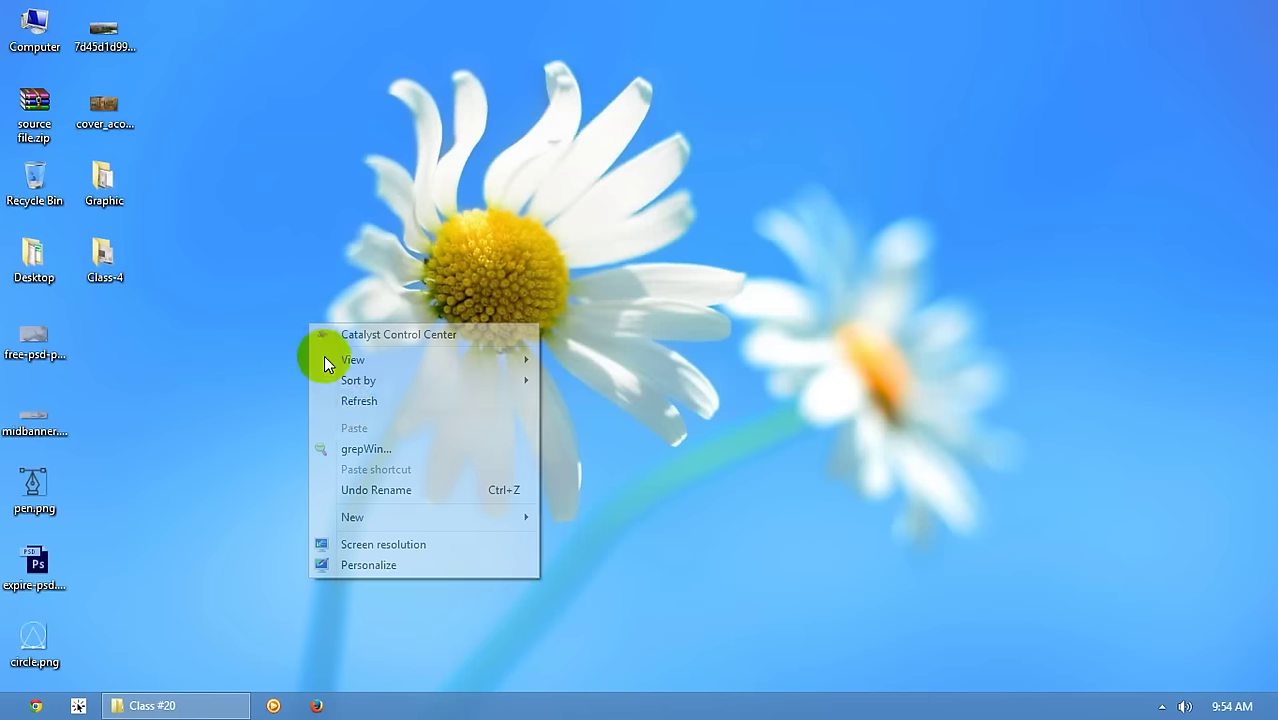
{"action": "left_click", "coordinate": [340, 403]}
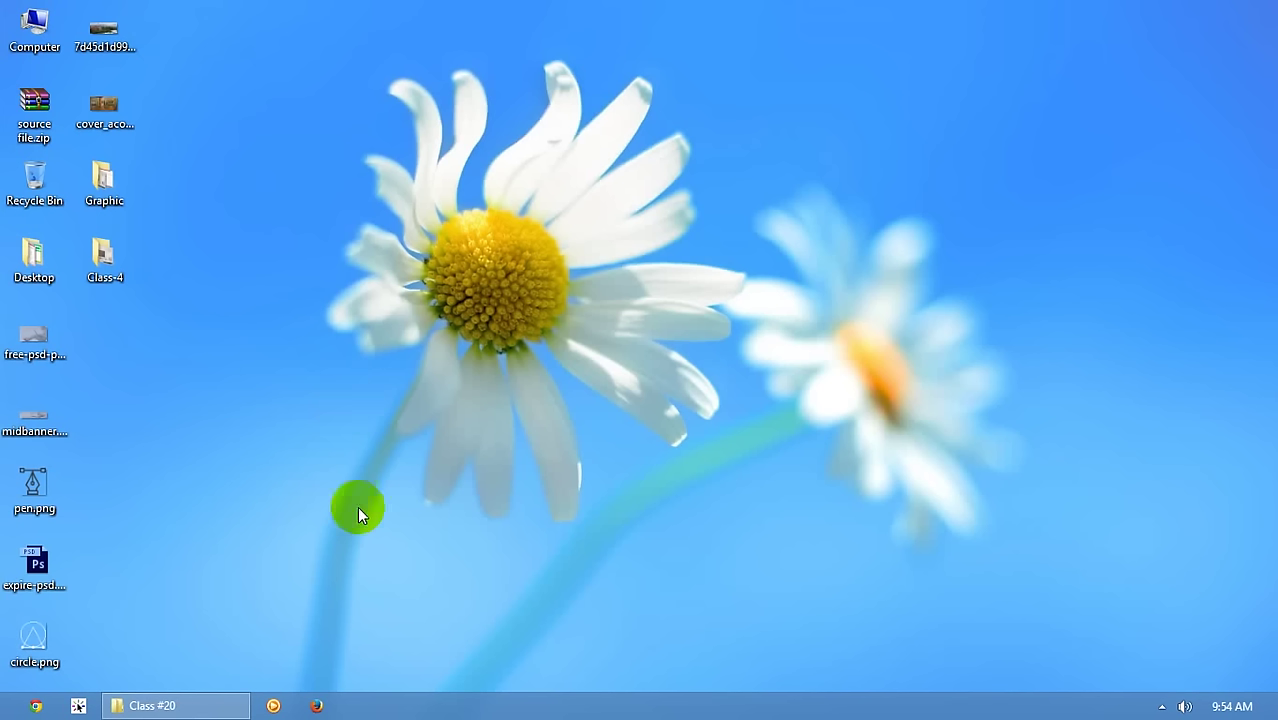
{"action": "left_click", "coordinate": [316, 705]}
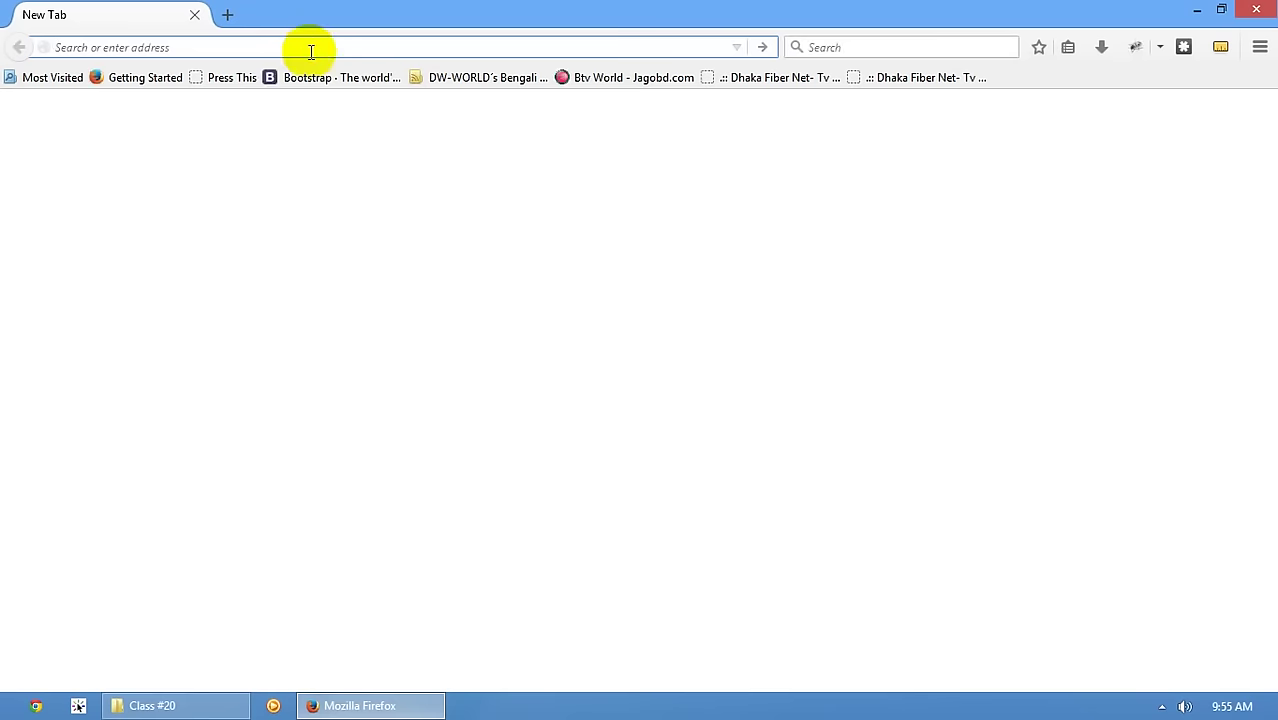
- Load wordpress.org and skim the homepage, highlighting its intro paragraph
{"action": "type", "text": "wordpress.org/"}
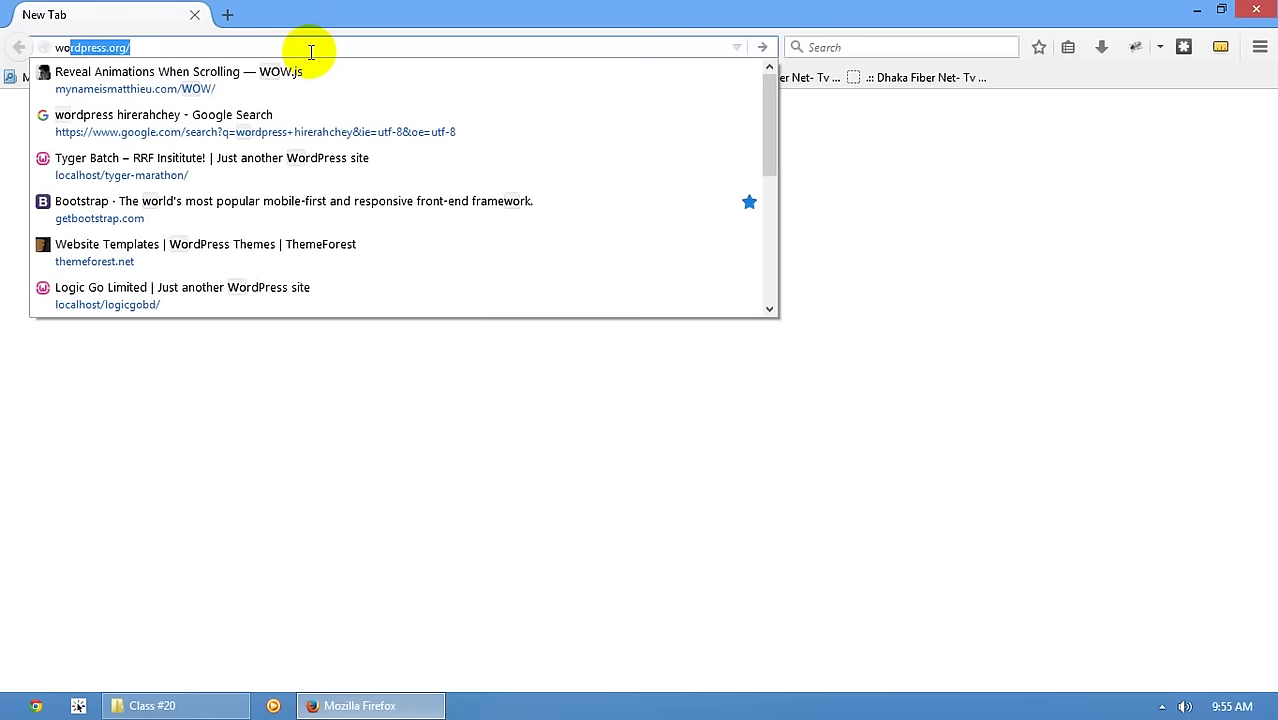
{"action": "key", "text": "Return"}
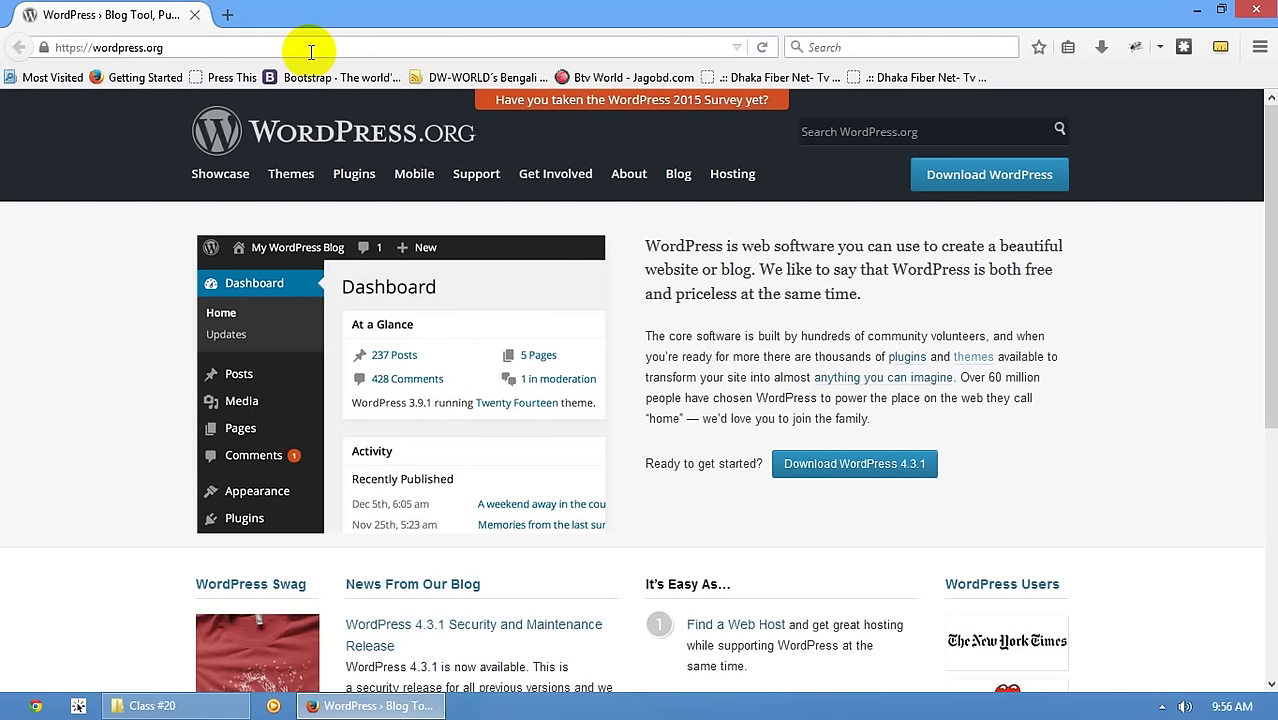
{"action": "scroll", "coordinate": [5, 355], "scroll_direction": "down", "scroll_amount": 3}
{"action": "scroll", "coordinate": [5, 355], "scroll_direction": "up", "scroll_amount": 3}
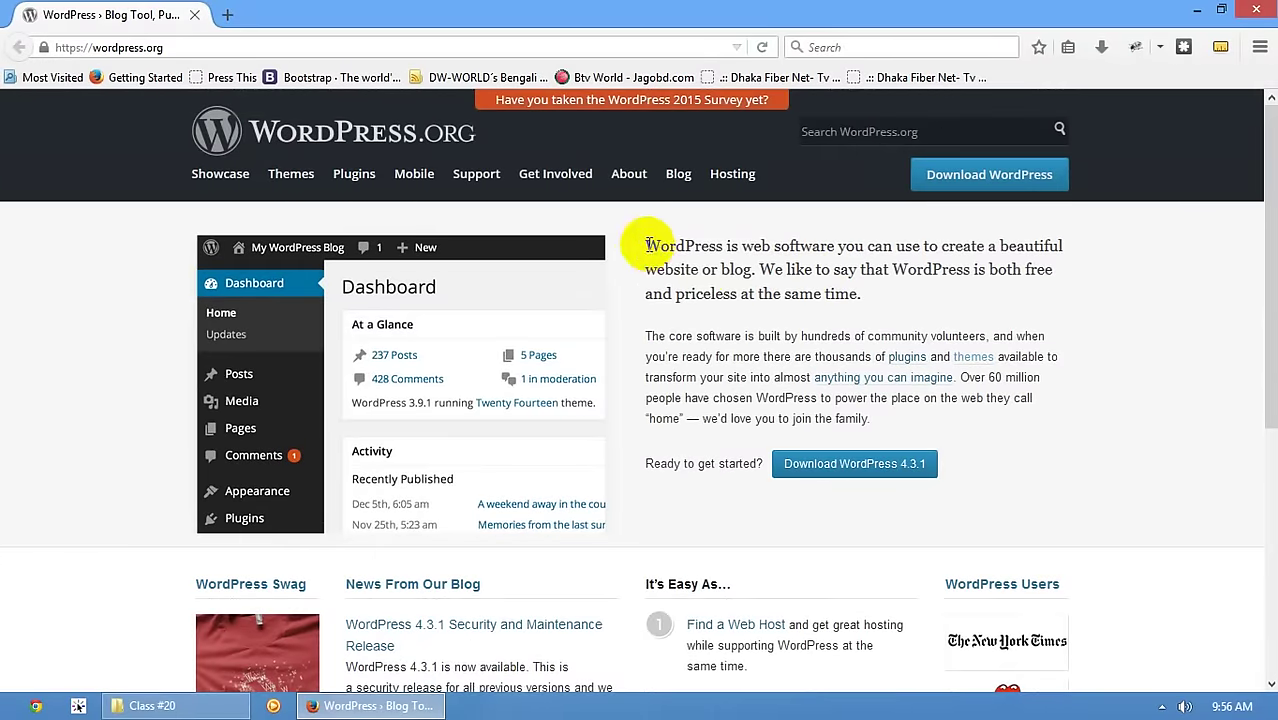
{"action": "left_click_drag", "start_coordinate": [645, 245], "coordinate": [862, 294]}
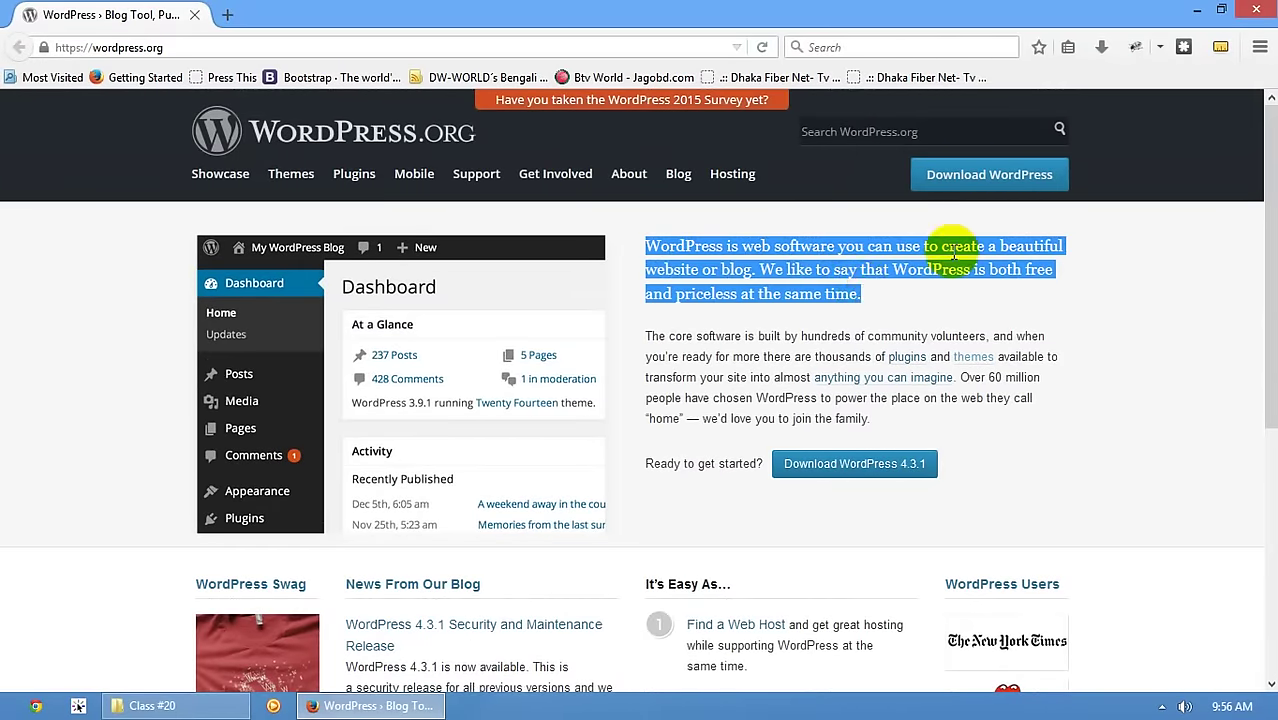
{"action": "scroll", "coordinate": [826, 259], "scroll_direction": "down", "scroll_amount": 6}
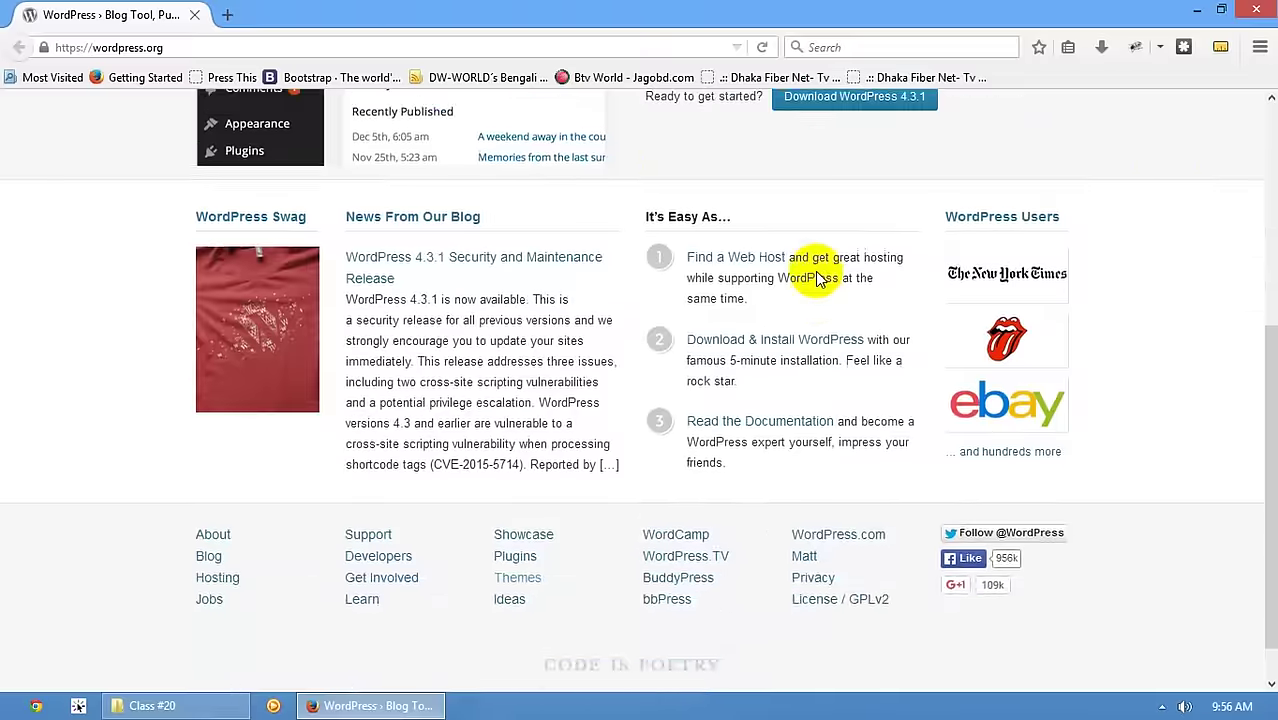
{"action": "scroll", "coordinate": [810, 265], "scroll_direction": "up", "scroll_amount": 6}
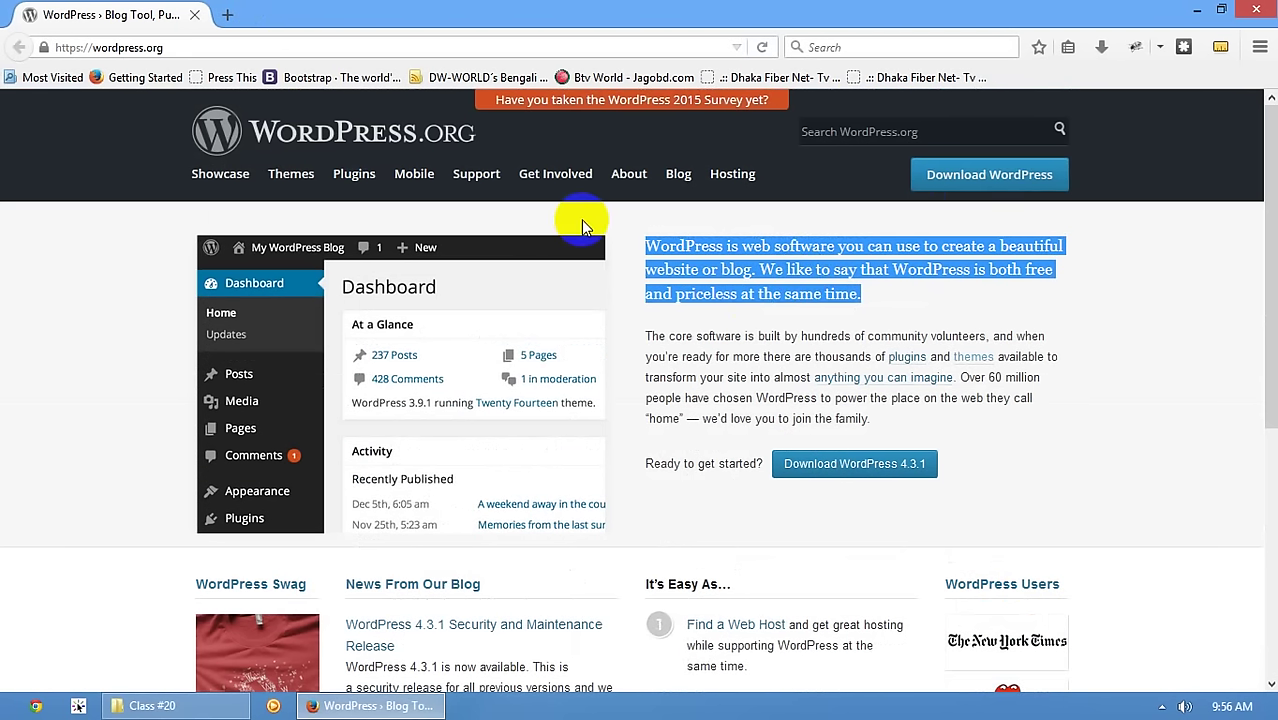
- From the Download WordPress page, go to wordpress.org/latest.zip to download wordpress-4.3.1.zip
{"action": "left_click", "coordinate": [968, 184]}
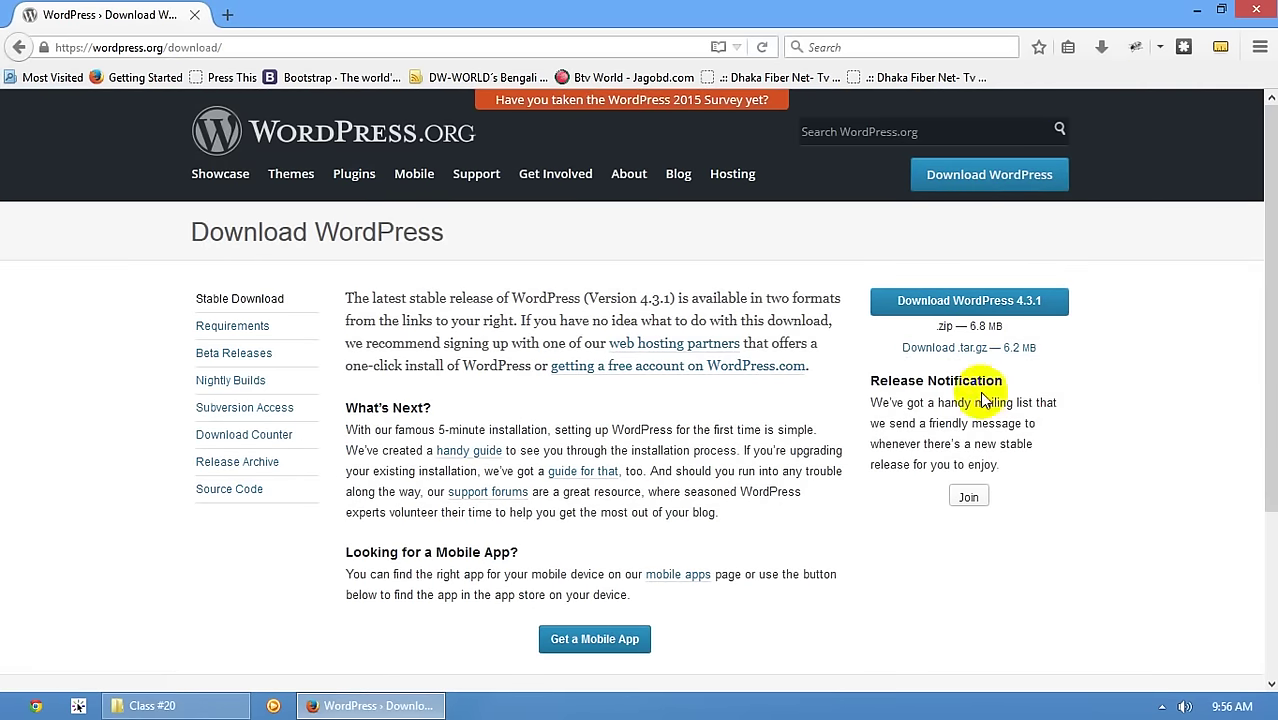
{"action": "double_click", "coordinate": [175, 47]}
{"action": "type", "text": "late"}
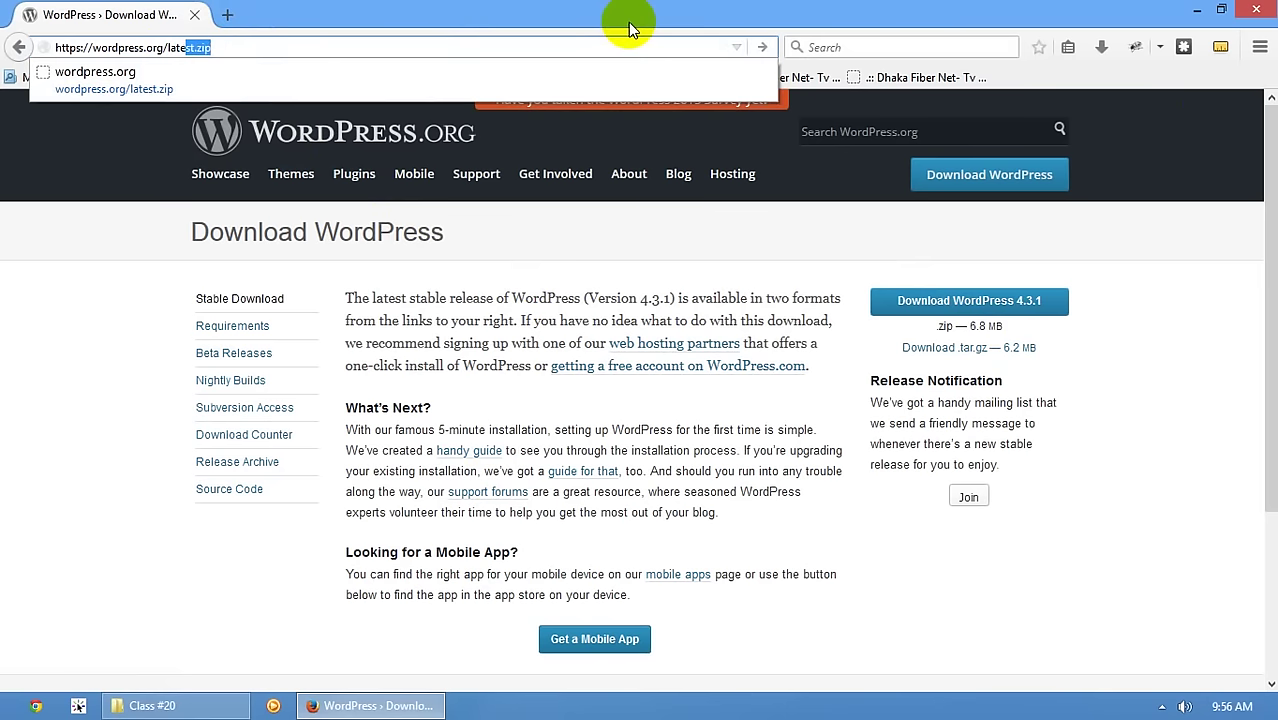
{"action": "key", "text": "Return"}
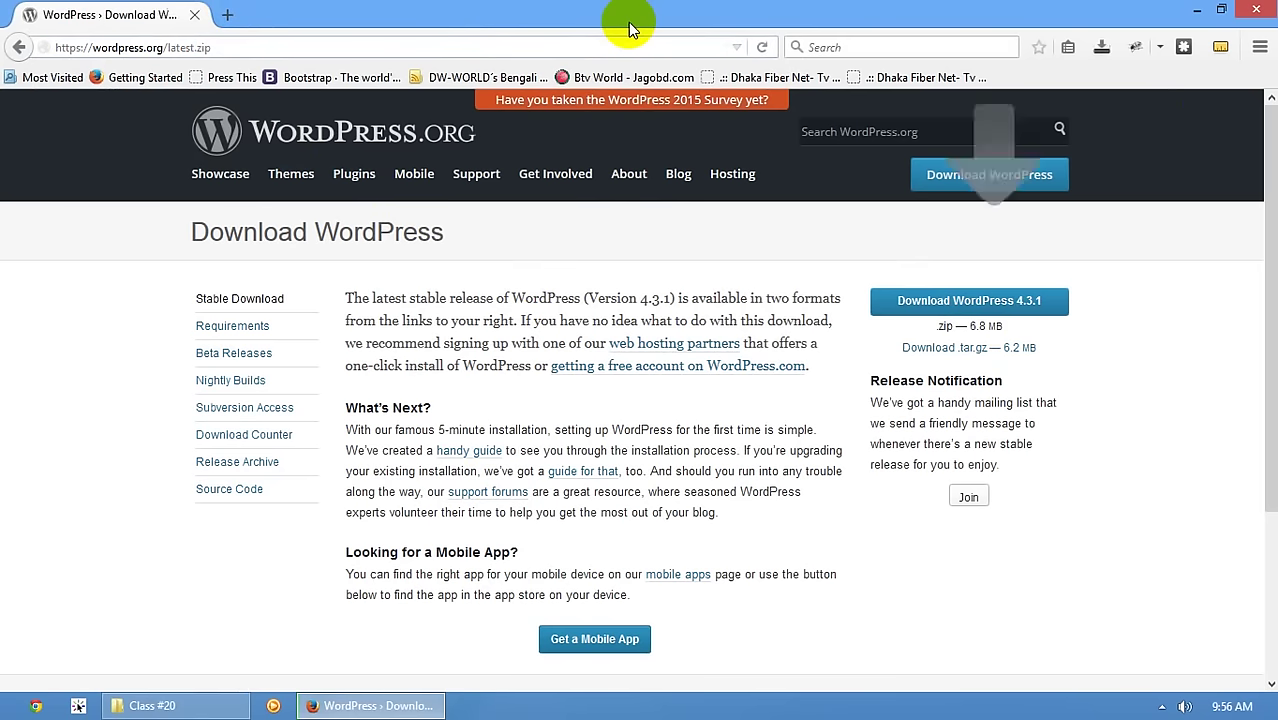
{"action": "left_click", "coordinate": [1102, 47]}
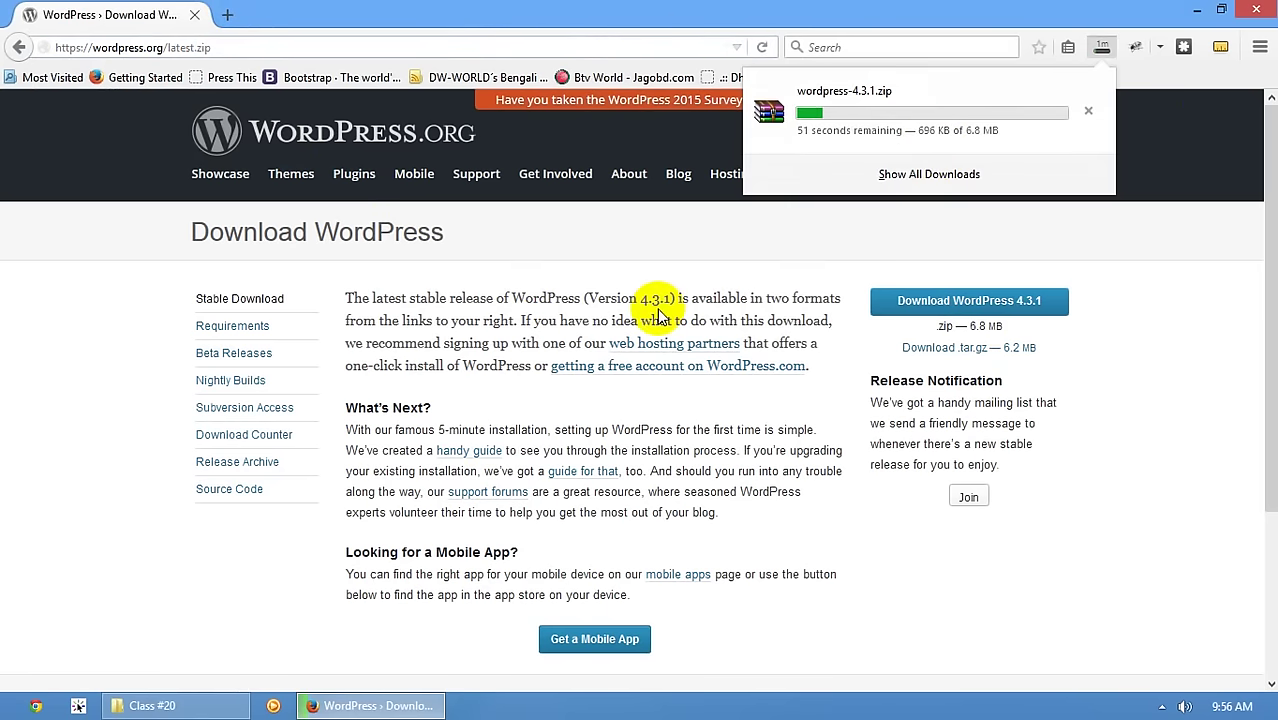
{"action": "left_click", "coordinate": [522, 257]}
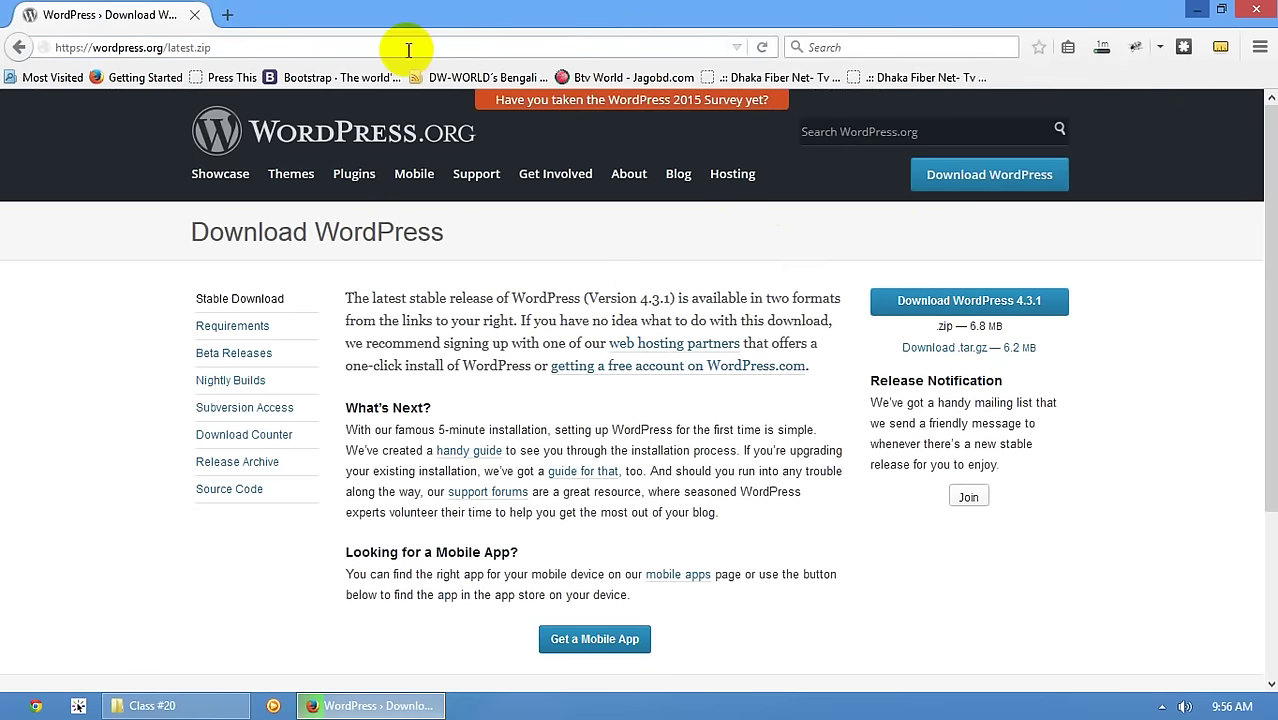
- Open a new blank tab and bring up the options for the finished wordpress-4.3.1.zip download
{"action": "left_click", "coordinate": [227, 14]}
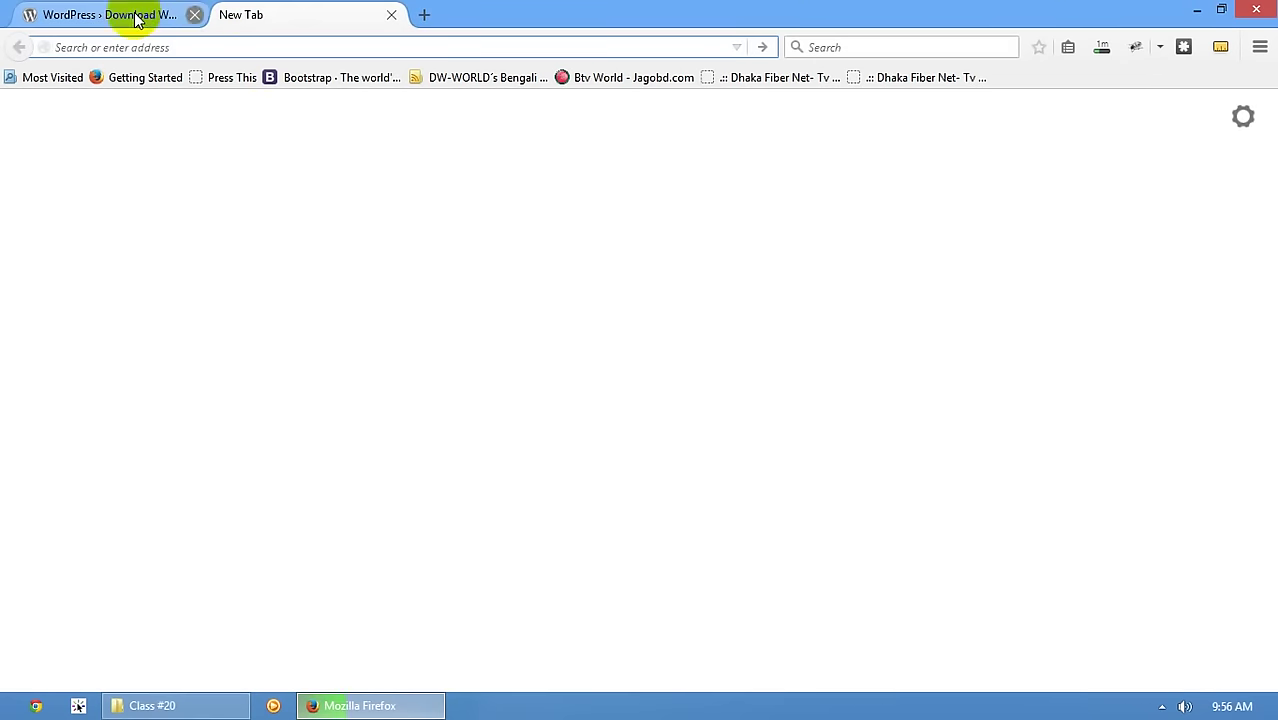
{"action": "left_click", "coordinate": [136, 14]}
{"action": "left_click", "coordinate": [300, 14]}
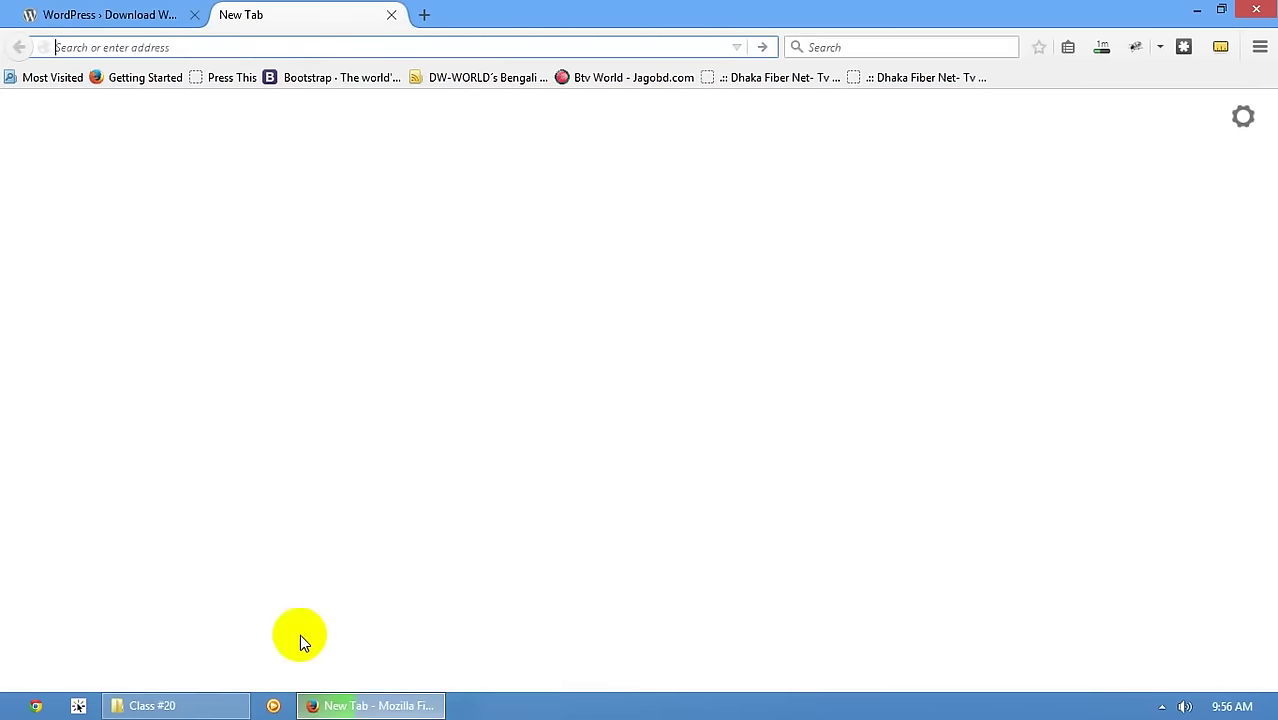
{"action": "left_click", "coordinate": [175, 15]}
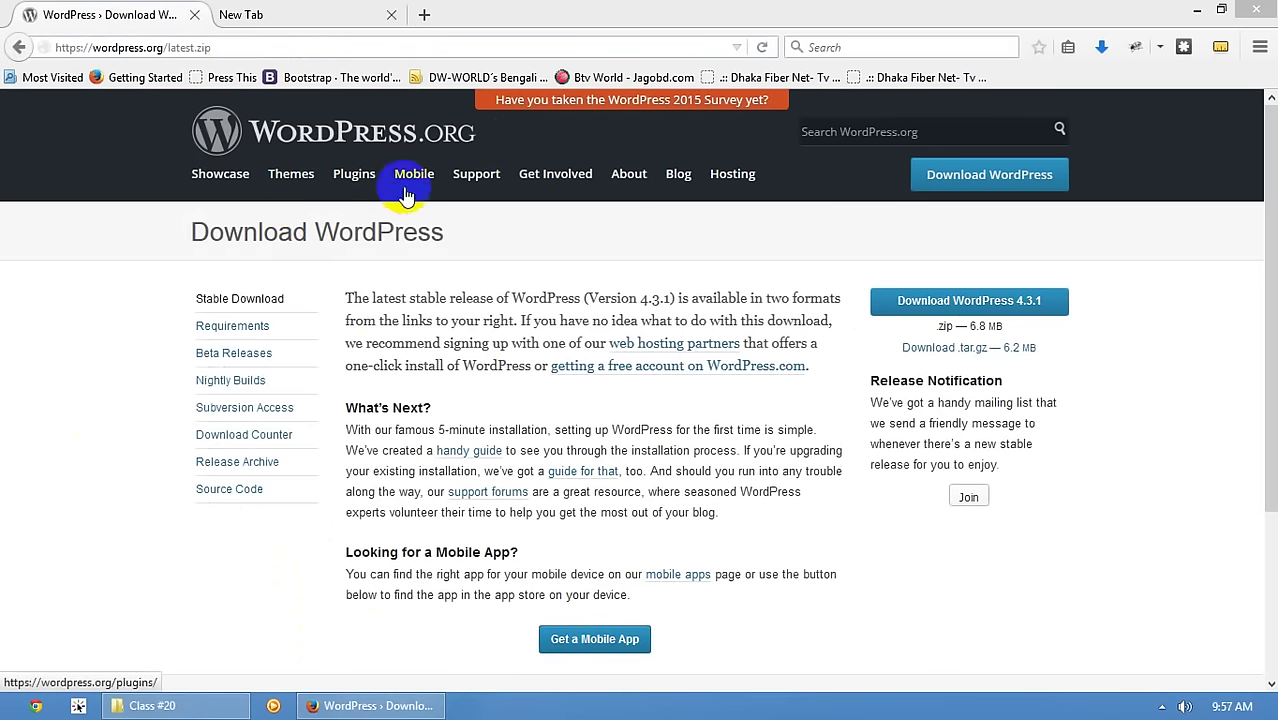
{"action": "left_click", "coordinate": [290, 12]}
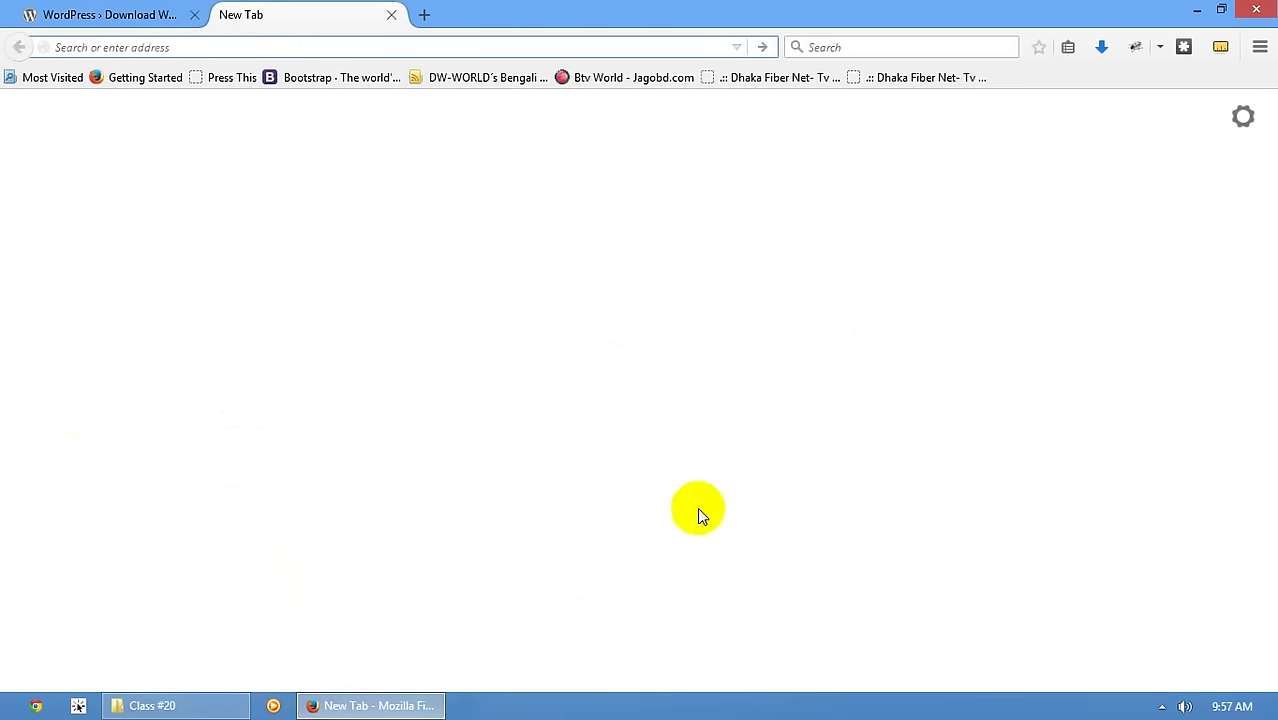
{"action": "left_click", "coordinate": [1101, 47]}
{"action": "right_click", "coordinate": [863, 113]}
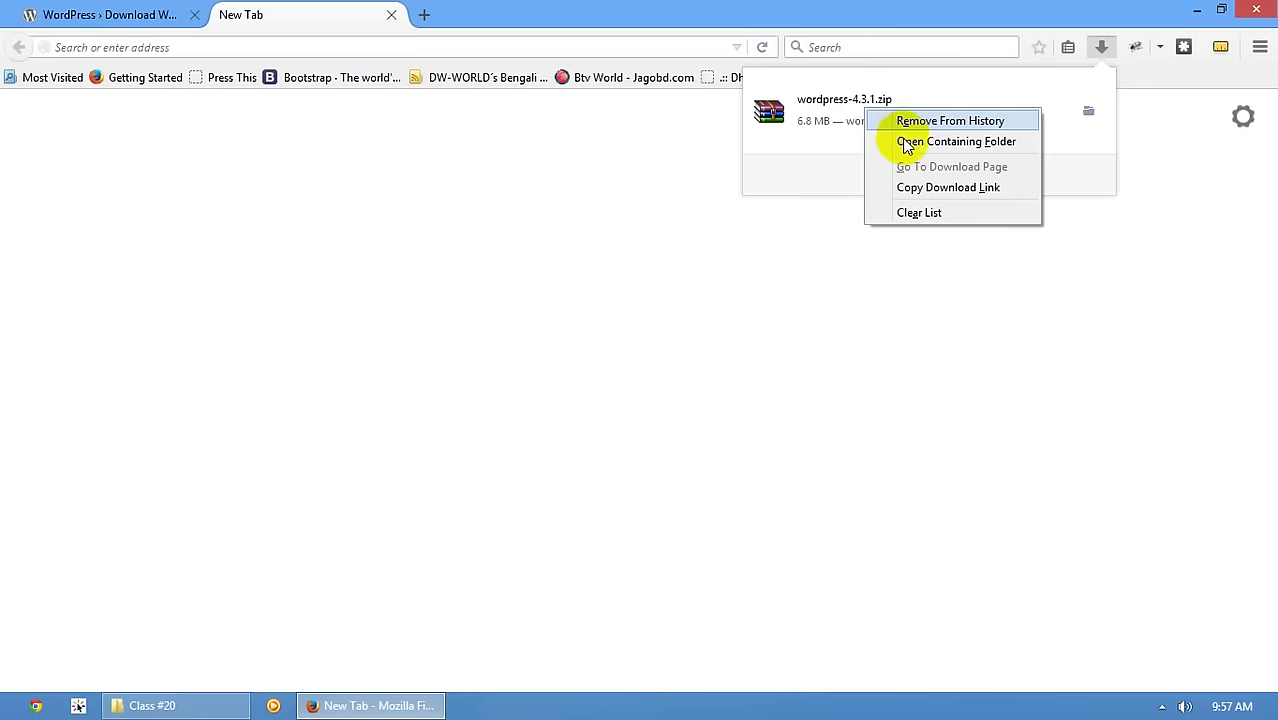
- Open wordpress-4.3.1.zip in WinRAR from its folder and browse the wordpress folder's core files
{"action": "left_click", "coordinate": [908, 143]}
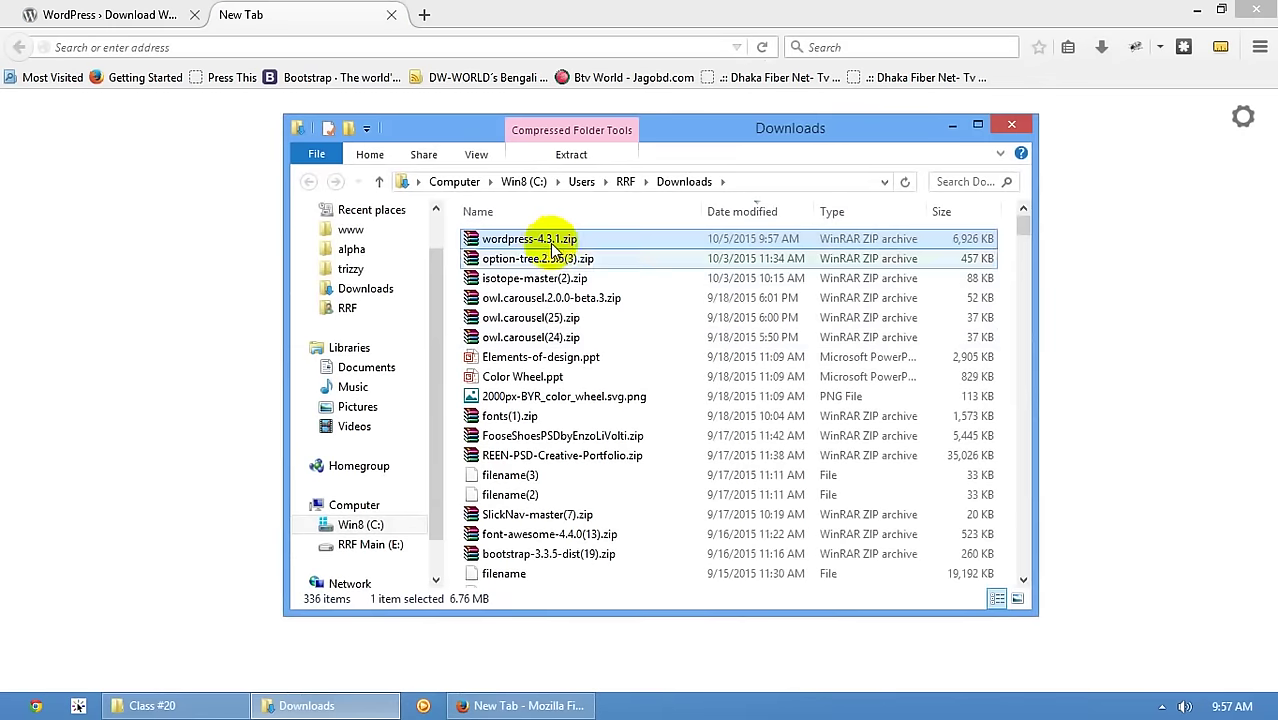
{"action": "double_click", "coordinate": [655, 238]}
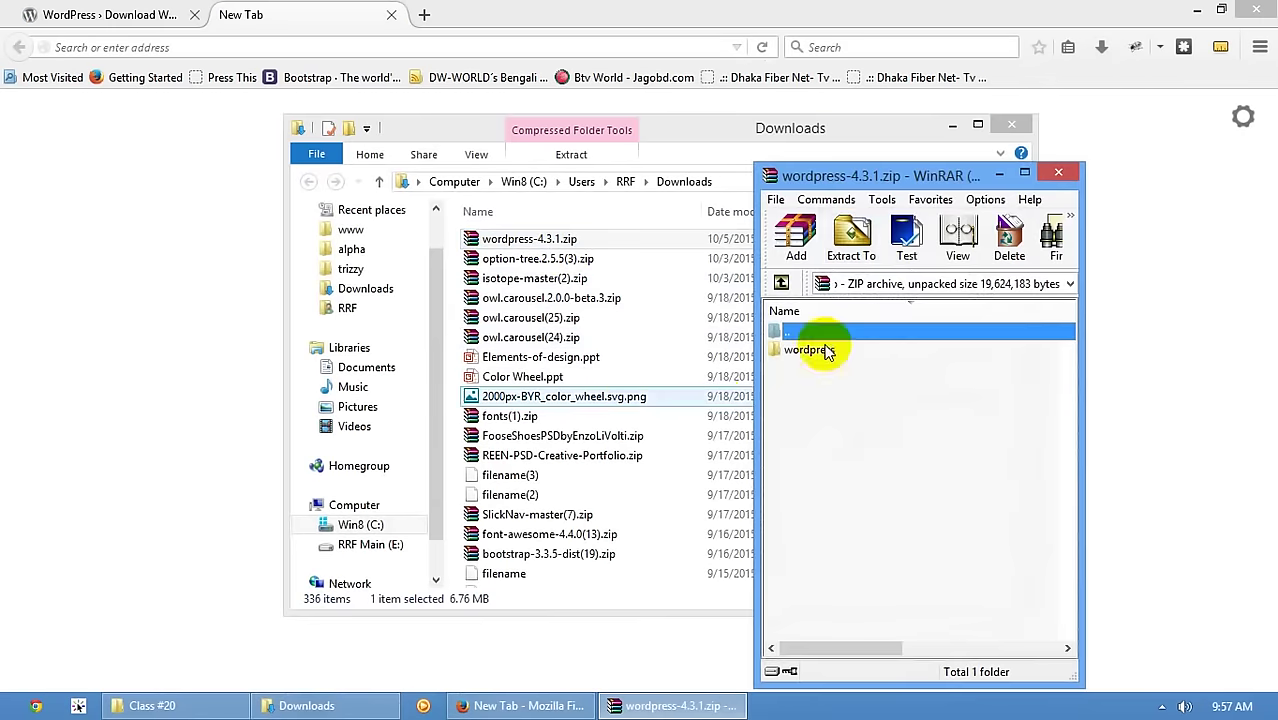
{"action": "left_click", "coordinate": [1011, 124]}
{"action": "left_click", "coordinate": [1058, 349]}
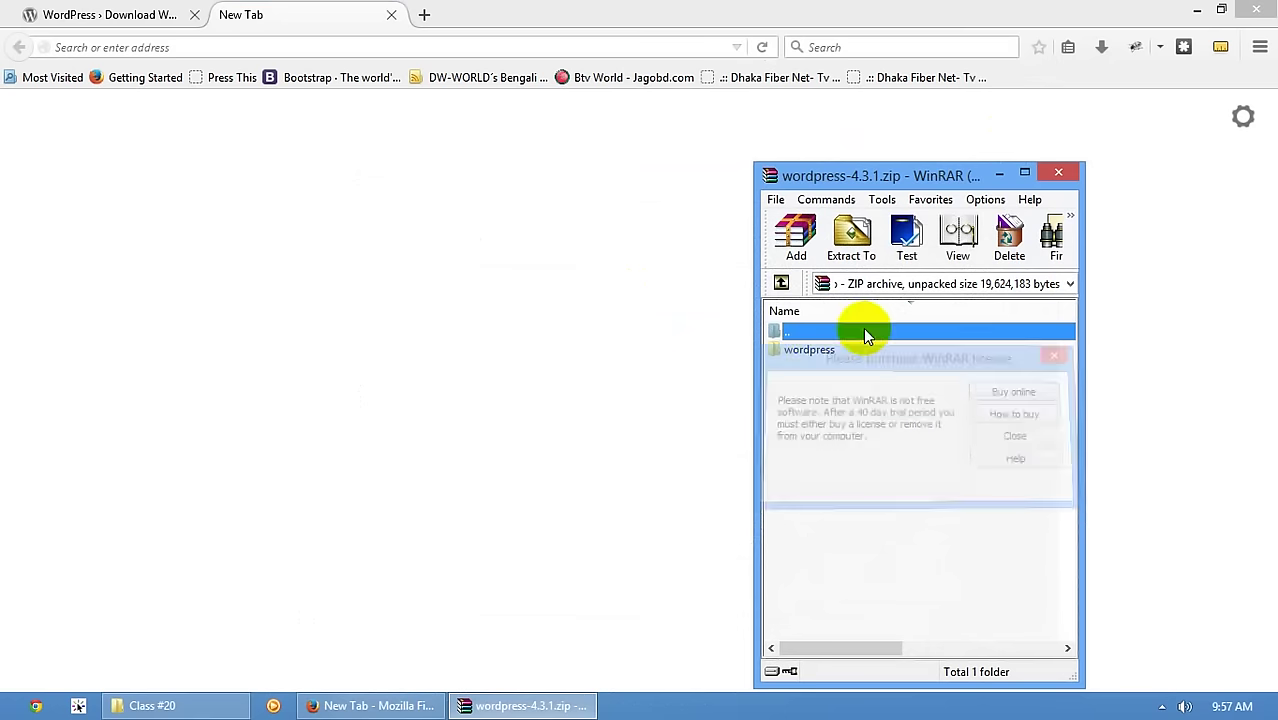
{"action": "double_click", "coordinate": [812, 352]}
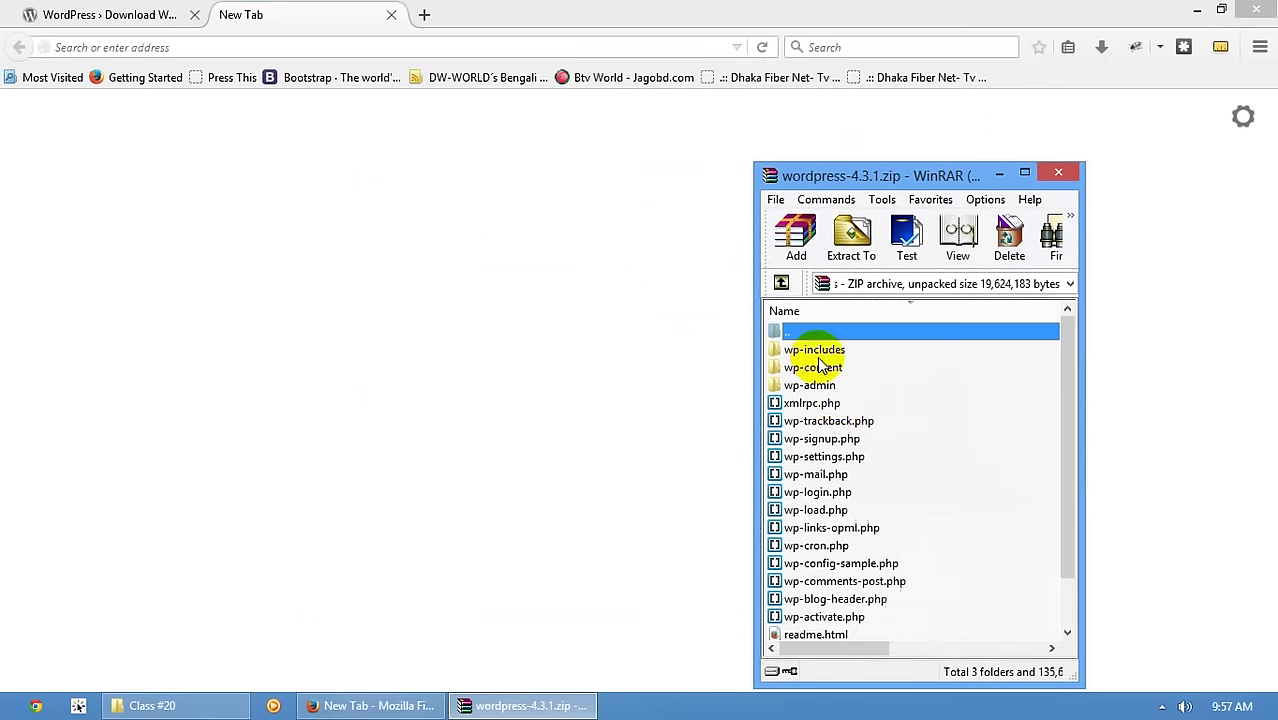
{"action": "scroll", "coordinate": [825, 400], "scroll_direction": "down", "scroll_amount": 1}
{"action": "scroll", "coordinate": [855, 450], "scroll_direction": "up", "scroll_amount": 1}
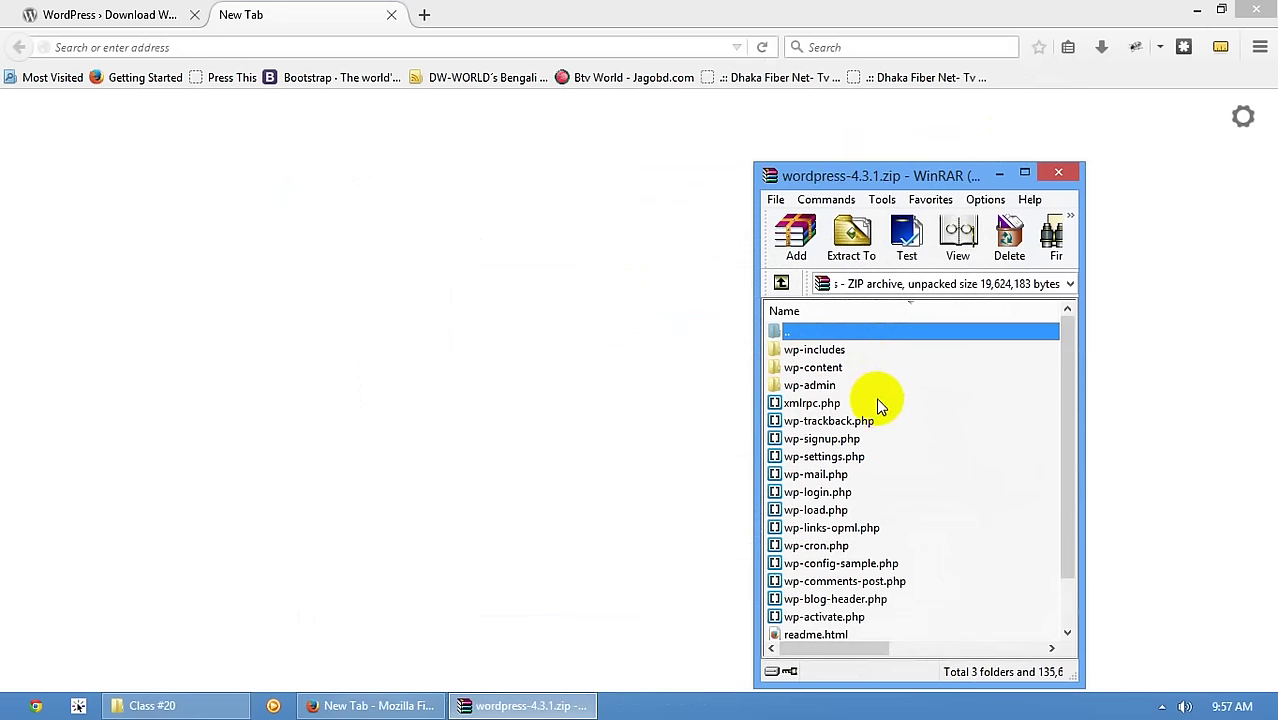
{"action": "scroll", "coordinate": [876, 440], "scroll_direction": "down", "scroll_amount": 1}
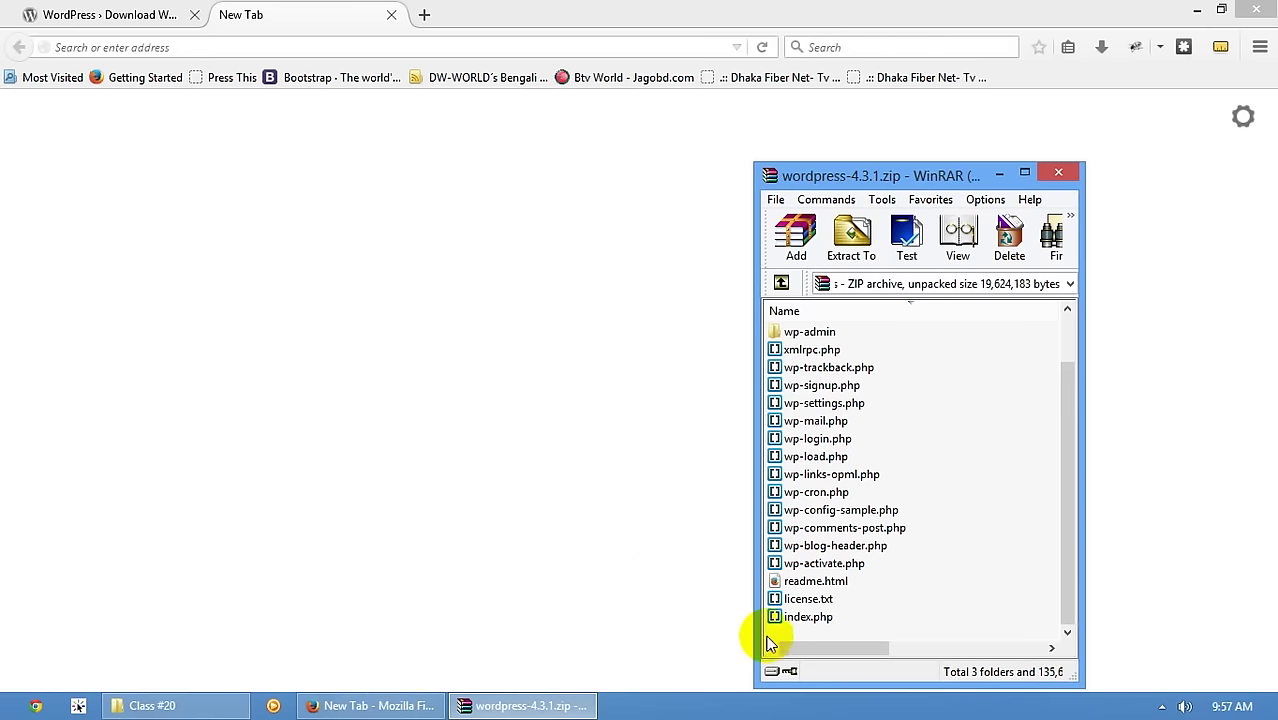
{"action": "left_click", "coordinate": [1162, 706]}
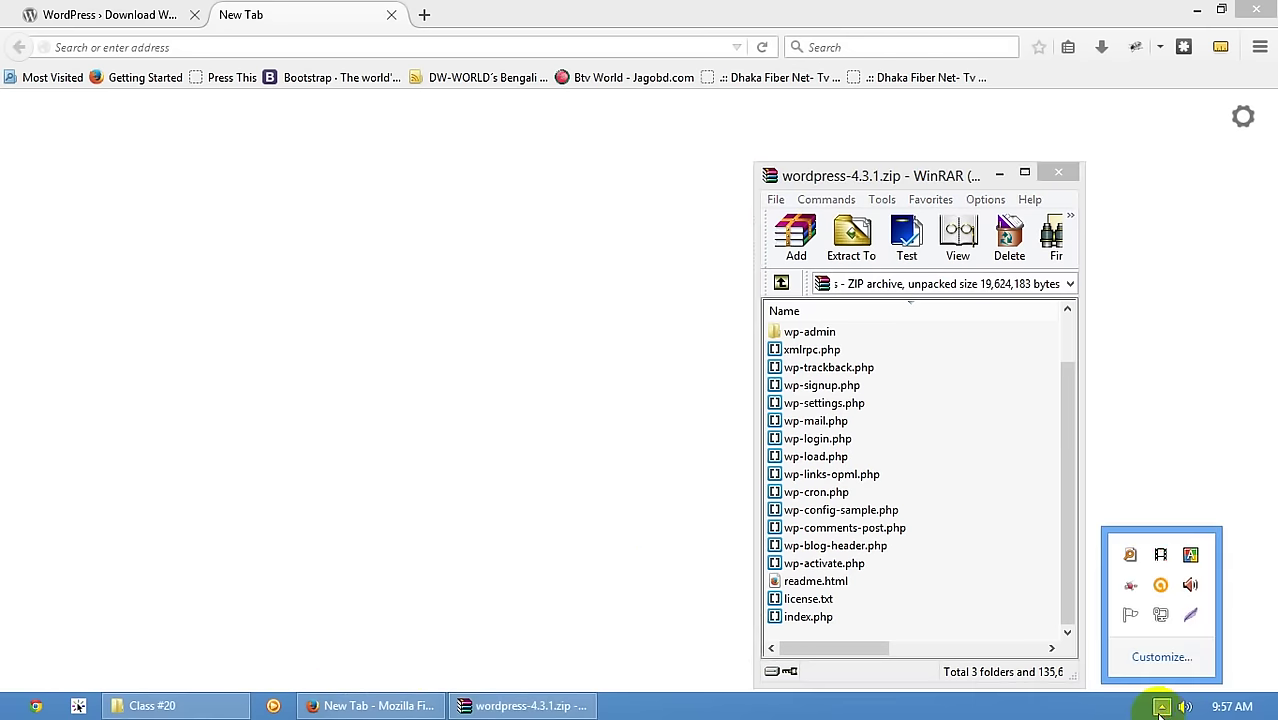
- Start WampServer64 and open its www directory (E:\wamp\www) from the tray icon
{"action": "left_click", "coordinate": [40, 690]}
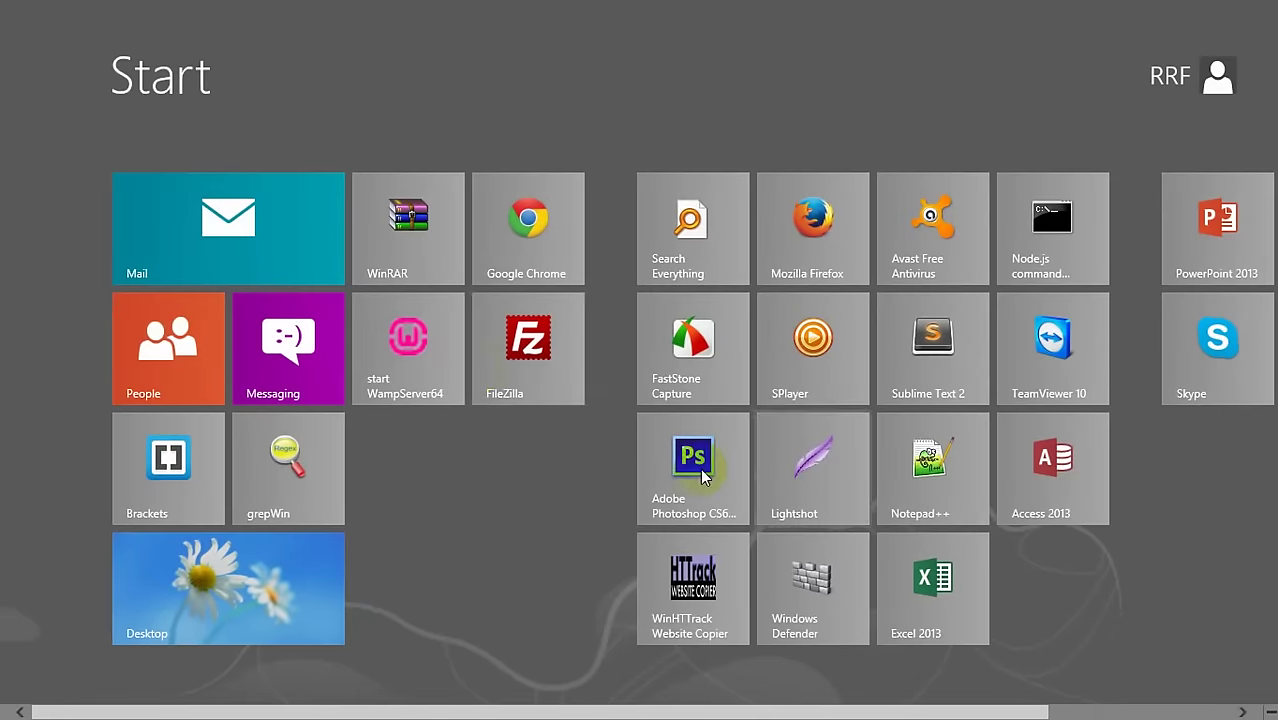
{"action": "left_click", "coordinate": [426, 339]}
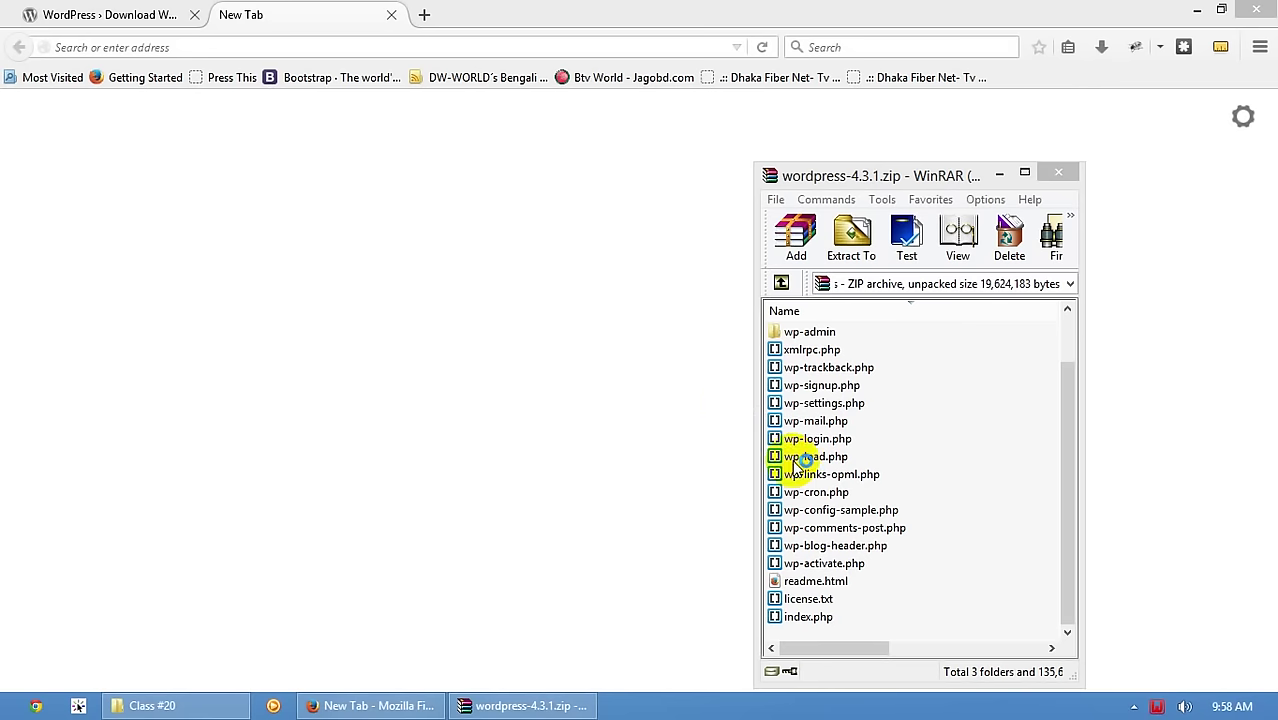
{"action": "left_click", "coordinate": [1133, 706]}
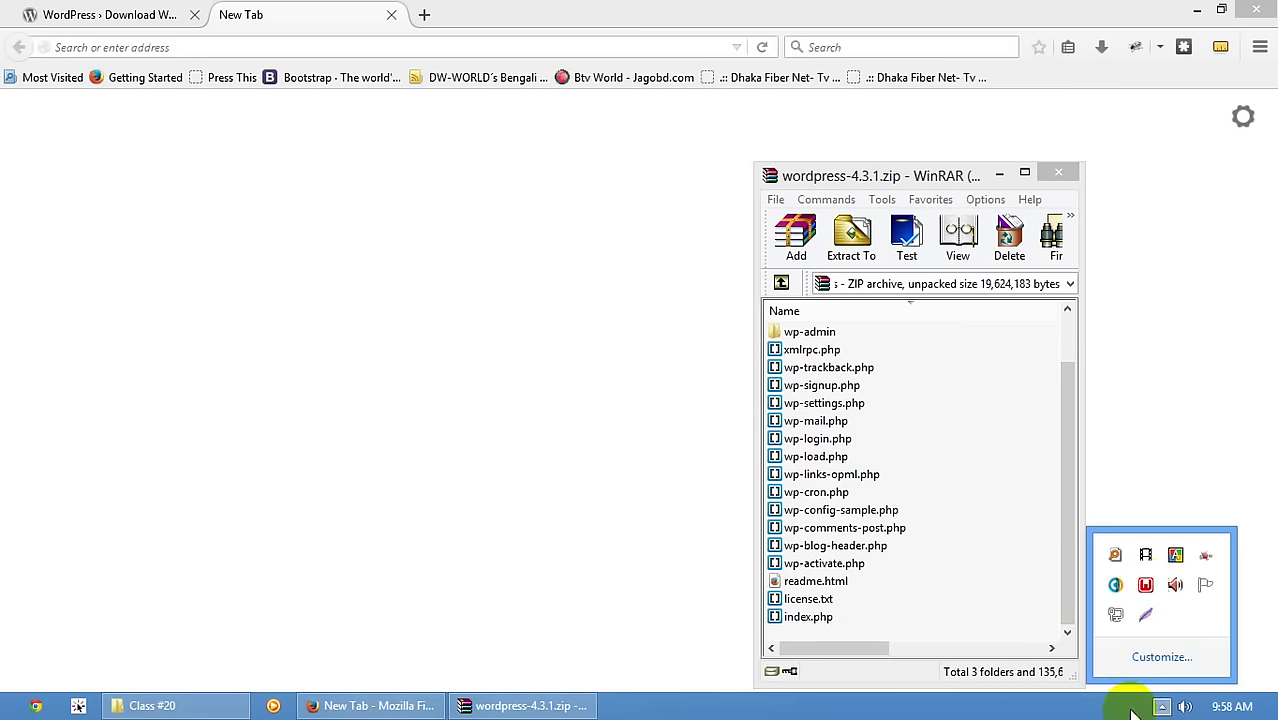
{"action": "left_click", "coordinate": [1147, 587]}
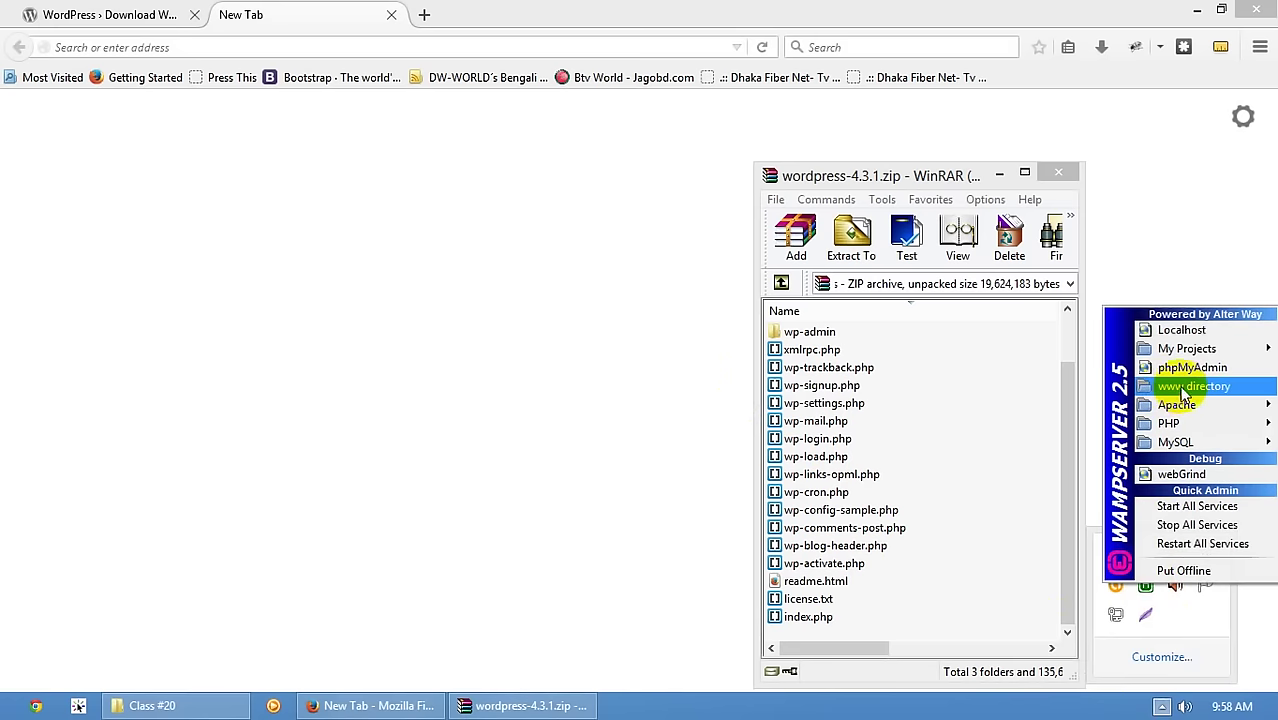
{"action": "left_click", "coordinate": [1187, 396]}
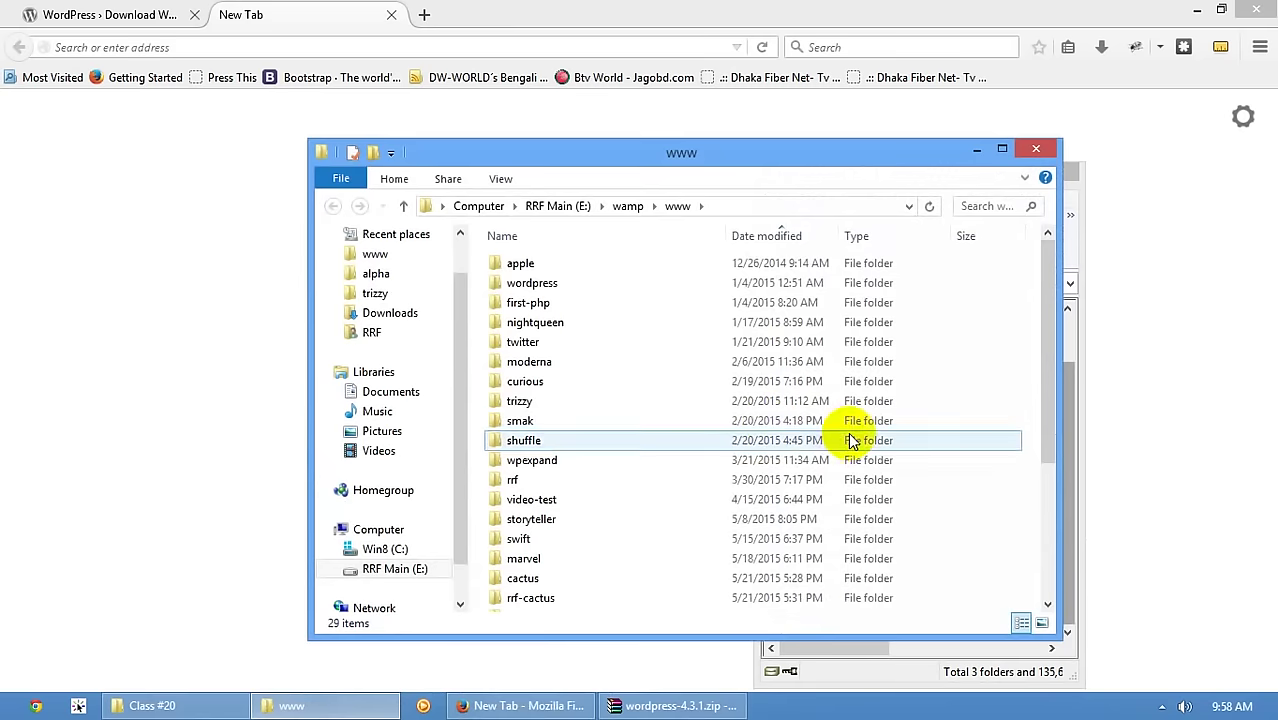
- Open the webab folder in www and permanently delete its old index.php
{"action": "left_click_drag", "start_coordinate": [669, 152], "coordinate": [553, 127]}
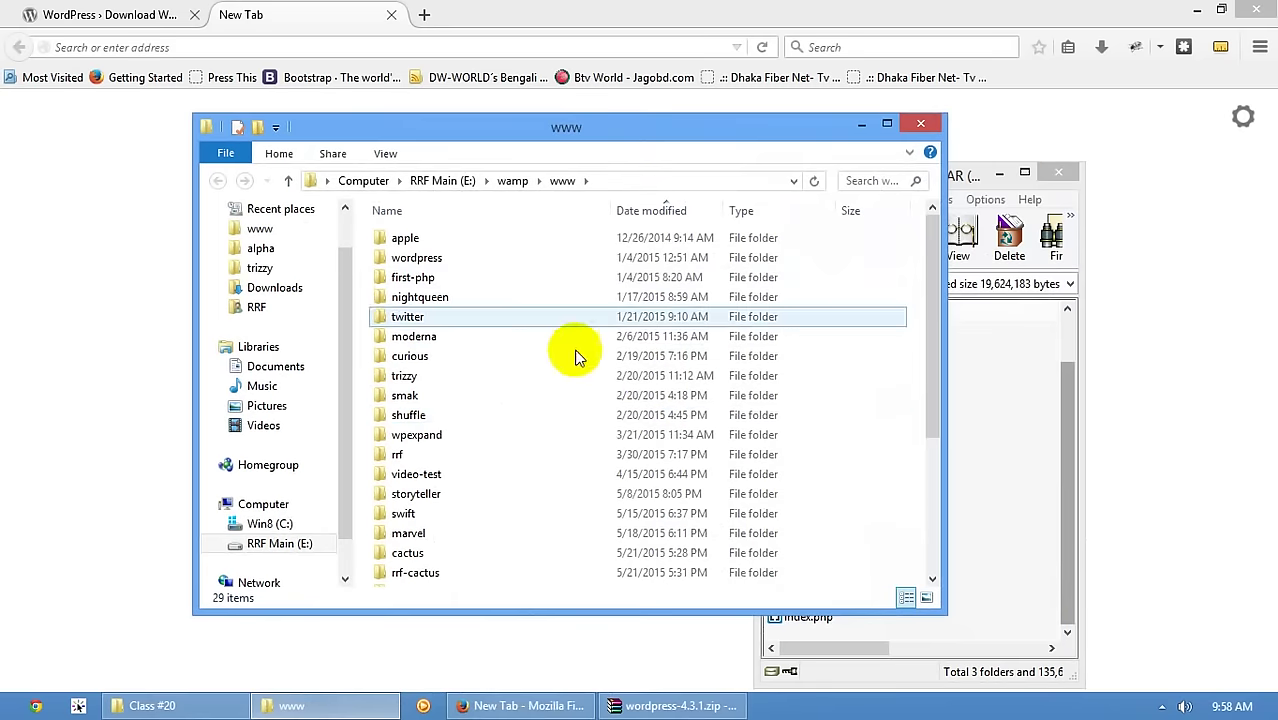
{"action": "left_click", "coordinate": [622, 416]}
{"action": "scroll", "coordinate": [622, 416], "scroll_direction": "down", "scroll_amount": 4}
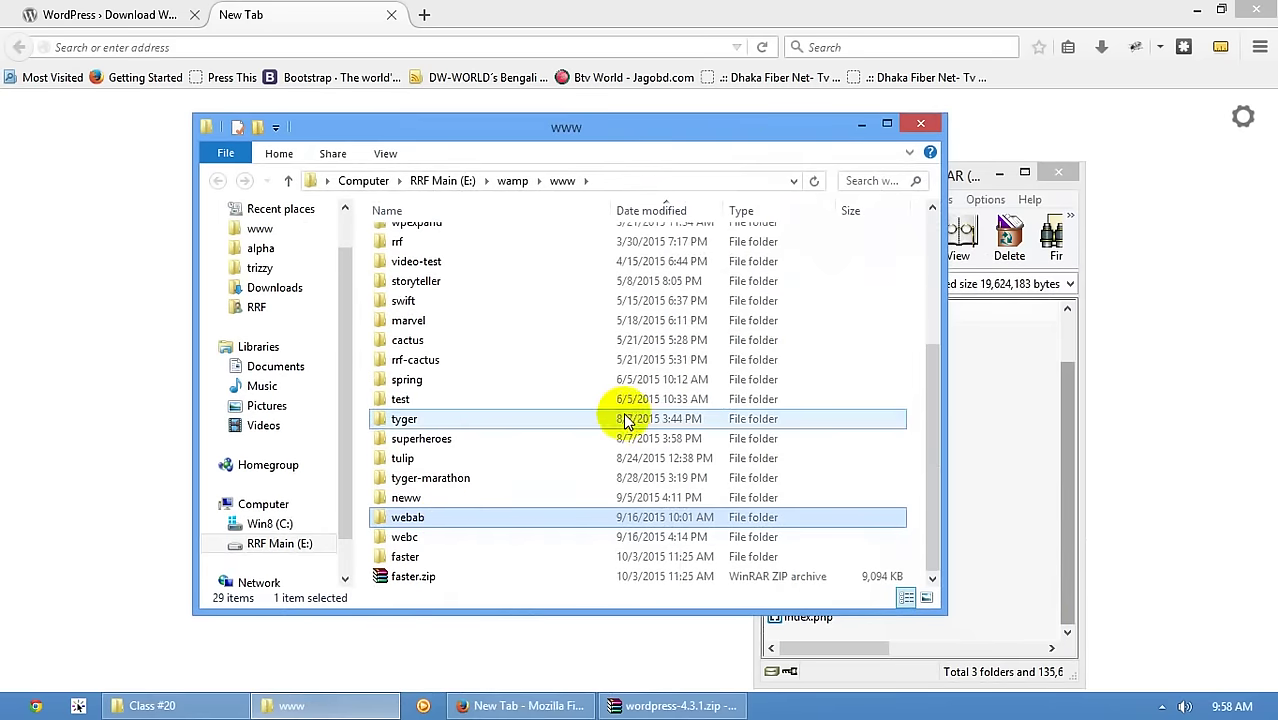
{"action": "double_click", "coordinate": [448, 520]}
{"action": "left_click", "coordinate": [625, 238]}
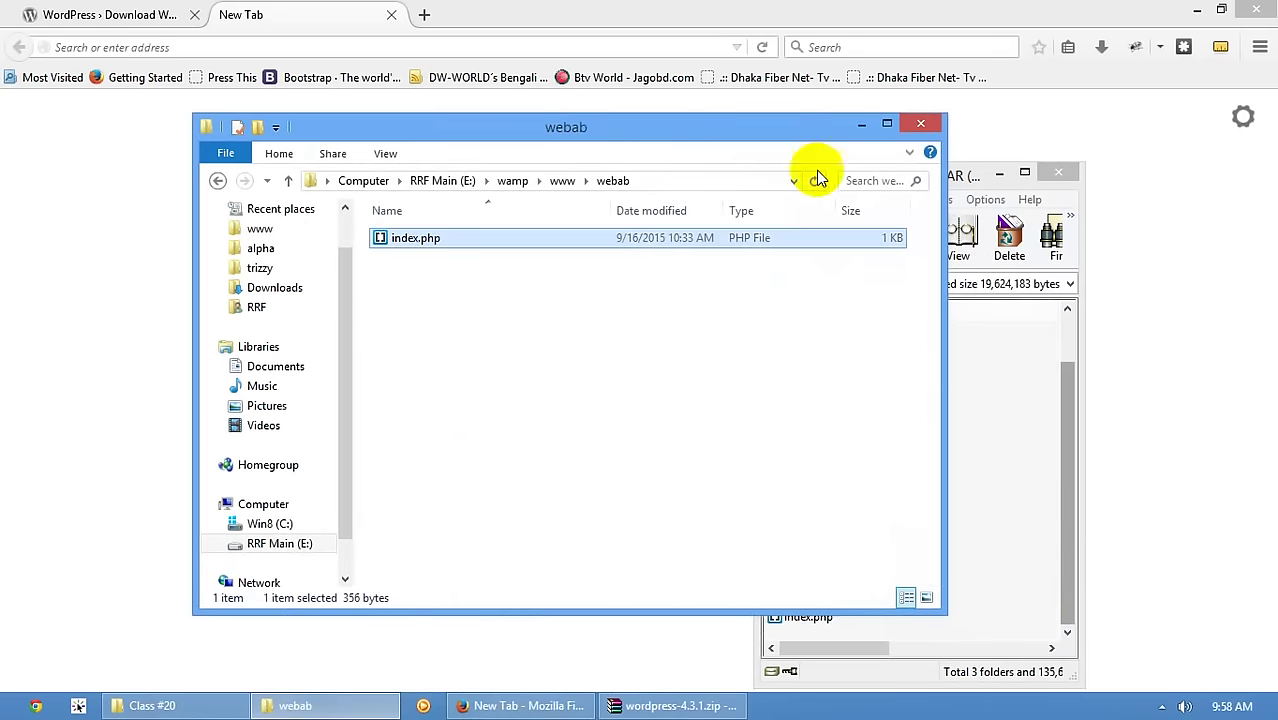
{"action": "key", "text": "shift+Delete"}
{"action": "key", "text": "Return"}
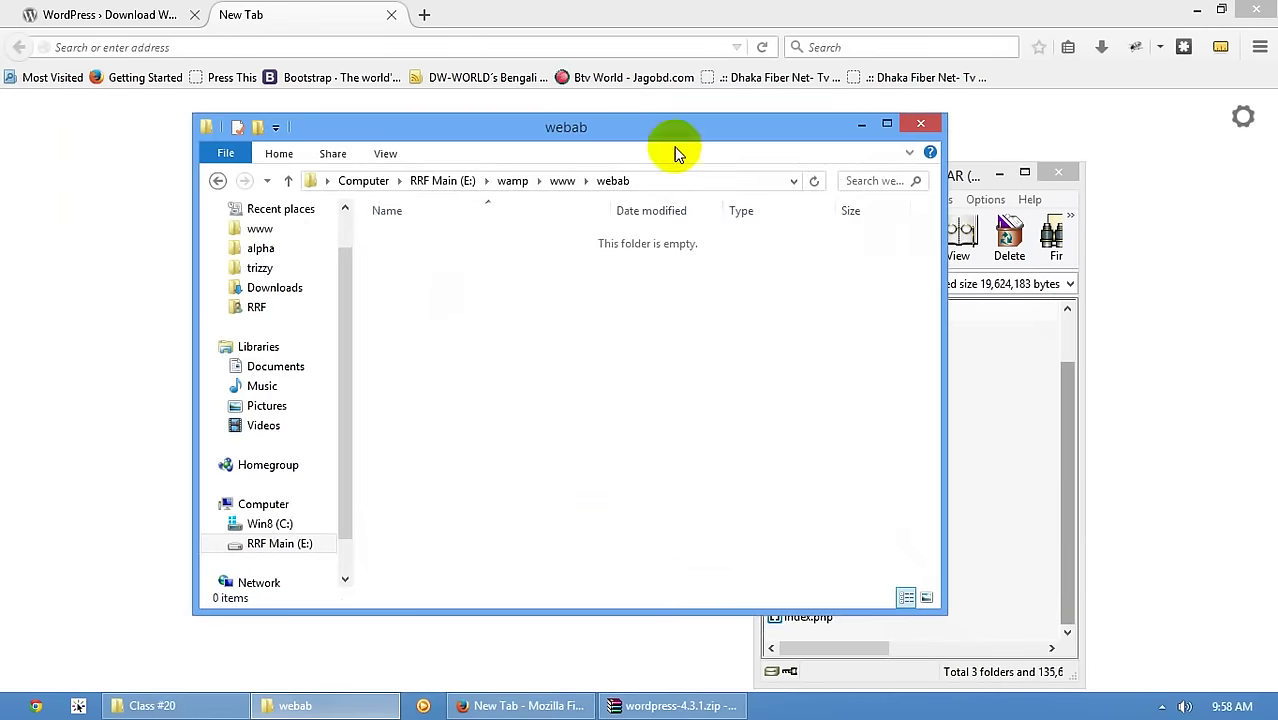
- Extract every entry of the WordPress archive into the webab folder
{"action": "left_click_drag", "start_coordinate": [643, 136], "coordinate": [499, 131]}
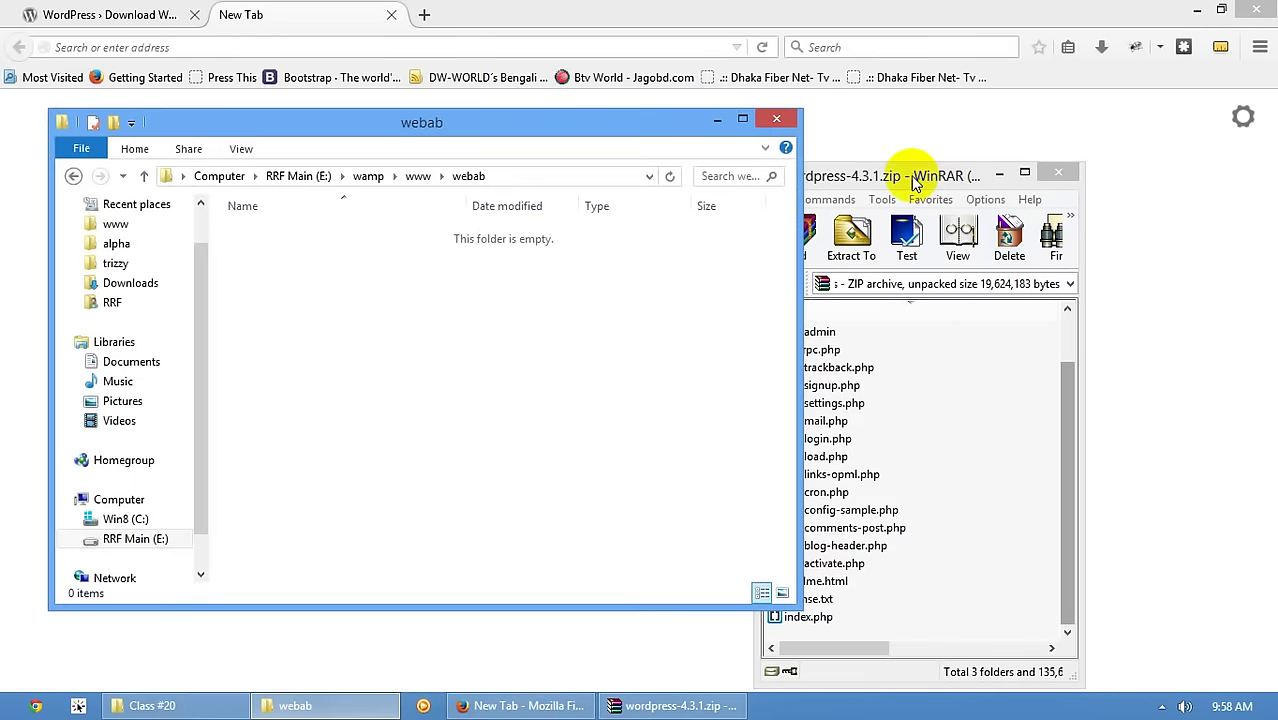
{"action": "left_click_drag", "start_coordinate": [905, 175], "coordinate": [1001, 134]}
{"action": "left_click", "coordinate": [928, 324]}
{"action": "scroll", "coordinate": [920, 500], "scroll_direction": "up", "scroll_amount": 1}
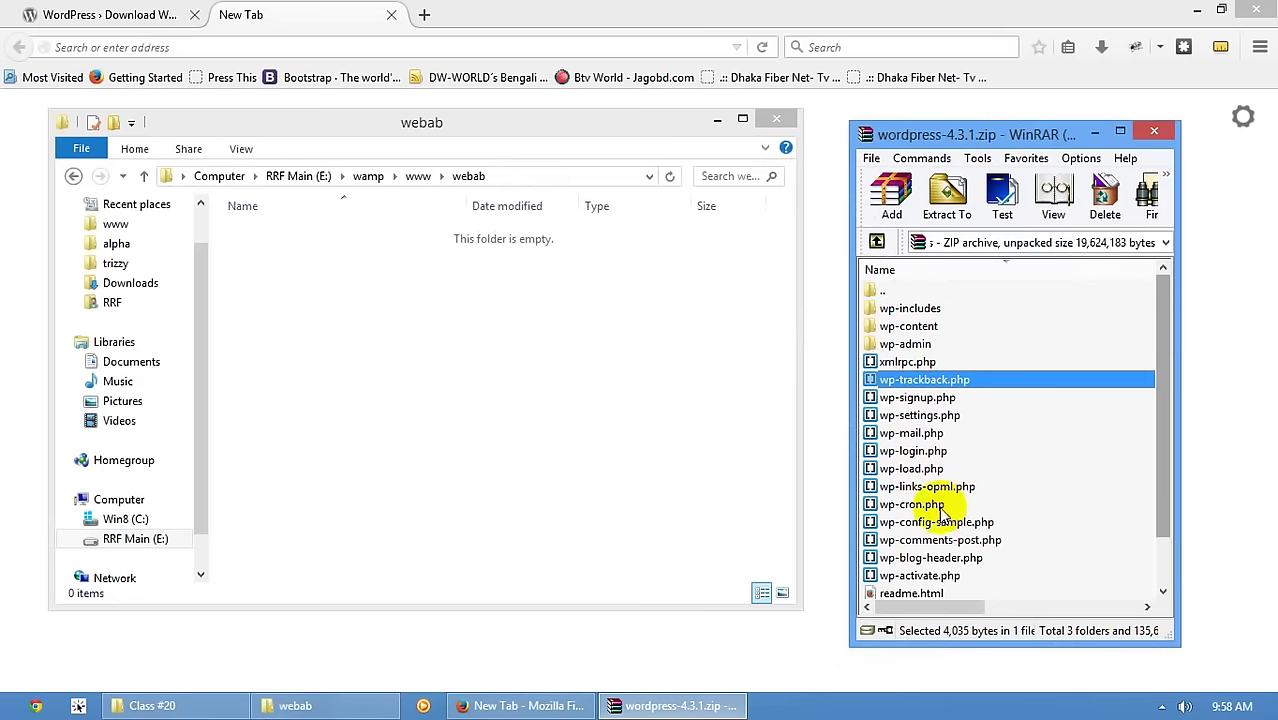
{"action": "key", "text": "ctrl+a"}
{"action": "left_click_drag", "start_coordinate": [913, 308], "coordinate": [389, 454]}
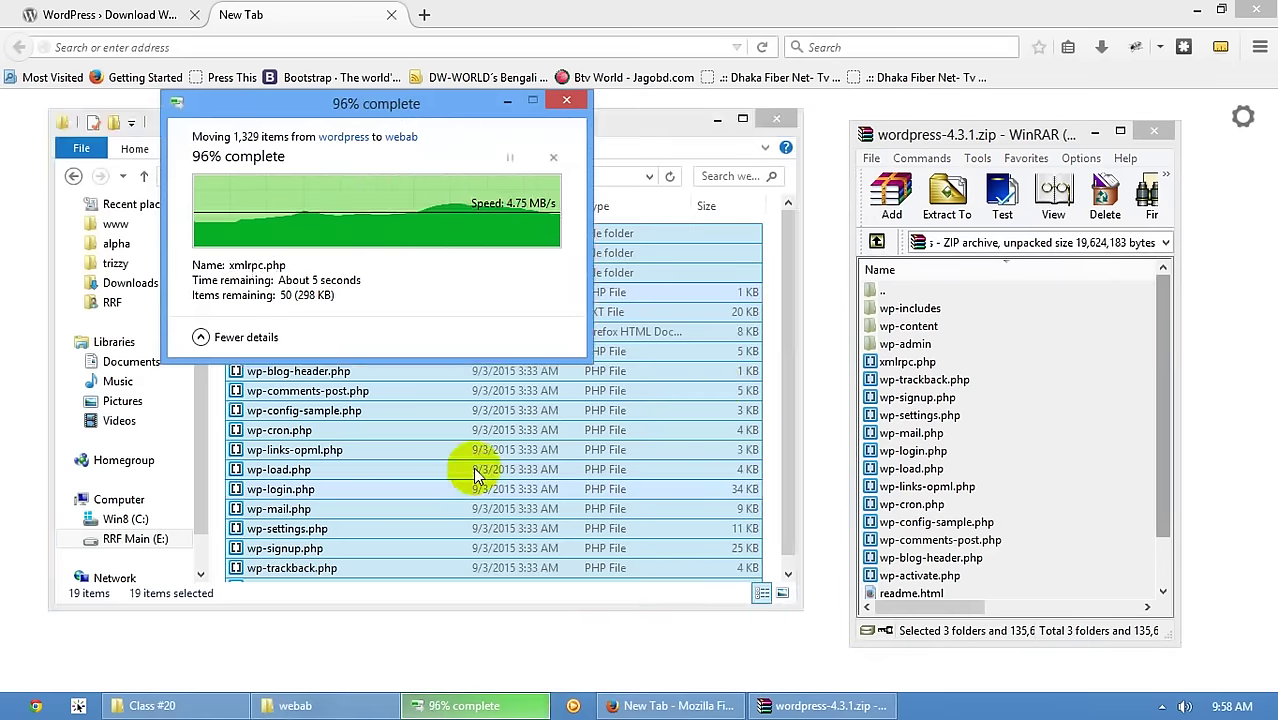
- Permanently delete license.txt and readme.html from webab and close the WinRAR archive
{"action": "scroll", "coordinate": [628, 414], "scroll_direction": "down", "scroll_amount": 1}
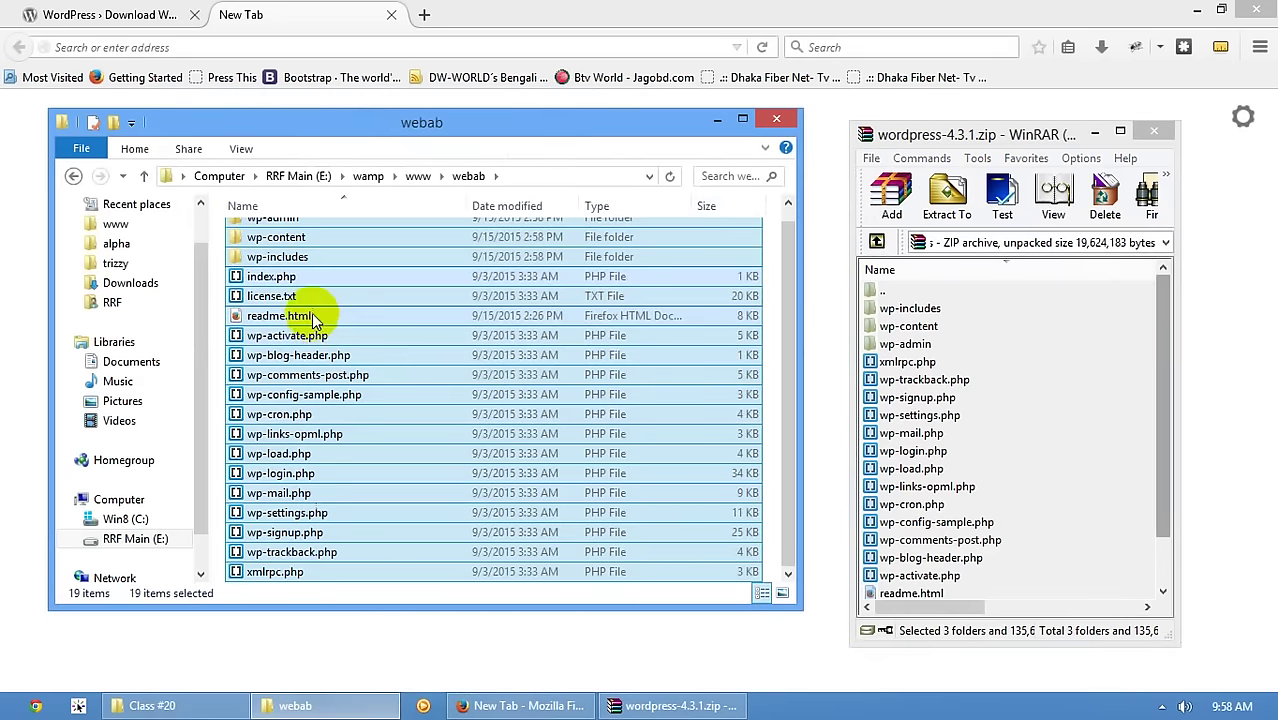
{"action": "left_click", "coordinate": [283, 297]}
{"action": "left_click", "coordinate": [295, 316], "text": "ctrl"}
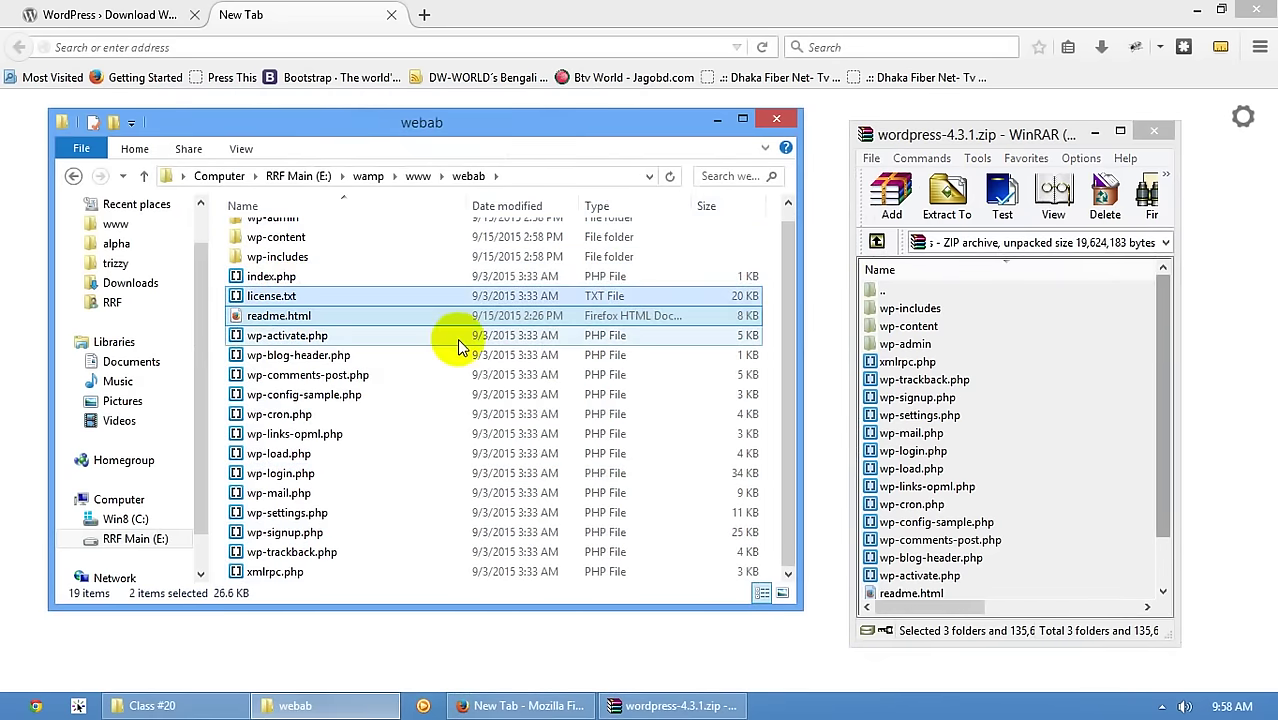
{"action": "key", "text": "shift+Delete"}
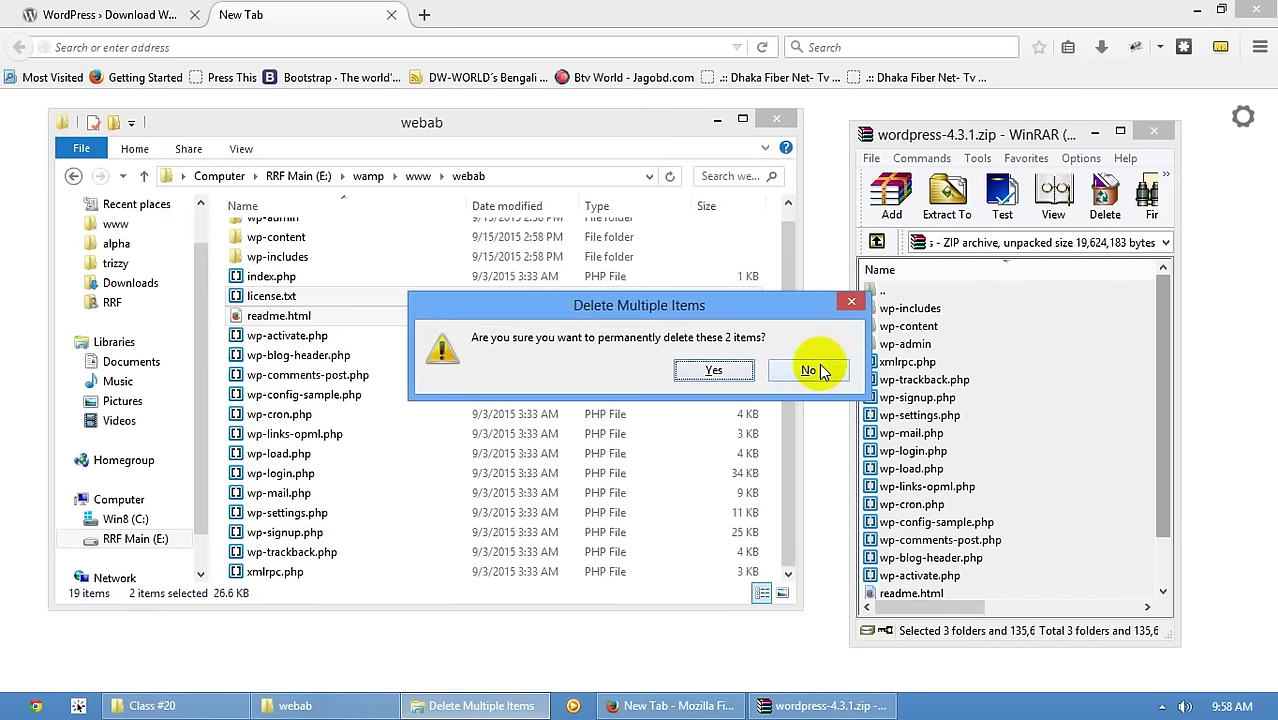
{"action": "left_click", "coordinate": [750, 370]}
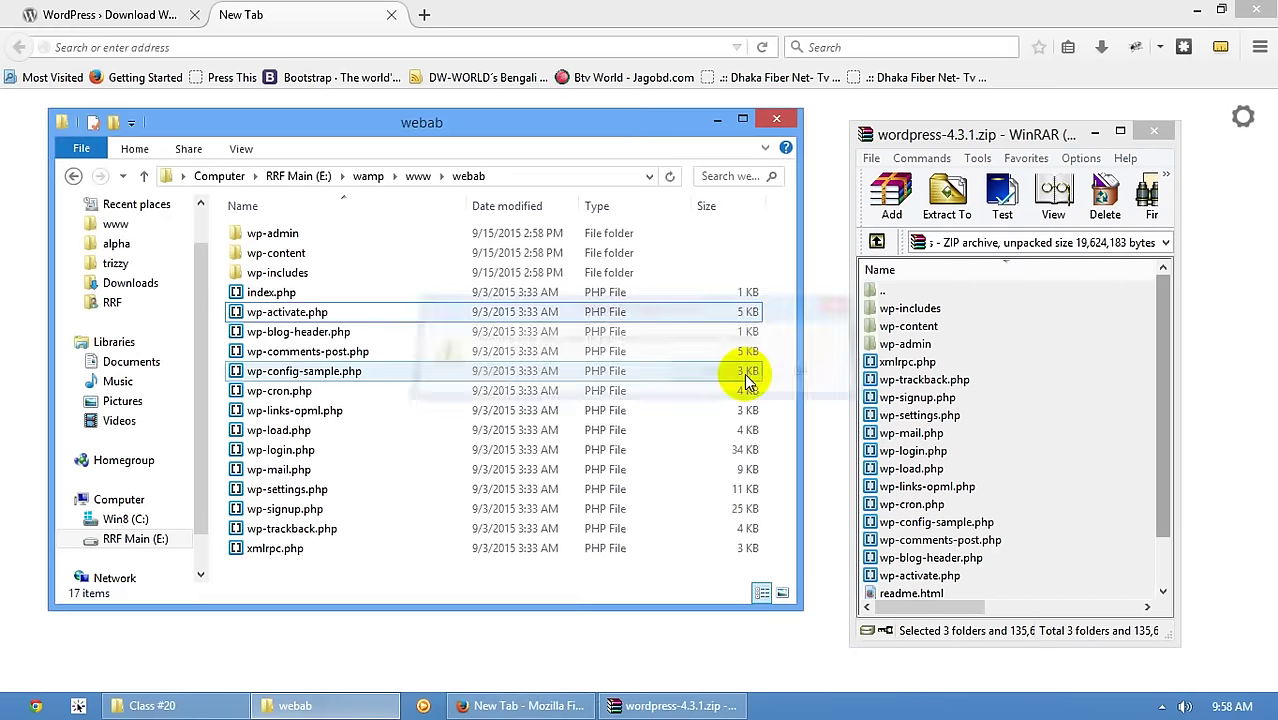
{"action": "left_click", "coordinate": [1154, 131]}
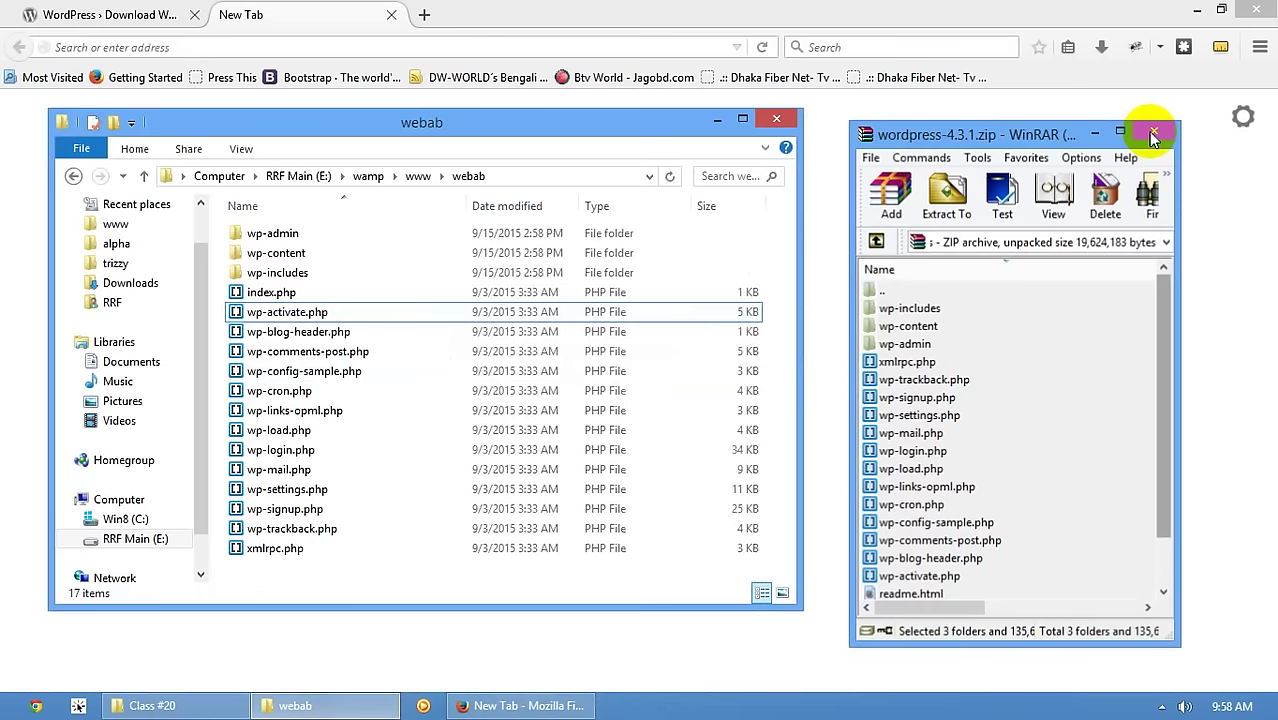
{"action": "left_click", "coordinate": [290, 234]}
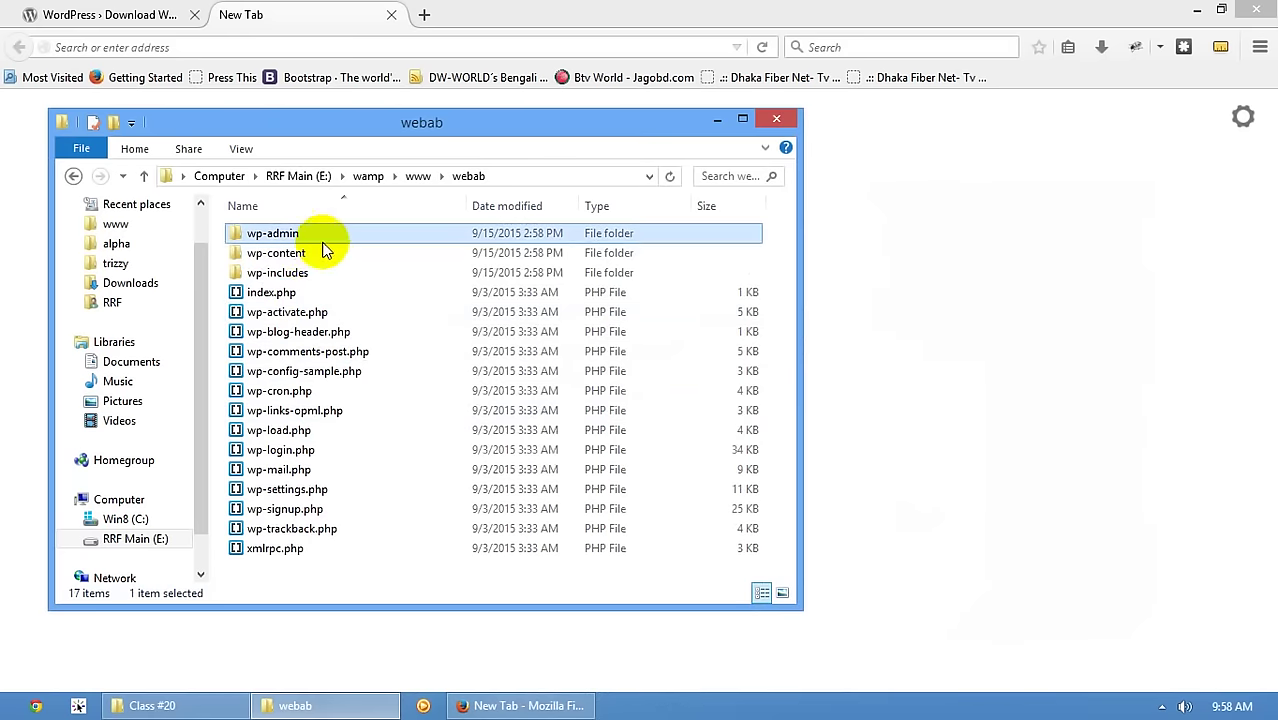
{"action": "left_click", "coordinate": [306, 252]}
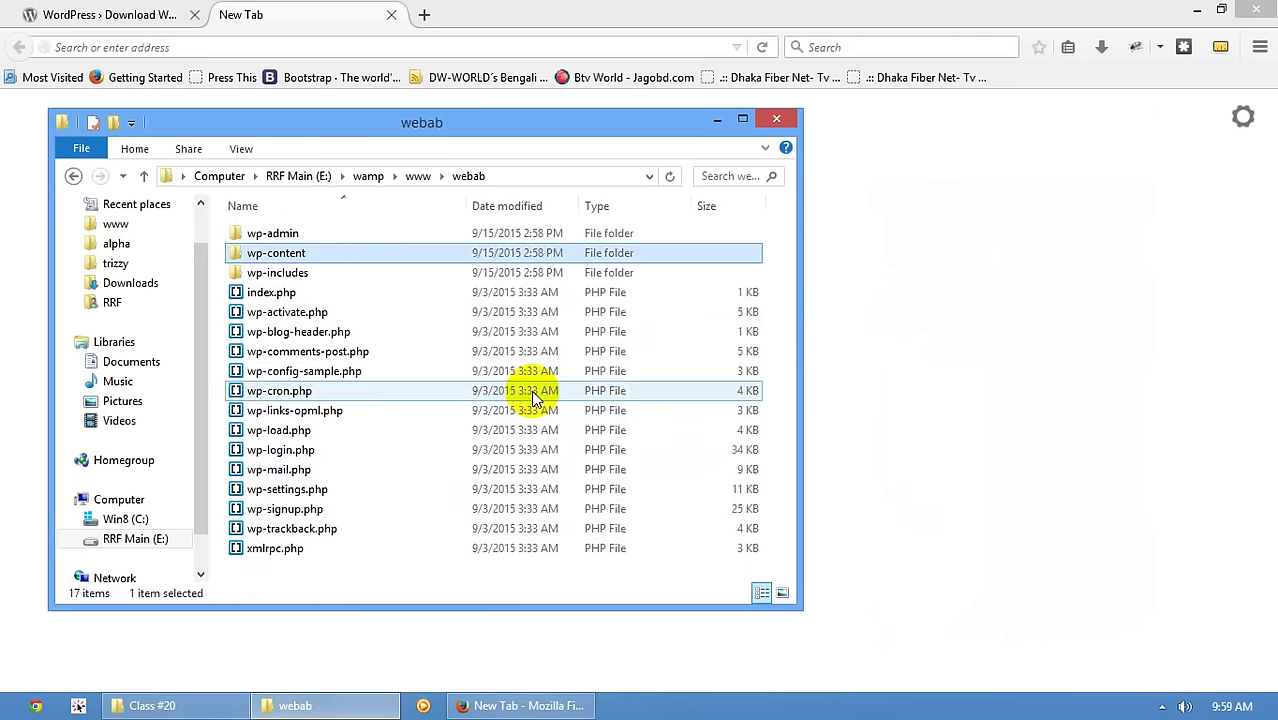
{"action": "left_click", "coordinate": [300, 20]}
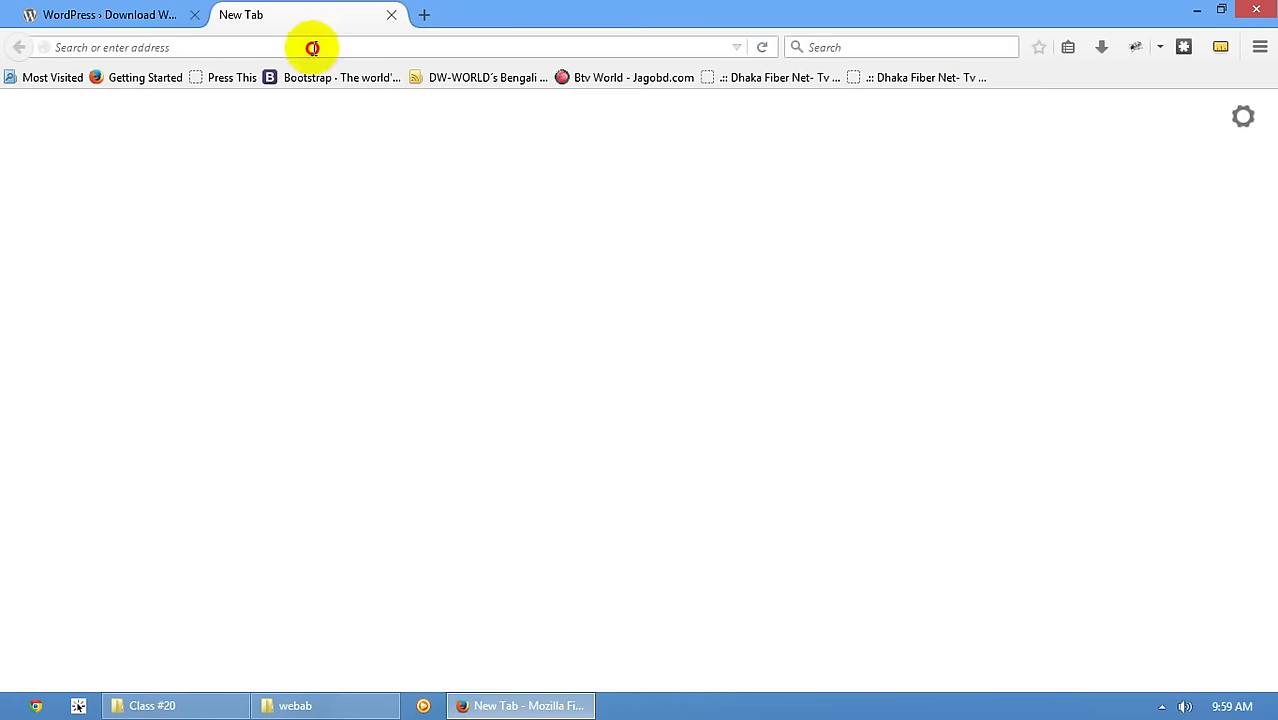
- Load localhost/webab and continue the WordPress setup in English (United States)
{"action": "left_click", "coordinate": [314, 46]}
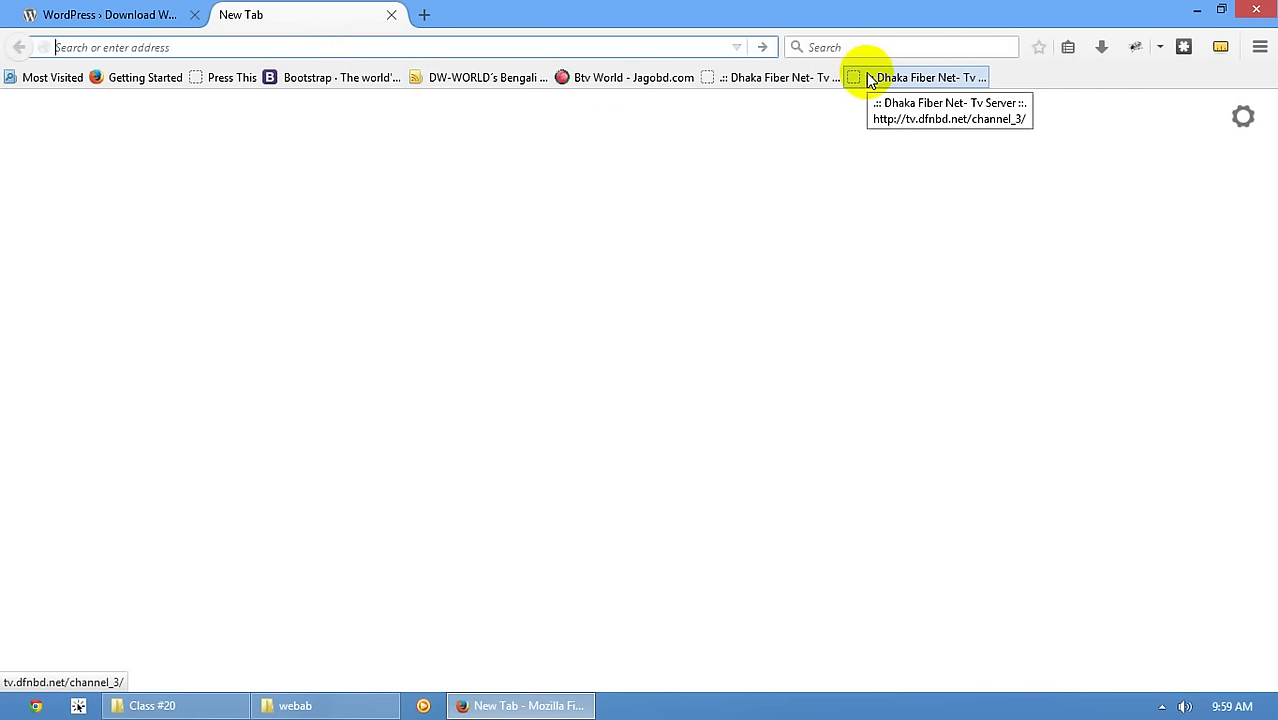
{"action": "left_click", "coordinate": [231, 50]}
{"action": "type", "text": "localhost/"}
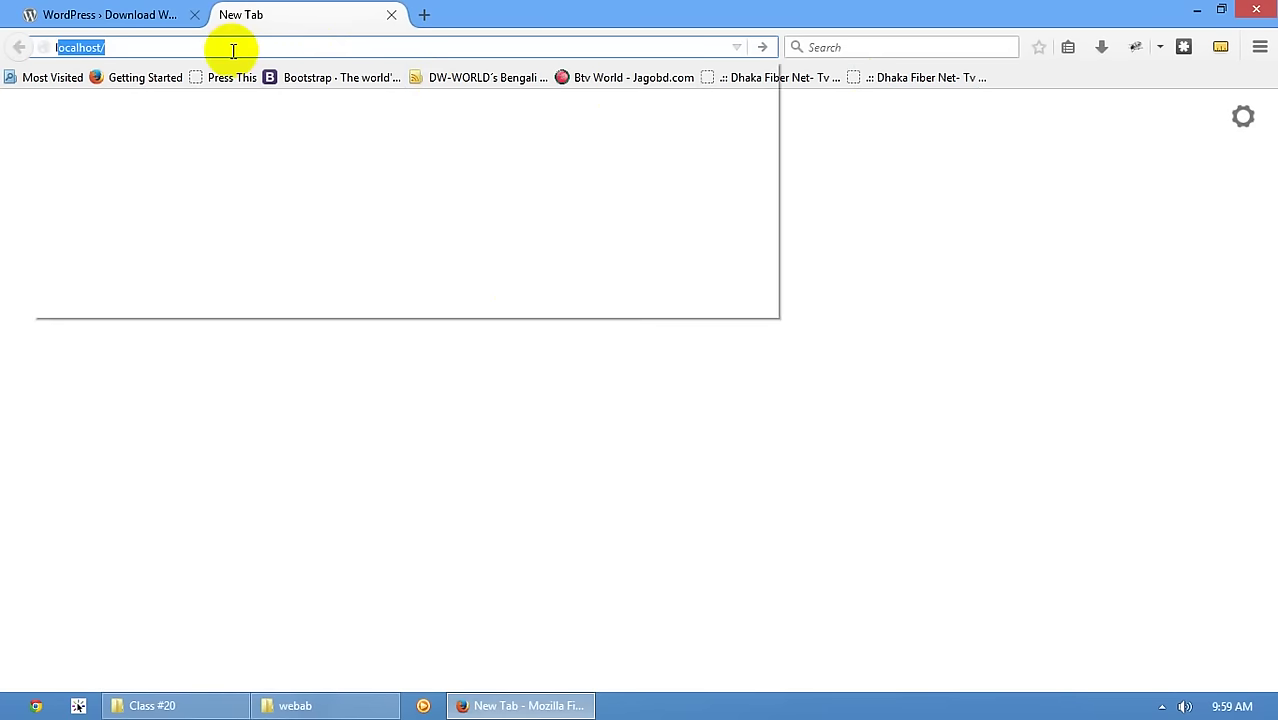
{"action": "type", "text": "webab"}
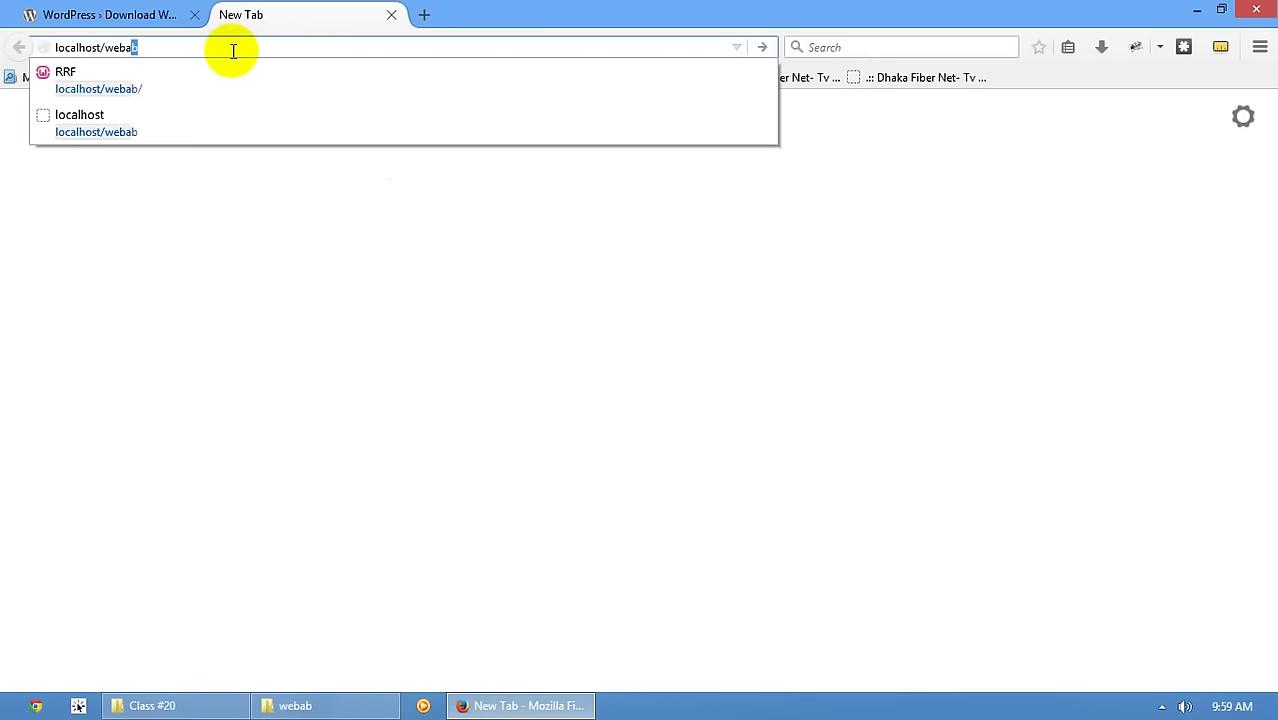
{"action": "key", "text": "Return"}
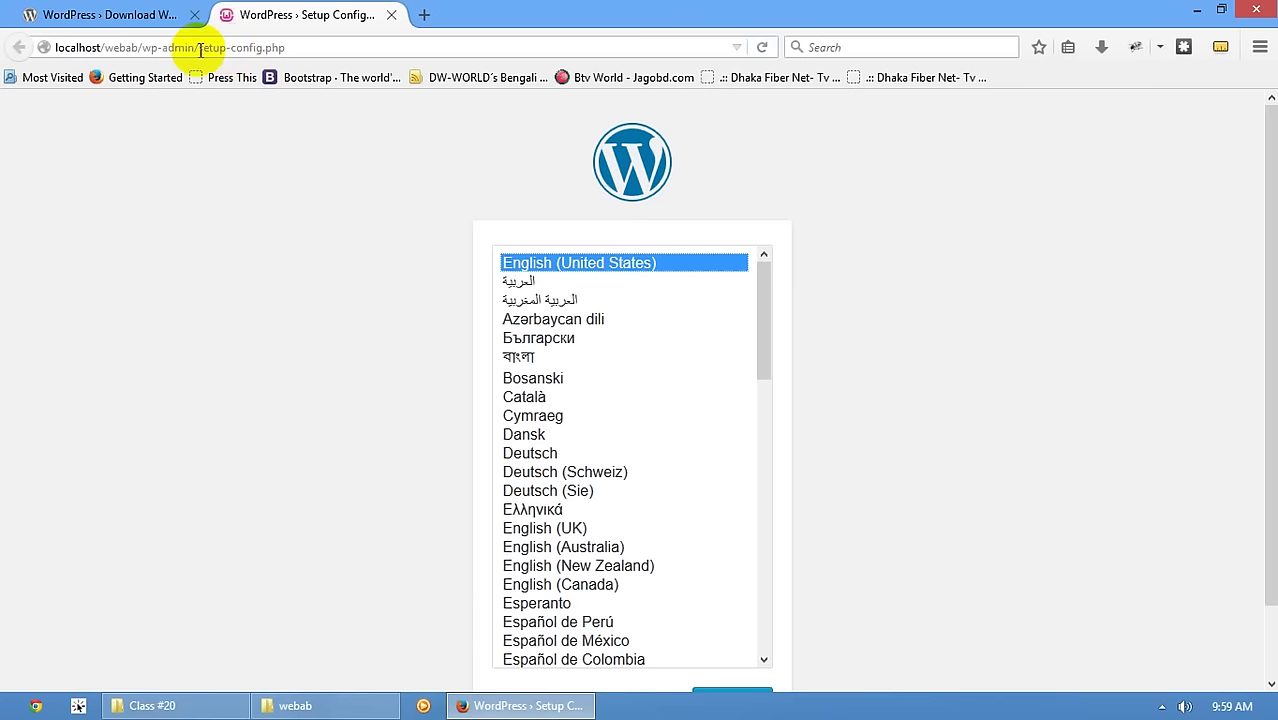
{"action": "left_click_drag", "start_coordinate": [200, 48], "coordinate": [328, 45]}
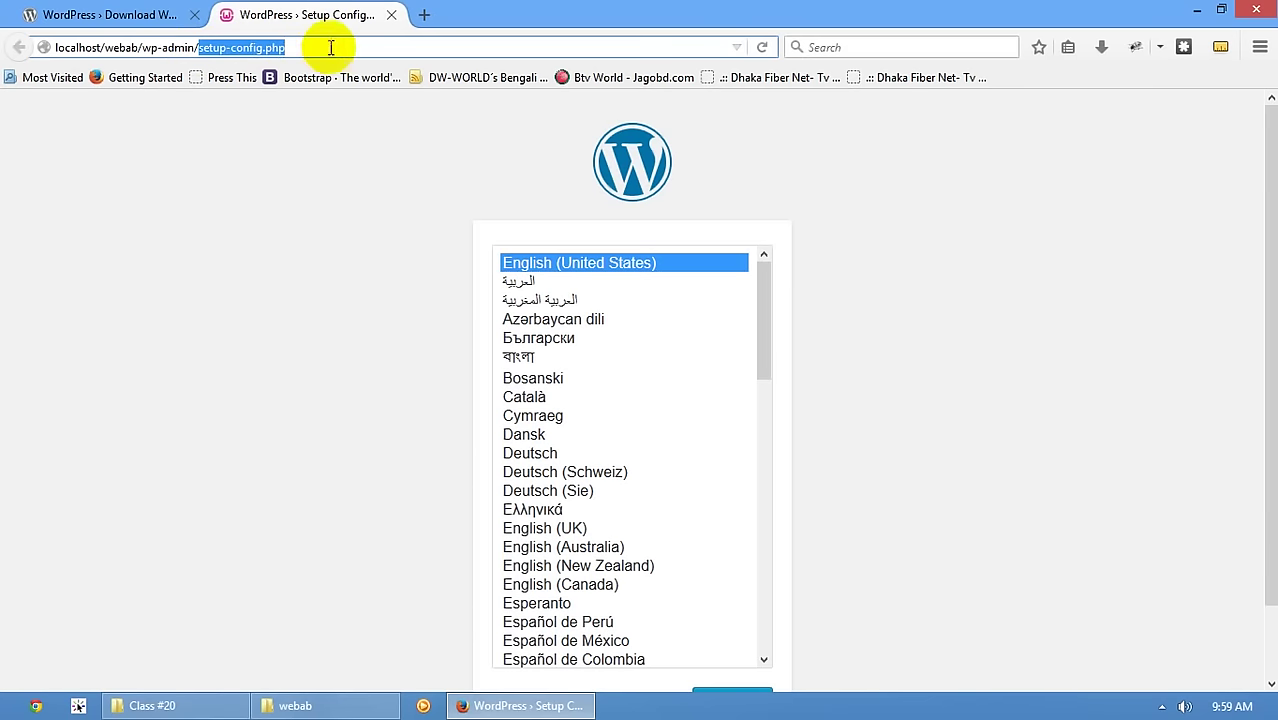
{"action": "left_click", "coordinate": [343, 292]}
{"action": "scroll", "coordinate": [912, 297], "scroll_direction": "down", "scroll_amount": 1}
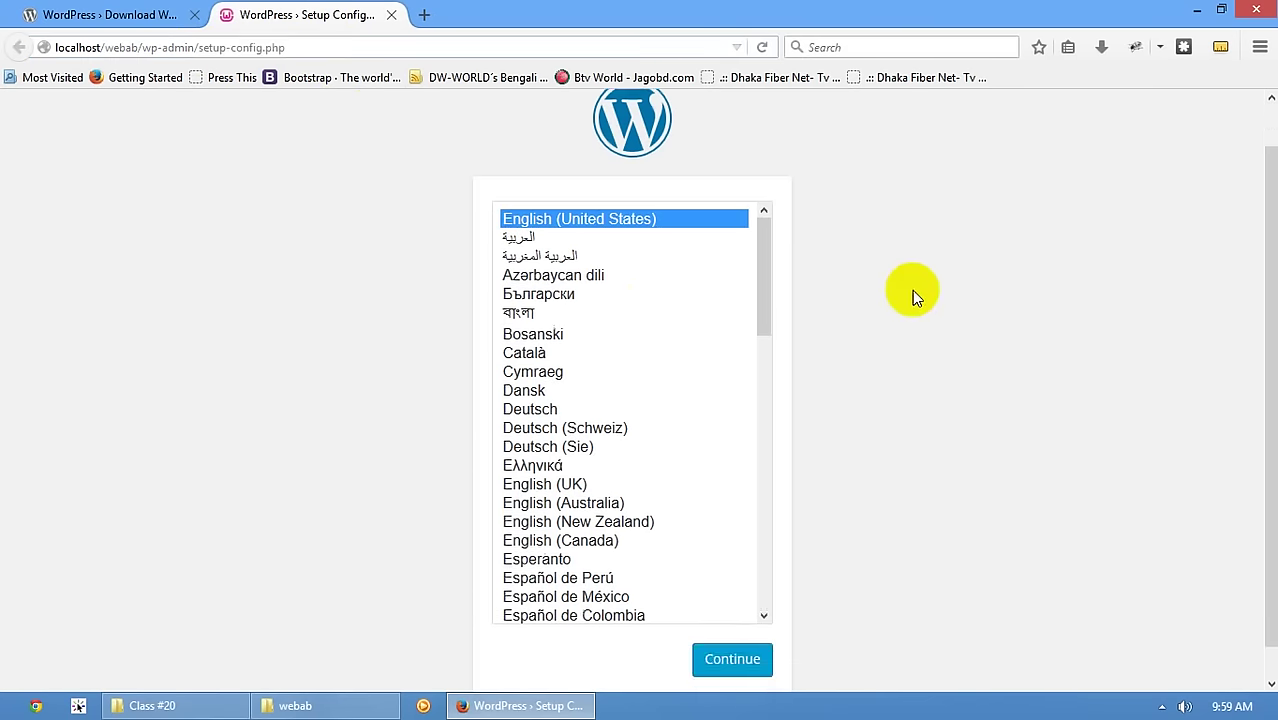
{"action": "scroll", "coordinate": [912, 297], "scroll_direction": "down", "scroll_amount": 1}
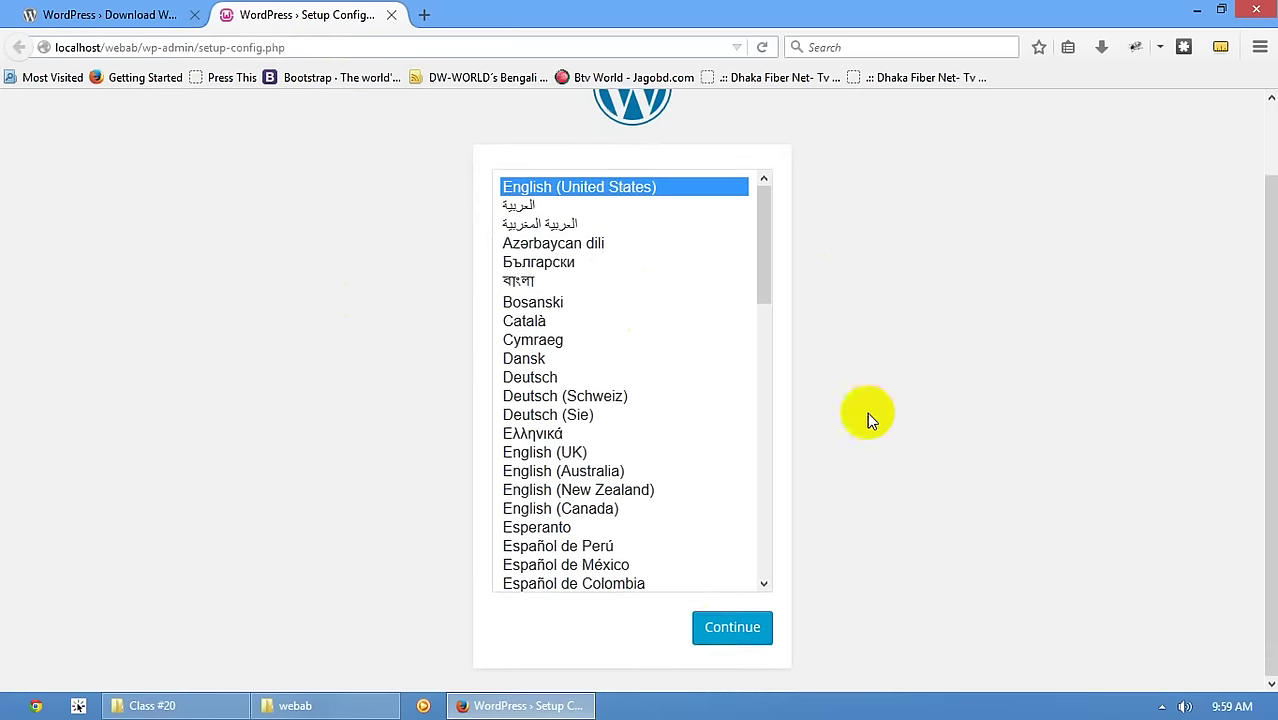
{"action": "left_click", "coordinate": [737, 632]}
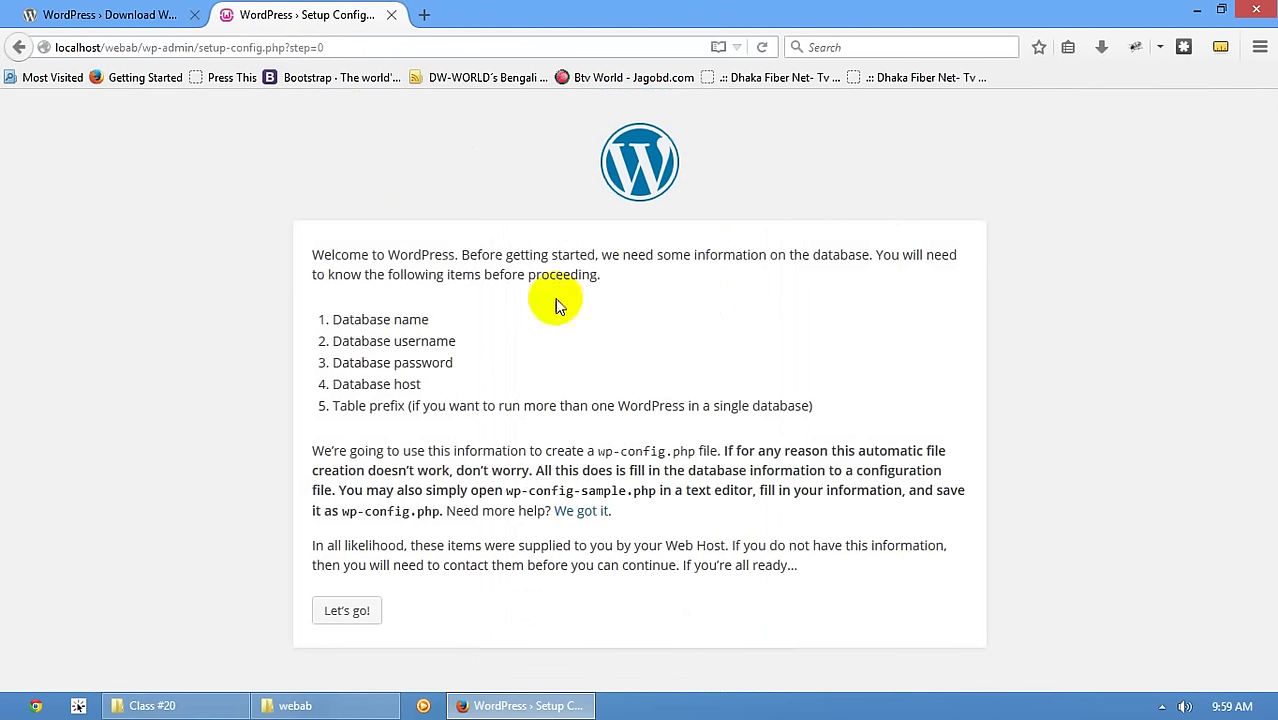
{"action": "left_click_drag", "start_coordinate": [341, 255], "coordinate": [916, 255]}
{"action": "left_click", "coordinate": [916, 256]}
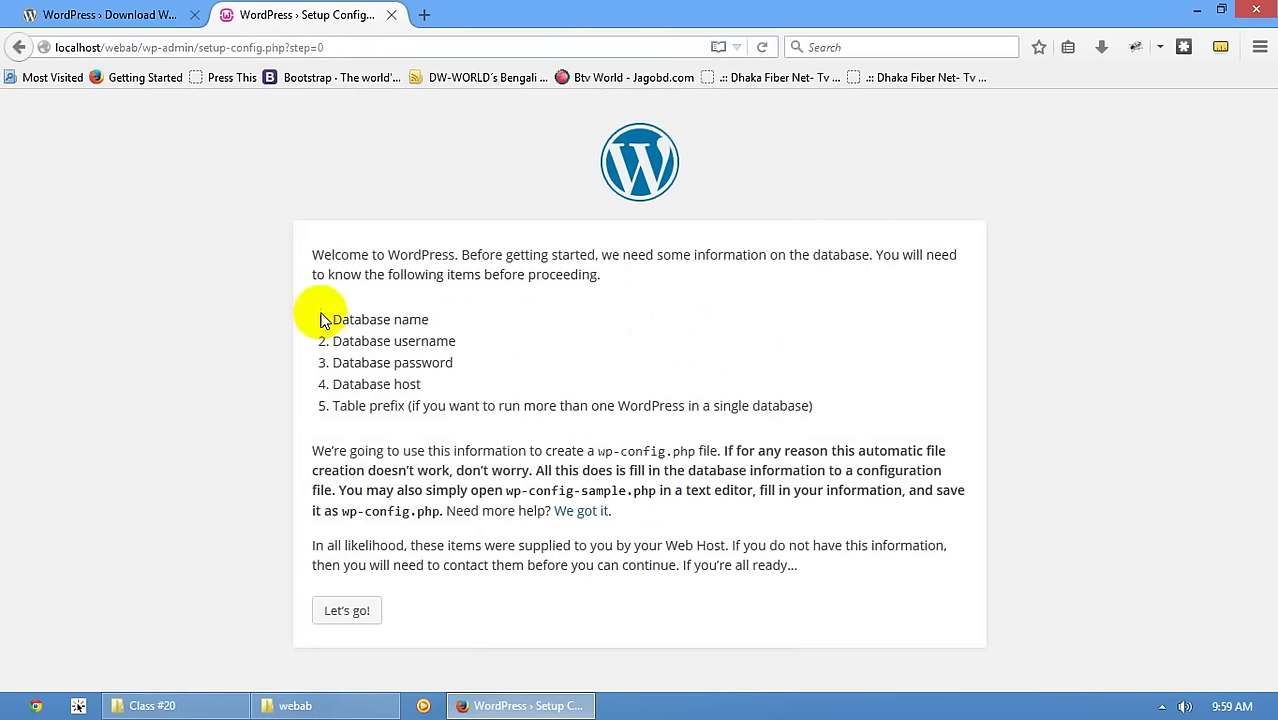
{"action": "left_click_drag", "start_coordinate": [324, 320], "coordinate": [342, 408]}
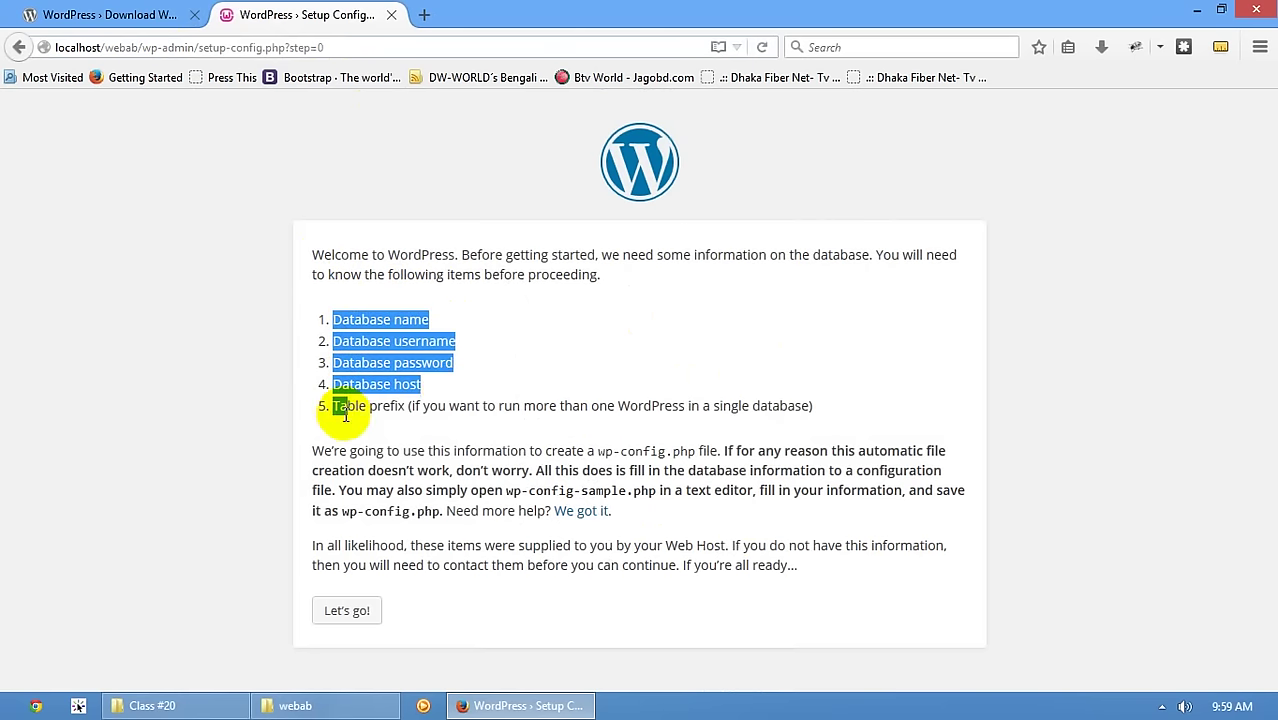
{"action": "left_click", "coordinate": [428, 321]}
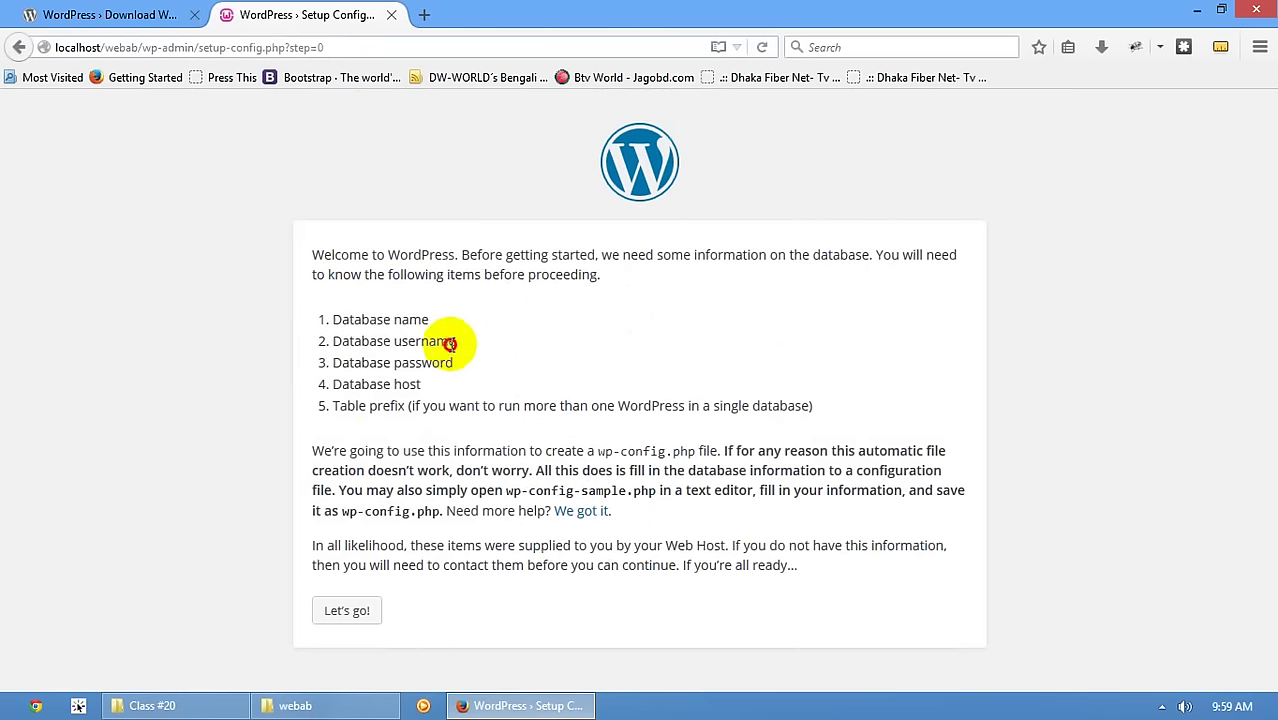
{"action": "left_click_drag", "start_coordinate": [454, 341], "coordinate": [436, 342]}
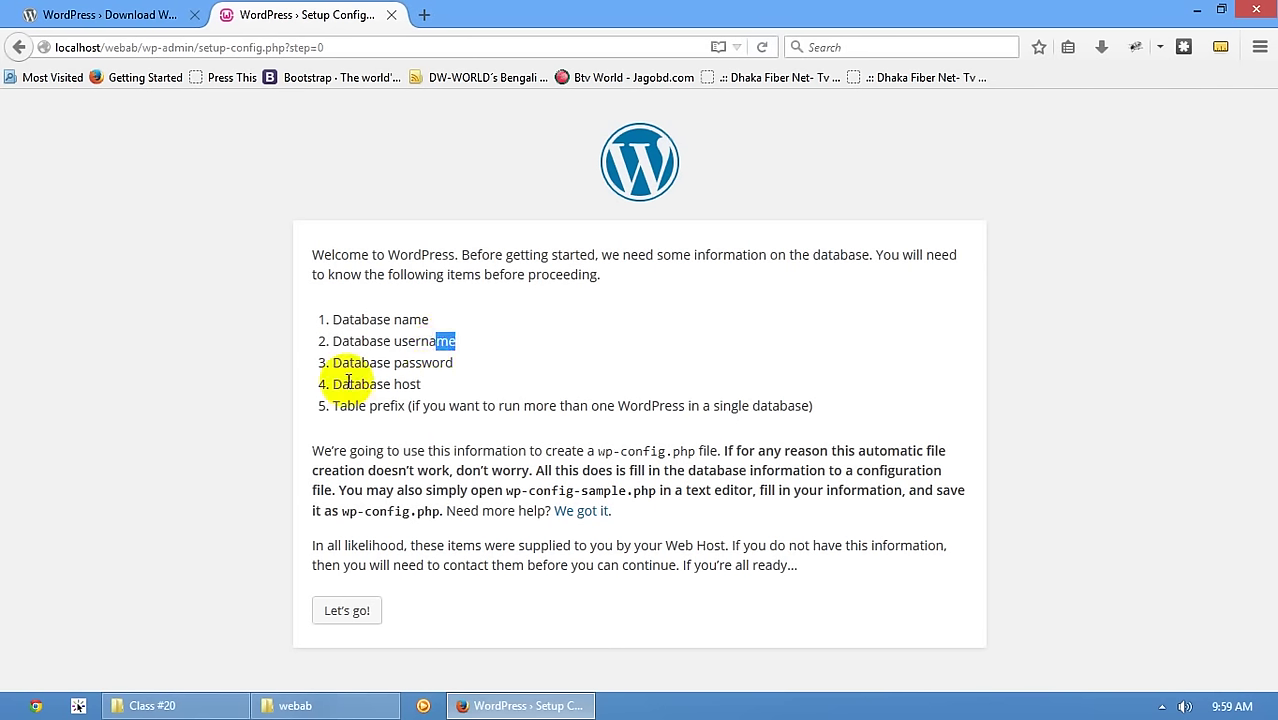
{"action": "left_click_drag", "start_coordinate": [421, 406], "coordinate": [340, 406]}
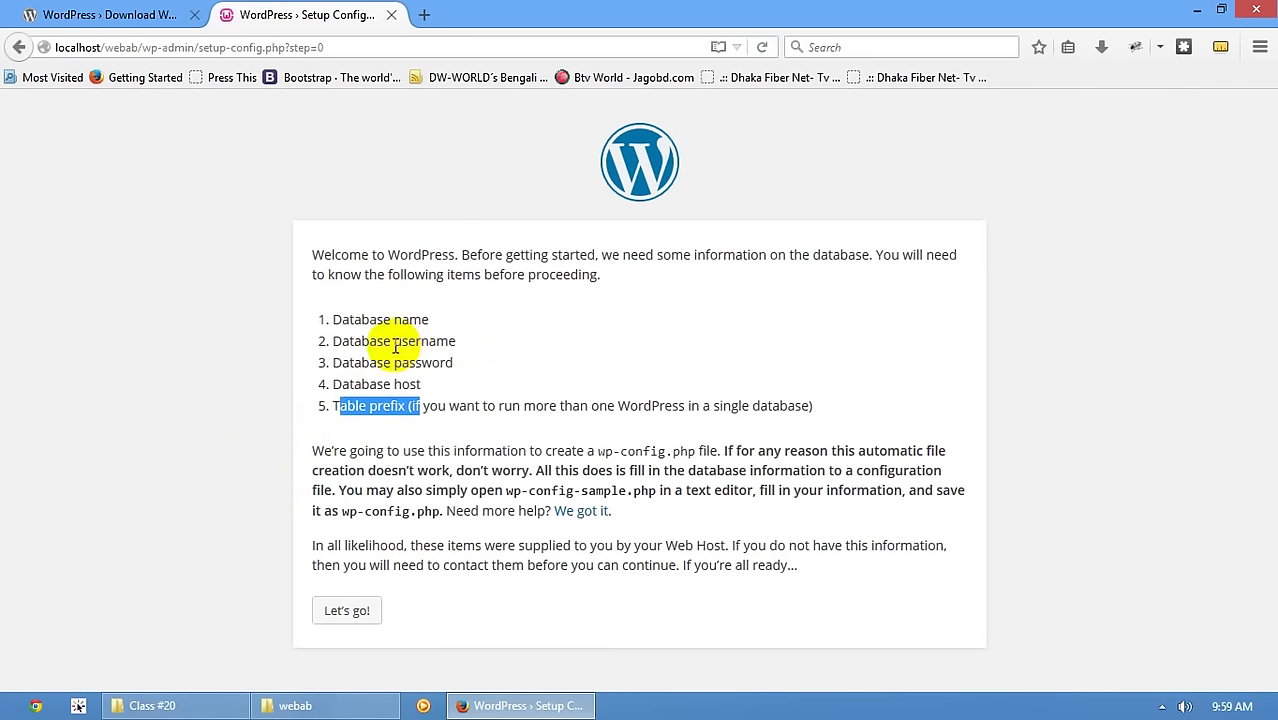
{"action": "left_click_drag", "start_coordinate": [394, 341], "coordinate": [439, 363]}
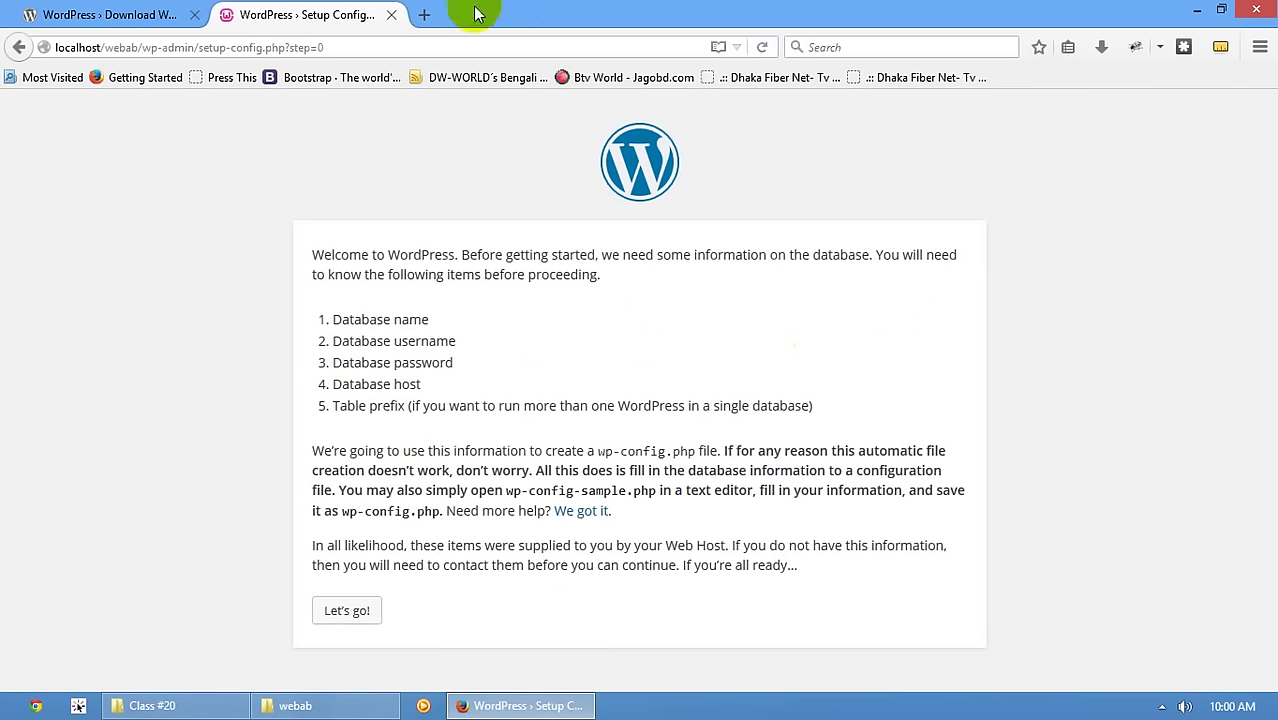
- Open phpMyAdmin at localhost/phpmyadmin in a new browser tab
{"action": "left_click", "coordinate": [425, 15]}
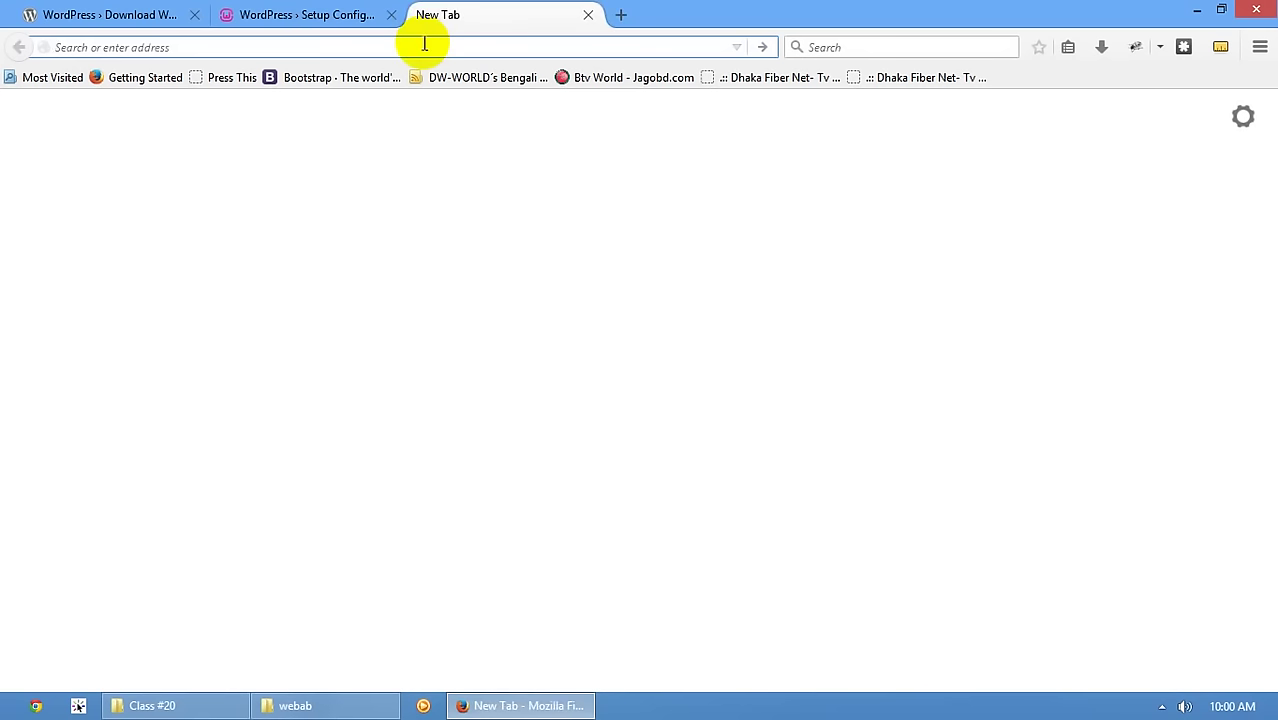
{"action": "type", "text": "localhost/phpmyadmin"}
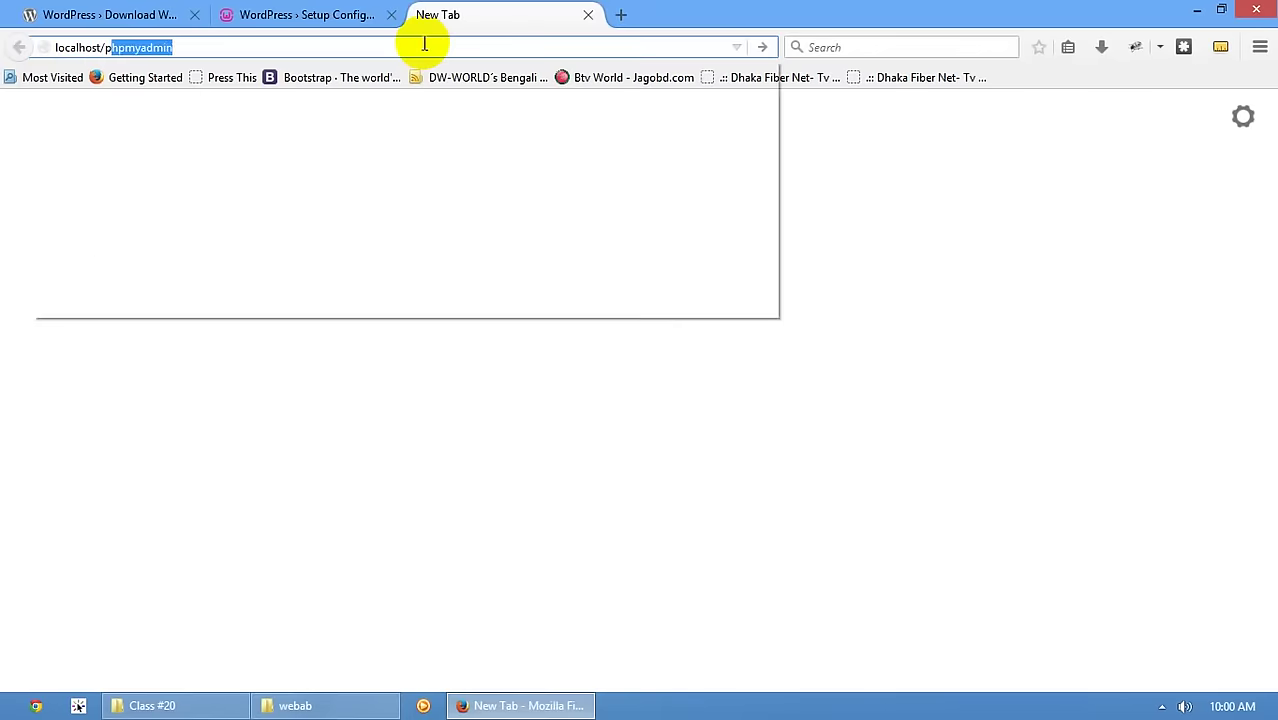
{"action": "key", "text": "Return"}
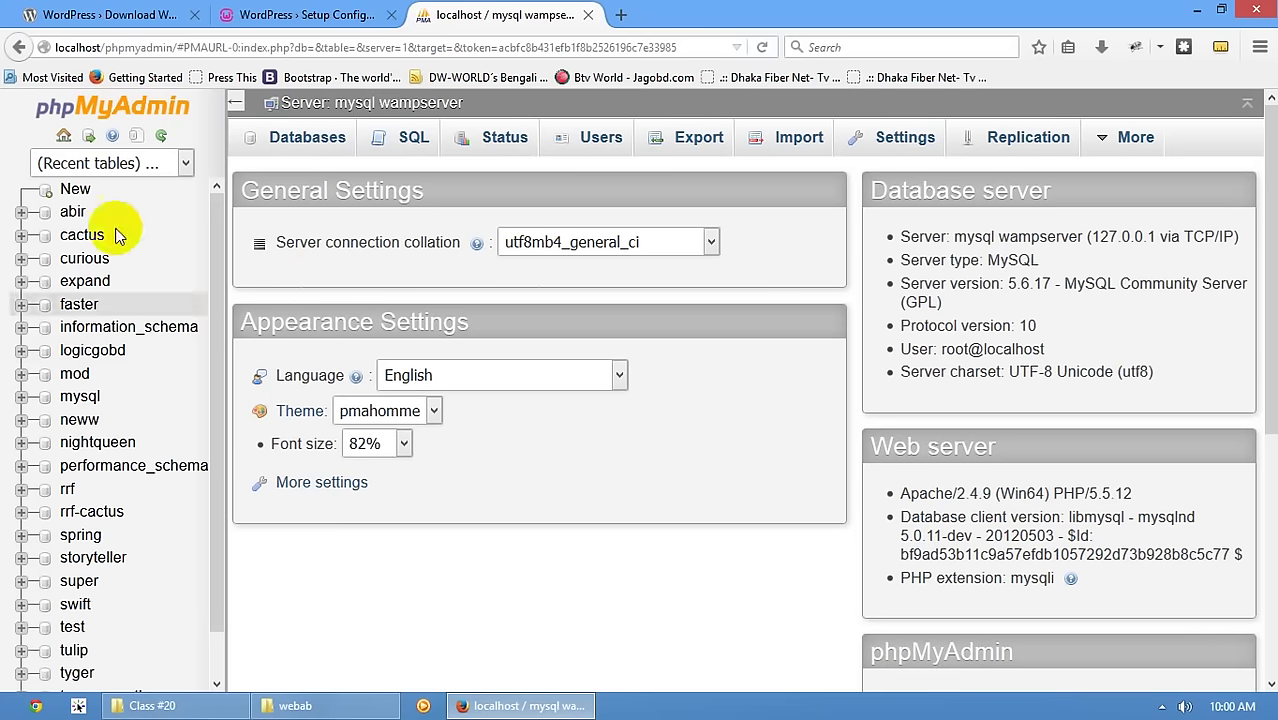
{"action": "scroll", "coordinate": [422, 491], "scroll_direction": "down", "scroll_amount": 5}
{"action": "scroll", "coordinate": [422, 491], "scroll_direction": "up", "scroll_amount": 5}
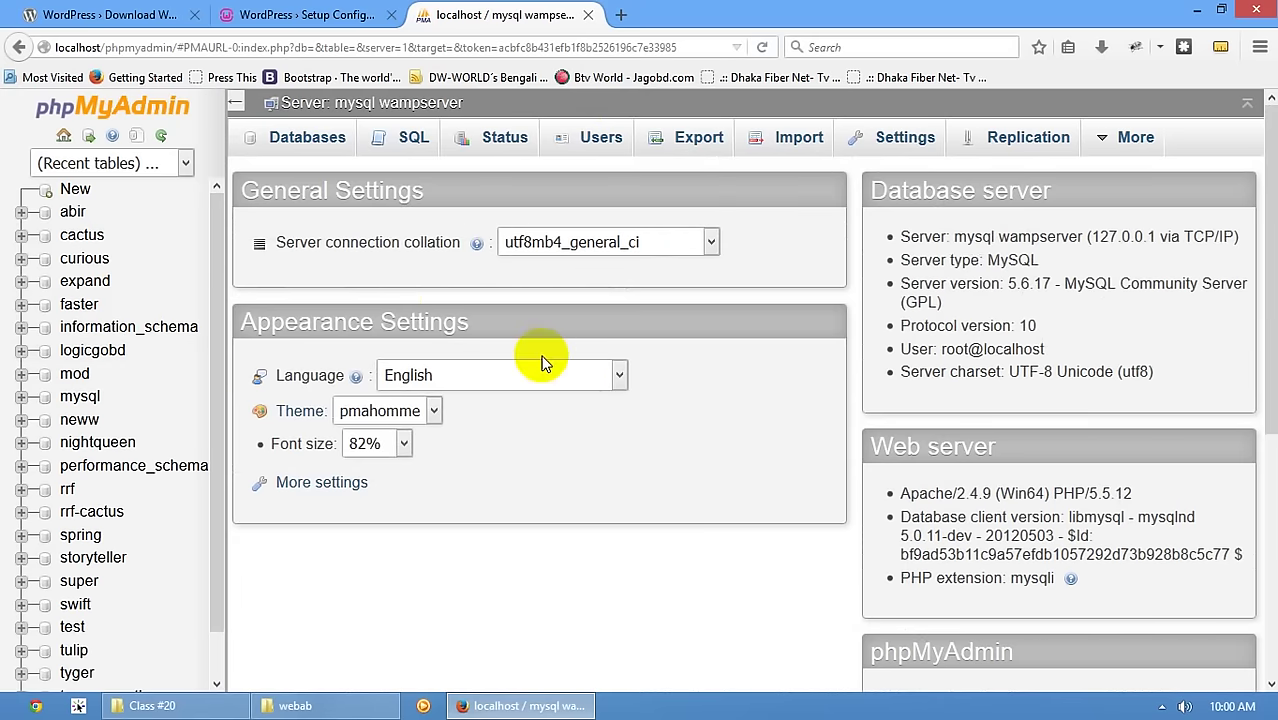
{"action": "scroll", "coordinate": [540, 360], "scroll_direction": "down", "scroll_amount": 3}
{"action": "scroll", "coordinate": [580, 300], "scroll_direction": "up", "scroll_amount": 3}
{"action": "scroll", "coordinate": [542, 285], "scroll_direction": "down", "scroll_amount": 4}
{"action": "scroll", "coordinate": [556, 285], "scroll_direction": "up", "scroll_amount": 4}
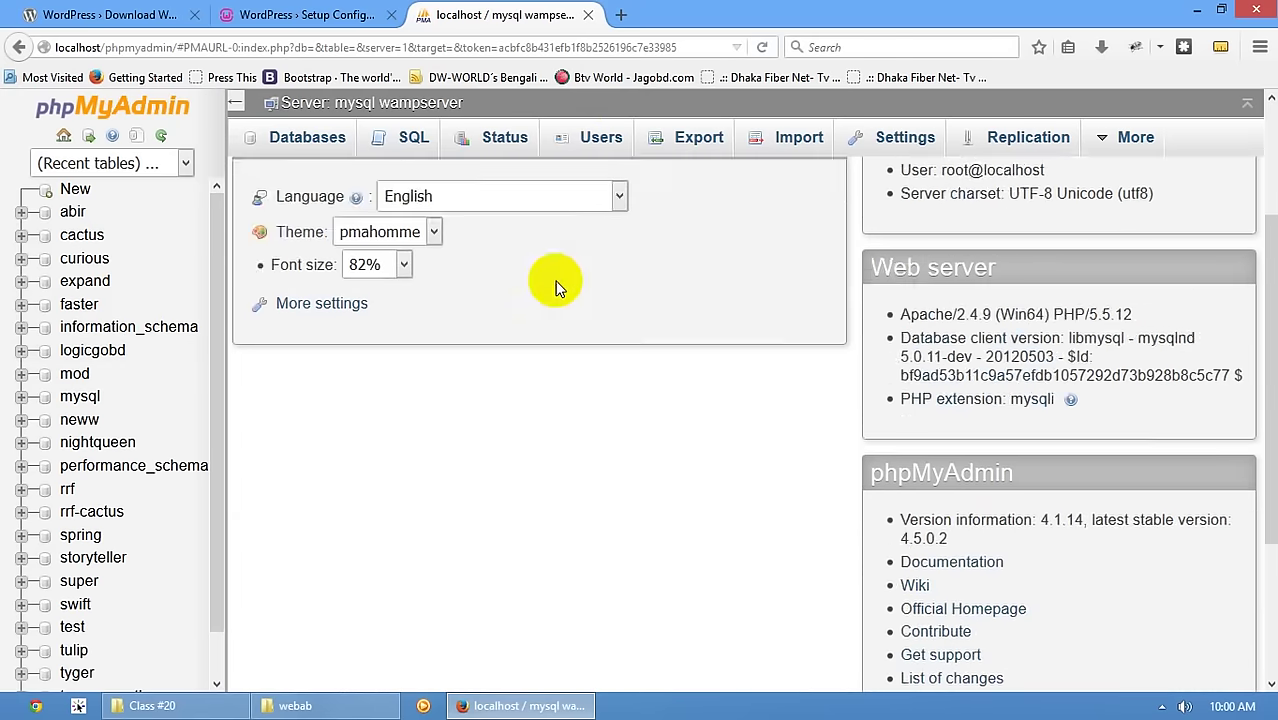
- Create a database named webab under Databases and open it from the left list
{"action": "left_click", "coordinate": [292, 137]}
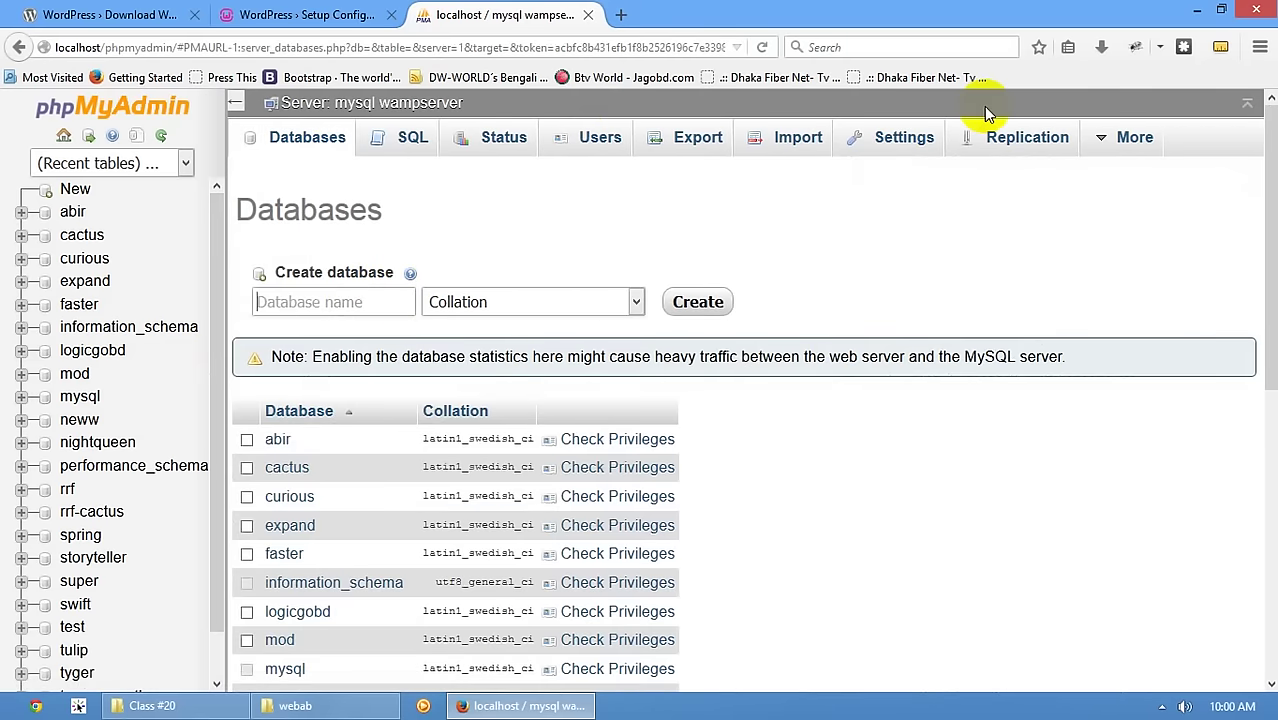
{"action": "type", "text": "webab"}
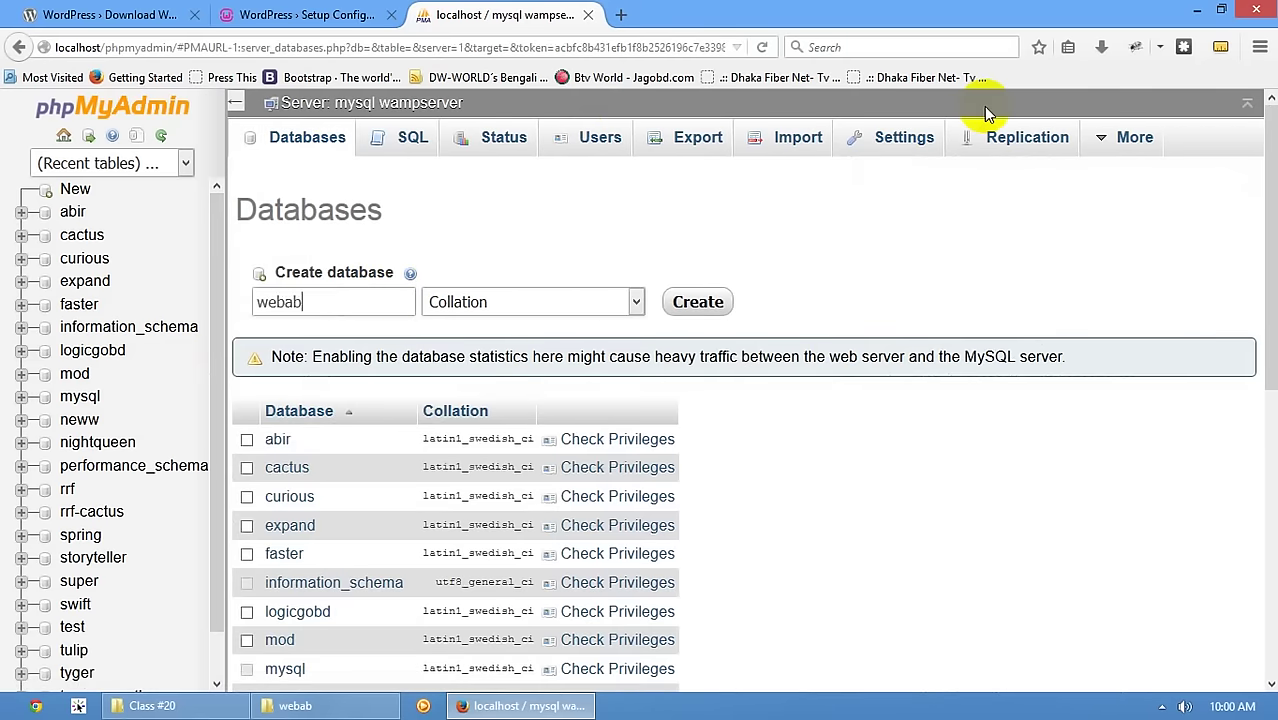
{"action": "left_click", "coordinate": [722, 299]}
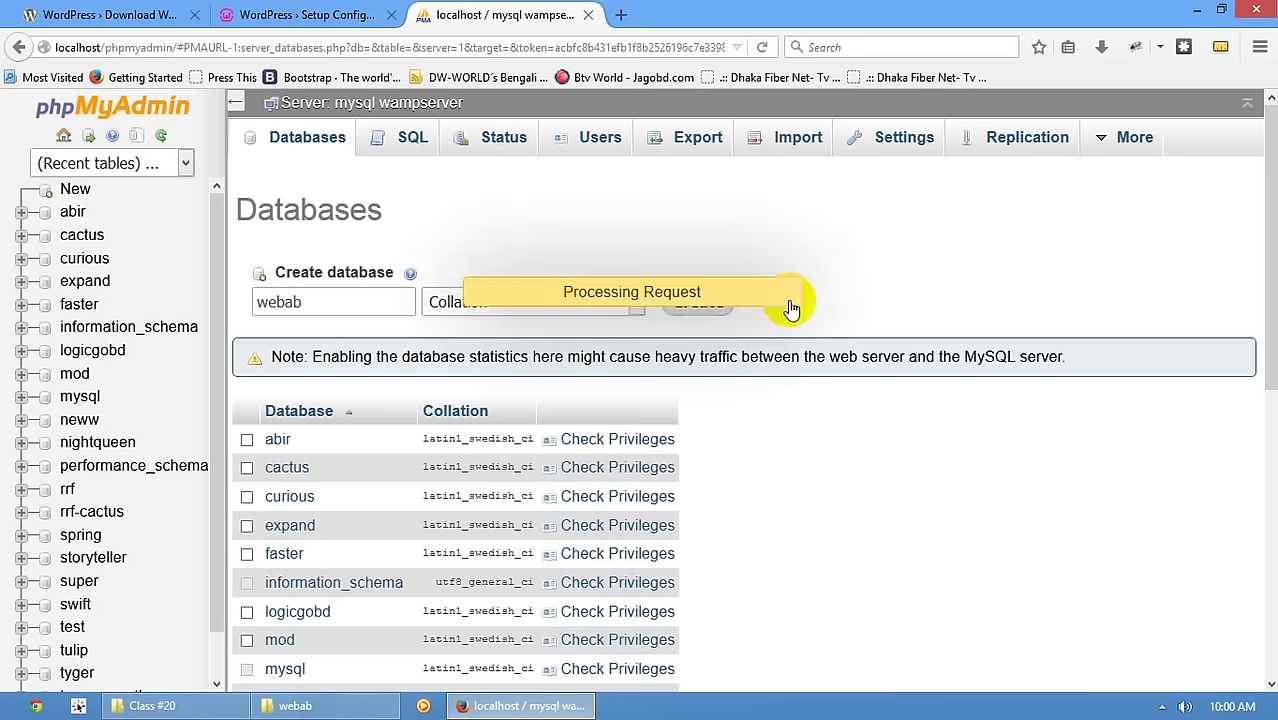
{"action": "double_click", "coordinate": [318, 303]}
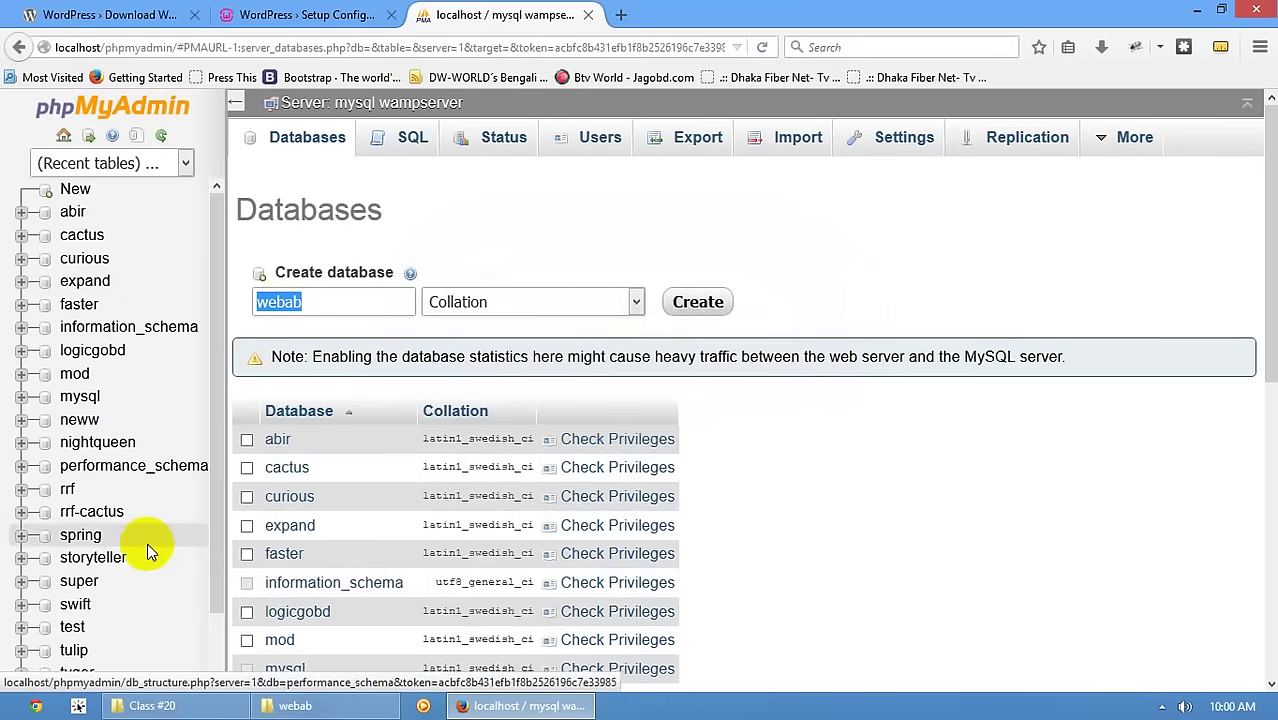
{"action": "scroll", "coordinate": [145, 551], "scroll_direction": "down", "scroll_amount": 2}
{"action": "left_click", "coordinate": [80, 650]}
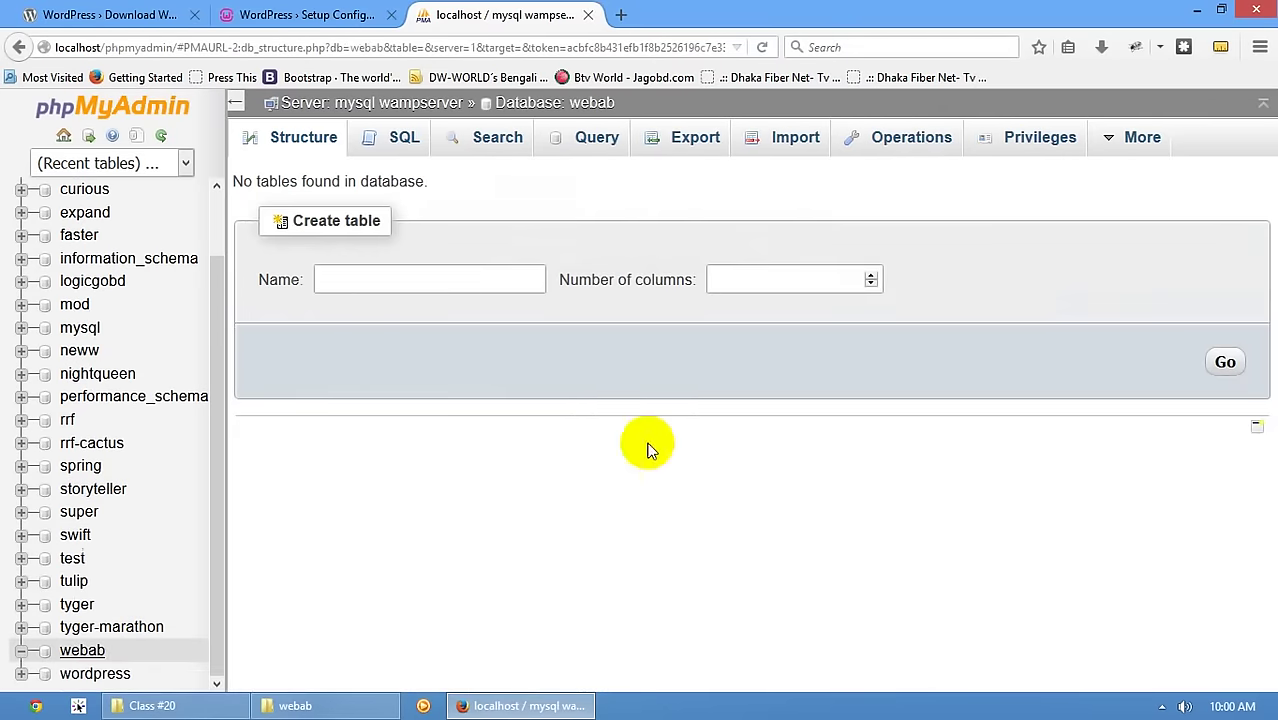
- Check the users with privileges on webab, then return to the WordPress setup tab
{"action": "left_click", "coordinate": [1045, 147]}
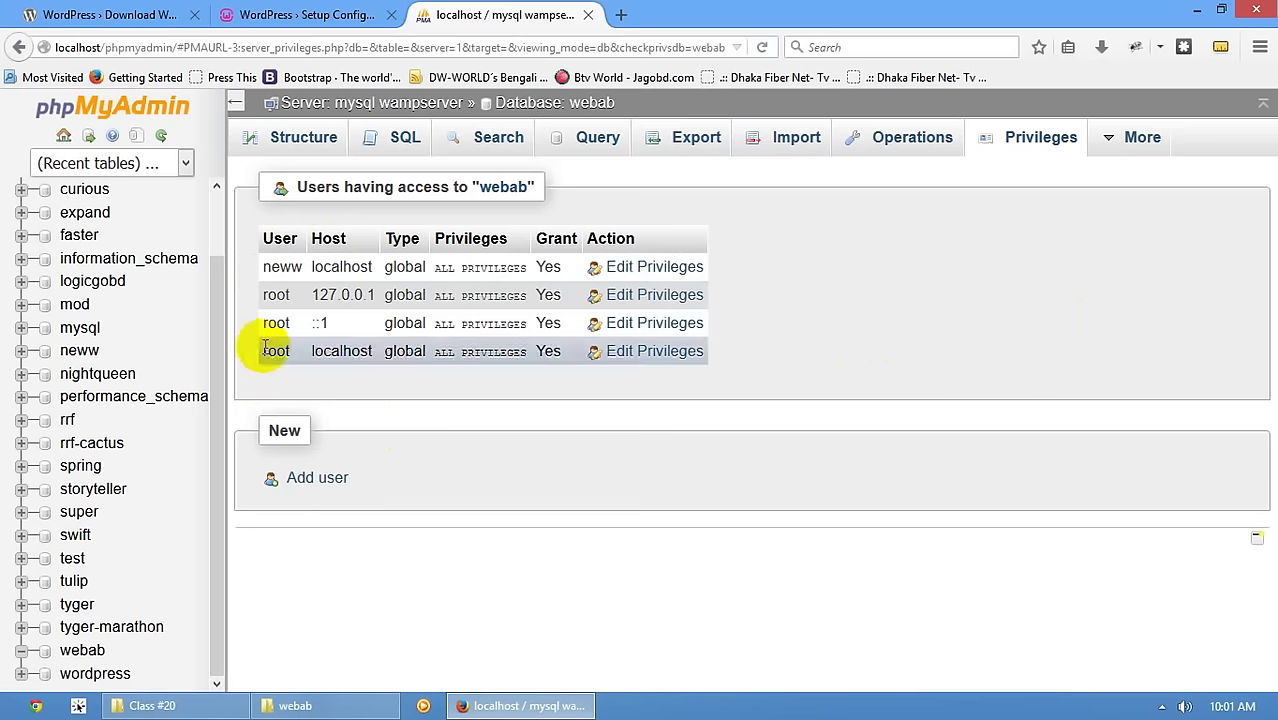
{"action": "left_click", "coordinate": [312, 14]}
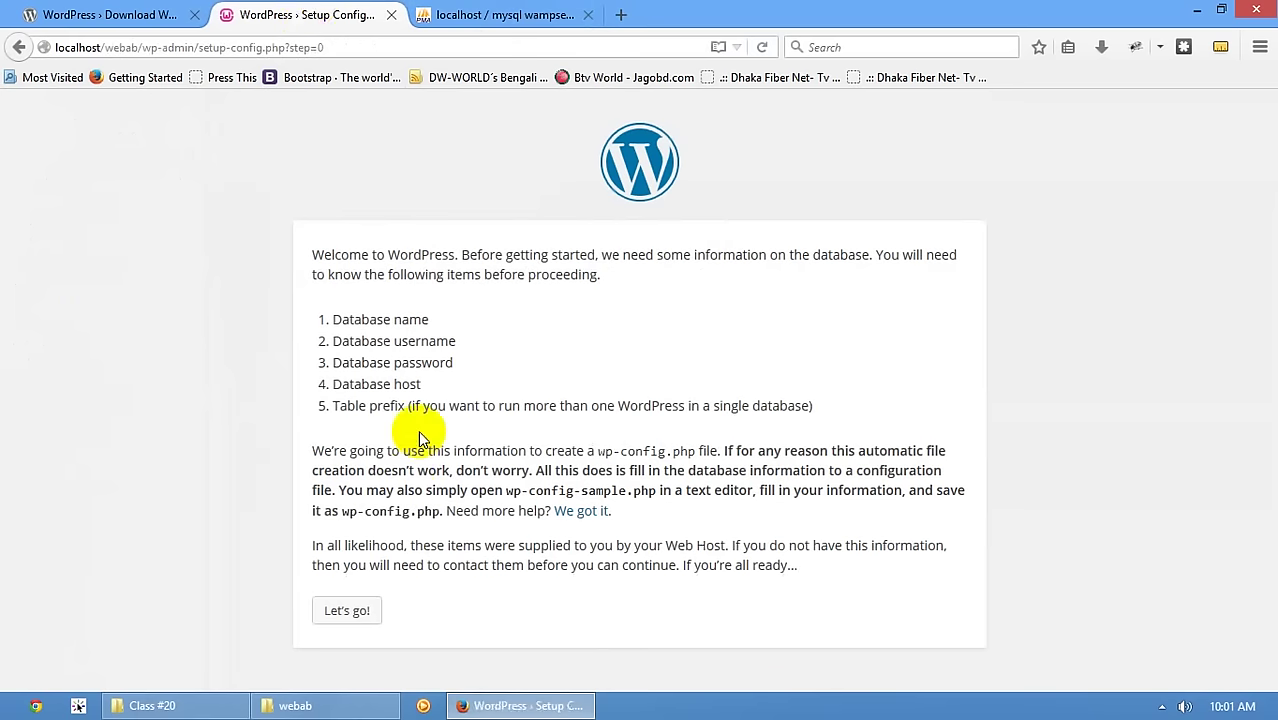
- Enter database name webab, user name root and an empty password in the connection form
{"action": "left_click_drag", "start_coordinate": [330, 384], "coordinate": [420, 383]}
{"action": "left_click", "coordinate": [432, 386]}
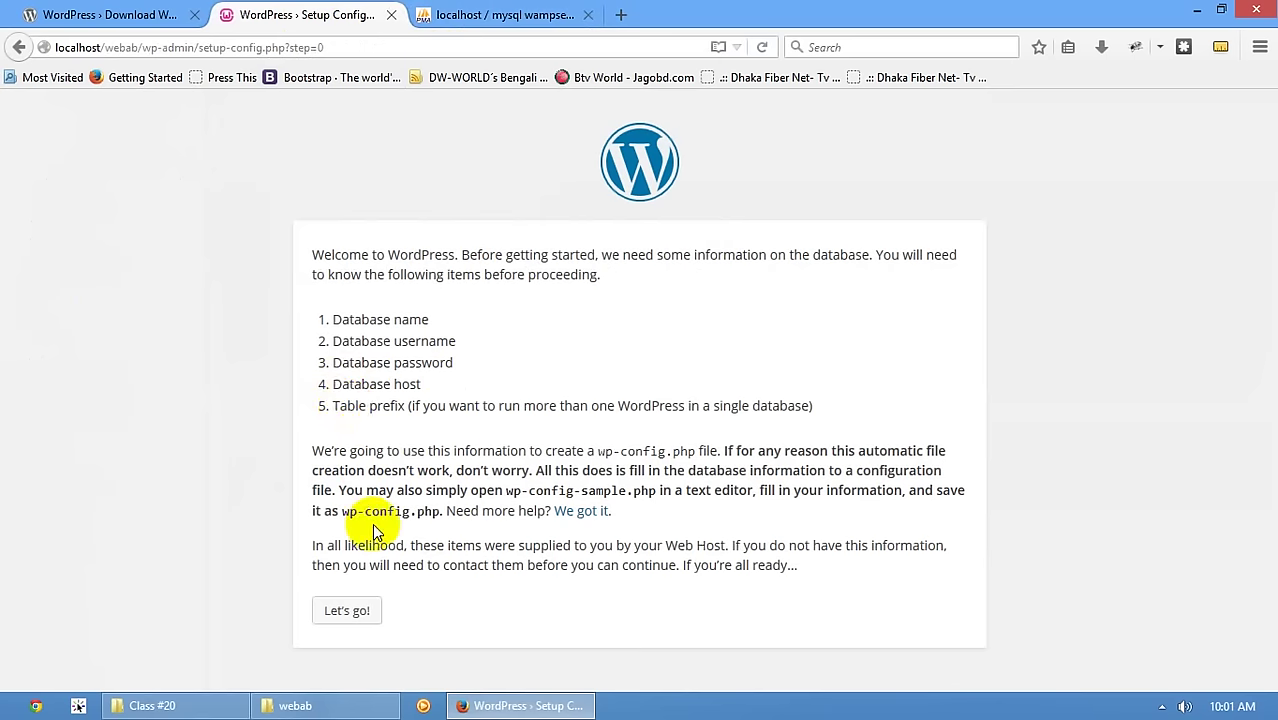
{"action": "left_click", "coordinate": [356, 610]}
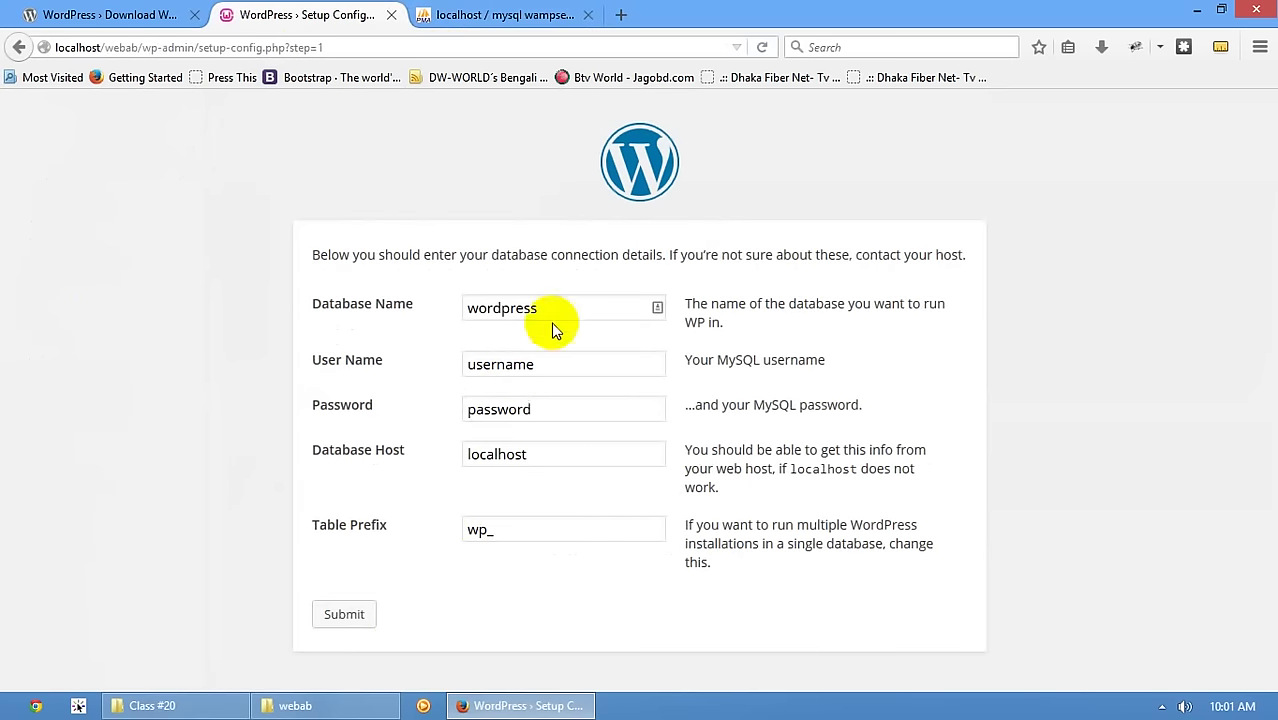
{"action": "double_click", "coordinate": [545, 308]}
{"action": "type", "text": "webab"}
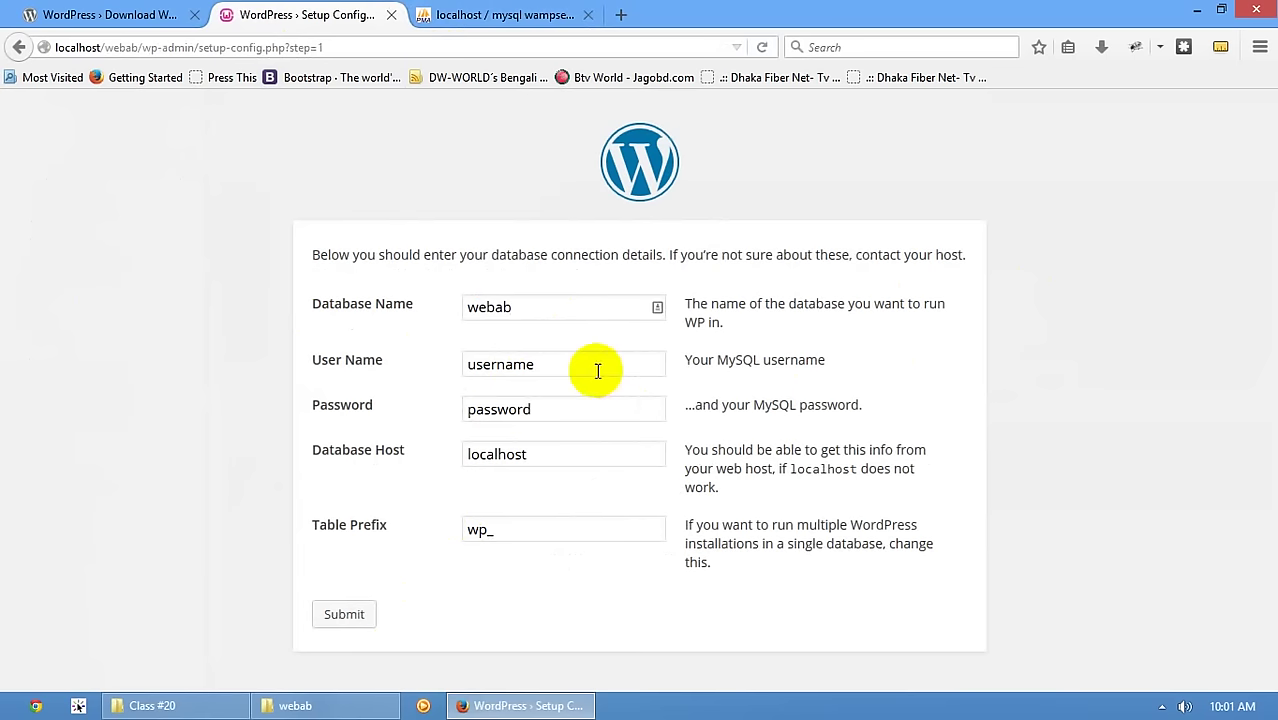
{"action": "key", "text": "Tab"}
{"action": "type", "text": "root"}
{"action": "key", "text": "Tab"}
{"action": "key", "text": "BackSpace"}
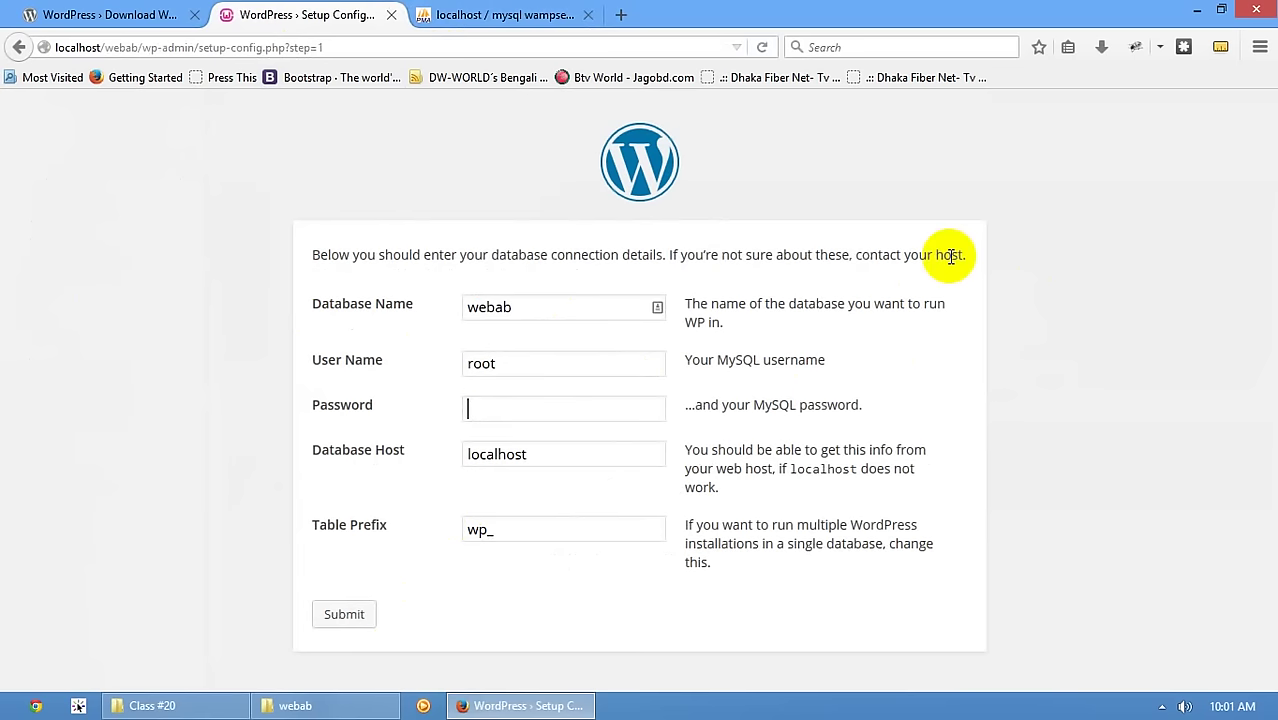
{"action": "key", "text": "Tab"}
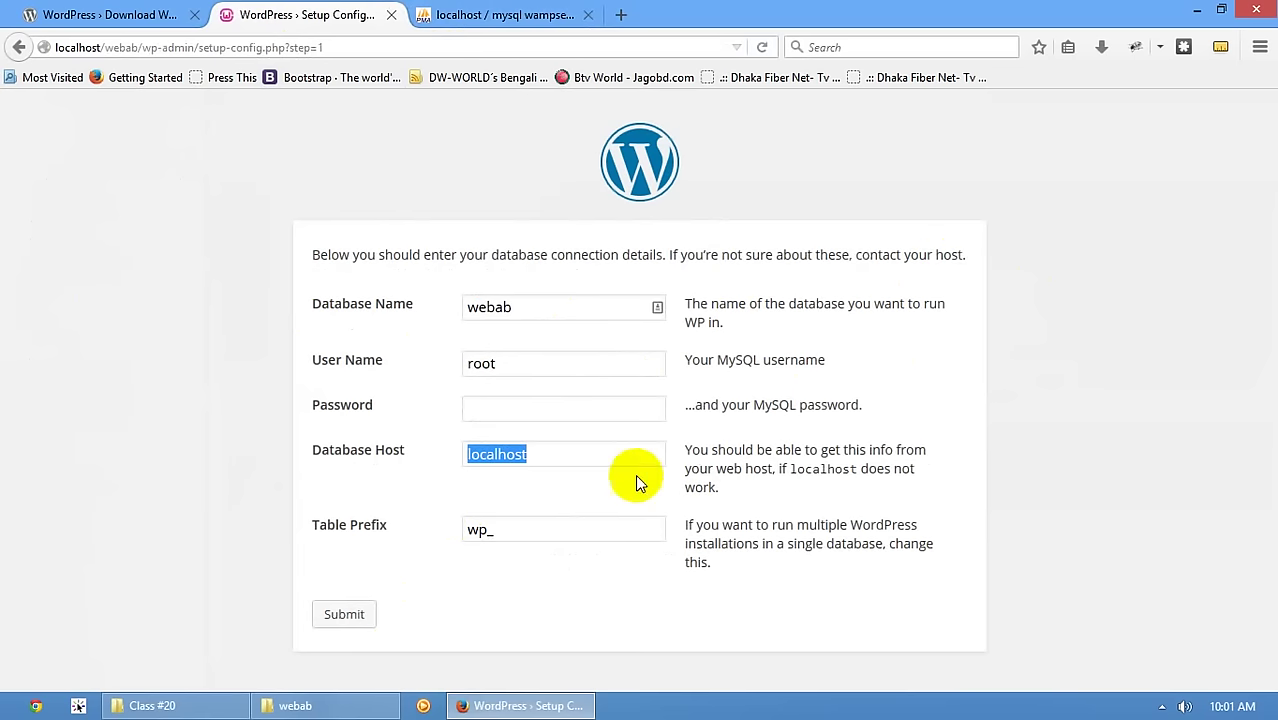
- Keep host localhost, change the table prefix to main_, submit and run the install
{"action": "left_click", "coordinate": [594, 454]}
{"action": "left_click_drag", "start_coordinate": [556, 456], "coordinate": [408, 428]}
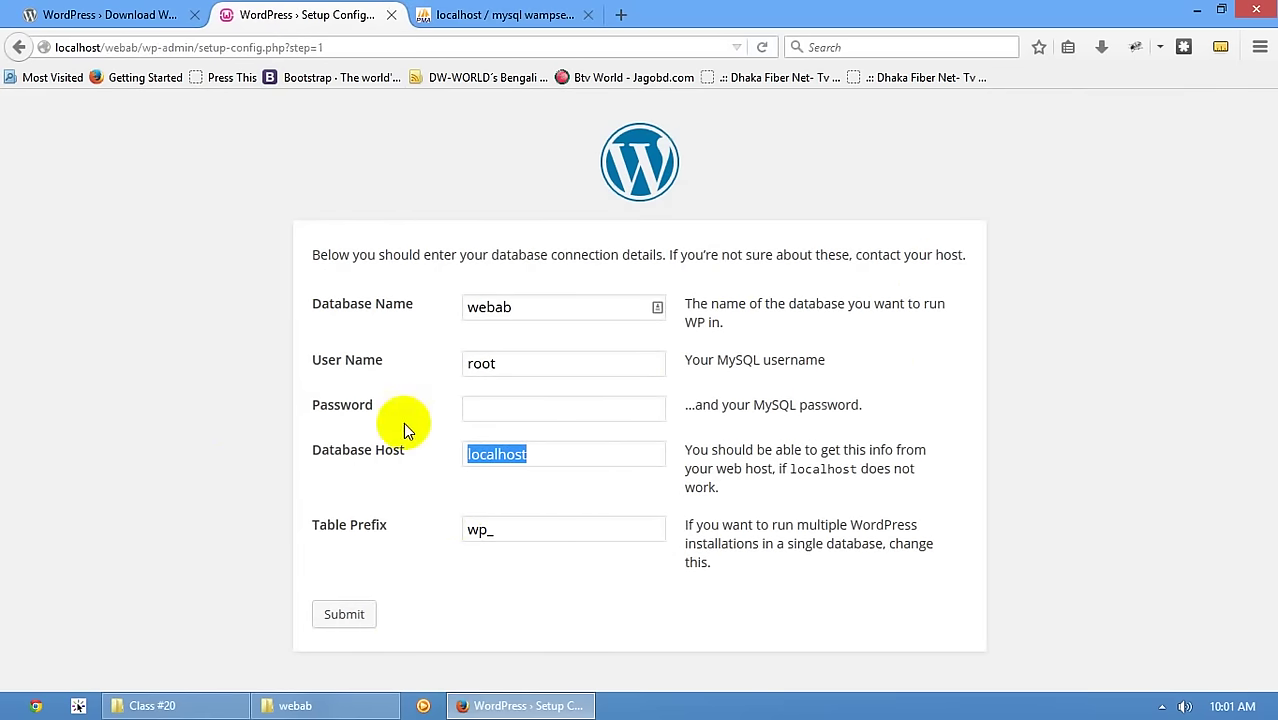
{"action": "double_click", "coordinate": [487, 530]}
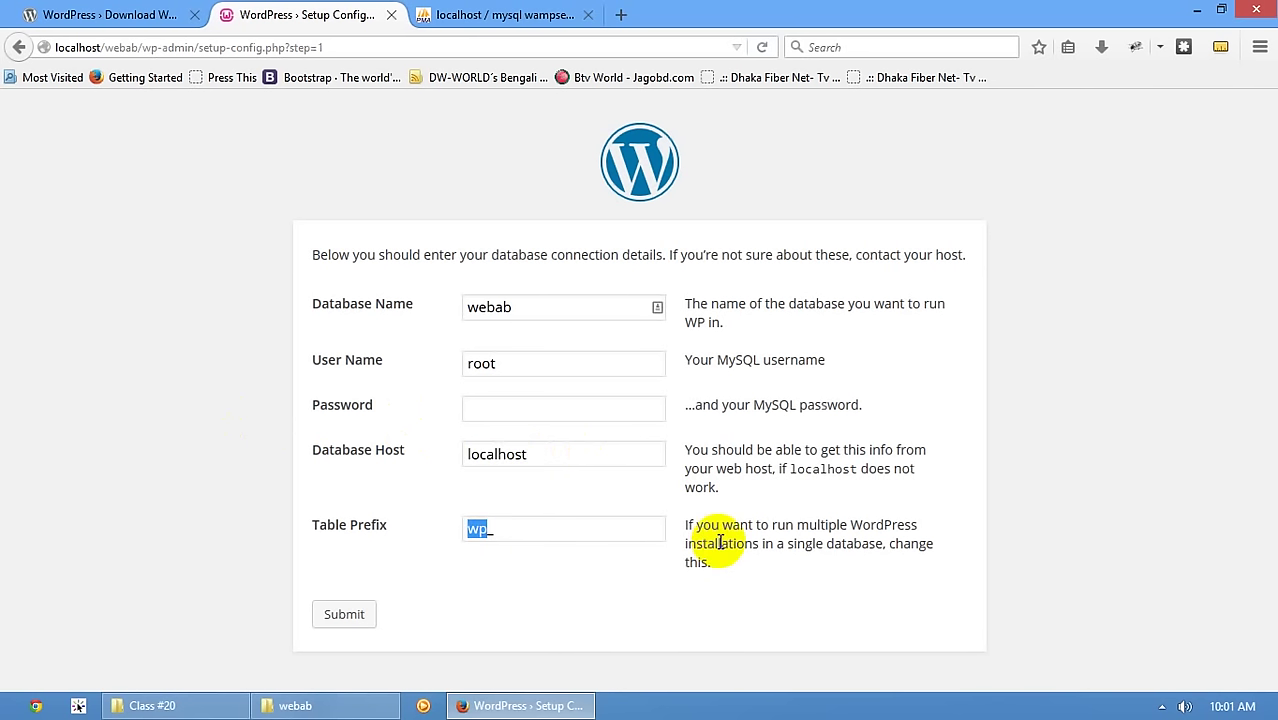
{"action": "left_click", "coordinate": [591, 538]}
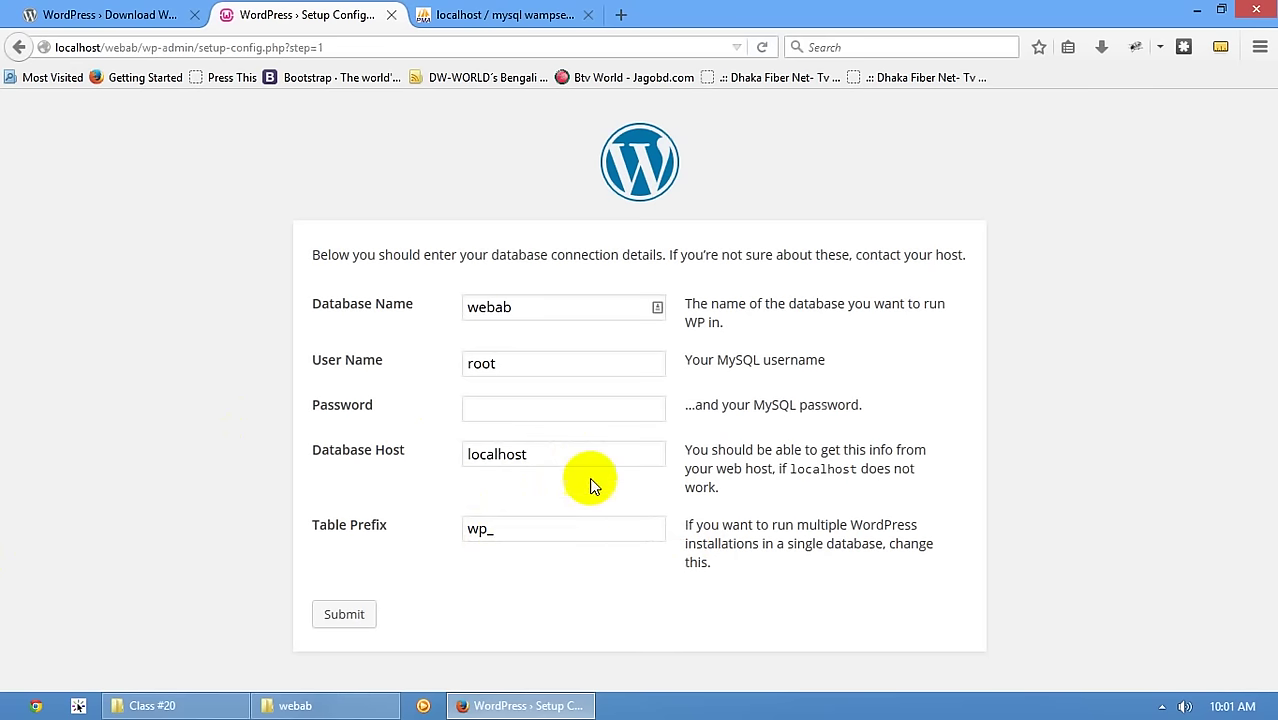
{"action": "left_click", "coordinate": [385, 534]}
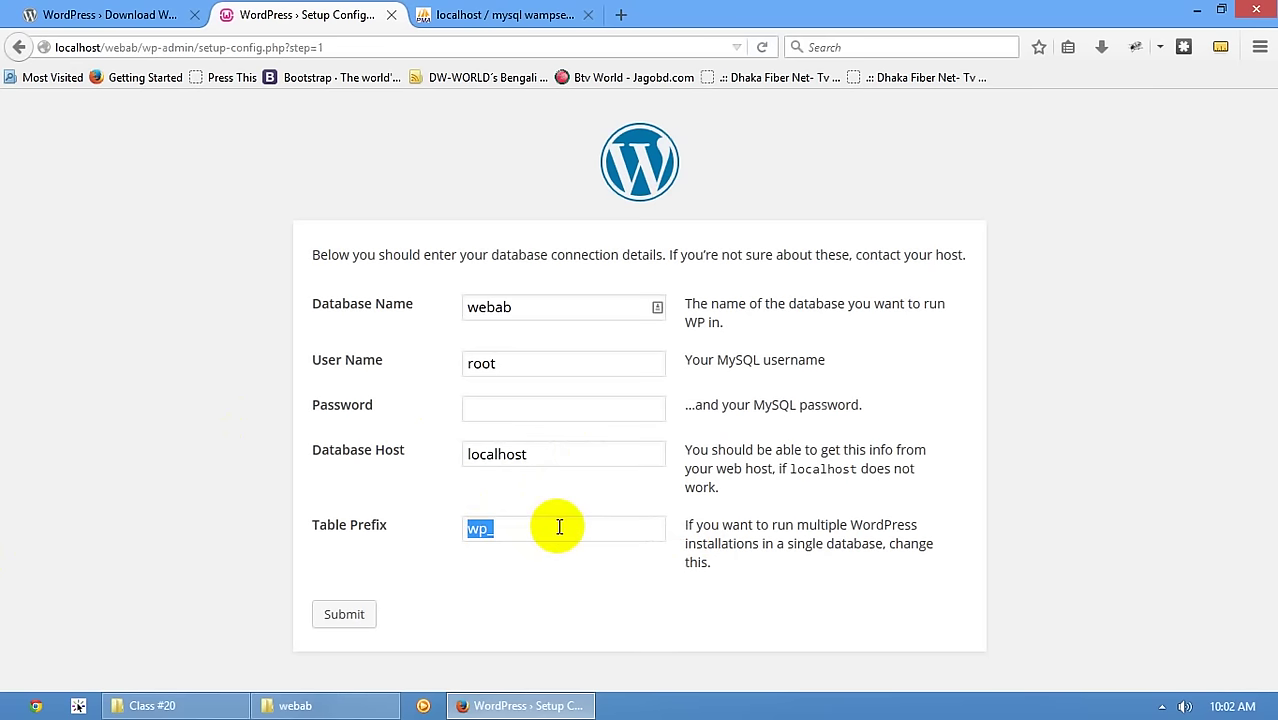
{"action": "left_click", "coordinate": [562, 523]}
{"action": "key", "text": "BackSpace"}
{"action": "key", "text": "BackSpace"}
{"action": "key", "text": "BackSpace"}
{"action": "type", "text": "main_"}
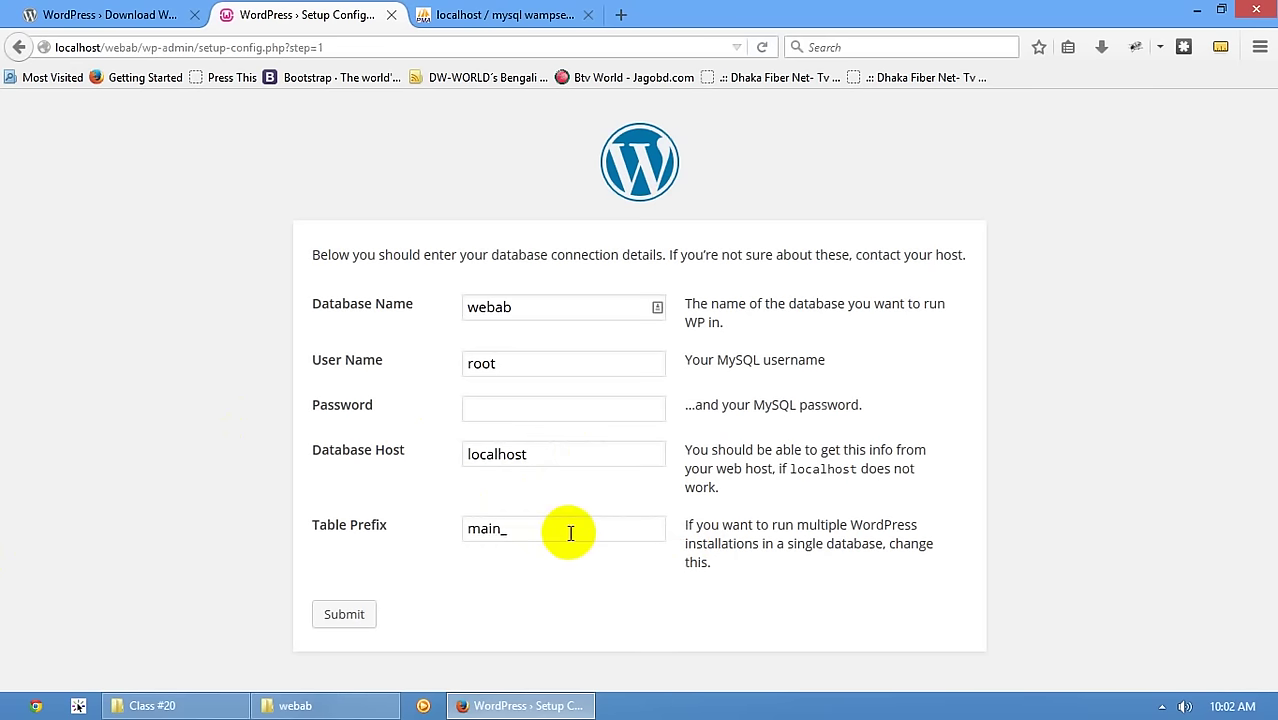
{"action": "left_click", "coordinate": [375, 625]}
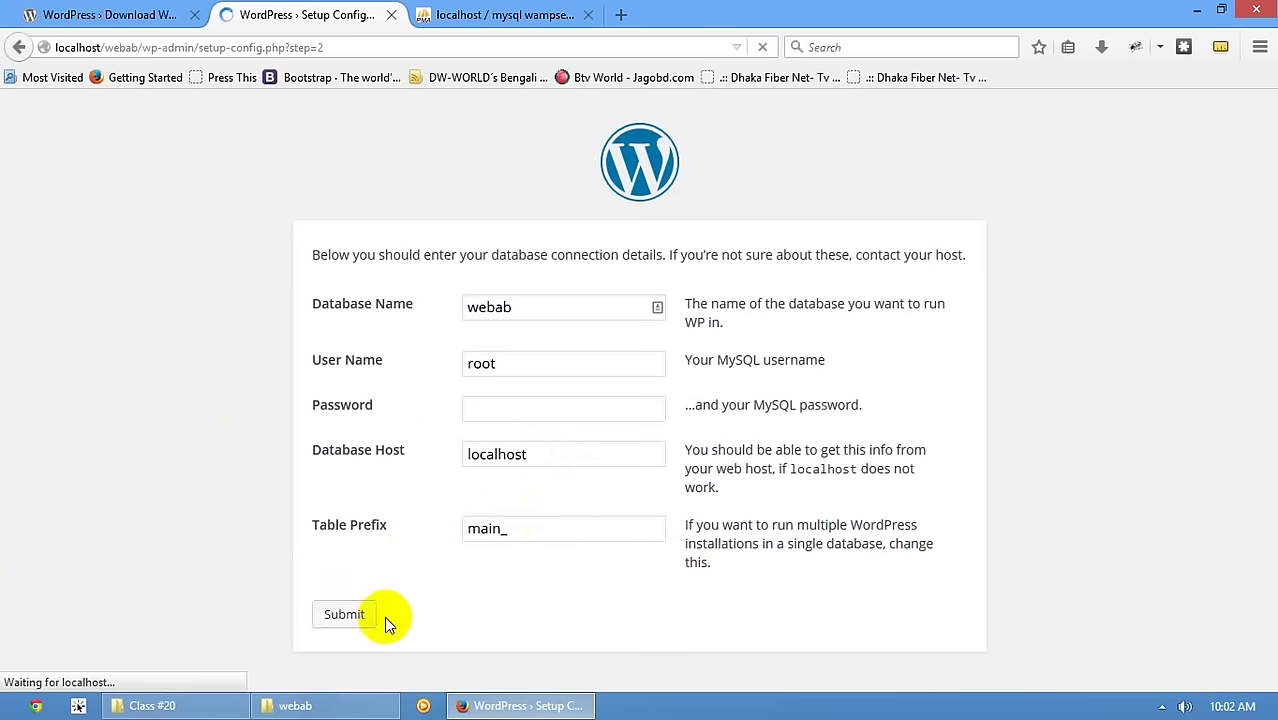
{"action": "left_click", "coordinate": [345, 316]}
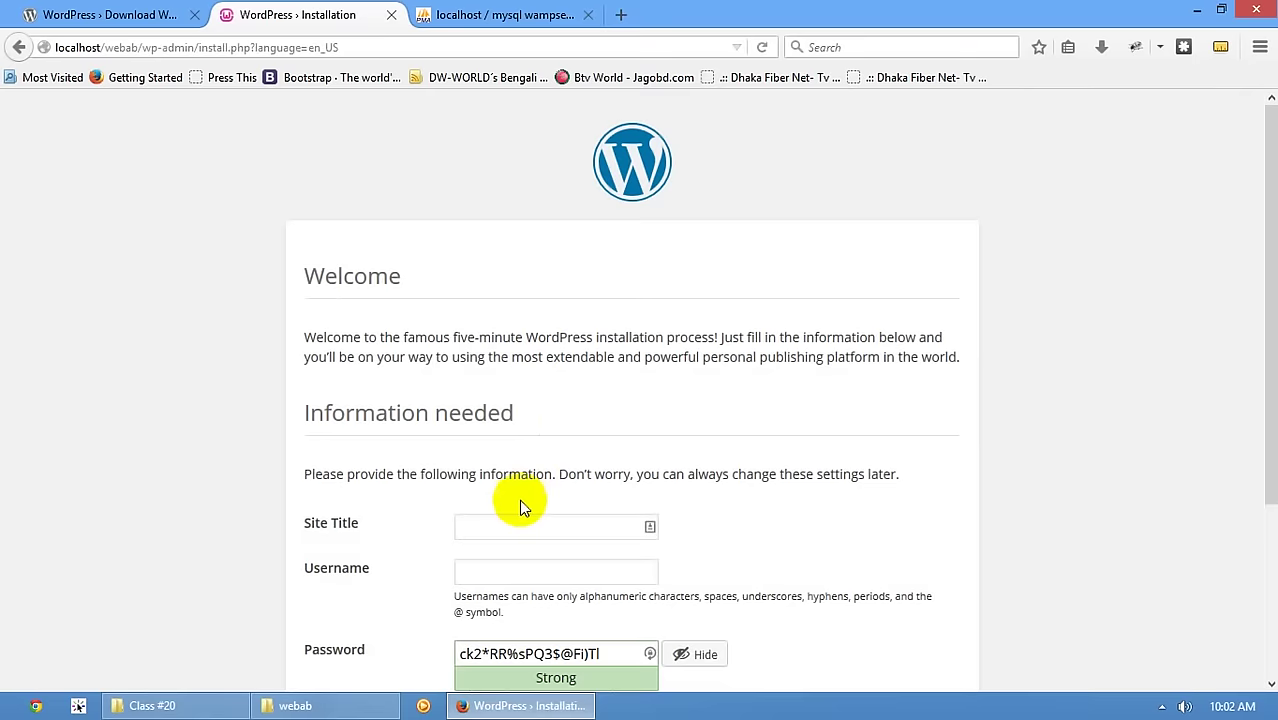
- Enter 'RRF Institute - WebA&B Batch' as the site title
{"action": "scroll", "coordinate": [556, 348], "scroll_direction": "down", "scroll_amount": 3}
{"action": "left_click", "coordinate": [491, 299]}
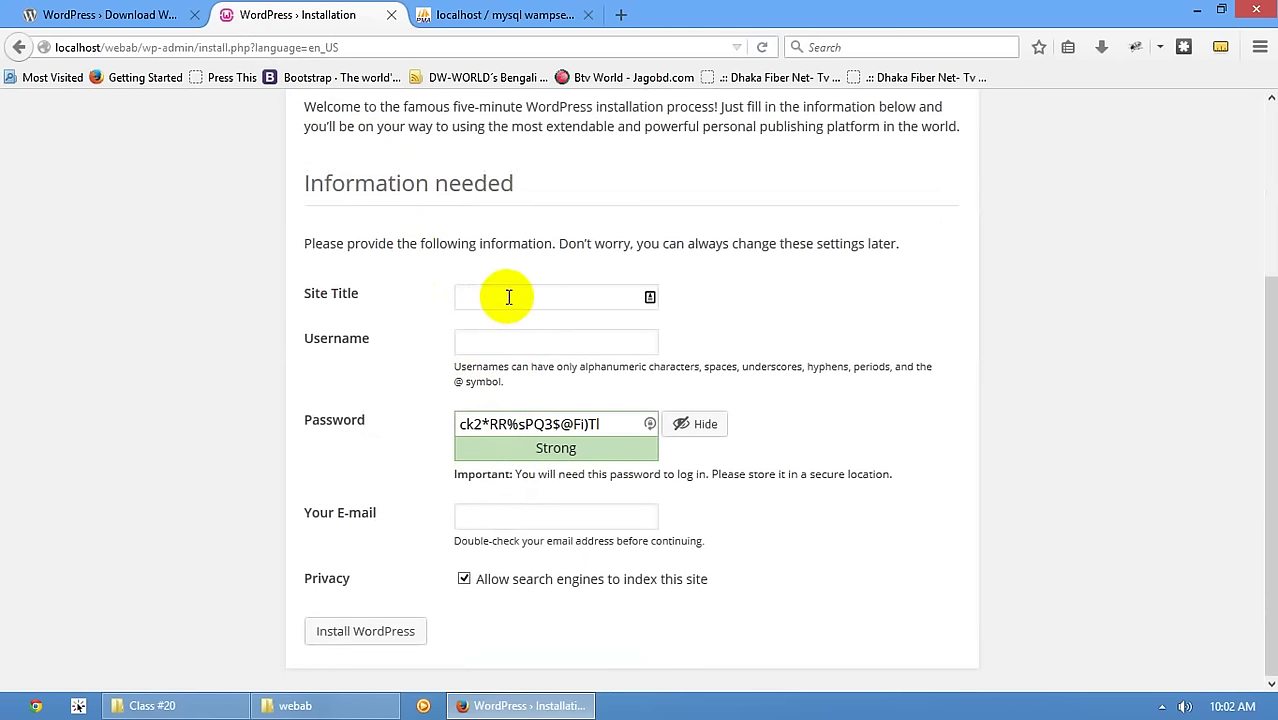
{"action": "type", "text": "RR"}
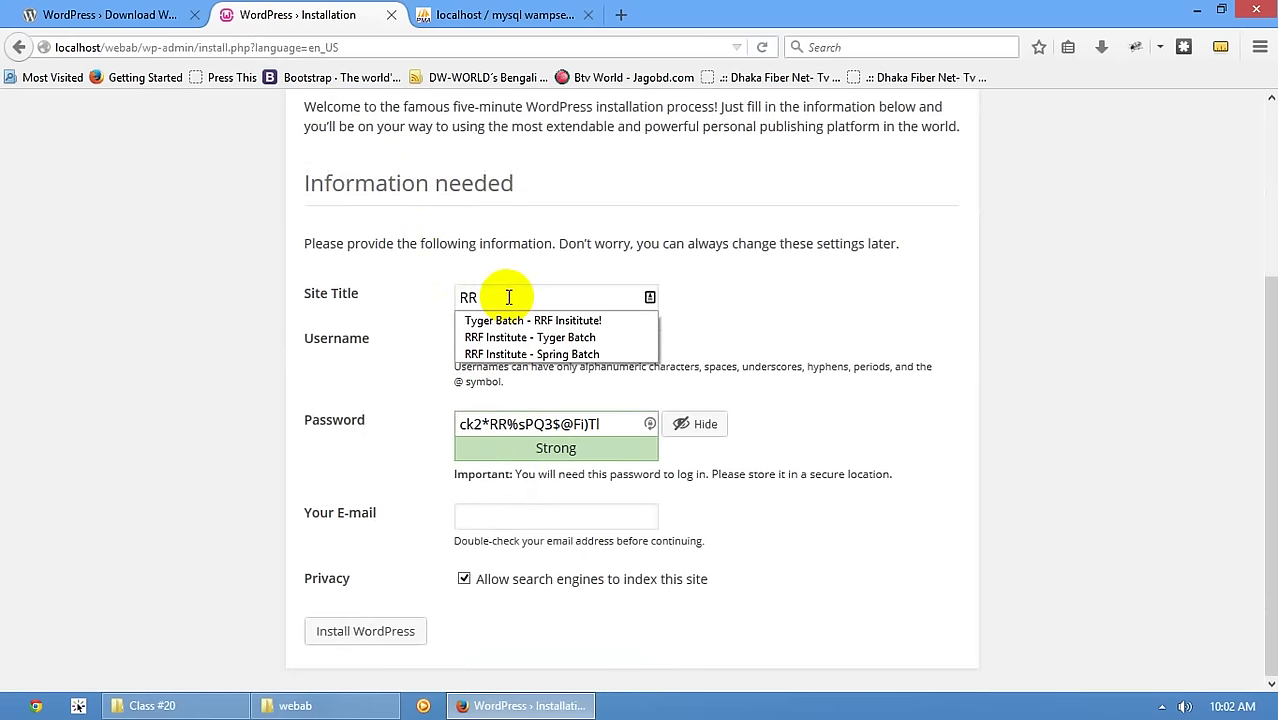
{"action": "key", "text": "Down"}
{"action": "key", "text": "Down"}
{"action": "key", "text": "Return"}
{"action": "key", "text": "Left"}
{"action": "key", "text": "Left"}
{"action": "key", "text": "Left"}
{"action": "key", "text": "Left"}
{"action": "key", "text": "Left"}
{"action": "key", "text": "Left"}
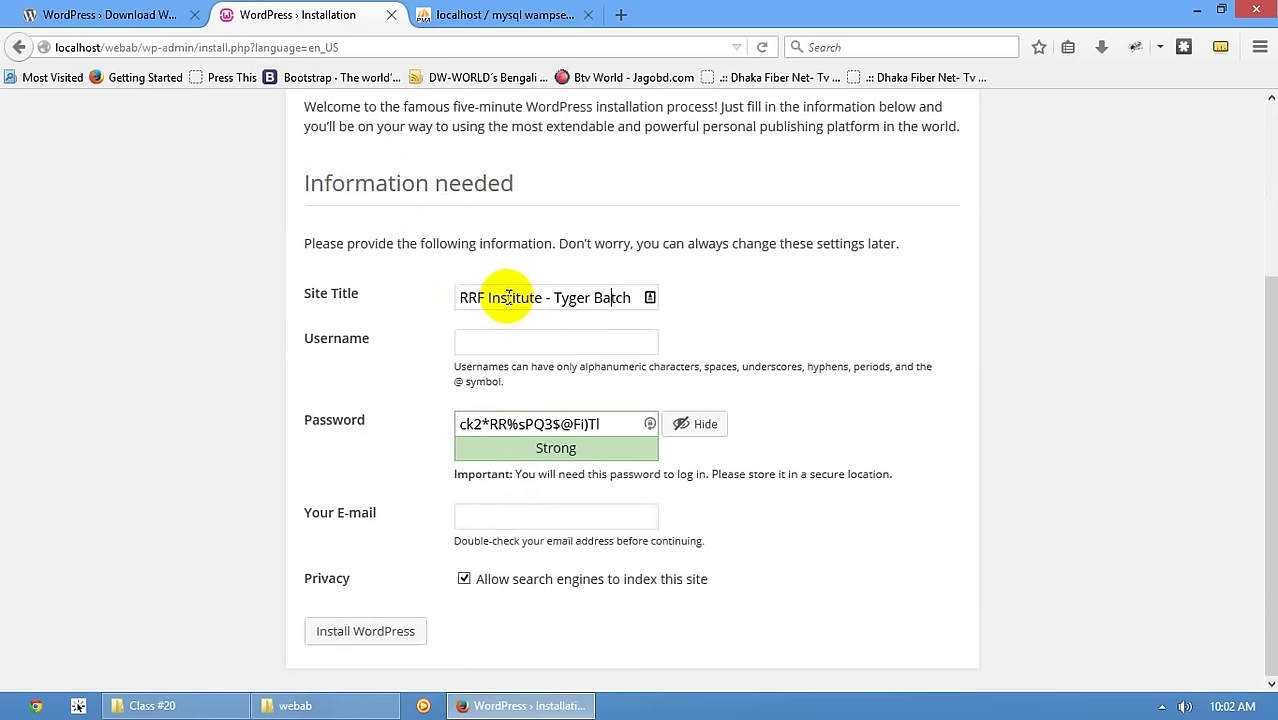
{"action": "key", "text": "BackSpace"}
{"action": "key", "text": "BackSpace"}
{"action": "key", "text": "BackSpace"}
{"action": "key", "text": "BackSpace"}
{"action": "key", "text": "BackSpace"}
{"action": "type", "text": "WE"}
{"action": "key", "text": "BackSpace"}
{"action": "type", "text": "ebA&B"}
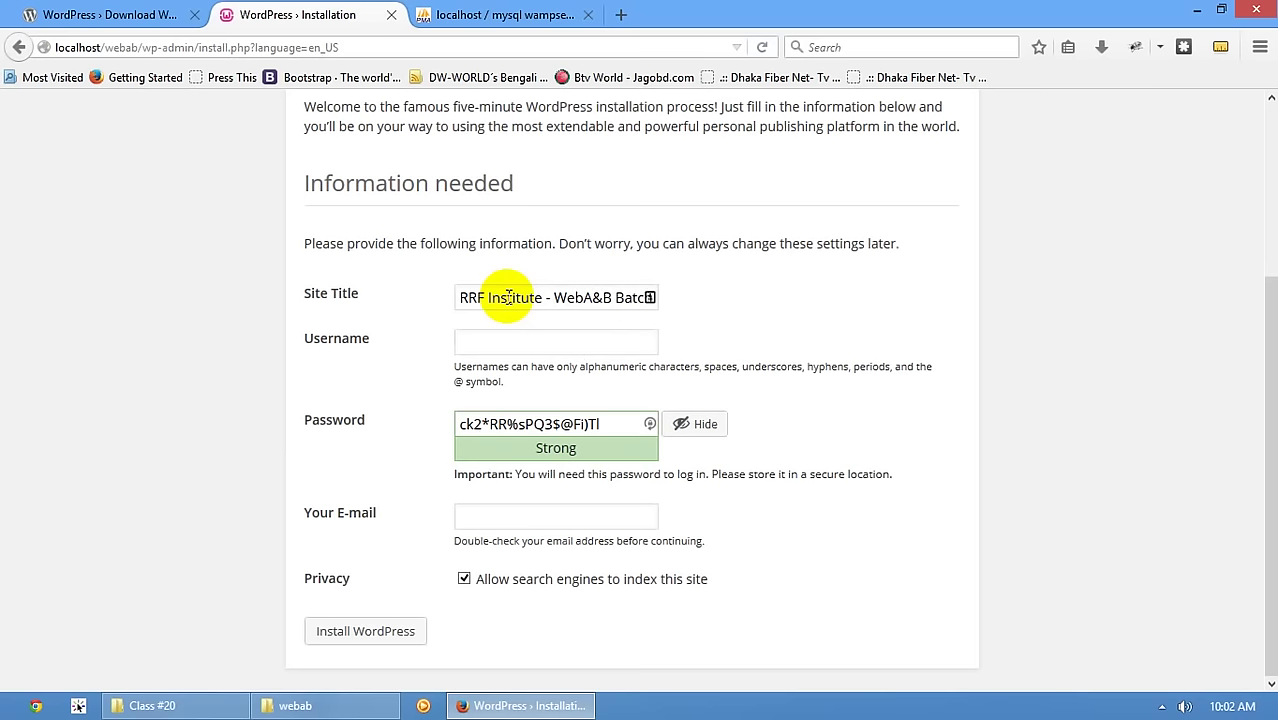
- Set the administrator username to admin, enter the account password and confirm the weak password
{"action": "left_click", "coordinate": [551, 342]}
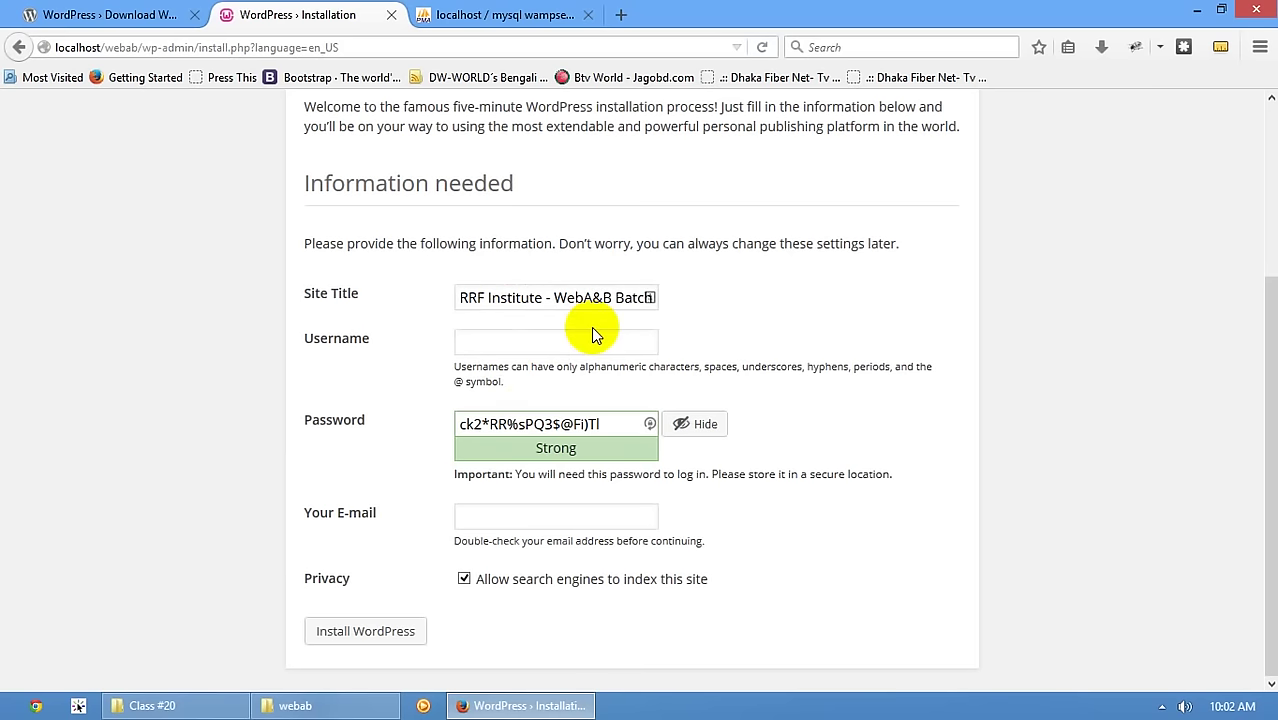
{"action": "key", "text": "Tab"}
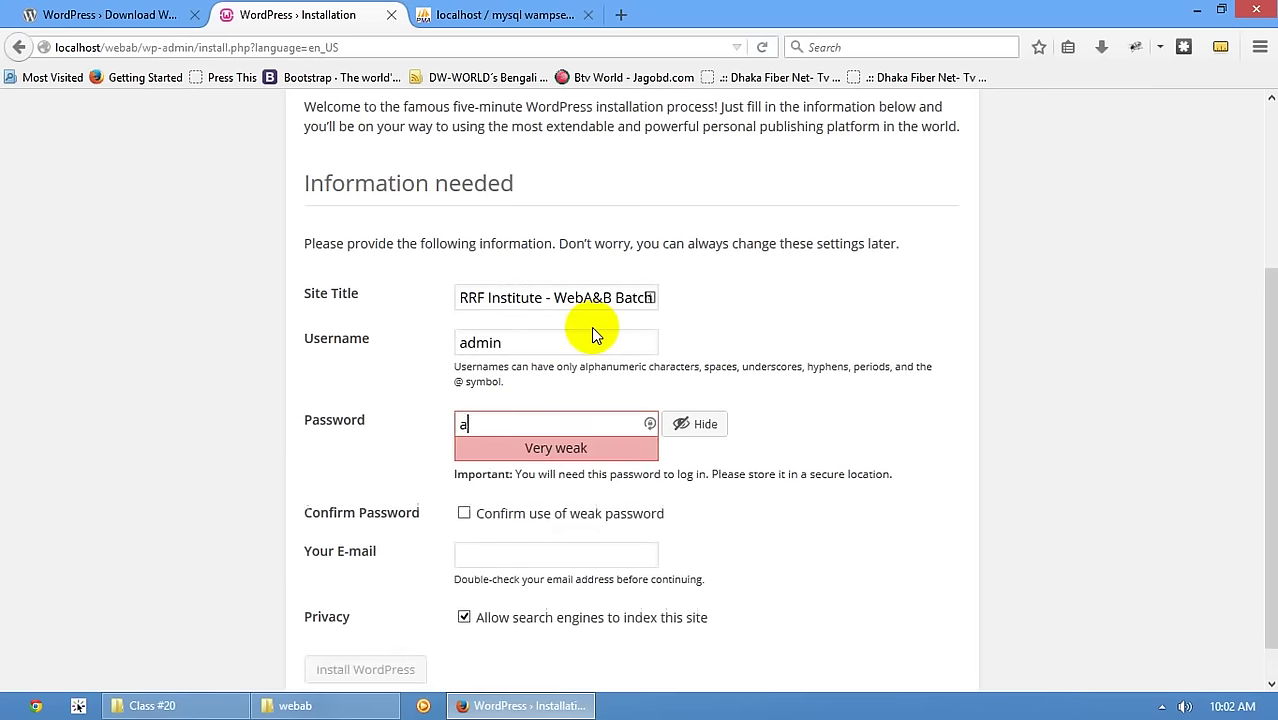
{"action": "left_click", "coordinate": [556, 513]}
- Fill in the administrator e-mail from the saved suggestion and install WordPress
{"action": "scroll", "coordinate": [520, 505], "scroll_direction": "down", "scroll_amount": 1}
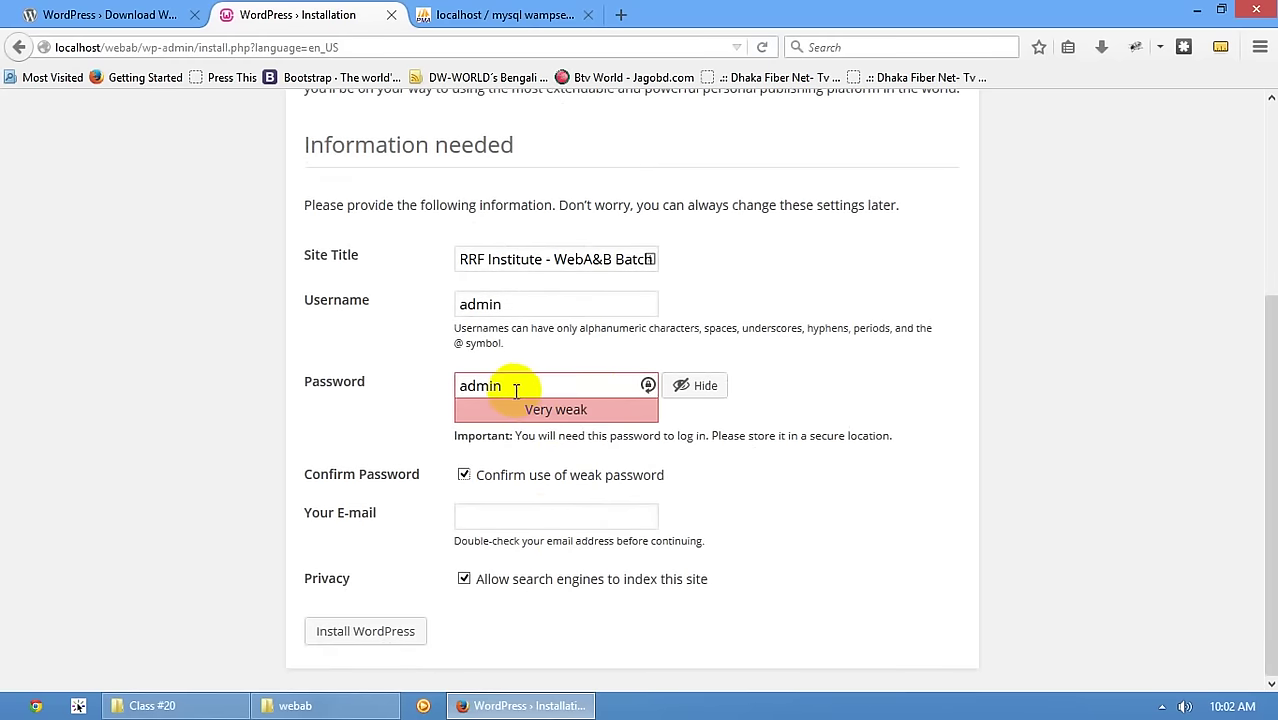
{"action": "left_click", "coordinate": [515, 512]}
{"action": "type", "text": "rrf"}
{"action": "key", "text": "Down"}
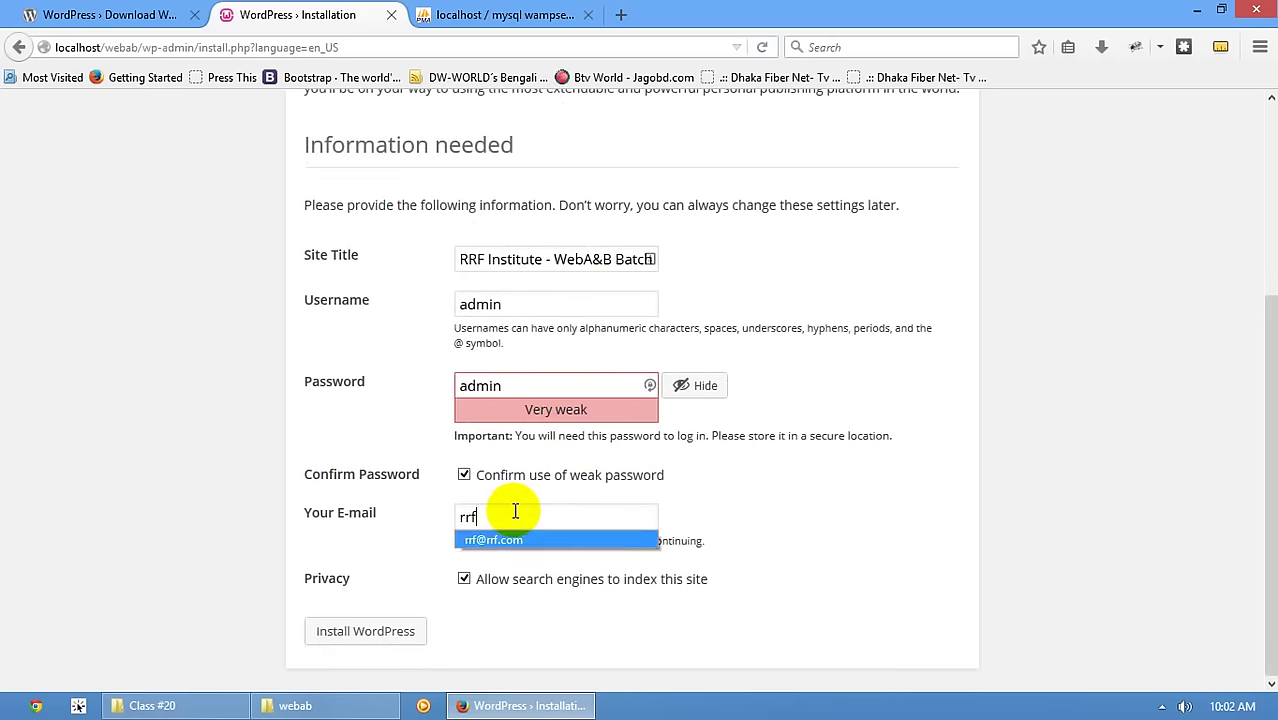
{"action": "key", "text": "Return"}
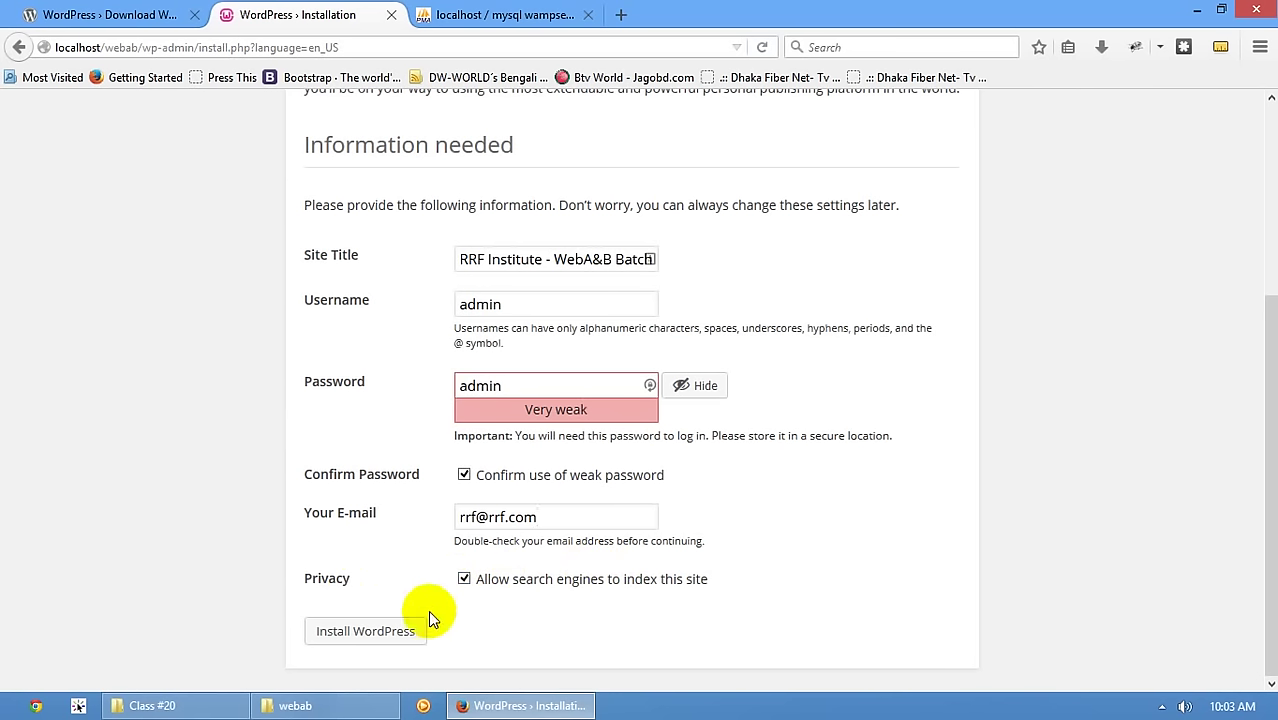
{"action": "left_click", "coordinate": [372, 632]}
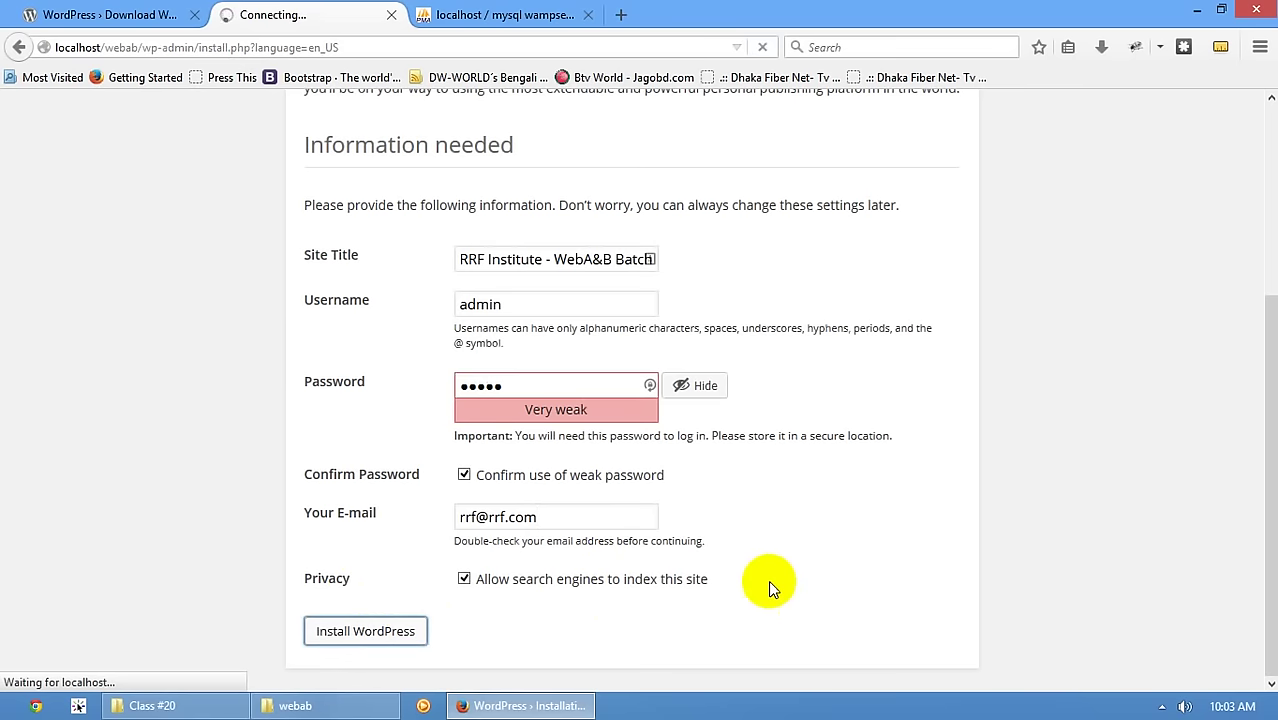
{"action": "scroll", "coordinate": [768, 580], "scroll_direction": "up", "scroll_amount": 5}
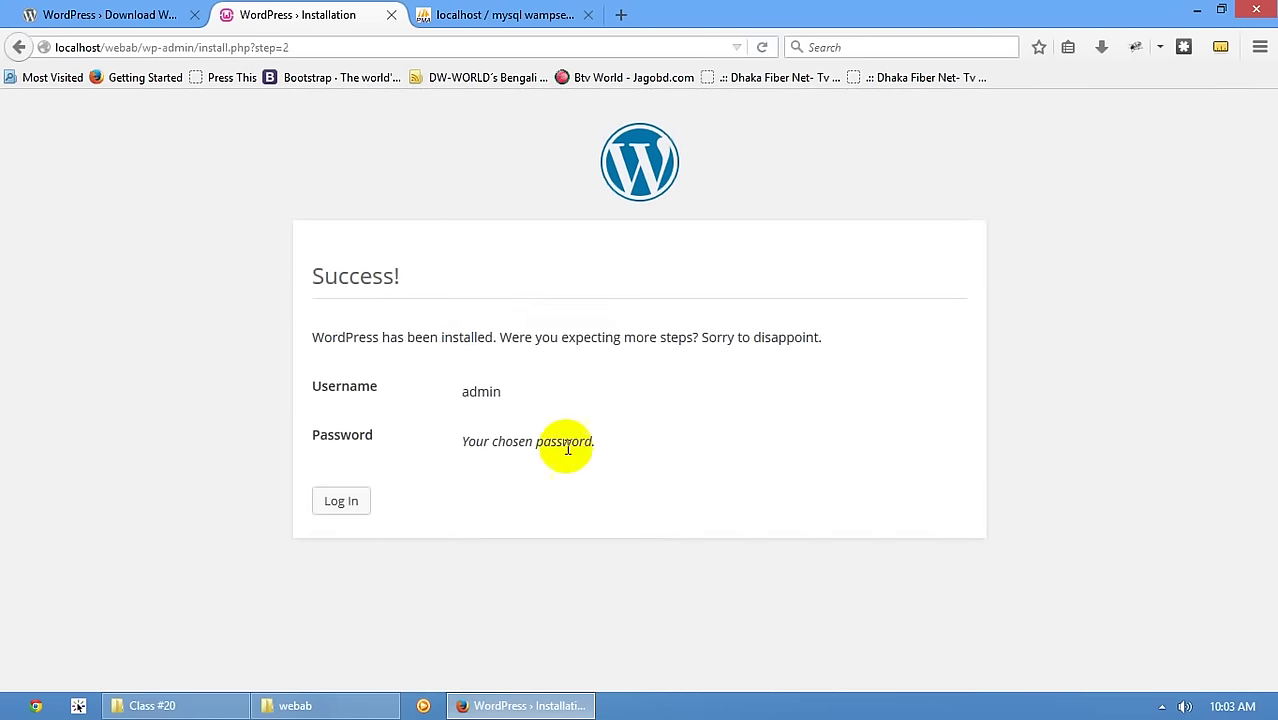
- Log in as admin with the account password and Remember Me ticked
{"action": "left_click", "coordinate": [341, 501]}
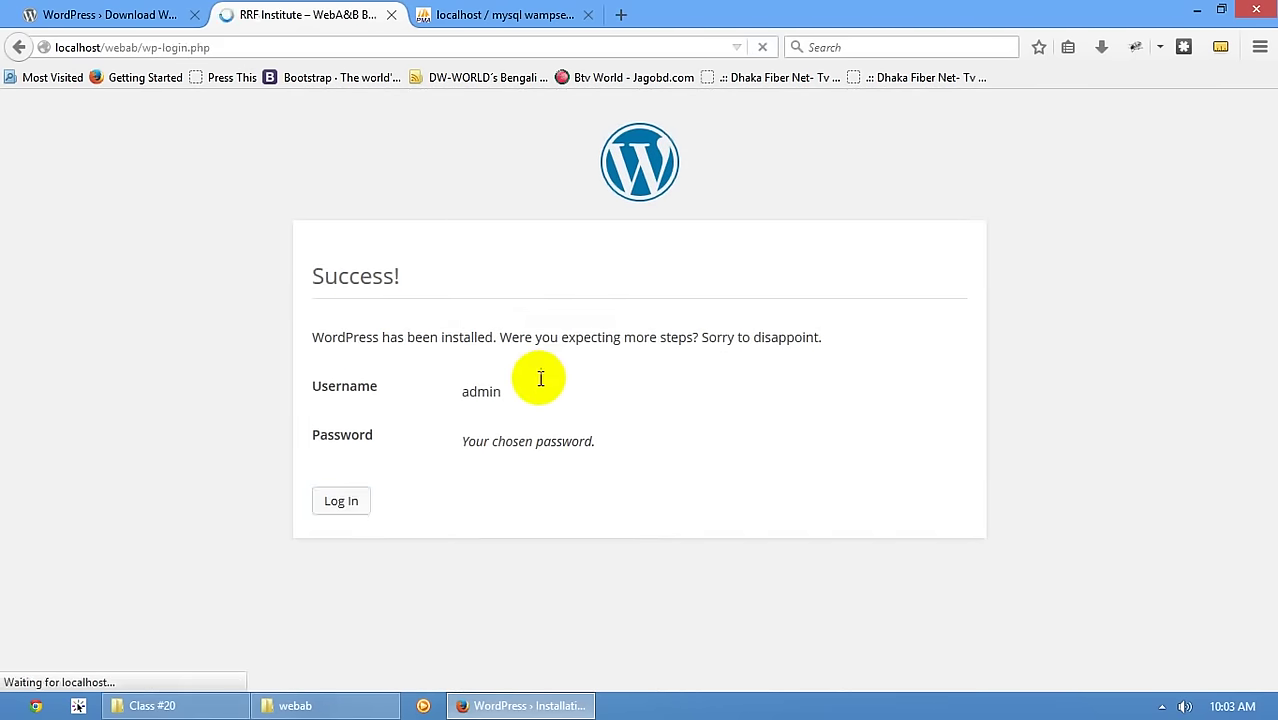
{"action": "left_click", "coordinate": [582, 371]}
{"action": "type", "text": "admin"}
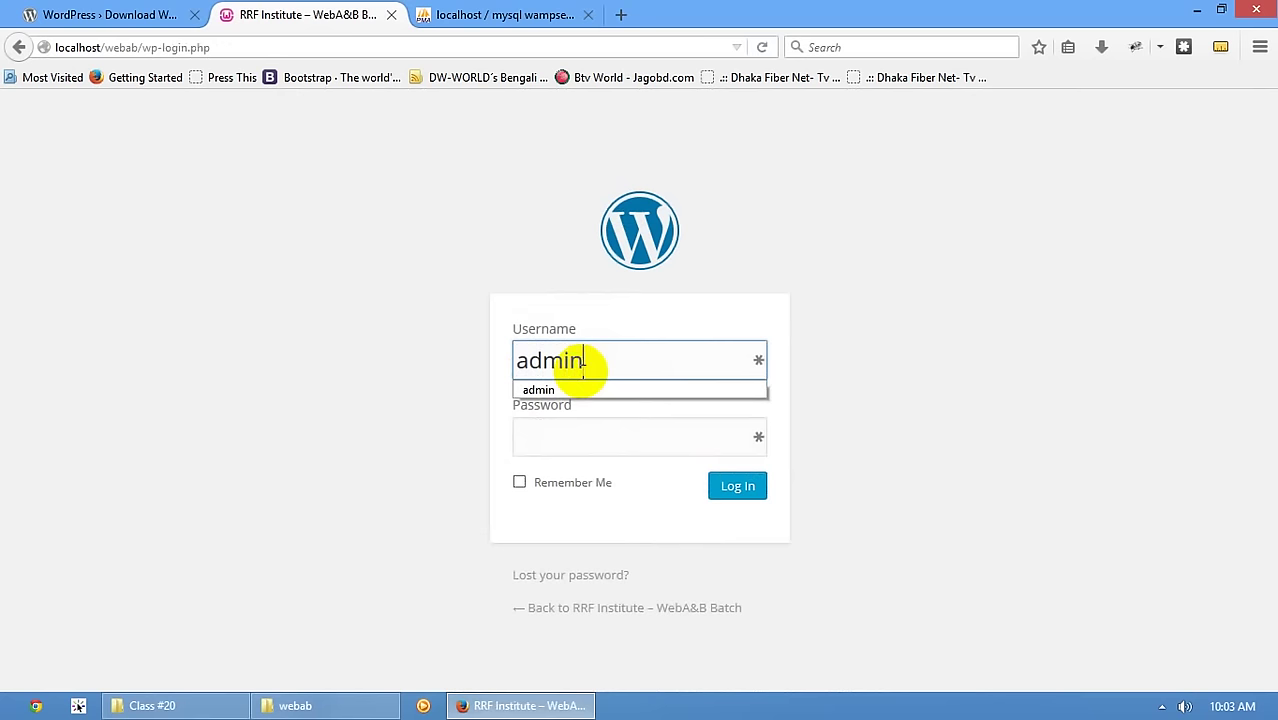
{"action": "left_click", "coordinate": [582, 388]}
{"action": "left_click", "coordinate": [569, 422]}
{"action": "type", "text": "admin"}
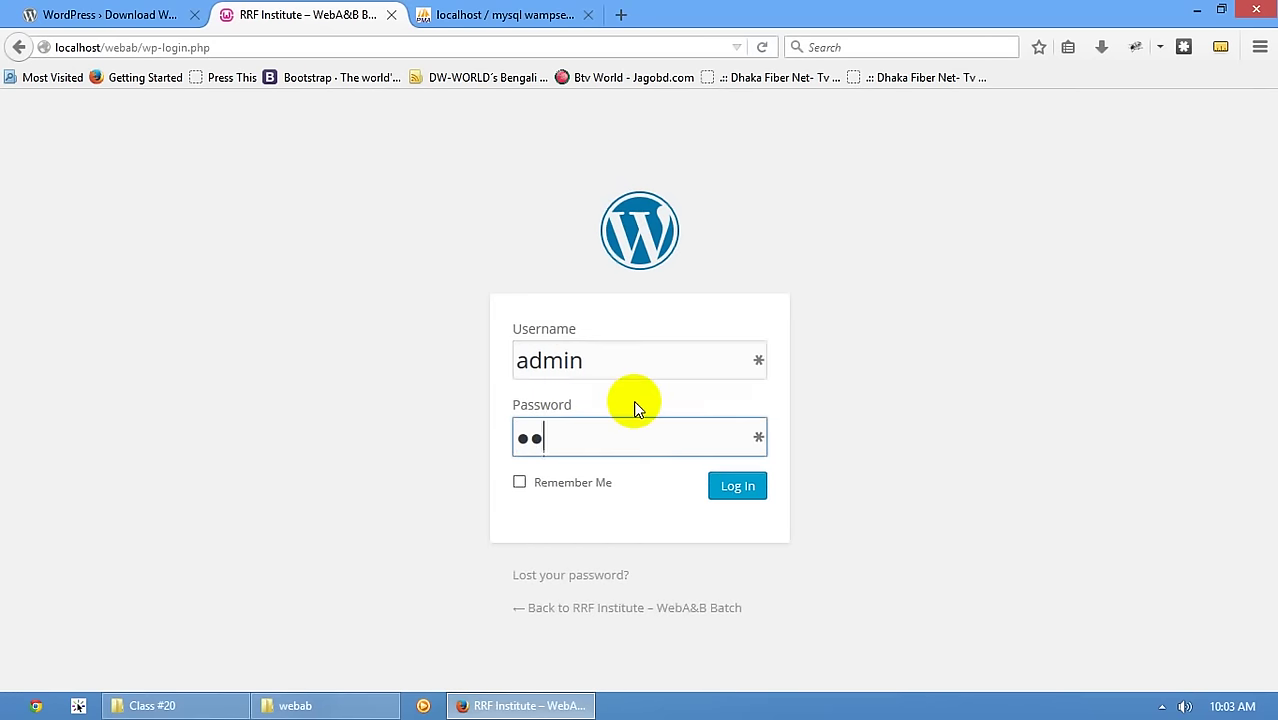
{"action": "left_click", "coordinate": [592, 487]}
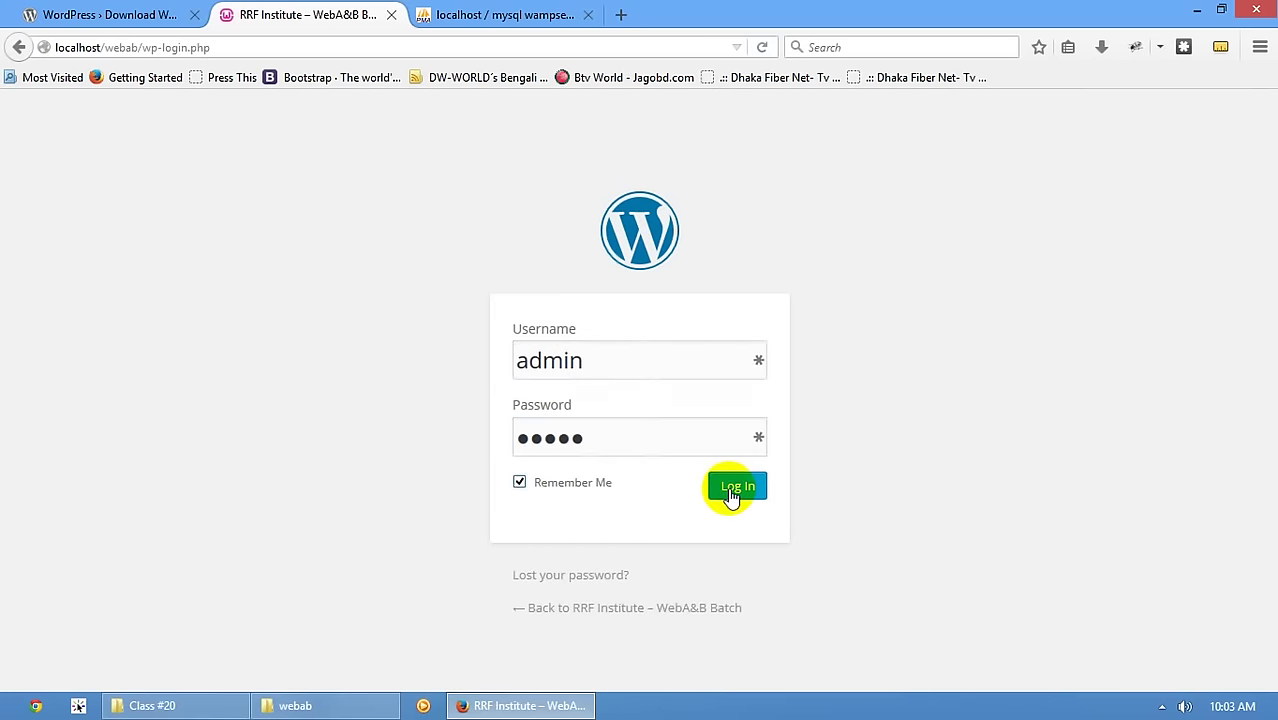
{"action": "left_click", "coordinate": [730, 490]}
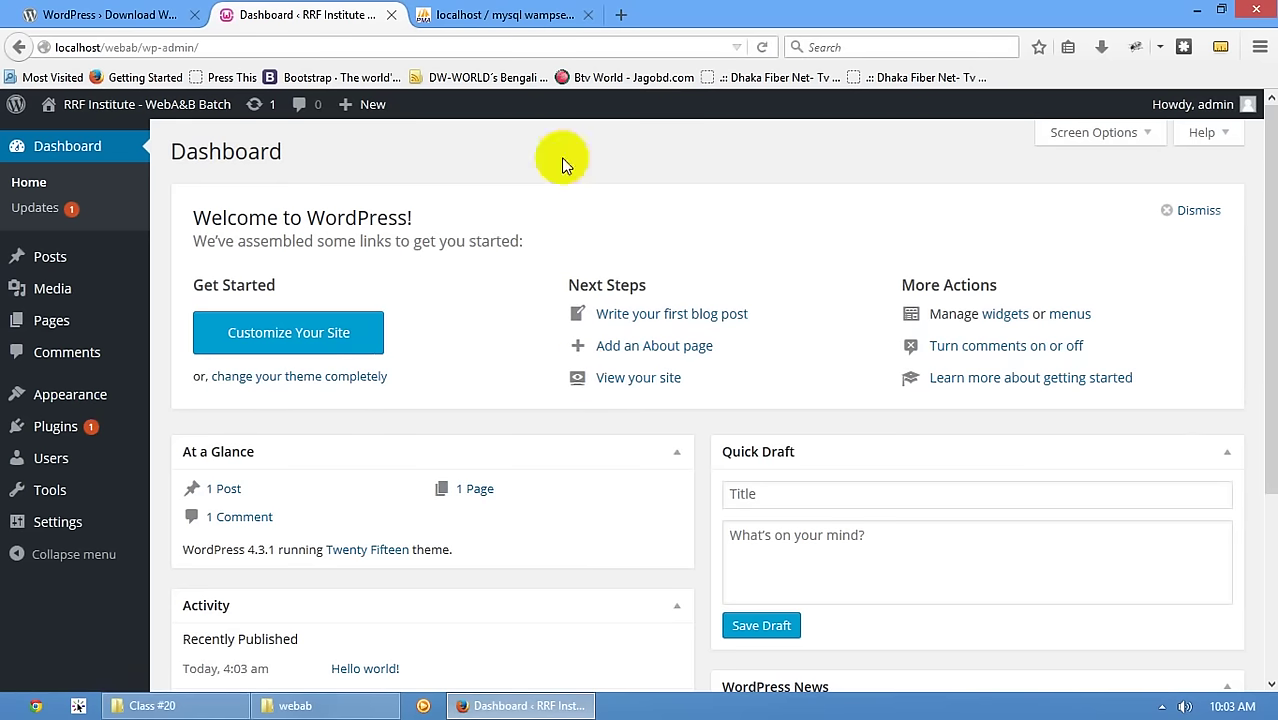
- Check the webab database's 11 main_-prefixed tables in phpMyAdmin, then return to the Dashboard
{"action": "left_click", "coordinate": [472, 20]}
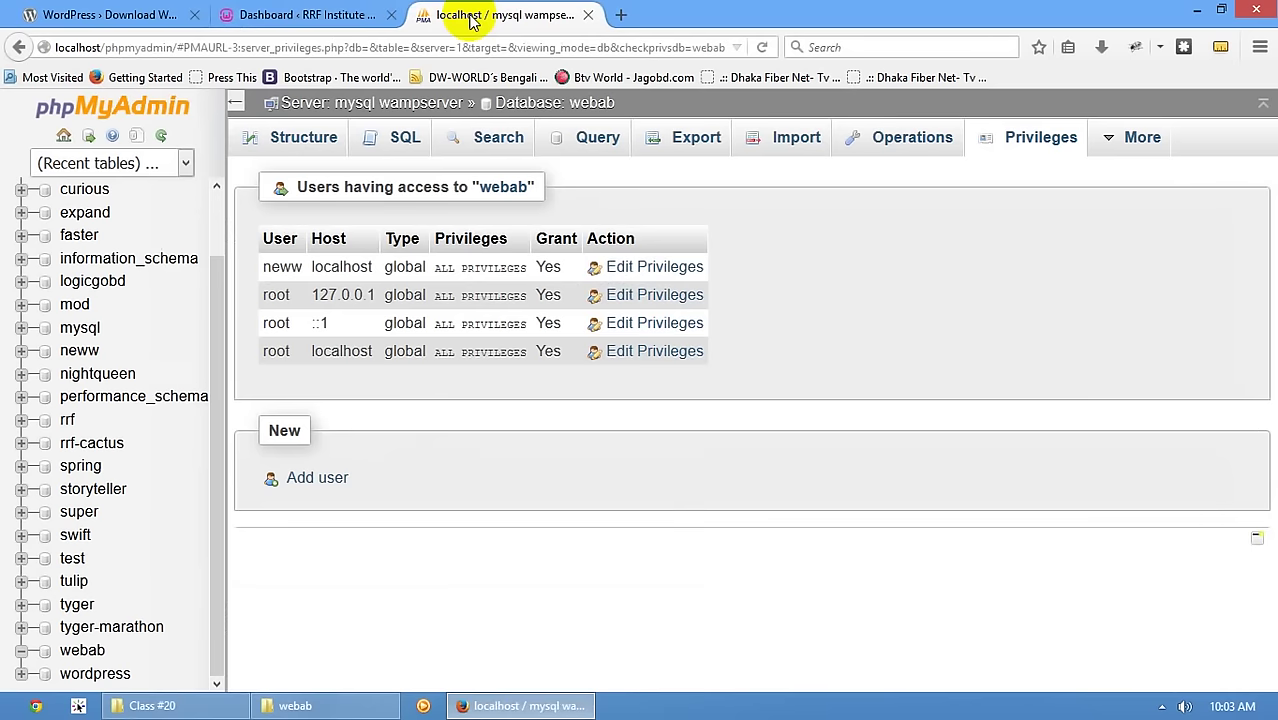
{"action": "left_click", "coordinate": [79, 655]}
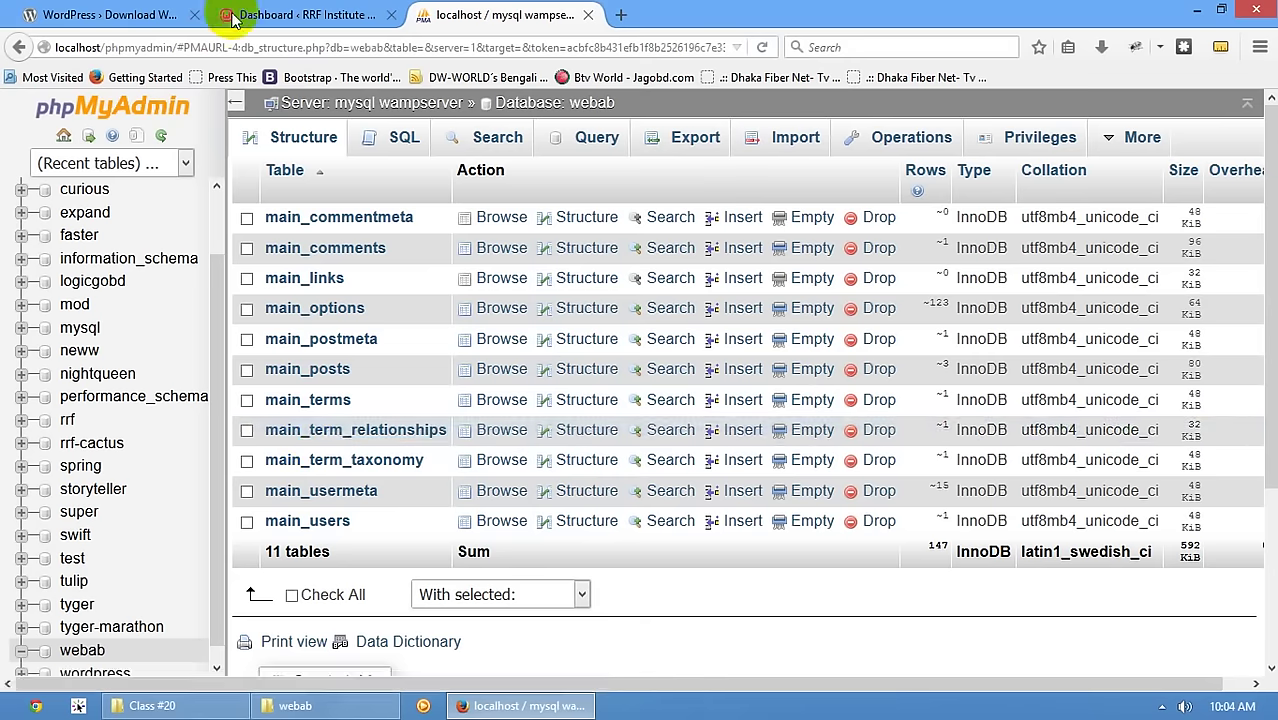
{"action": "left_click", "coordinate": [300, 15]}
{"action": "left_click", "coordinate": [442, 14]}
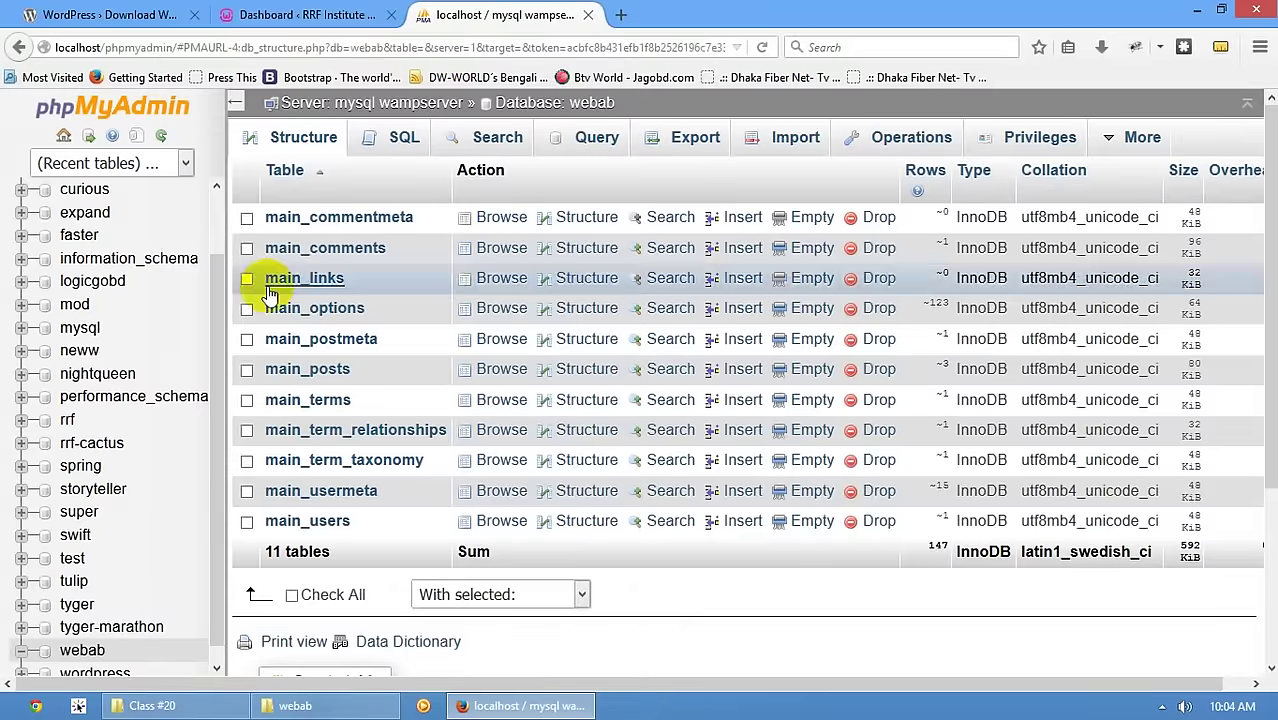
{"action": "left_click", "coordinate": [257, 14]}
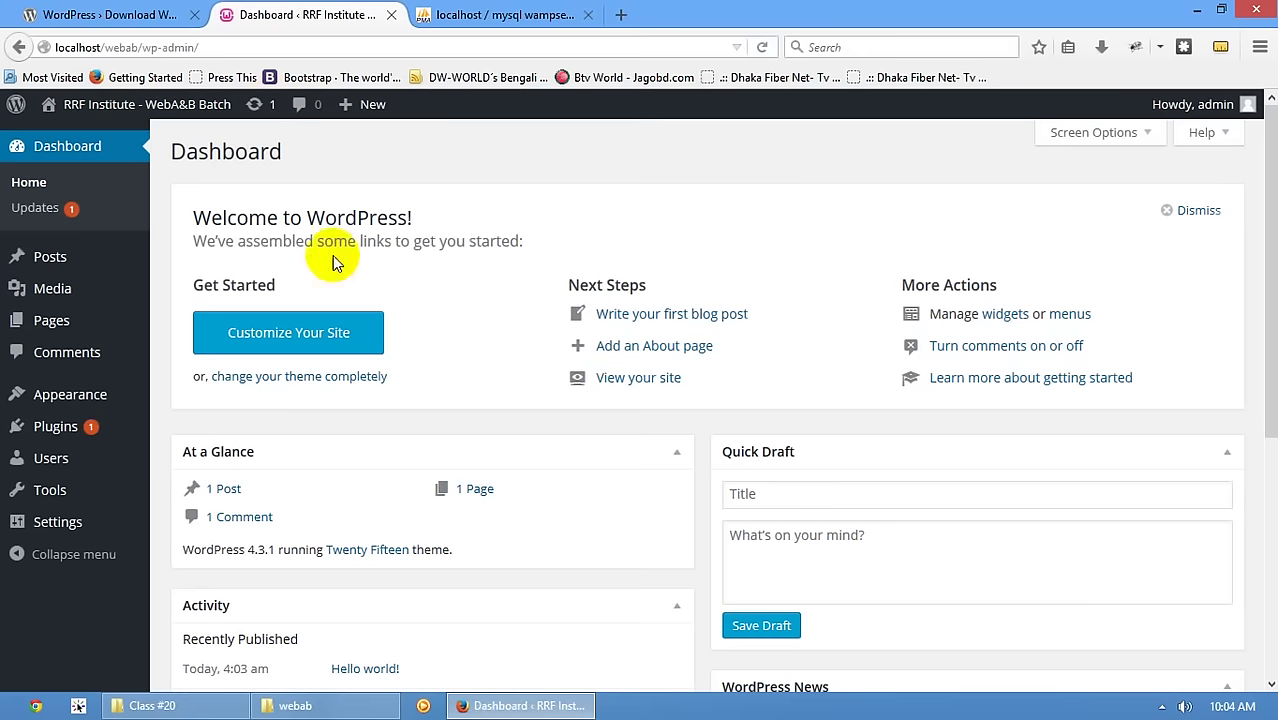
- Close the phpMyAdmin tab, keeping the wordpress.org download page and the Dashboard open
{"action": "left_click", "coordinate": [470, 12]}
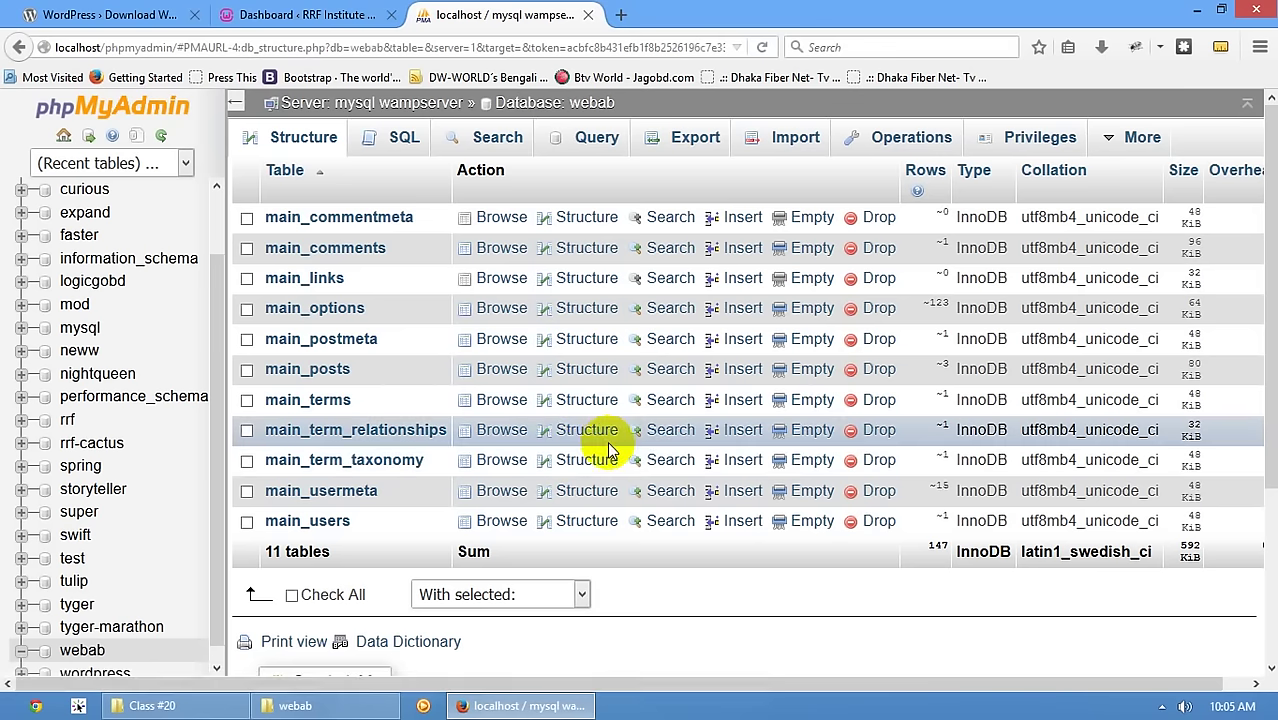
{"action": "left_click", "coordinate": [300, 14]}
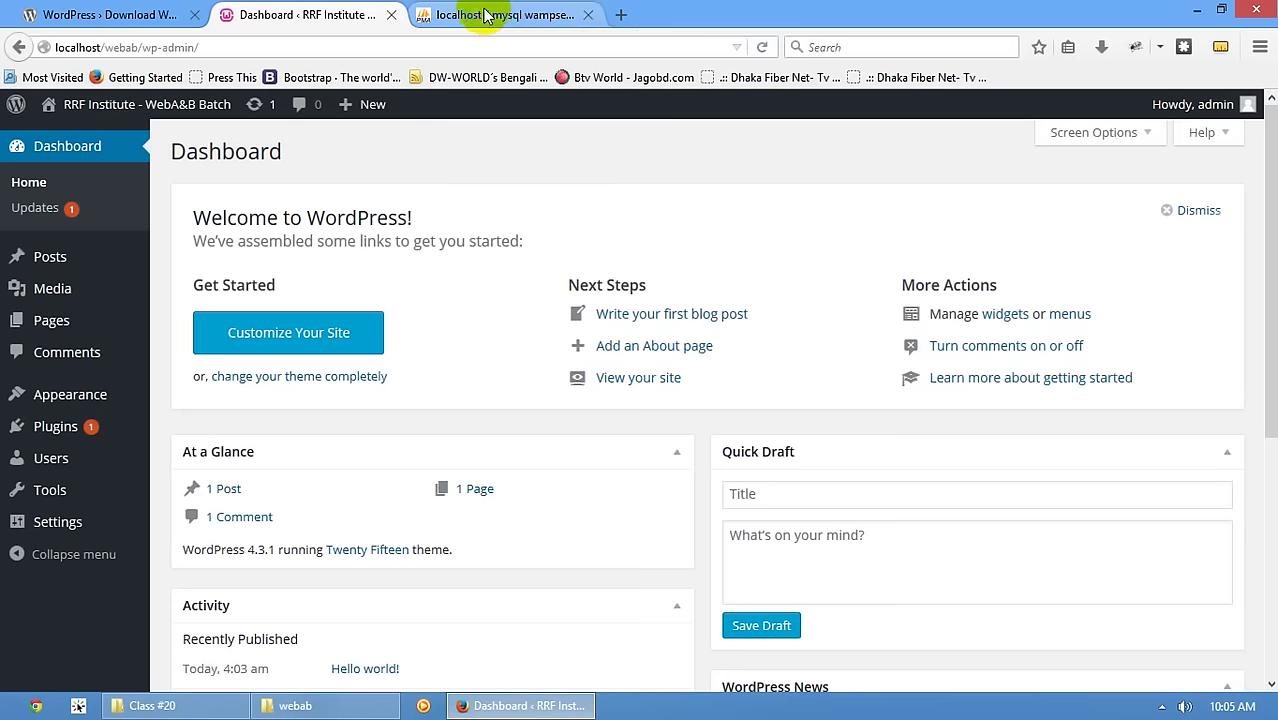
{"action": "middle_click", "coordinate": [490, 14]}
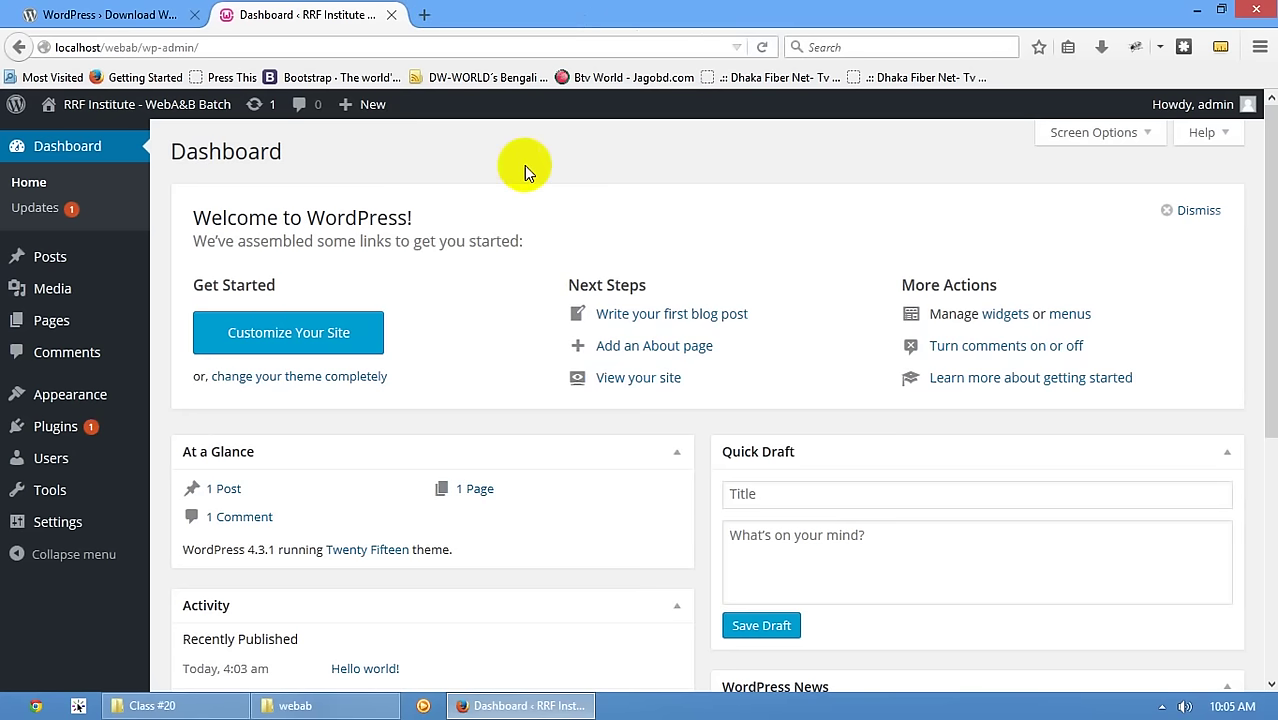
{"action": "scroll", "coordinate": [676, 508], "scroll_direction": "down", "scroll_amount": 5}
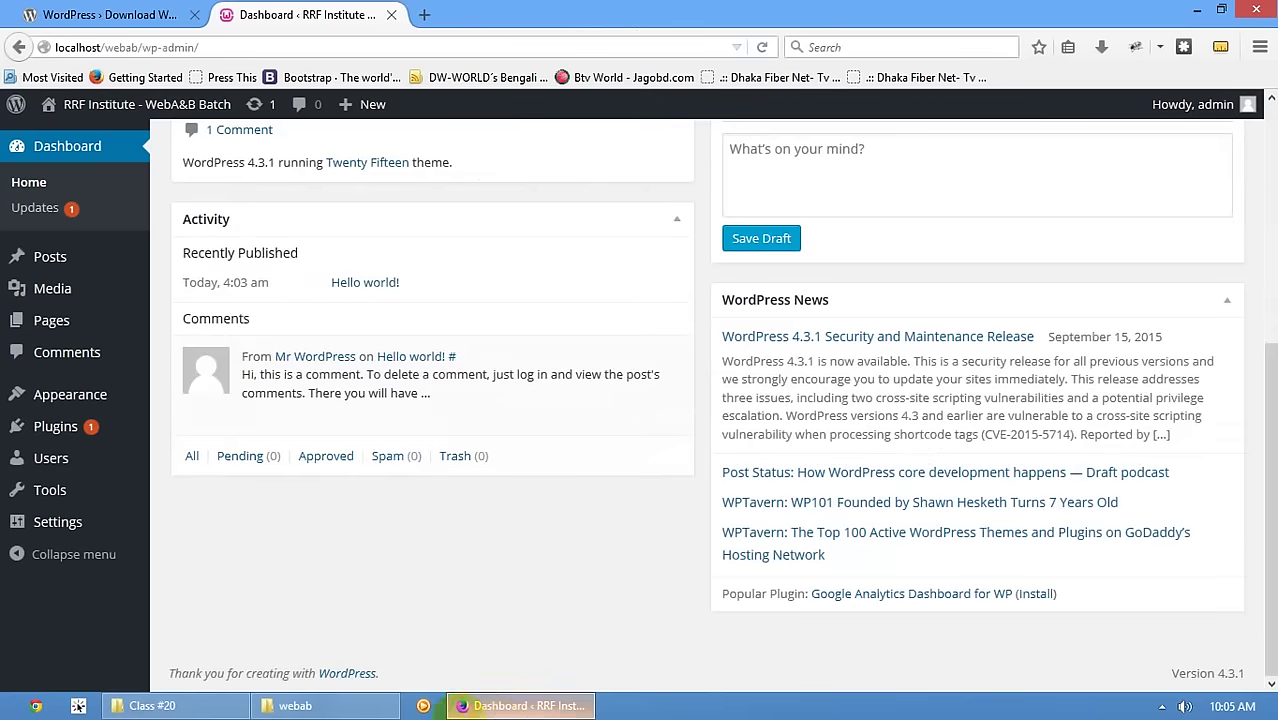
{"action": "scroll", "coordinate": [480, 625], "scroll_direction": "up", "scroll_amount": 5}
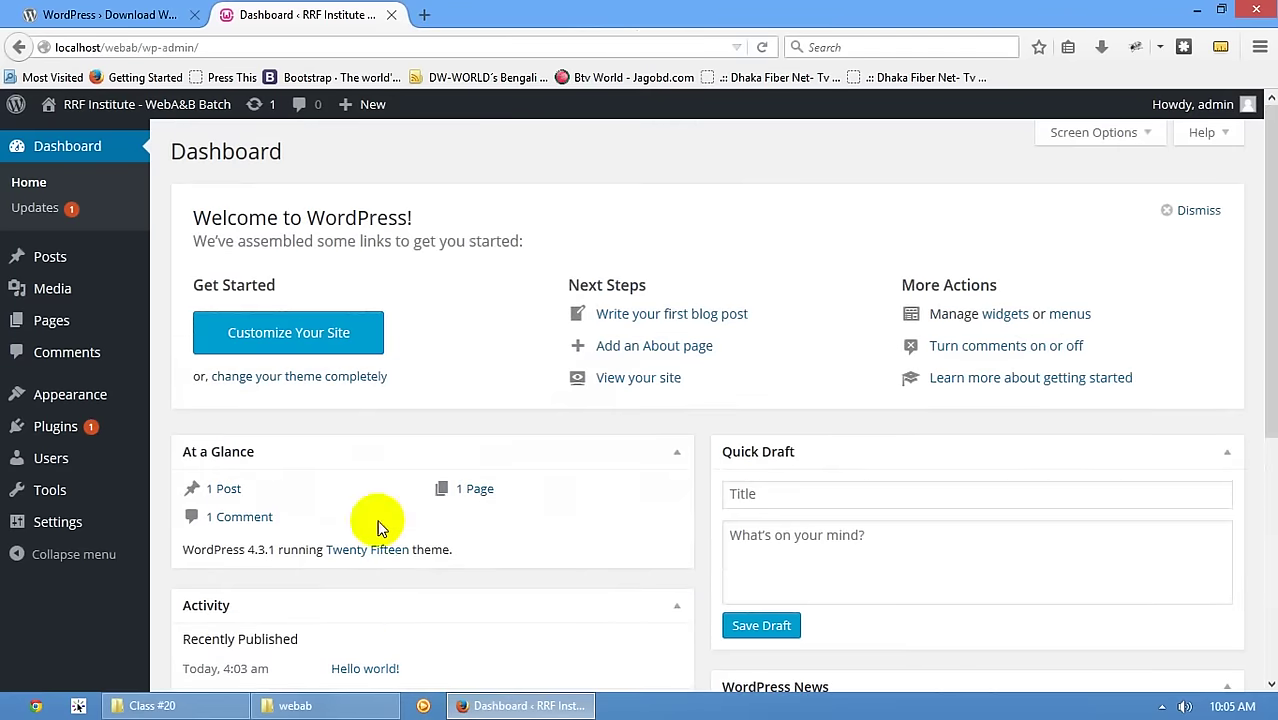
{"action": "scroll", "coordinate": [370, 515], "scroll_direction": "down", "scroll_amount": 2}
{"action": "scroll", "coordinate": [358, 508], "scroll_direction": "up", "scroll_amount": 3}
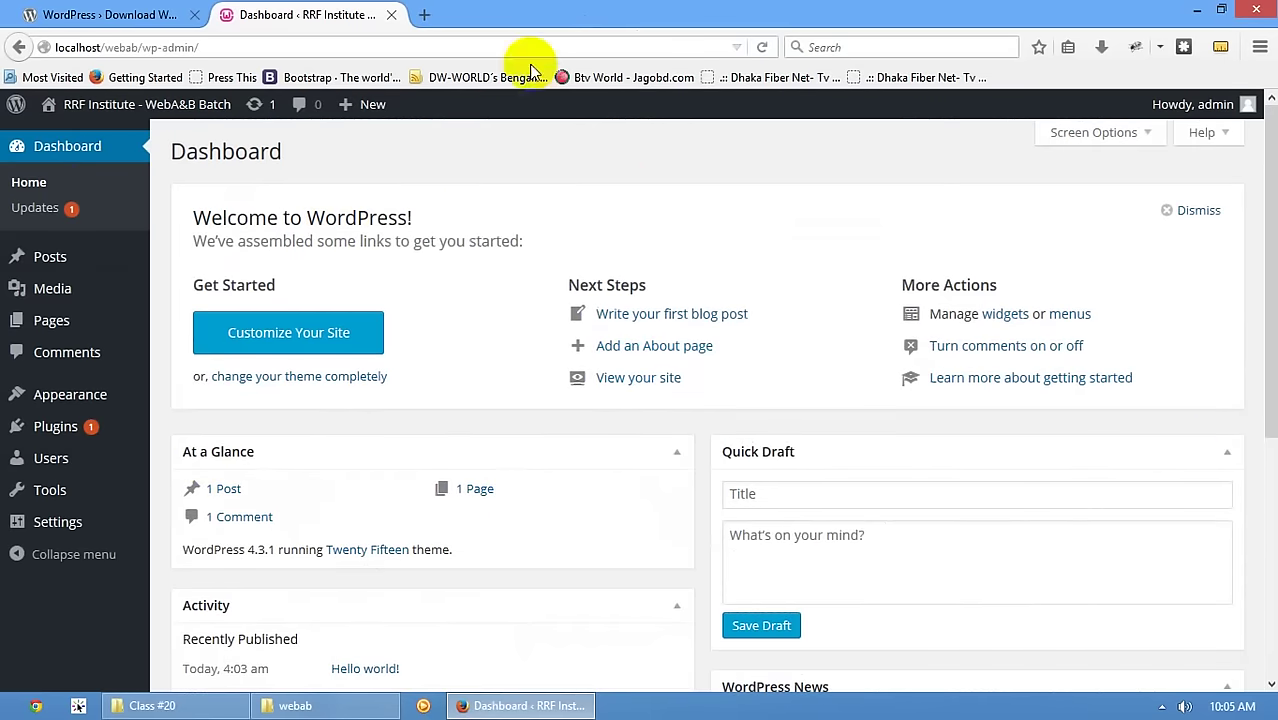
- Load a second Dashboard at localhost/webab/wp-admin/ in a new tab
{"action": "left_click", "coordinate": [425, 13]}
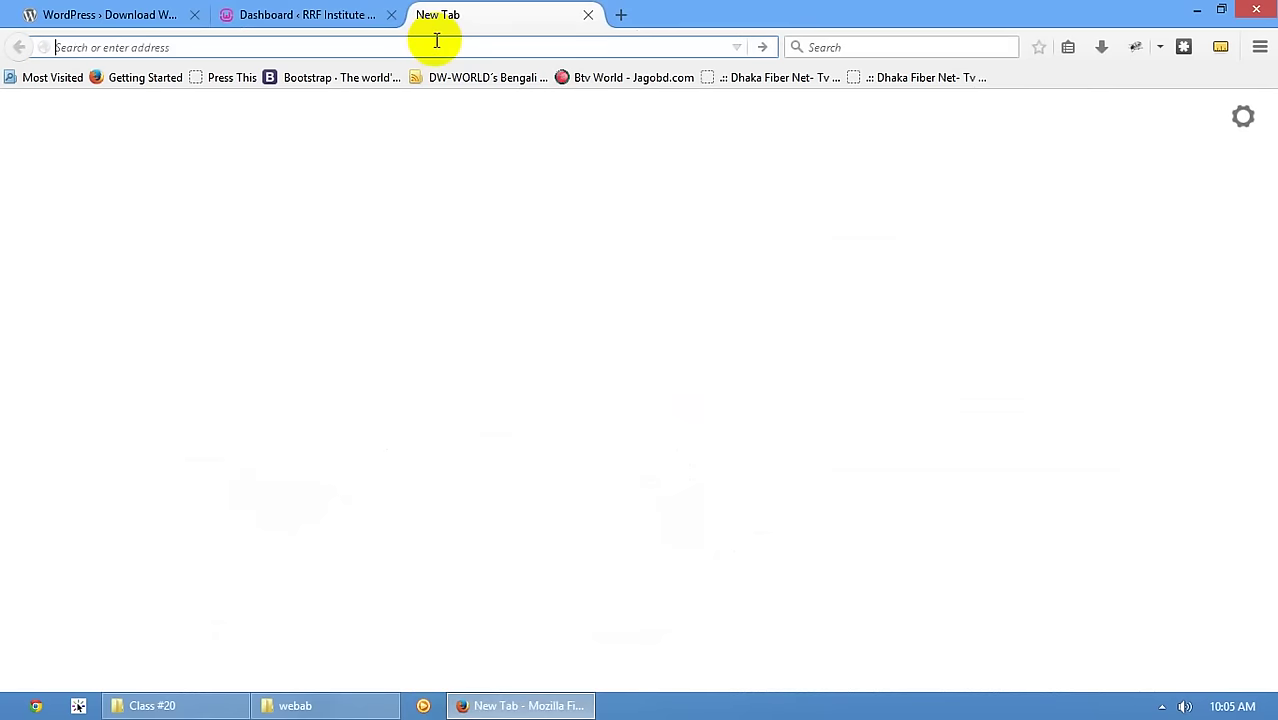
{"action": "type", "text": "localhost/we"}
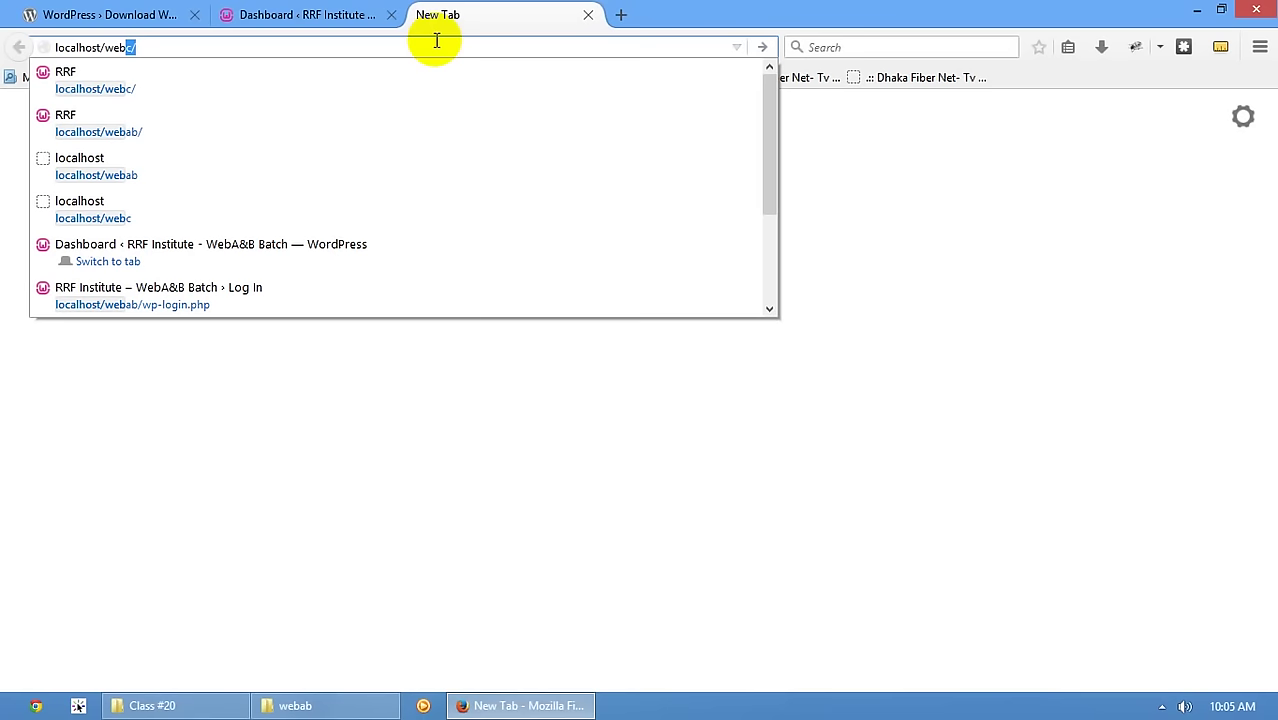
{"action": "type", "text": "b"}
{"action": "key", "text": "Down"}
{"action": "key", "text": "Down"}
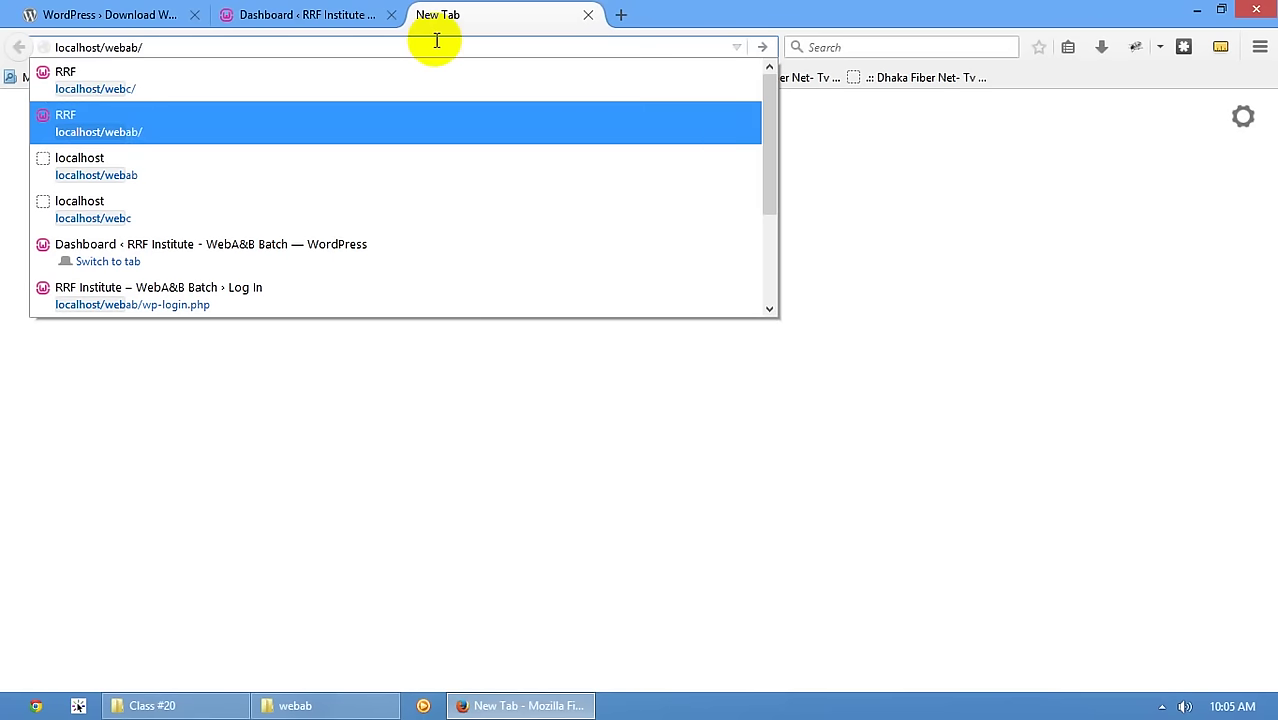
{"action": "type", "text": "wp-admin"}
{"action": "key", "text": "Return"}
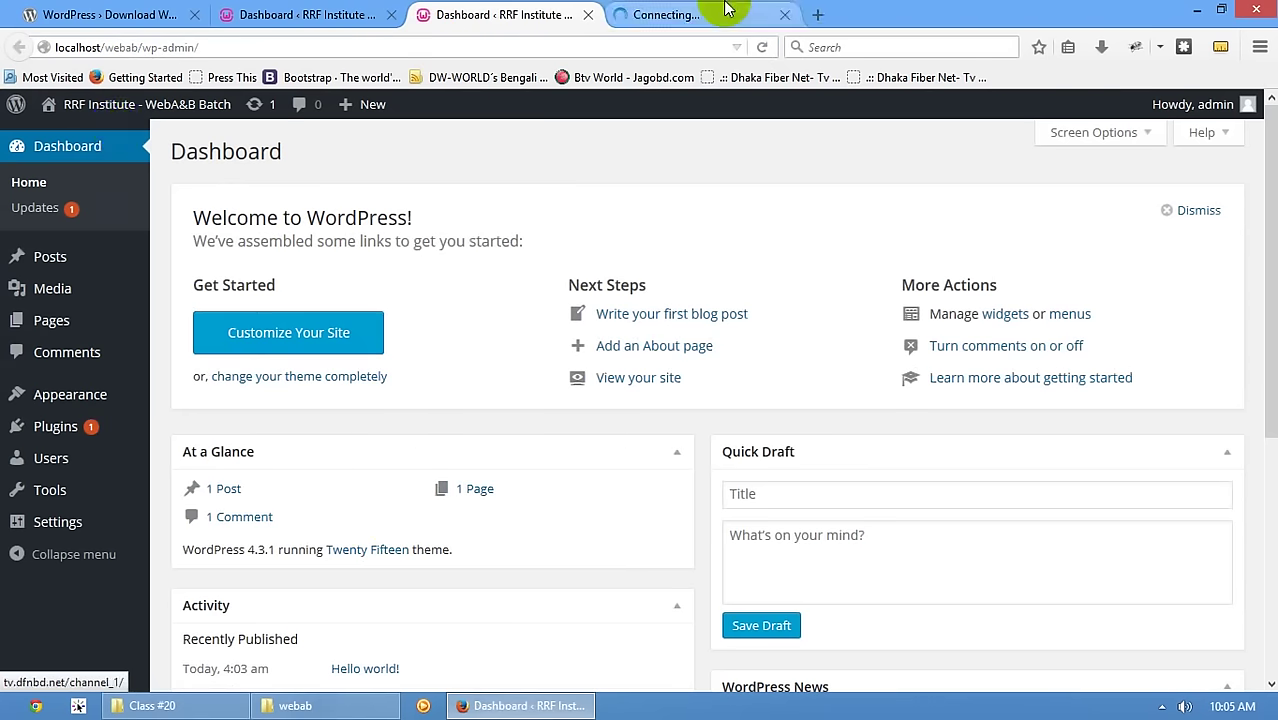
- Open the localhost/webab front page with the Hello world! post in its own tab
{"action": "left_click", "coordinate": [700, 14]}
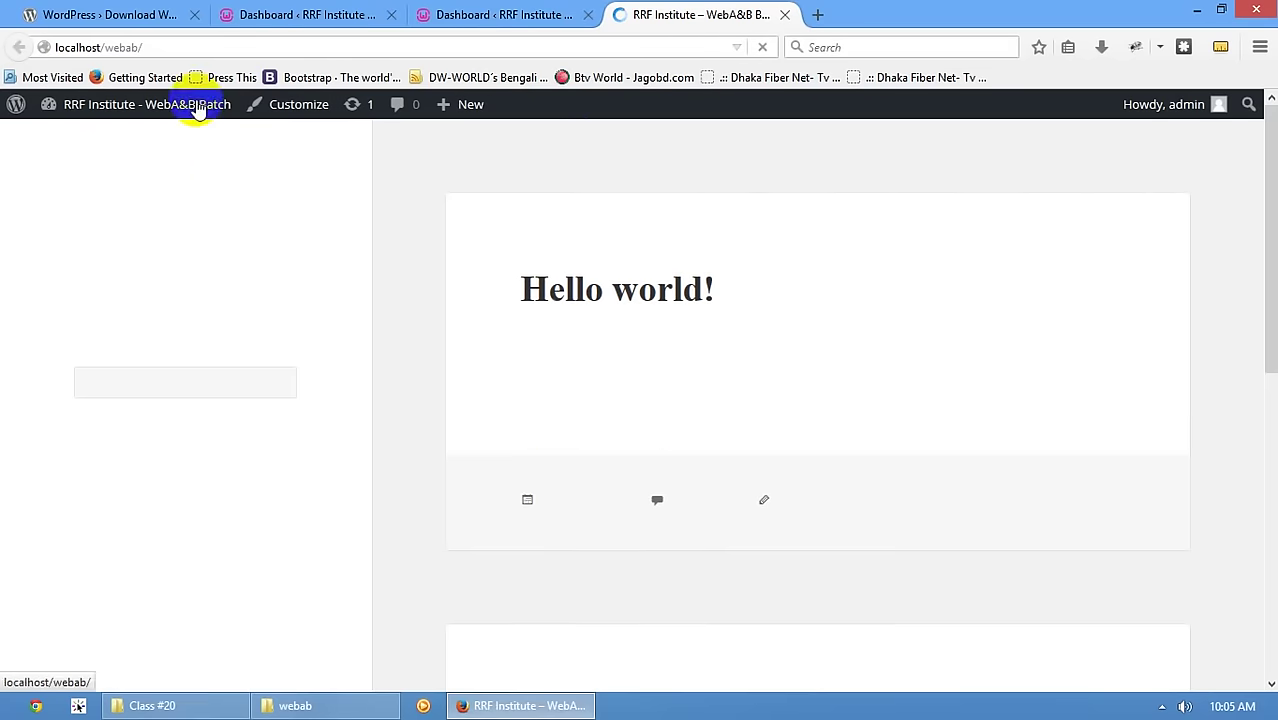
{"action": "left_click", "coordinate": [171, 47]}
{"action": "scroll", "coordinate": [735, 595], "scroll_direction": "down", "scroll_amount": 10}
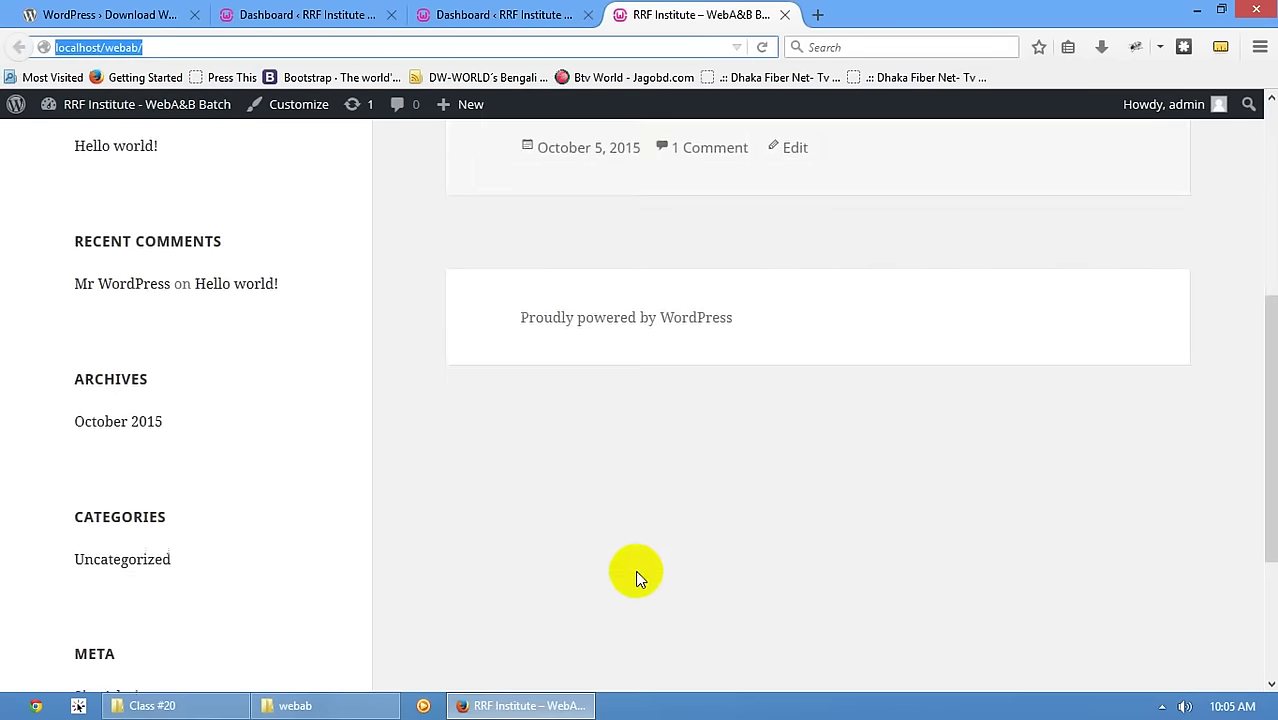
{"action": "scroll", "coordinate": [589, 447], "scroll_direction": "up", "scroll_amount": 10}
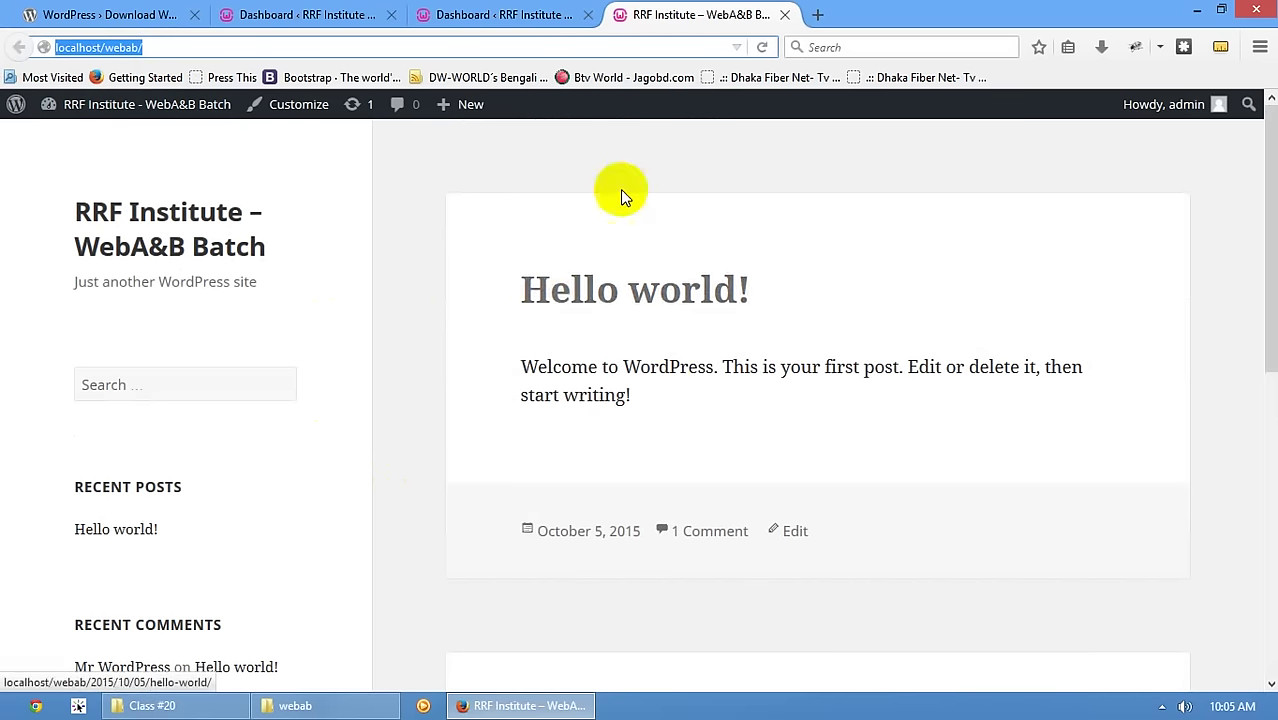
{"action": "left_click", "coordinate": [519, 10]}
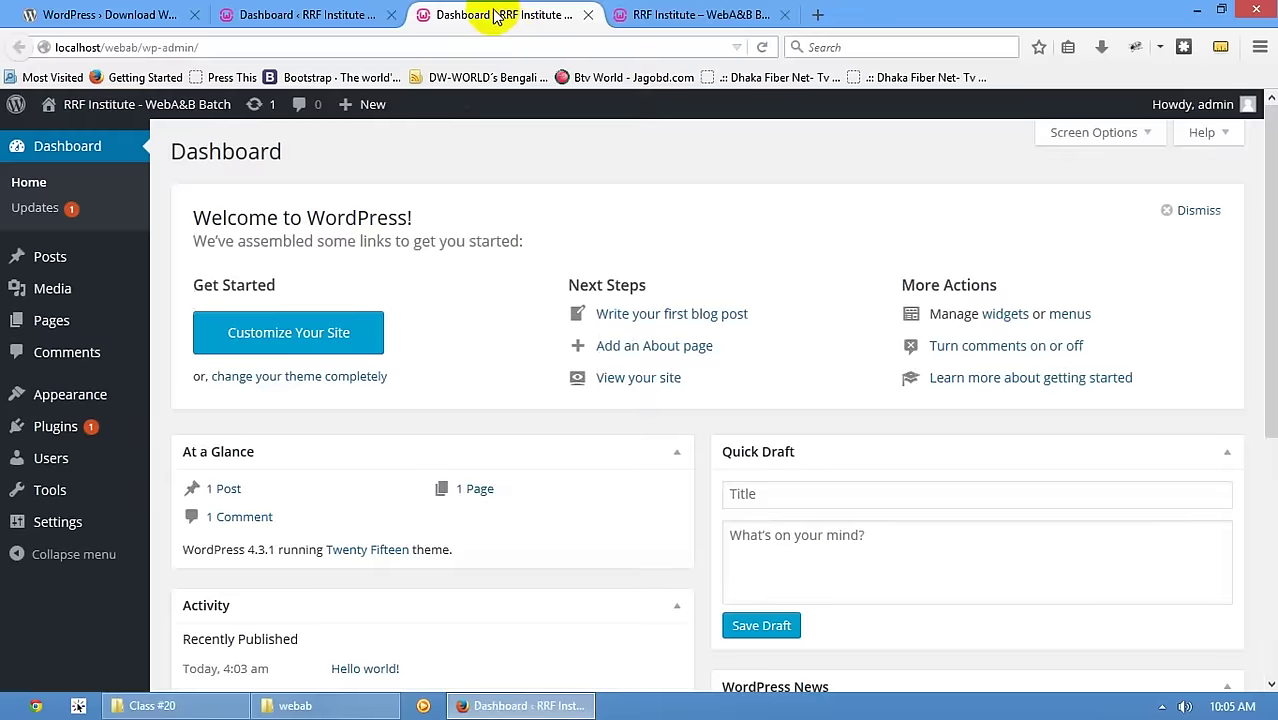
- Close the duplicate Dashboard tab and review its panels: 1 Post, 1 Page, 1 Comment, Twenty Fifteen
{"action": "middle_click", "coordinate": [243, 14]}
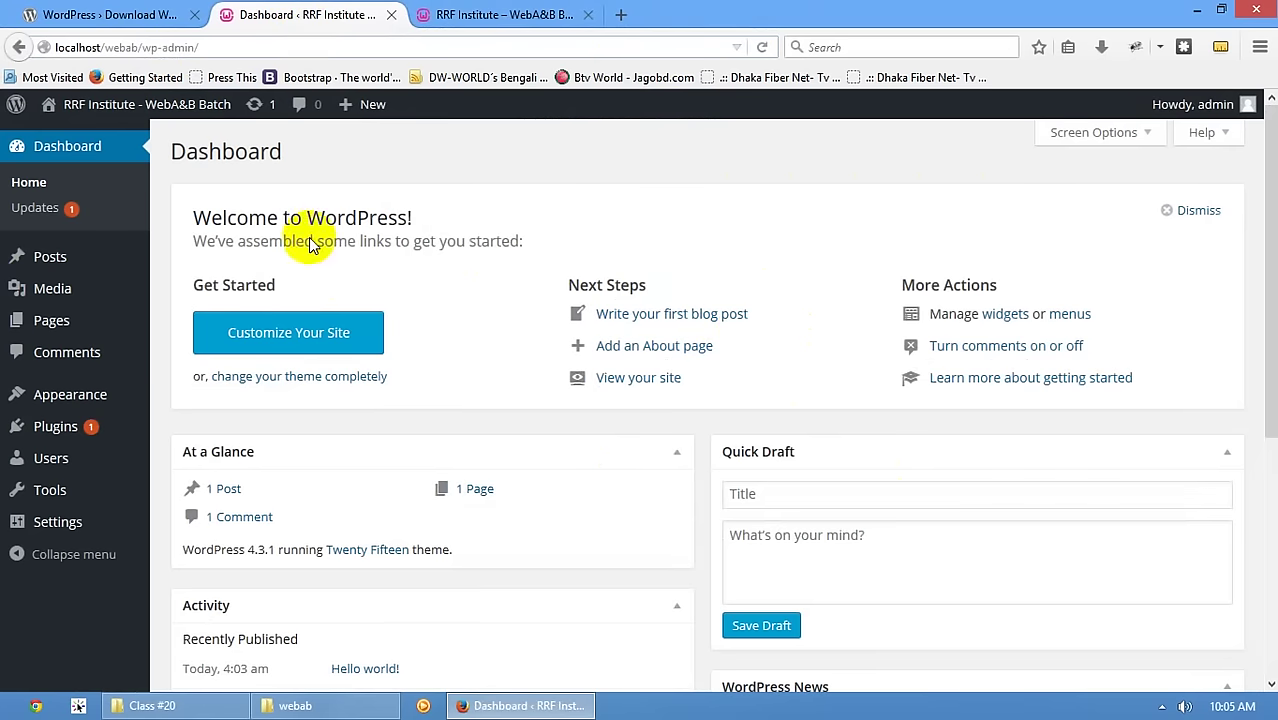
{"action": "scroll", "coordinate": [708, 334], "scroll_direction": "down", "scroll_amount": 3}
{"action": "scroll", "coordinate": [716, 321], "scroll_direction": "up", "scroll_amount": 3}
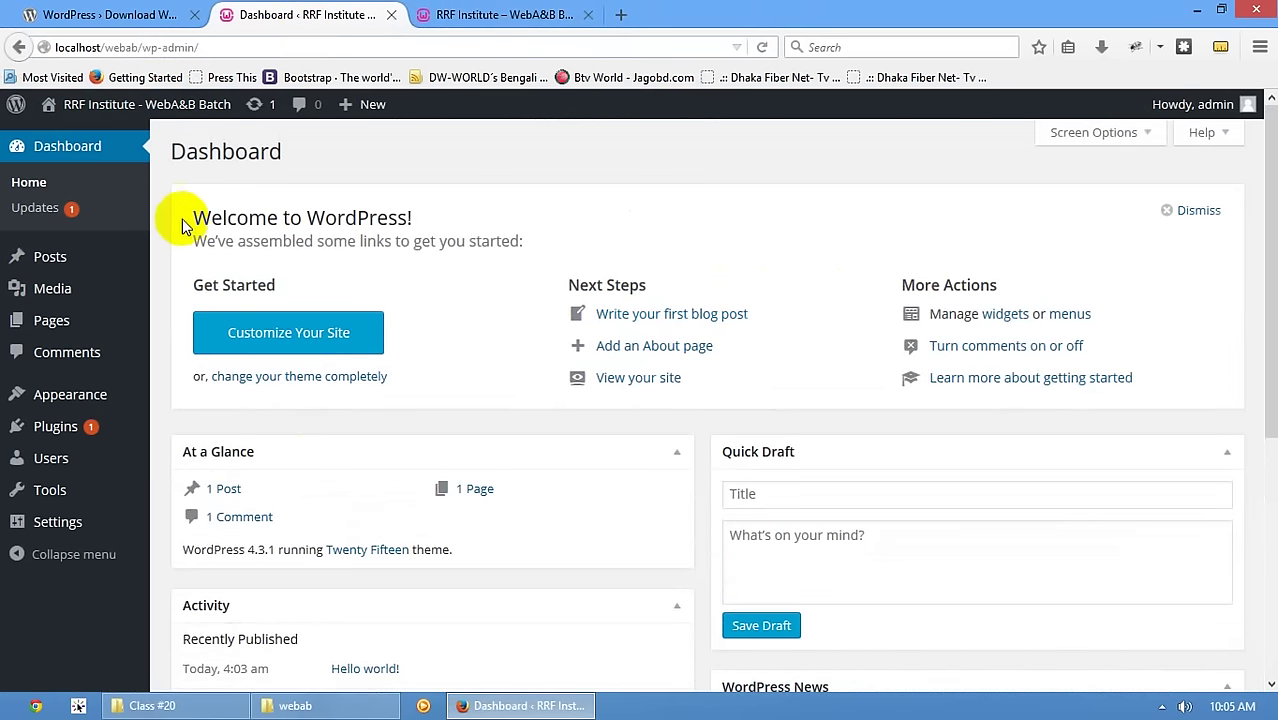
{"action": "left_click_drag", "start_coordinate": [180, 218], "coordinate": [465, 198]}
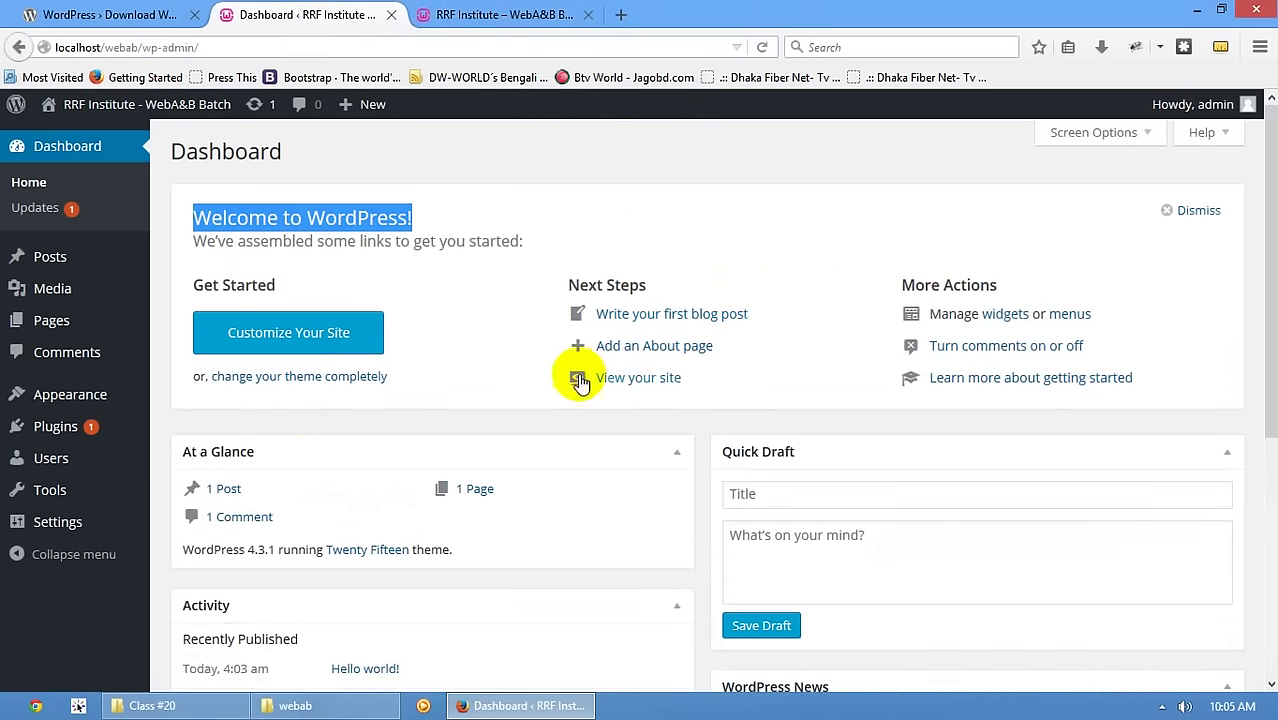
{"action": "scroll", "coordinate": [577, 376], "scroll_direction": "down", "scroll_amount": 5}
{"action": "scroll", "coordinate": [841, 374], "scroll_direction": "up", "scroll_amount": 3}
{"action": "scroll", "coordinate": [807, 371], "scroll_direction": "down", "scroll_amount": 3}
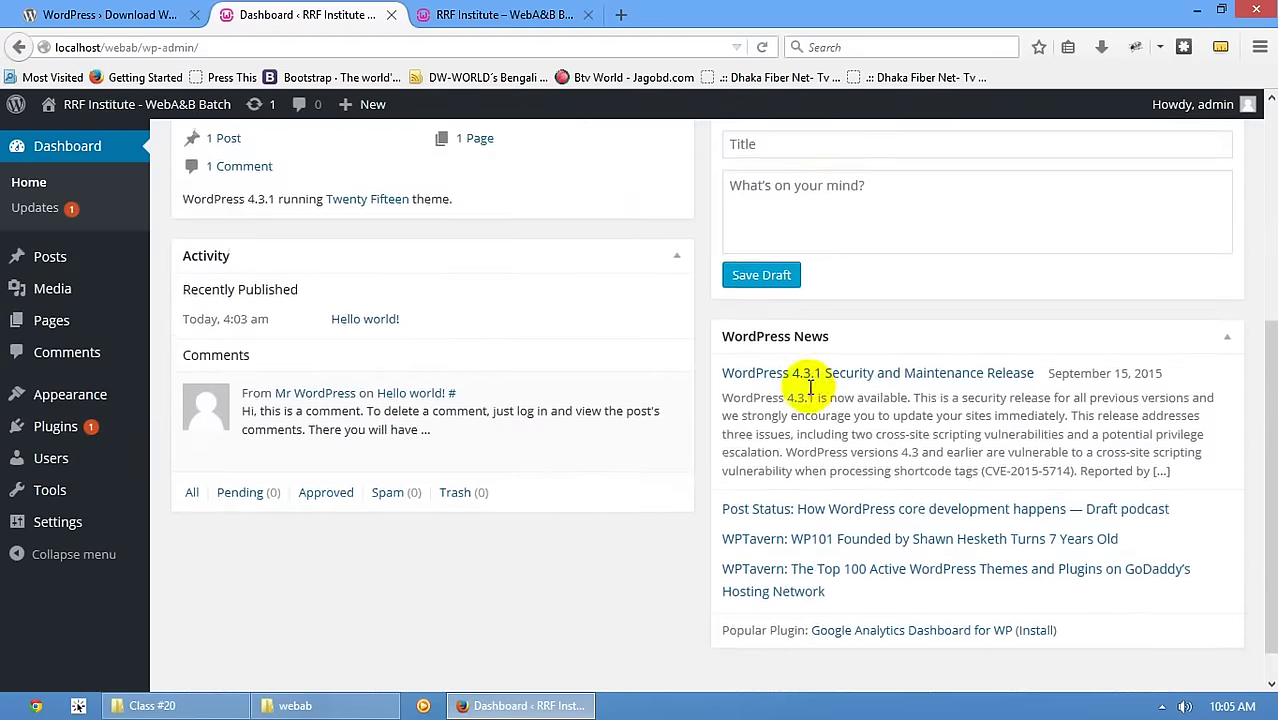
{"action": "scroll", "coordinate": [420, 410], "scroll_direction": "up", "scroll_amount": 5}
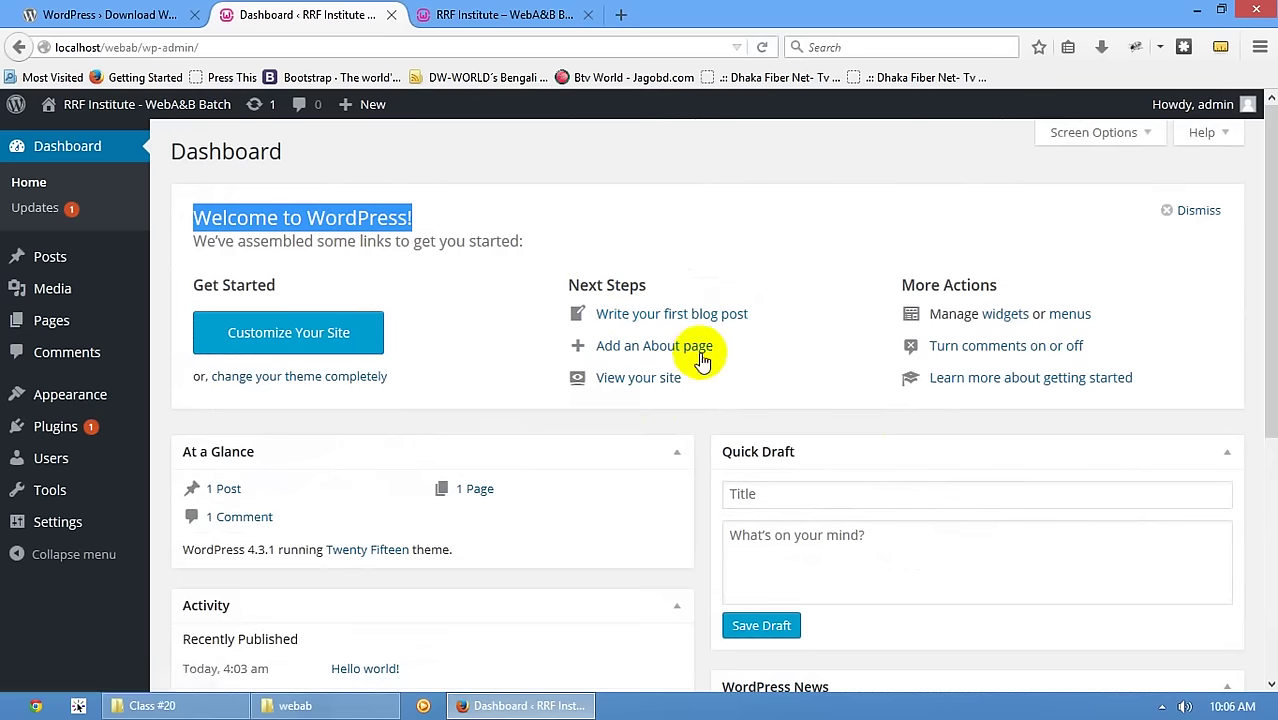
{"action": "scroll", "coordinate": [747, 432], "scroll_direction": "down", "scroll_amount": 2}
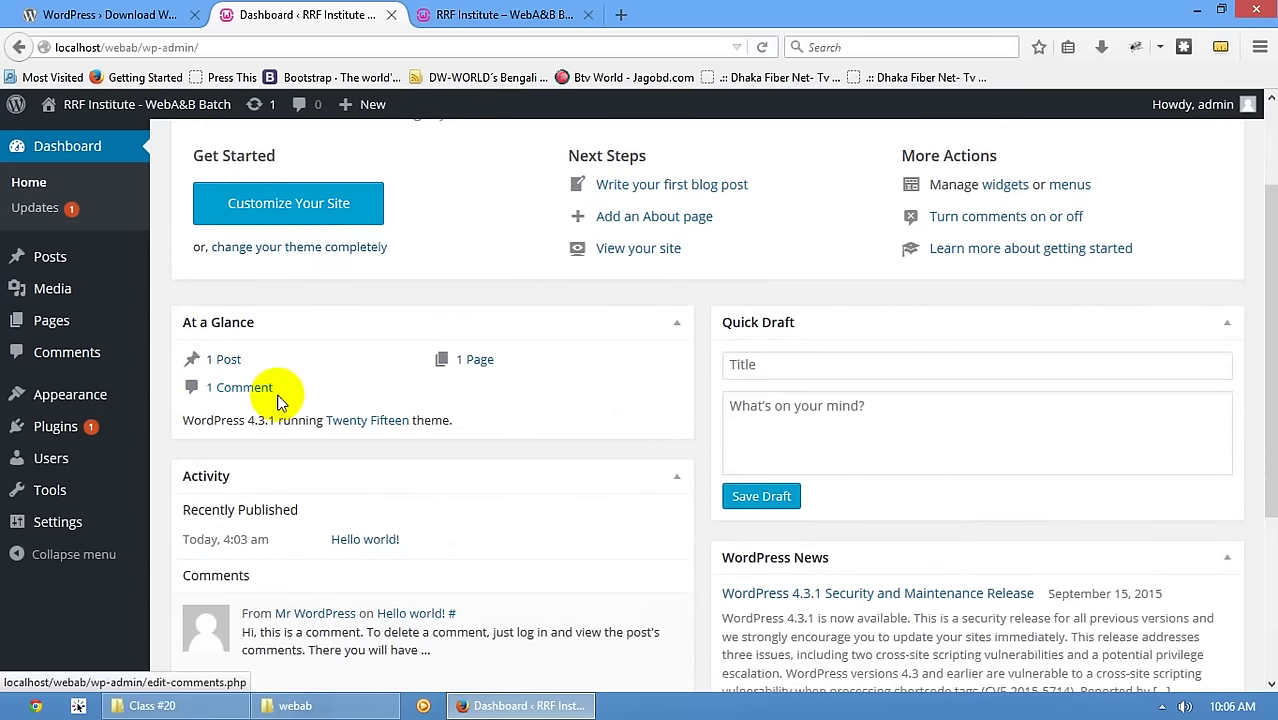
{"action": "left_click", "coordinate": [50, 320]}
{"action": "left_click", "coordinate": [285, 152]}
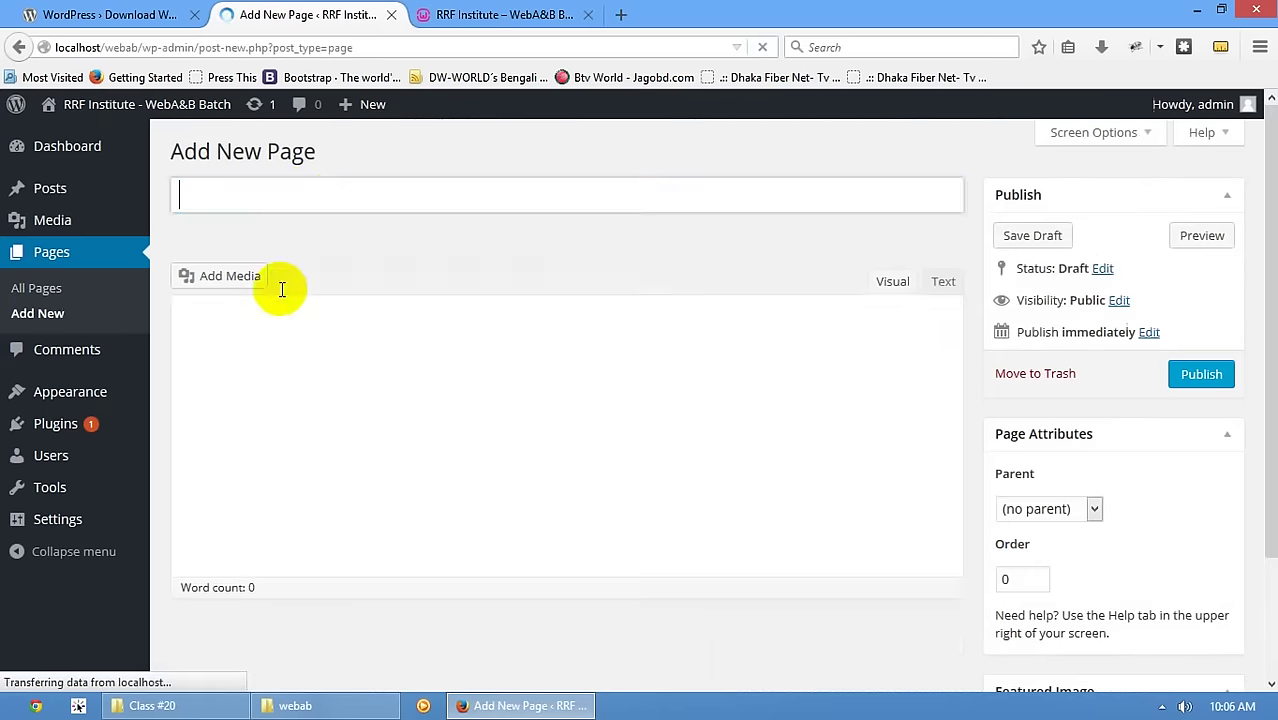
{"action": "left_click", "coordinate": [298, 195]}
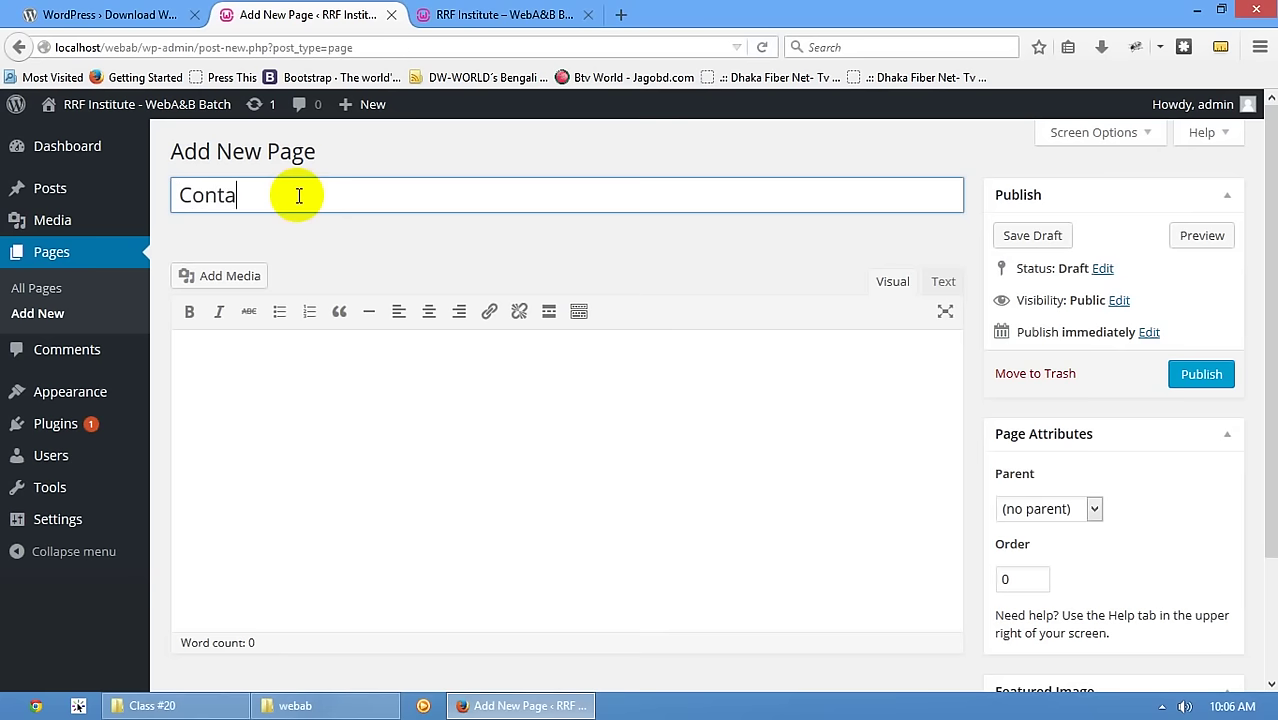
{"action": "left_click", "coordinate": [1218, 373]}
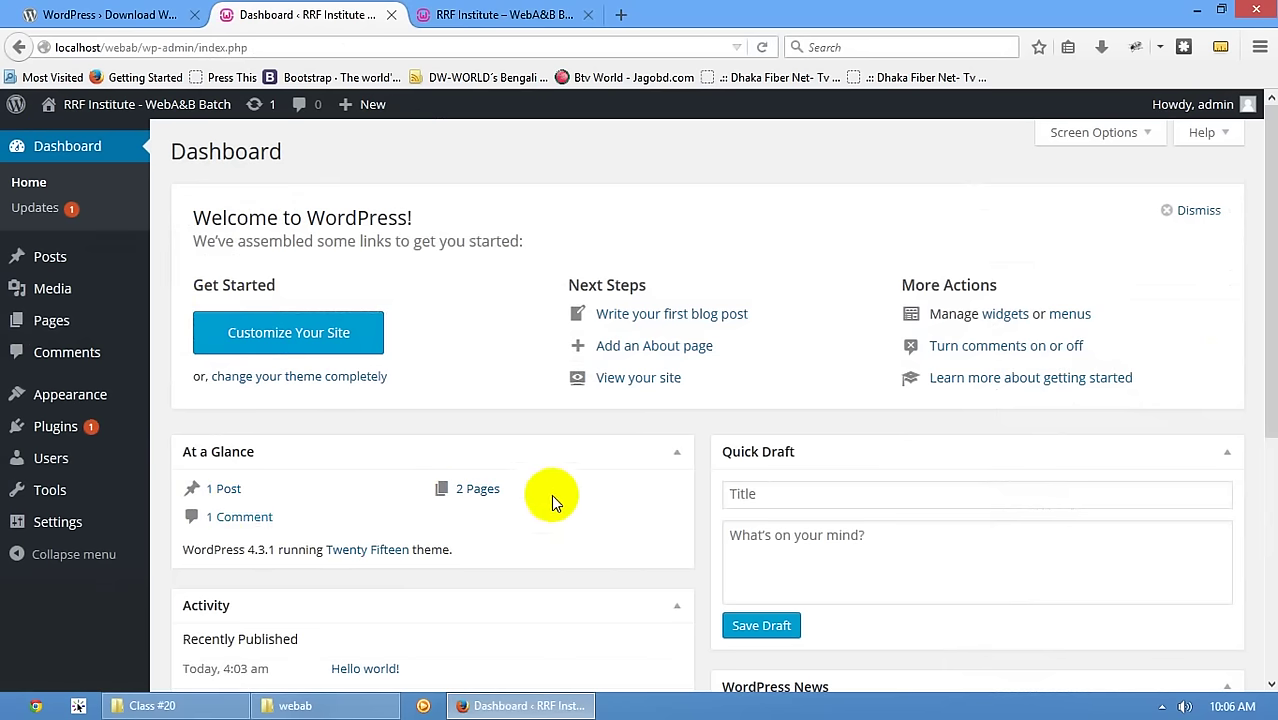
{"action": "scroll", "coordinate": [551, 496], "scroll_direction": "down", "scroll_amount": 2}
{"action": "scroll", "coordinate": [551, 496], "scroll_direction": "down", "scroll_amount": 4}
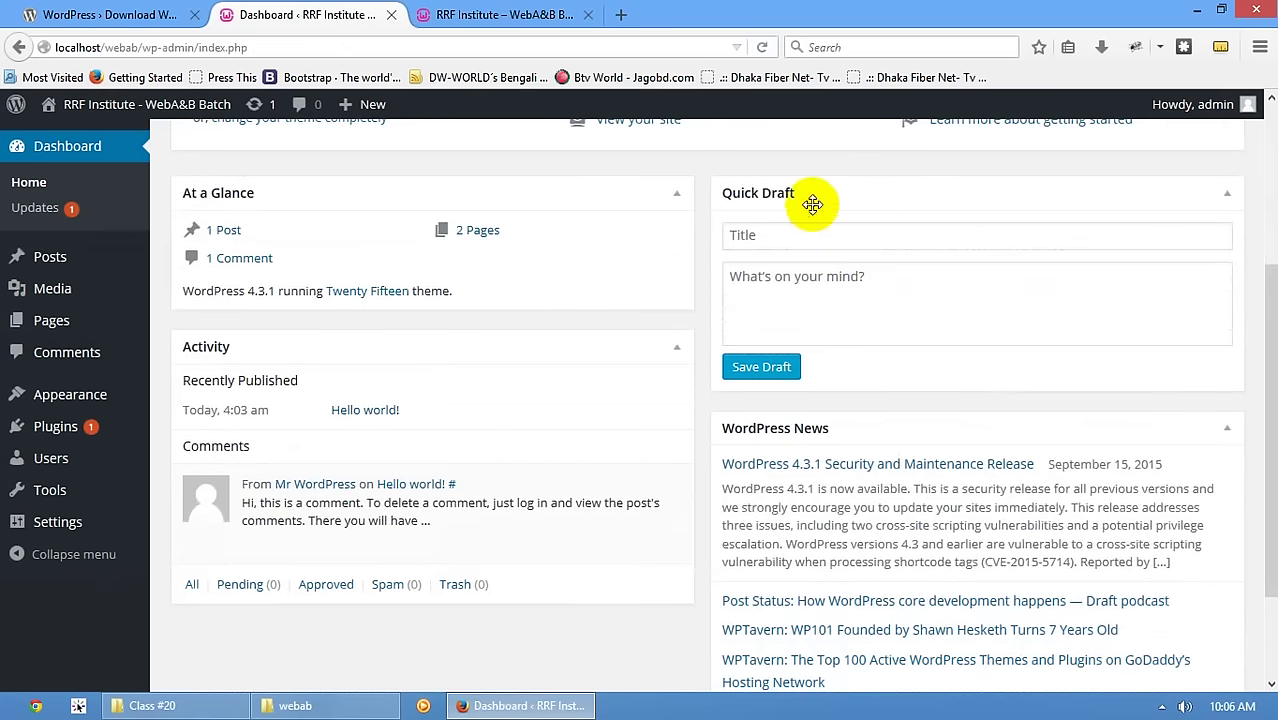
{"action": "left_click", "coordinate": [870, 238]}
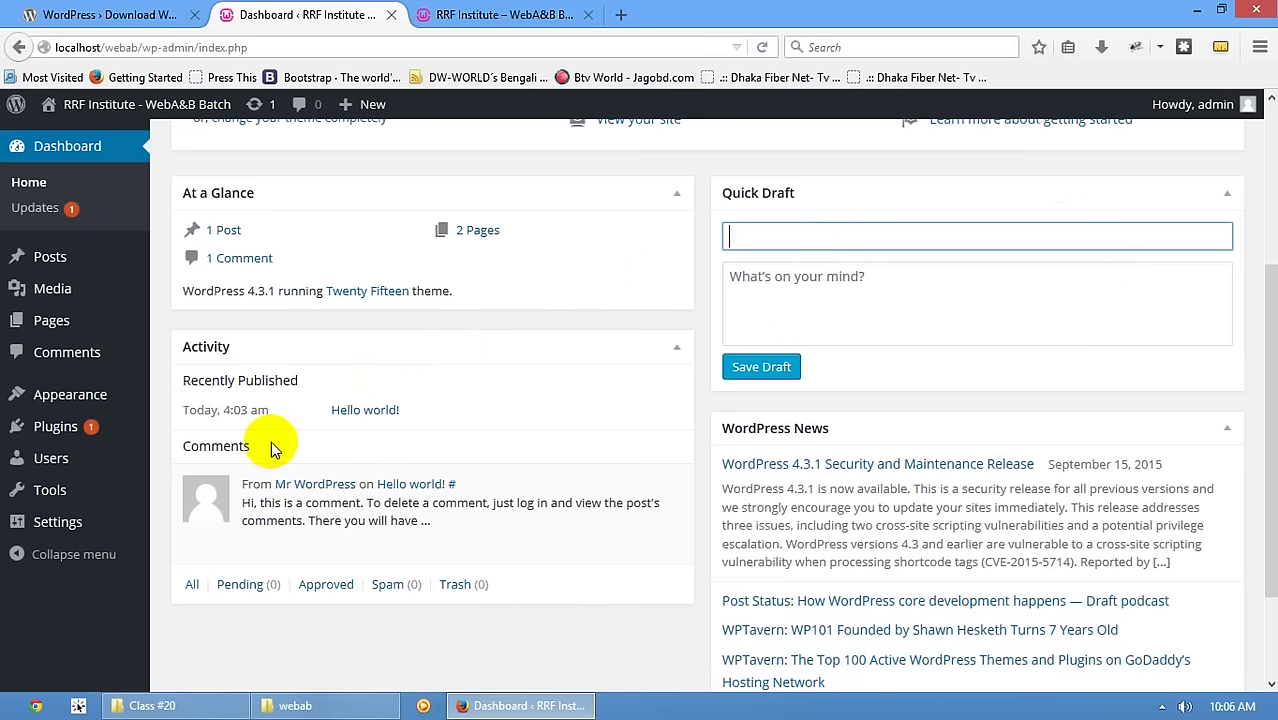
{"action": "mouse_move", "coordinate": [266, 543]}
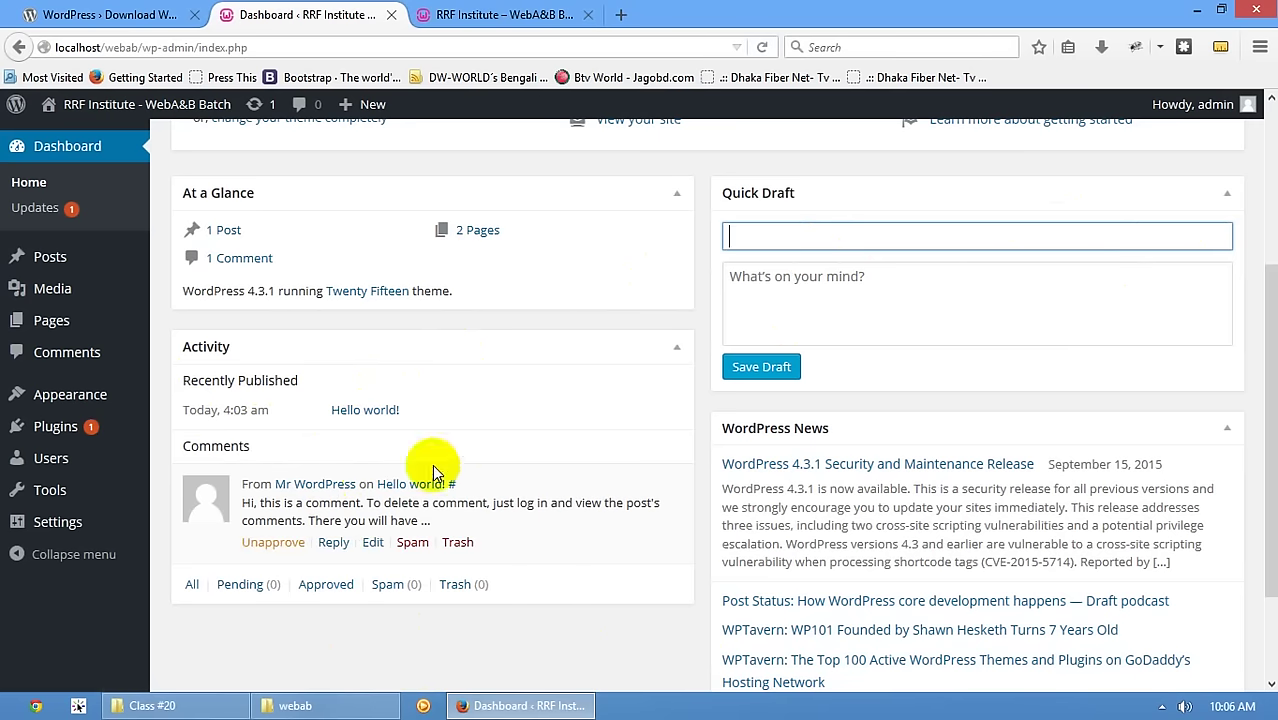
{"action": "scroll", "coordinate": [813, 371], "scroll_direction": "down", "scroll_amount": 2}
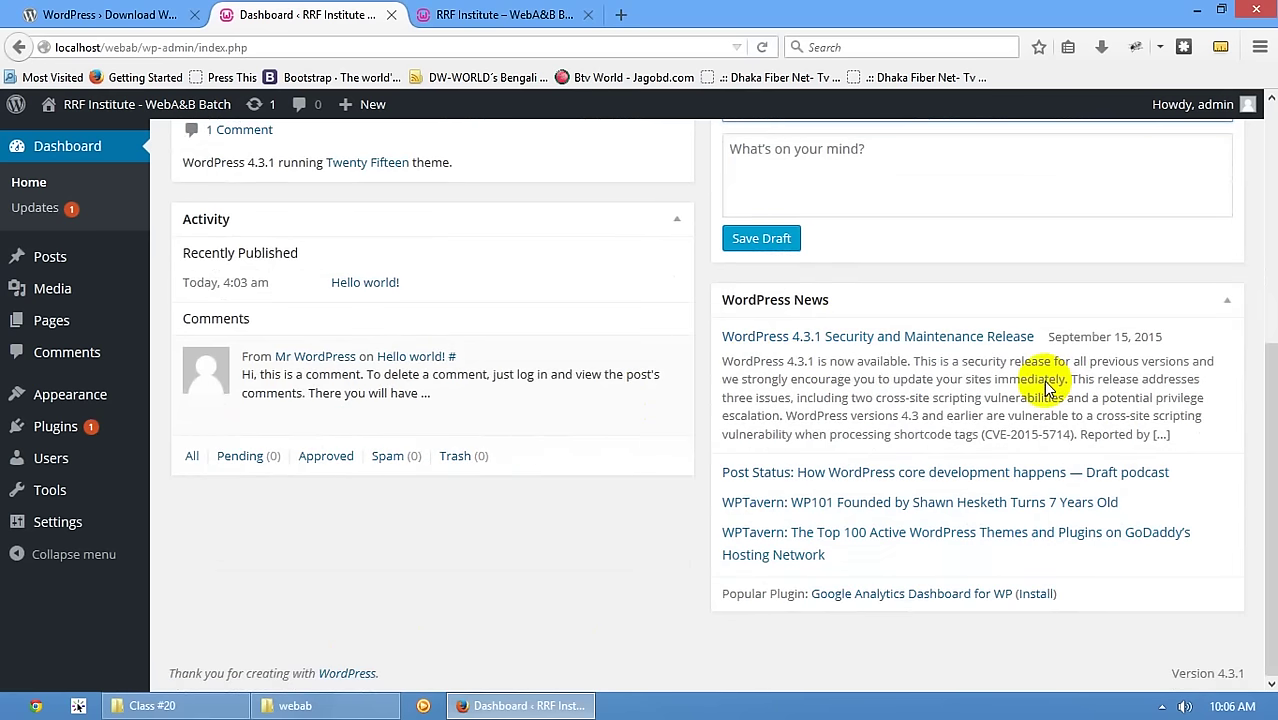
- Open the wordpress.org blog's WordPress 4.3.1 Security and Maintenance Release post, then return to the Dashboard
{"action": "left_click", "coordinate": [105, 14]}
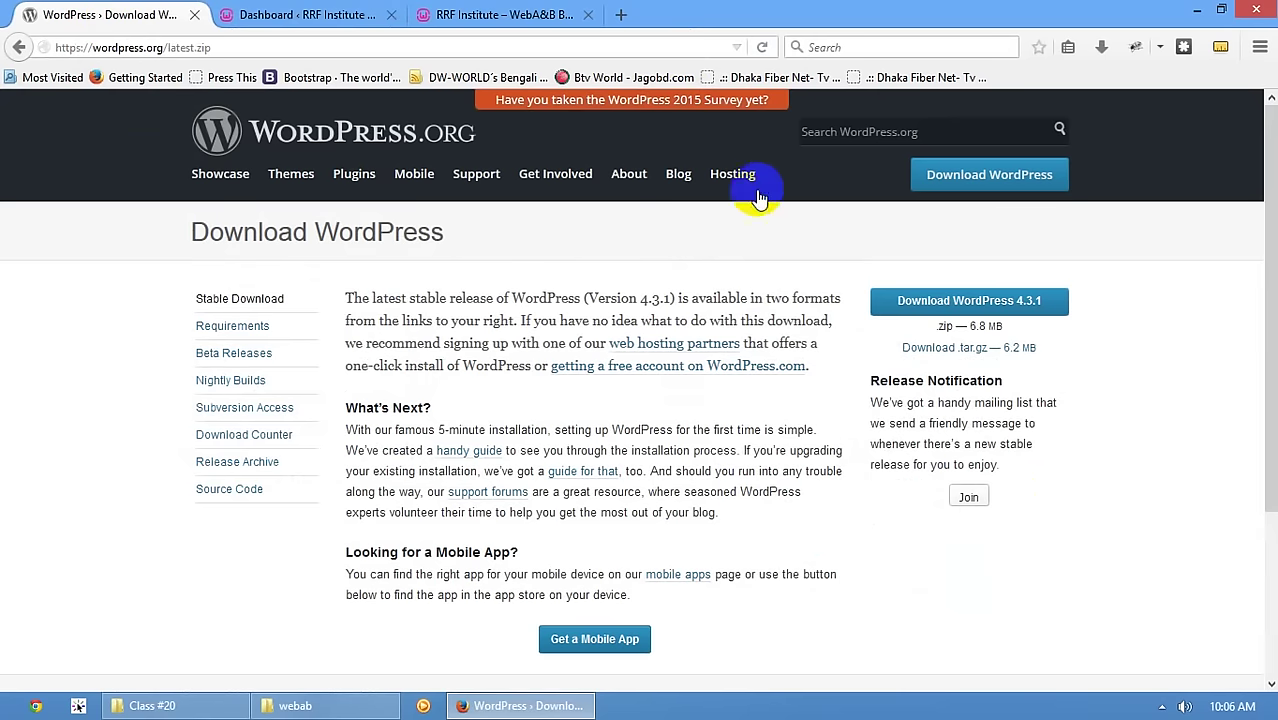
{"action": "left_click", "coordinate": [676, 175]}
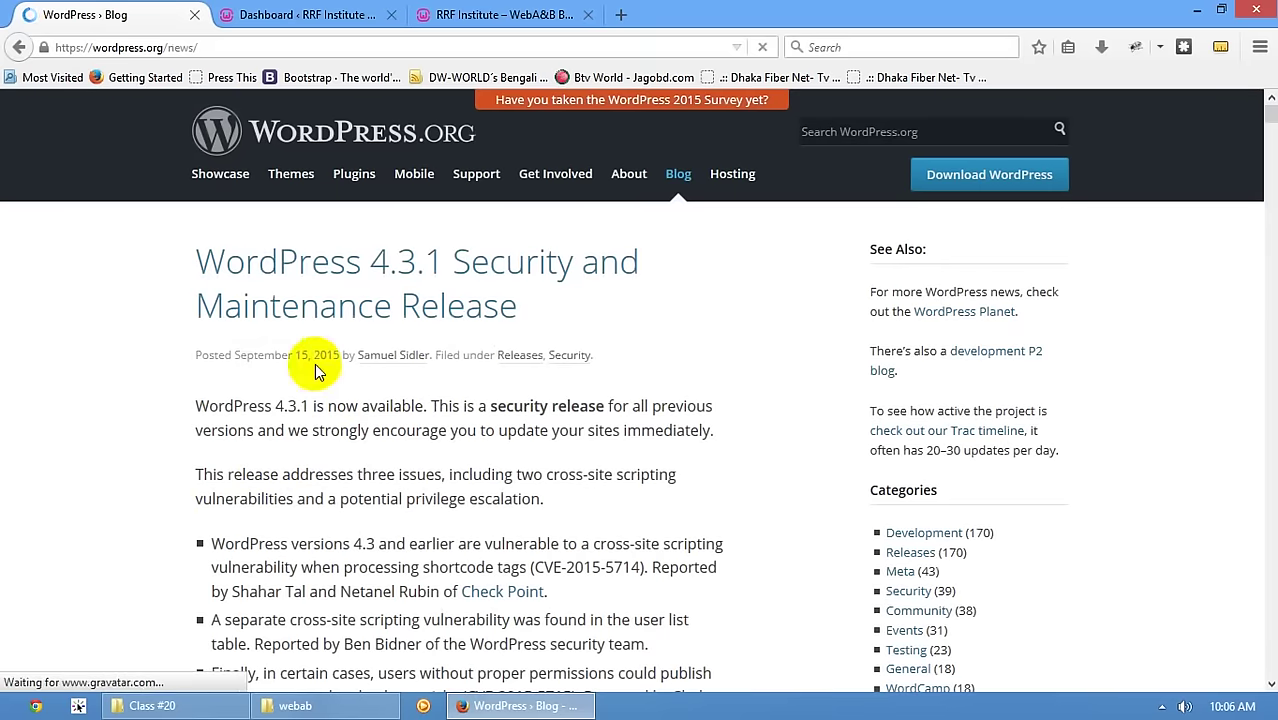
{"action": "left_click", "coordinate": [447, 130]}
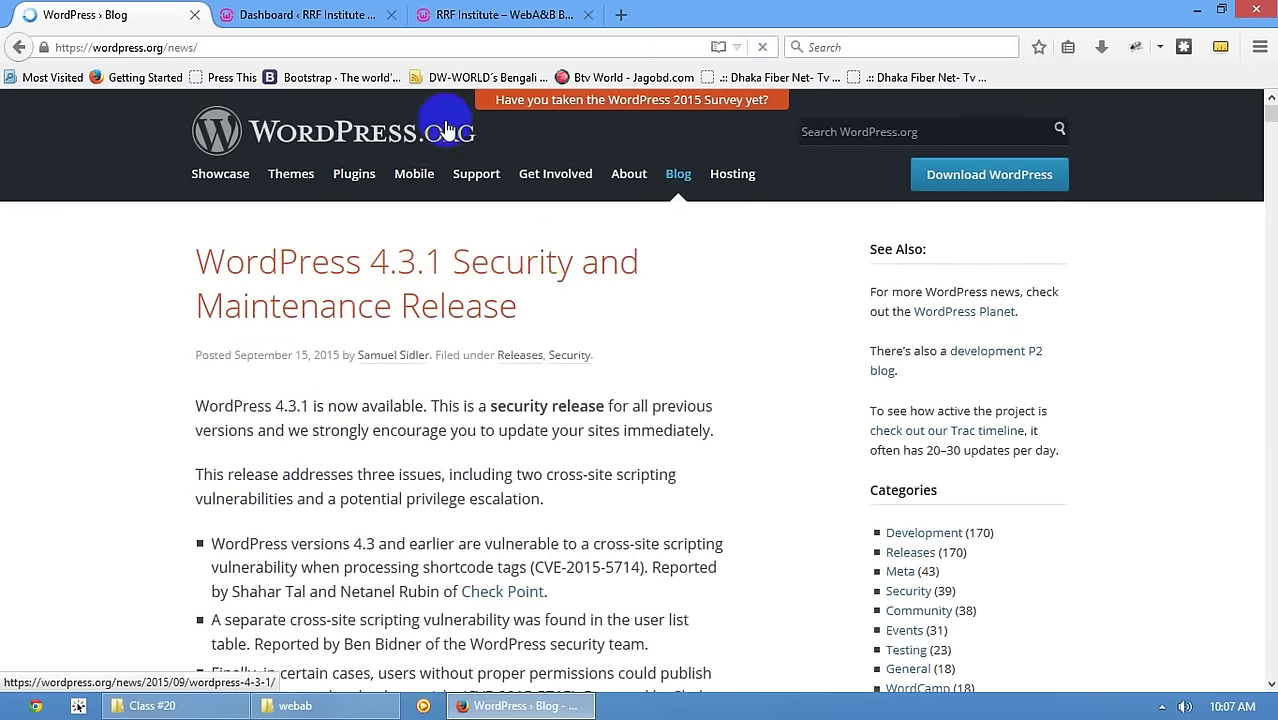
{"action": "left_click", "coordinate": [305, 14]}
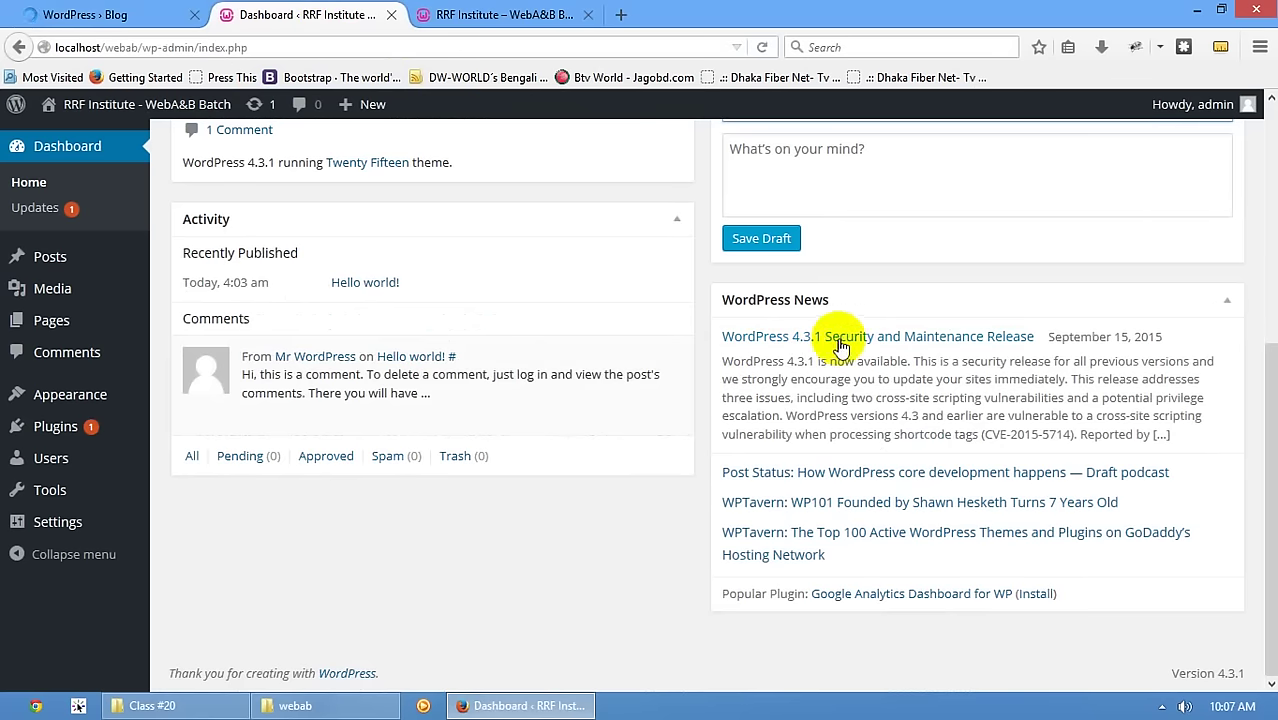
{"action": "left_click", "coordinate": [92, 15]}
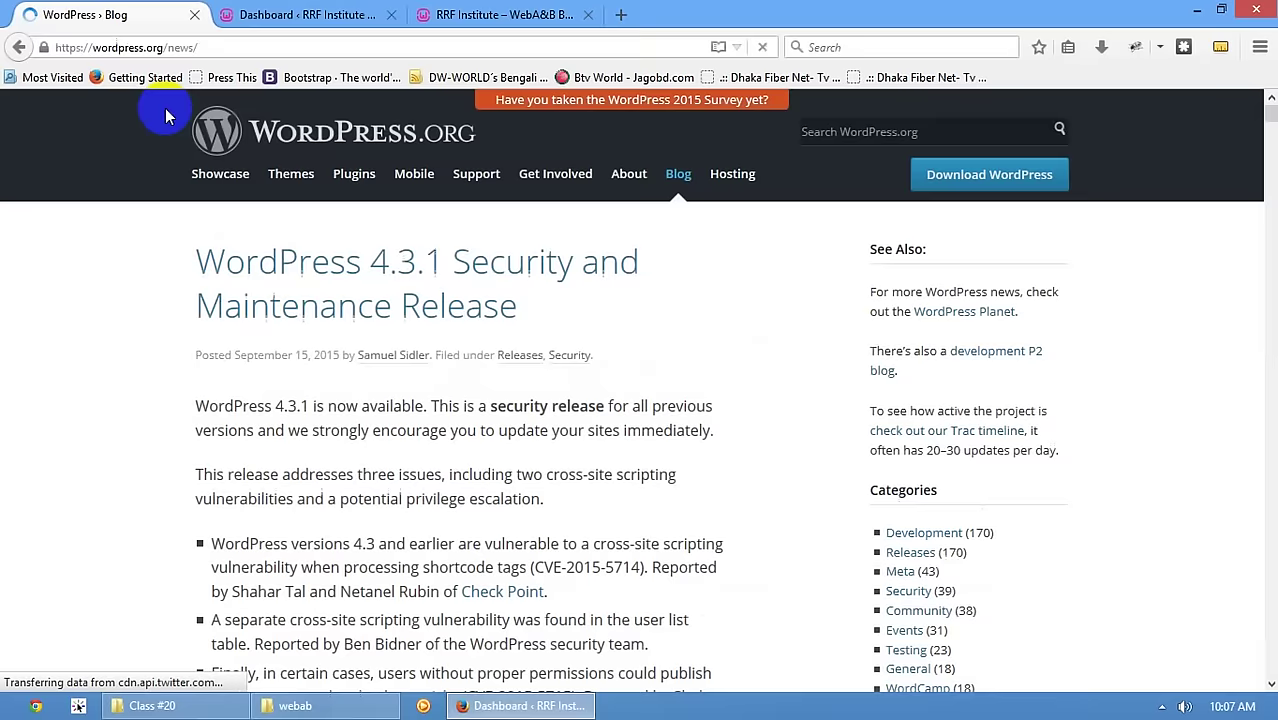
{"action": "left_click", "coordinate": [310, 14]}
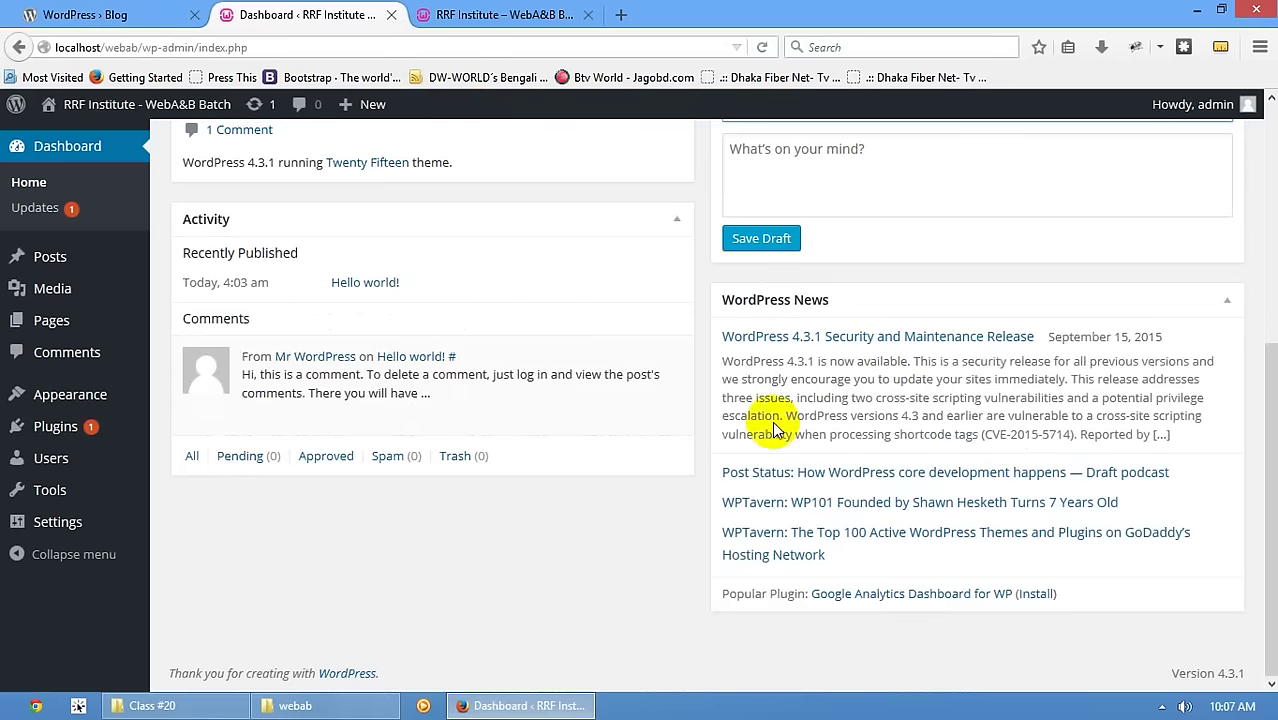
{"action": "scroll", "coordinate": [389, 350], "scroll_direction": "up", "scroll_amount": 7}
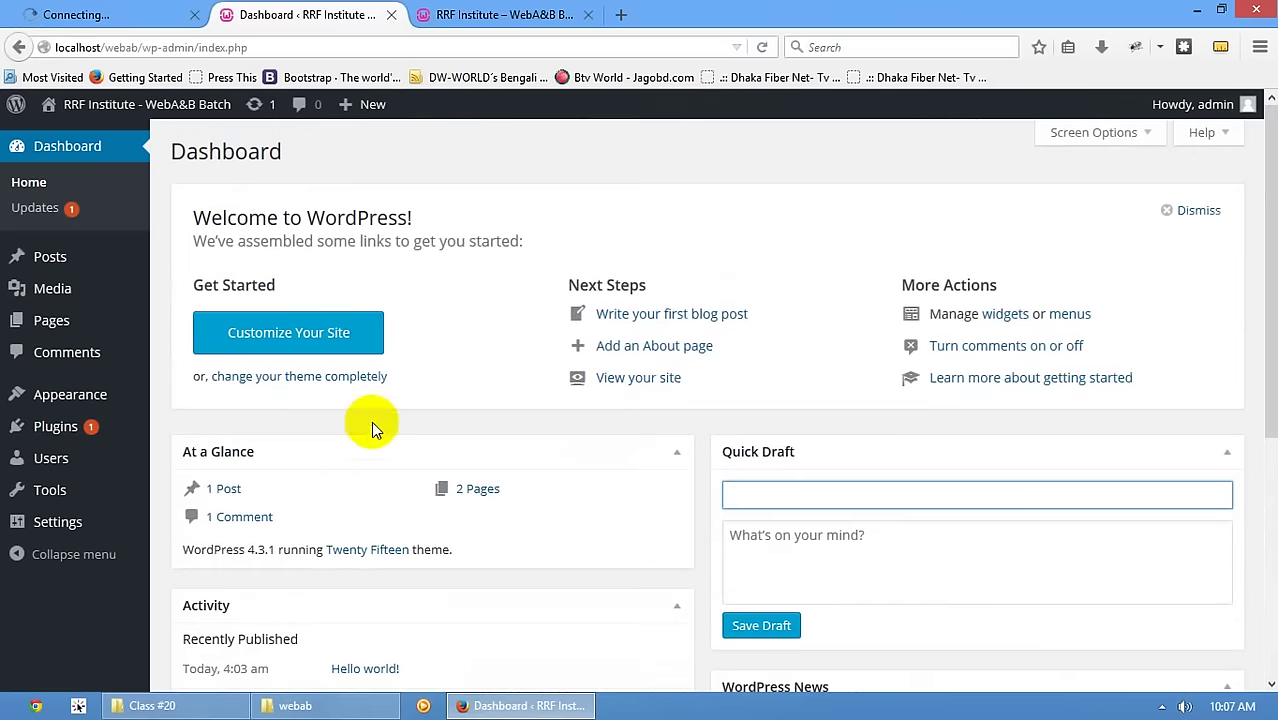
- Check the Updates page, then bring up the Posts list with its single Hello world! post
{"action": "left_click", "coordinate": [58, 216]}
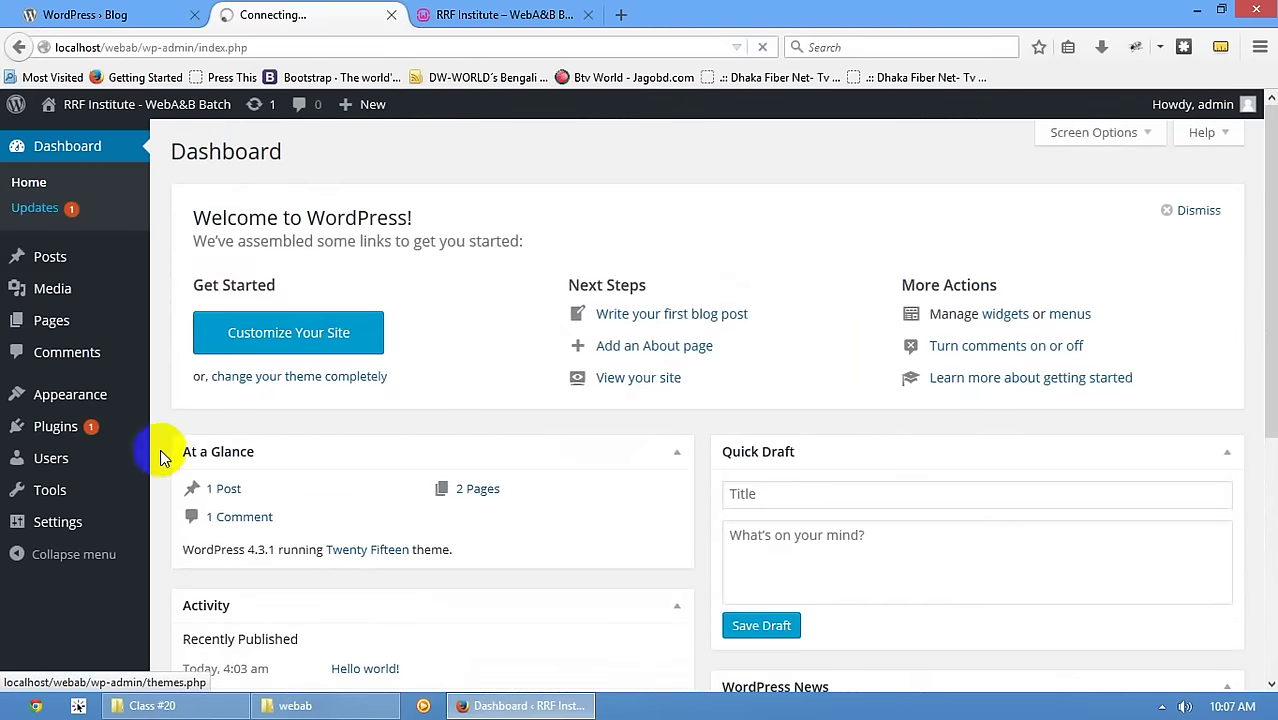
{"action": "mouse_move", "coordinate": [52, 410]}
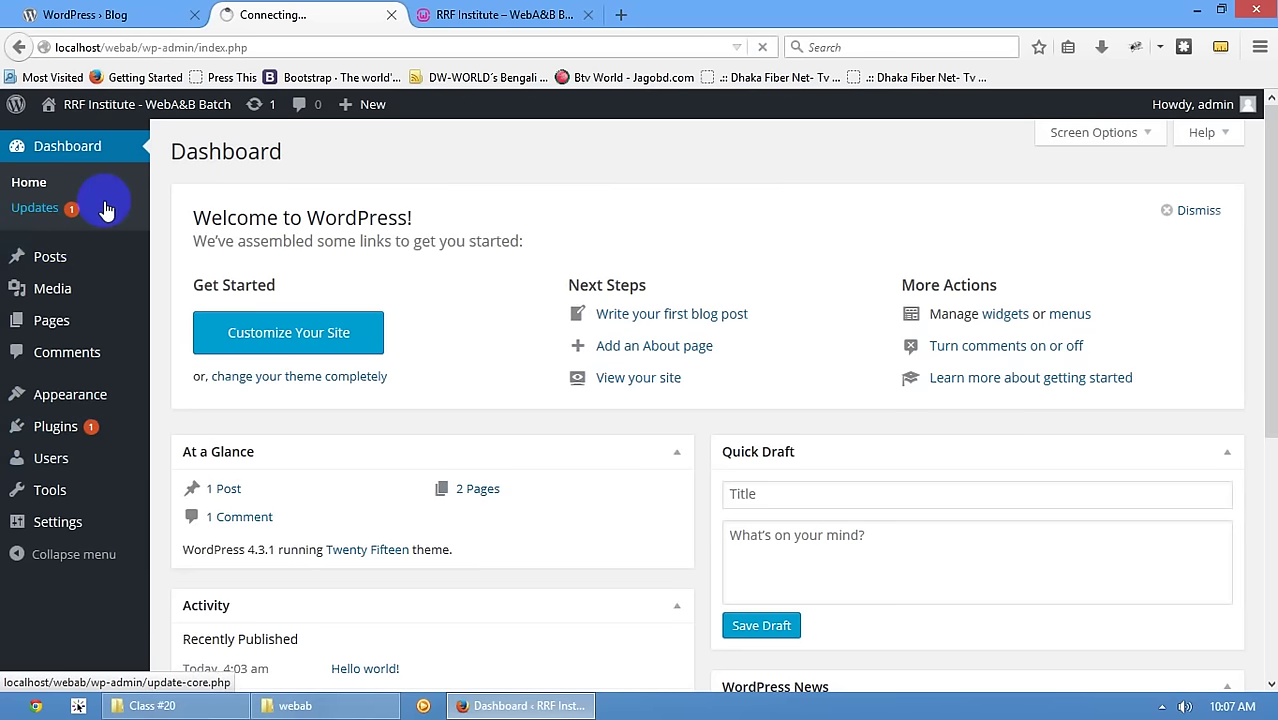
{"action": "mouse_move", "coordinate": [53, 260]}
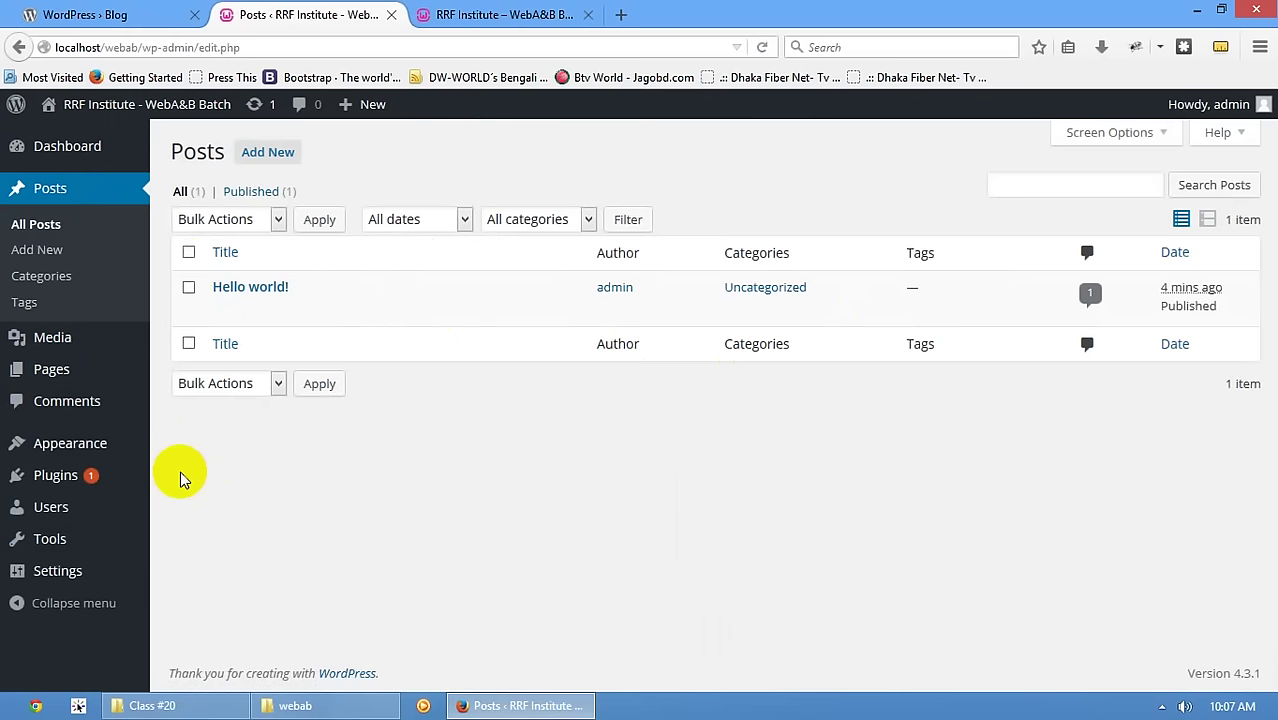
{"action": "left_click", "coordinate": [90, 14]}
{"action": "scroll", "coordinate": [533, 515], "scroll_direction": "down", "scroll_amount": 3}
{"action": "scroll", "coordinate": [533, 512], "scroll_direction": "down", "scroll_amount": 1}
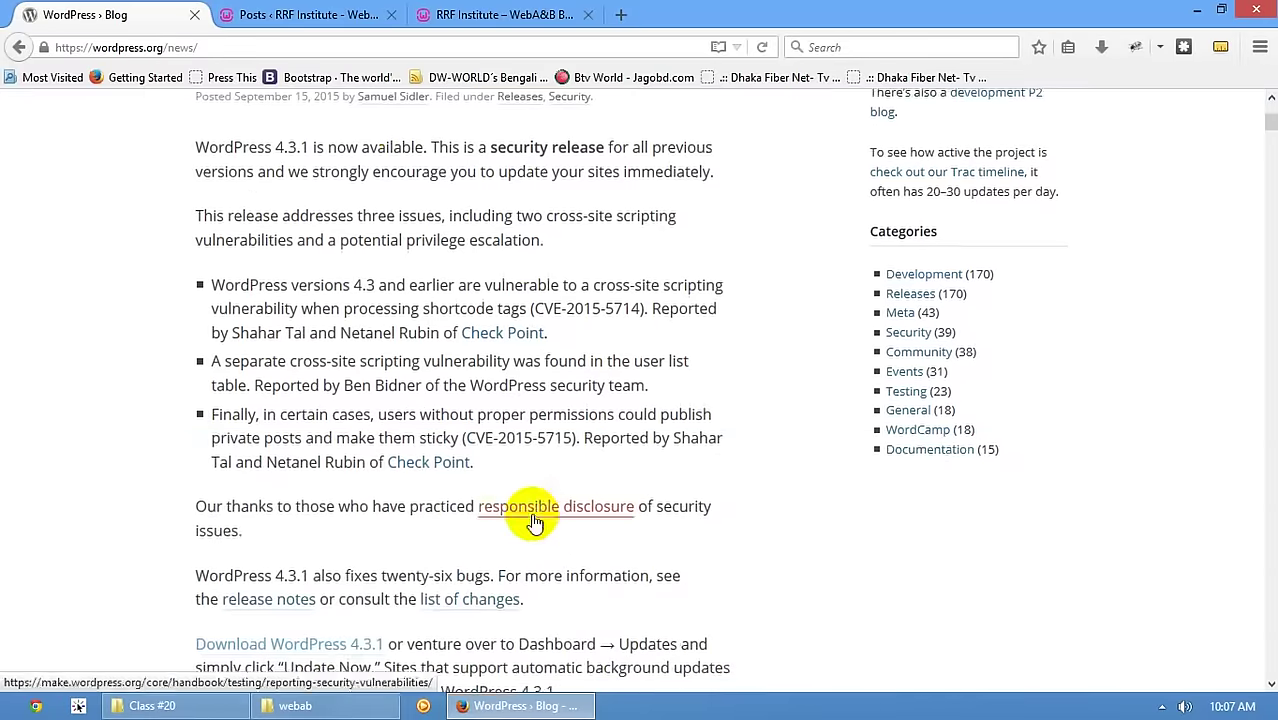
{"action": "scroll", "coordinate": [528, 515], "scroll_direction": "up", "scroll_amount": 4}
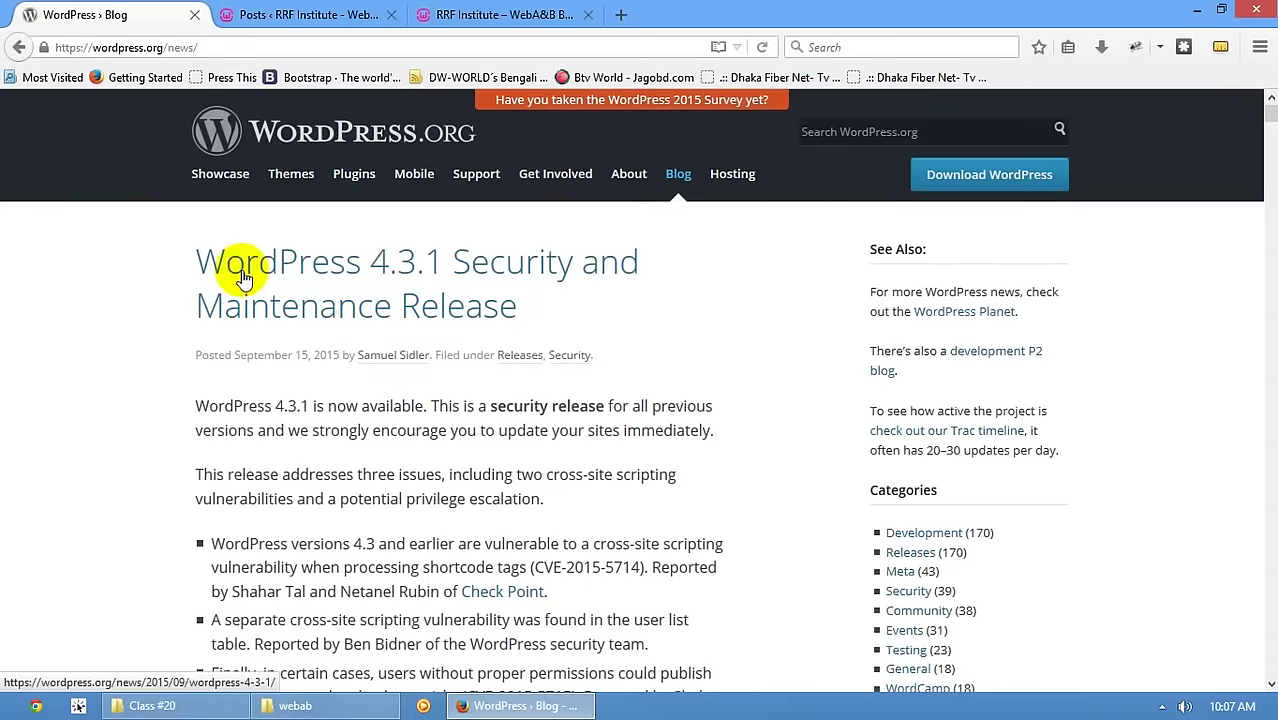
{"action": "left_click_drag", "start_coordinate": [369, 624], "coordinate": [599, 585]}
{"action": "left_click", "coordinate": [556, 499]}
{"action": "scroll", "coordinate": [197, 381], "scroll_direction": "up", "scroll_amount": 1}
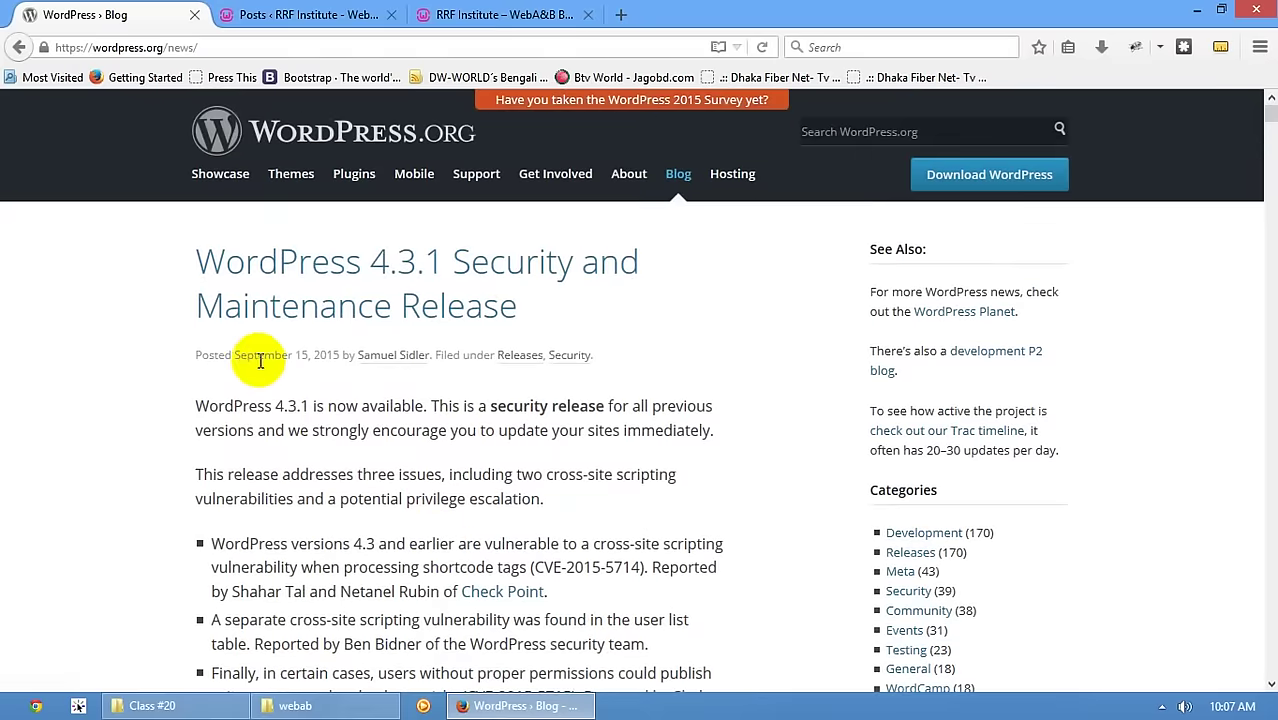
{"action": "scroll", "coordinate": [425, 388], "scroll_direction": "down", "scroll_amount": 15}
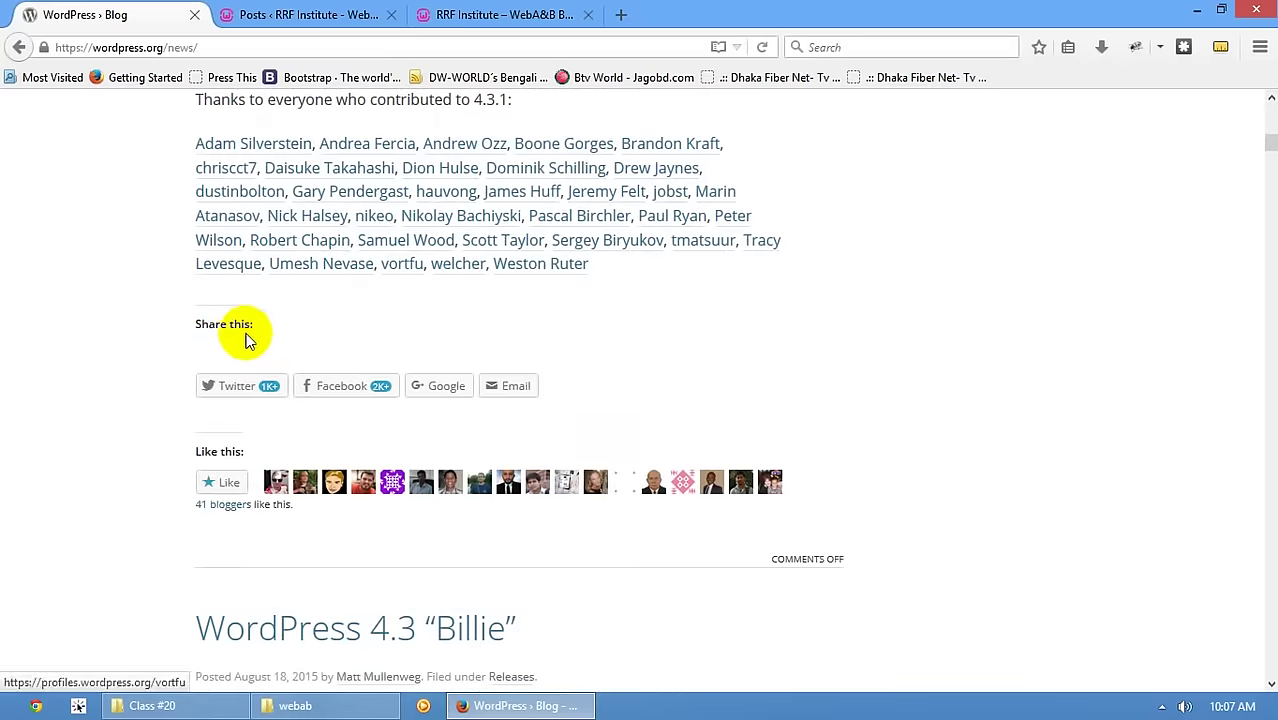
{"action": "scroll", "coordinate": [251, 365], "scroll_direction": "up", "scroll_amount": 3}
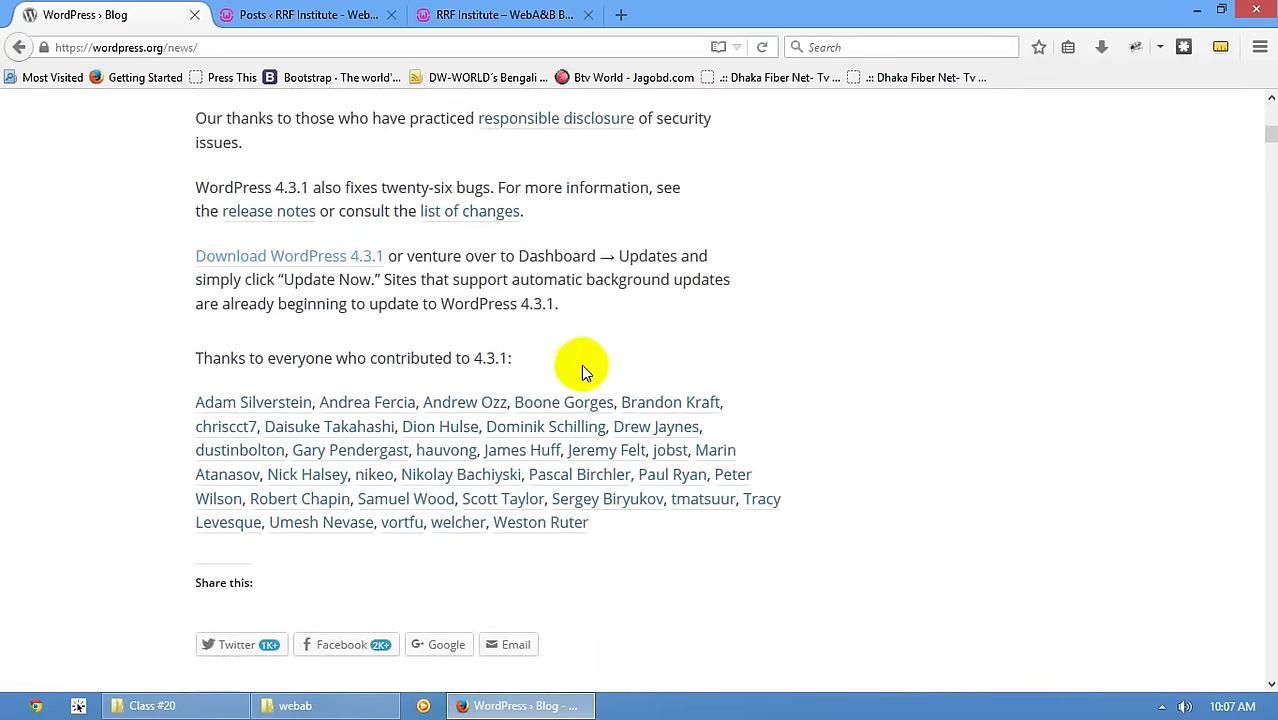
{"action": "scroll", "coordinate": [300, 300], "scroll_direction": "up", "scroll_amount": 6}
{"action": "scroll", "coordinate": [320, 300], "scroll_direction": "down", "scroll_amount": 5}
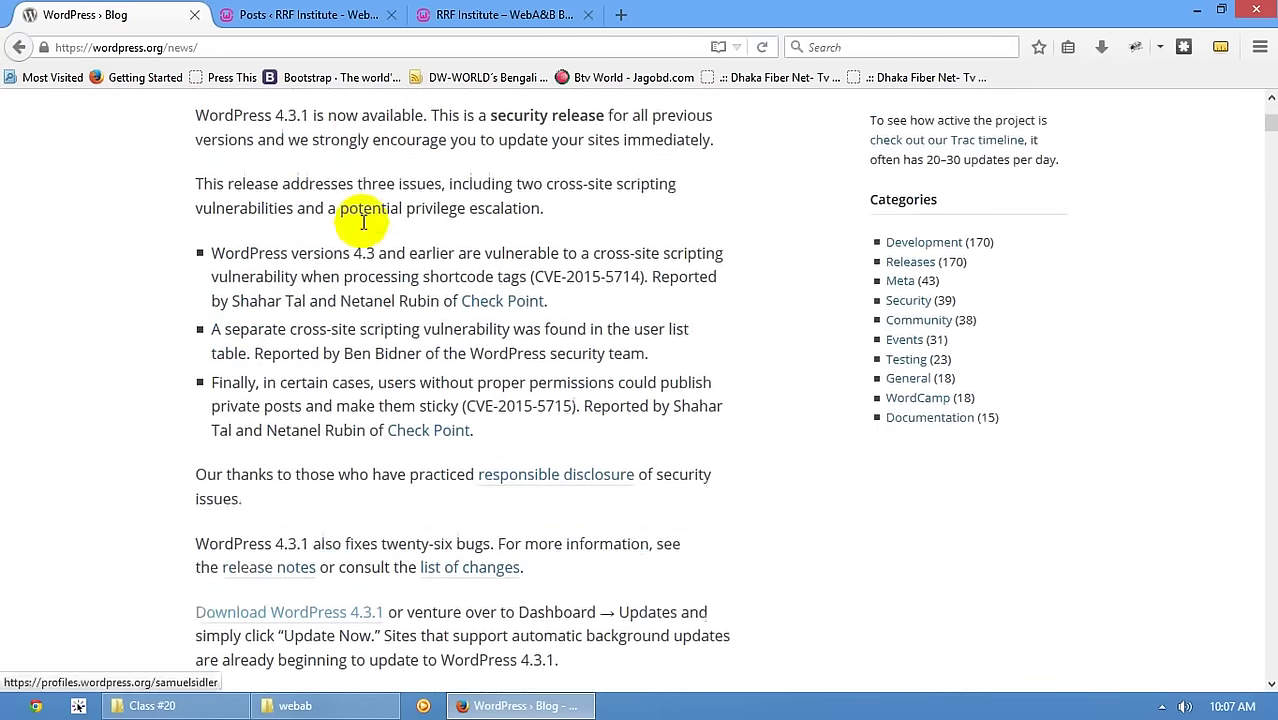
{"action": "scroll", "coordinate": [536, 605], "scroll_direction": "down", "scroll_amount": 2}
{"action": "scroll", "coordinate": [531, 528], "scroll_direction": "up", "scroll_amount": 1}
{"action": "scroll", "coordinate": [562, 600], "scroll_direction": "down", "scroll_amount": 3}
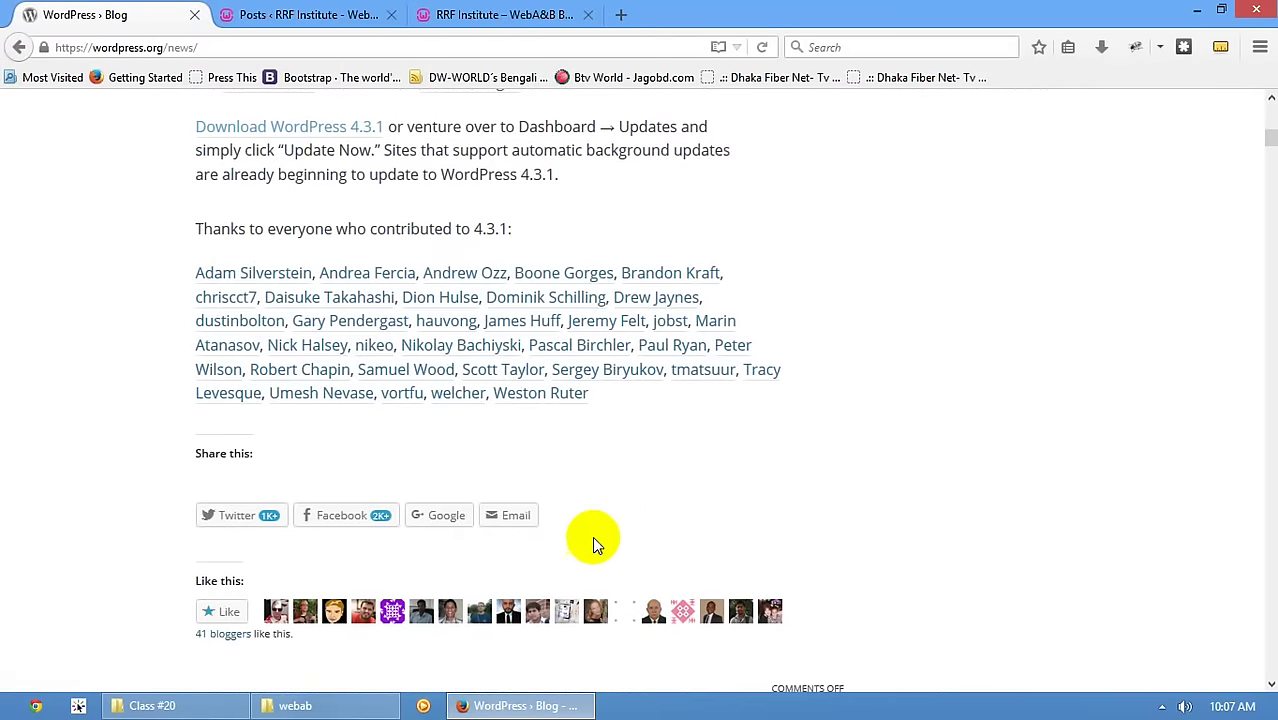
{"action": "scroll", "coordinate": [616, 516], "scroll_direction": "down", "scroll_amount": 3}
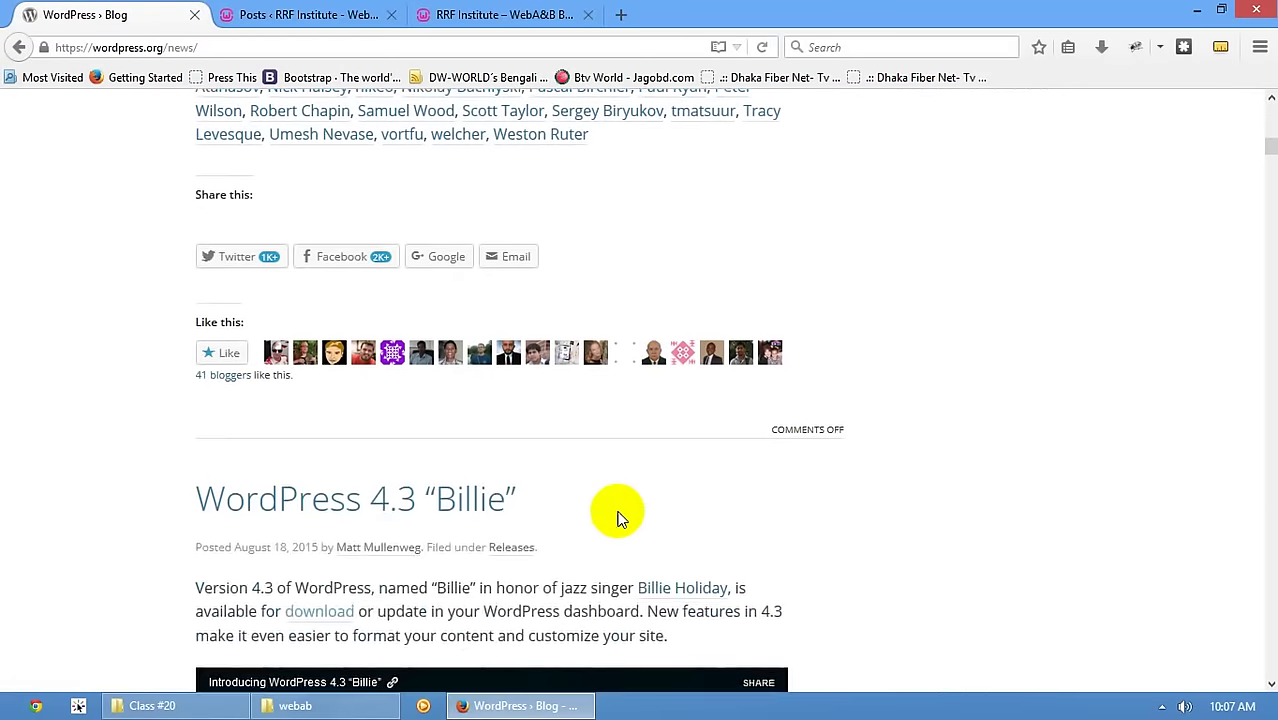
{"action": "left_click", "coordinate": [300, 14]}
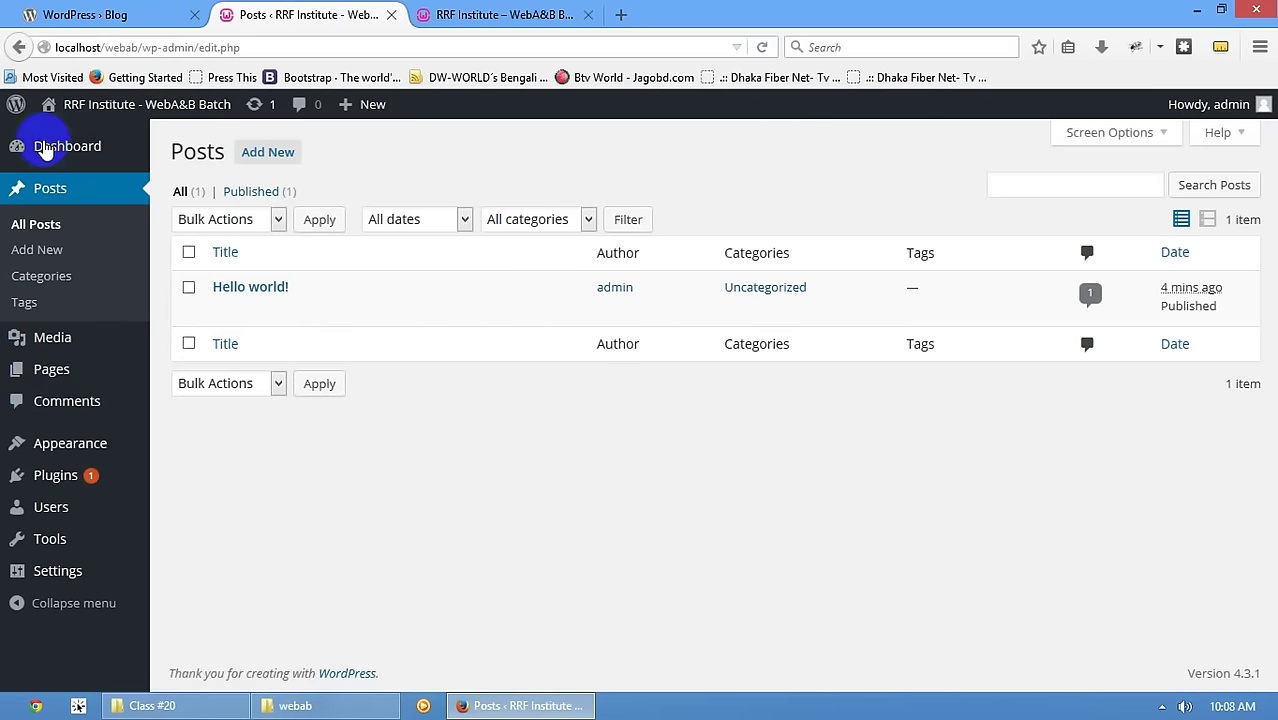
- Reload All Posts, then open Posts > Add New in a separate tab and switch to it
{"action": "left_click", "coordinate": [40, 195]}
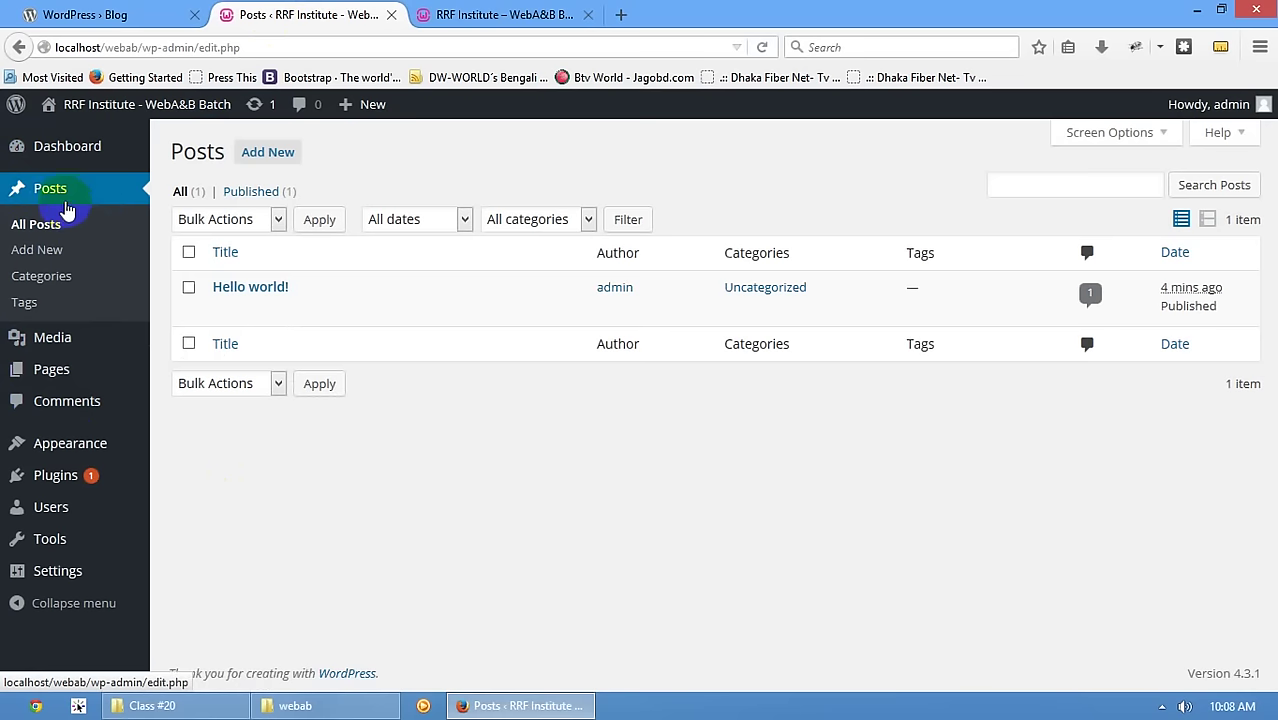
{"action": "mouse_move", "coordinate": [32, 378]}
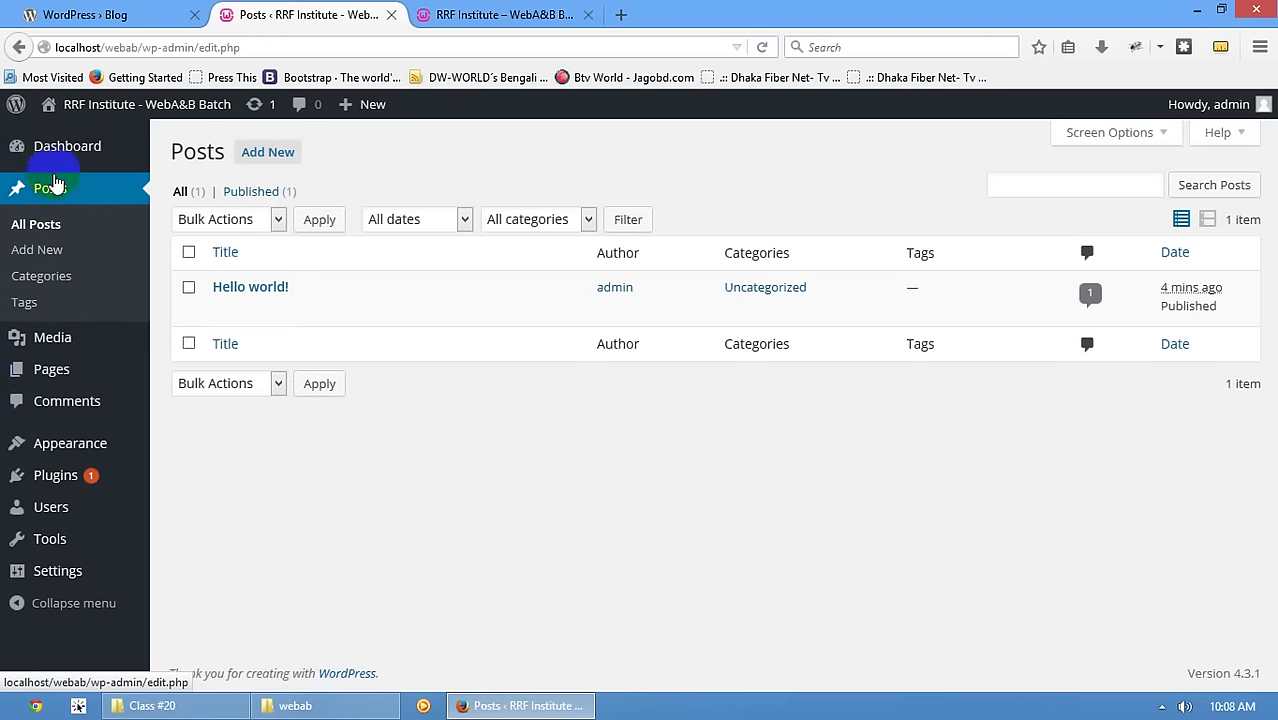
{"action": "mouse_move", "coordinate": [70, 383]}
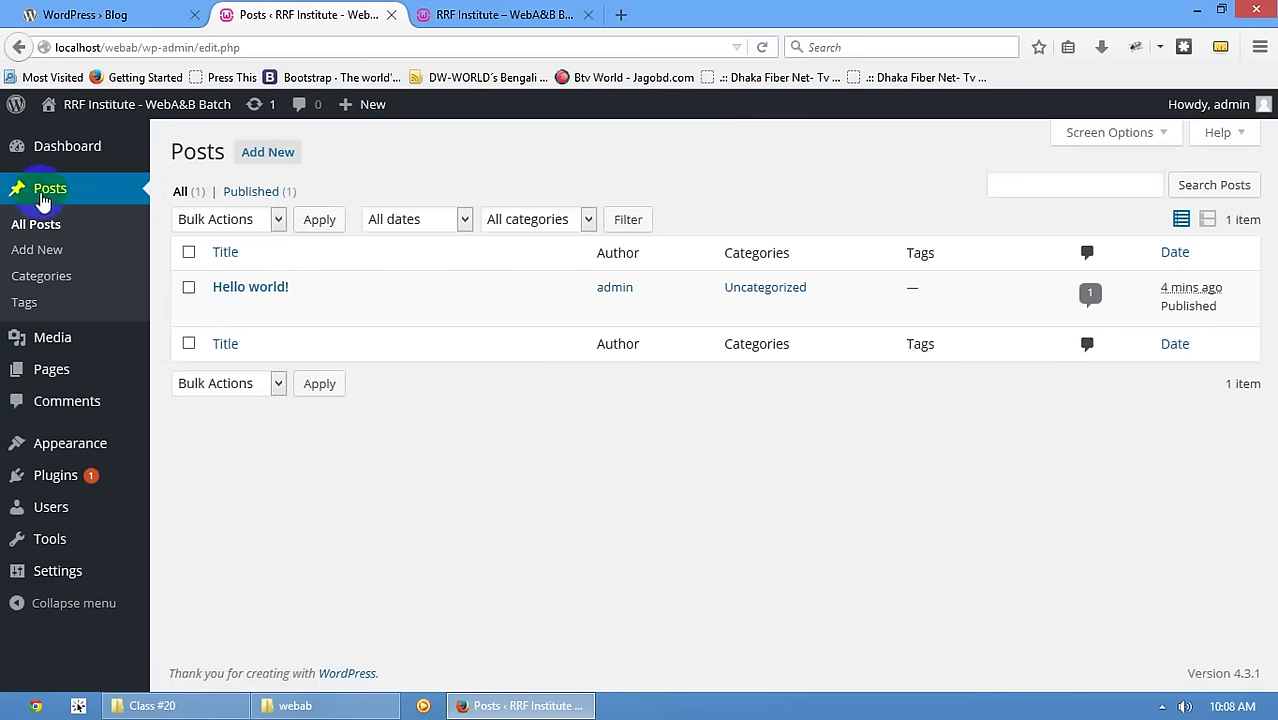
{"action": "mouse_move", "coordinate": [224, 296]}
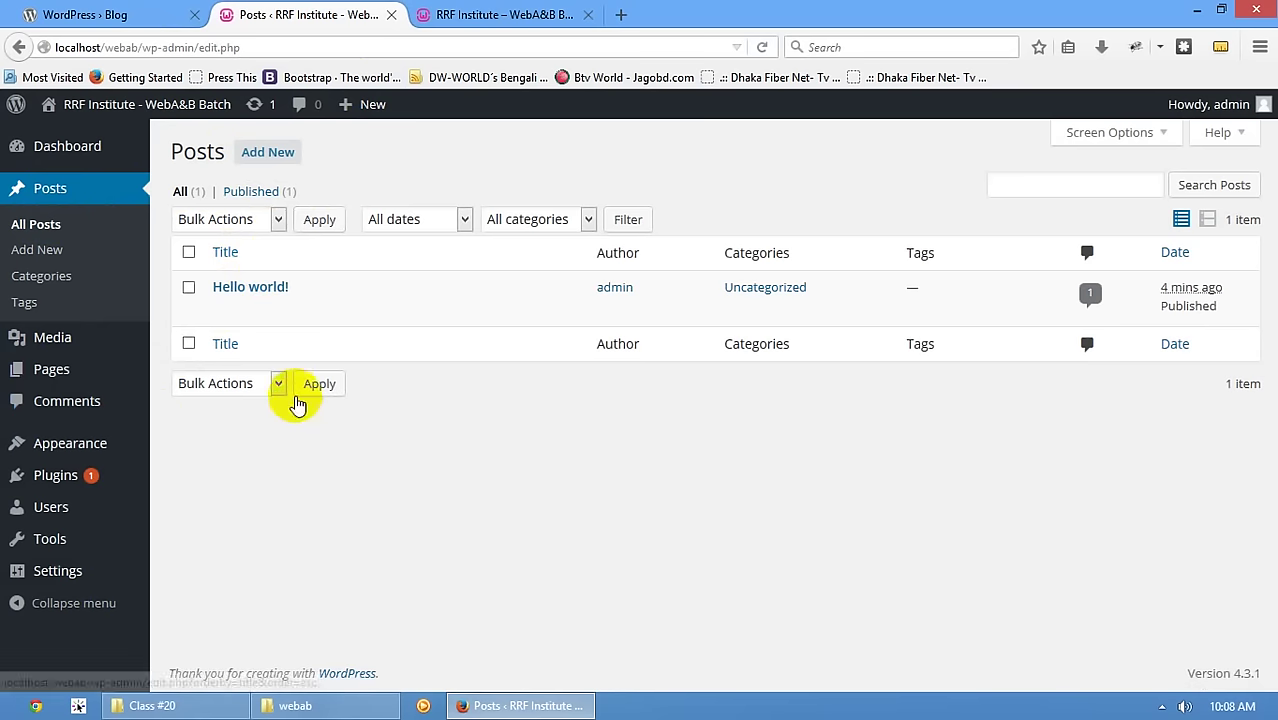
{"action": "left_click", "coordinate": [28, 258]}
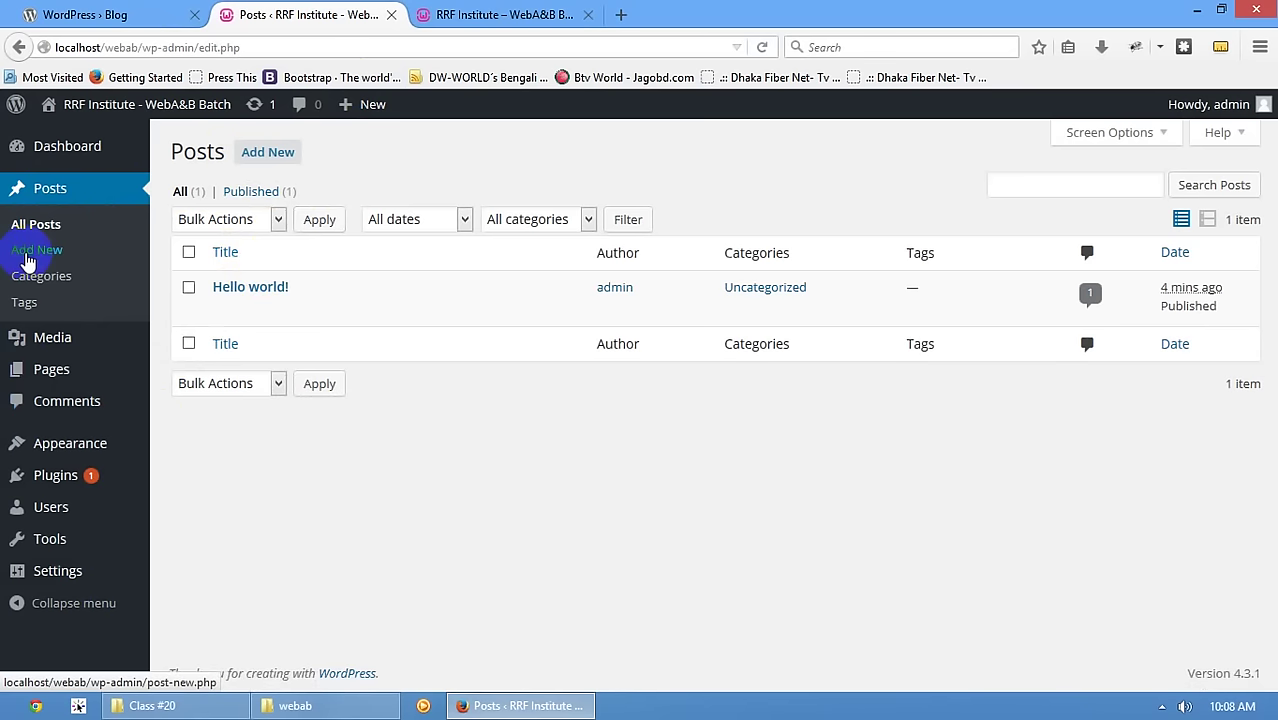
{"action": "left_click", "coordinate": [425, 10]}
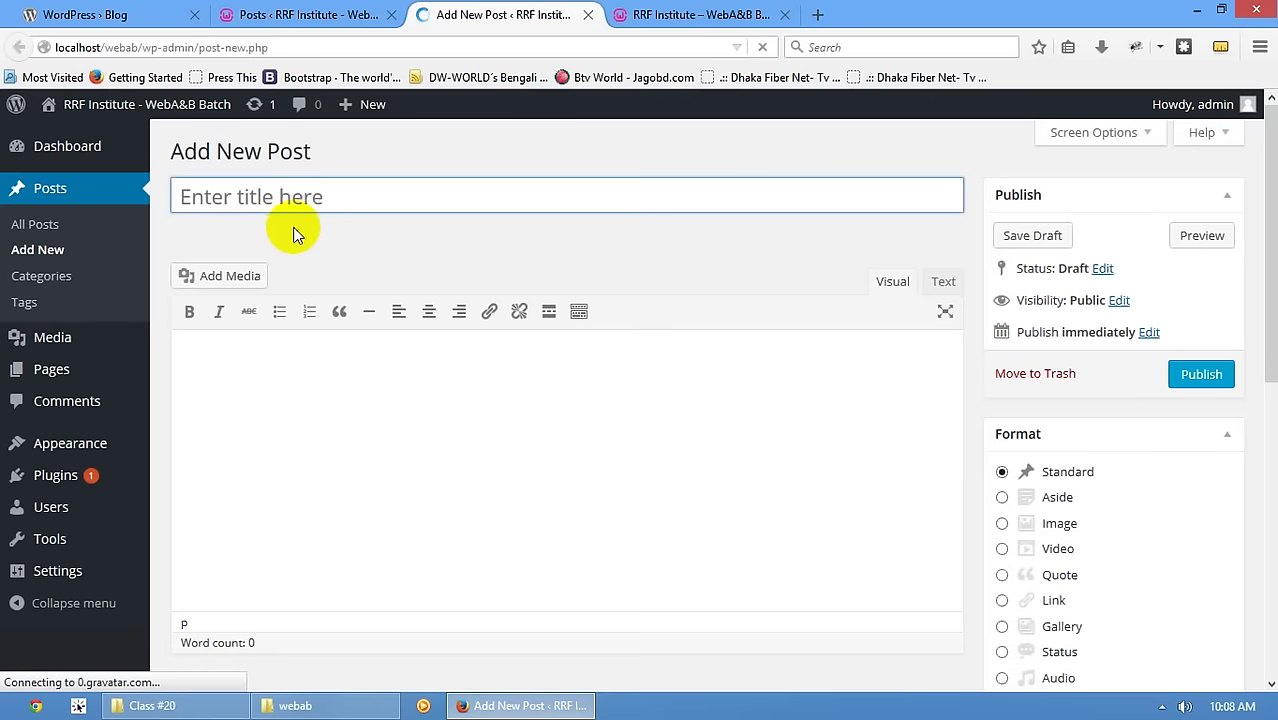
- Scroll through the empty Add New Post editor, then switch back to the All Posts tab
{"action": "scroll", "coordinate": [1068, 432], "scroll_direction": "down", "scroll_amount": 1}
{"action": "scroll", "coordinate": [1068, 432], "scroll_direction": "down", "scroll_amount": 4}
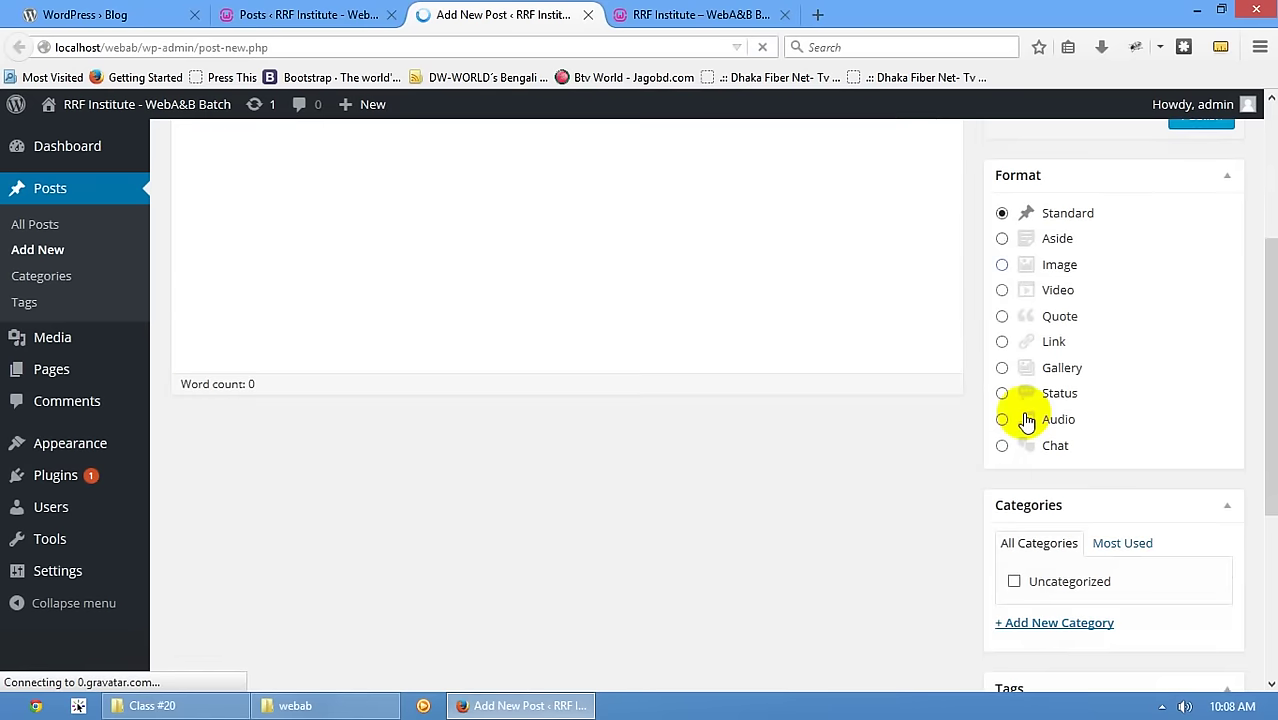
{"action": "scroll", "coordinate": [1048, 466], "scroll_direction": "down", "scroll_amount": 2}
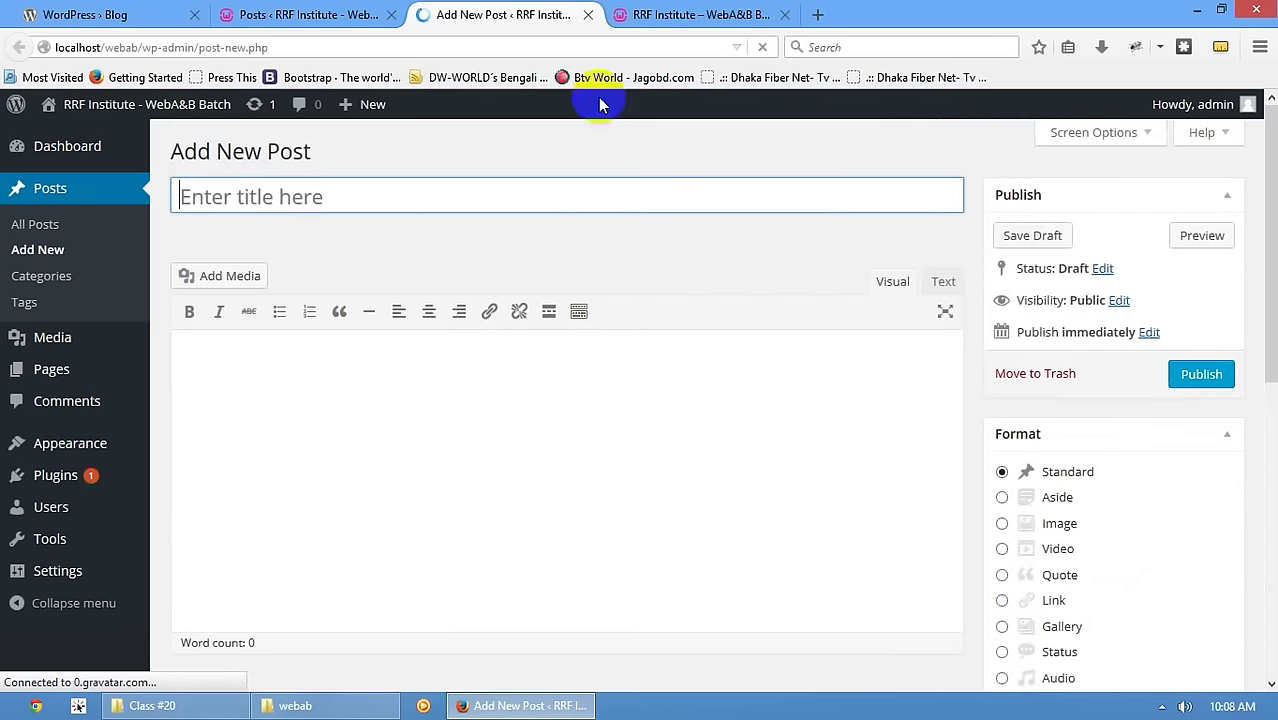
{"action": "left_click", "coordinate": [232, 9]}
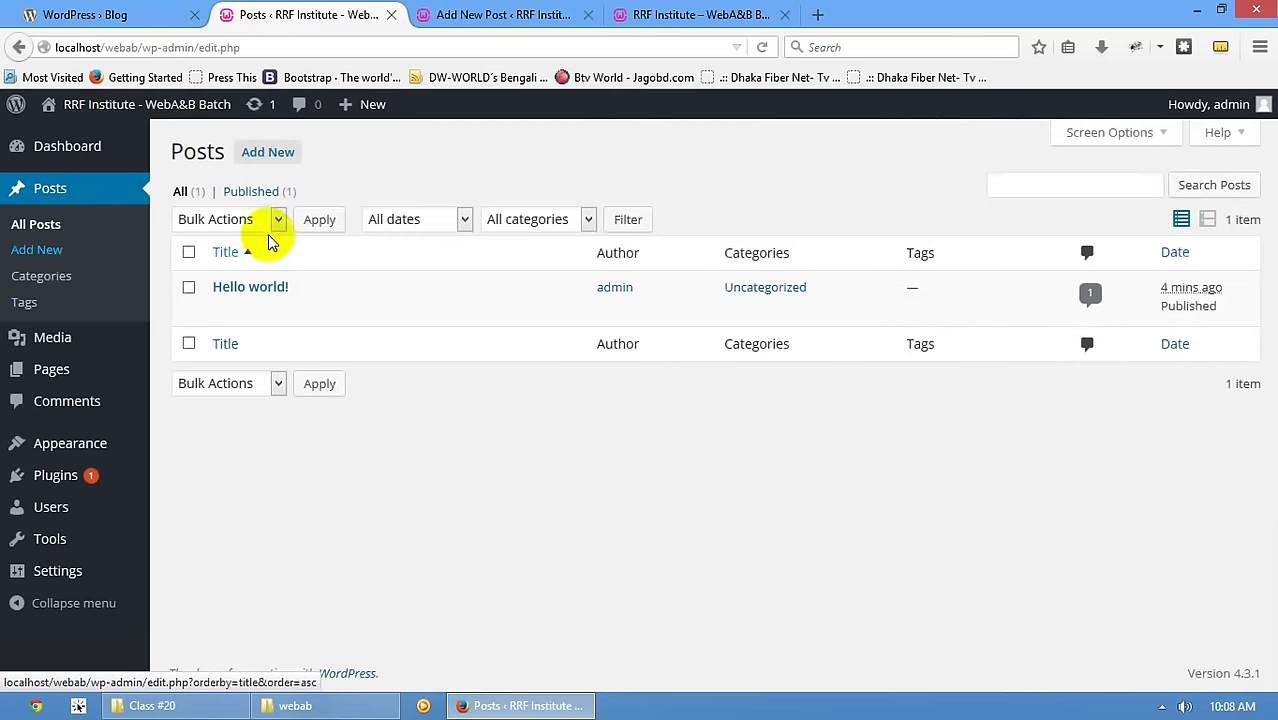
- Highlight the 4.3.1 release date on the WordPress.org news post, then return to the local Posts list
{"action": "left_click", "coordinate": [40, 15]}
{"action": "scroll", "coordinate": [318, 228], "scroll_direction": "up", "scroll_amount": 15}
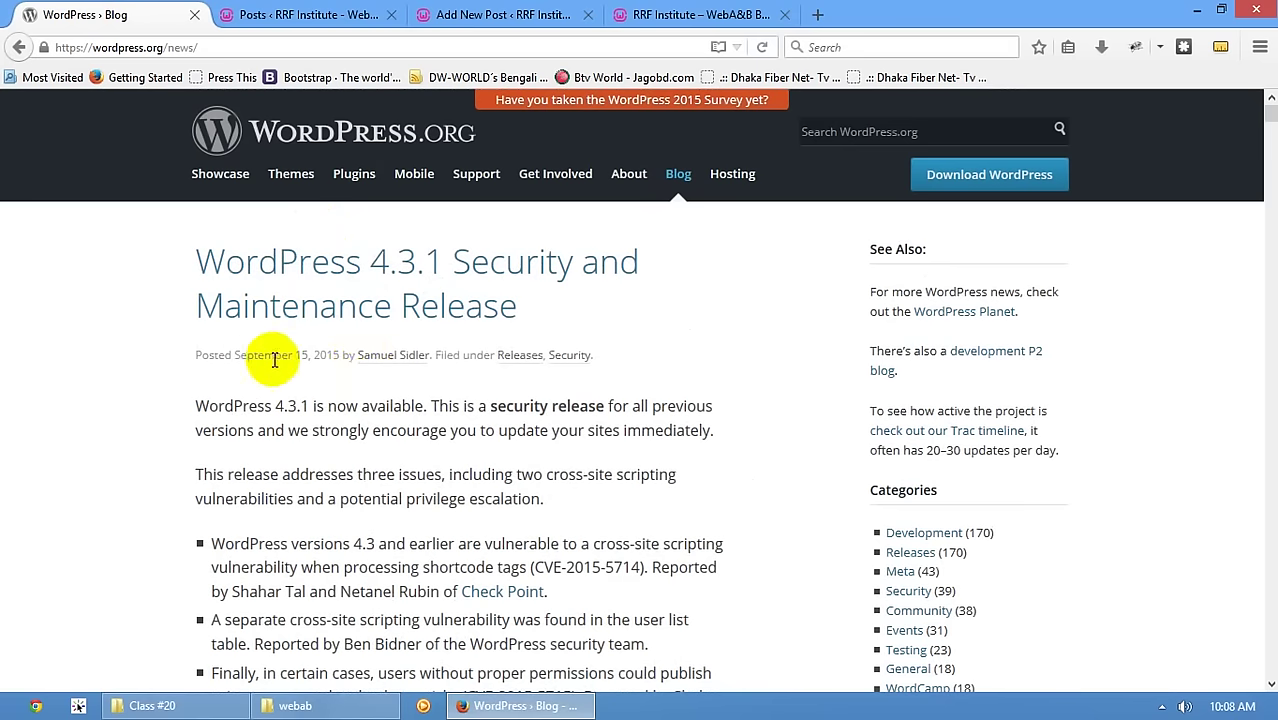
{"action": "left_click_drag", "start_coordinate": [293, 356], "coordinate": [326, 357]}
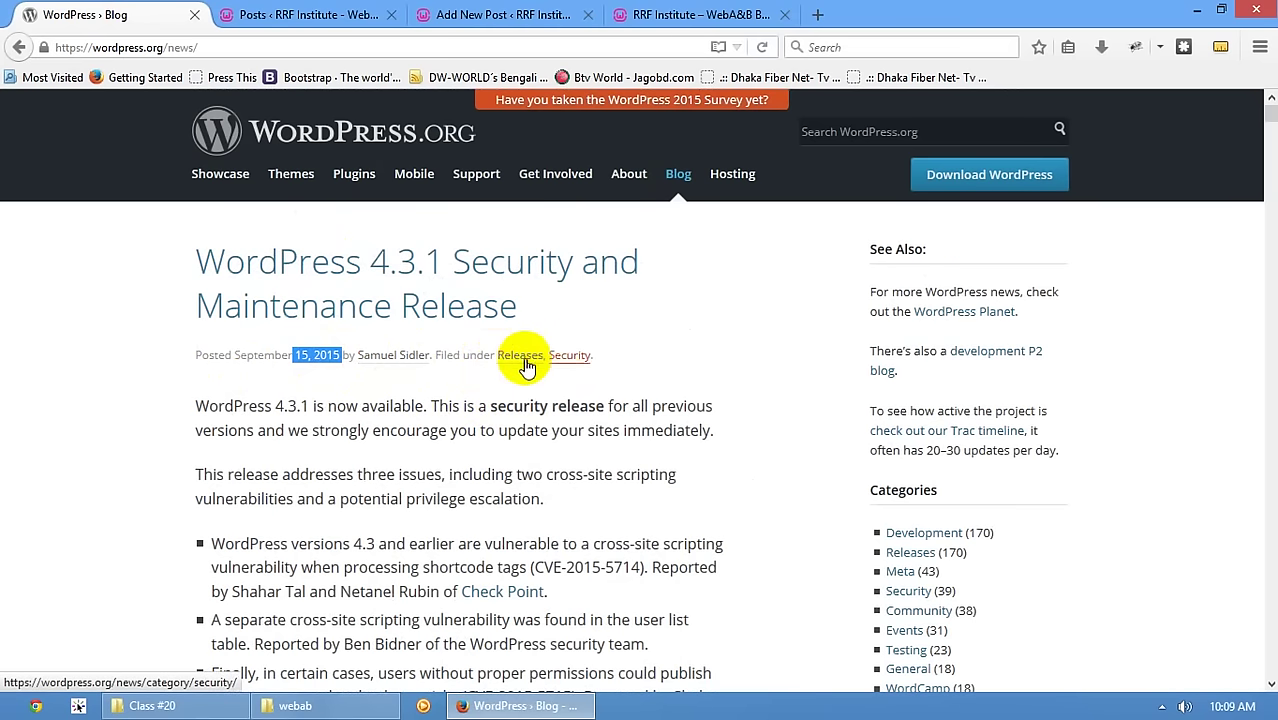
{"action": "left_click", "coordinate": [295, 14]}
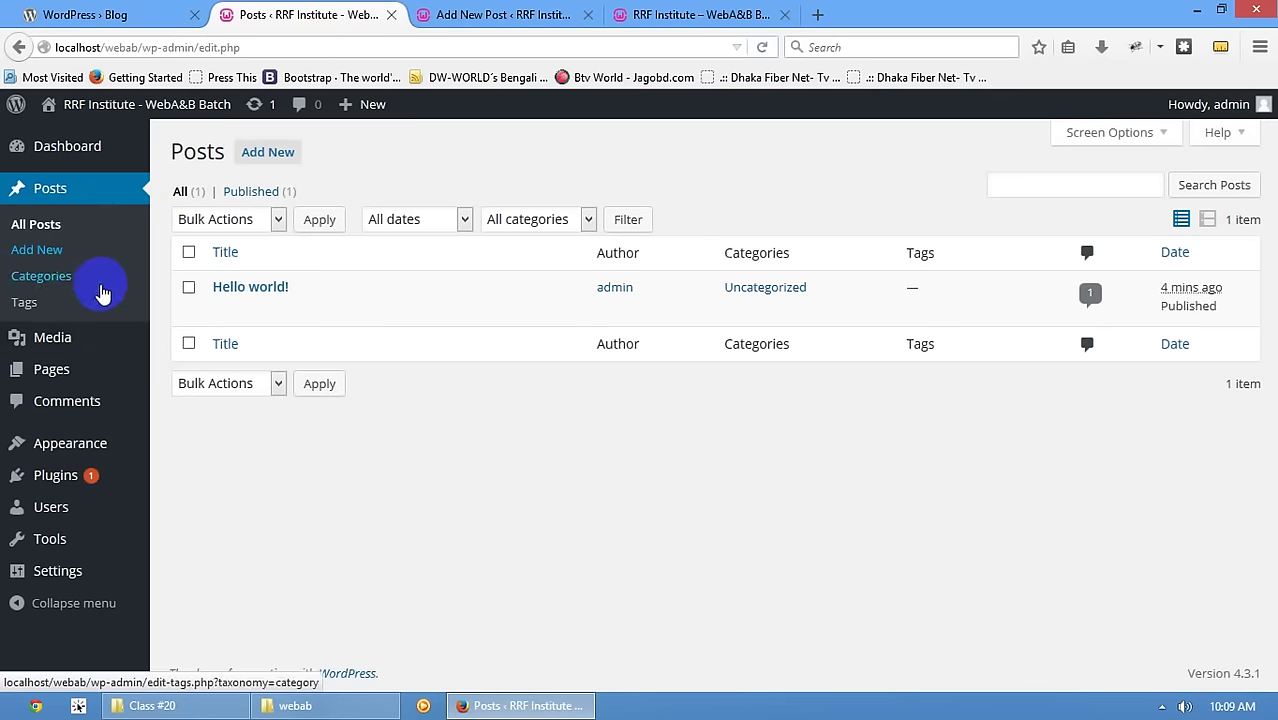
- Open the Media Library from the Add New Post tab; it shows no media attachments
{"action": "mouse_move", "coordinate": [75, 339]}
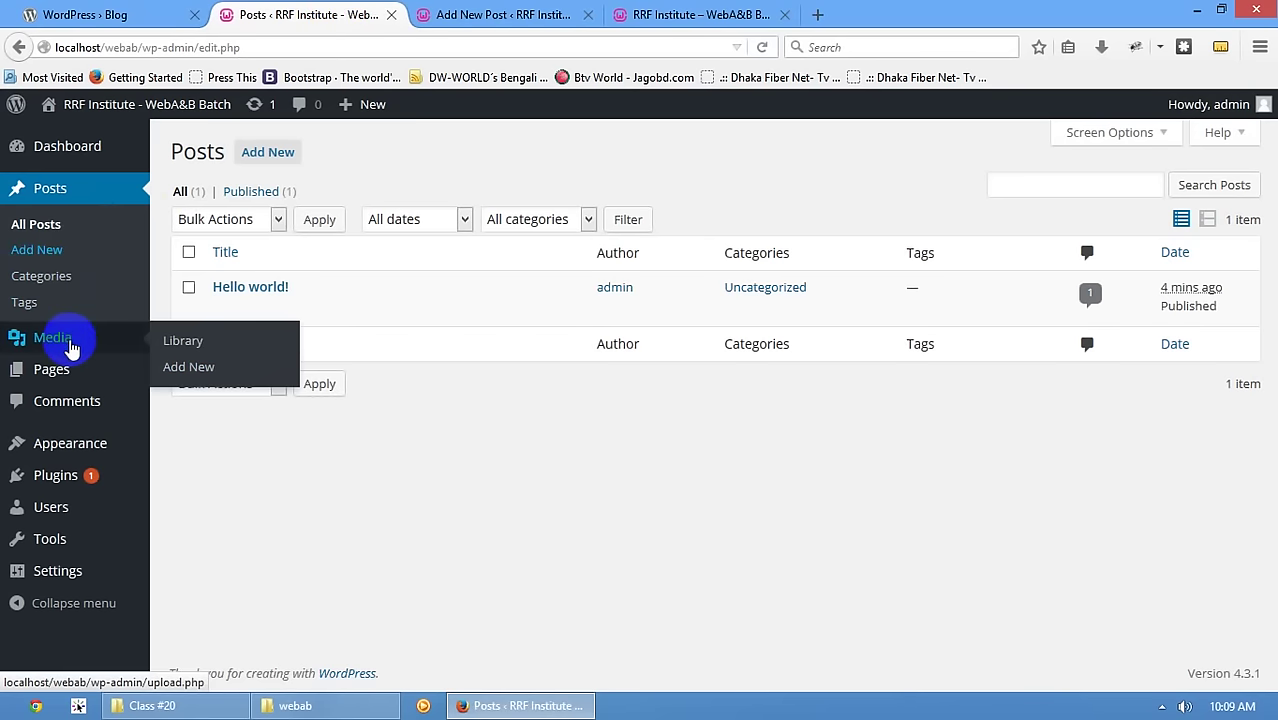
{"action": "left_click", "coordinate": [506, 14]}
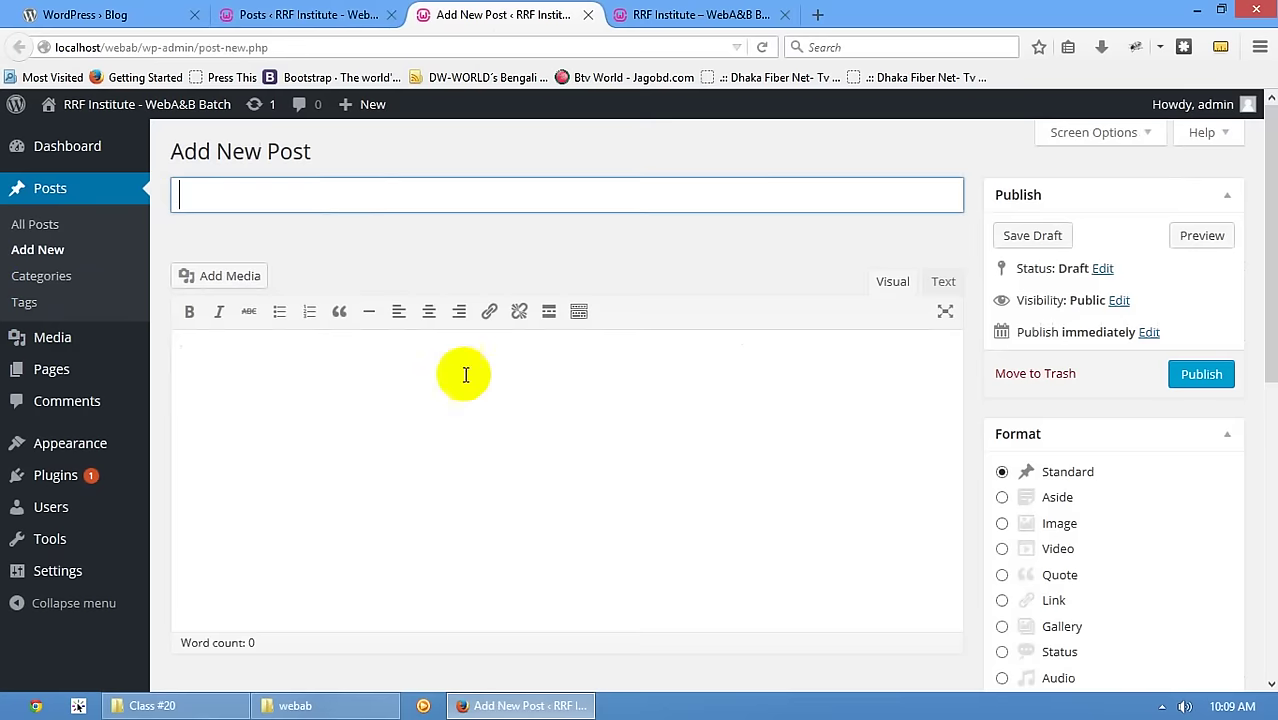
{"action": "scroll", "coordinate": [727, 420], "scroll_direction": "down", "scroll_amount": 3}
{"action": "scroll", "coordinate": [650, 405], "scroll_direction": "down", "scroll_amount": 5}
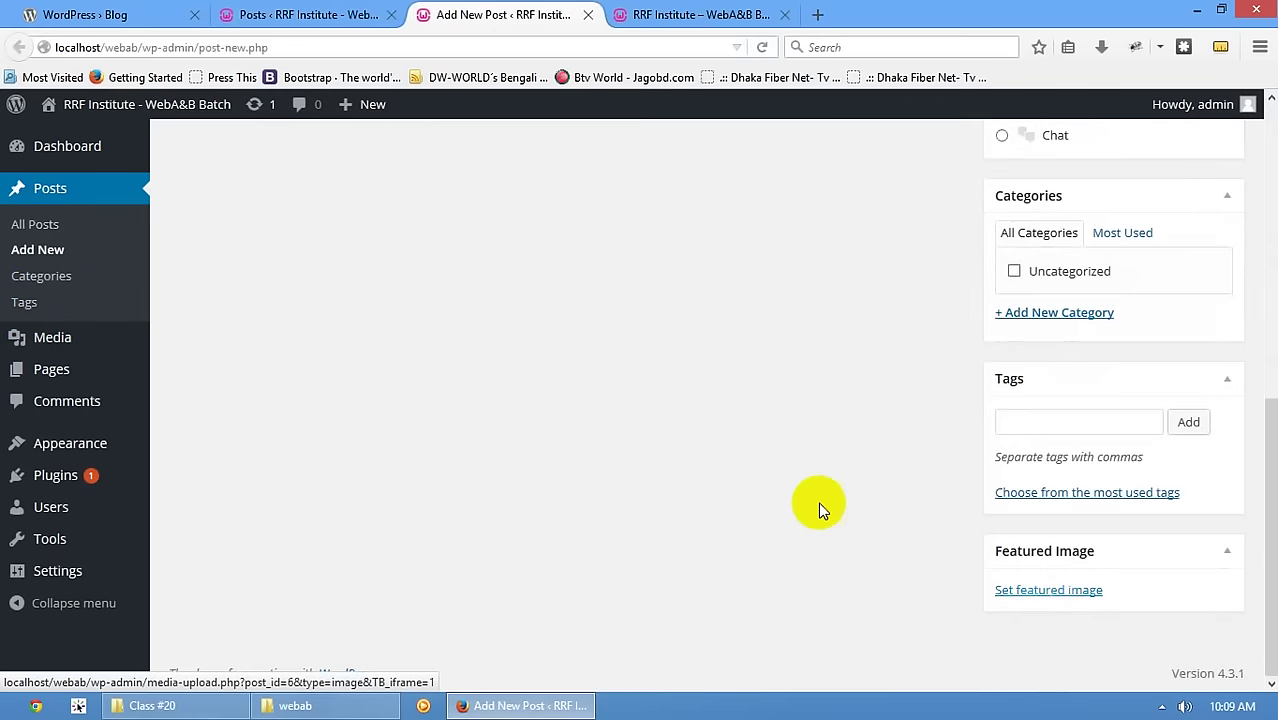
{"action": "scroll", "coordinate": [760, 475], "scroll_direction": "up", "scroll_amount": 10}
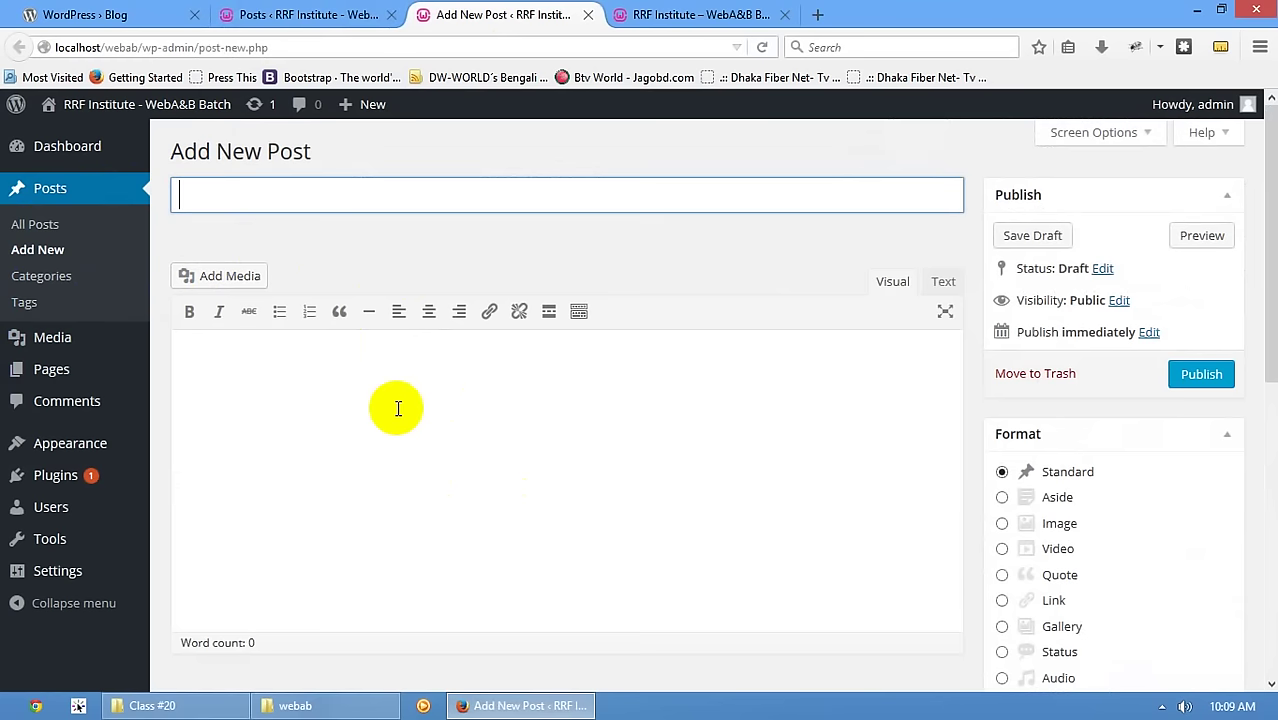
{"action": "left_click", "coordinate": [45, 336]}
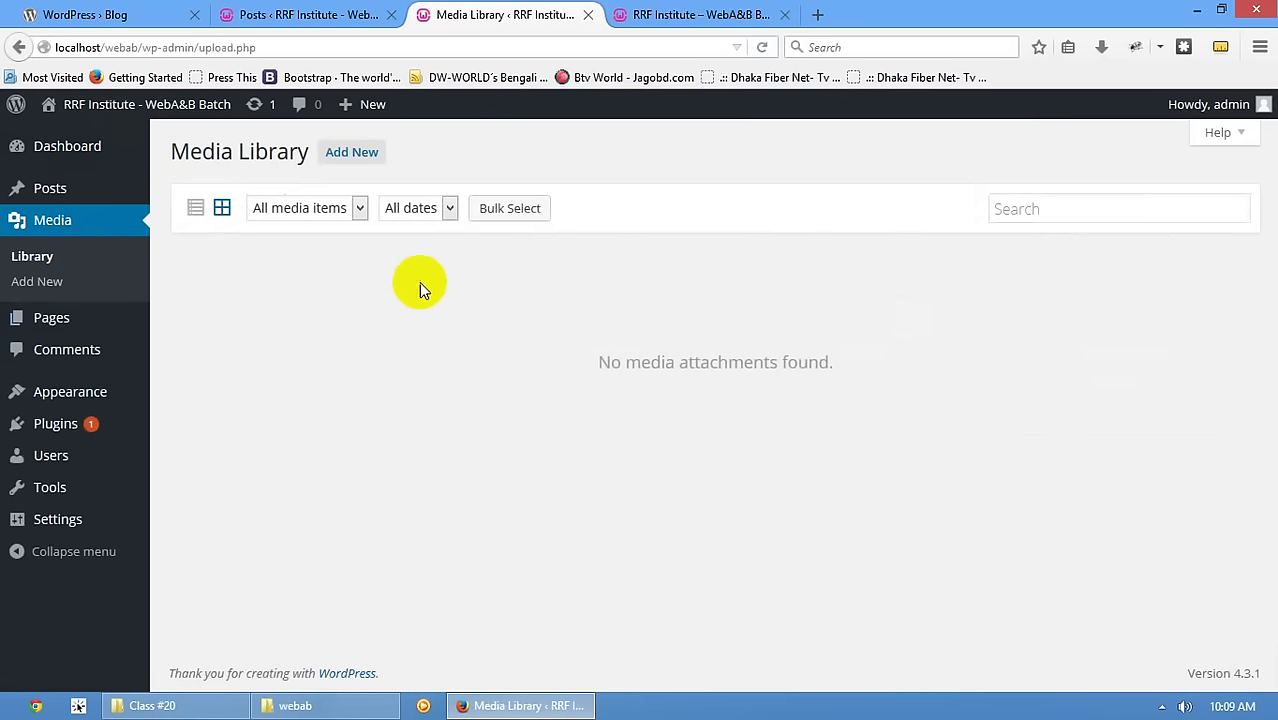
- Scroll through the live front page with its Hello world post and sidebar widgets
{"action": "mouse_move", "coordinate": [65, 335]}
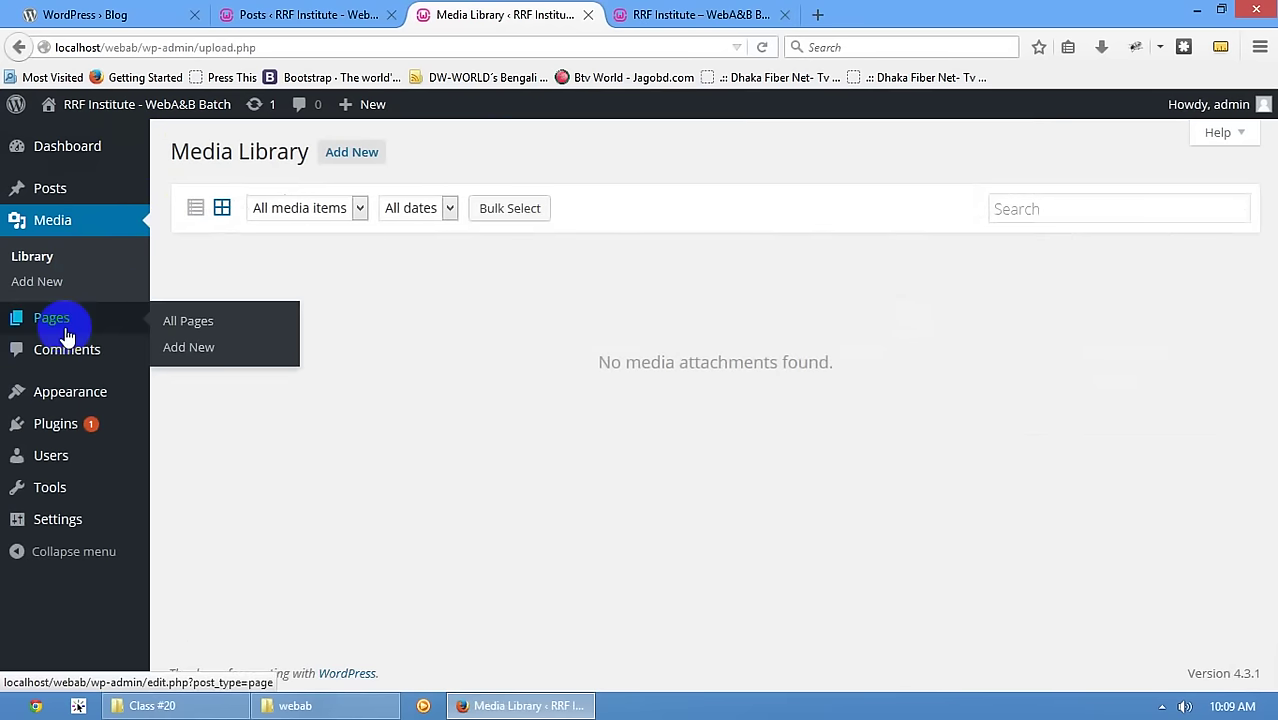
{"action": "left_click", "coordinate": [628, 14]}
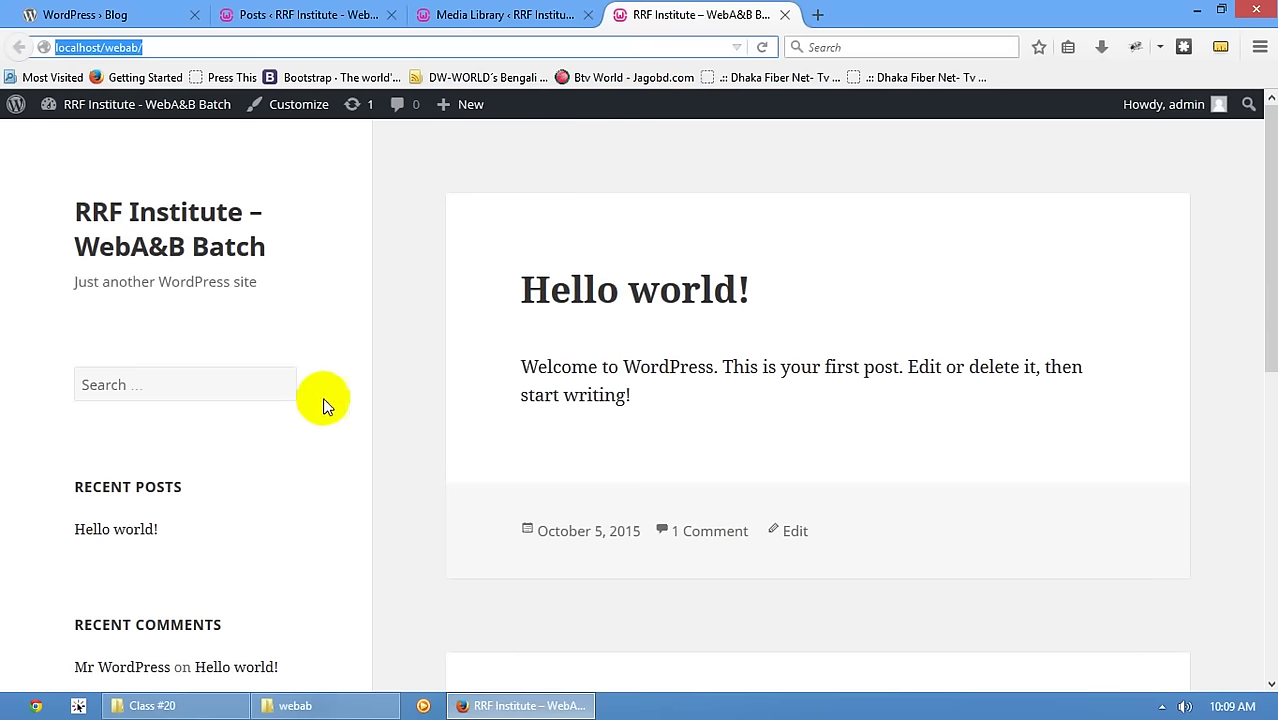
{"action": "scroll", "coordinate": [588, 340], "scroll_direction": "down", "scroll_amount": 9}
{"action": "scroll", "coordinate": [588, 340], "scroll_direction": "up", "scroll_amount": 9}
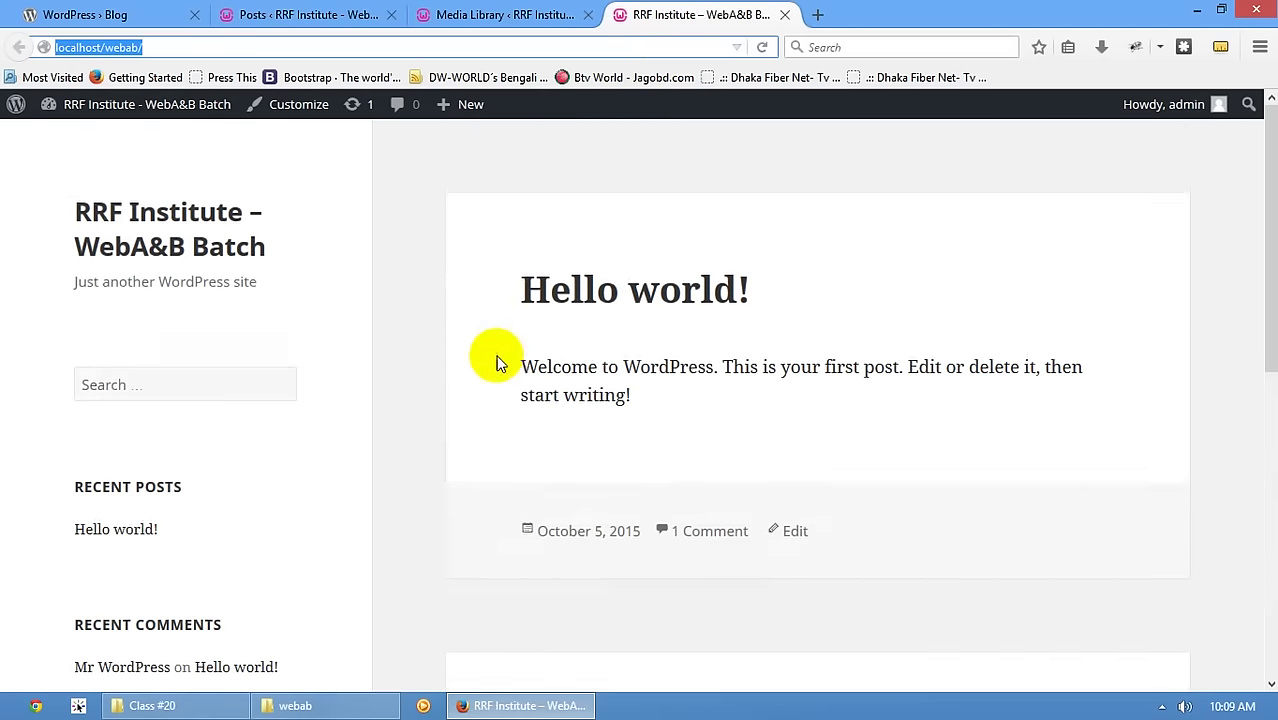
{"action": "scroll", "coordinate": [278, 398], "scroll_direction": "down", "scroll_amount": 2}
{"action": "scroll", "coordinate": [394, 385], "scroll_direction": "down", "scroll_amount": 5}
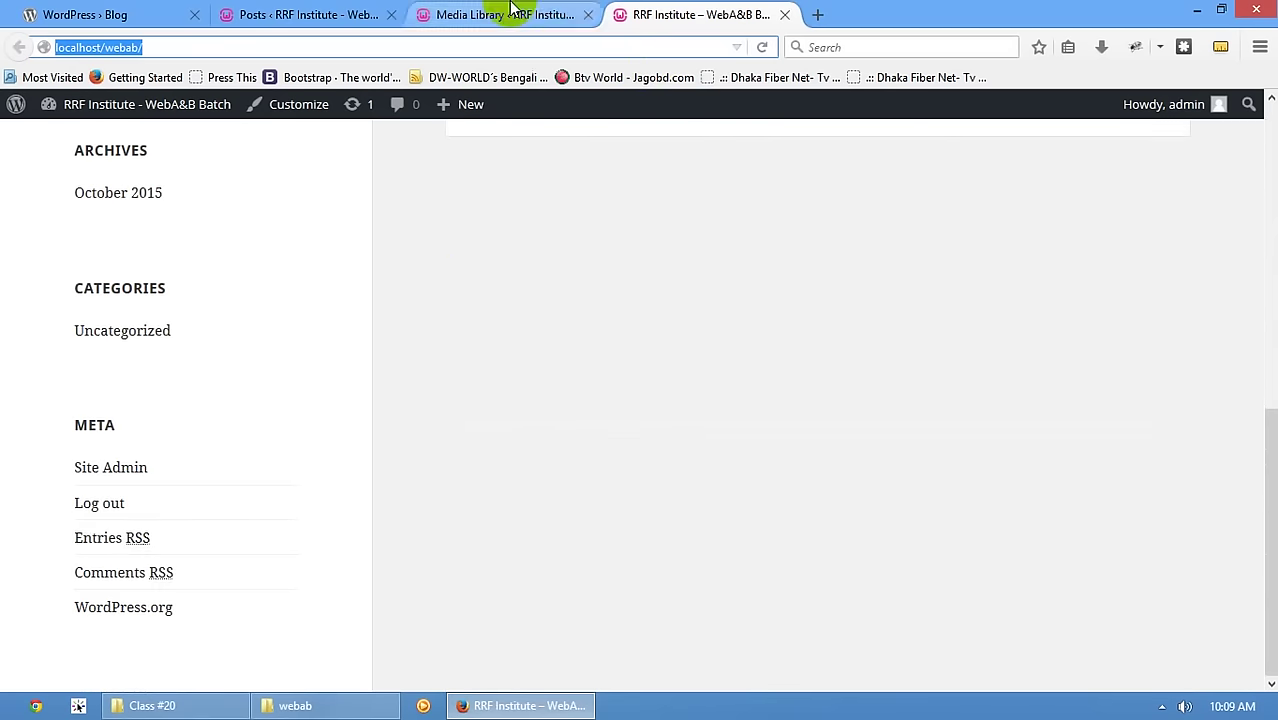
{"action": "scroll", "coordinate": [478, 248], "scroll_direction": "up", "scroll_amount": 7}
- From the Pages list, view the Sample Page and the Contact page on the live site
{"action": "left_click", "coordinate": [500, 14]}
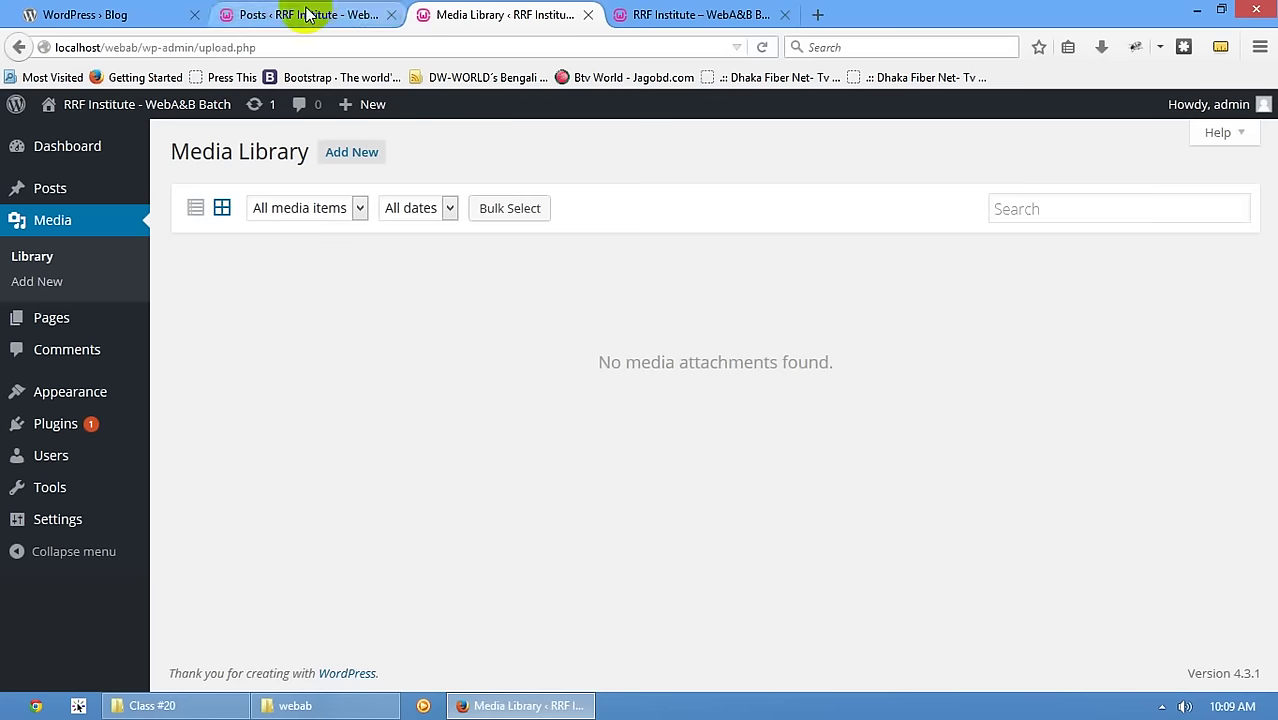
{"action": "left_click", "coordinate": [70, 326]}
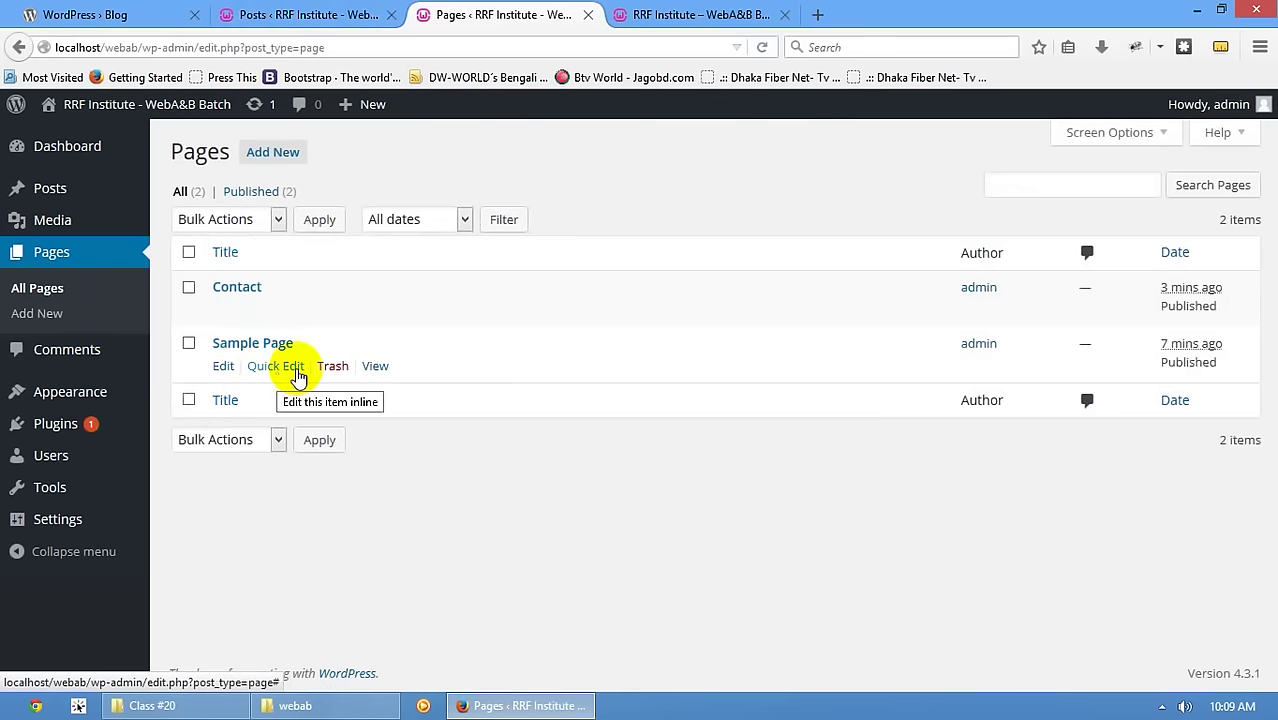
{"action": "left_click", "coordinate": [375, 367]}
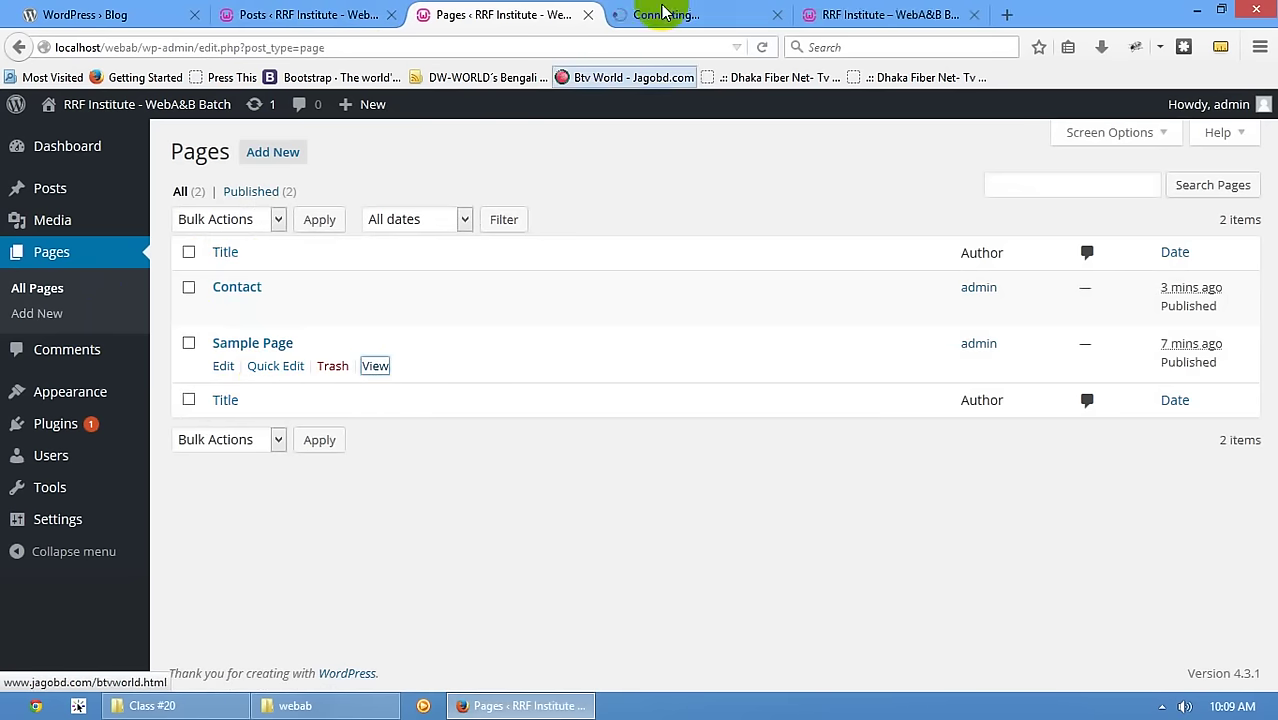
{"action": "scroll", "coordinate": [708, 216], "scroll_direction": "down", "scroll_amount": 3}
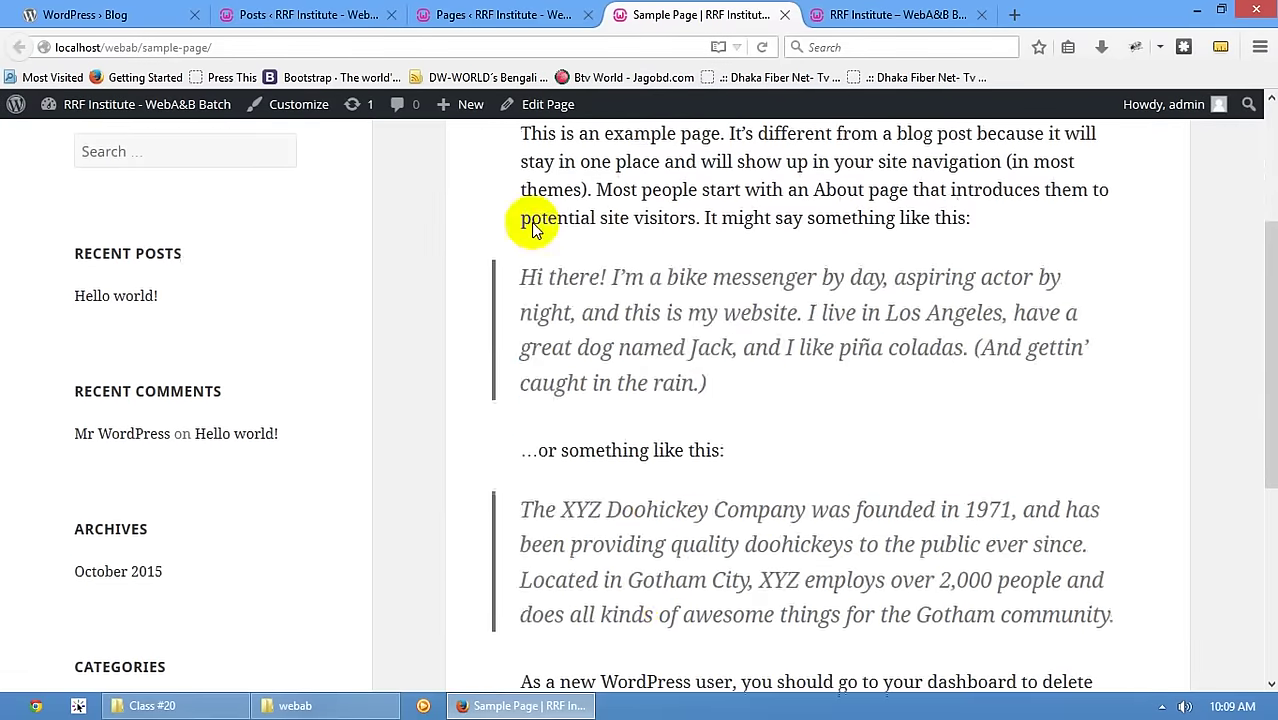
{"action": "left_click_drag", "start_coordinate": [531, 214], "coordinate": [653, 580]}
{"action": "scroll", "coordinate": [668, 570], "scroll_direction": "down", "scroll_amount": 5}
{"action": "scroll", "coordinate": [668, 570], "scroll_direction": "up", "scroll_amount": 10}
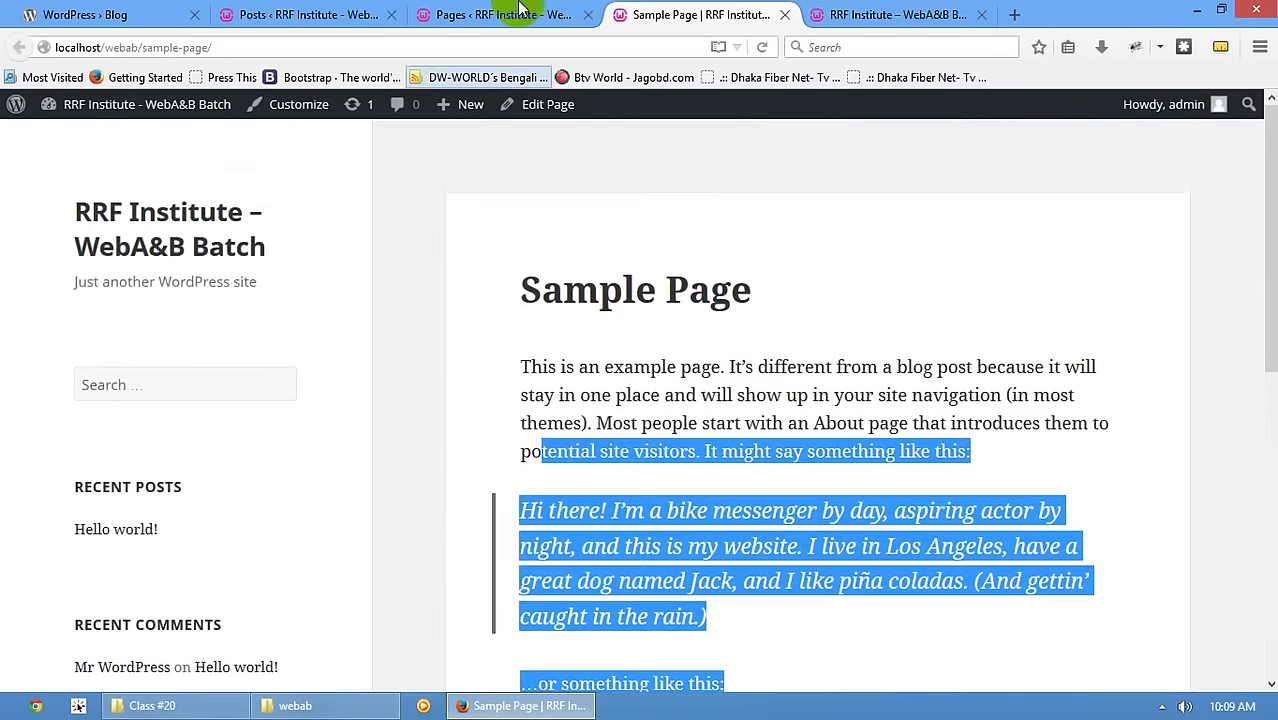
{"action": "left_click", "coordinate": [534, 14]}
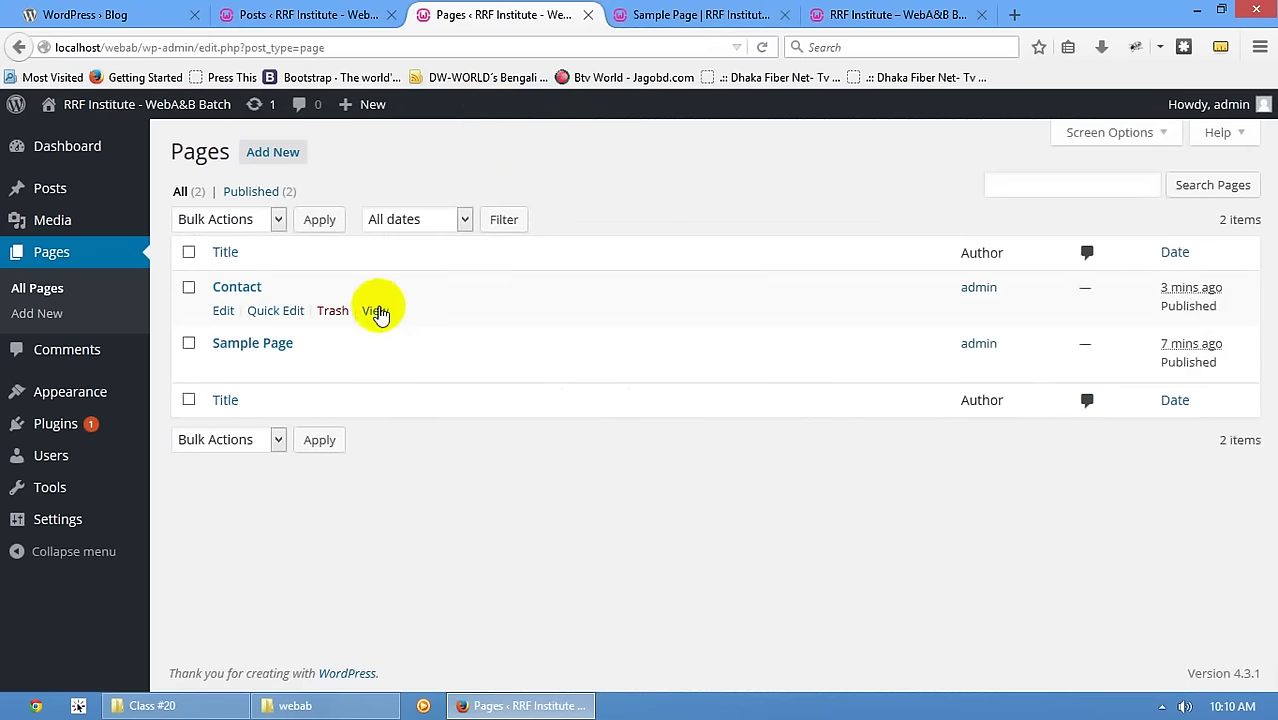
{"action": "left_click", "coordinate": [377, 310]}
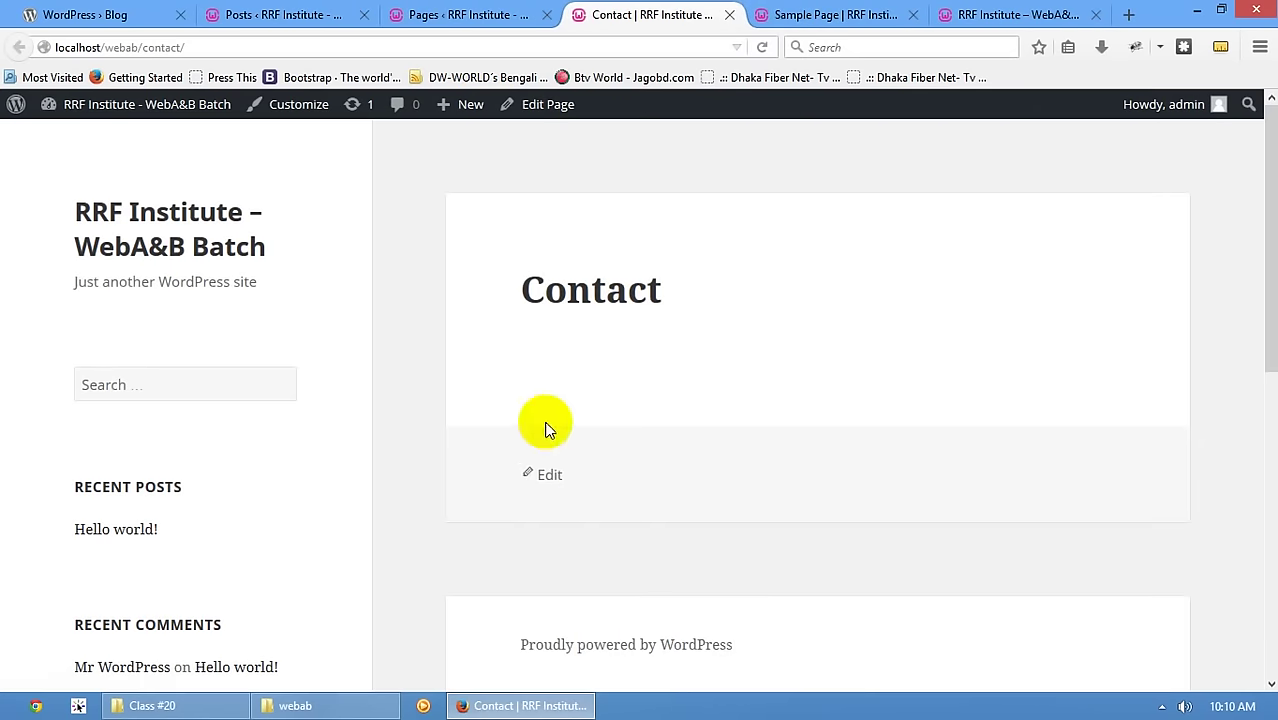
- Close the duplicate Pages, Contact and Sample Page tabs, leaving the front page open
{"action": "left_click", "coordinate": [322, 12]}
{"action": "mouse_move", "coordinate": [86, 334]}
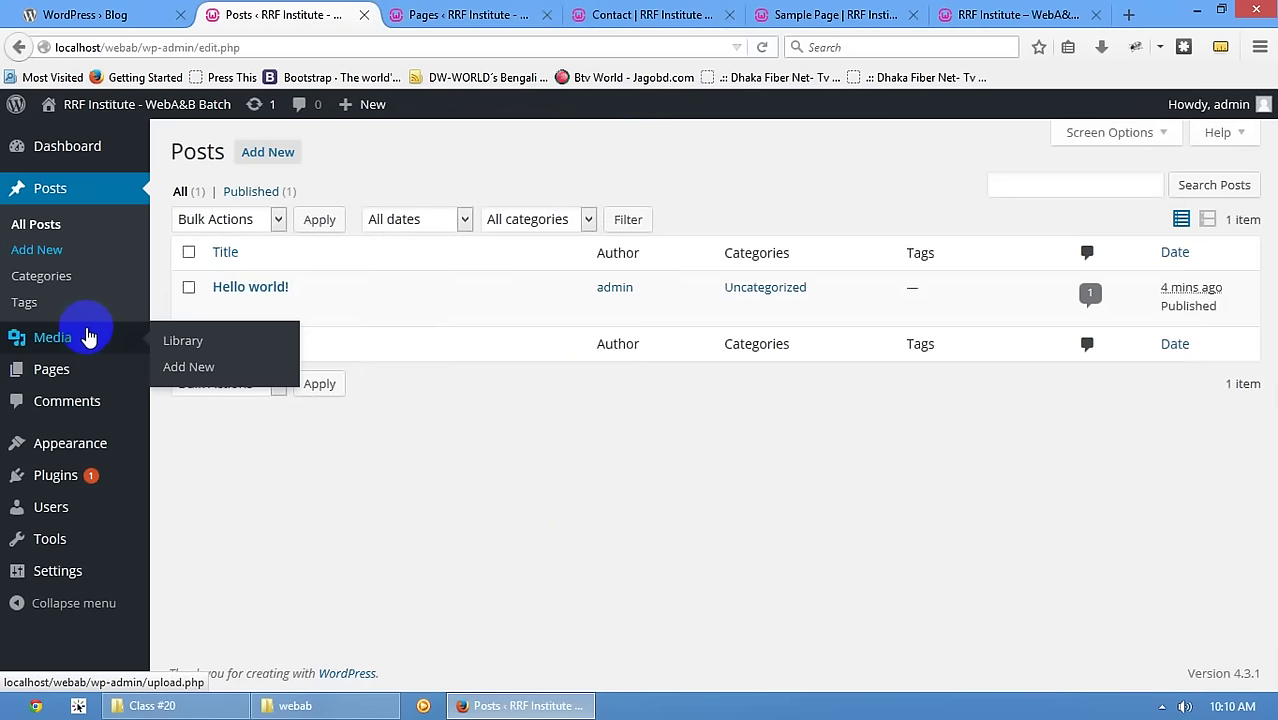
{"action": "mouse_move", "coordinate": [70, 374]}
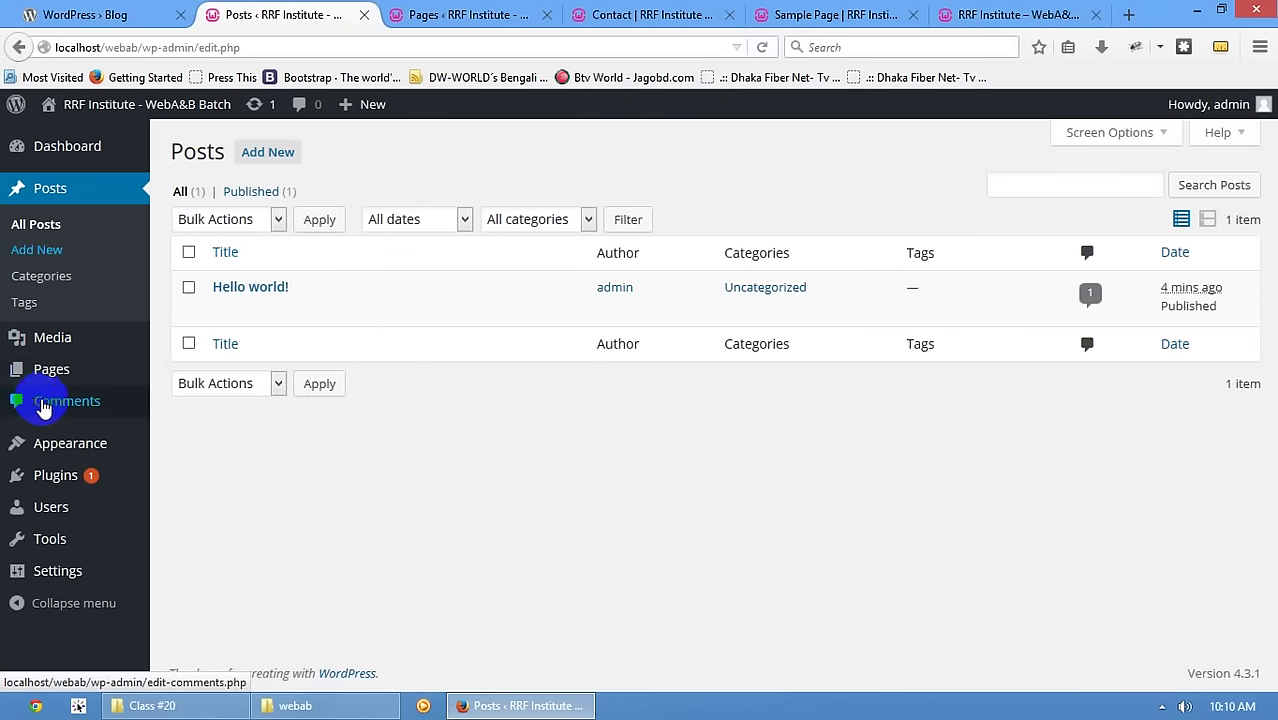
{"action": "left_click", "coordinate": [43, 368]}
{"action": "middle_click", "coordinate": [448, 10]}
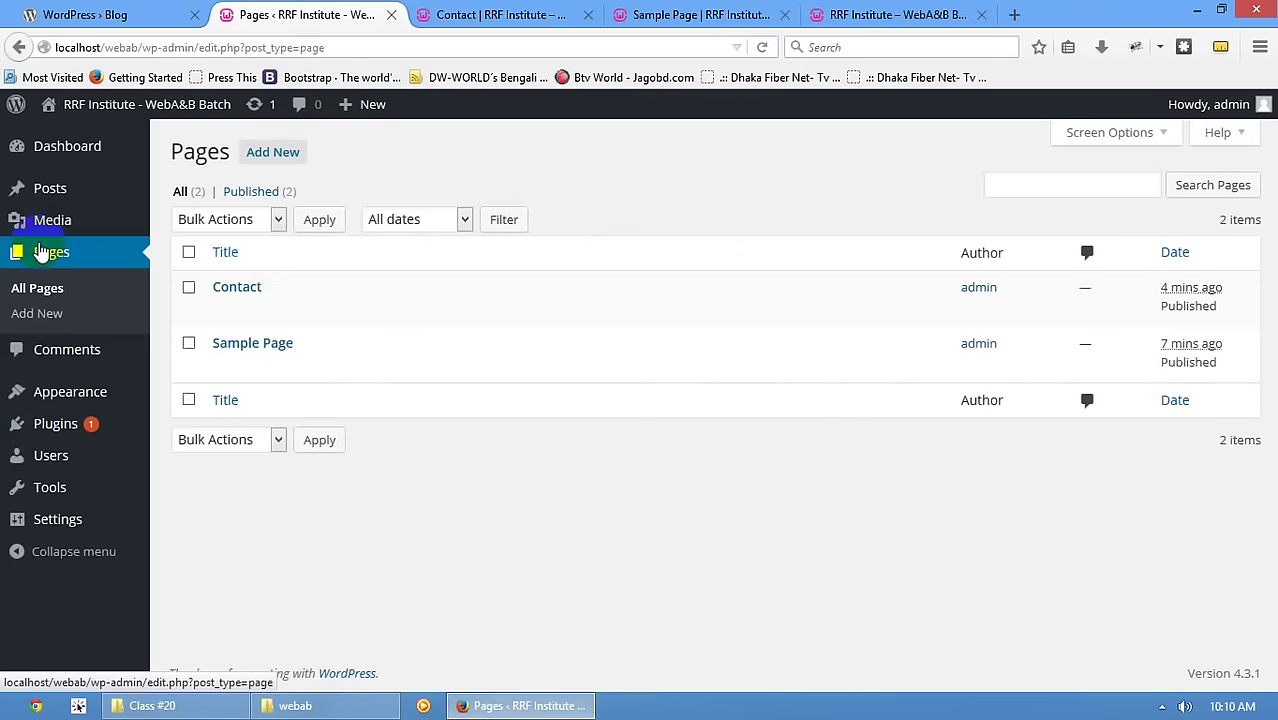
{"action": "left_click", "coordinate": [62, 366]}
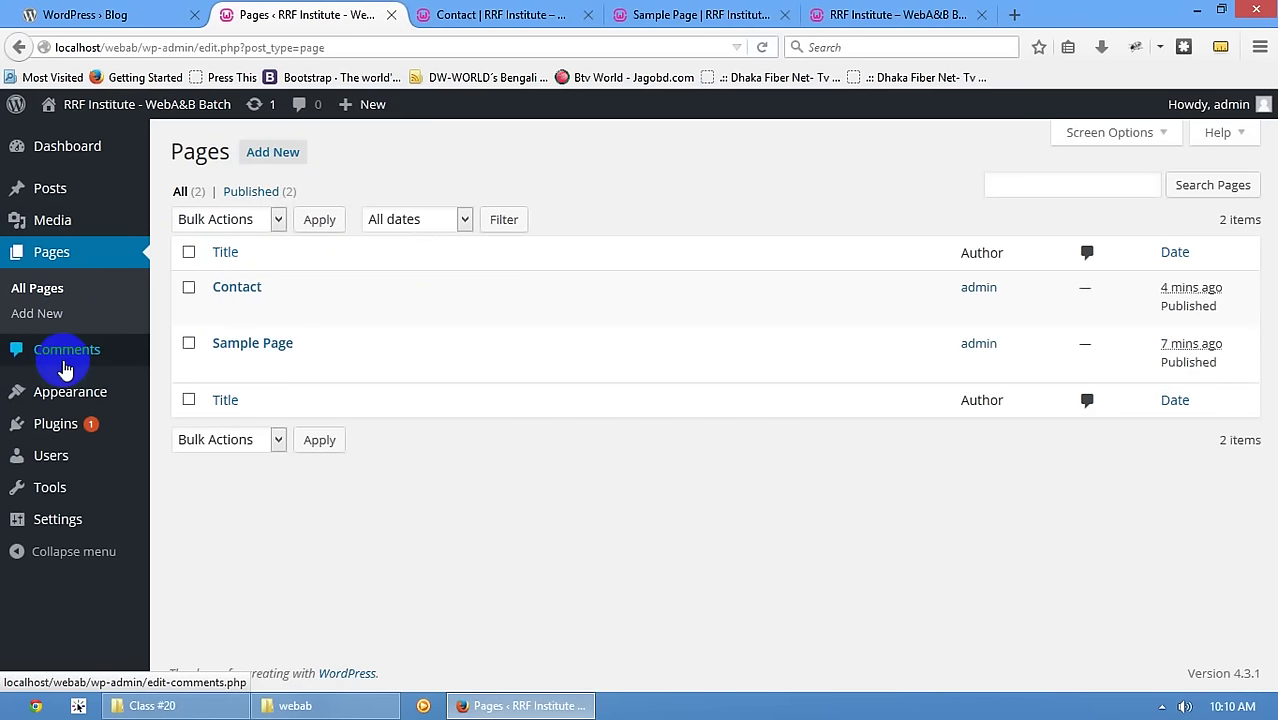
{"action": "mouse_move", "coordinate": [30, 194]}
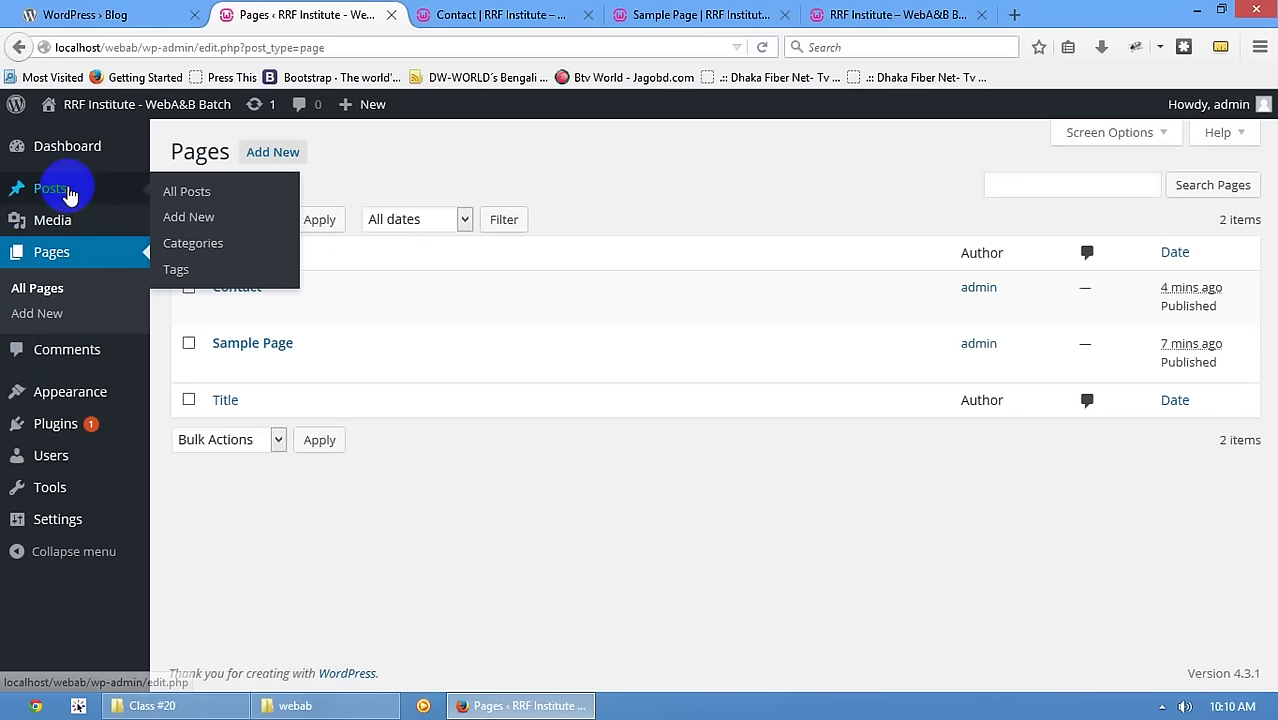
{"action": "left_click", "coordinate": [456, 14]}
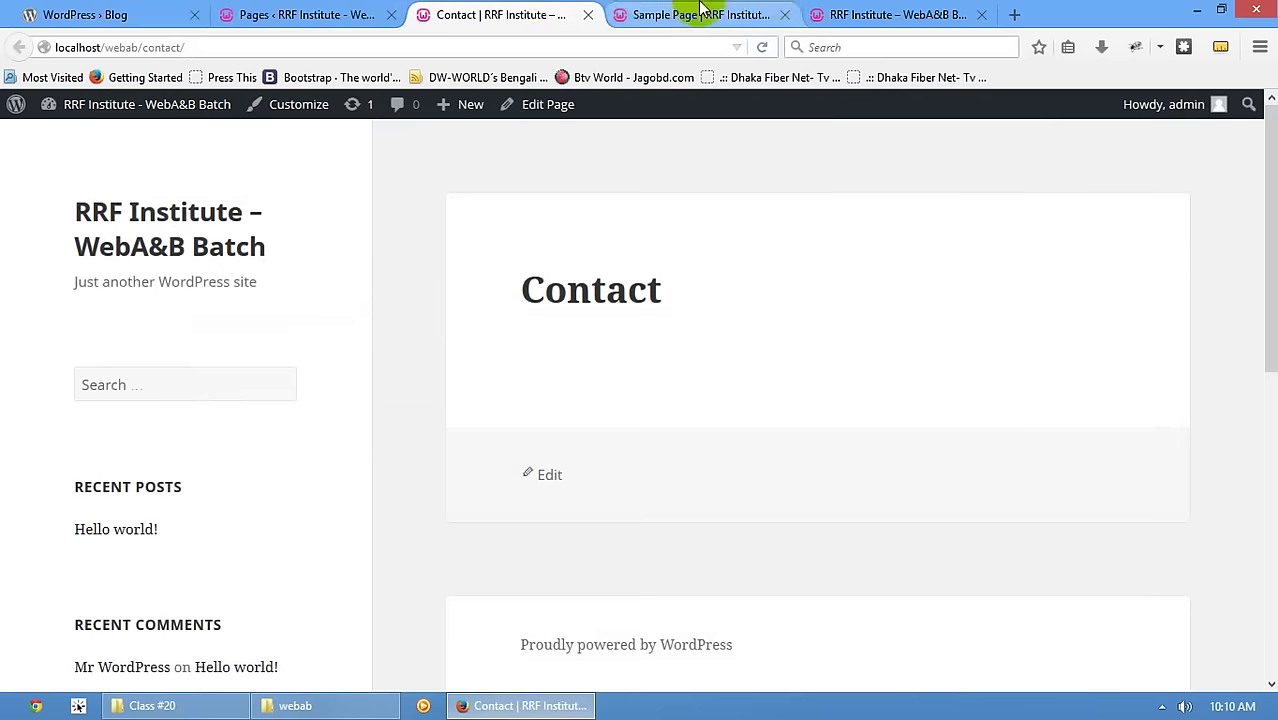
{"action": "left_click", "coordinate": [588, 14]}
{"action": "middle_click", "coordinate": [530, 14]}
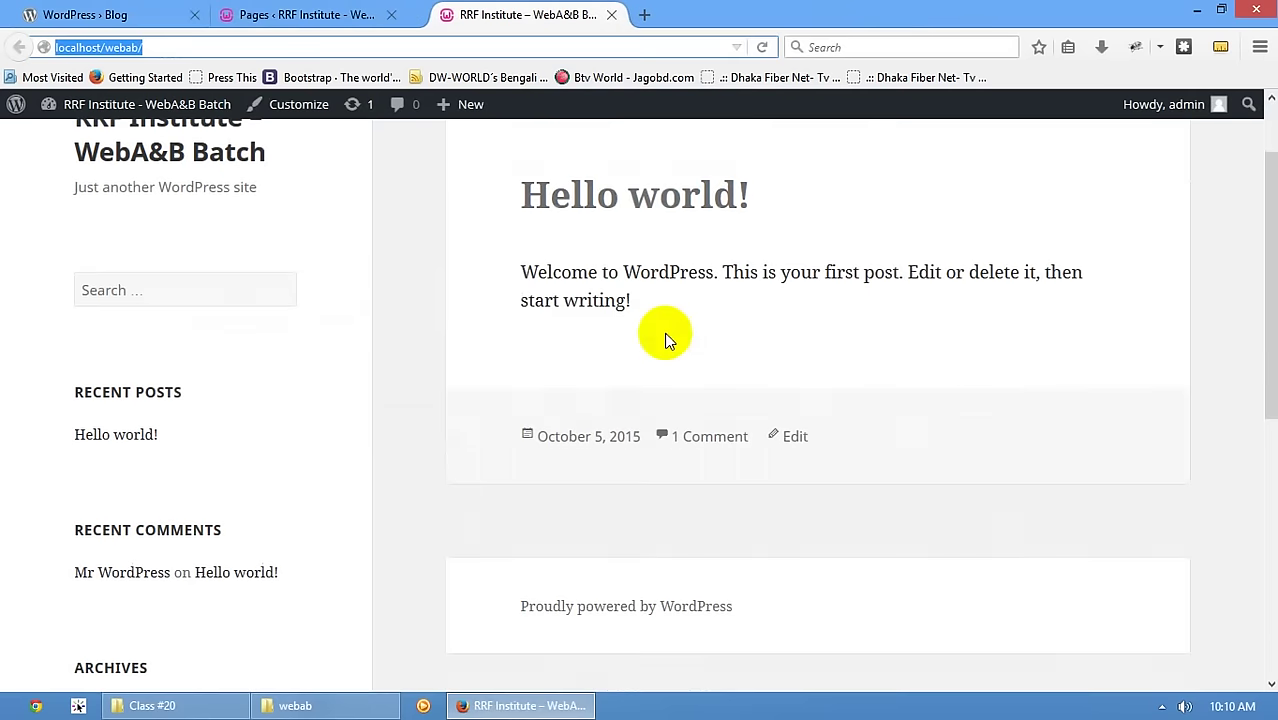
- Post a reply comment 'Hello' on the Hello world! post, then return to the Pages tab
{"action": "left_click", "coordinate": [722, 442]}
{"action": "scroll", "coordinate": [668, 476], "scroll_direction": "down", "scroll_amount": 7}
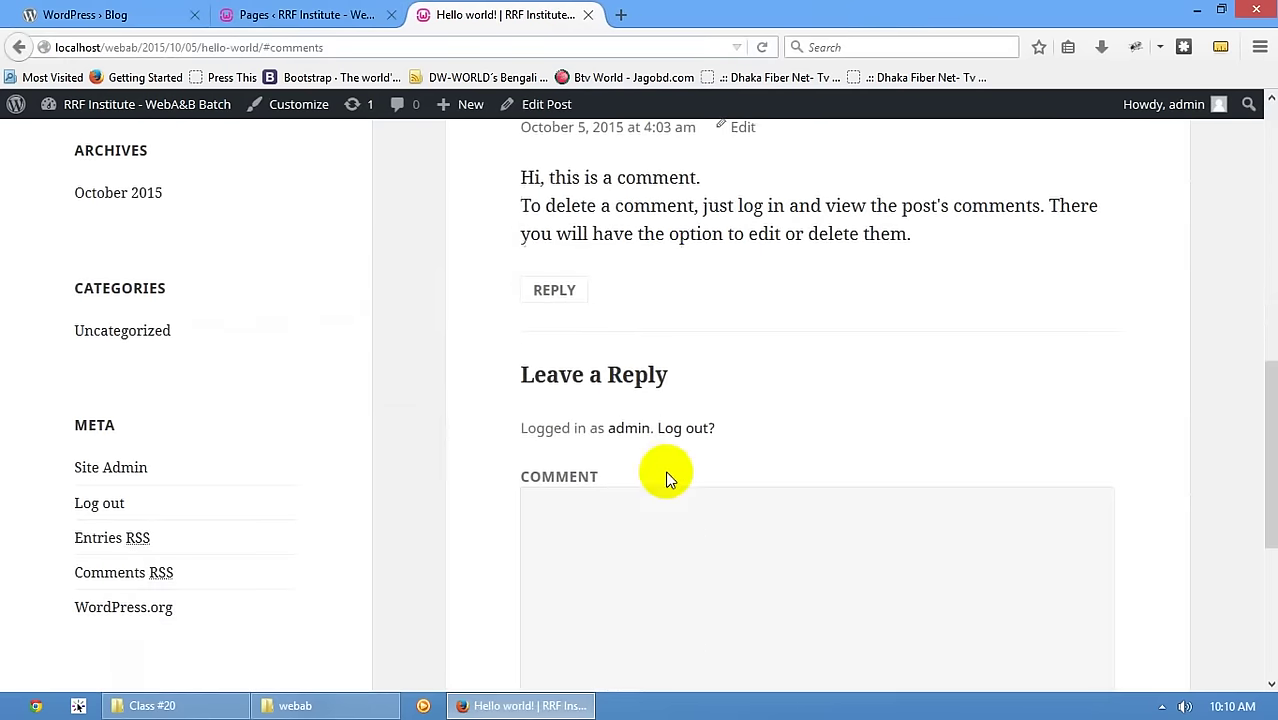
{"action": "scroll", "coordinate": [672, 460], "scroll_direction": "up", "scroll_amount": 5}
{"action": "scroll", "coordinate": [670, 445], "scroll_direction": "down", "scroll_amount": 3}
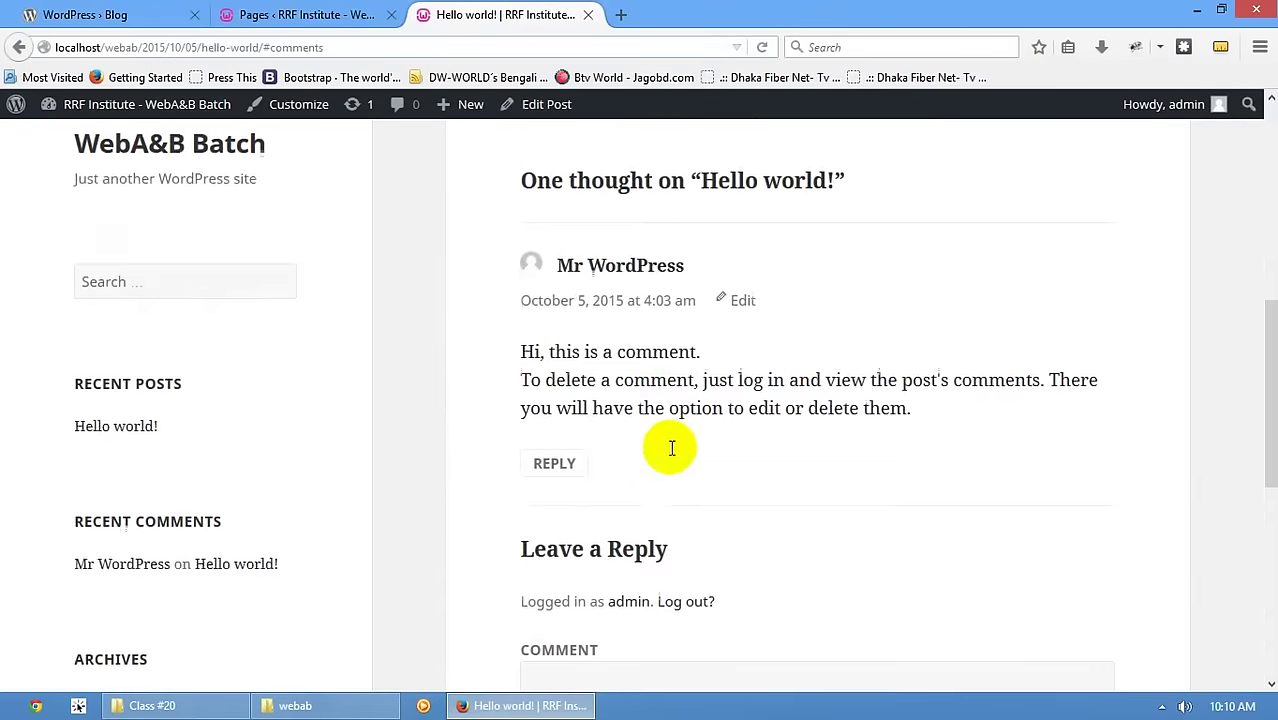
{"action": "scroll", "coordinate": [585, 250], "scroll_direction": "up", "scroll_amount": 2}
{"action": "scroll", "coordinate": [581, 437], "scroll_direction": "up", "scroll_amount": 1}
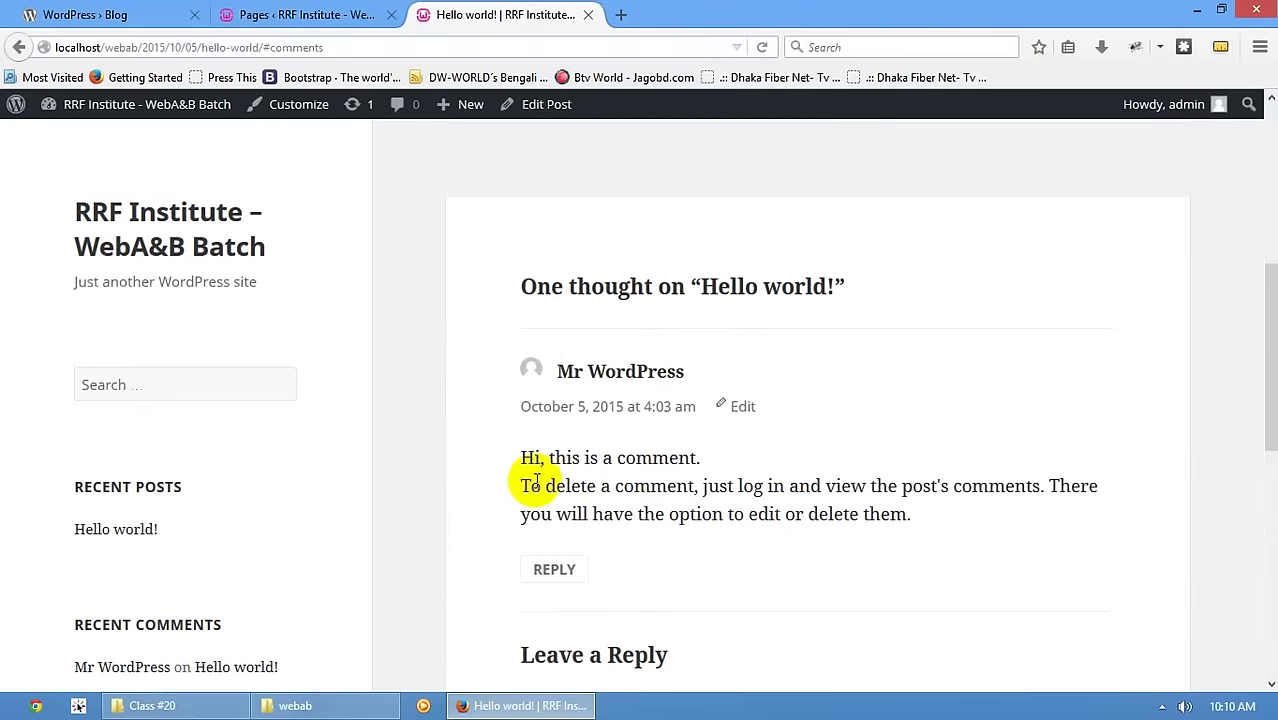
{"action": "scroll", "coordinate": [583, 593], "scroll_direction": "down", "scroll_amount": 3}
{"action": "scroll", "coordinate": [603, 612], "scroll_direction": "down", "scroll_amount": 4}
{"action": "left_click", "coordinate": [599, 502]}
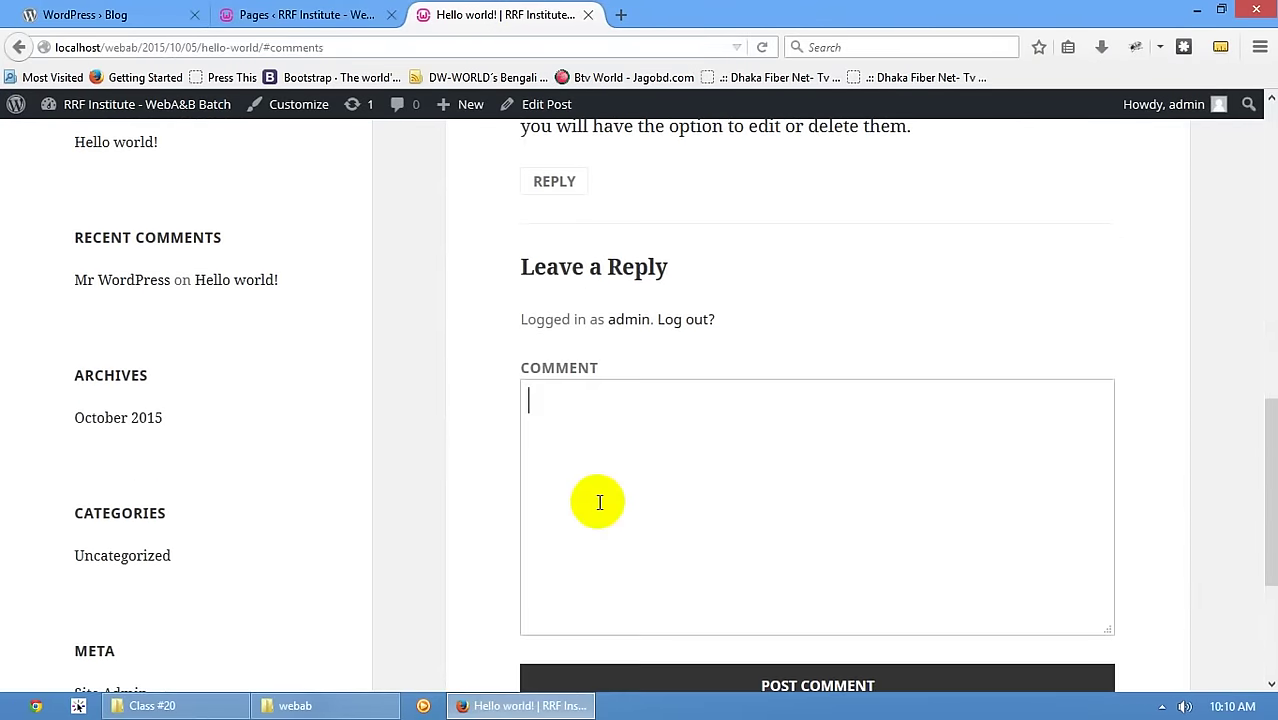
{"action": "scroll", "coordinate": [600, 505], "scroll_direction": "down", "scroll_amount": 3}
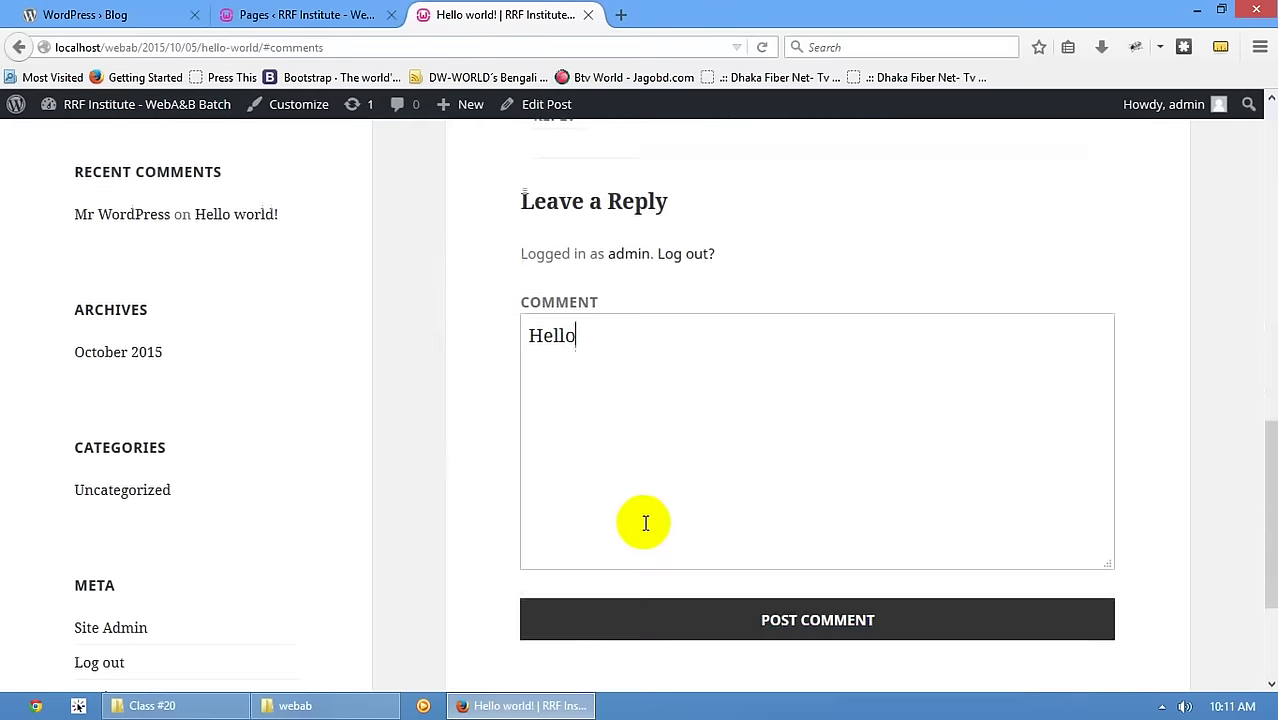
{"action": "left_click", "coordinate": [670, 560]}
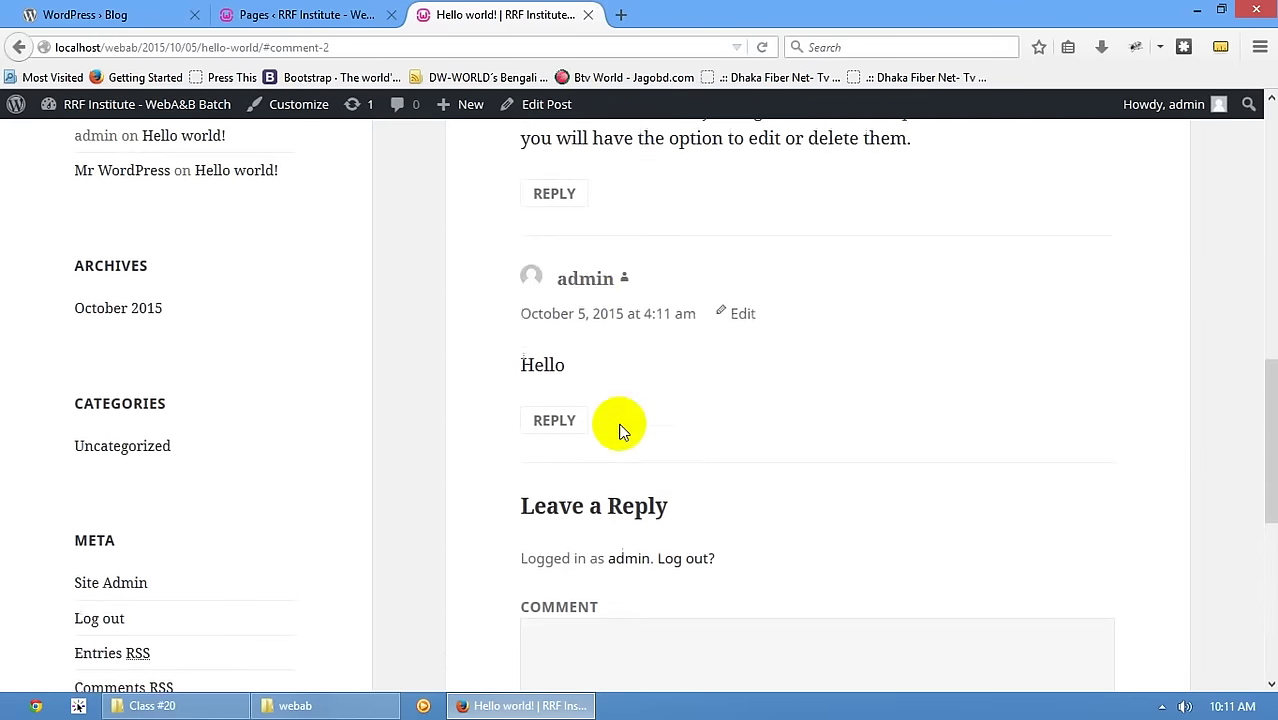
{"action": "scroll", "coordinate": [400, 235], "scroll_direction": "up", "scroll_amount": 2}
{"action": "left_click", "coordinate": [300, 14]}
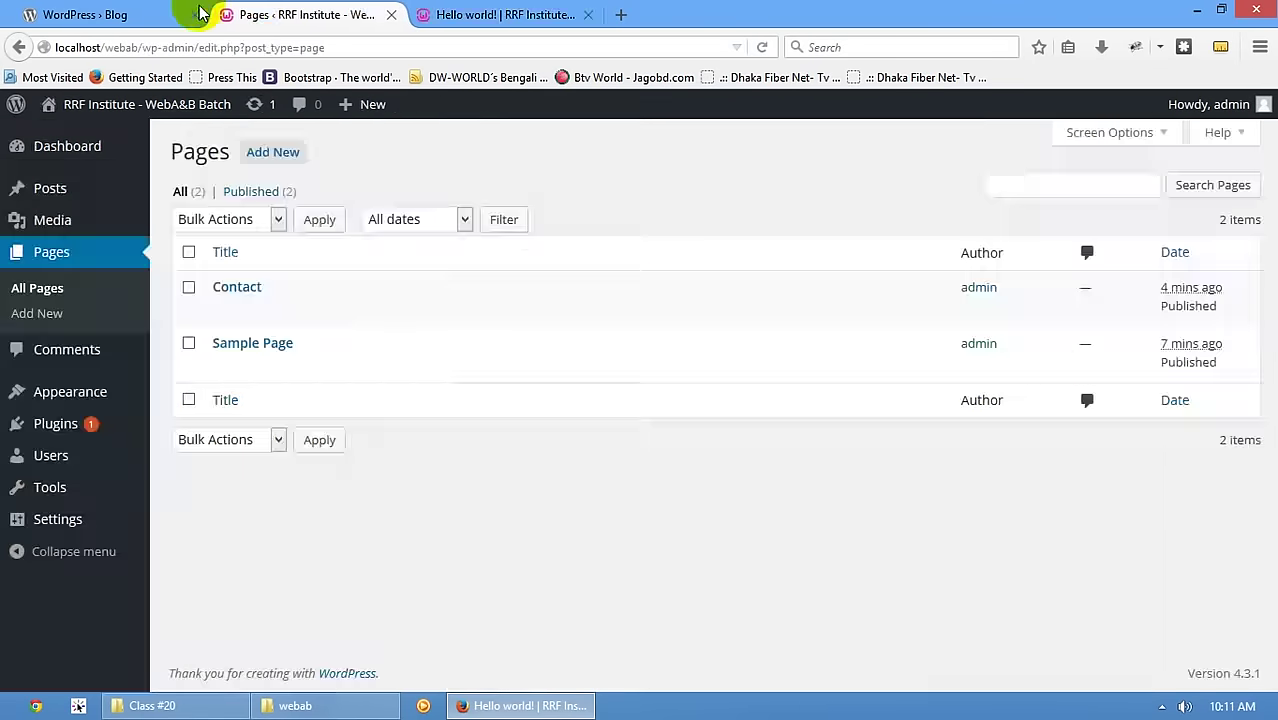
- Open the Comments admin screen listing the two comments on Hello world!
{"action": "left_click", "coordinate": [85, 14]}
{"action": "left_click", "coordinate": [300, 14]}
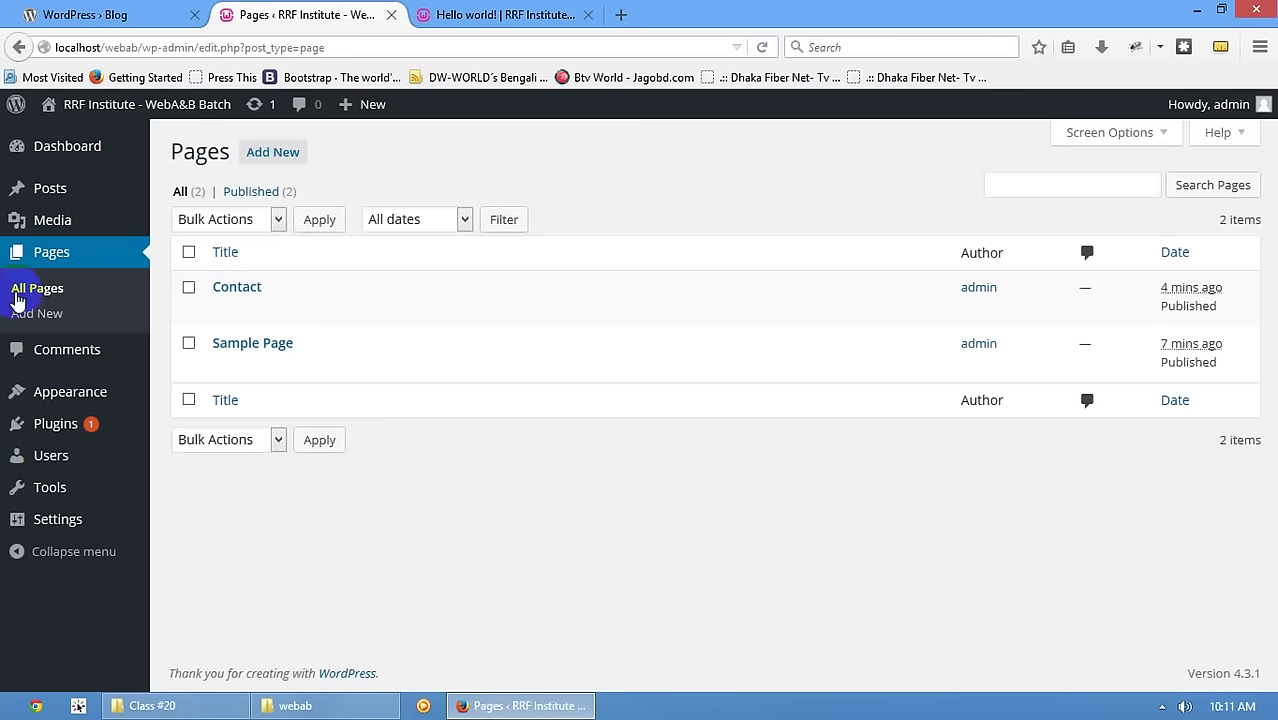
{"action": "left_click", "coordinate": [62, 349]}
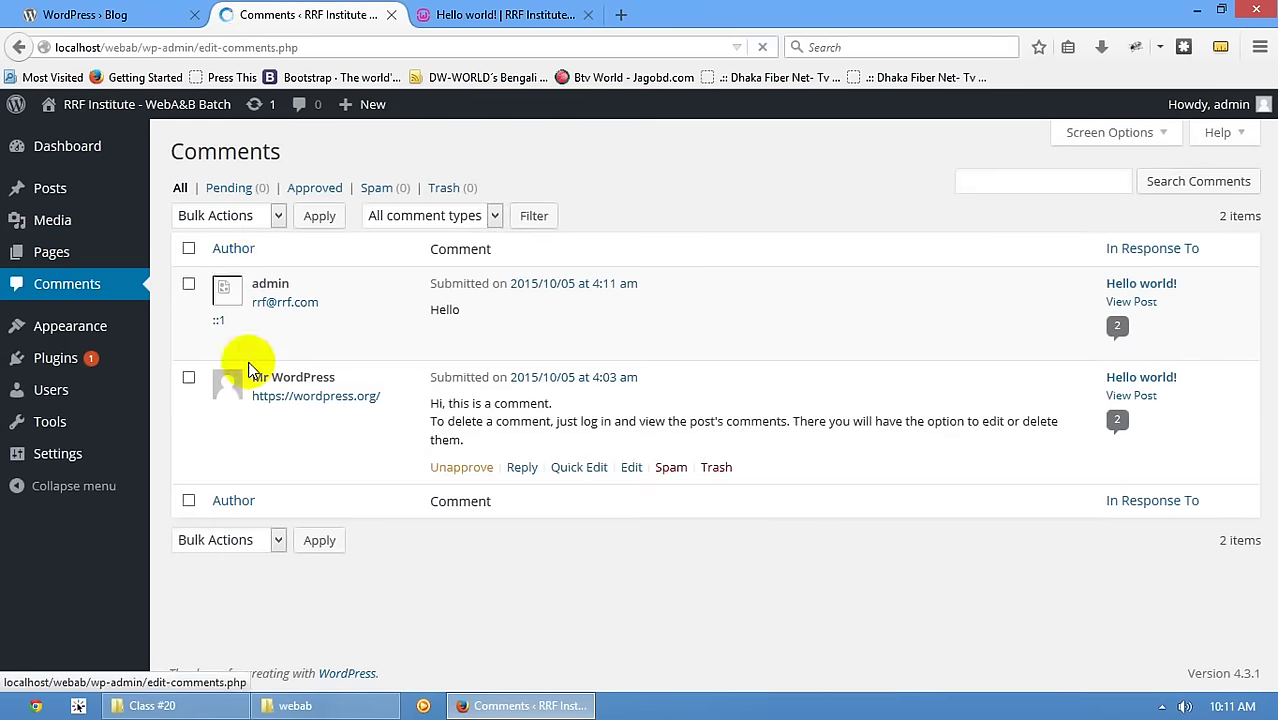
{"action": "mouse_move", "coordinate": [414, 314]}
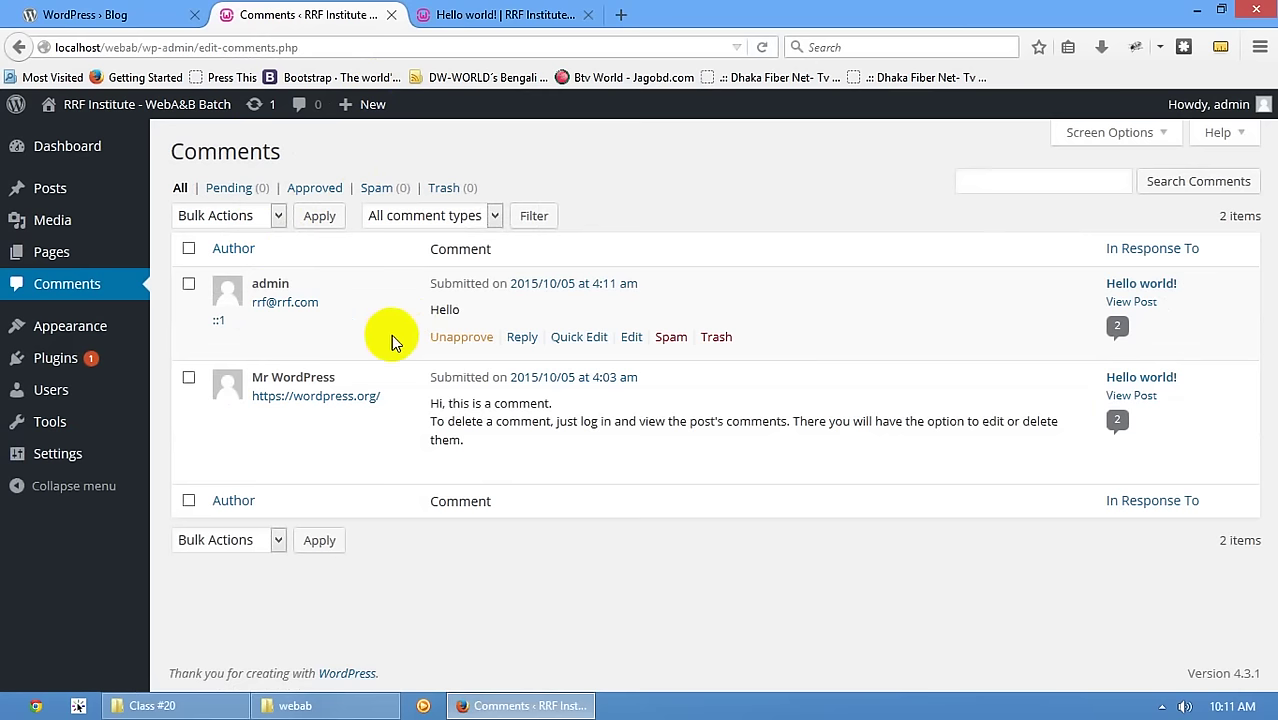
{"action": "mouse_move", "coordinate": [545, 421]}
{"action": "mouse_move", "coordinate": [358, 425]}
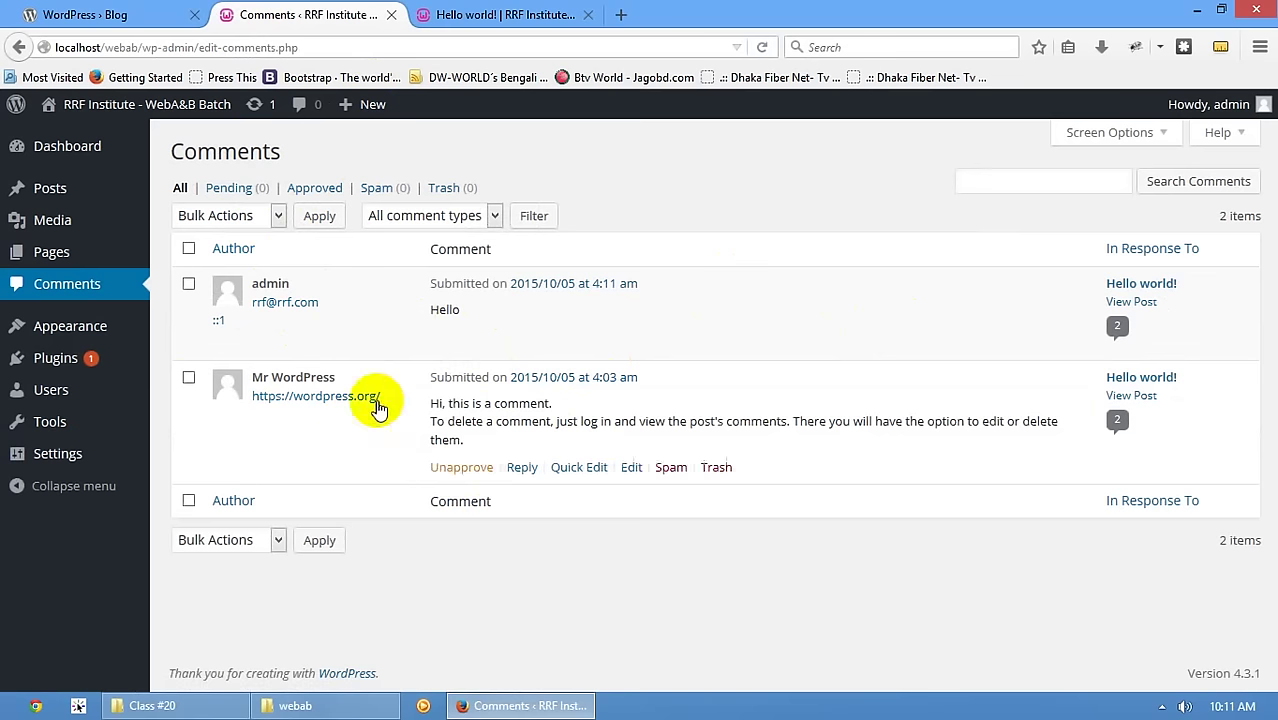
{"action": "mouse_move", "coordinate": [448, 334]}
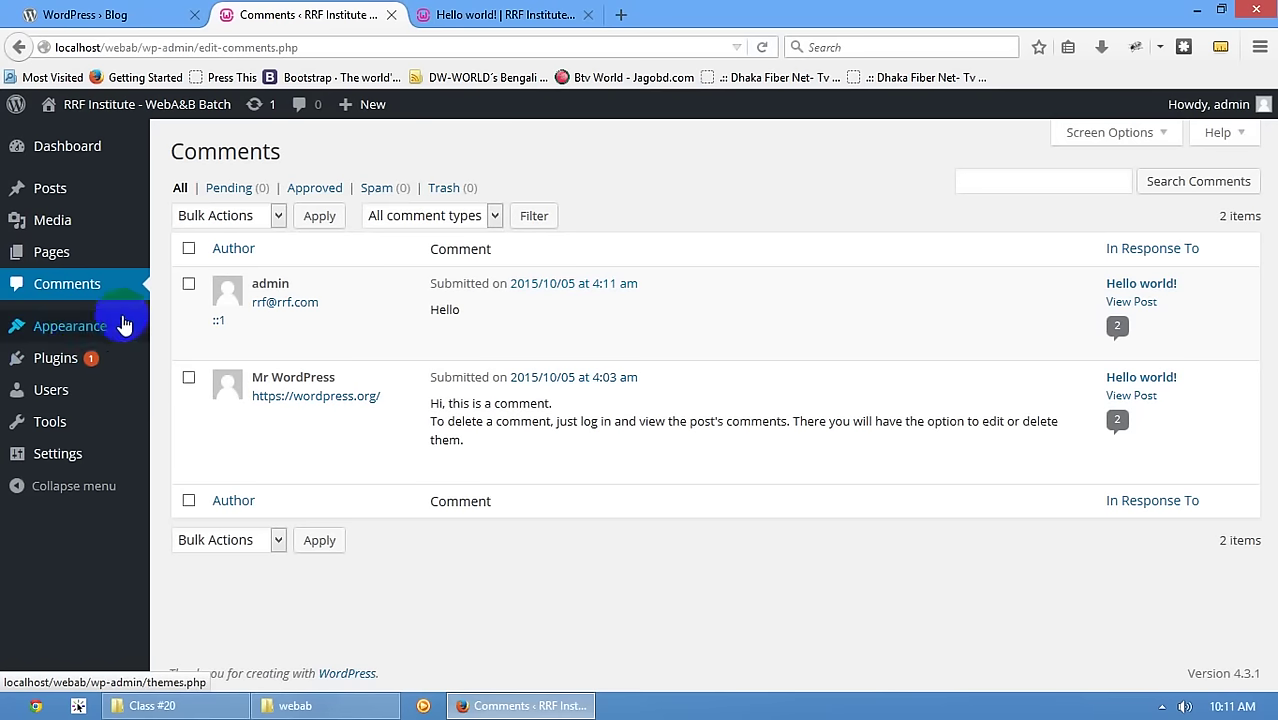
{"action": "mouse_move", "coordinate": [84, 337]}
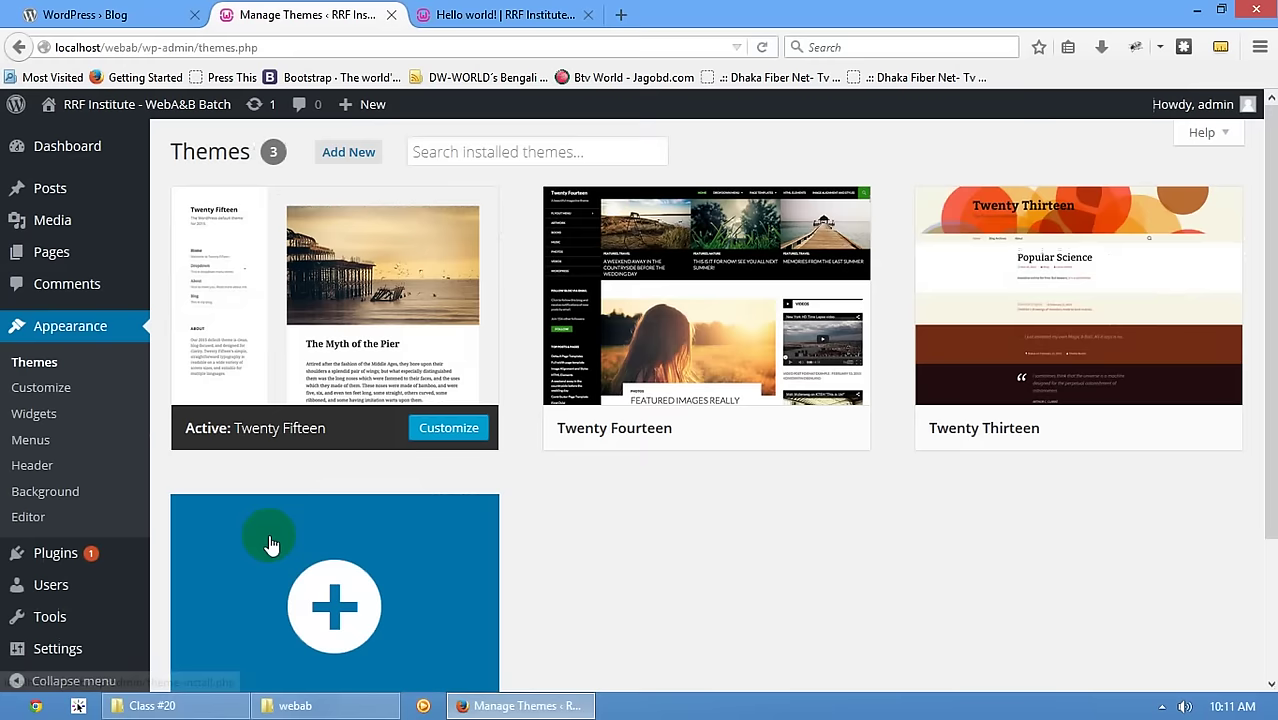
- Activate the Twenty Fourteen theme on the Themes screen, replacing Twenty Fifteen
{"action": "scroll", "coordinate": [322, 491], "scroll_direction": "down", "scroll_amount": 2}
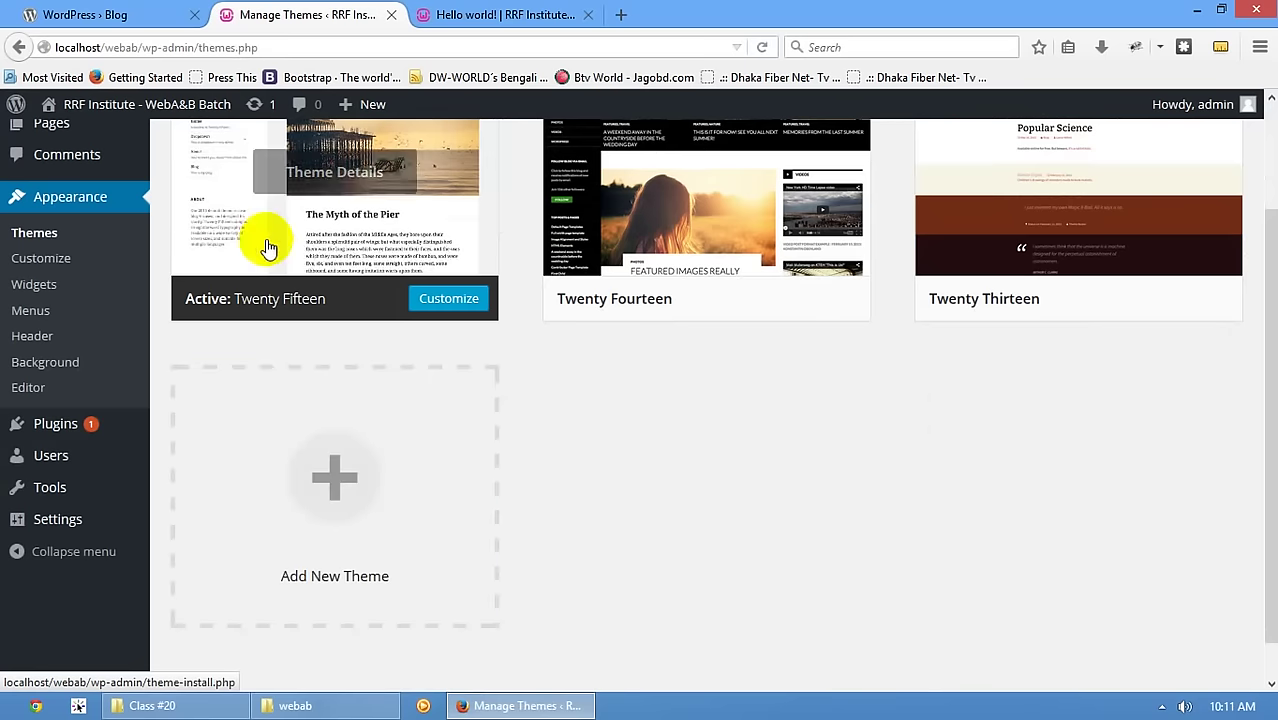
{"action": "scroll", "coordinate": [63, 340], "scroll_direction": "up", "scroll_amount": 2}
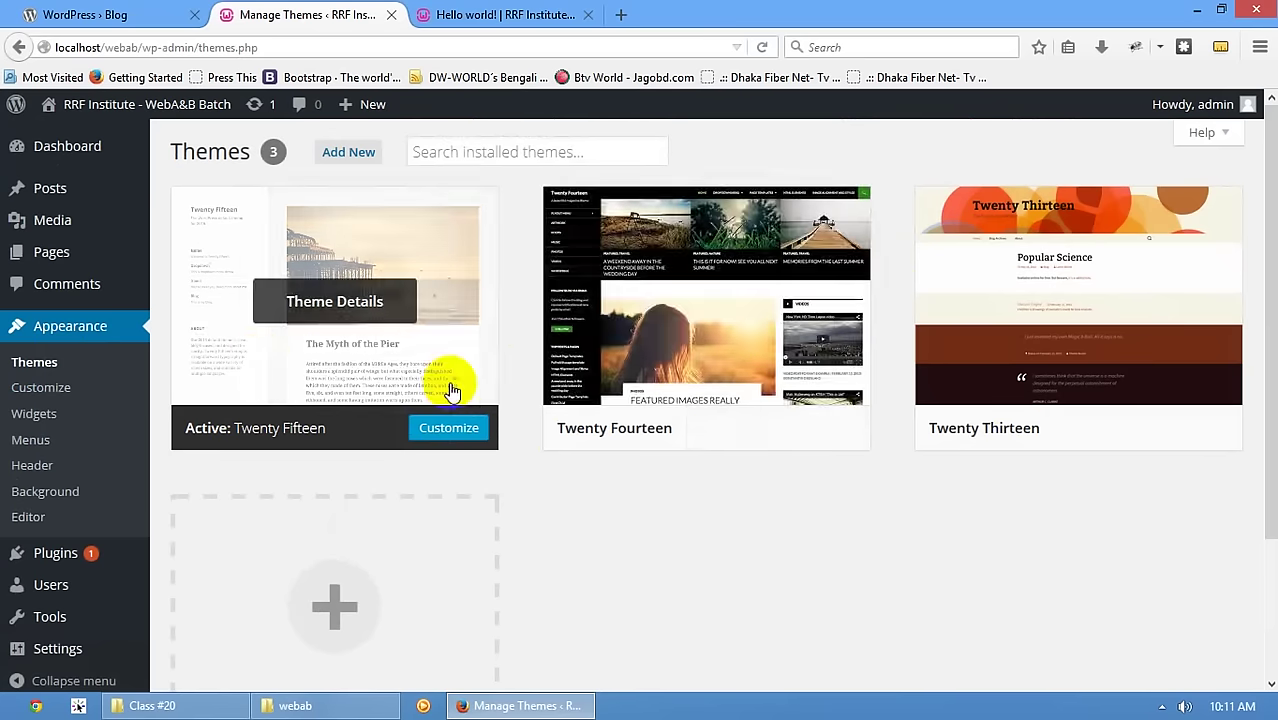
{"action": "left_click", "coordinate": [729, 428]}
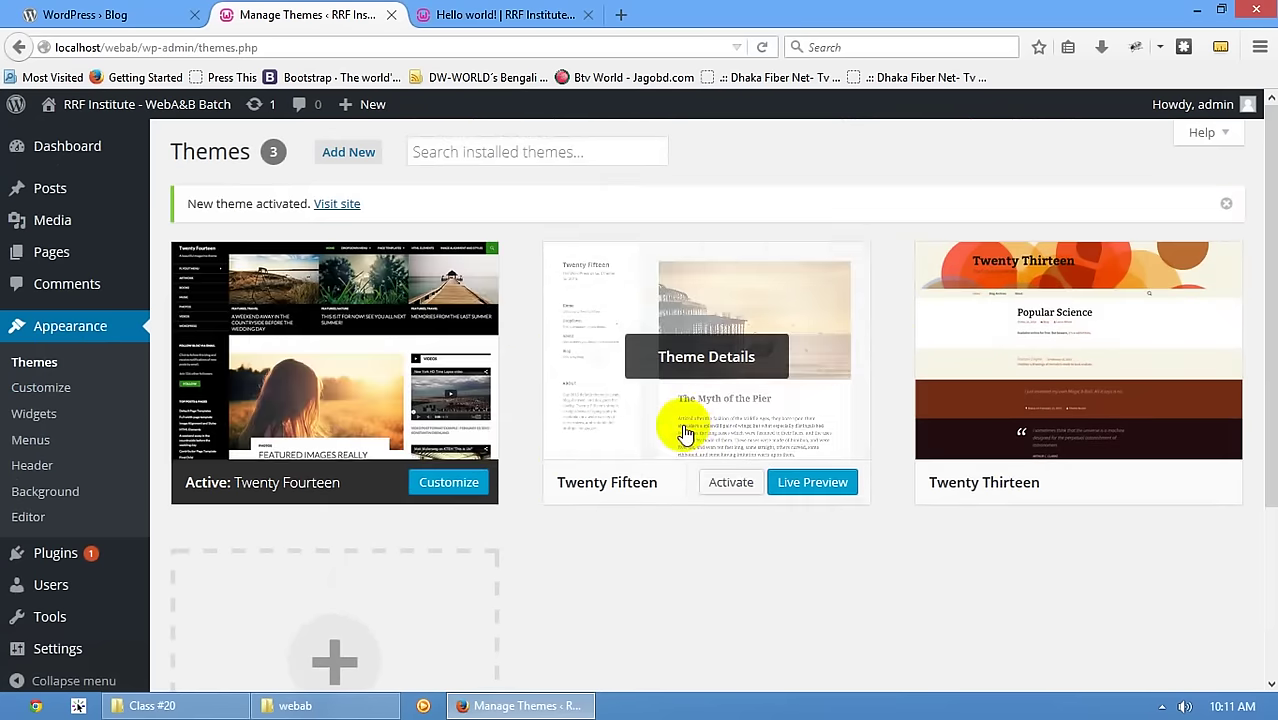
{"action": "left_click", "coordinate": [440, 14]}
{"action": "left_click", "coordinate": [416, 47]}
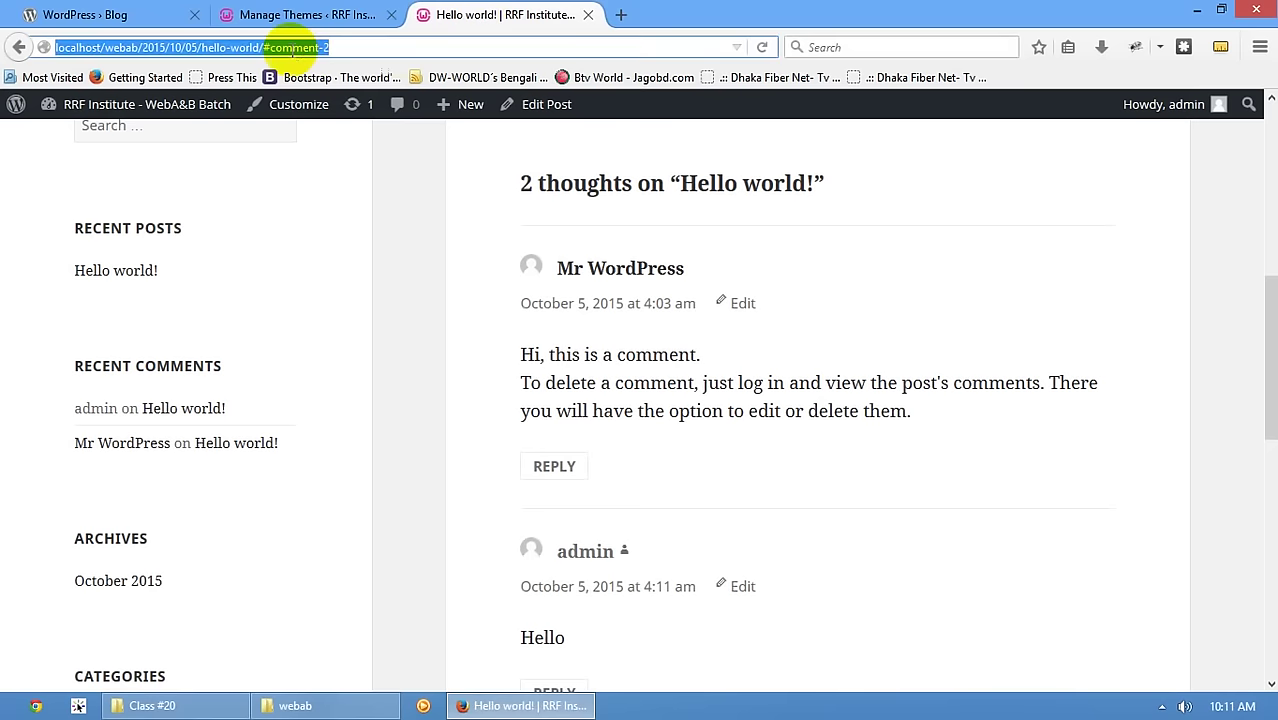
{"action": "left_click", "coordinate": [199, 47]}
{"action": "scroll", "coordinate": [178, 142], "scroll_direction": "up", "scroll_amount": 10}
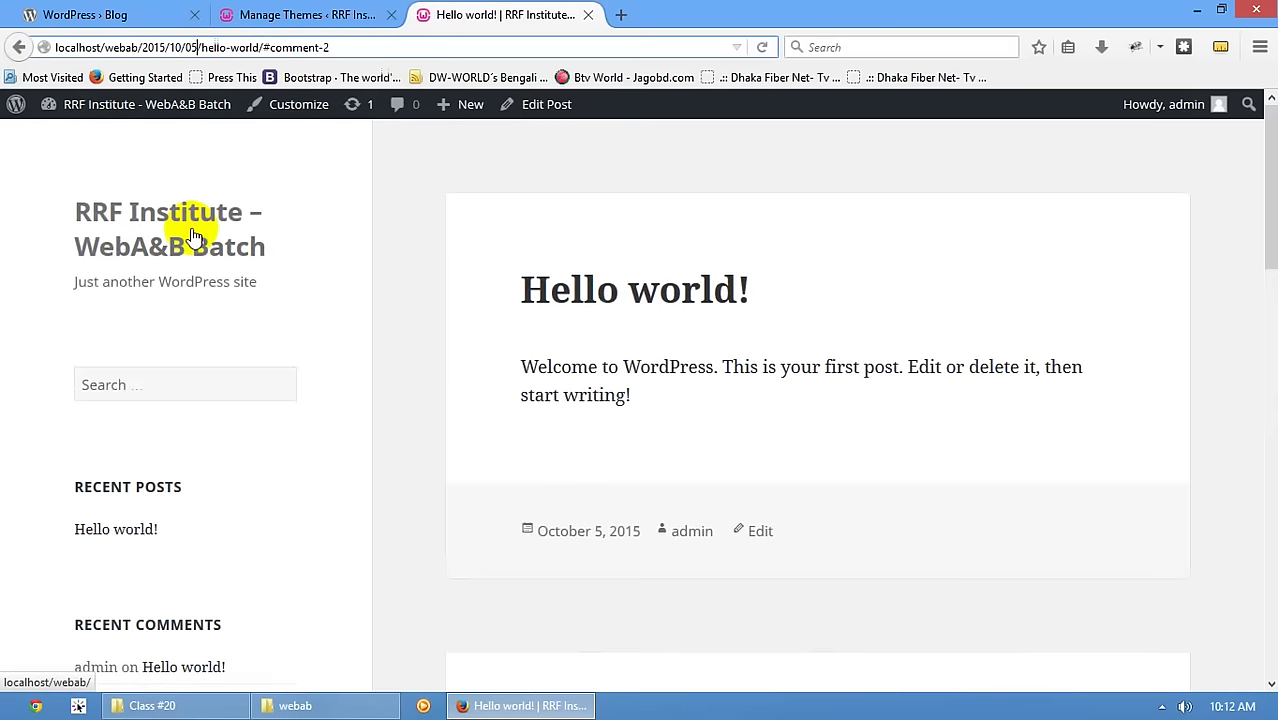
{"action": "left_click", "coordinate": [250, 224]}
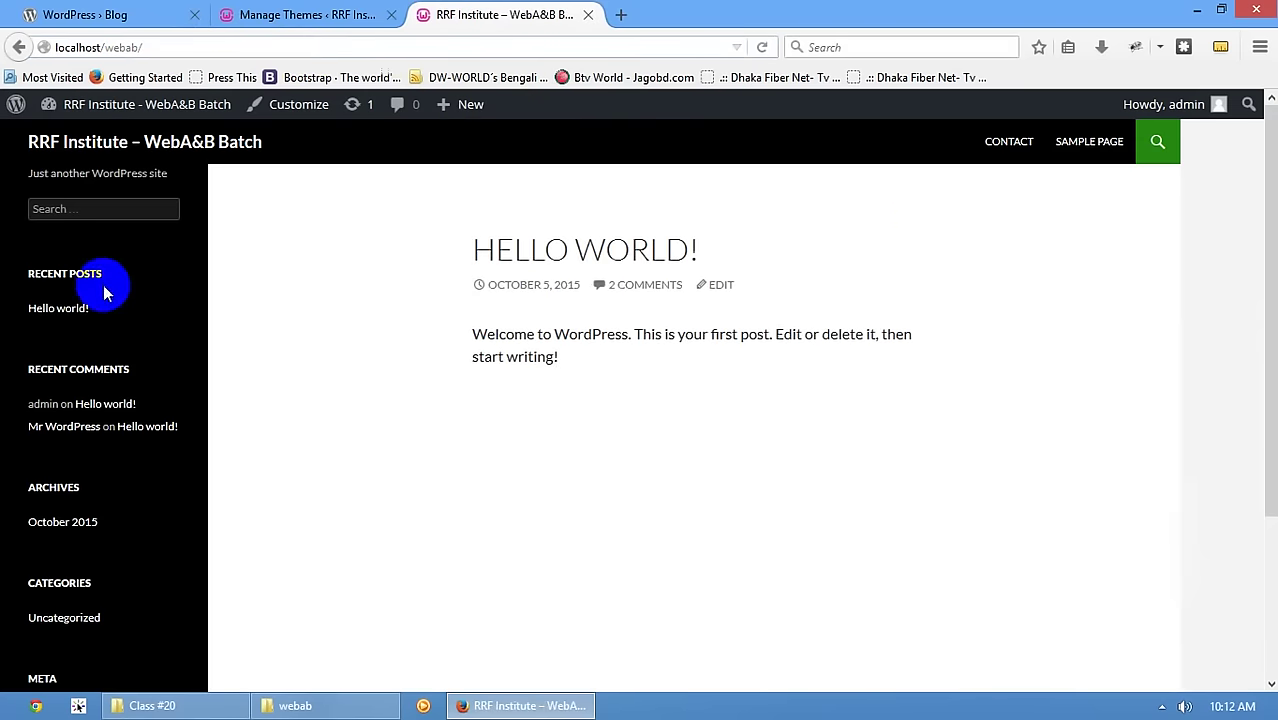
{"action": "scroll", "coordinate": [919, 220], "scroll_direction": "down", "scroll_amount": 5}
{"action": "scroll", "coordinate": [919, 220], "scroll_direction": "up", "scroll_amount": 5}
{"action": "left_click", "coordinate": [300, 14]}
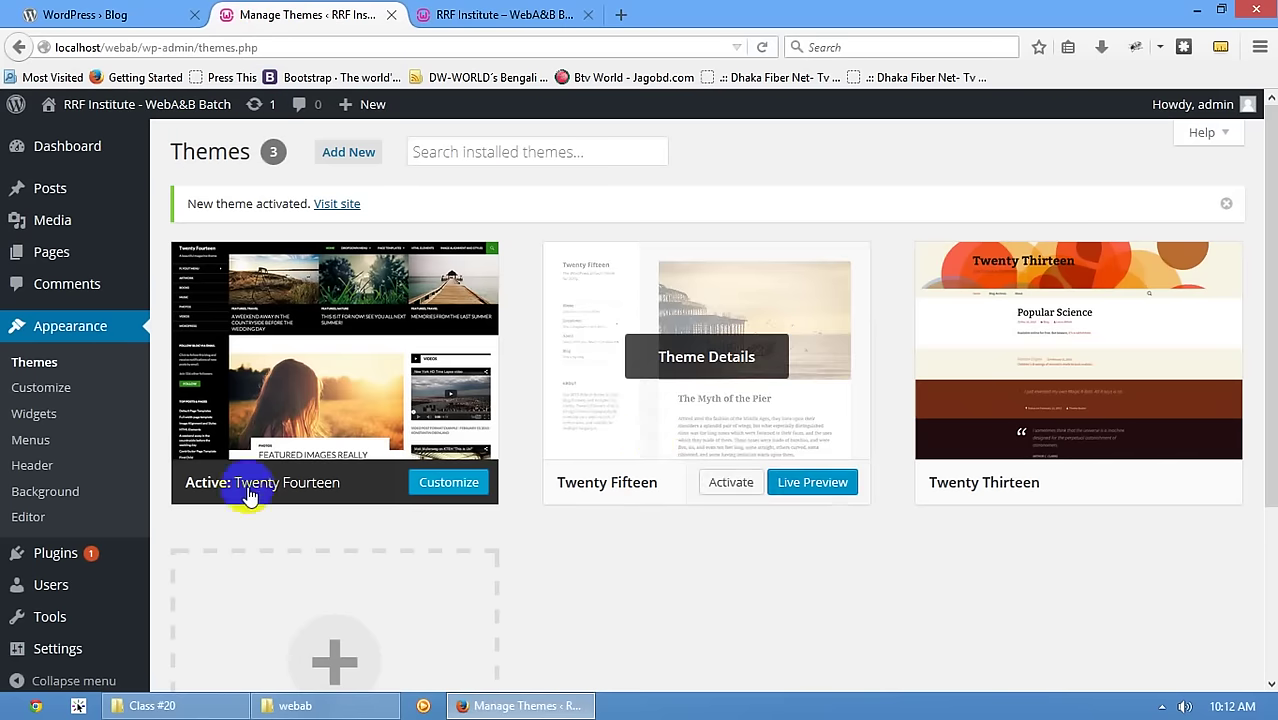
{"action": "left_click", "coordinate": [505, 14]}
{"action": "scroll", "coordinate": [358, 325], "scroll_direction": "down", "scroll_amount": 5}
{"action": "scroll", "coordinate": [495, 340], "scroll_direction": "up", "scroll_amount": 5}
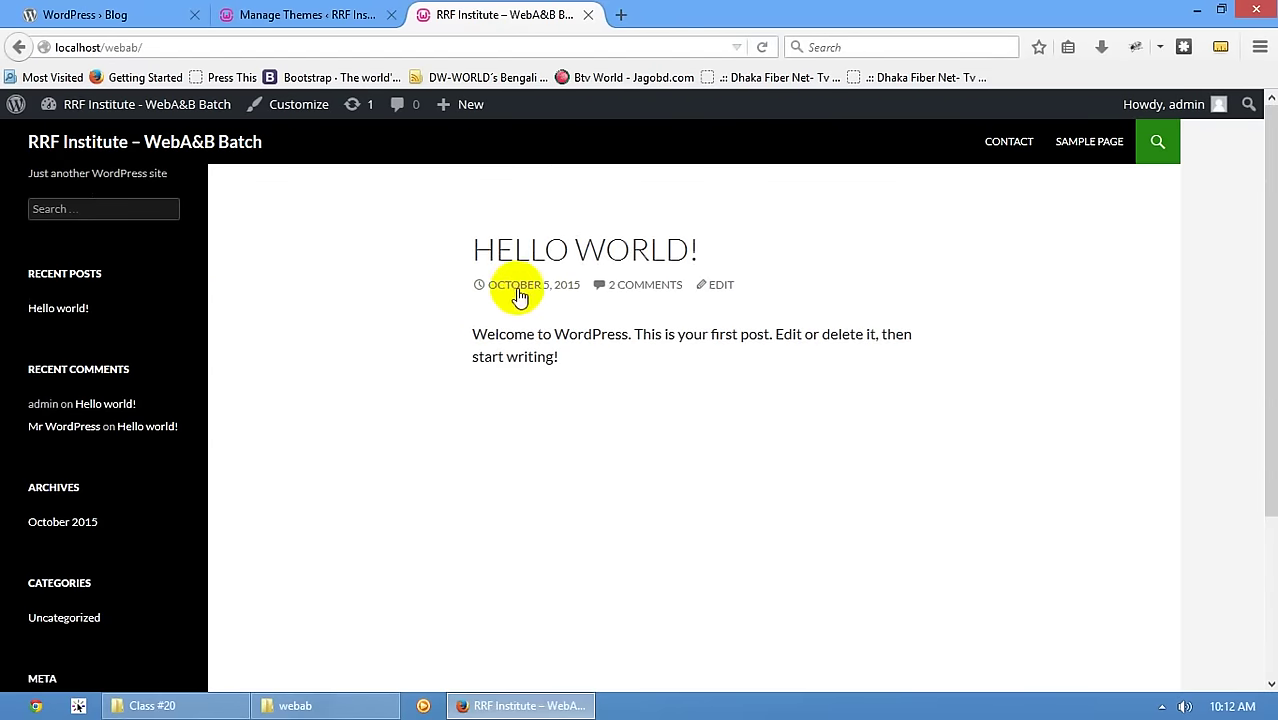
{"action": "left_click", "coordinate": [305, 14]}
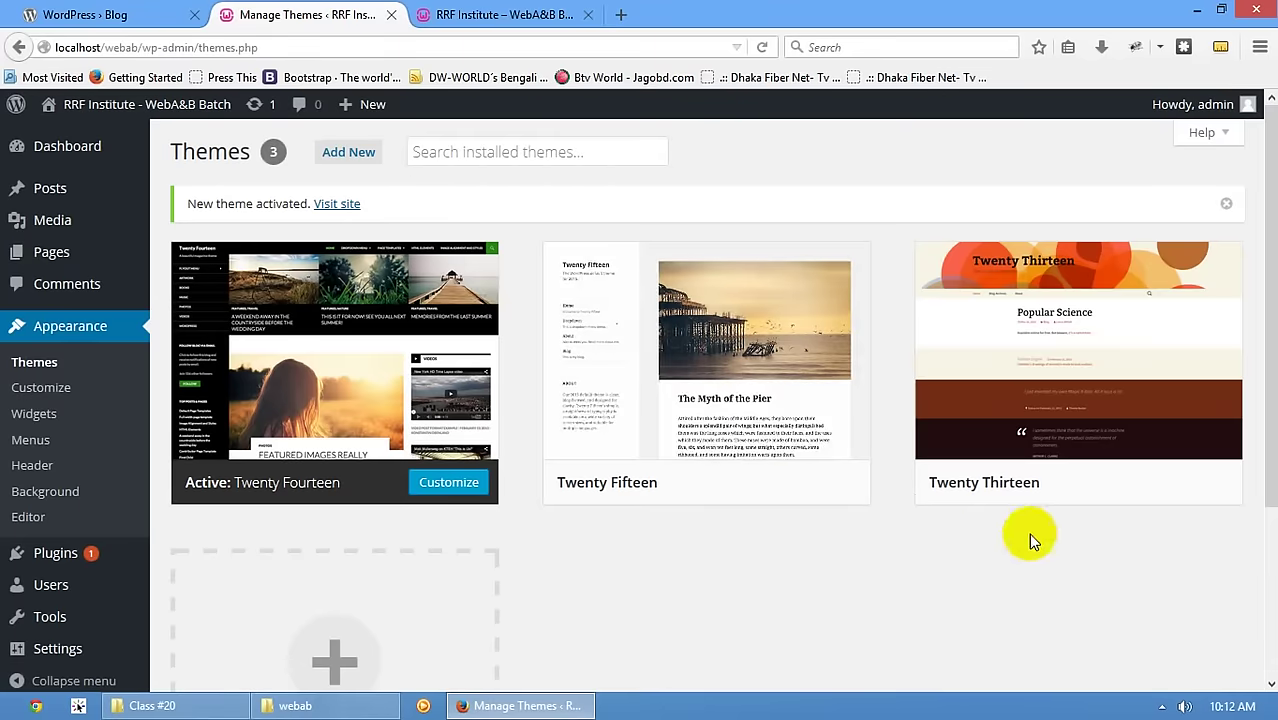
- Activate Twenty Thirteen and reload the live front page to see the new theme
{"action": "mouse_move", "coordinate": [1150, 491]}
{"action": "left_click", "coordinate": [1104, 485]}
{"action": "left_click", "coordinate": [483, 8]}
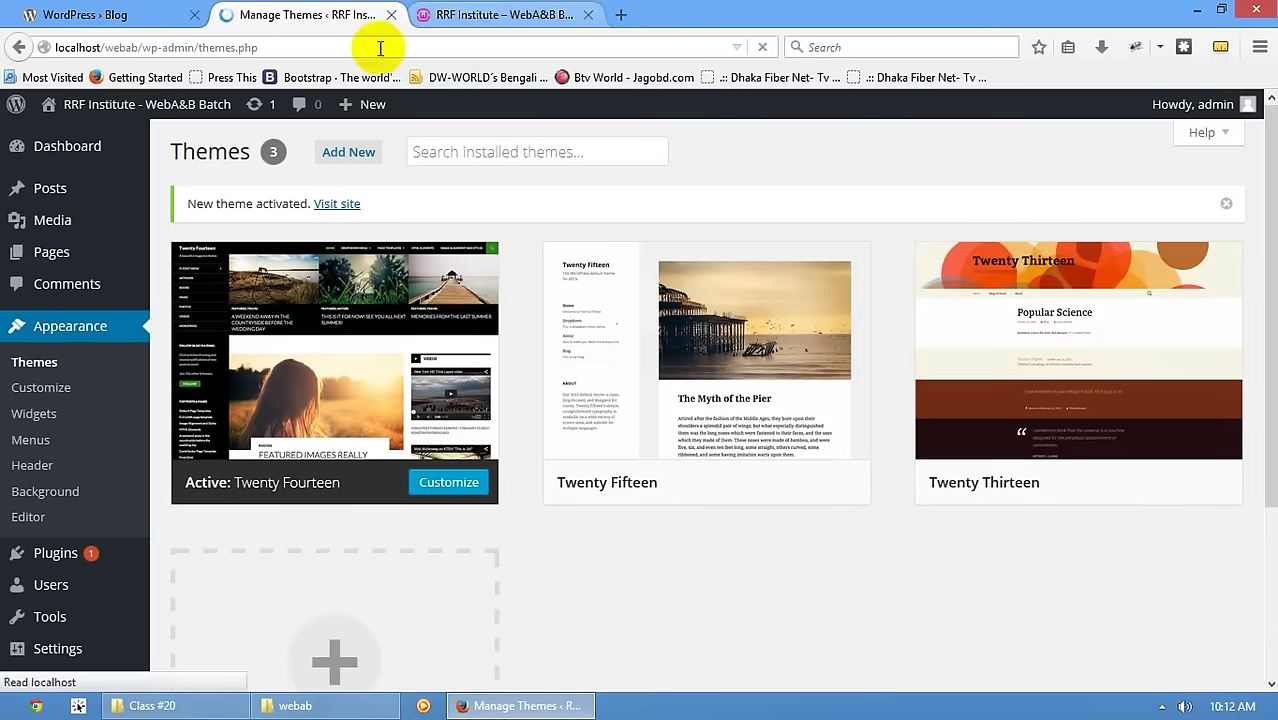
{"action": "left_click", "coordinate": [135, 150]}
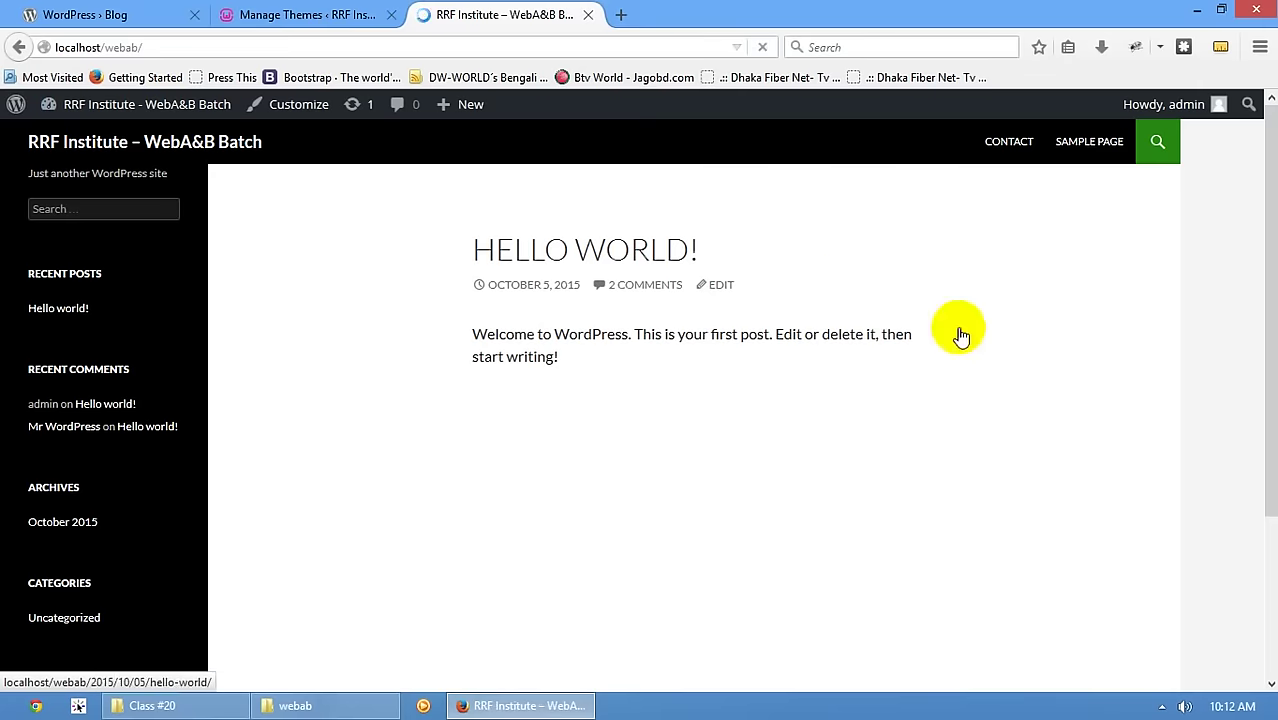
{"action": "scroll", "coordinate": [363, 371], "scroll_direction": "down", "scroll_amount": 5}
{"action": "scroll", "coordinate": [362, 371], "scroll_direction": "up", "scroll_amount": 5}
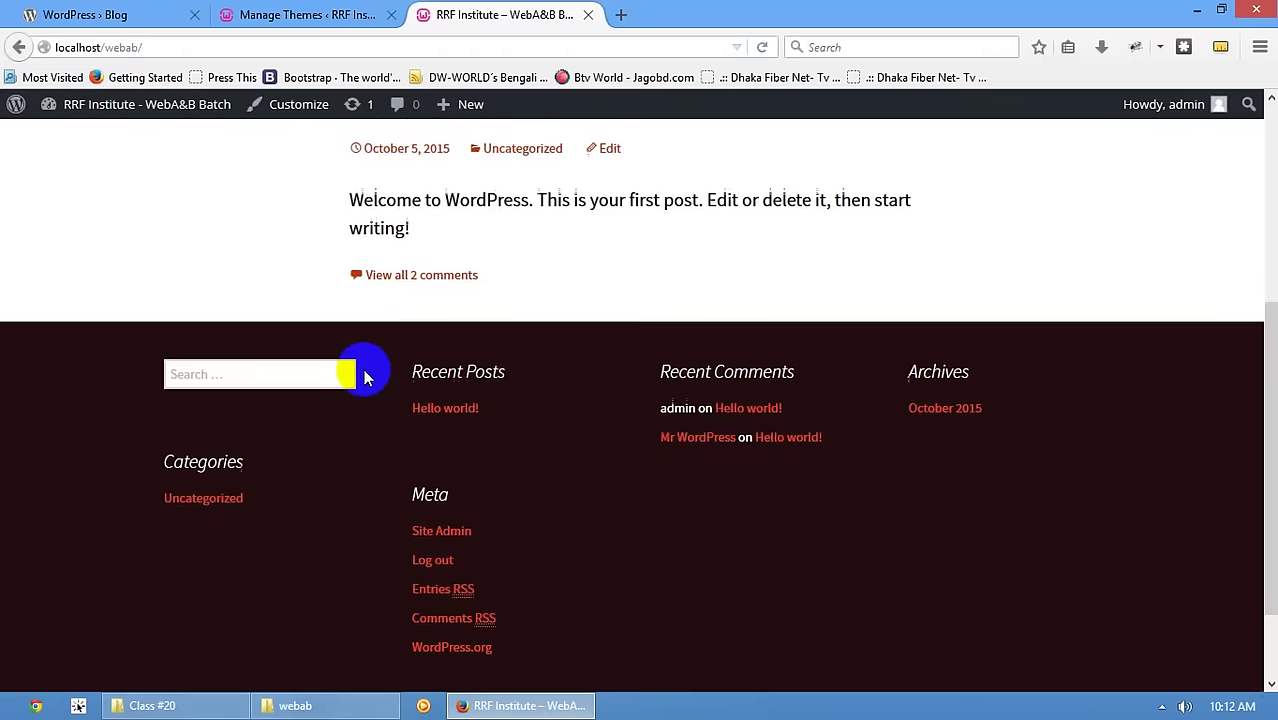
- Open the Add Themes page listing featured themes such as Shizzo, CW Magazine and Spot
{"action": "left_click", "coordinate": [290, 15]}
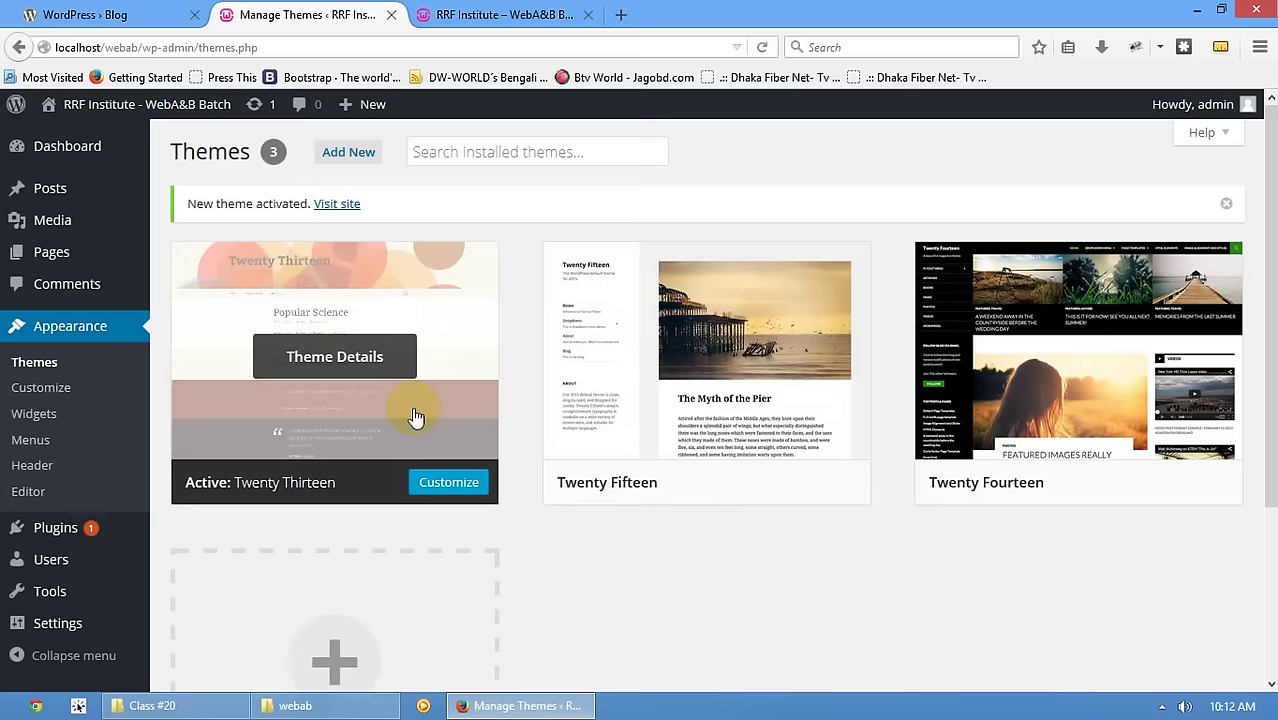
{"action": "left_click", "coordinate": [508, 14]}
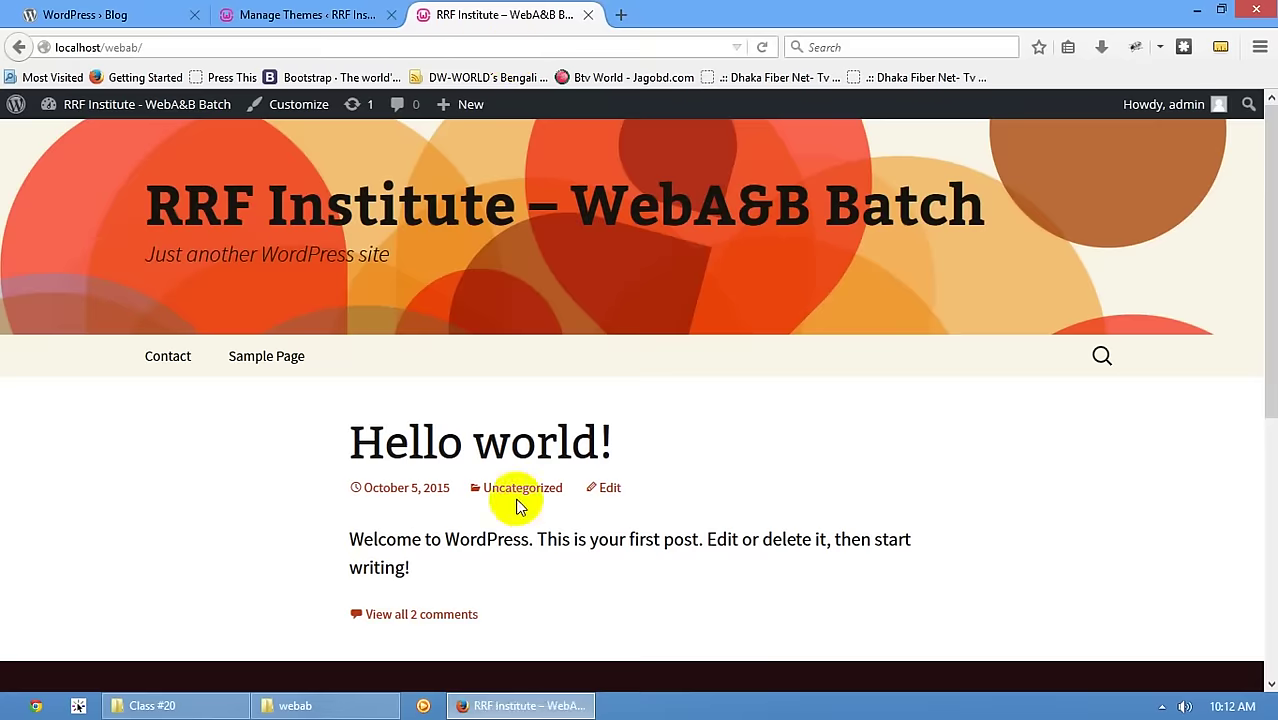
{"action": "scroll", "coordinate": [400, 400], "scroll_direction": "down", "scroll_amount": 5}
{"action": "left_click", "coordinate": [232, 14]}
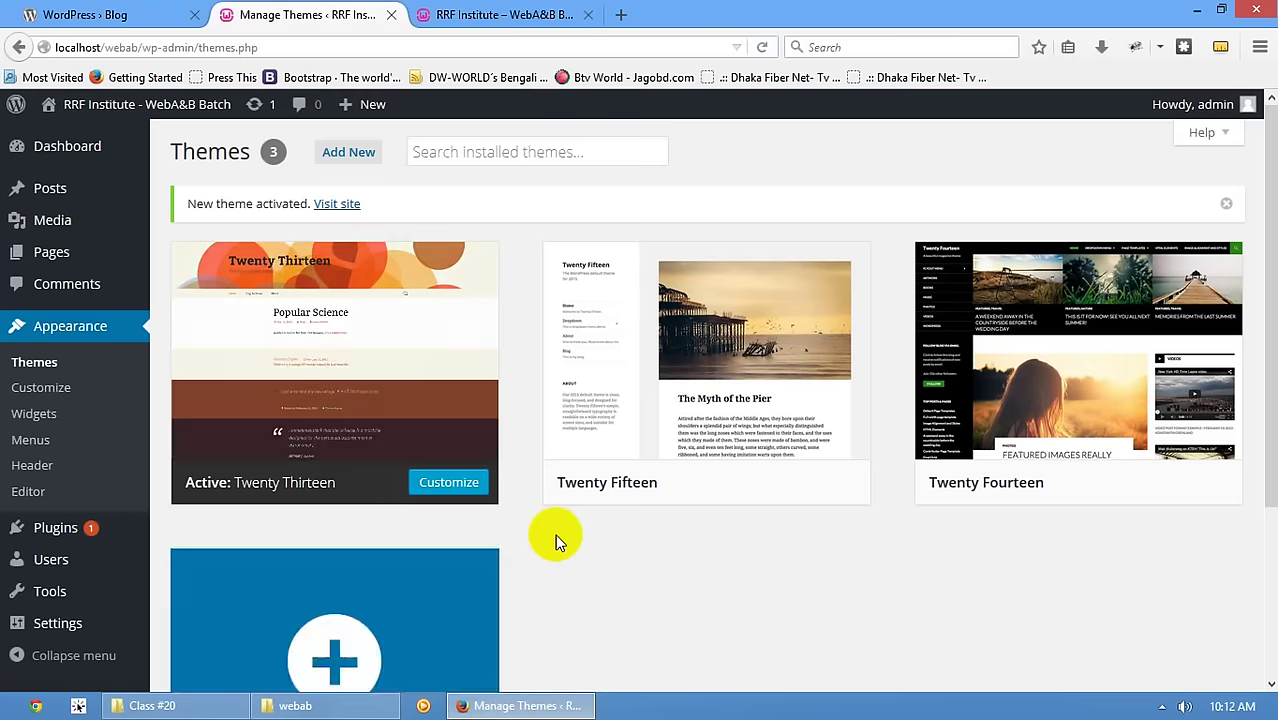
{"action": "left_click", "coordinate": [429, 152]}
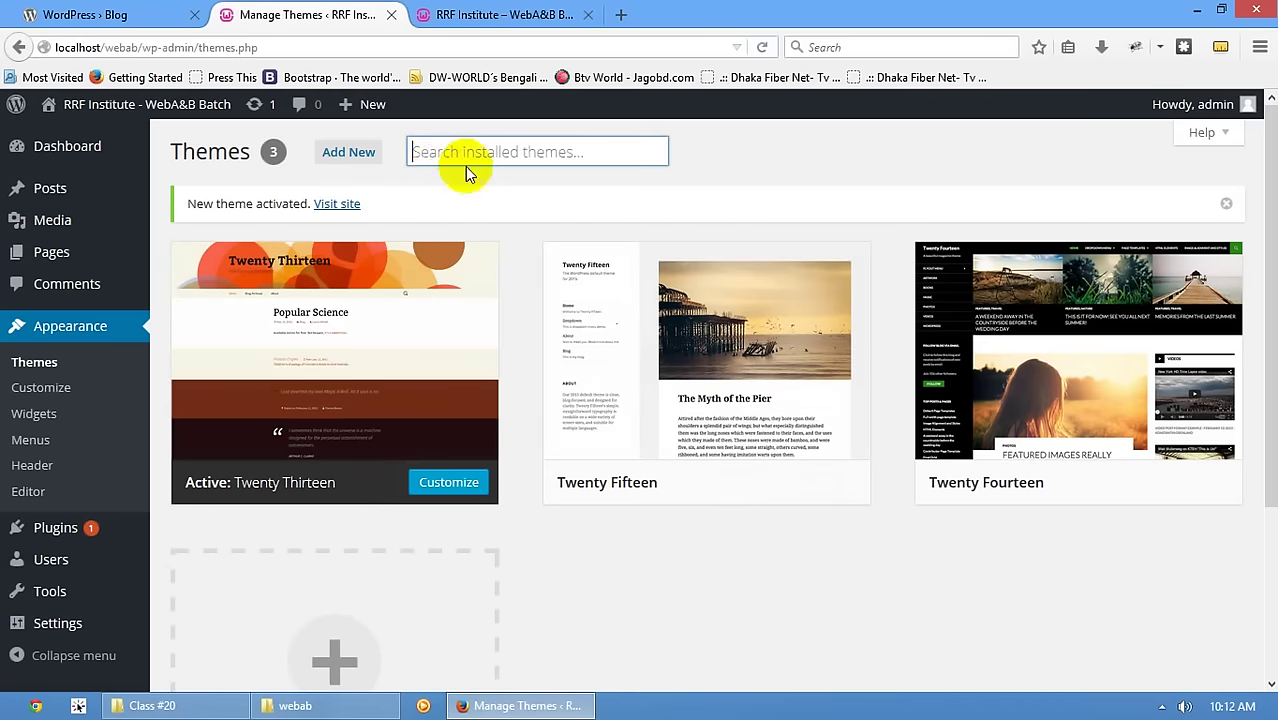
{"action": "left_click", "coordinate": [354, 155]}
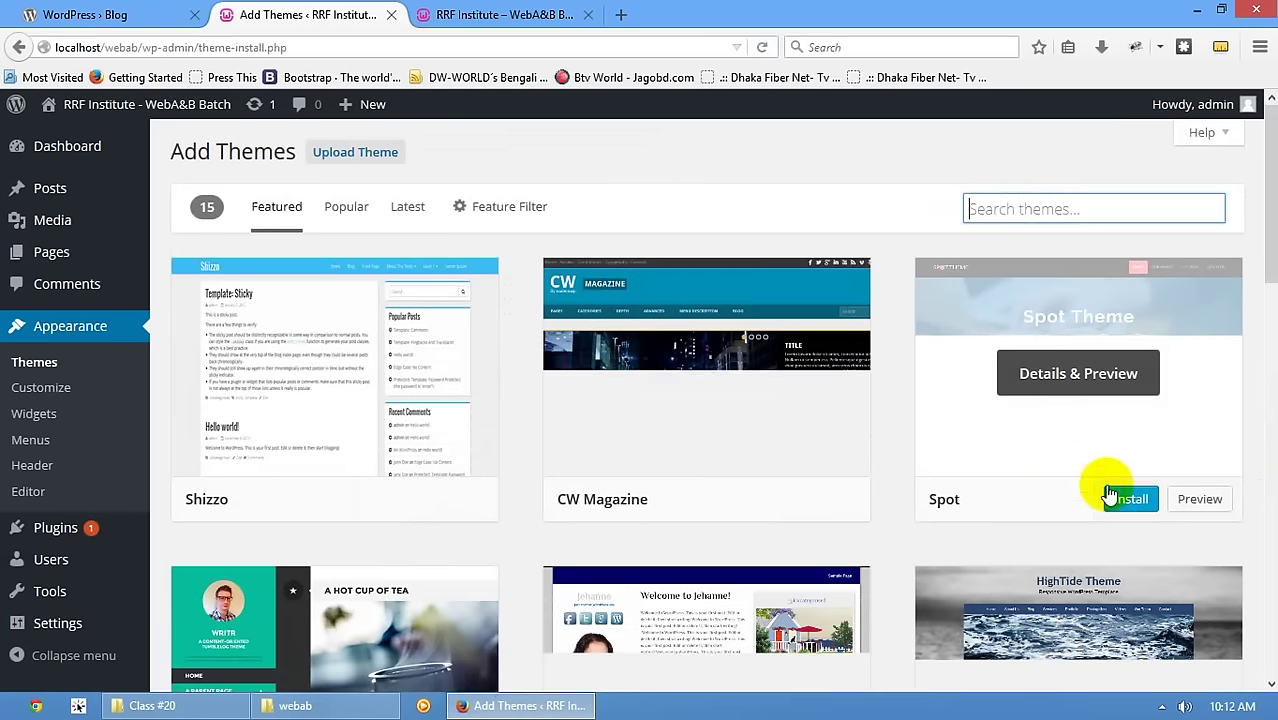
- Install the Spot theme and watch wp-content\themes in Explorer as Spot and Flat Bootstrap arrive
{"action": "left_click", "coordinate": [1128, 500]}
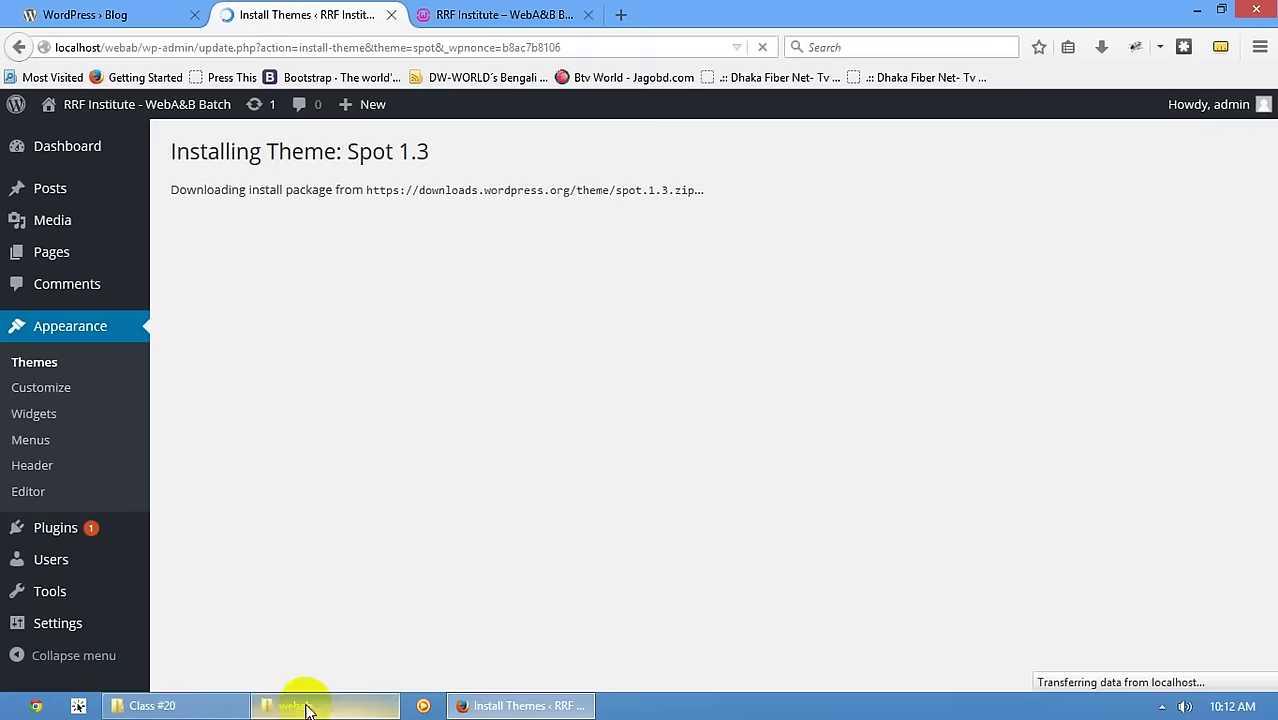
{"action": "left_click", "coordinate": [297, 705]}
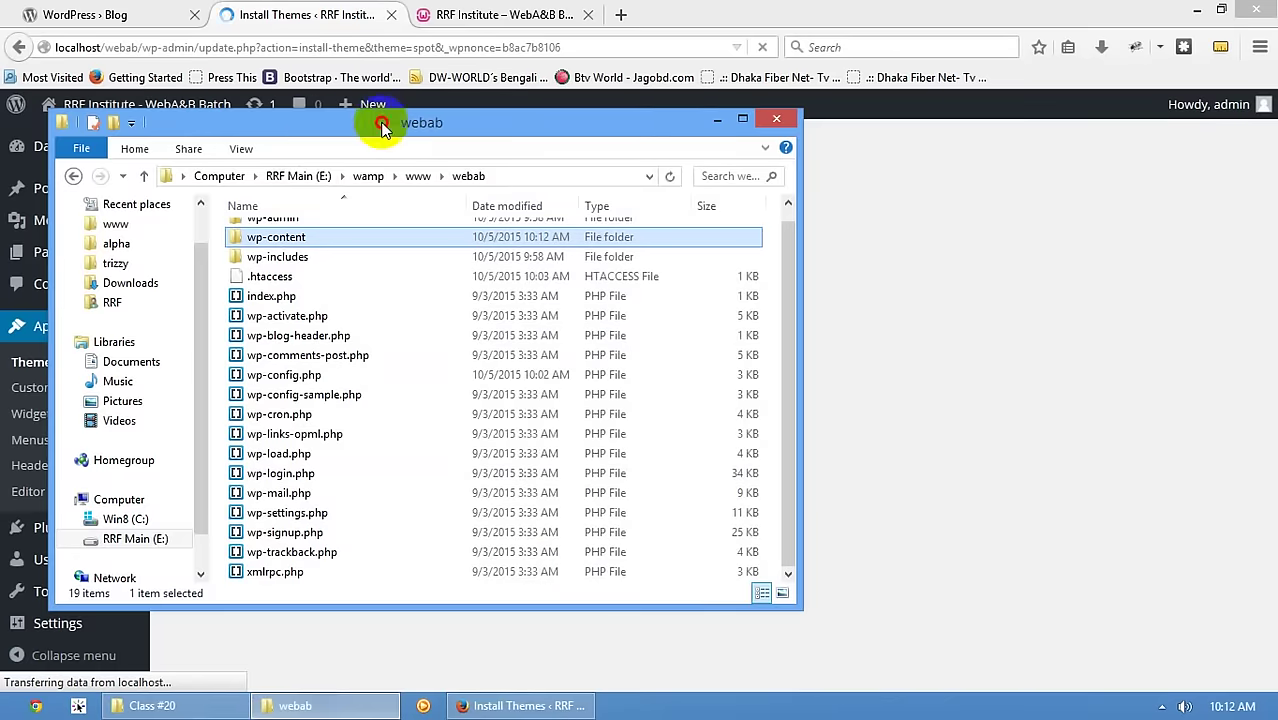
{"action": "left_click_drag", "start_coordinate": [381, 127], "coordinate": [937, 110]}
{"action": "double_click", "coordinate": [880, 224]}
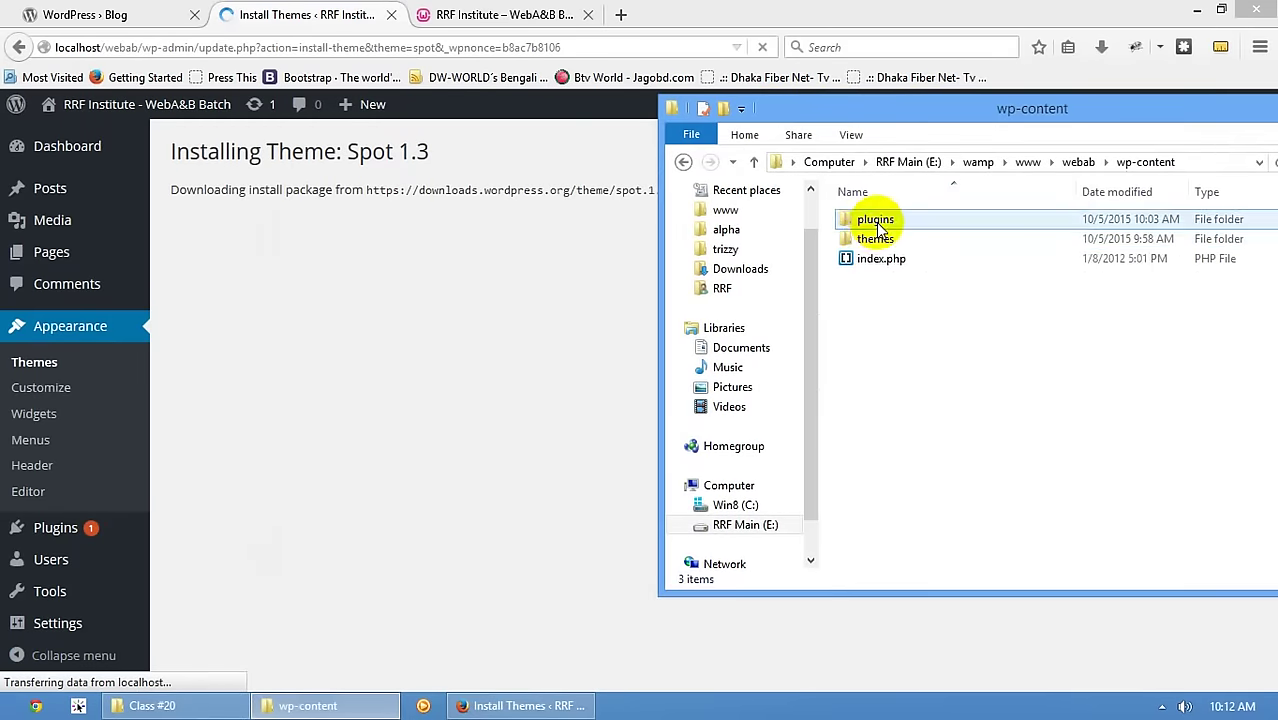
{"action": "double_click", "coordinate": [874, 239]}
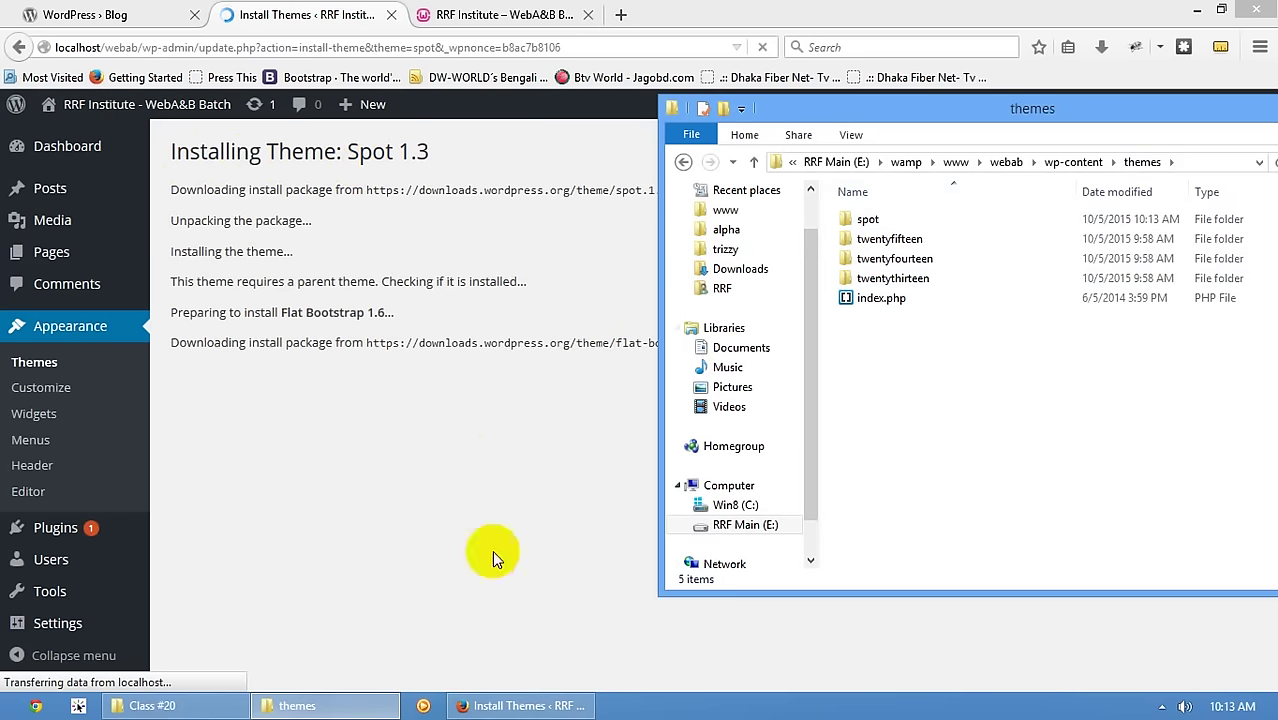
{"action": "left_click", "coordinate": [492, 557]}
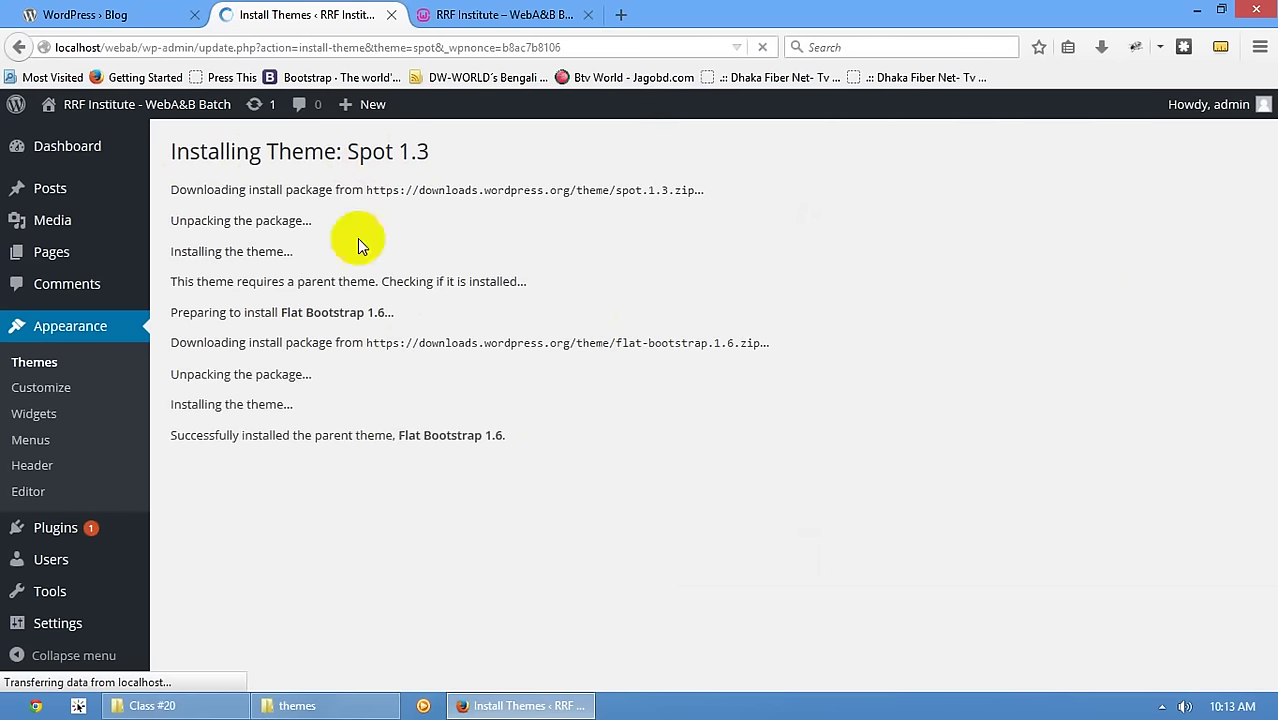
- Activate the Flat Bootstrap theme from the installed themes list
{"action": "left_click", "coordinate": [34, 366]}
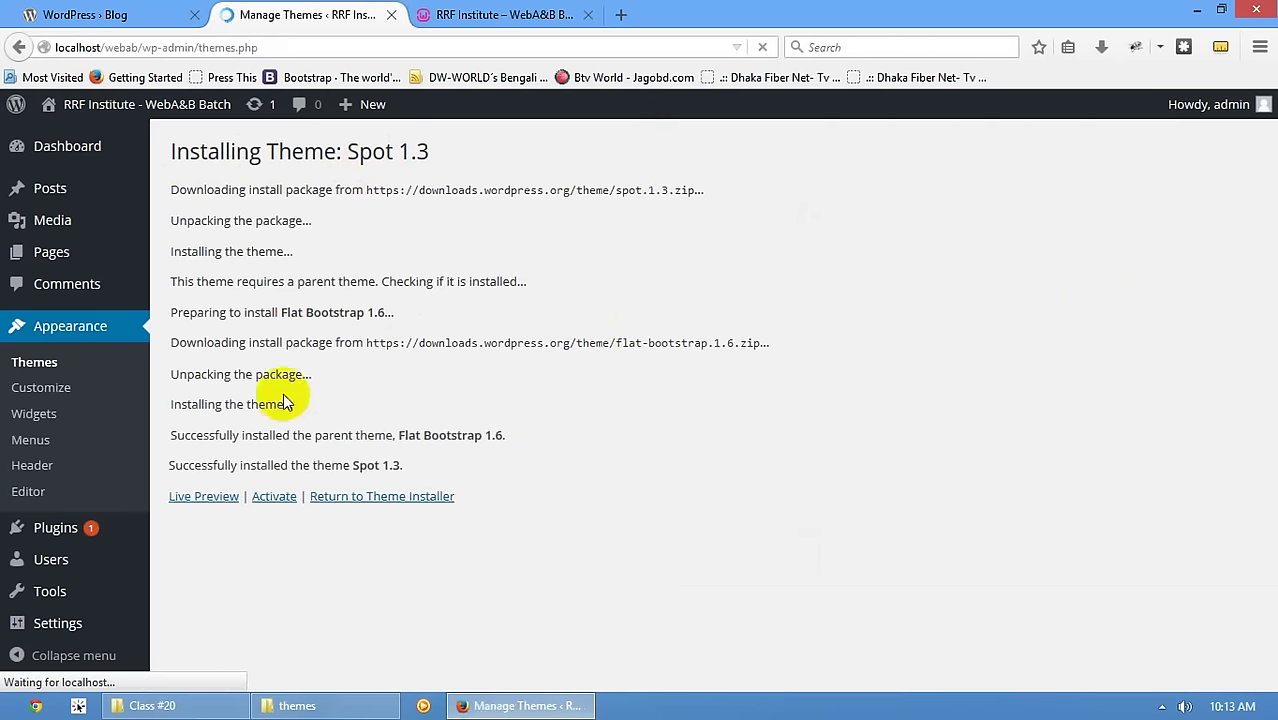
{"action": "scroll", "coordinate": [697, 390], "scroll_direction": "down", "scroll_amount": 2}
{"action": "scroll", "coordinate": [697, 390], "scroll_direction": "down", "scroll_amount": 1}
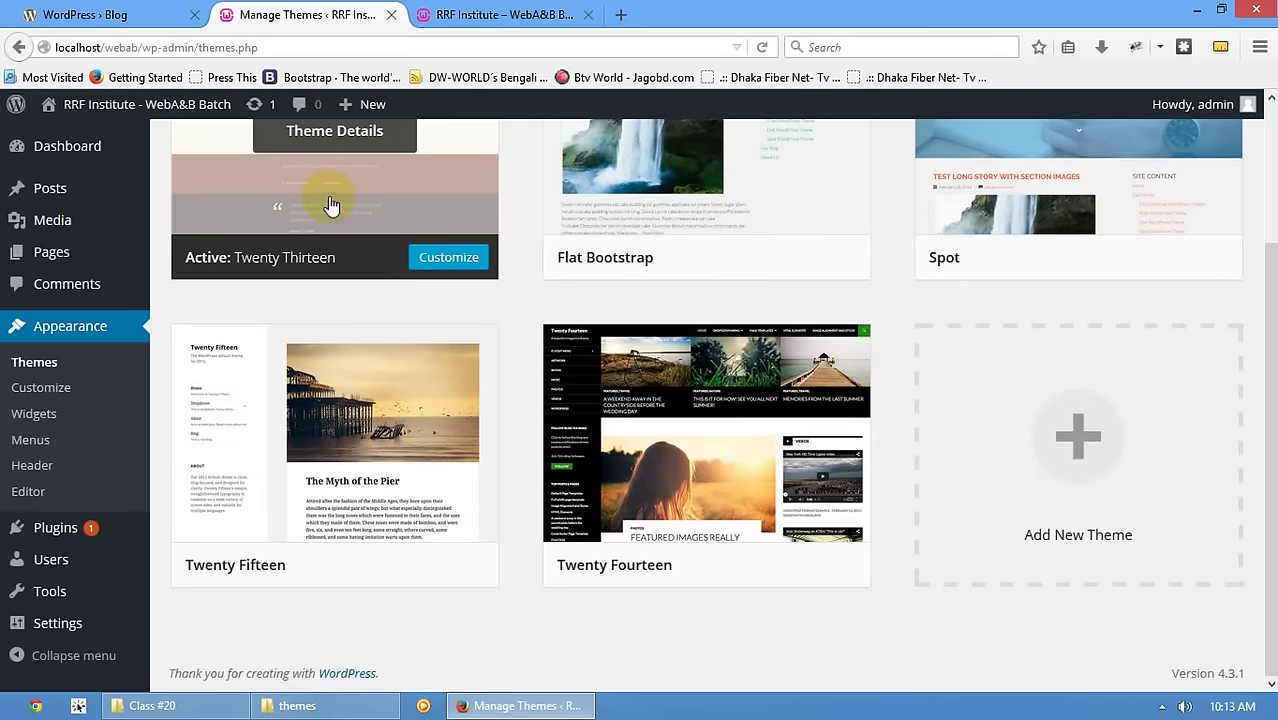
{"action": "scroll", "coordinate": [332, 205], "scroll_direction": "up", "scroll_amount": 3}
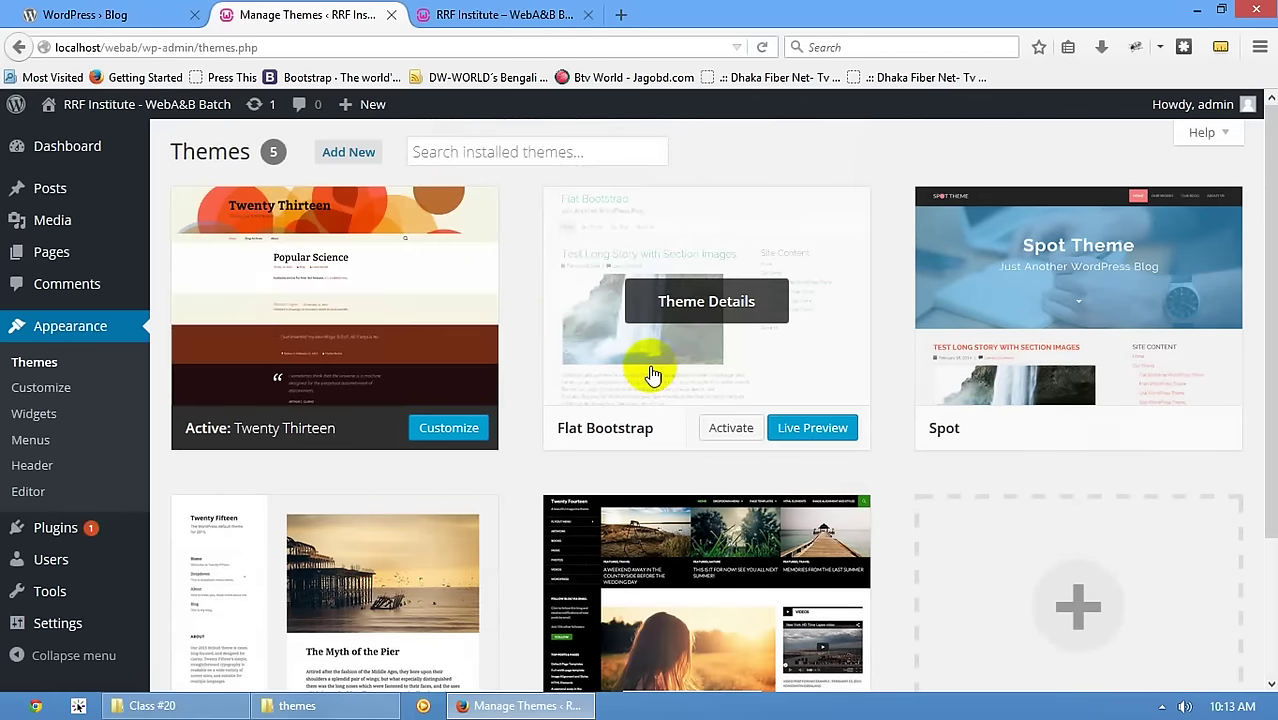
{"action": "scroll", "coordinate": [651, 375], "scroll_direction": "down", "scroll_amount": 3}
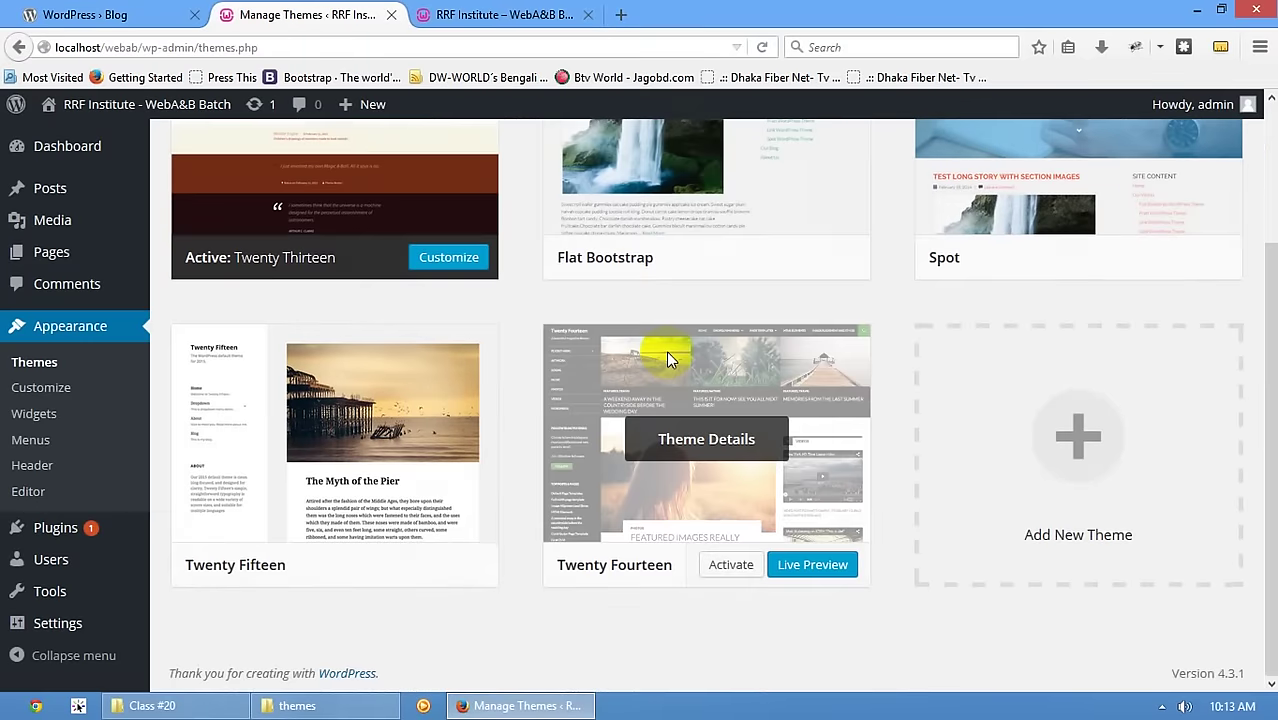
{"action": "scroll", "coordinate": [668, 354], "scroll_direction": "up", "scroll_amount": 3}
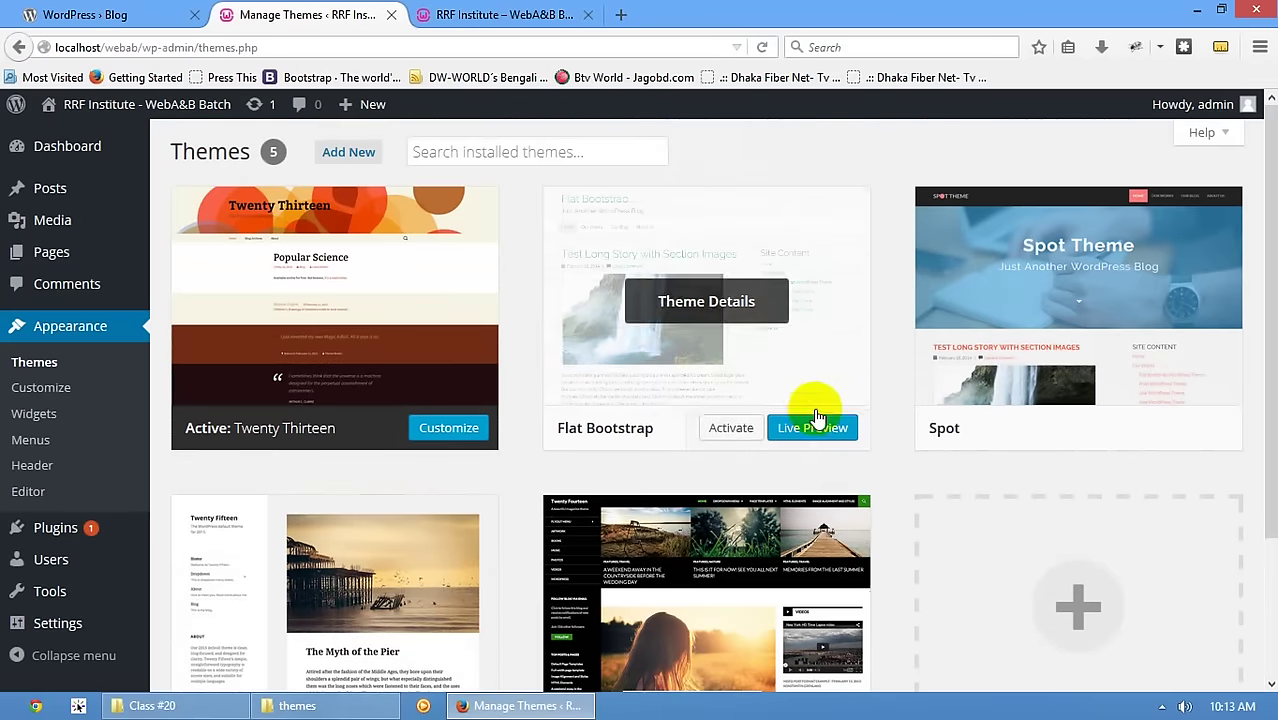
{"action": "left_click", "coordinate": [727, 428]}
- Look over the Theme Details of Flat Bootstrap and Spot, closing each
{"action": "scroll", "coordinate": [1141, 533], "scroll_direction": "down", "scroll_amount": 1}
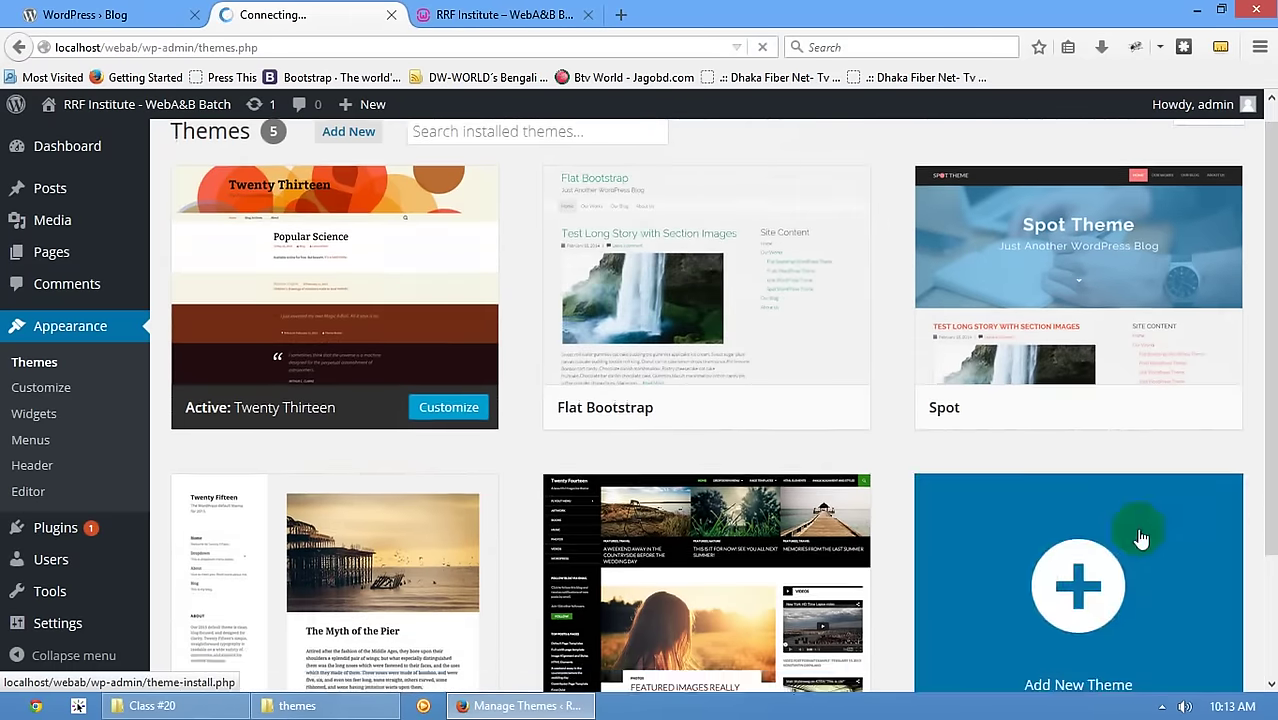
{"action": "scroll", "coordinate": [787, 499], "scroll_direction": "down", "scroll_amount": 3}
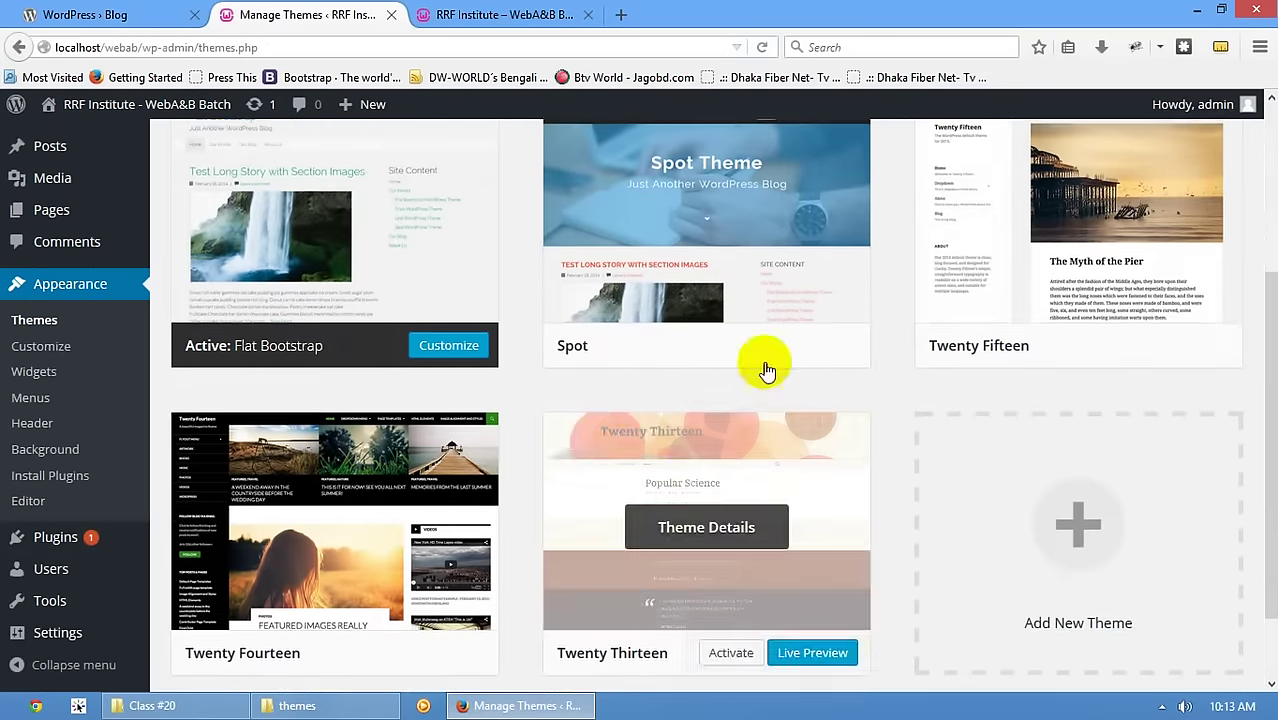
{"action": "scroll", "coordinate": [1024, 342], "scroll_direction": "down", "scroll_amount": 1}
{"action": "scroll", "coordinate": [548, 371], "scroll_direction": "up", "scroll_amount": 3}
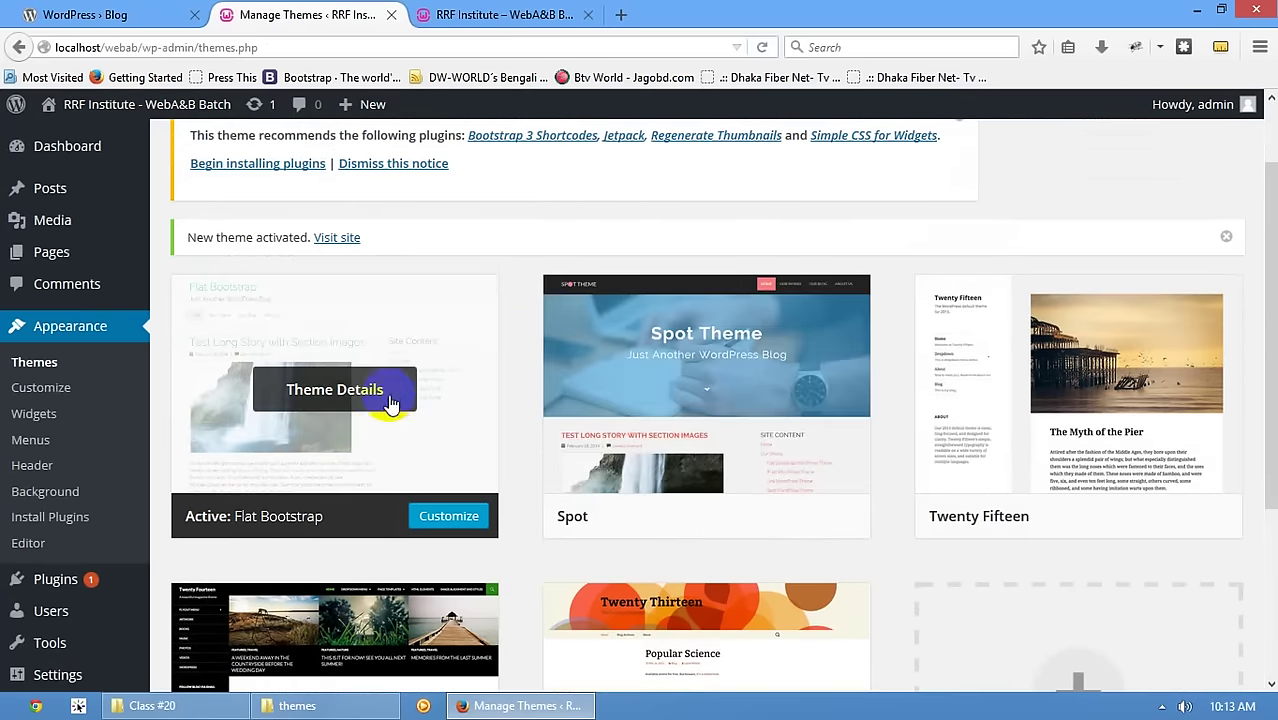
{"action": "left_click", "coordinate": [371, 393]}
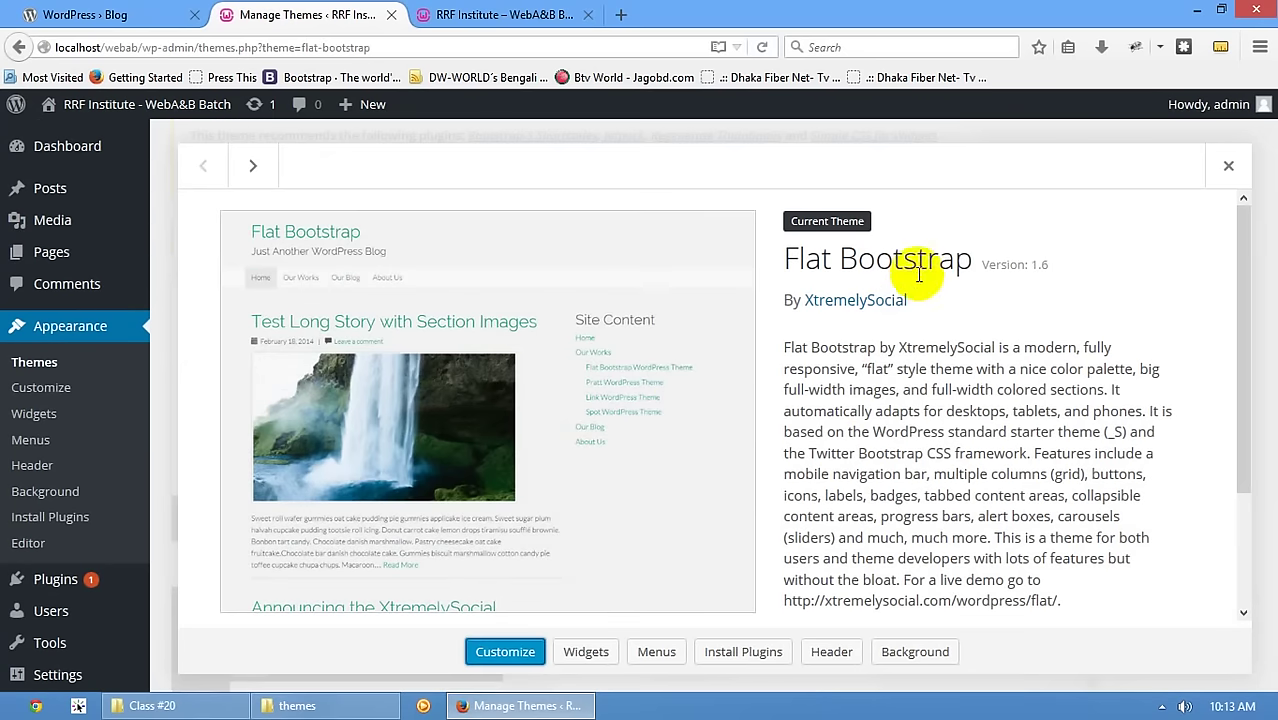
{"action": "left_click", "coordinate": [1228, 165]}
{"action": "left_click", "coordinate": [683, 389]}
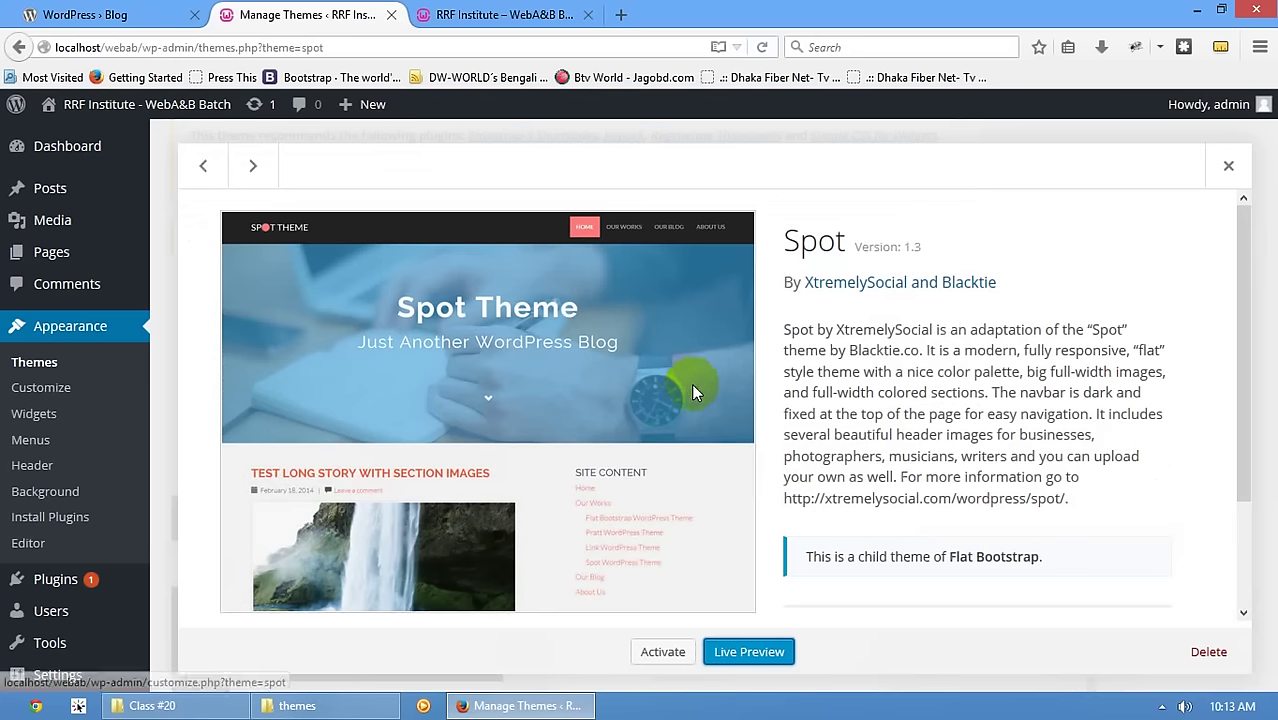
{"action": "left_click", "coordinate": [1228, 167]}
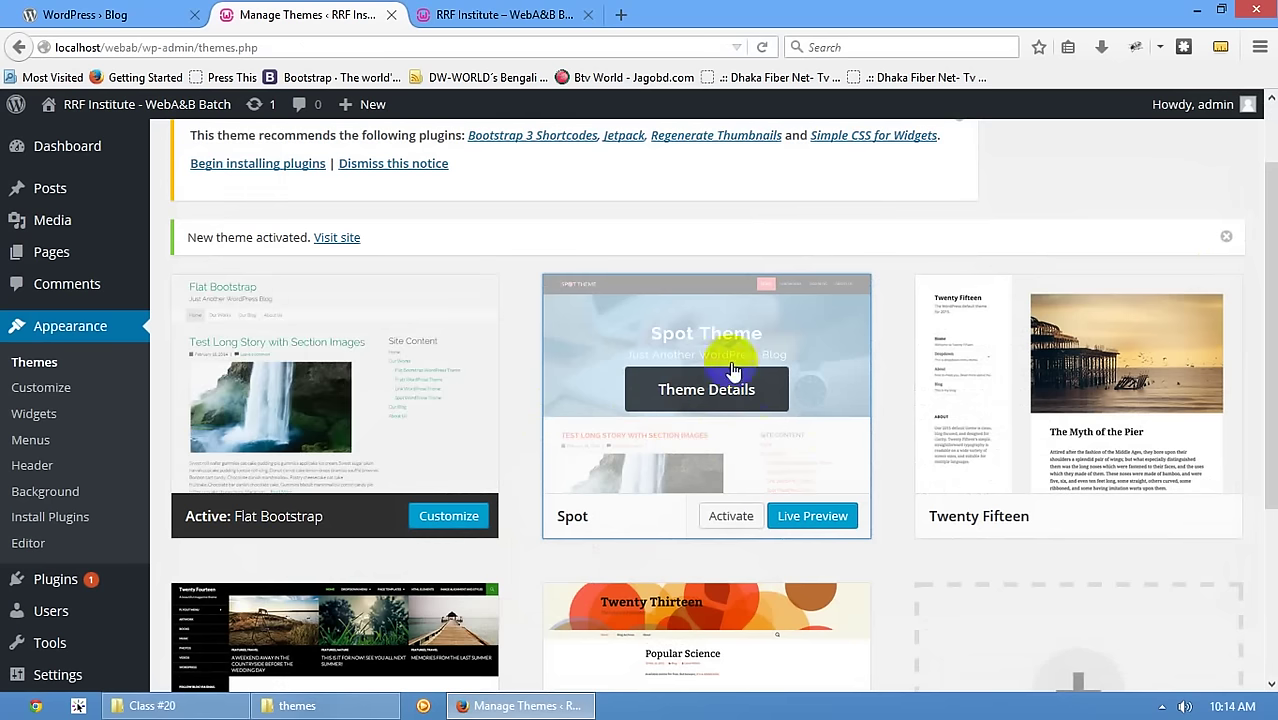
- Reload the live site to see Flat Bootstrap styling it, then return to Themes
{"action": "key", "text": "ctrl+Tab"}
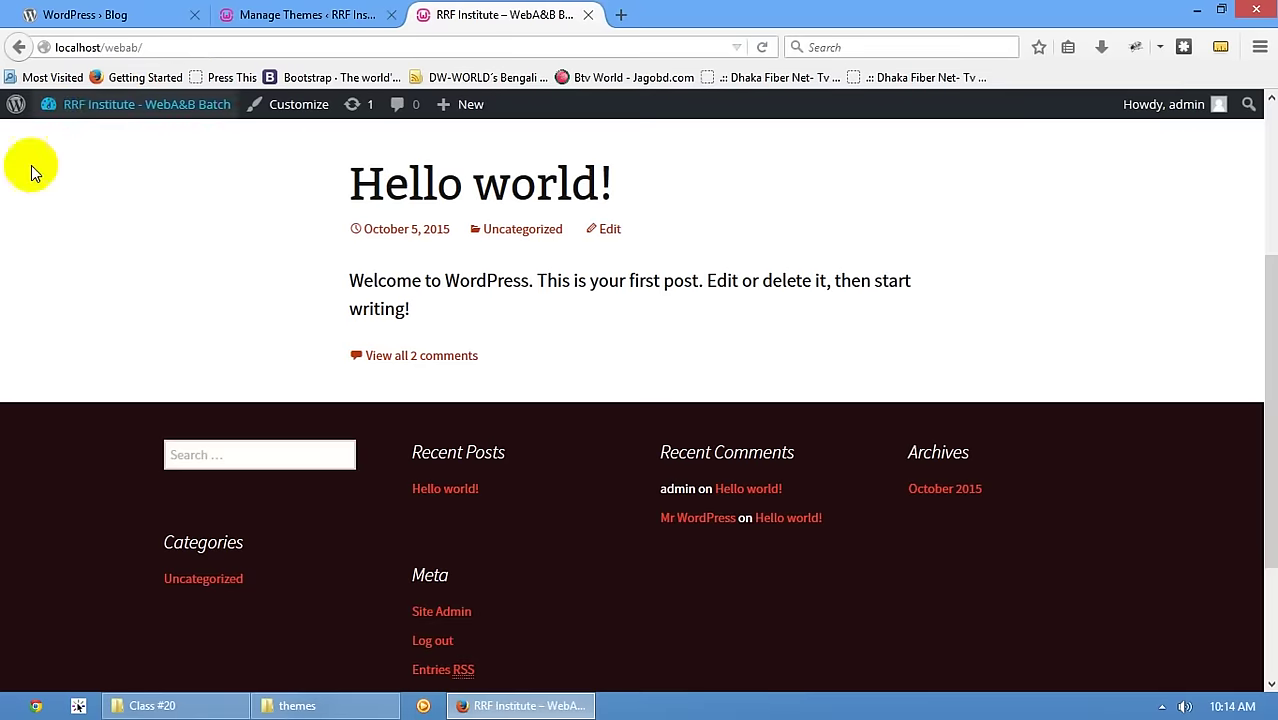
{"action": "scroll", "coordinate": [29, 165], "scroll_direction": "up", "scroll_amount": 3}
{"action": "left_click", "coordinate": [393, 228]}
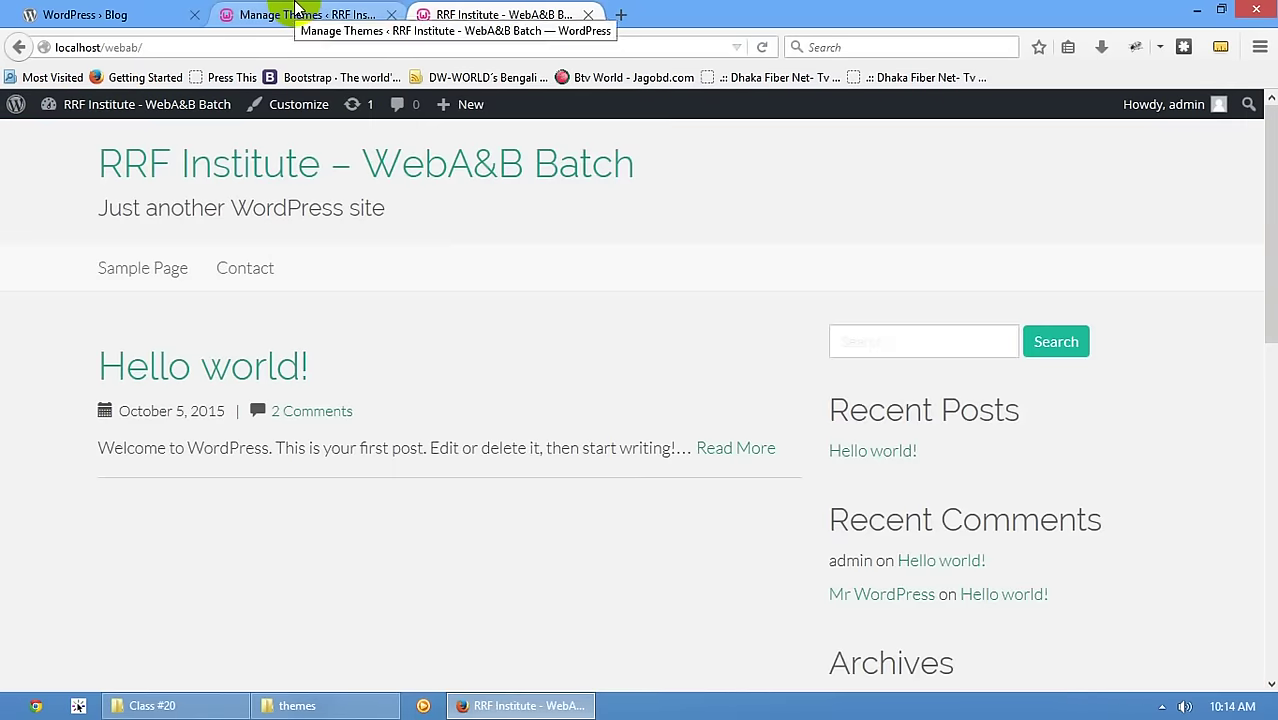
{"action": "left_click", "coordinate": [295, 8]}
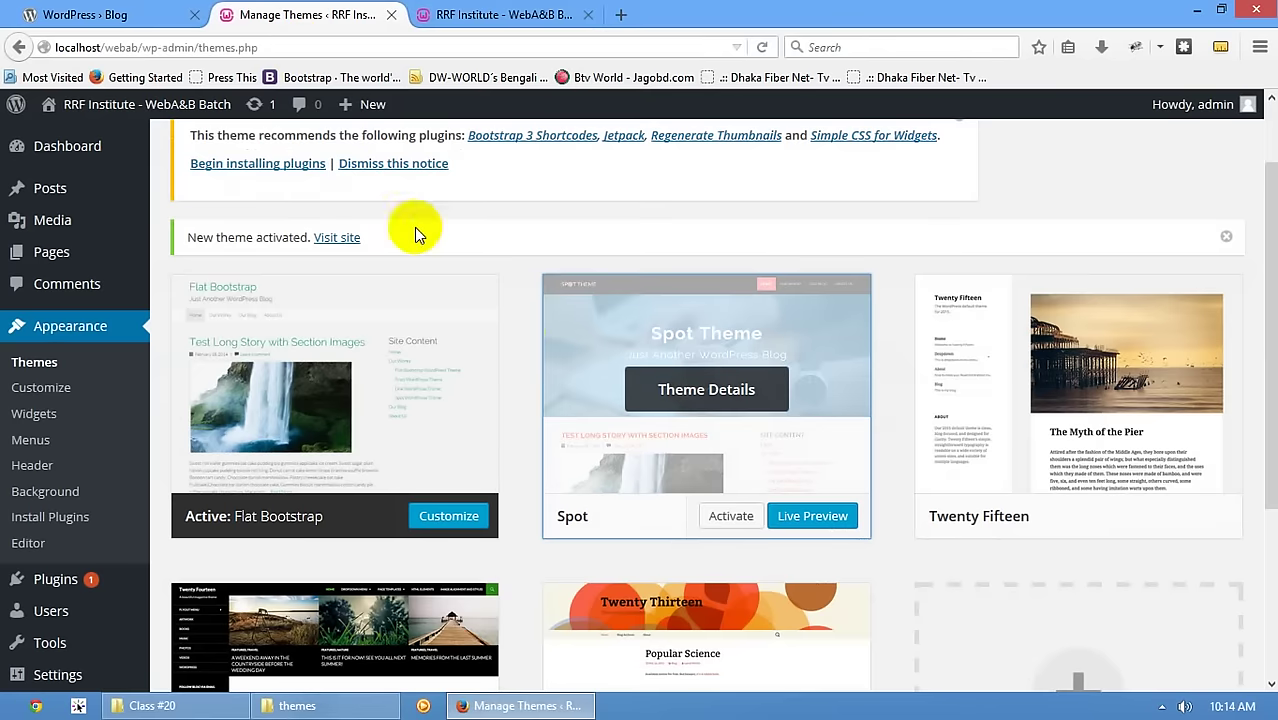
- Delete the Spot theme from its Theme Details, confirming with OK
{"action": "scroll", "coordinate": [600, 310], "scroll_direction": "down", "scroll_amount": 3}
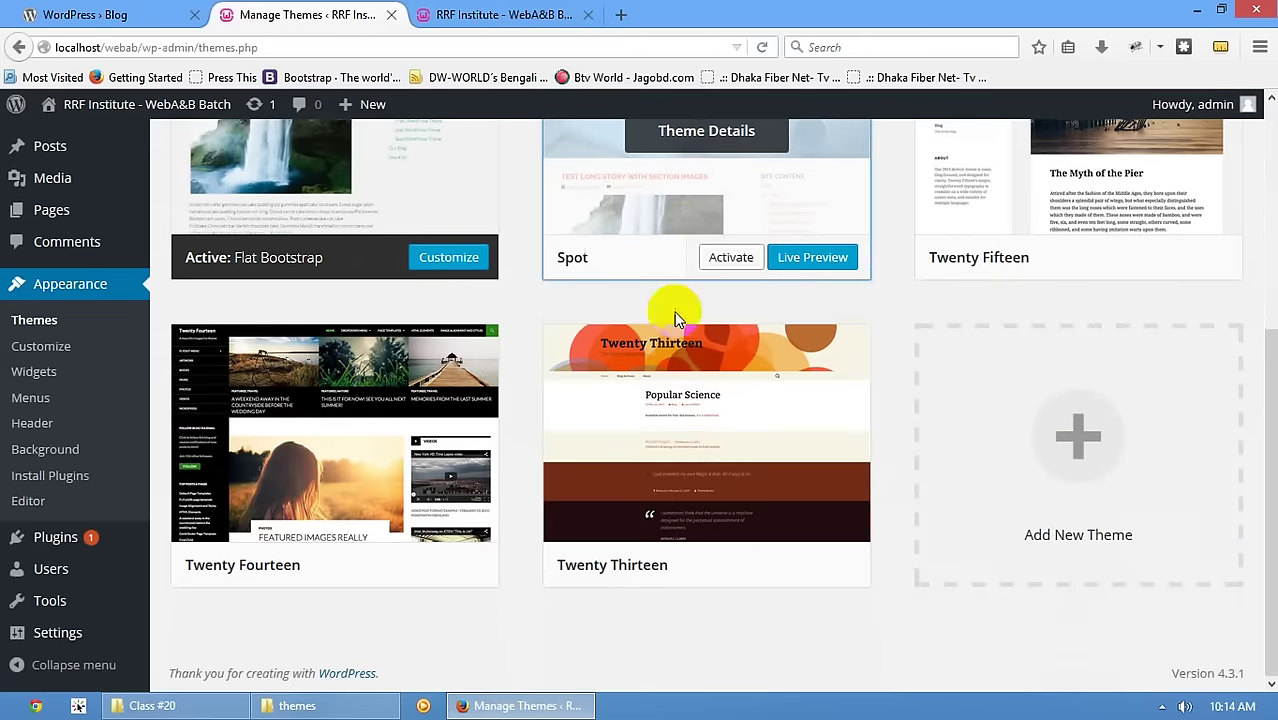
{"action": "scroll", "coordinate": [700, 405], "scroll_direction": "up", "scroll_amount": 2}
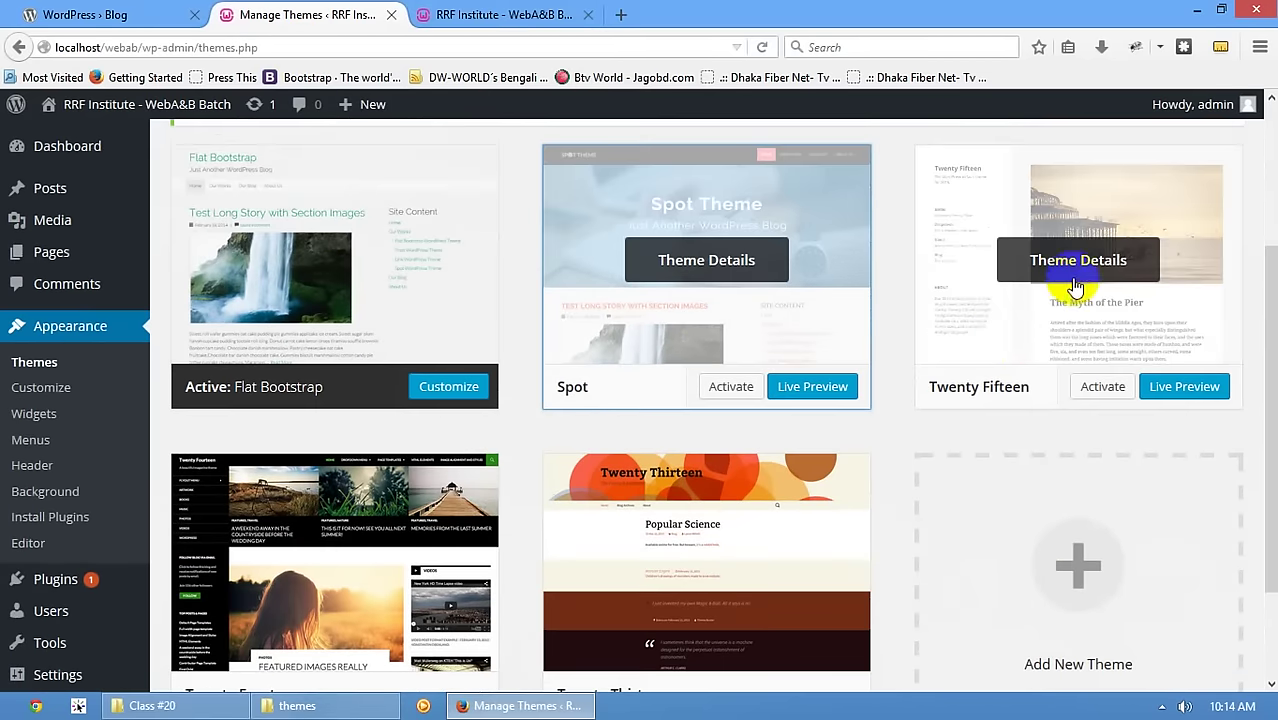
{"action": "left_click", "coordinate": [1063, 266]}
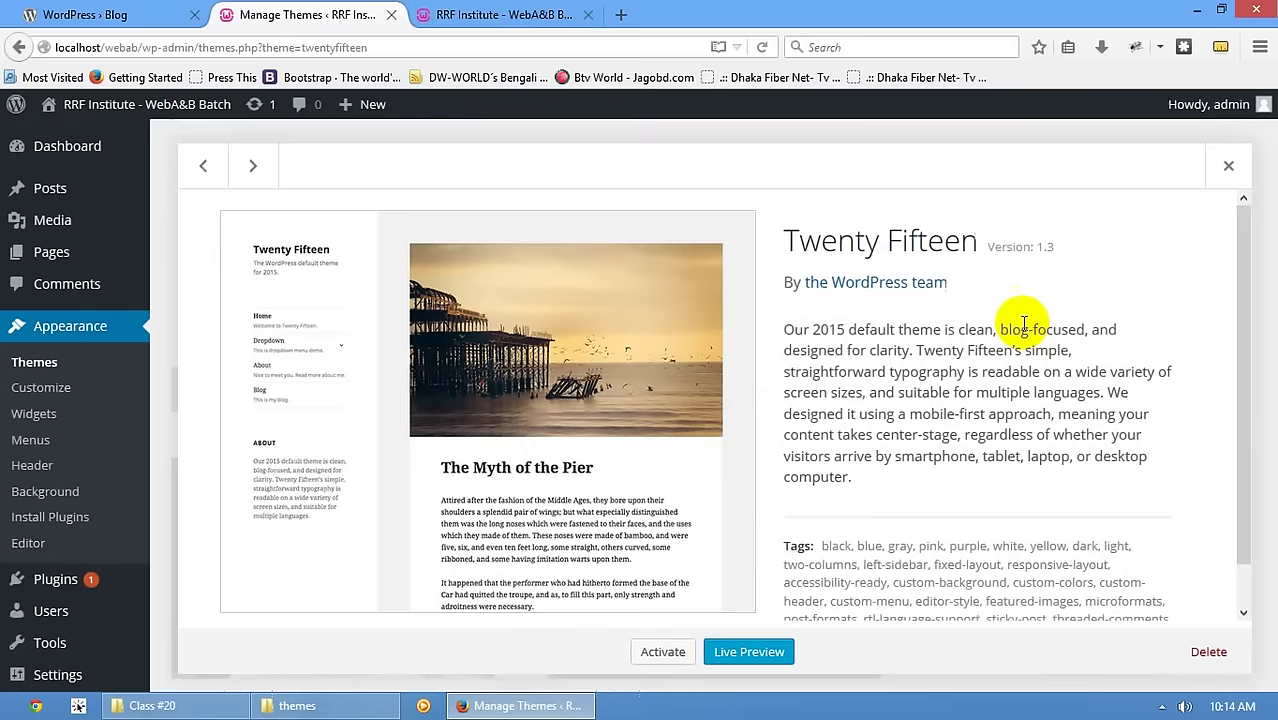
{"action": "scroll", "coordinate": [996, 500], "scroll_direction": "down", "scroll_amount": 1}
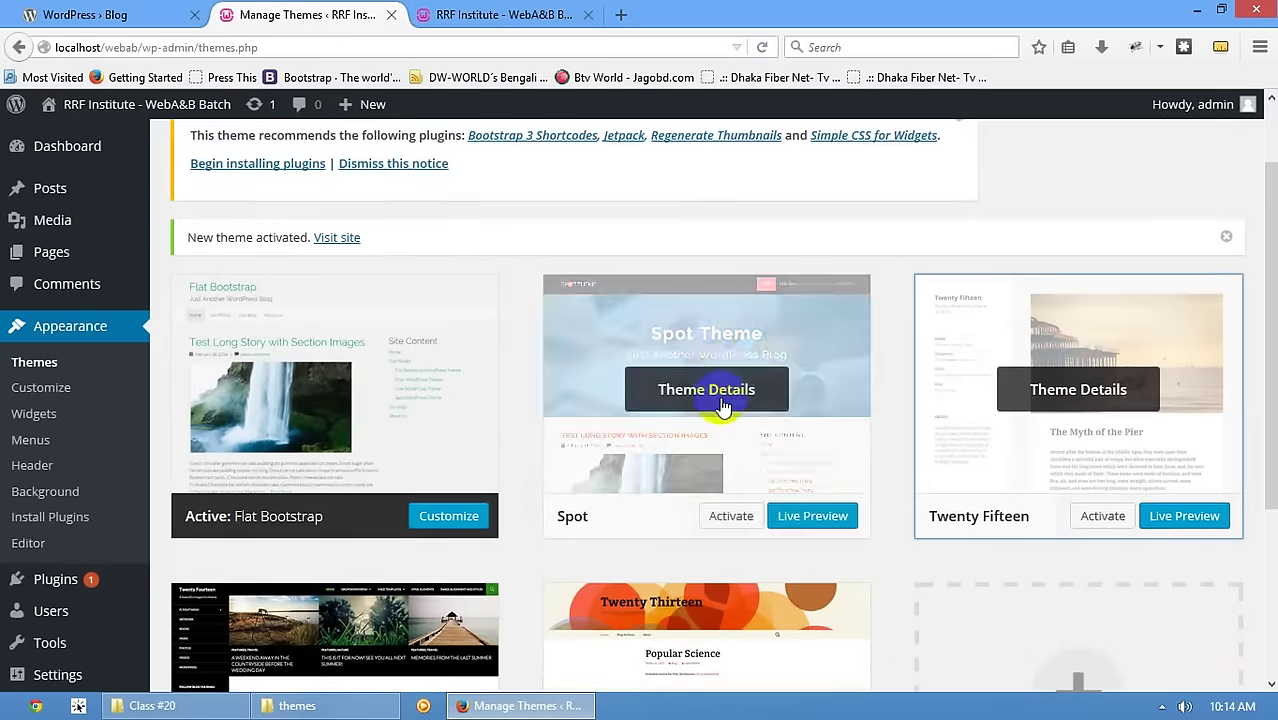
{"action": "left_click", "coordinate": [719, 408]}
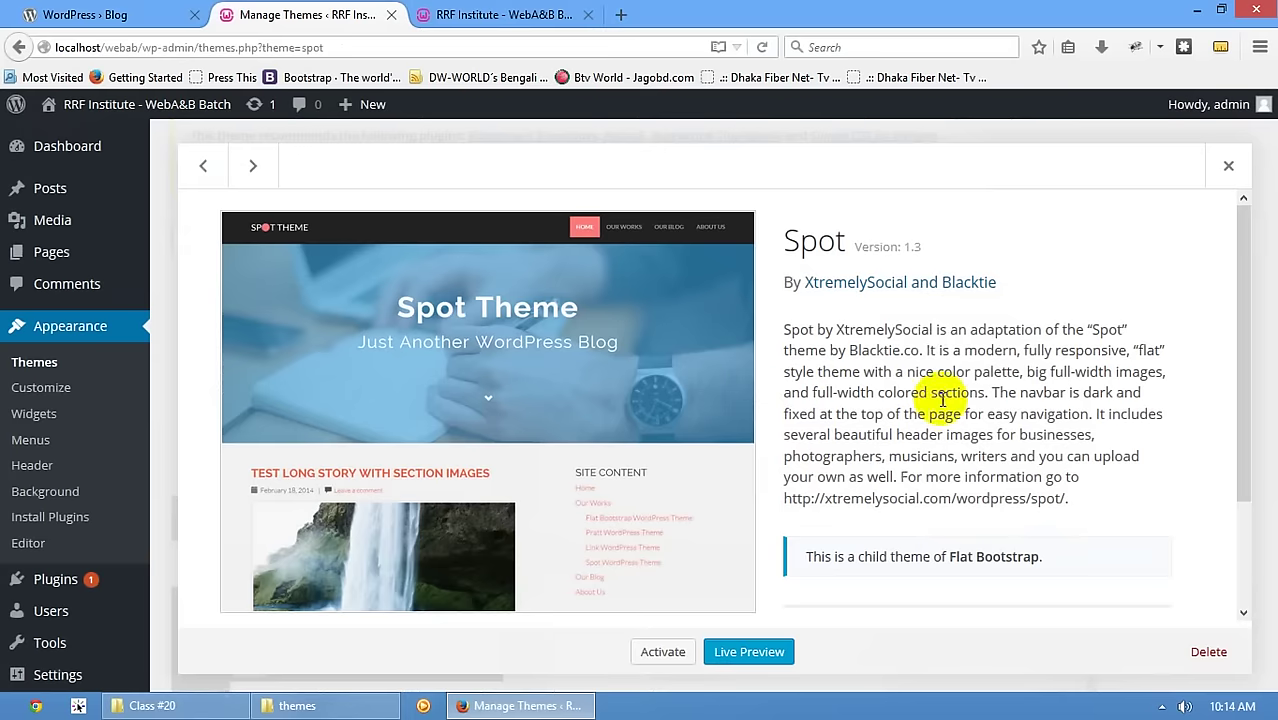
{"action": "left_click", "coordinate": [1203, 651]}
{"action": "left_click", "coordinate": [640, 351]}
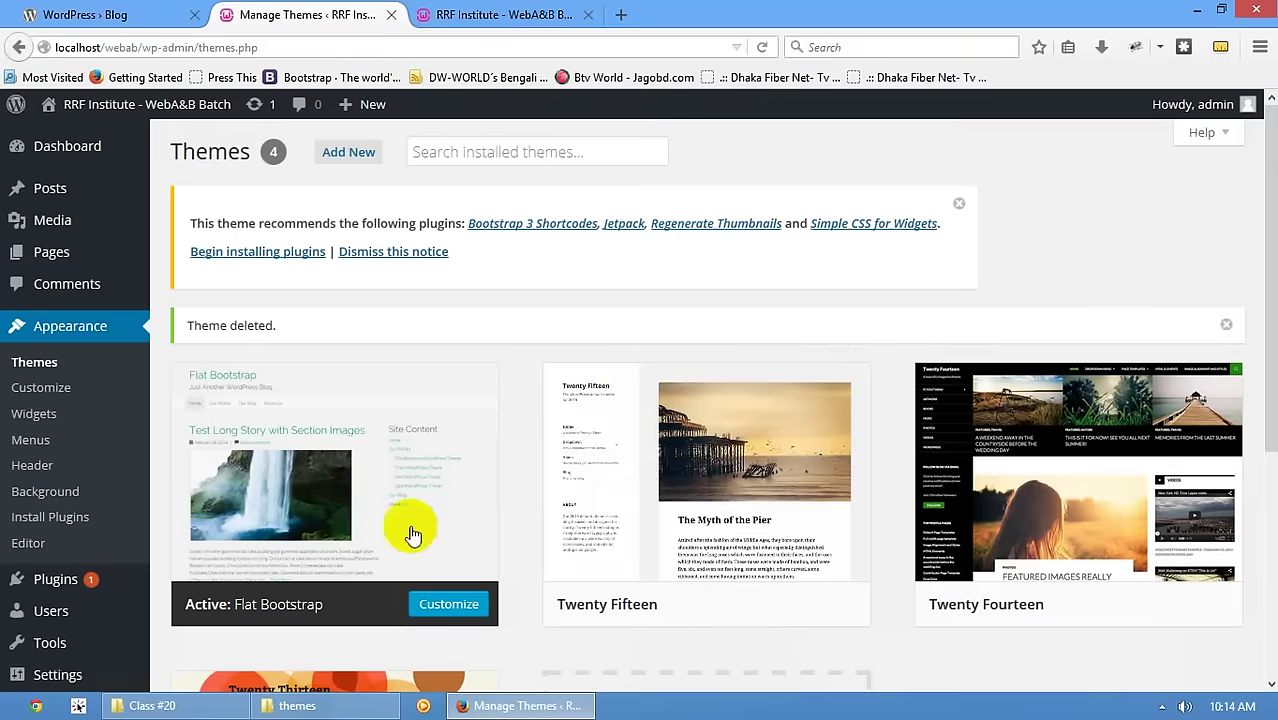
- Reload the live front page to confirm Flat Bootstrap still applies, then return to Themes
{"action": "left_click", "coordinate": [541, 10]}
{"action": "left_click", "coordinate": [148, 178]}
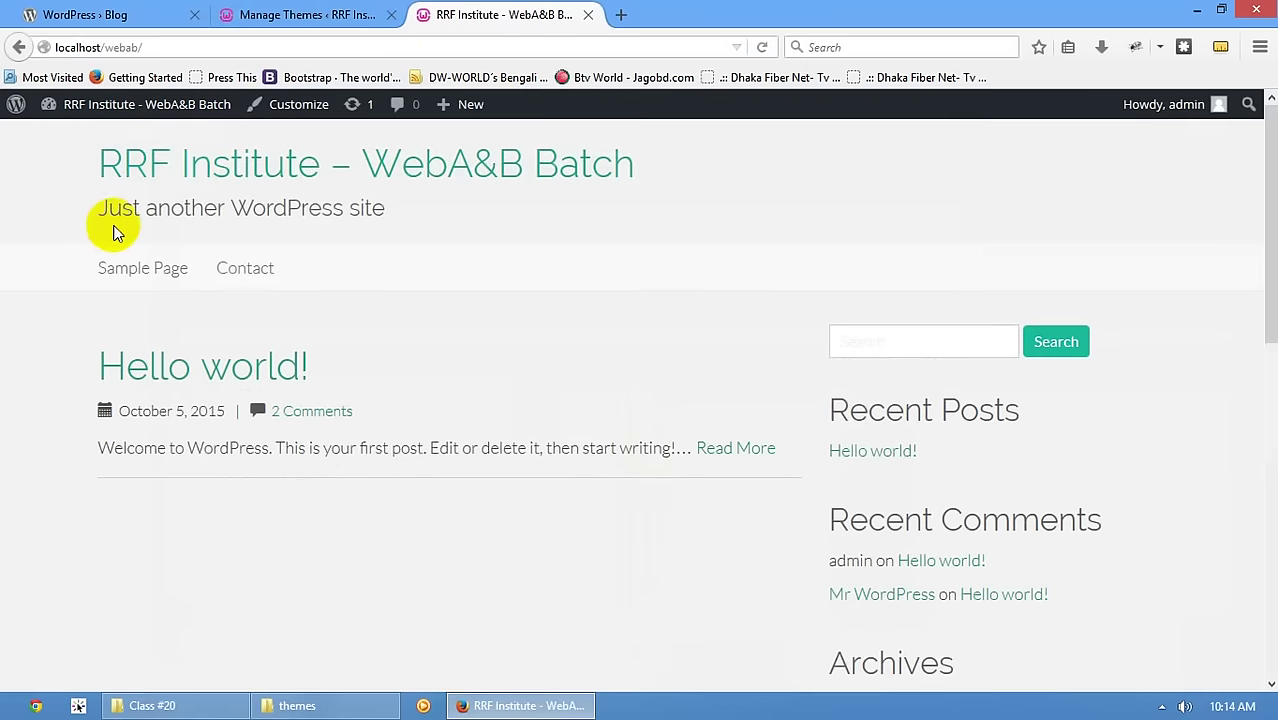
{"action": "scroll", "coordinate": [265, 348], "scroll_direction": "down", "scroll_amount": 10}
{"action": "scroll", "coordinate": [308, 328], "scroll_direction": "up", "scroll_amount": 2}
{"action": "scroll", "coordinate": [288, 345], "scroll_direction": "down", "scroll_amount": 3}
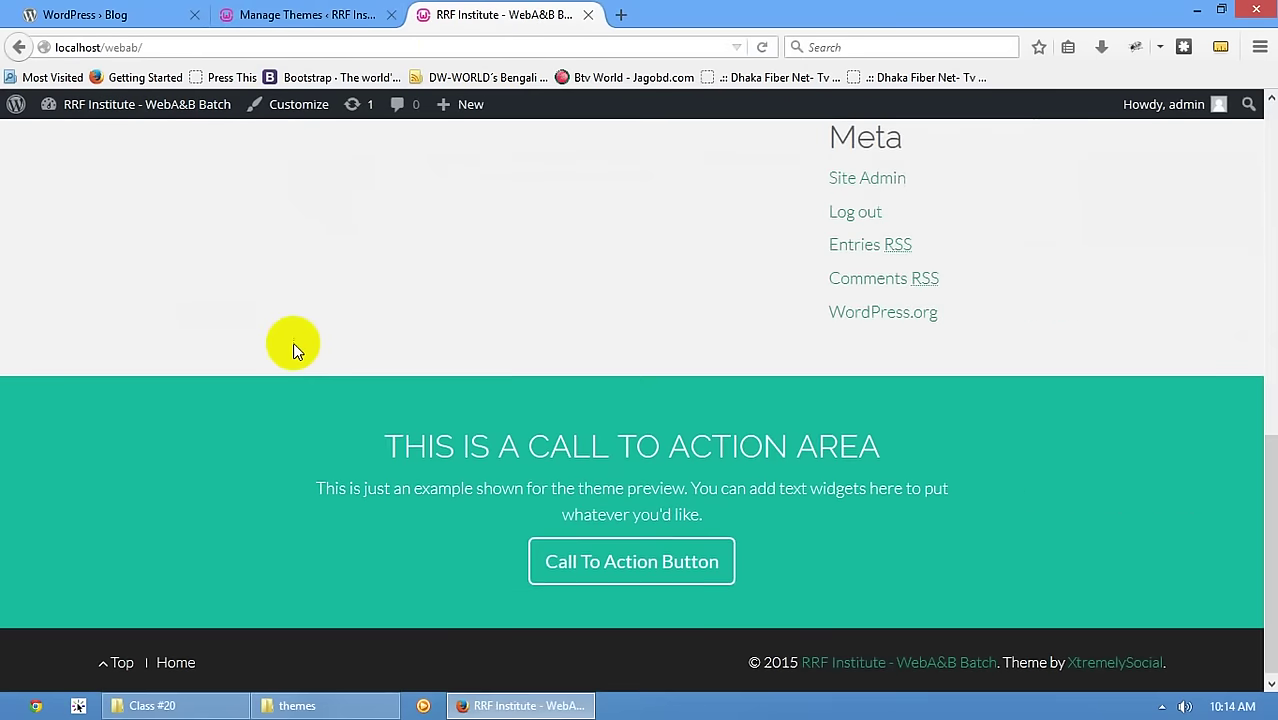
{"action": "scroll", "coordinate": [568, 390], "scroll_direction": "up", "scroll_amount": 12}
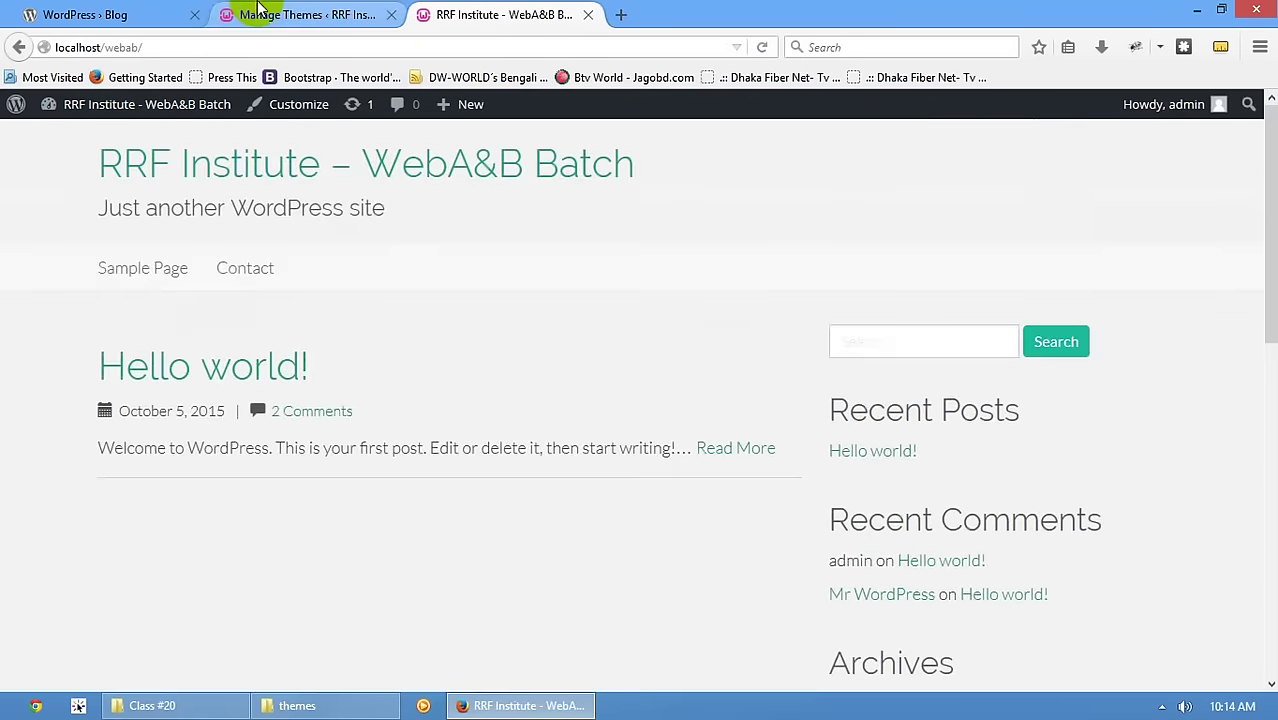
{"action": "left_click", "coordinate": [258, 14]}
{"action": "scroll", "coordinate": [391, 481], "scroll_direction": "down", "scroll_amount": 5}
{"action": "scroll", "coordinate": [348, 385], "scroll_direction": "up", "scroll_amount": 3}
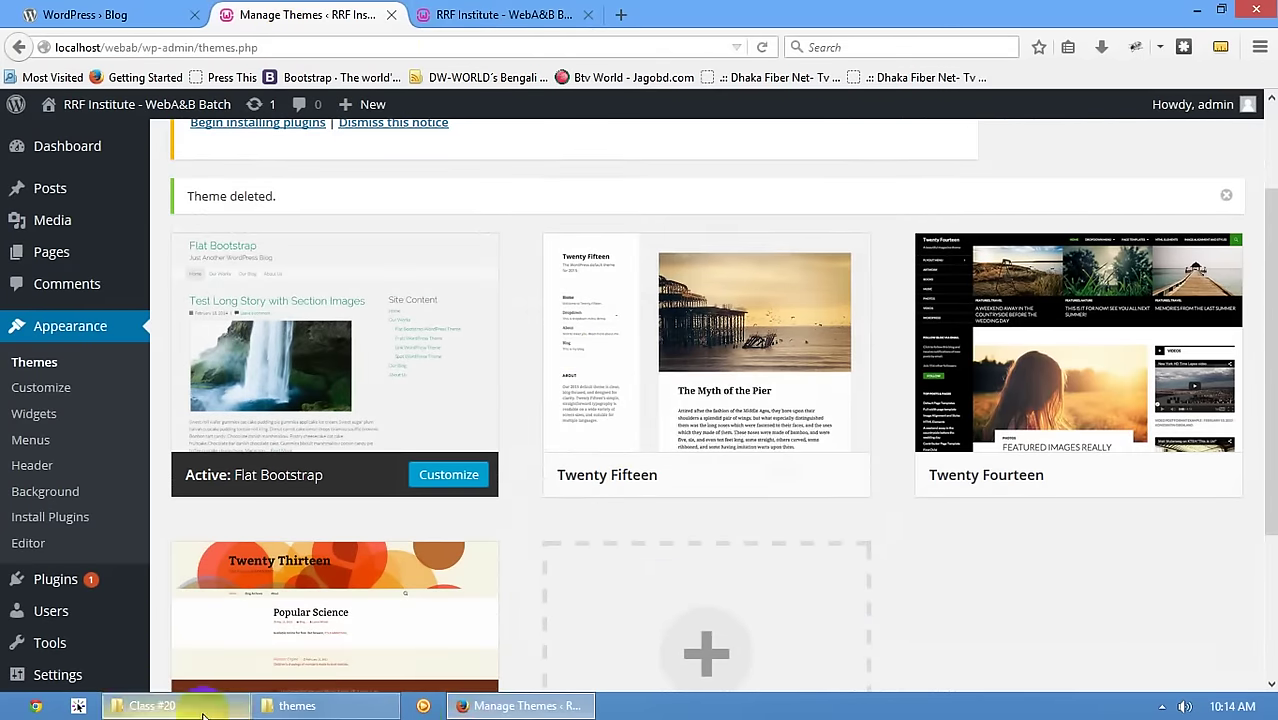
- Find the flat-bootstrap folder in Explorer, check Flat Bootstrap's details, then activate Twenty Fifteen
{"action": "left_click", "coordinate": [320, 707]}
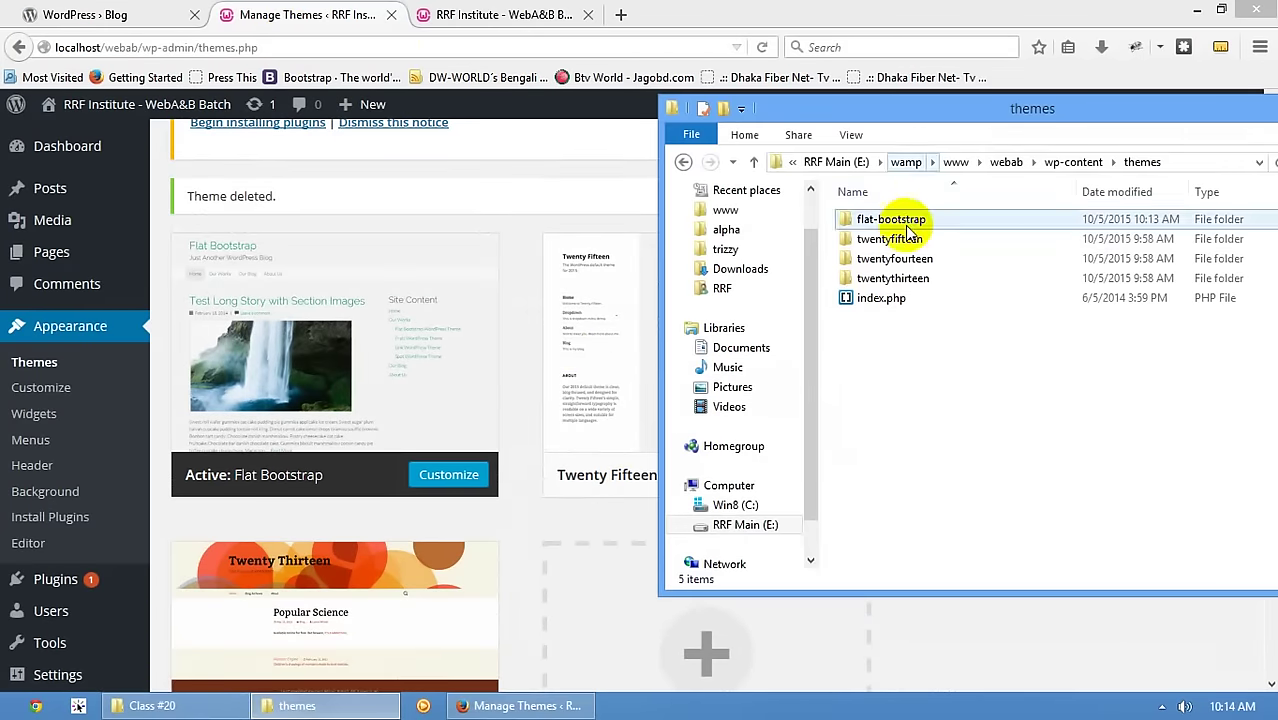
{"action": "left_click", "coordinate": [860, 219]}
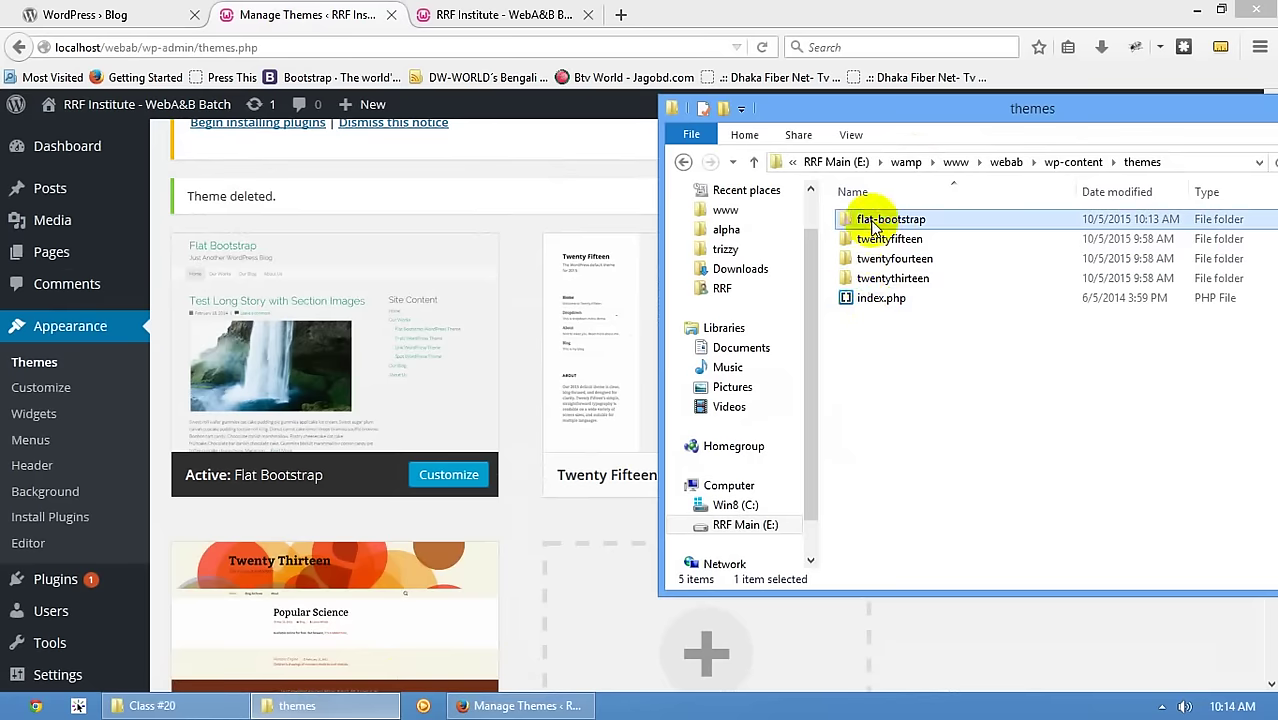
{"action": "left_click", "coordinate": [566, 220]}
{"action": "left_click", "coordinate": [362, 365]}
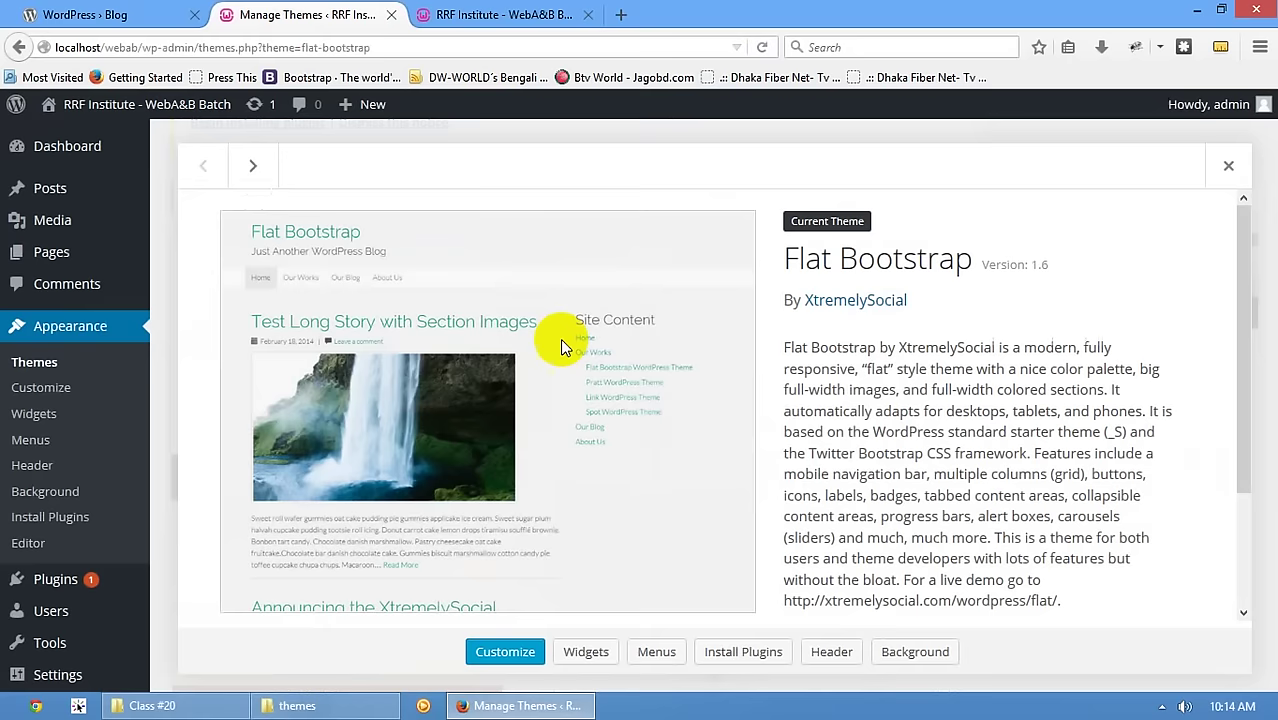
{"action": "left_click", "coordinate": [1226, 166]}
{"action": "left_click", "coordinate": [714, 478]}
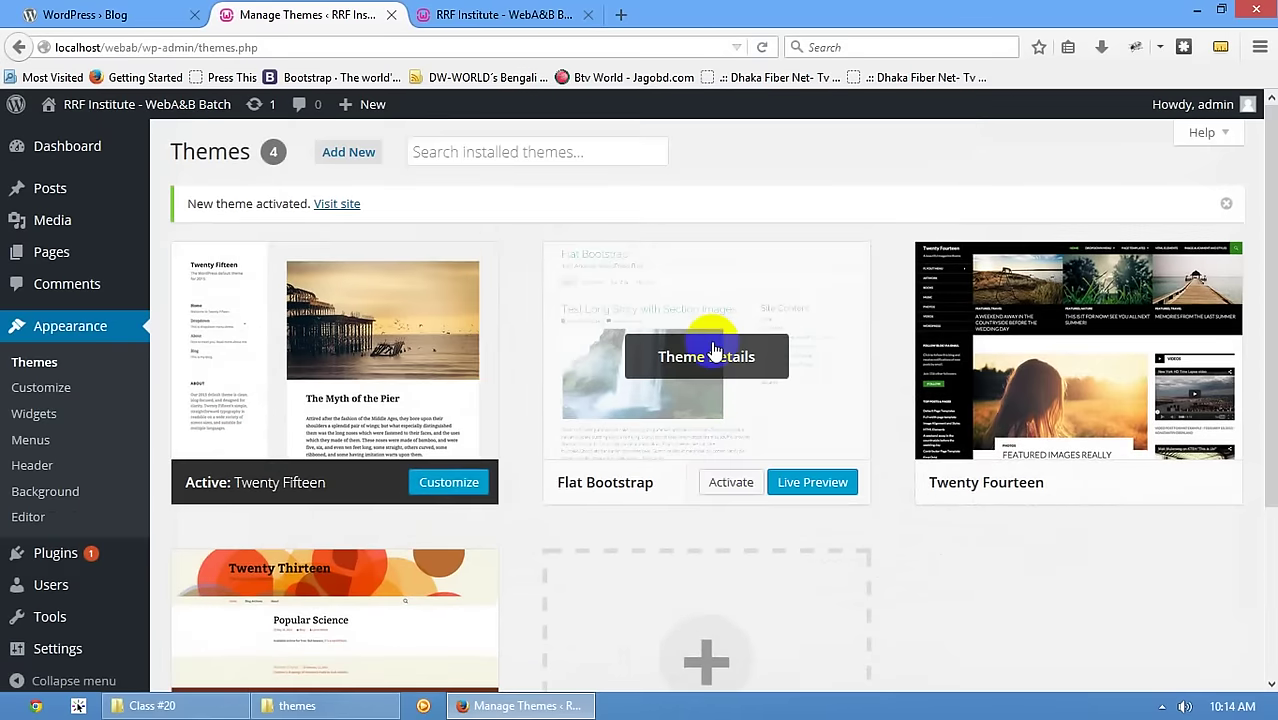
- Delete the Flat Bootstrap theme and verify its folder is gone from the themes directory
{"action": "left_click", "coordinate": [714, 352]}
{"action": "left_click", "coordinate": [1208, 651]}
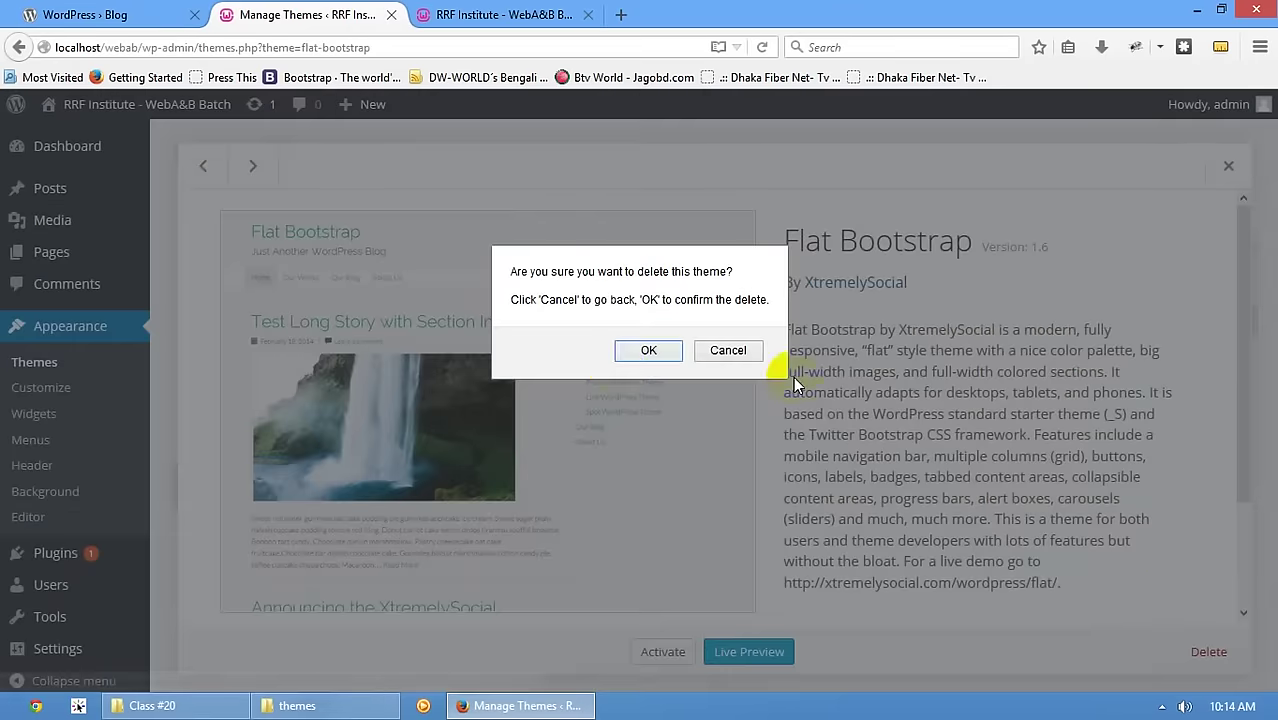
{"action": "left_click", "coordinate": [645, 351]}
{"action": "left_click", "coordinate": [297, 705]}
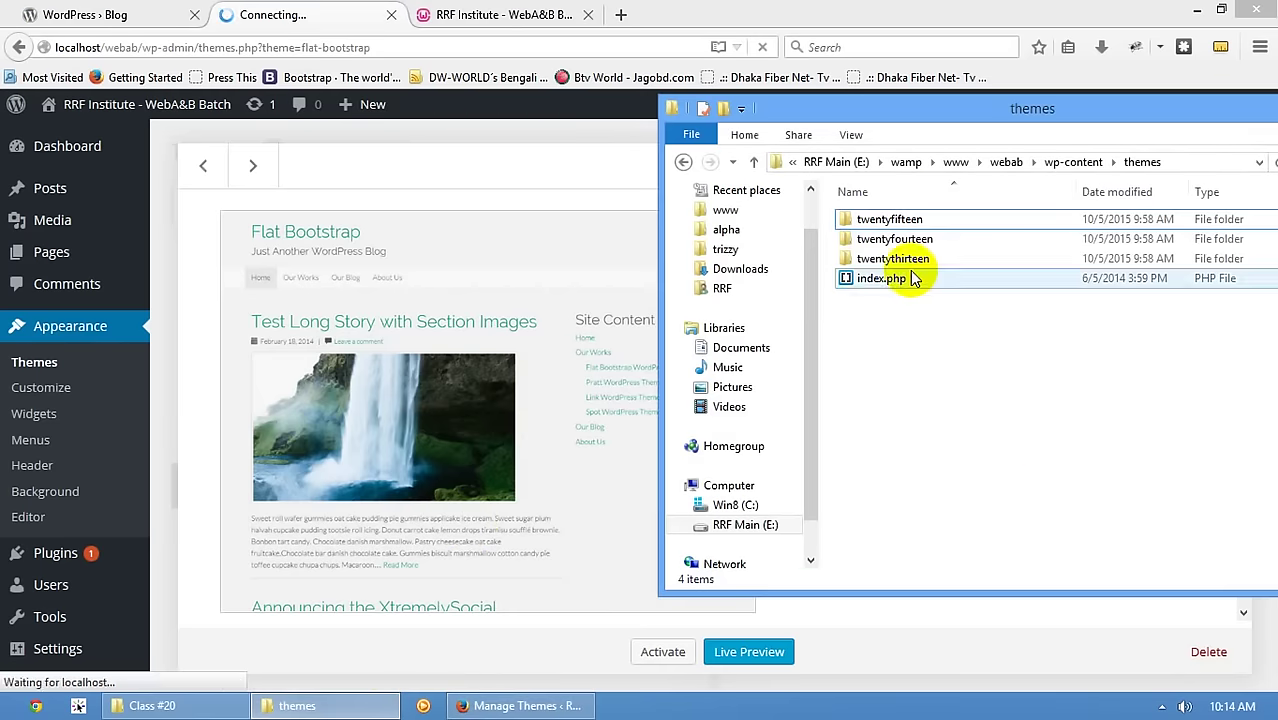
- Check the live site tab in the browser, then return to the theme management page
{"action": "left_click", "coordinate": [313, 5]}
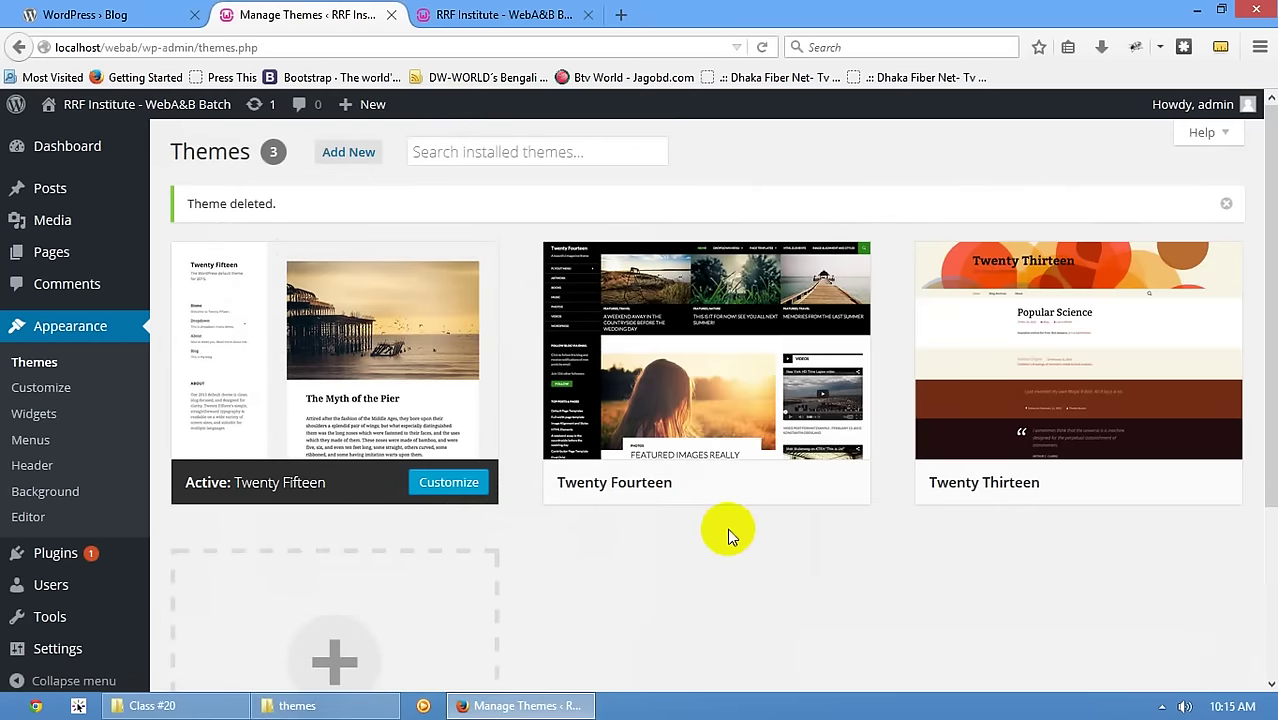
{"action": "mouse_move", "coordinate": [657, 322]}
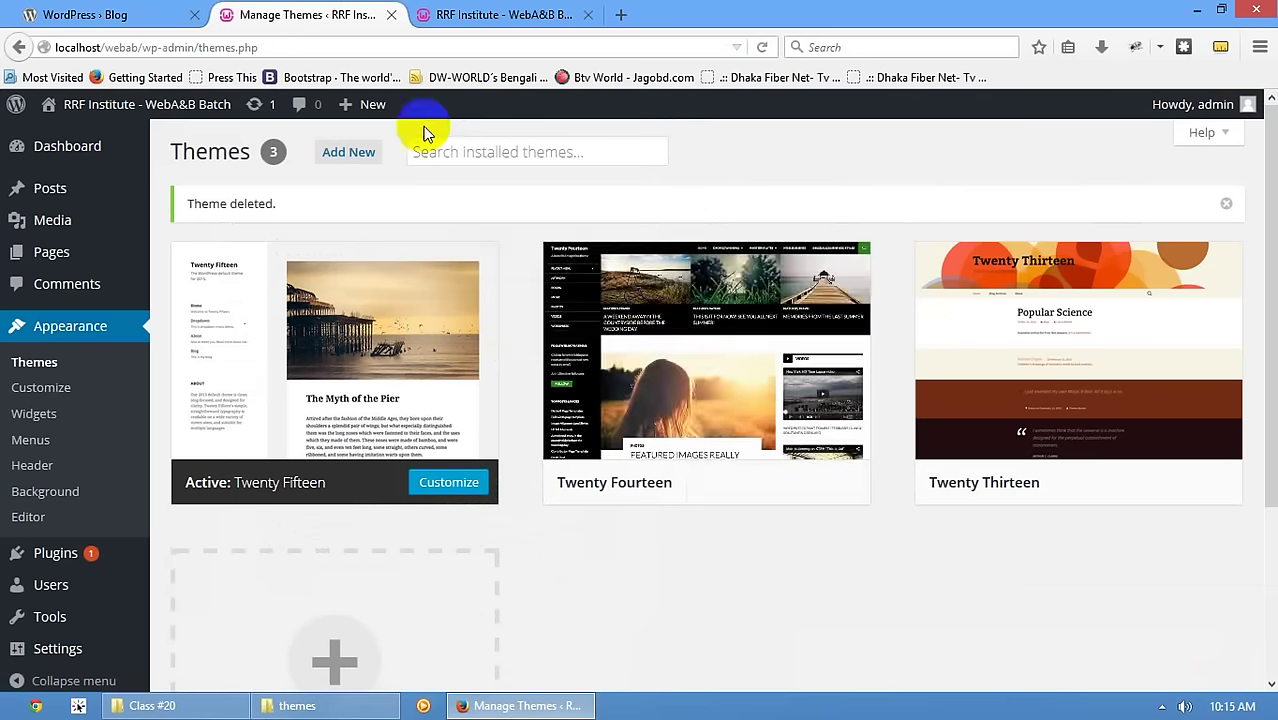
{"action": "left_click", "coordinate": [485, 14]}
{"action": "left_click", "coordinate": [291, 14]}
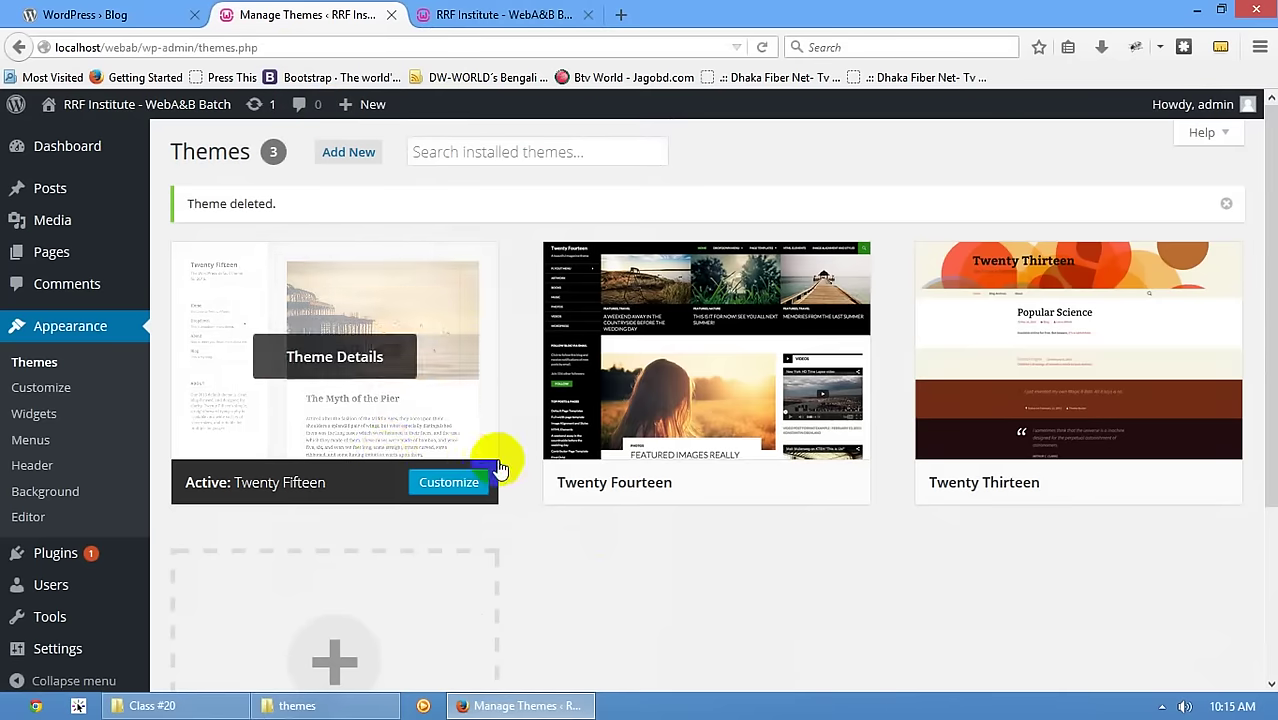
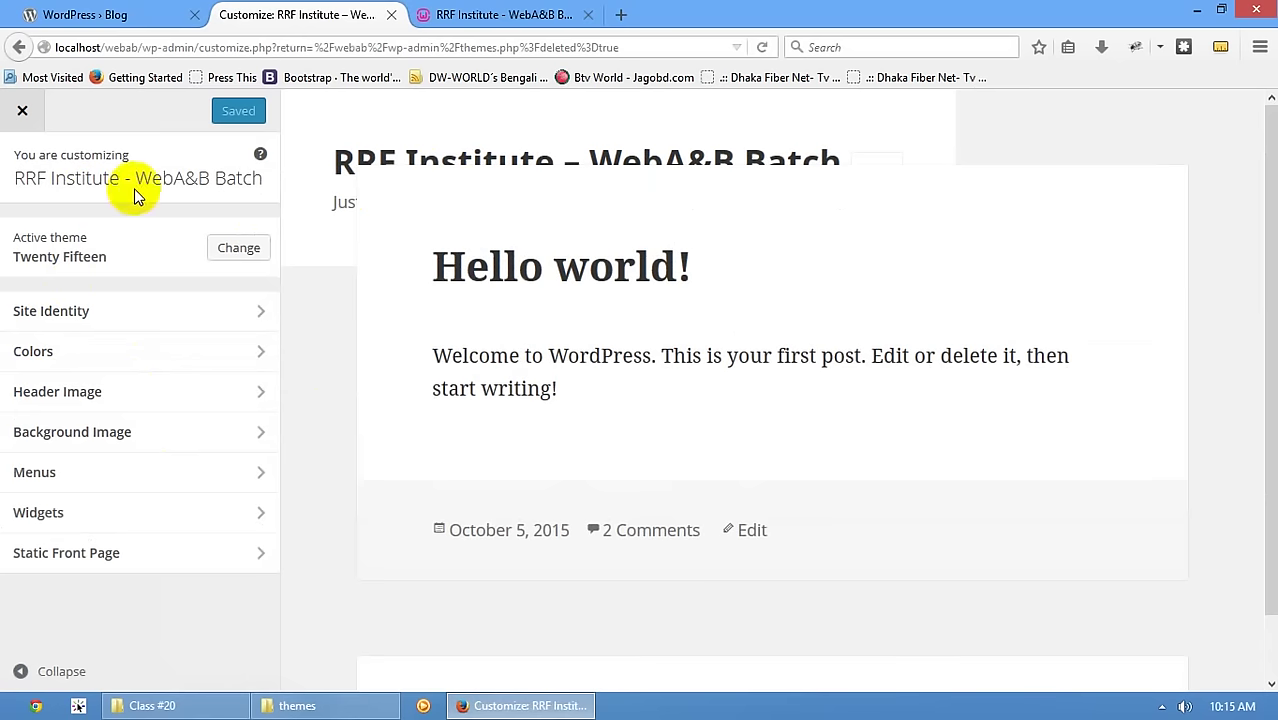
- Look over the Site Identity title and tagline, then the Colors settings in the Customizer
{"action": "left_click", "coordinate": [177, 313]}
{"action": "left_click_drag", "start_coordinate": [214, 247], "coordinate": [9, 248]}
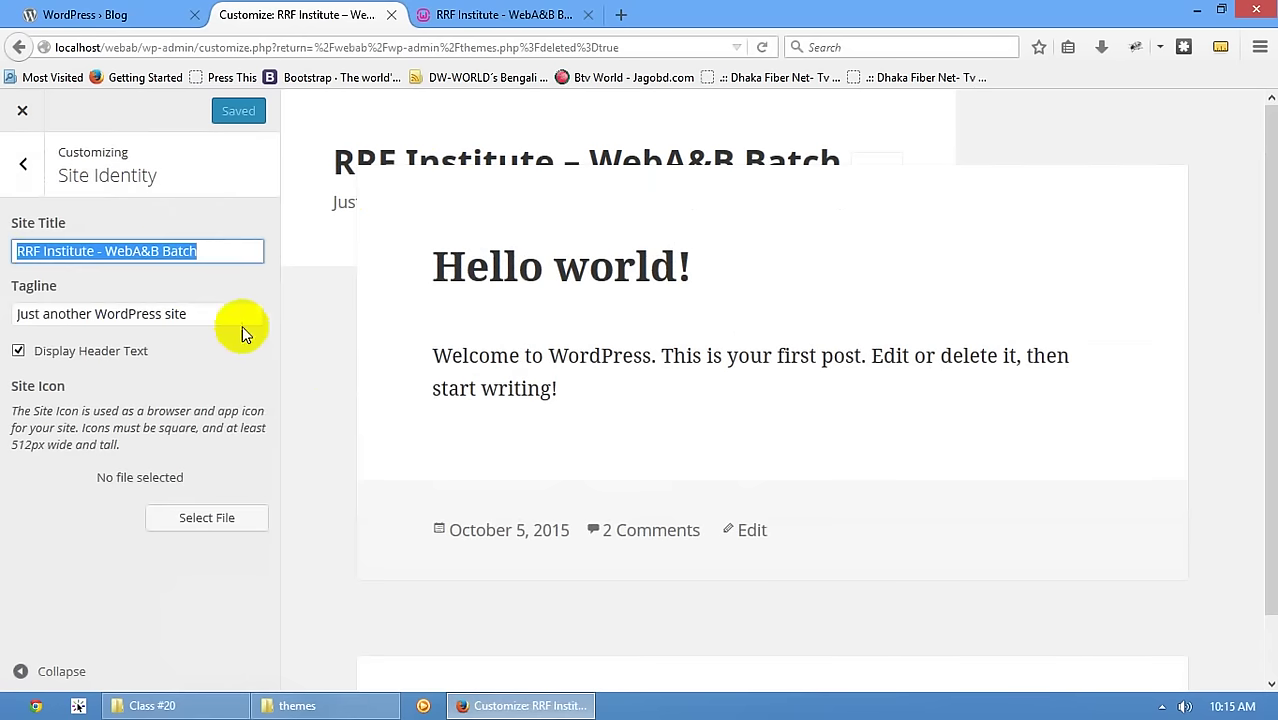
{"action": "left_click_drag", "start_coordinate": [242, 325], "coordinate": [100, 145]}
{"action": "left_click", "coordinate": [23, 163]}
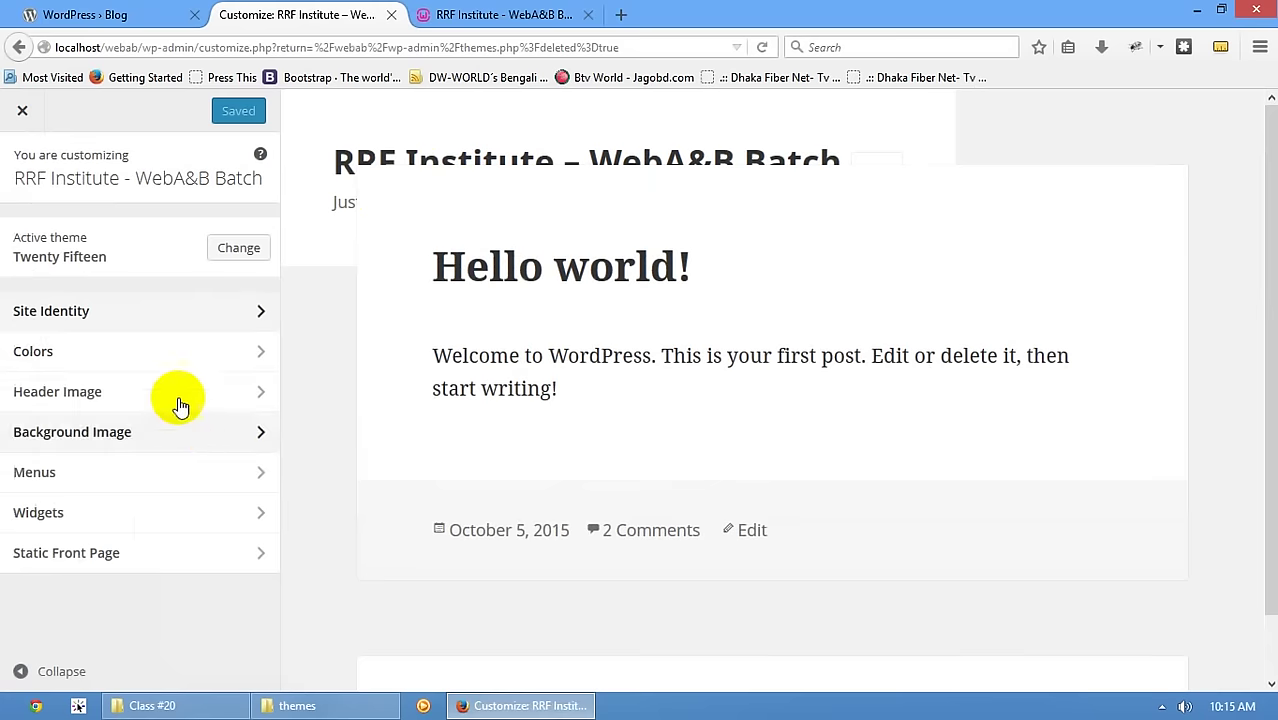
{"action": "left_click", "coordinate": [177, 352]}
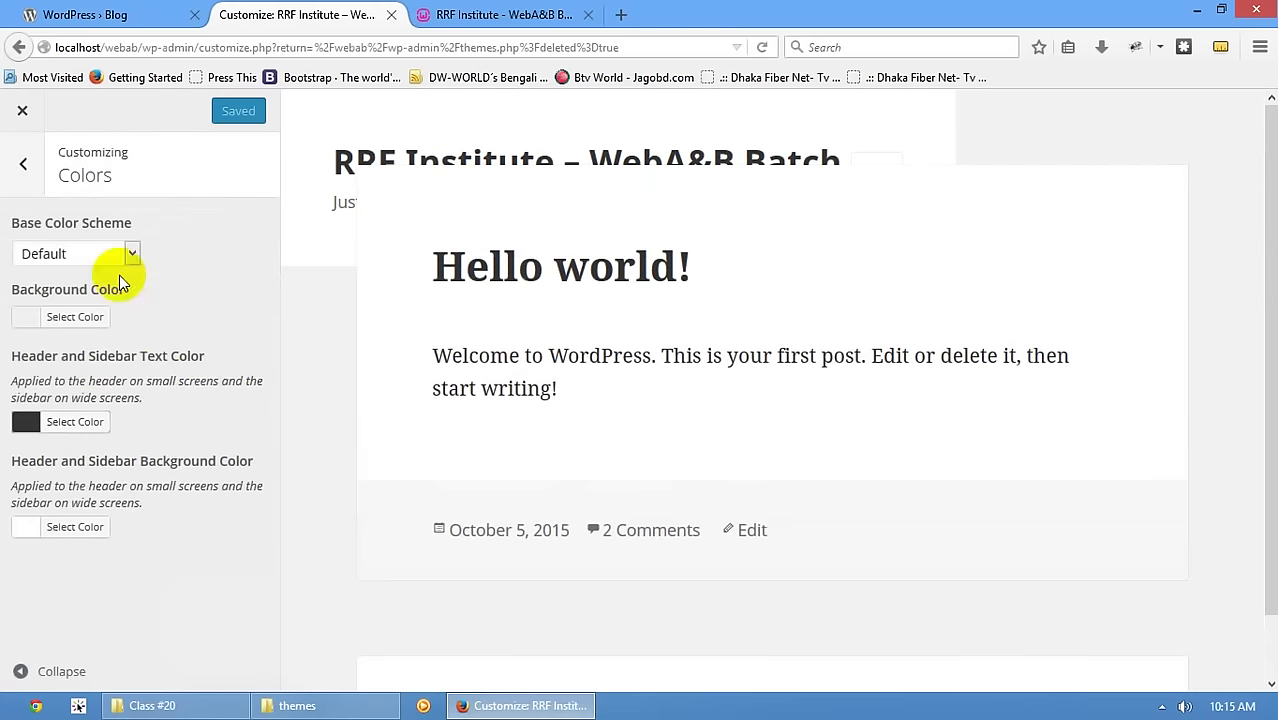
{"action": "left_click", "coordinate": [24, 166]}
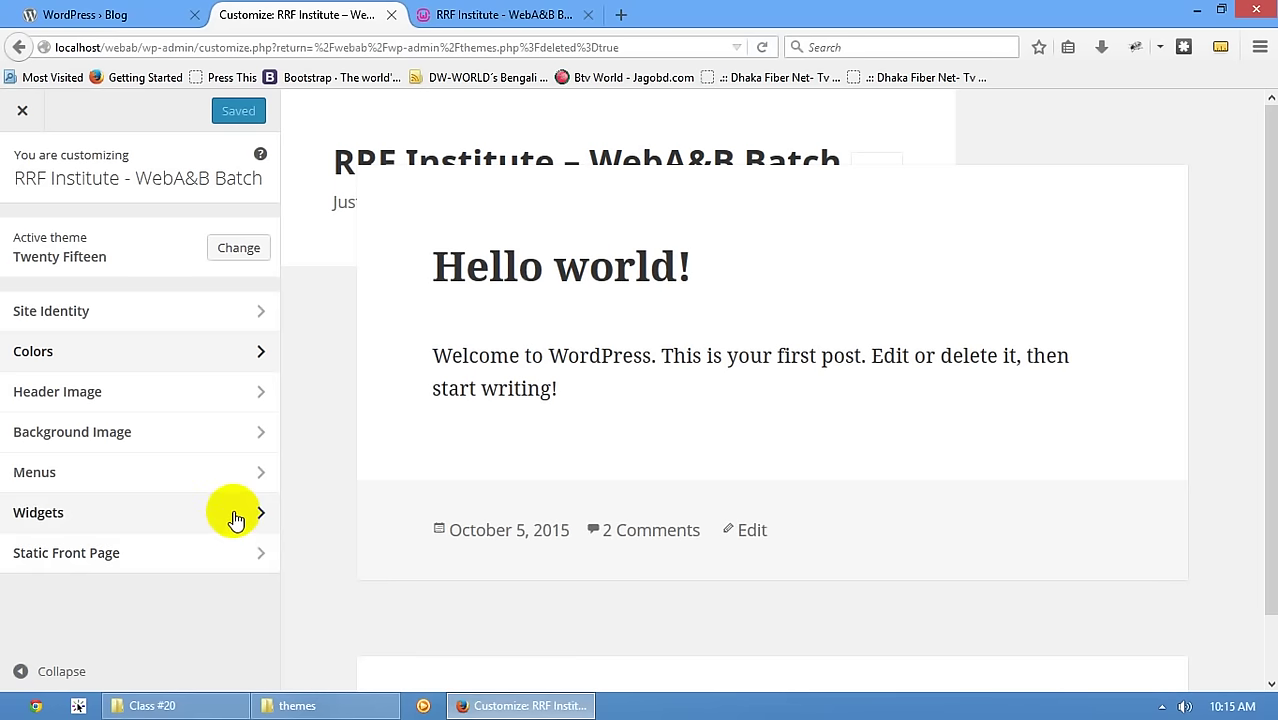
- Close the Customizer and go back to the Themes page
{"action": "left_click", "coordinate": [143, 12]}
{"action": "left_click", "coordinate": [276, 12]}
{"action": "left_click", "coordinate": [20, 108]}
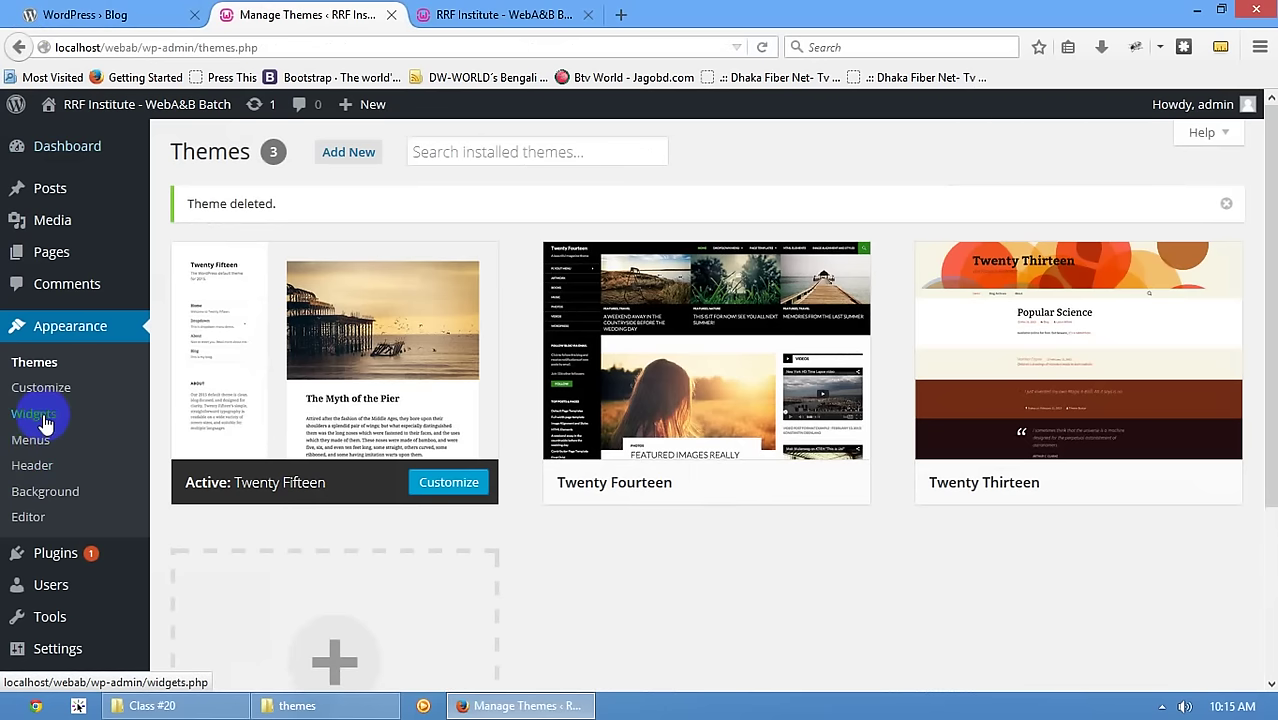
- Scroll the front page sidebar, noting its Recent Comments and Archives headings
{"action": "left_click", "coordinate": [440, 14]}
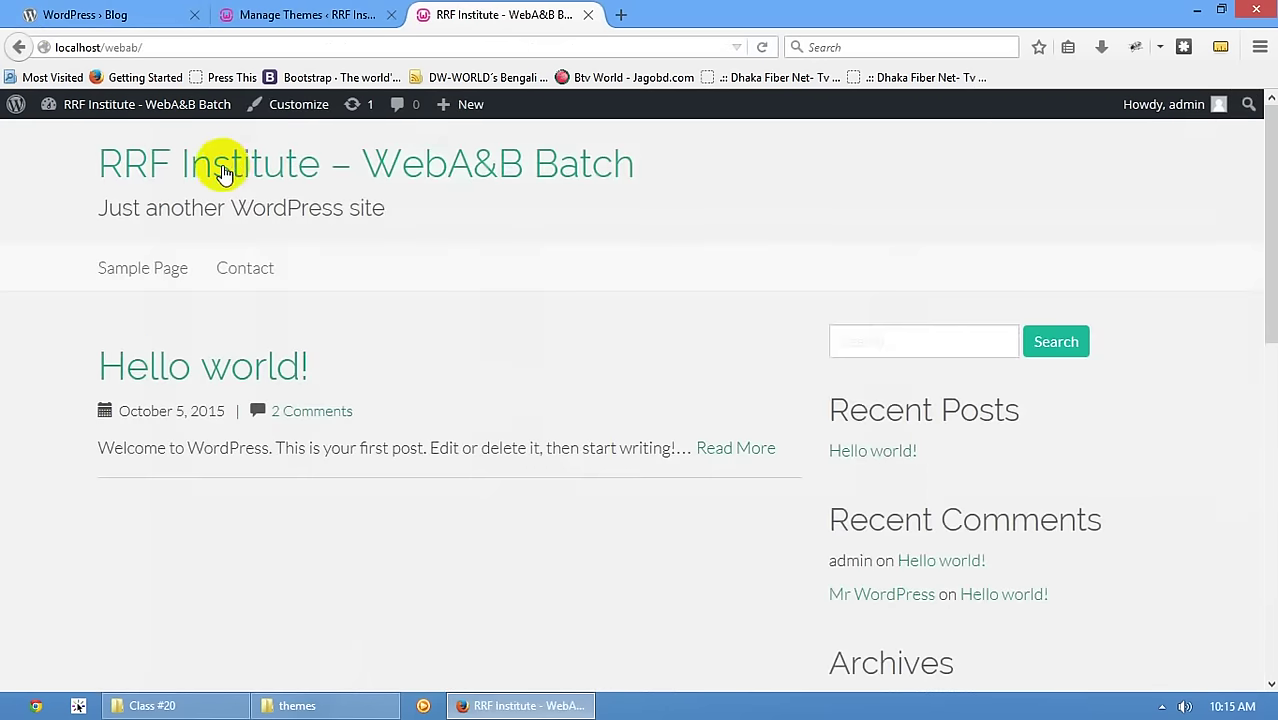
{"action": "scroll", "coordinate": [369, 336], "scroll_direction": "down", "scroll_amount": 5}
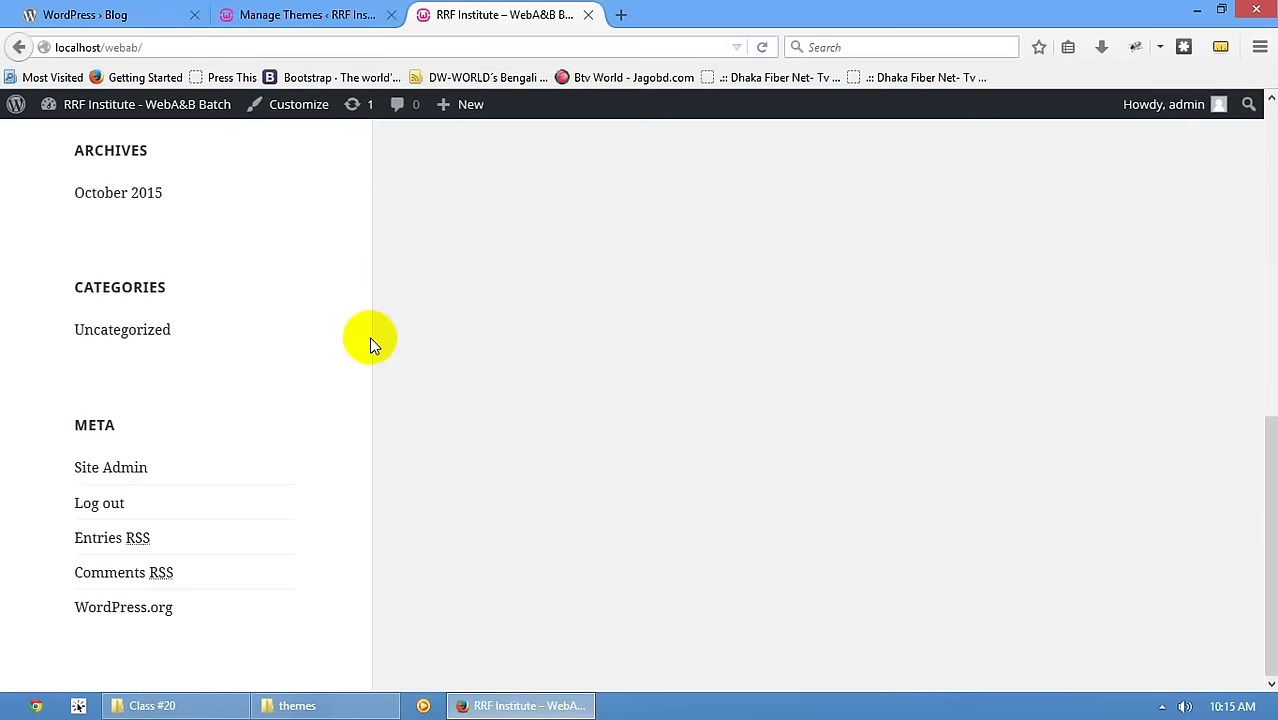
{"action": "scroll", "coordinate": [369, 336], "scroll_direction": "up", "scroll_amount": 3}
{"action": "scroll", "coordinate": [347, 369], "scroll_direction": "up", "scroll_amount": 3}
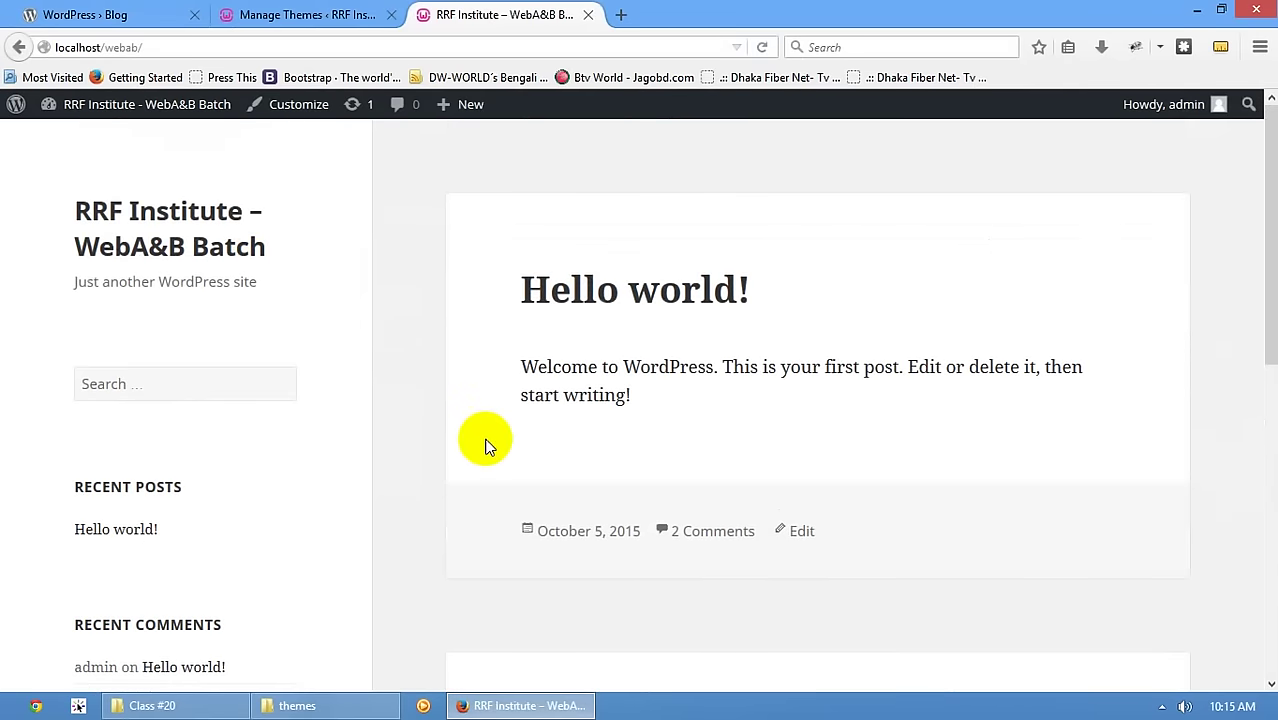
{"action": "scroll", "coordinate": [485, 445], "scroll_direction": "down", "scroll_amount": 3}
{"action": "left_click_drag", "start_coordinate": [72, 229], "coordinate": [200, 240]}
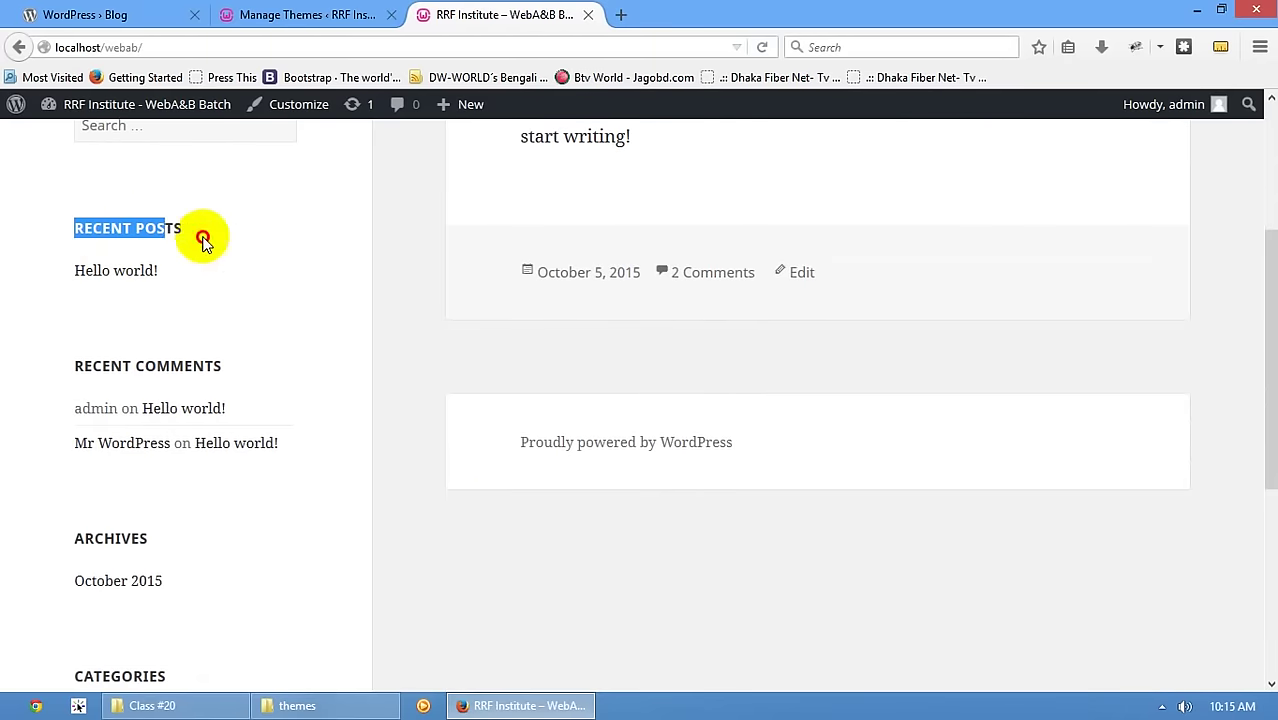
{"action": "left_click_drag", "start_coordinate": [73, 366], "coordinate": [222, 367]}
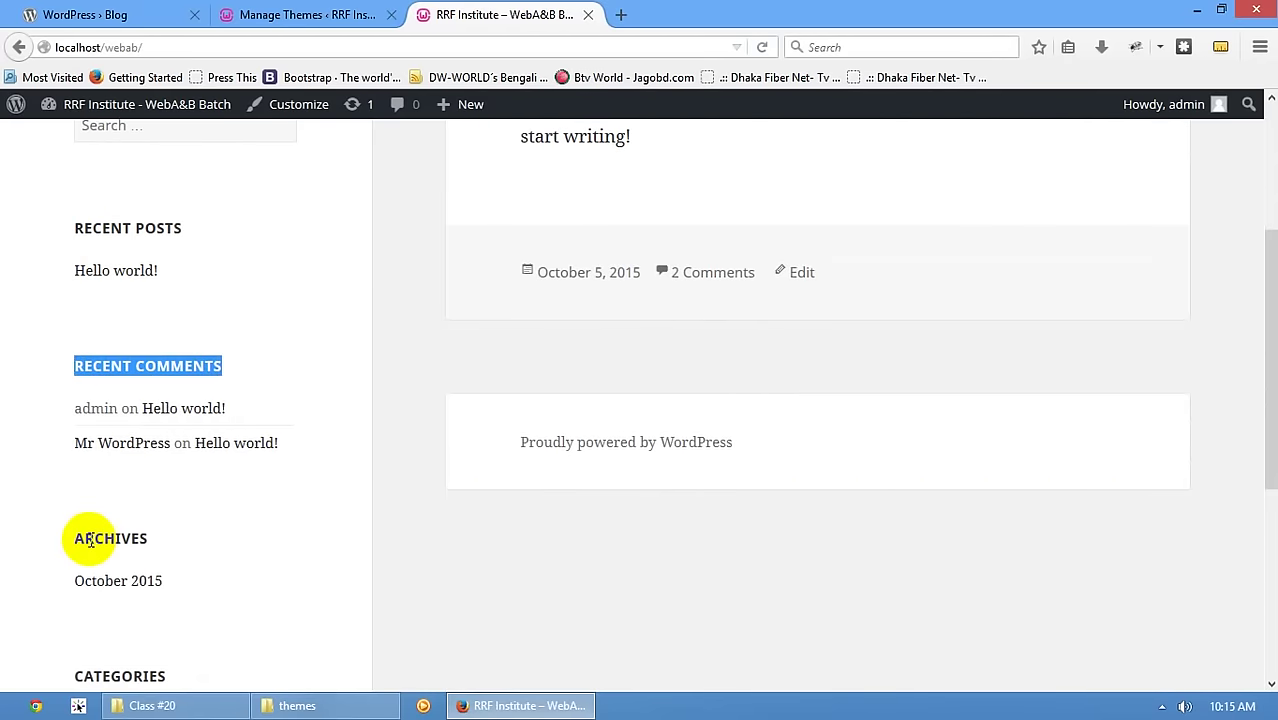
{"action": "left_click_drag", "start_coordinate": [86, 540], "coordinate": [166, 542]}
- Finish checking the sidebar, then open Appearance > Widgets in the admin tab
{"action": "scroll", "coordinate": [166, 538], "scroll_direction": "down", "scroll_amount": 3}
{"action": "left_click_drag", "start_coordinate": [86, 417], "coordinate": [166, 418]}
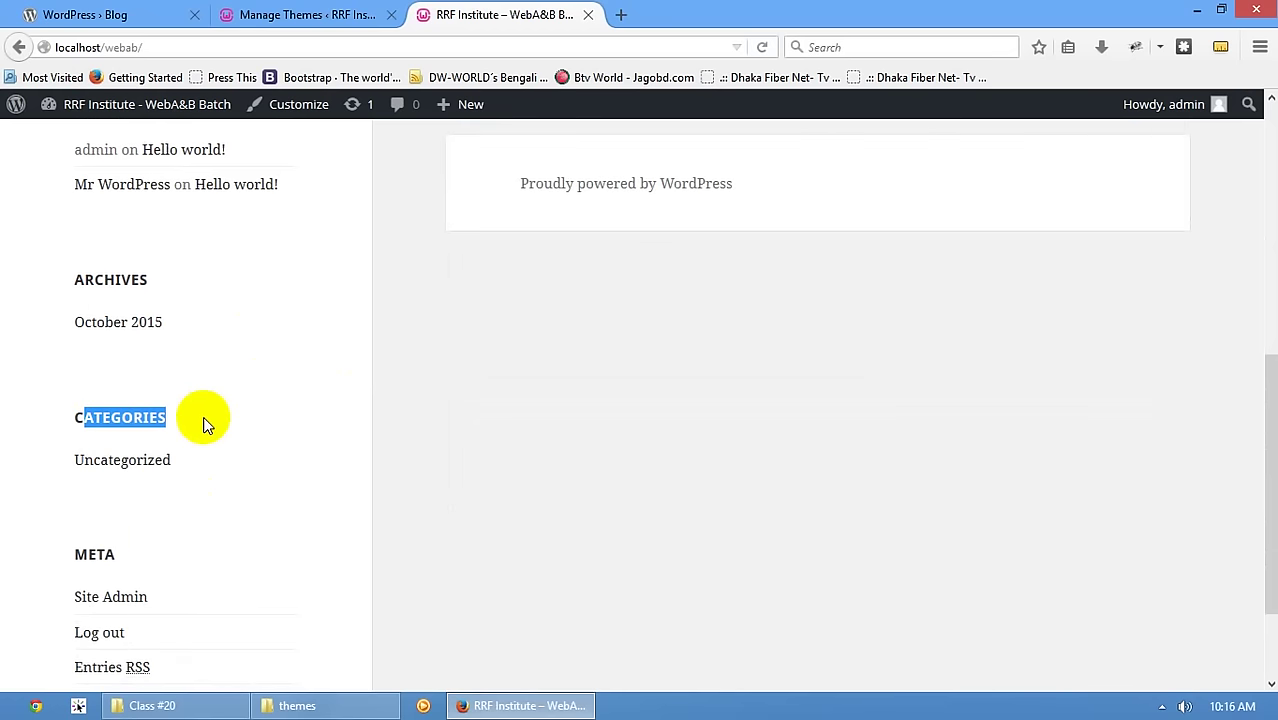
{"action": "scroll", "coordinate": [234, 522], "scroll_direction": "up", "scroll_amount": 5}
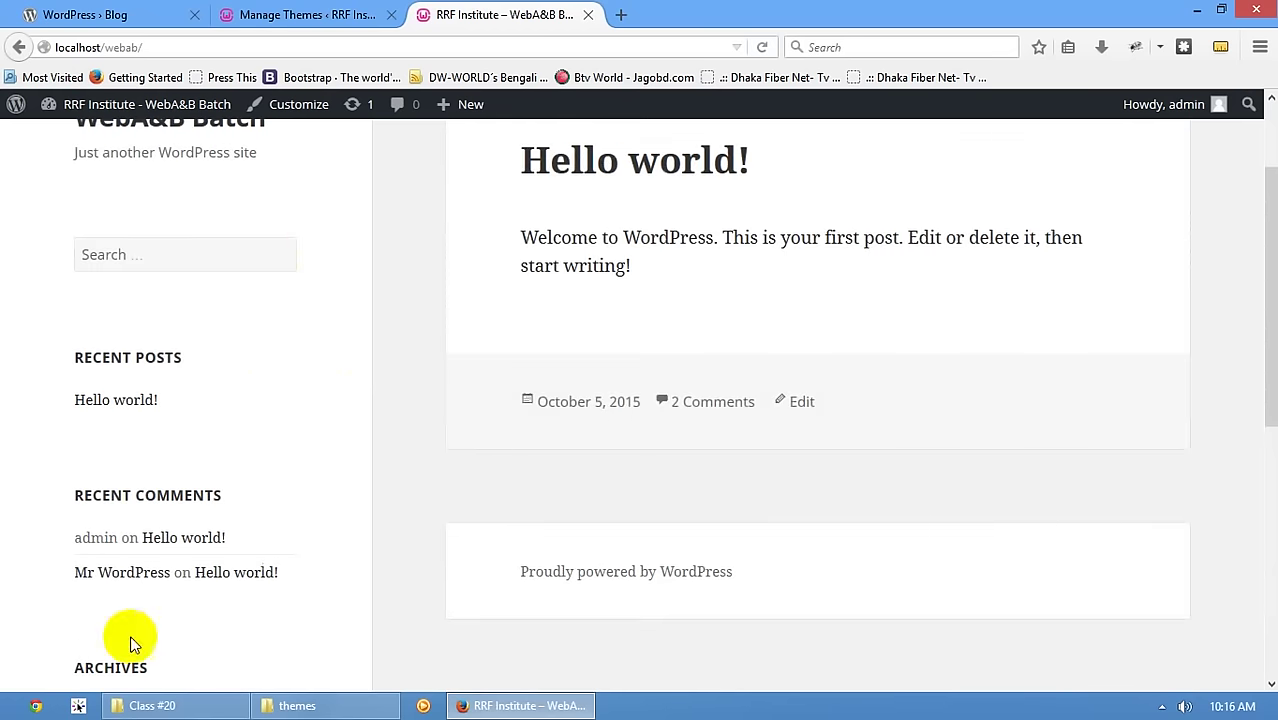
{"action": "left_click", "coordinate": [290, 14]}
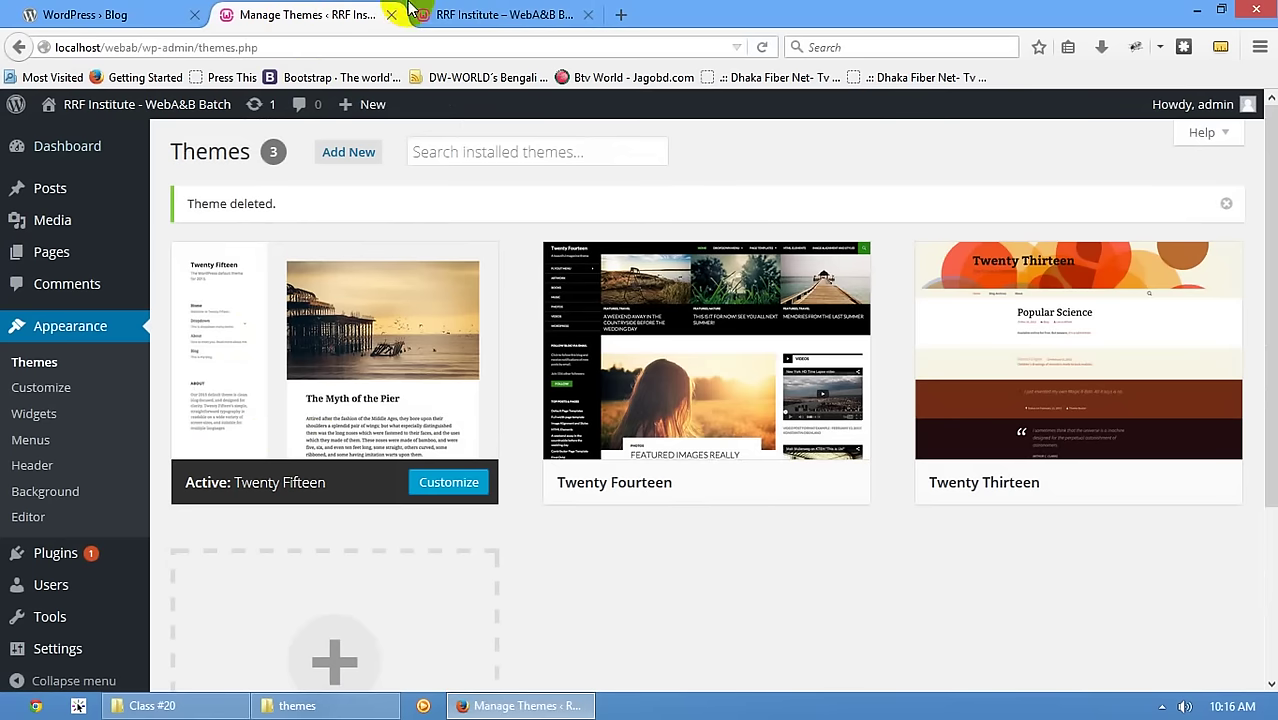
{"action": "left_click", "coordinate": [34, 418]}
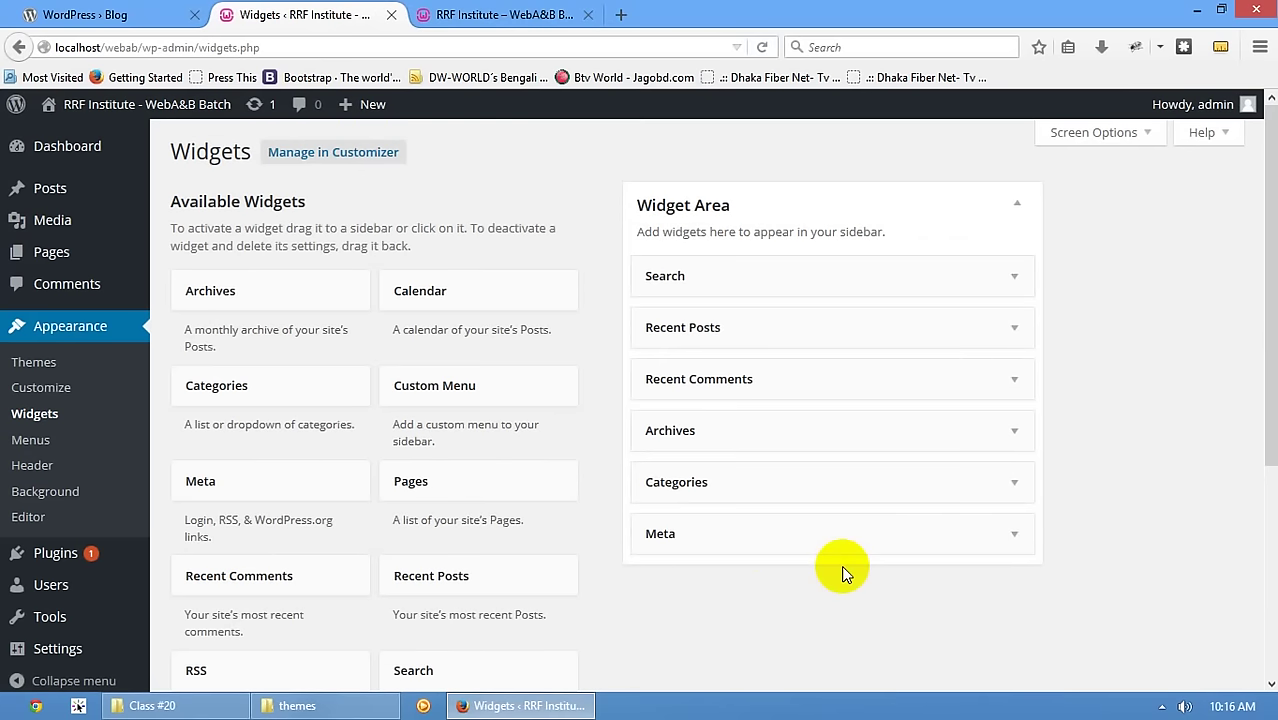
- Glance at the front page, then return to the Widgets page's Widget Area
{"action": "left_click", "coordinate": [445, 15]}
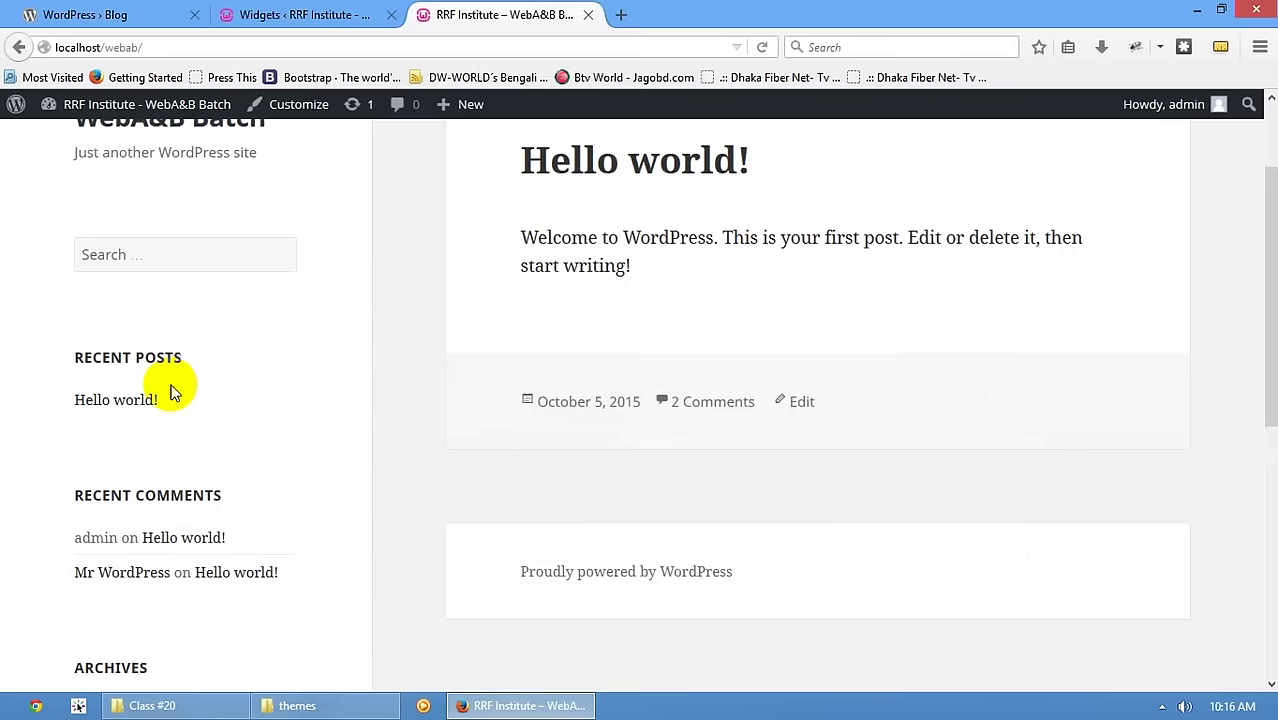
{"action": "scroll", "coordinate": [190, 527], "scroll_direction": "down", "scroll_amount": 5}
{"action": "left_click", "coordinate": [338, 22]}
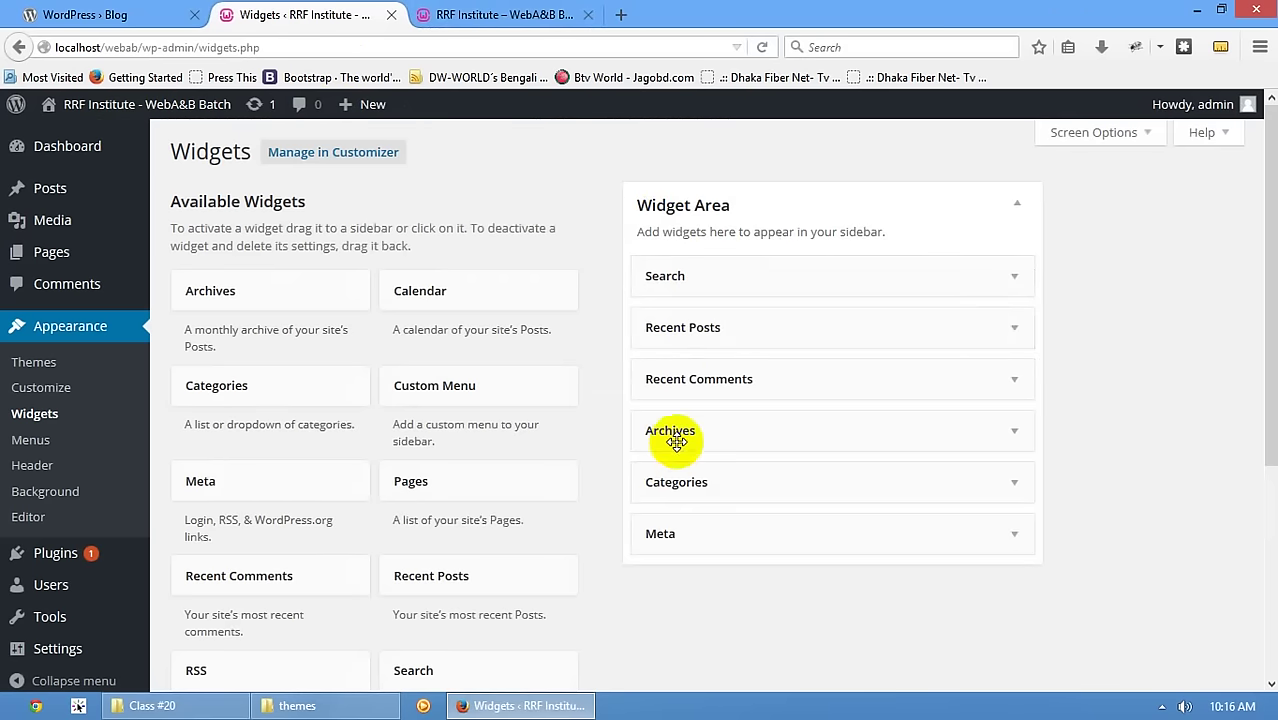
{"action": "left_click_drag", "start_coordinate": [699, 531], "coordinate": [681, 533]}
{"action": "scroll", "coordinate": [681, 533], "scroll_direction": "down", "scroll_amount": 3}
- Delete the Search, Recent Posts, Recent Comments, Archives, Categories and Meta widgets
{"action": "left_click", "coordinate": [1013, 148]}
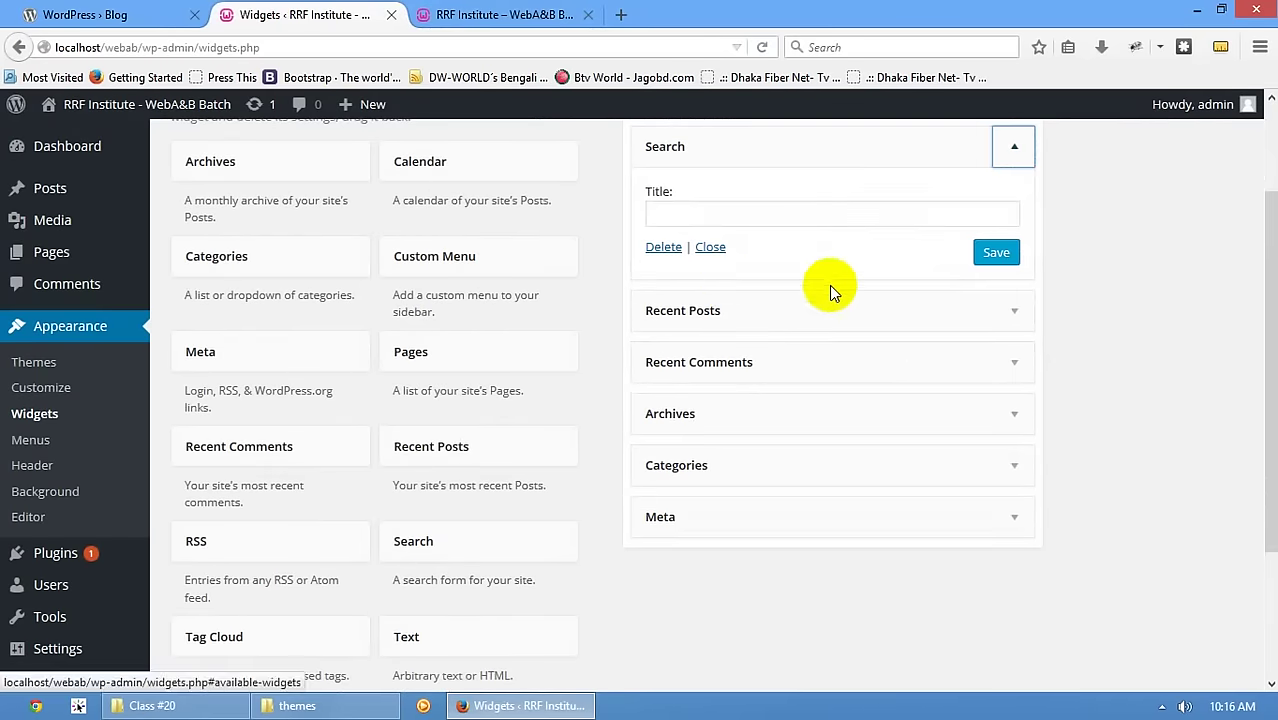
{"action": "left_click", "coordinate": [1016, 152]}
{"action": "left_click", "coordinate": [663, 320]}
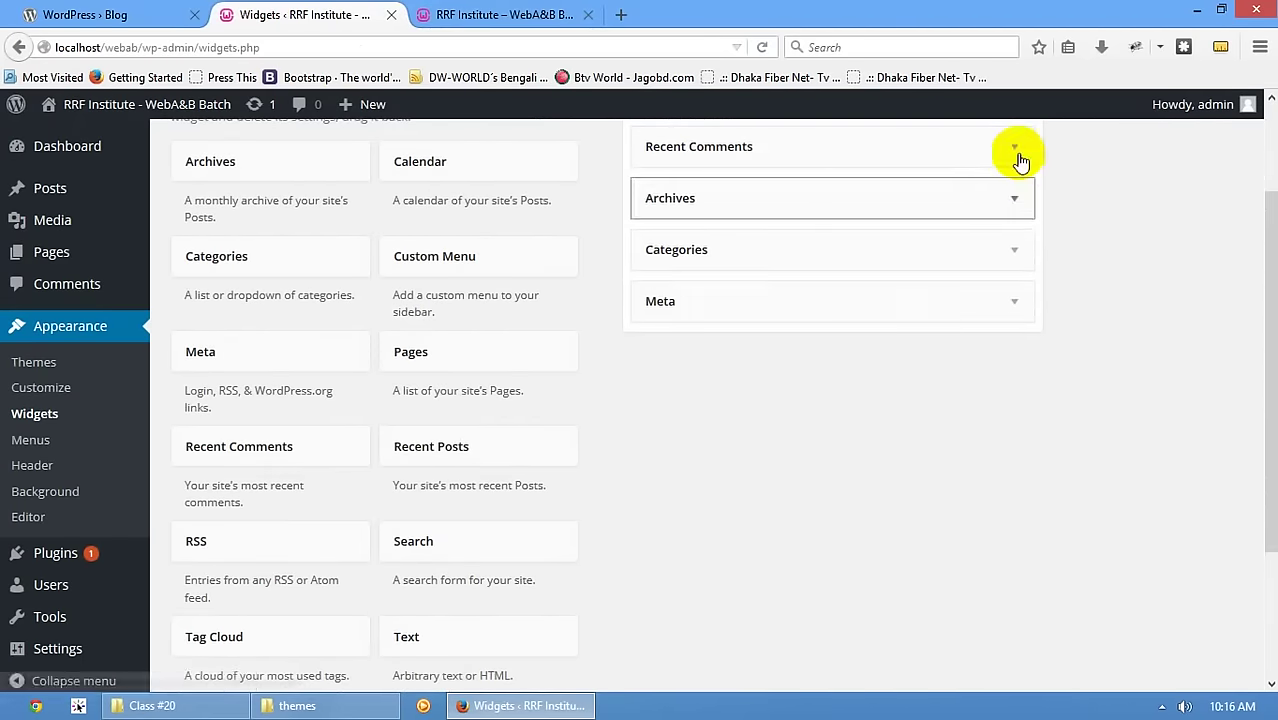
{"action": "left_click", "coordinate": [1015, 152]}
{"action": "left_click", "coordinate": [666, 288]}
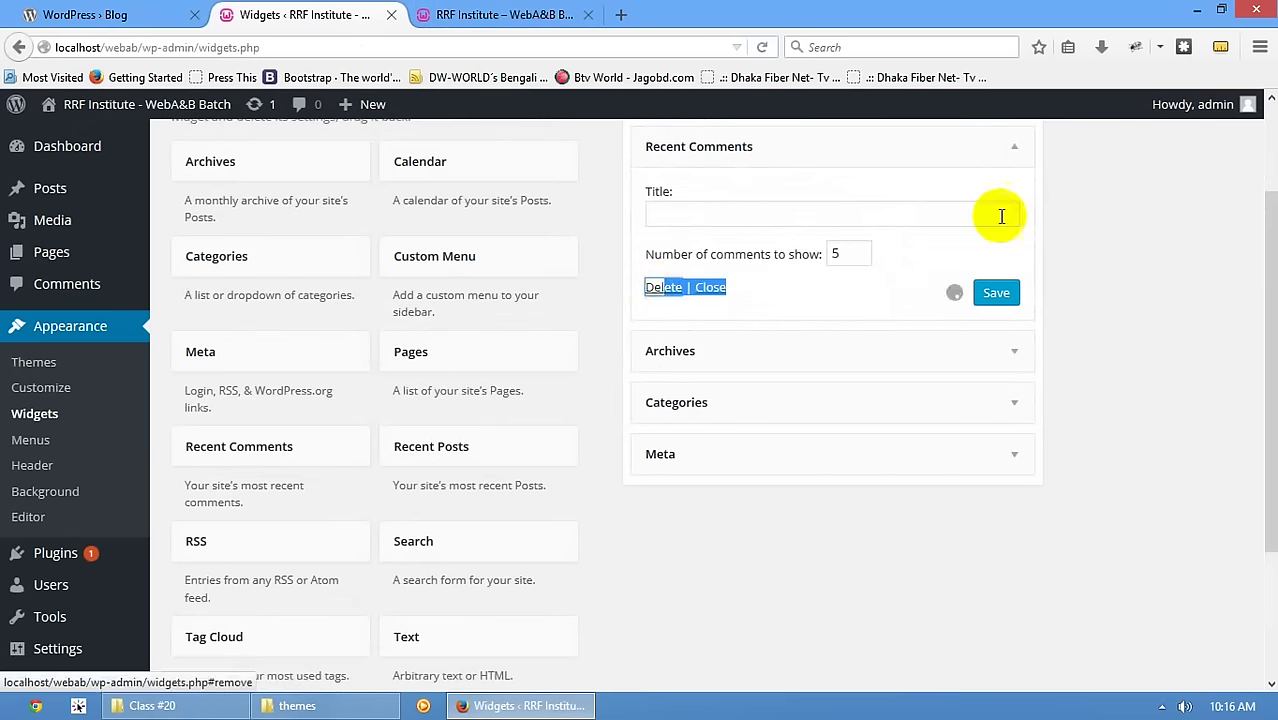
{"action": "left_click", "coordinate": [1013, 150]}
{"action": "left_click", "coordinate": [662, 299]}
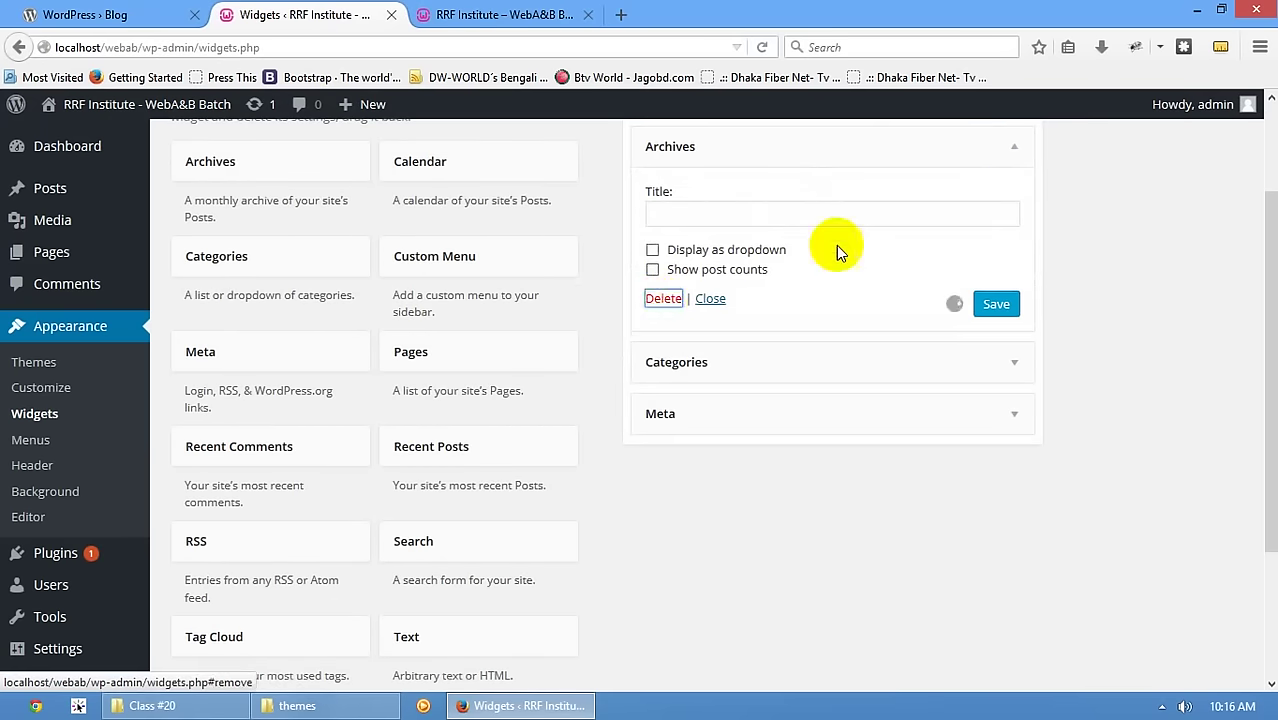
{"action": "left_click", "coordinate": [1014, 150]}
{"action": "left_click", "coordinate": [663, 320]}
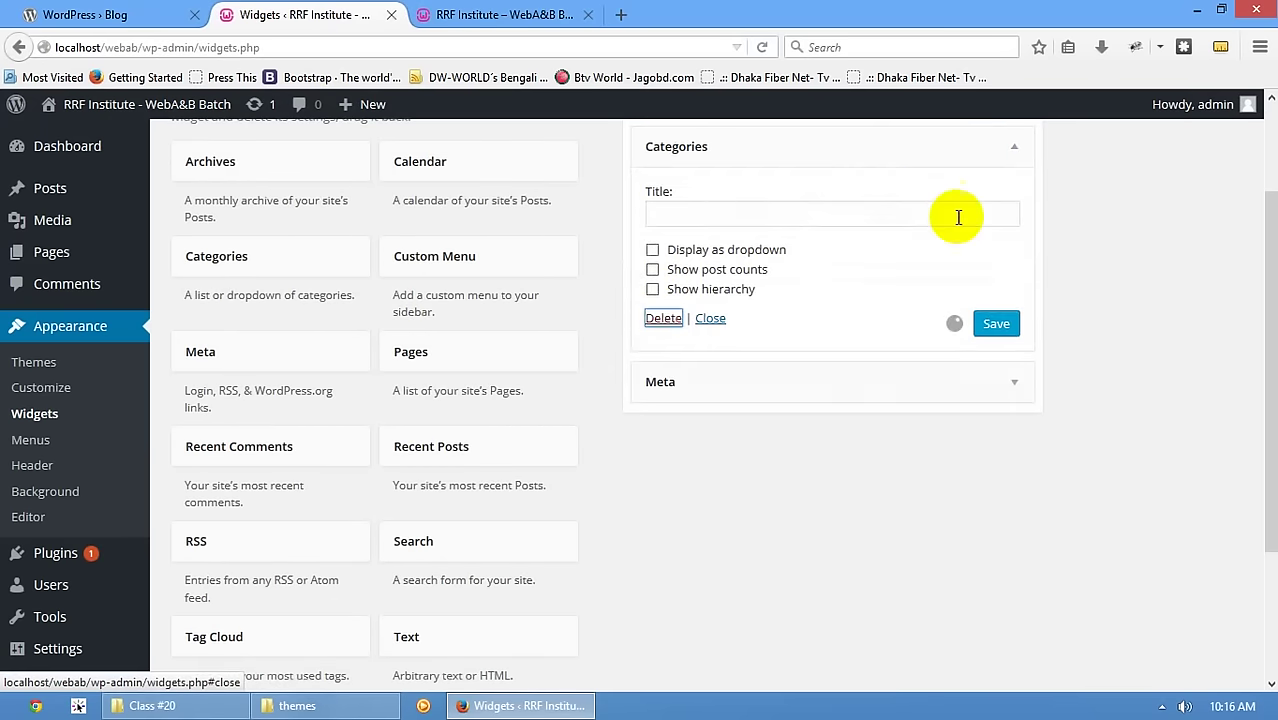
{"action": "left_click", "coordinate": [1012, 150]}
{"action": "left_click", "coordinate": [665, 255]}
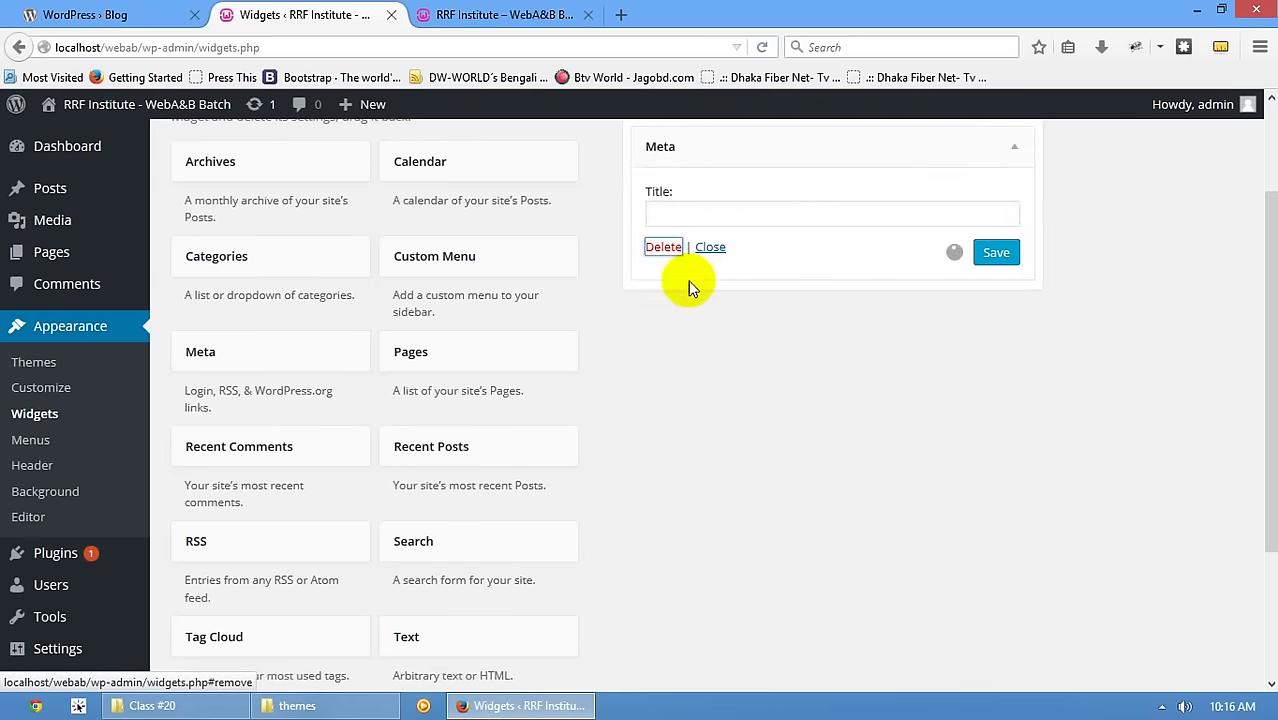
- Add a Custom Menu widget to Widget Area, then delete it again
{"action": "scroll", "coordinate": [748, 313], "scroll_direction": "up", "scroll_amount": 3}
{"action": "left_click_drag", "start_coordinate": [508, 400], "coordinate": [815, 265]}
{"action": "left_click", "coordinate": [1006, 279]}
{"action": "left_click", "coordinate": [1007, 280]}
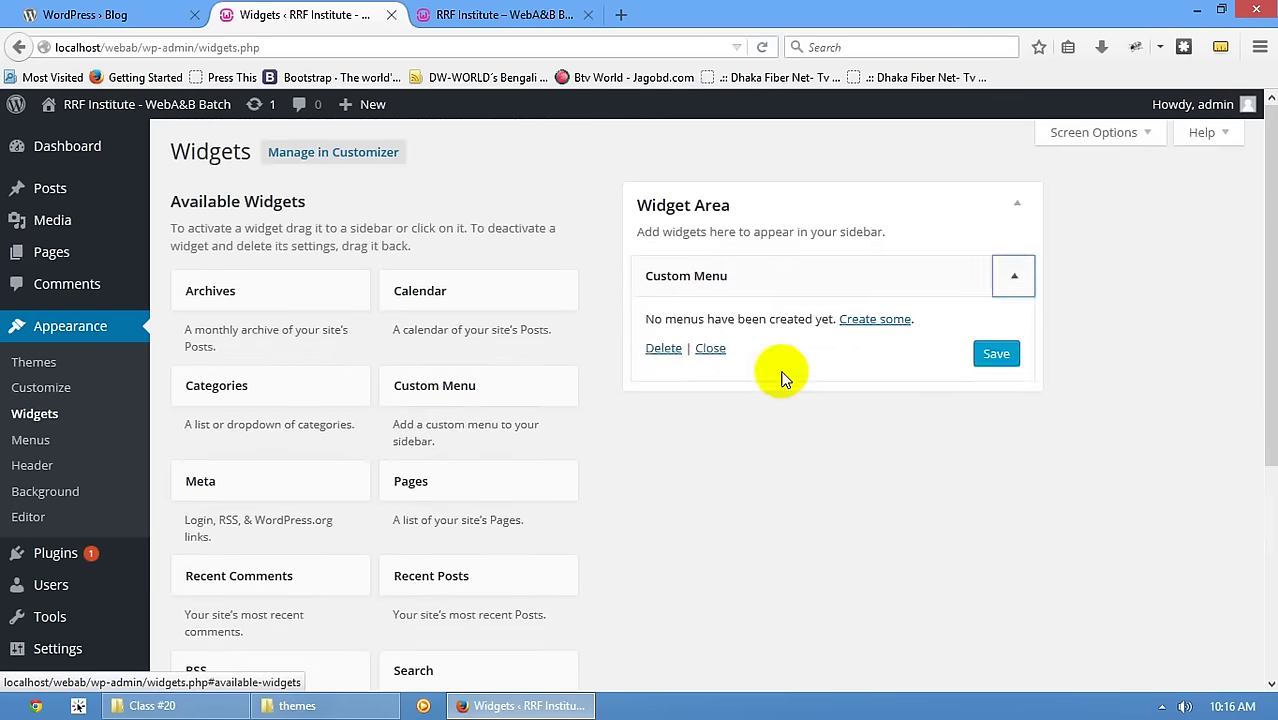
{"action": "left_click", "coordinate": [703, 350]}
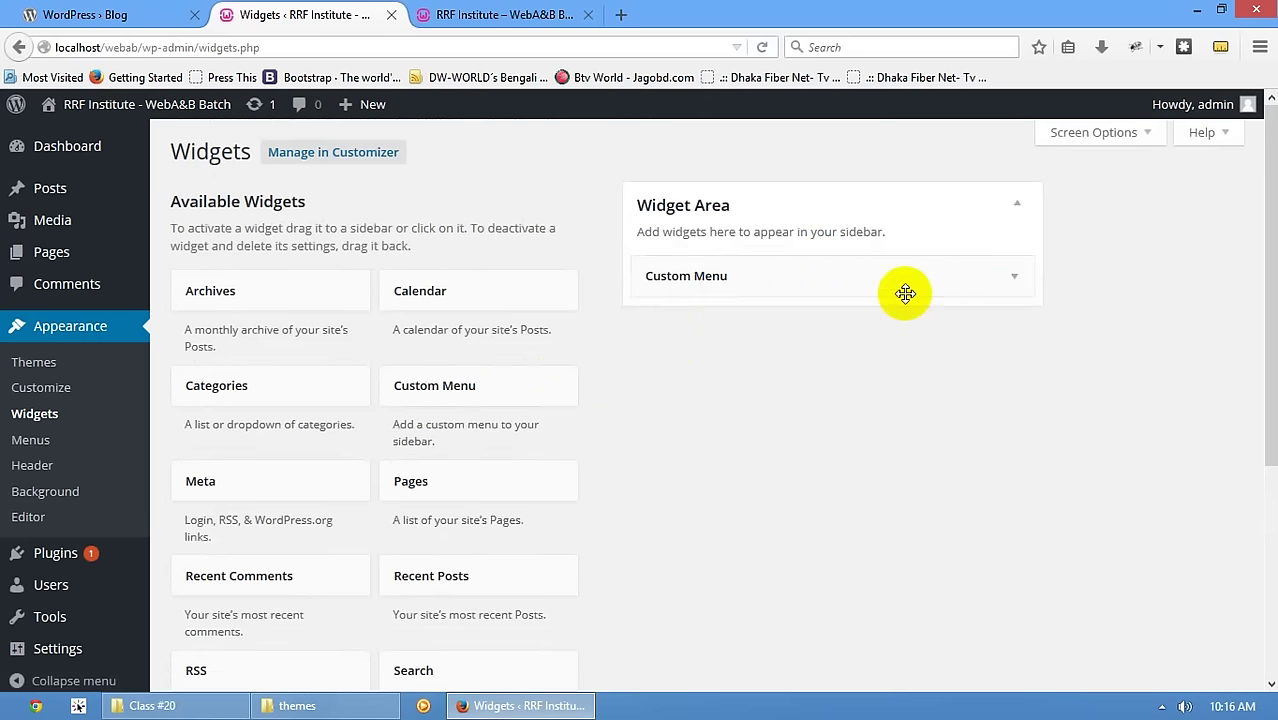
{"action": "left_click", "coordinate": [1006, 276]}
{"action": "left_click", "coordinate": [661, 356]}
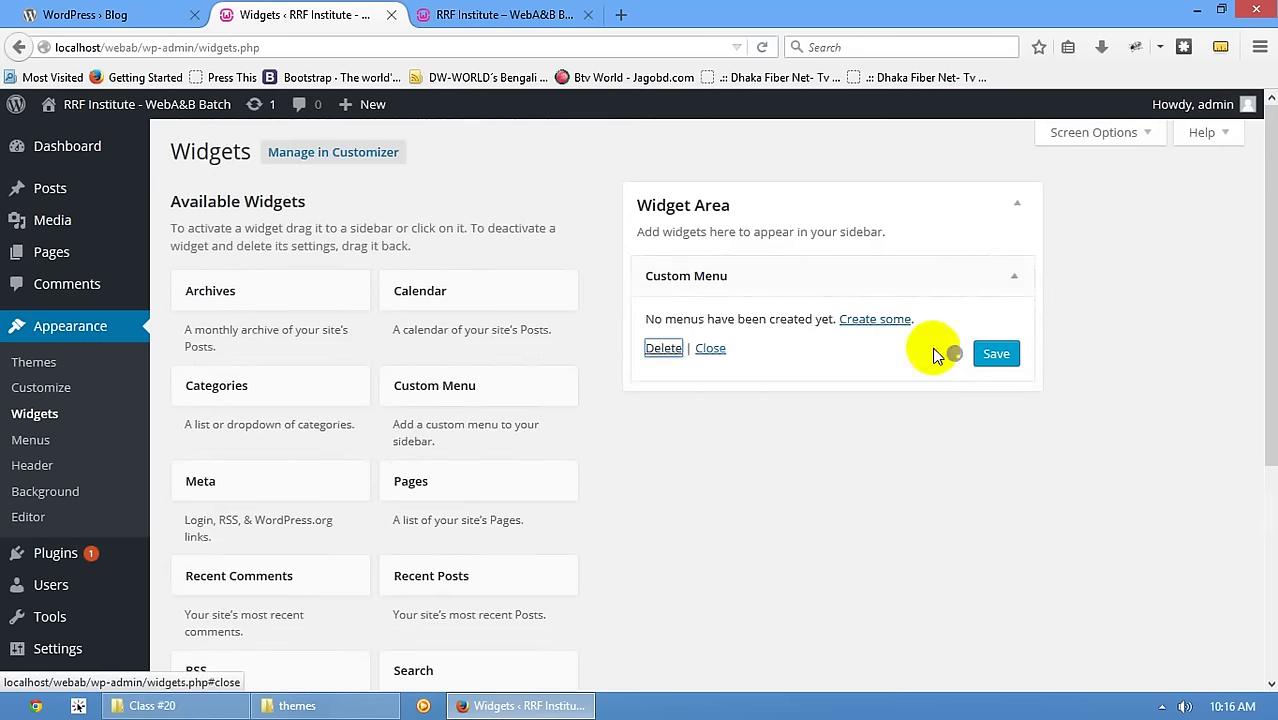
- Reload the front page to confirm the sidebar has no widgets
{"action": "left_click", "coordinate": [480, 14]}
{"action": "scroll", "coordinate": [230, 240], "scroll_direction": "up", "scroll_amount": 4}
{"action": "left_click", "coordinate": [158, 232]}
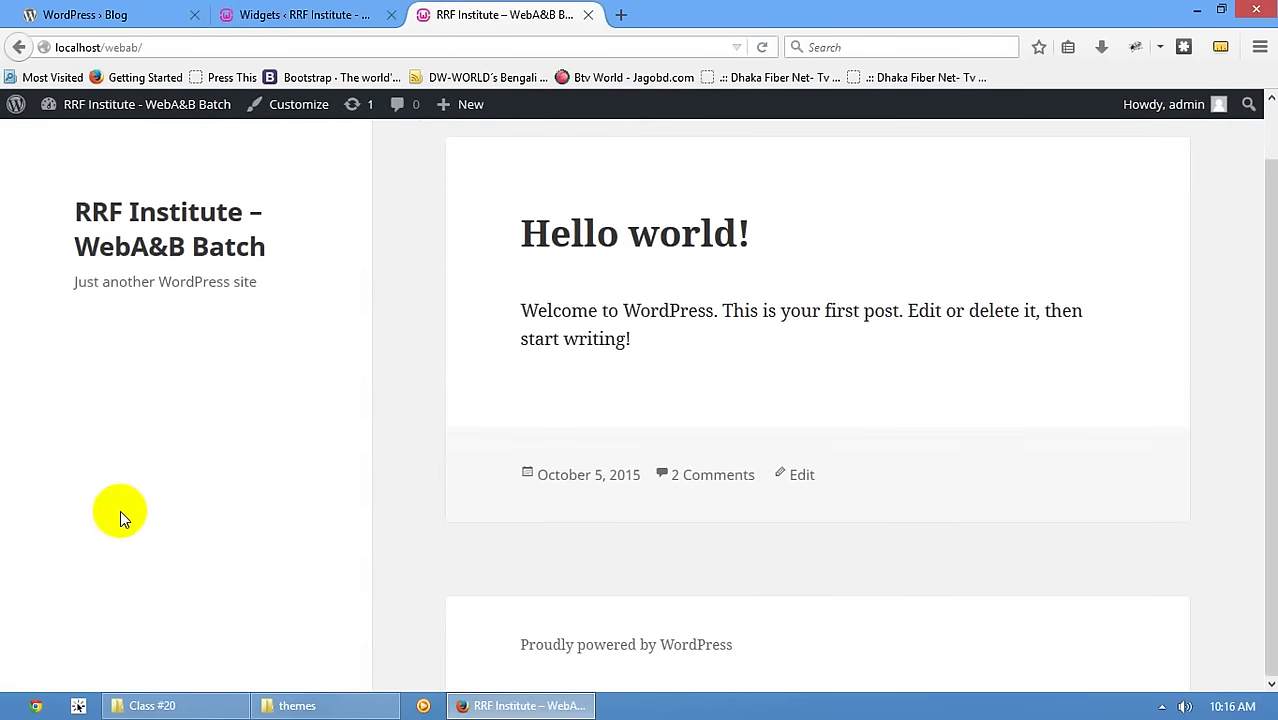
{"action": "scroll", "coordinate": [126, 510], "scroll_direction": "up", "scroll_amount": 1}
{"action": "scroll", "coordinate": [126, 510], "scroll_direction": "up", "scroll_amount": 2}
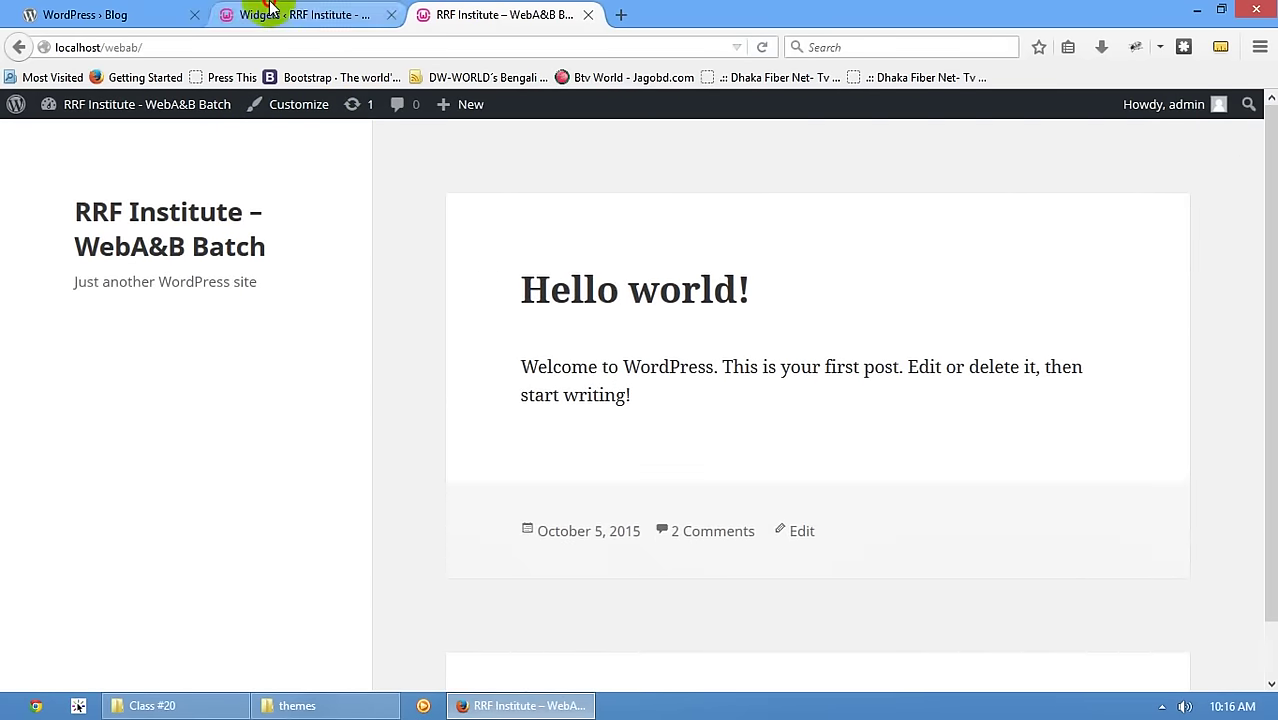
- Review the empty Widget Area, then view the RRF Institute front page with its Hello world! post
{"action": "left_click", "coordinate": [320, 14]}
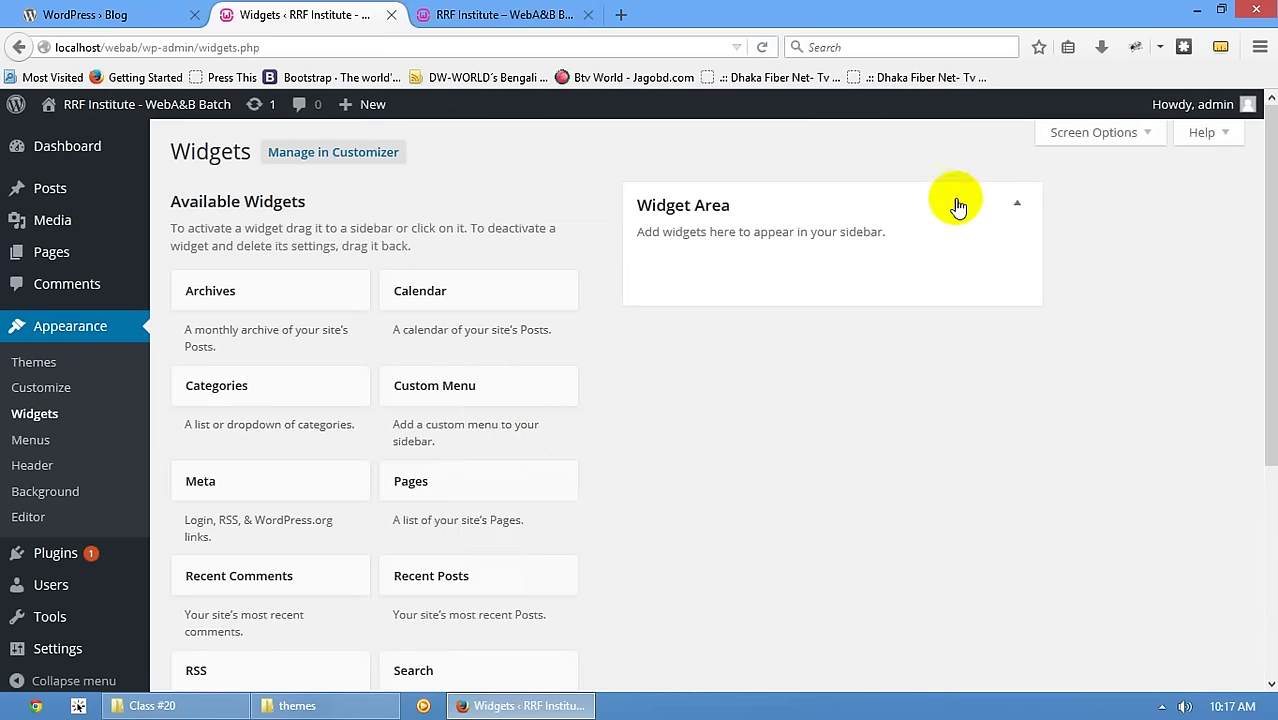
{"action": "scroll", "coordinate": [470, 515], "scroll_direction": "down", "scroll_amount": 5}
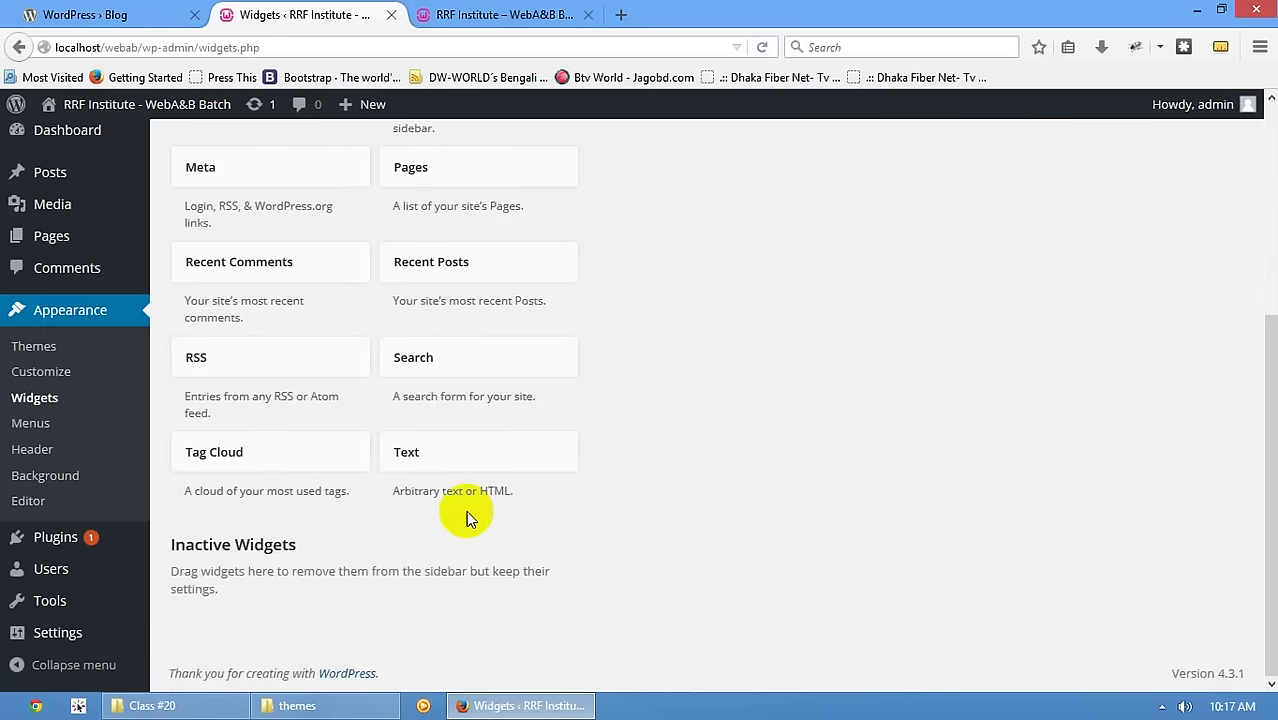
{"action": "scroll", "coordinate": [466, 515], "scroll_direction": "up", "scroll_amount": 5}
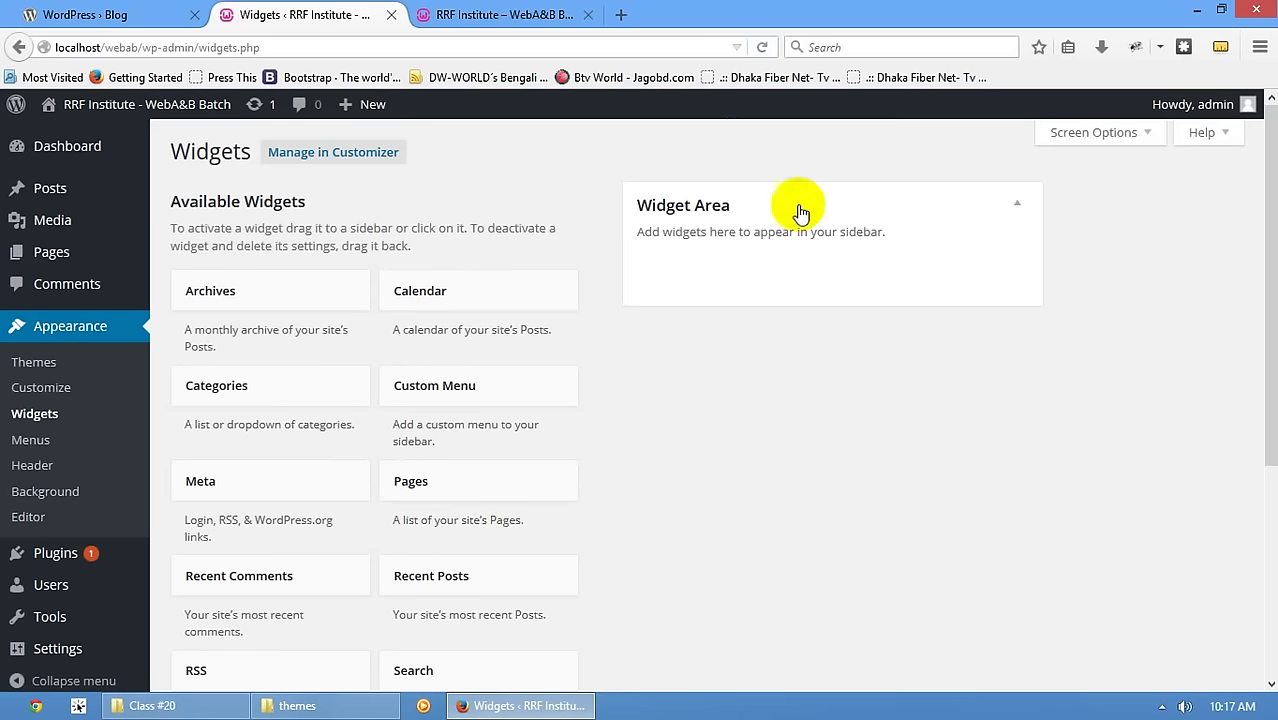
{"action": "left_click", "coordinate": [500, 14]}
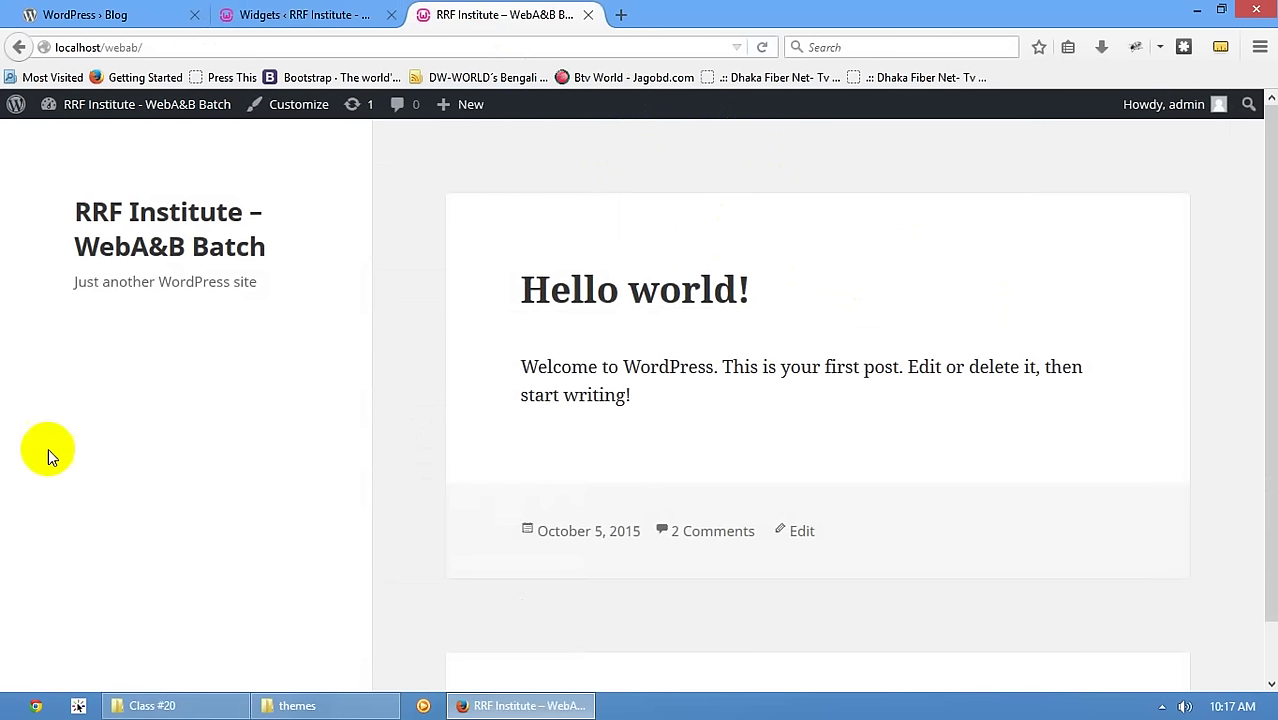
- Drag the Calendar widget into Widget Area and confirm the October 2015 calendar on the front page
{"action": "left_click", "coordinate": [337, 10]}
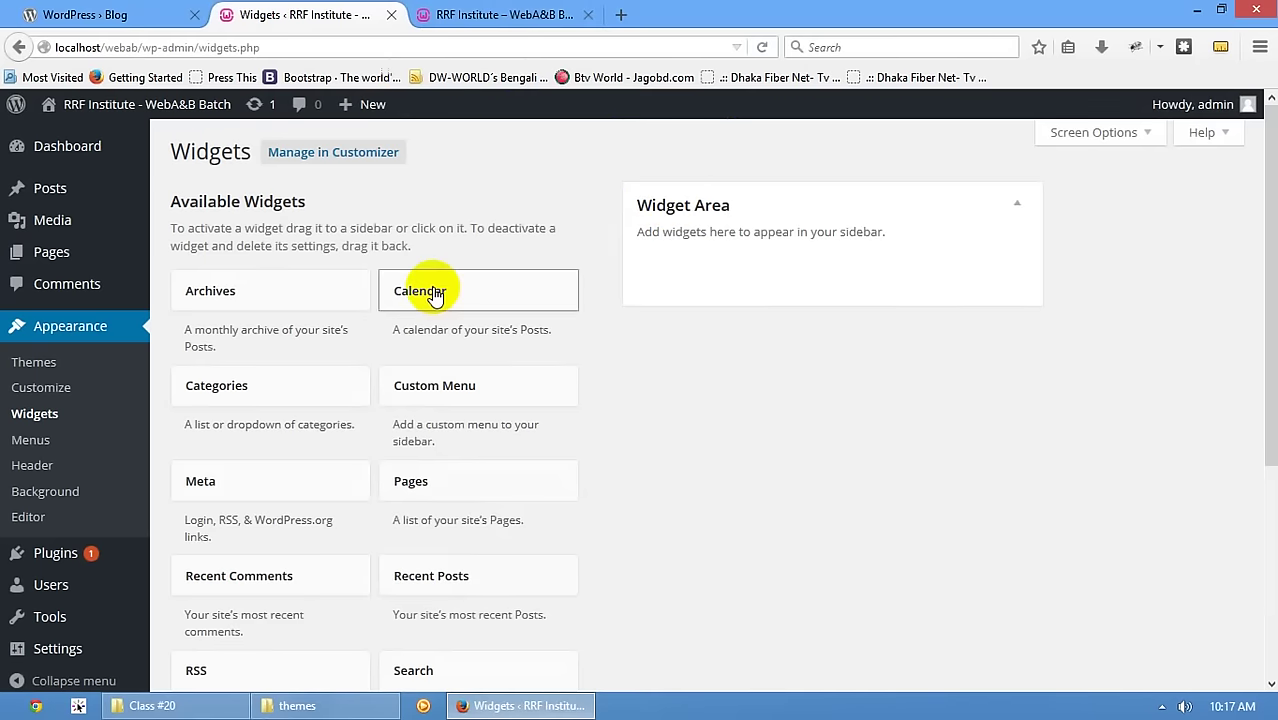
{"action": "left_click_drag", "start_coordinate": [434, 288], "coordinate": [800, 262]}
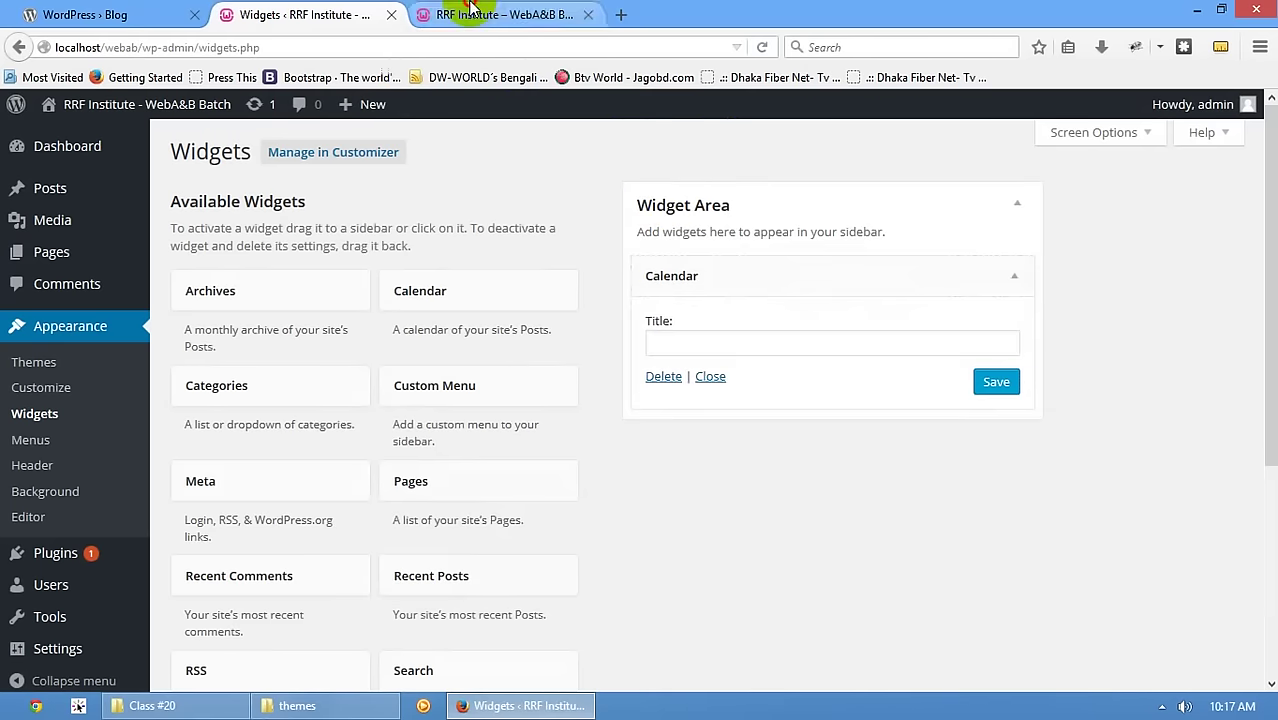
{"action": "left_click", "coordinate": [500, 14]}
{"action": "left_click", "coordinate": [185, 214]}
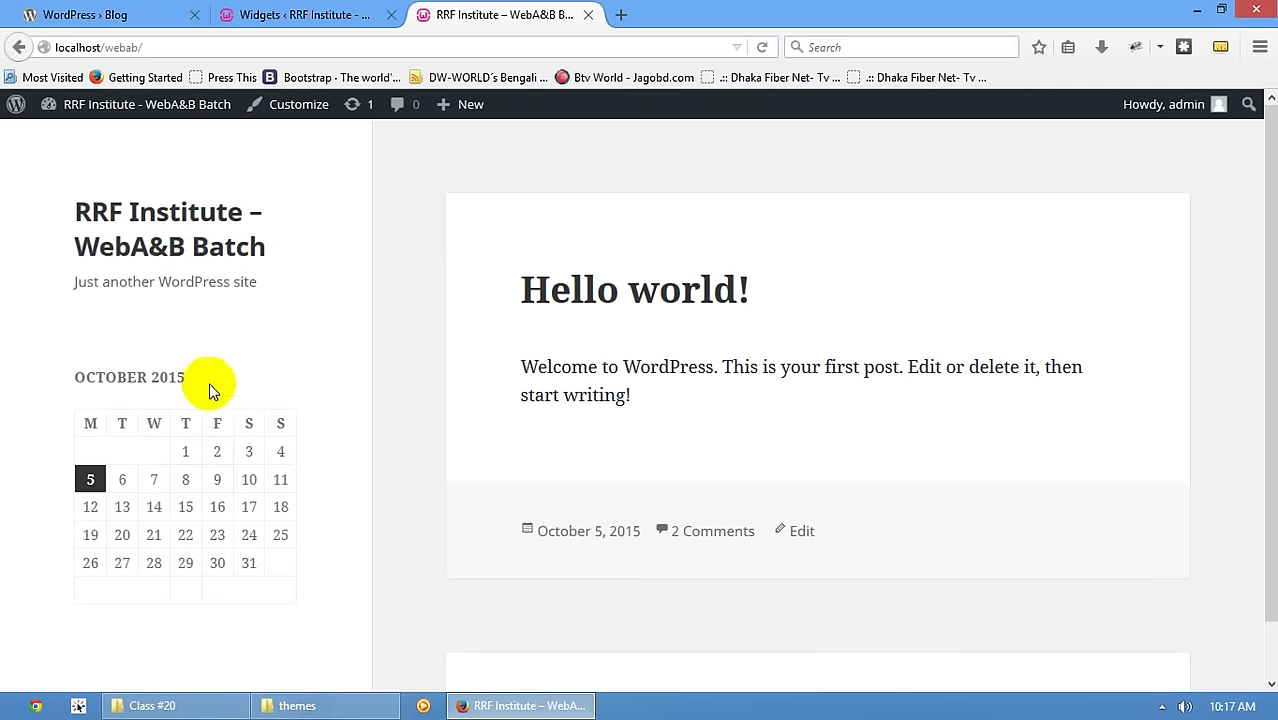
{"action": "scroll", "coordinate": [427, 640], "scroll_direction": "down", "scroll_amount": 1}
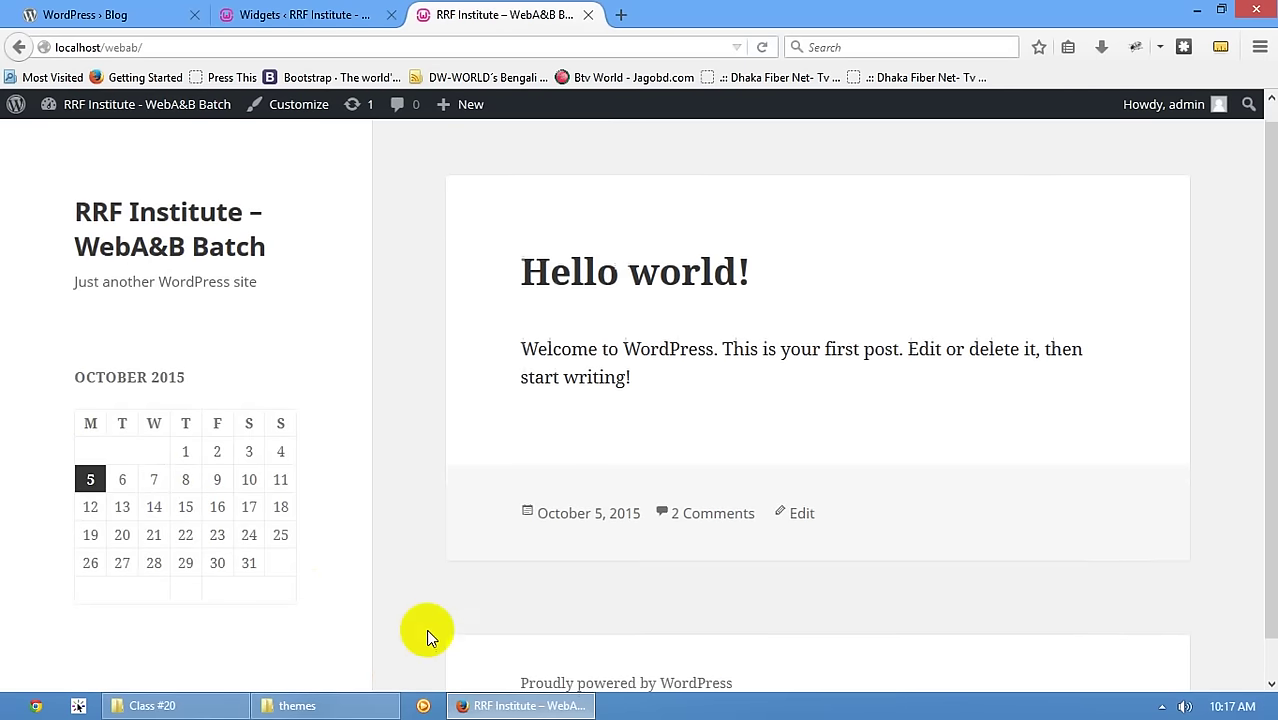
{"action": "scroll", "coordinate": [293, 508], "scroll_direction": "up", "scroll_amount": 1}
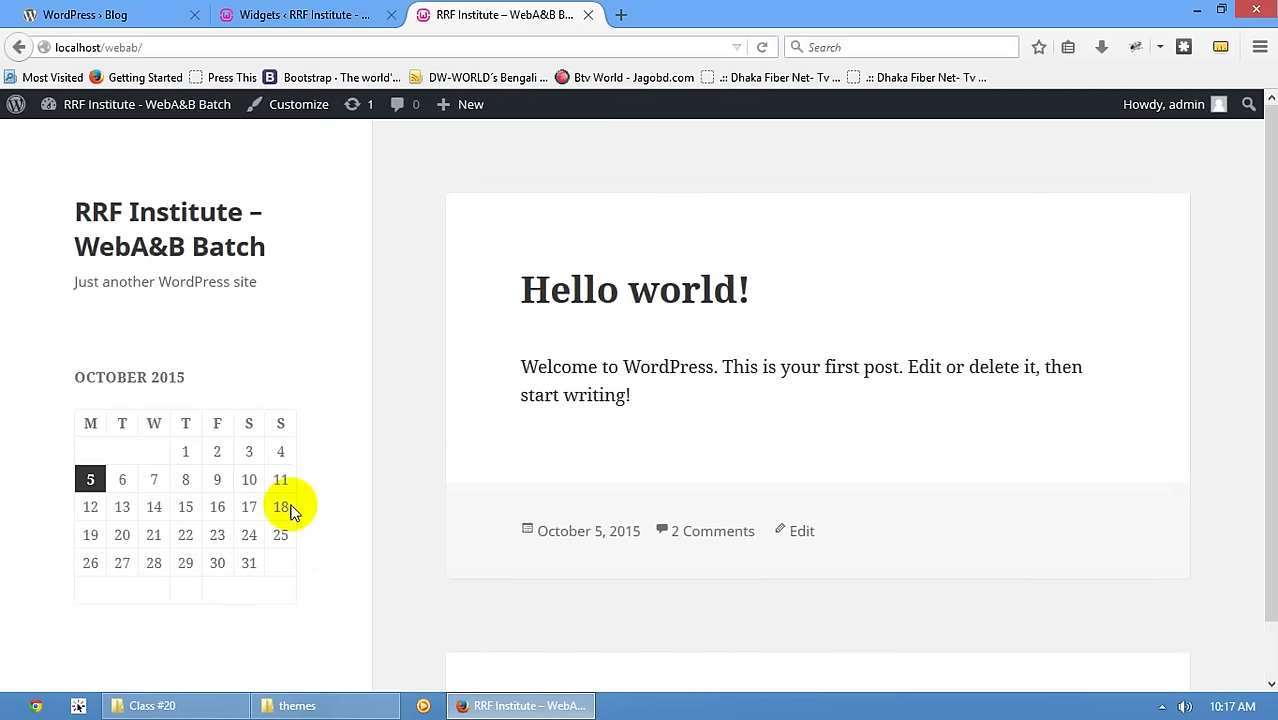
{"action": "left_click", "coordinate": [258, 10]}
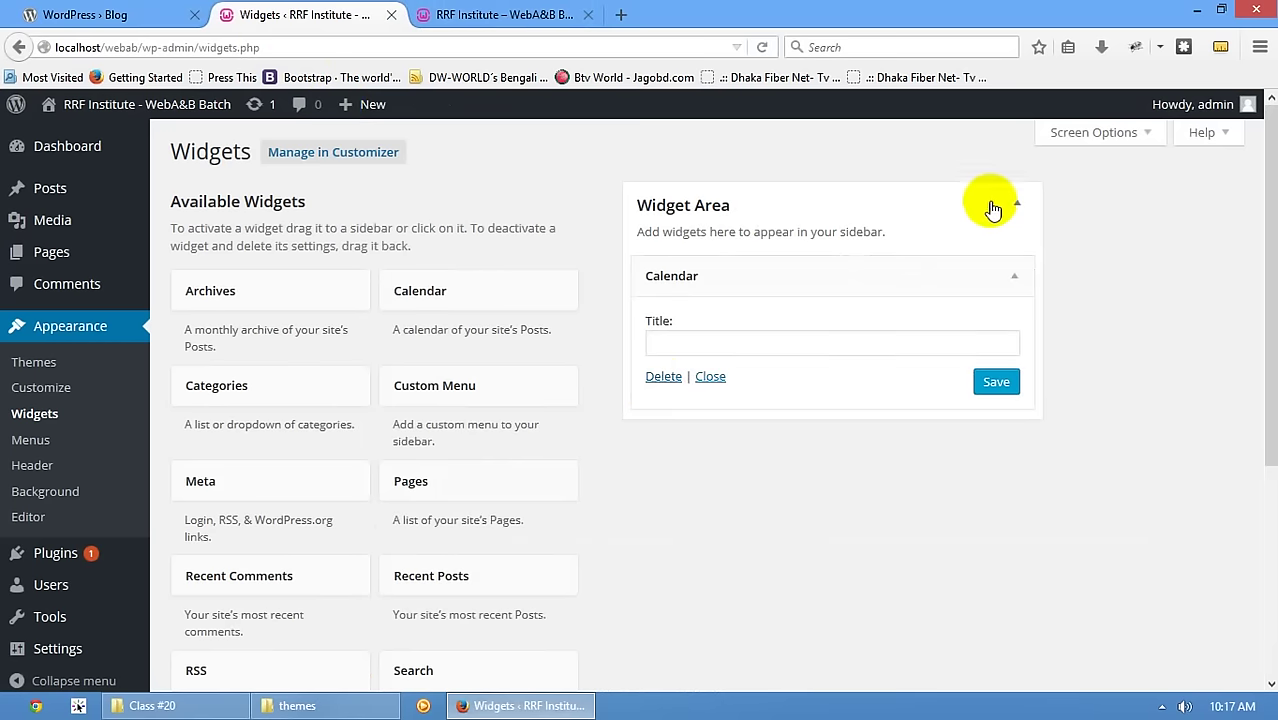
{"action": "left_click", "coordinate": [500, 14]}
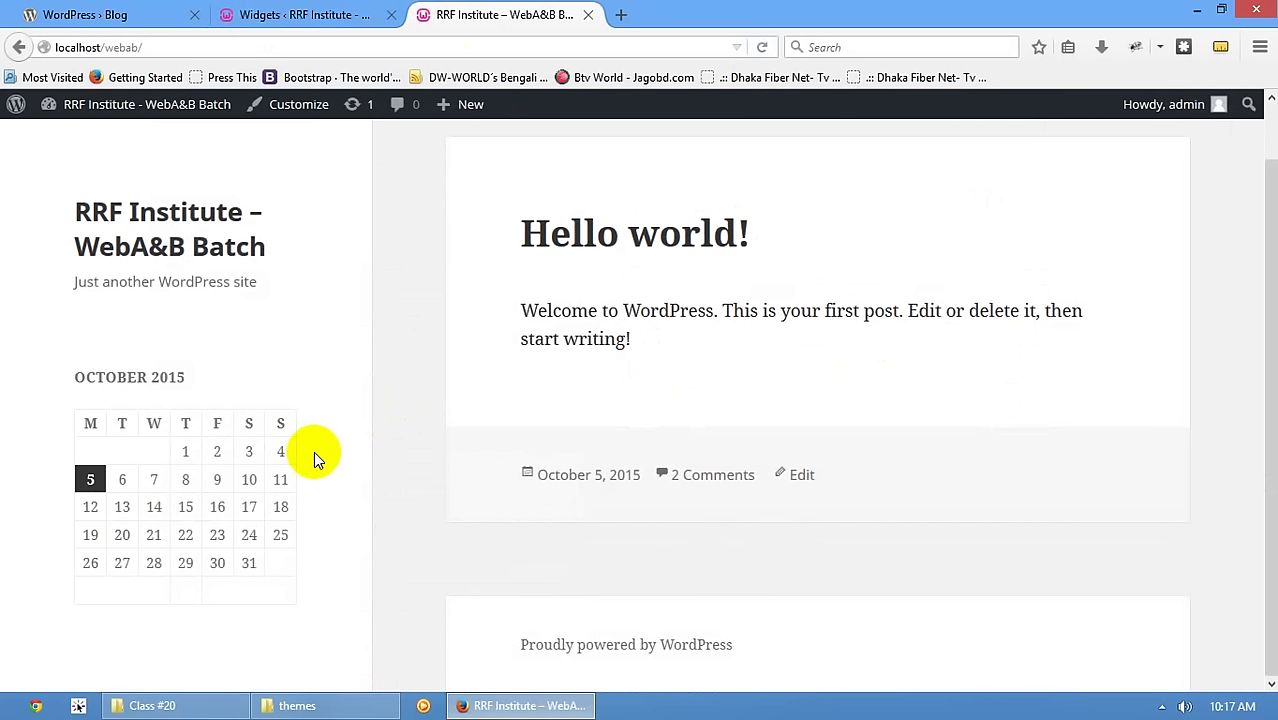
{"action": "left_click", "coordinate": [300, 14]}
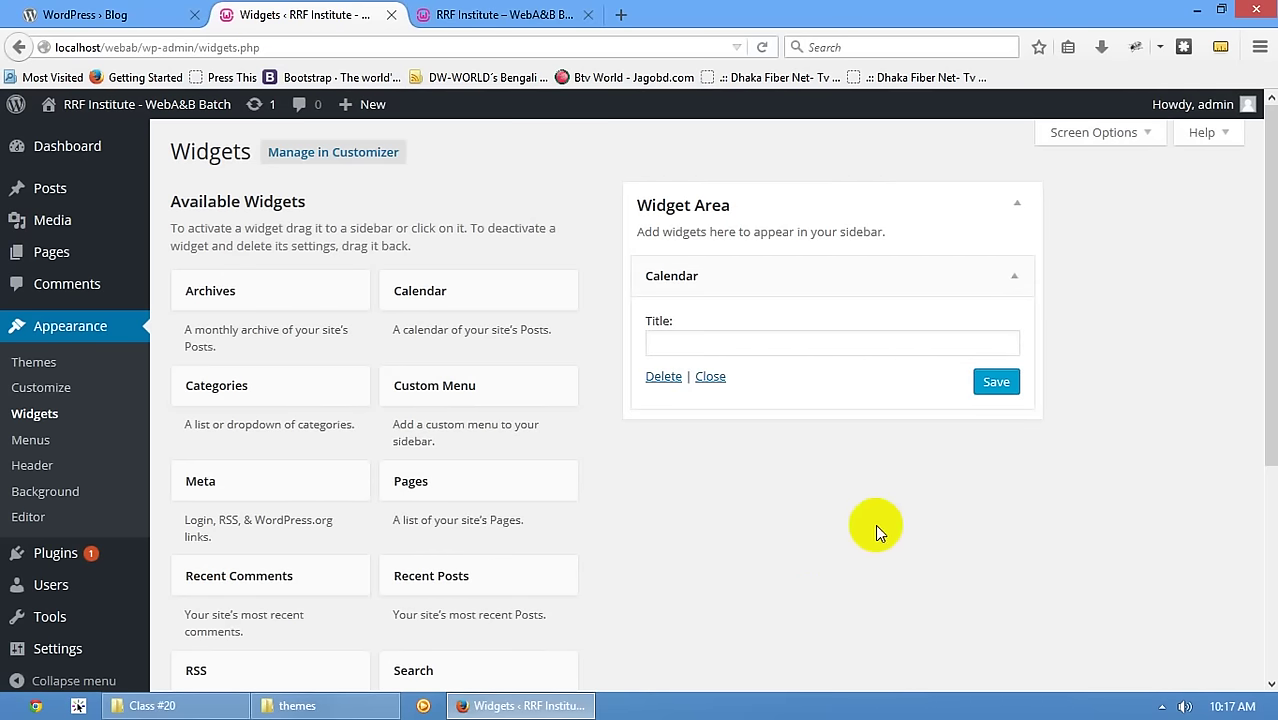
- Dismiss the Search widget's placement chooser and drag the Text widget into Widget Area above Calendar
{"action": "scroll", "coordinate": [747, 372], "scroll_direction": "down", "scroll_amount": 5}
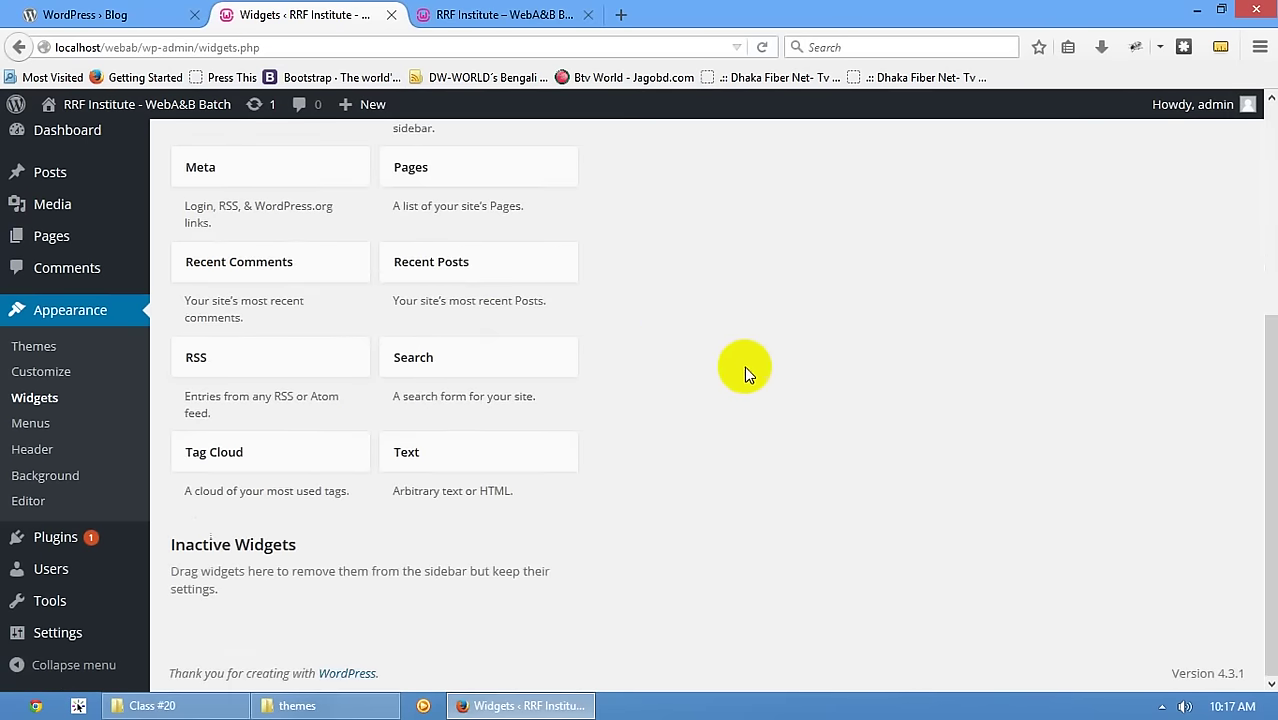
{"action": "left_click", "coordinate": [488, 357]}
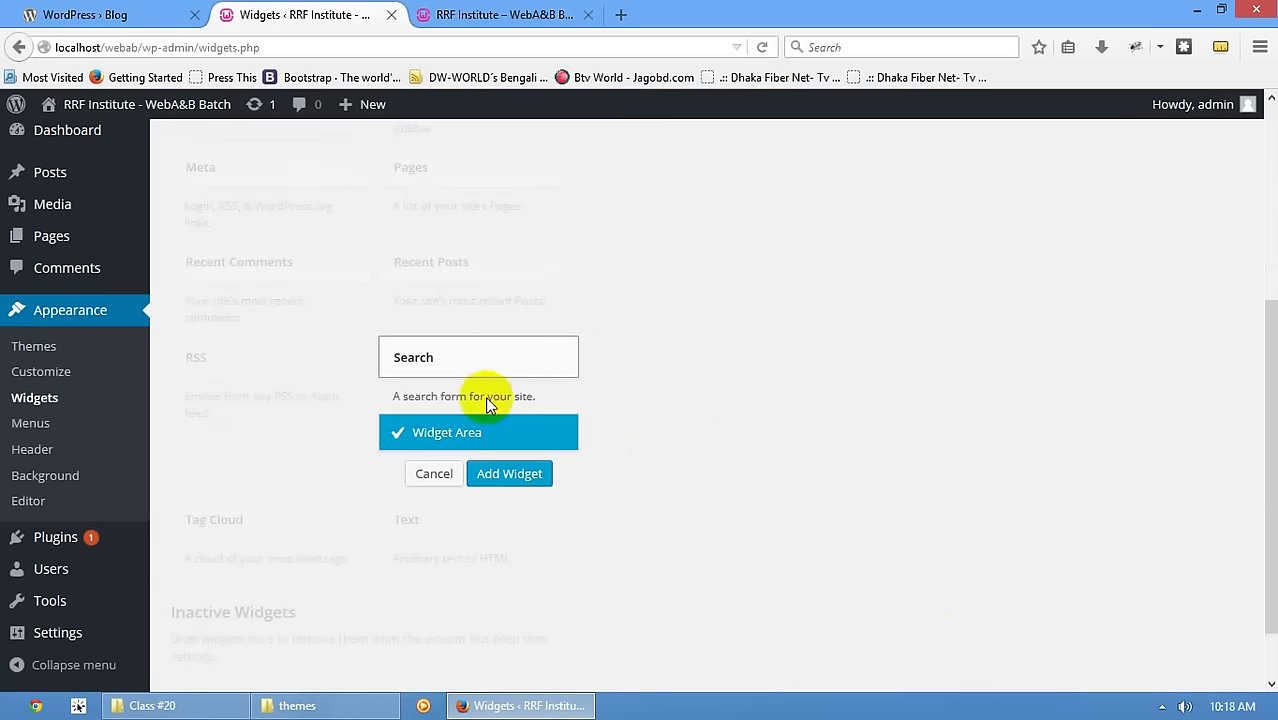
{"action": "left_click", "coordinate": [436, 474]}
{"action": "scroll", "coordinate": [756, 445], "scroll_direction": "up", "scroll_amount": 5}
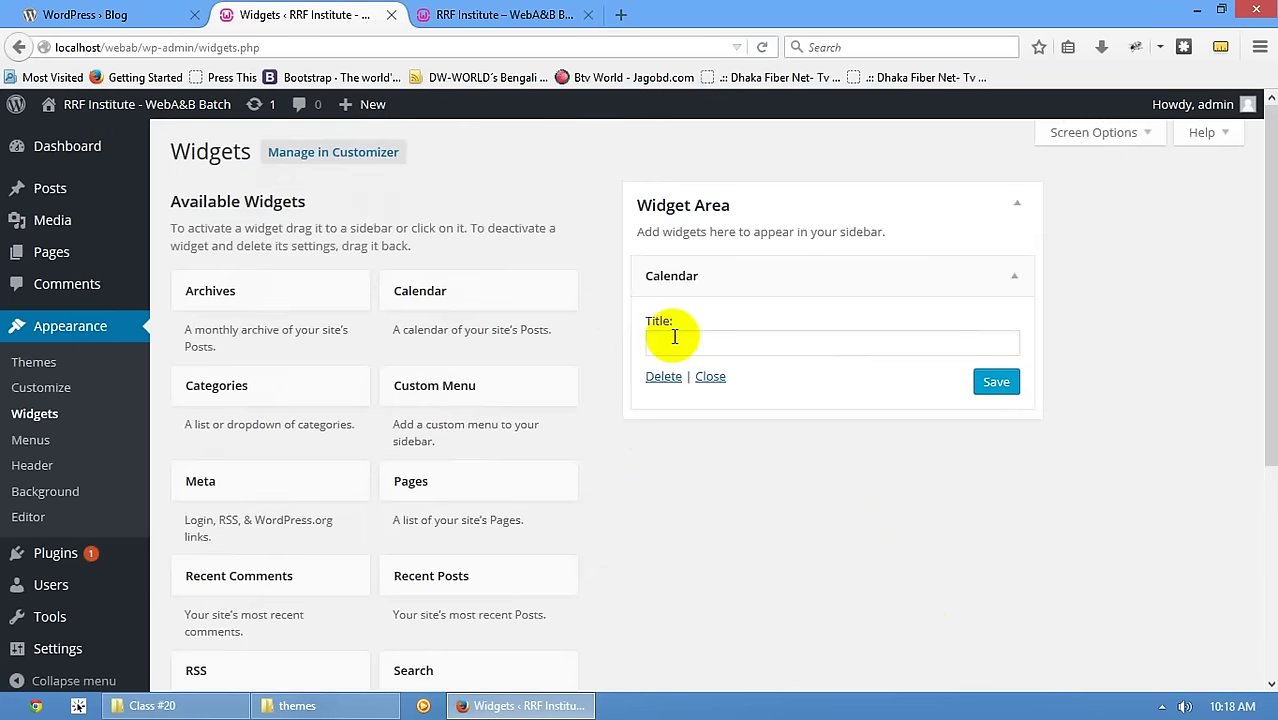
{"action": "scroll", "coordinate": [275, 472], "scroll_direction": "down", "scroll_amount": 5}
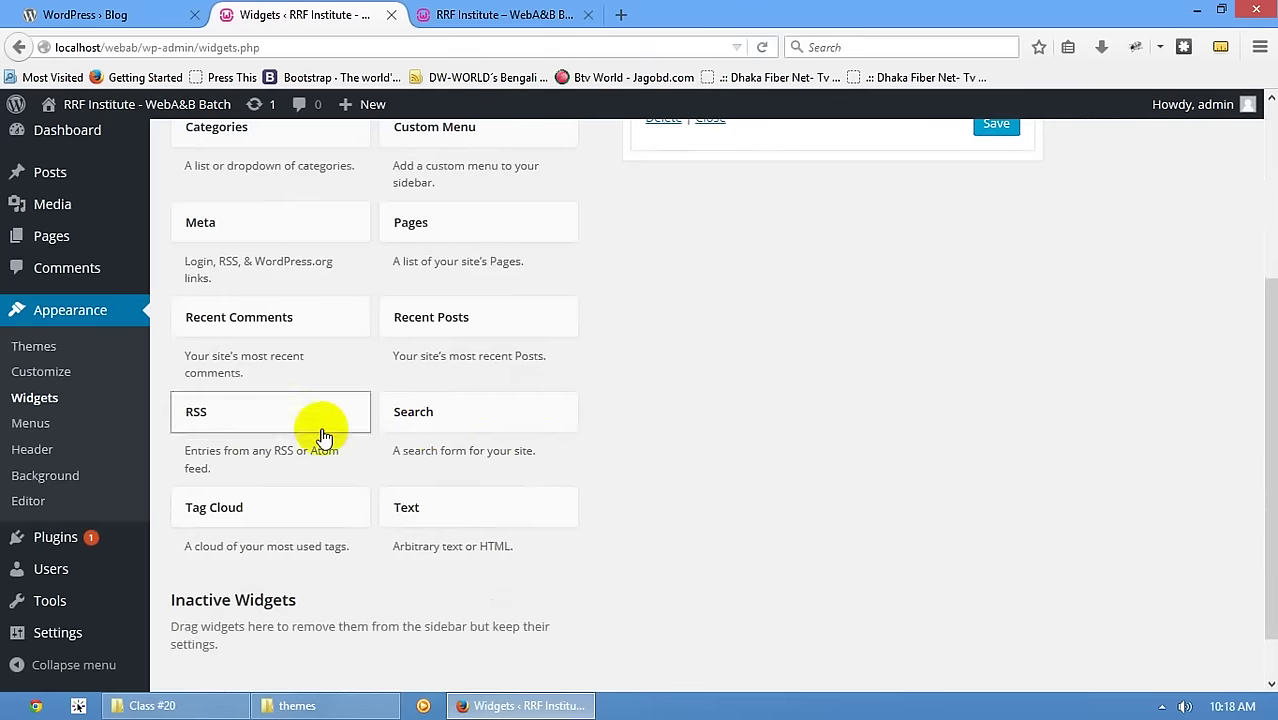
{"action": "scroll", "coordinate": [392, 396], "scroll_direction": "up", "scroll_amount": 3}
{"action": "scroll", "coordinate": [395, 400], "scroll_direction": "down", "scroll_amount": 4}
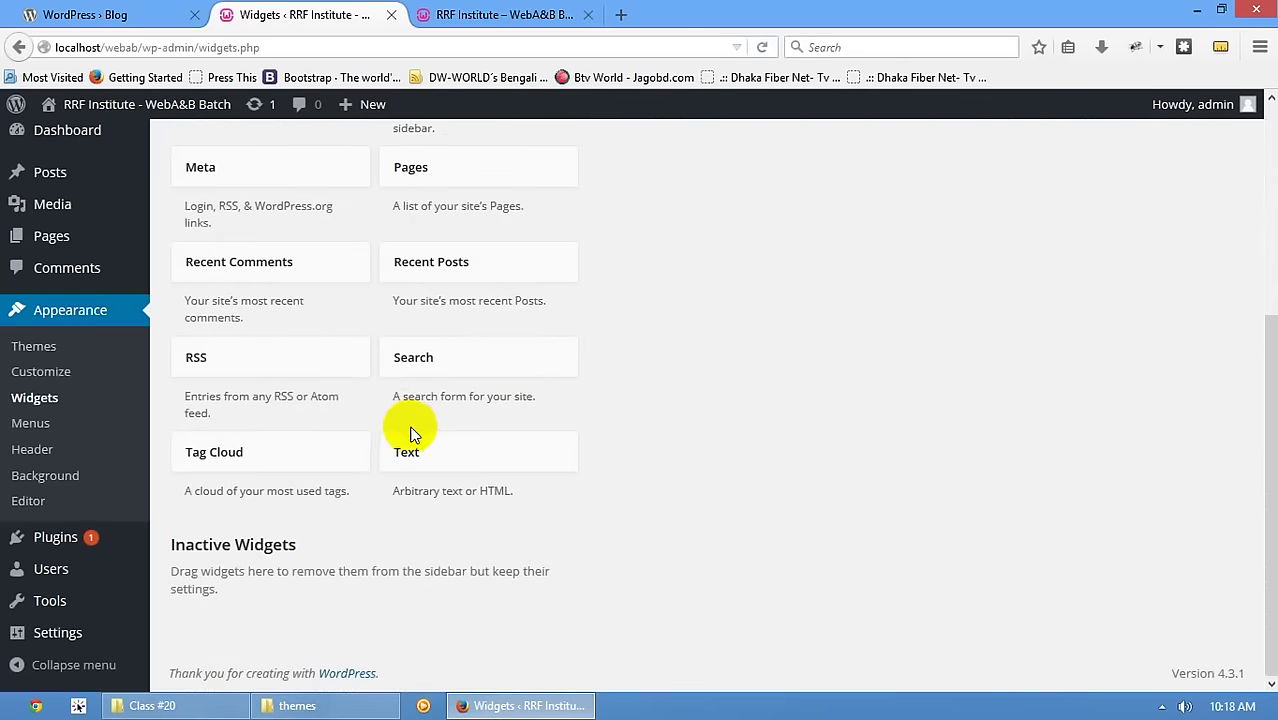
{"action": "left_click_drag", "start_coordinate": [412, 440], "coordinate": [742, 354]}
- Title the Text widget 'Hello' with content 'Welcome To Our WebSite' and save it
{"action": "left_click", "coordinate": [715, 343]}
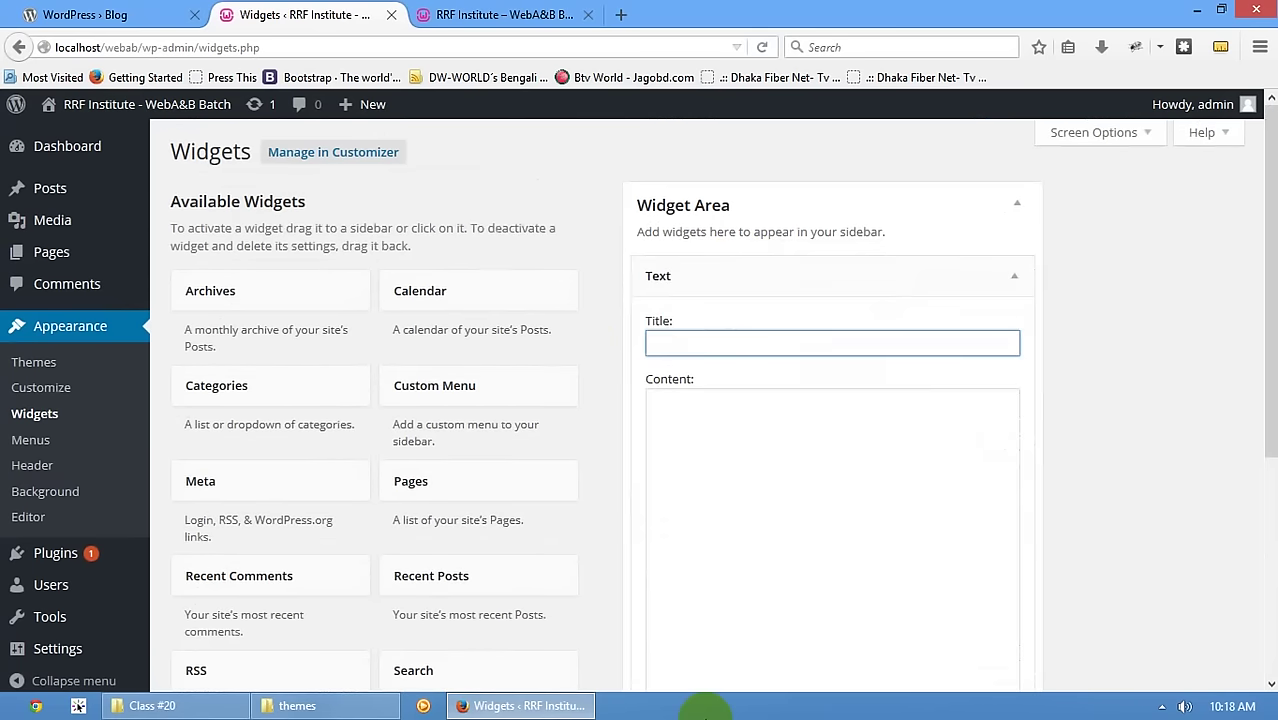
{"action": "key", "text": "Tab"}
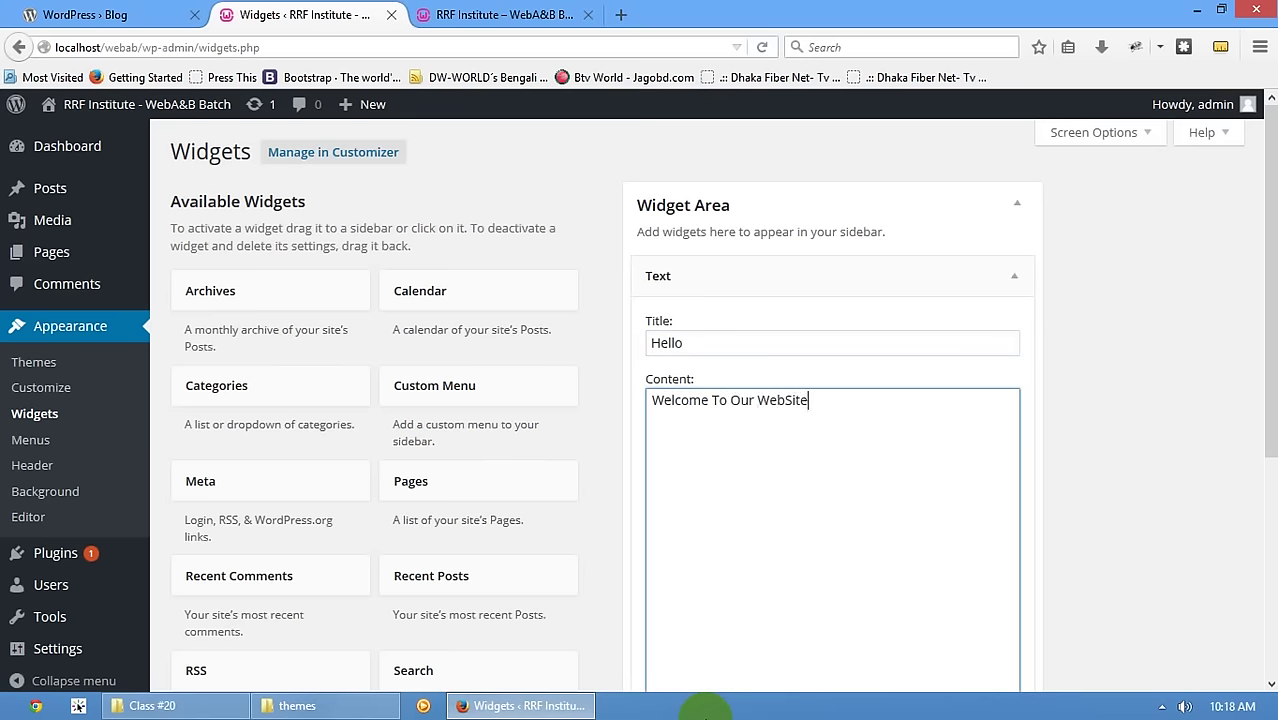
{"action": "scroll", "coordinate": [820, 640], "scroll_direction": "down", "scroll_amount": 5}
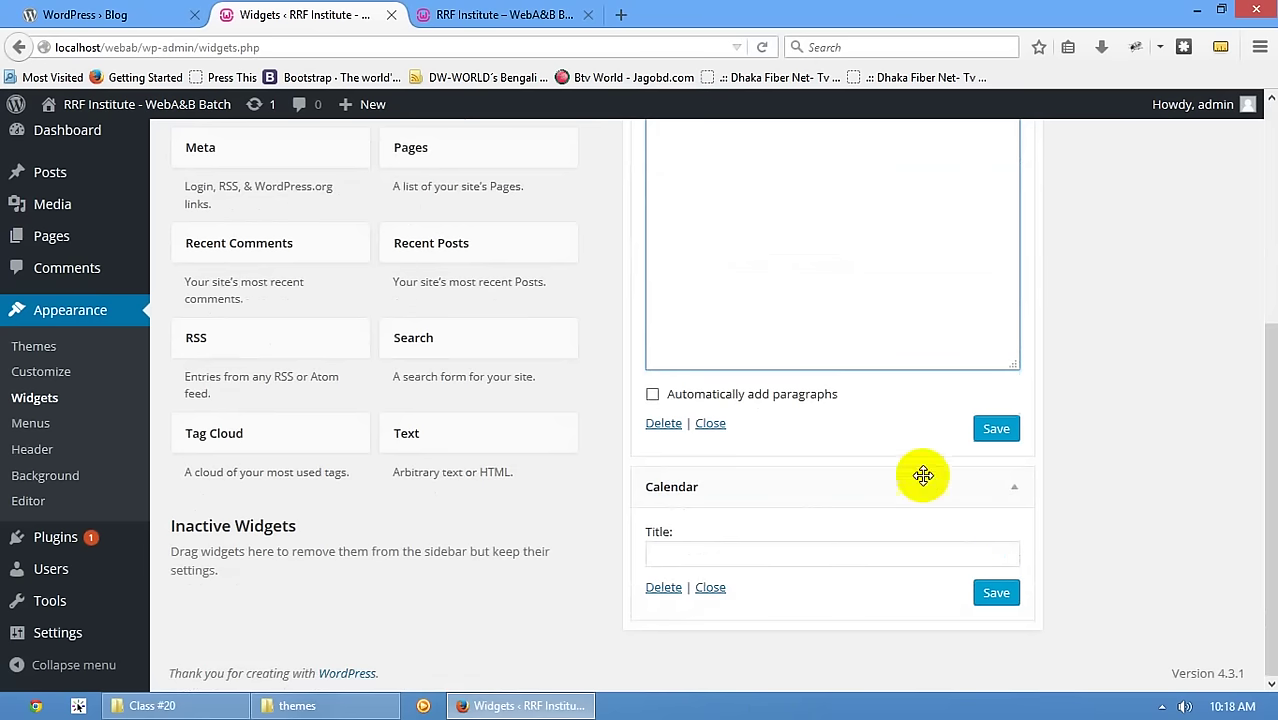
{"action": "left_click", "coordinate": [995, 430]}
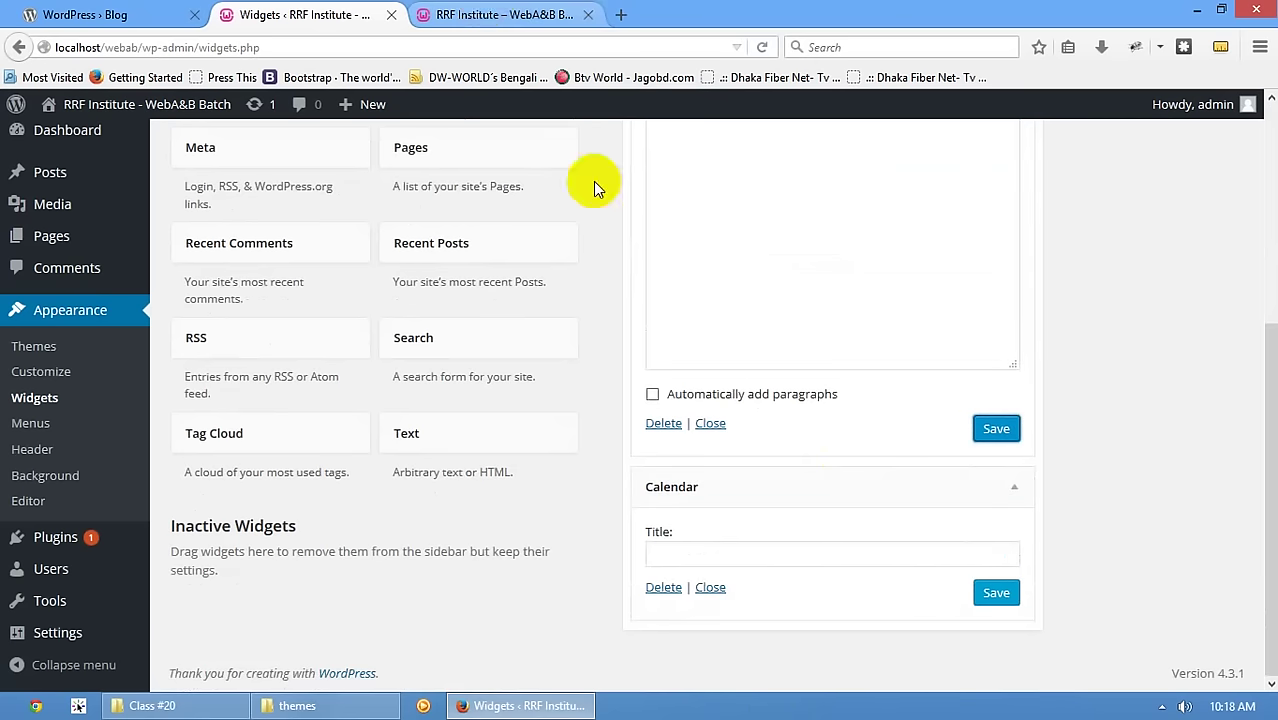
{"action": "left_click", "coordinate": [996, 429]}
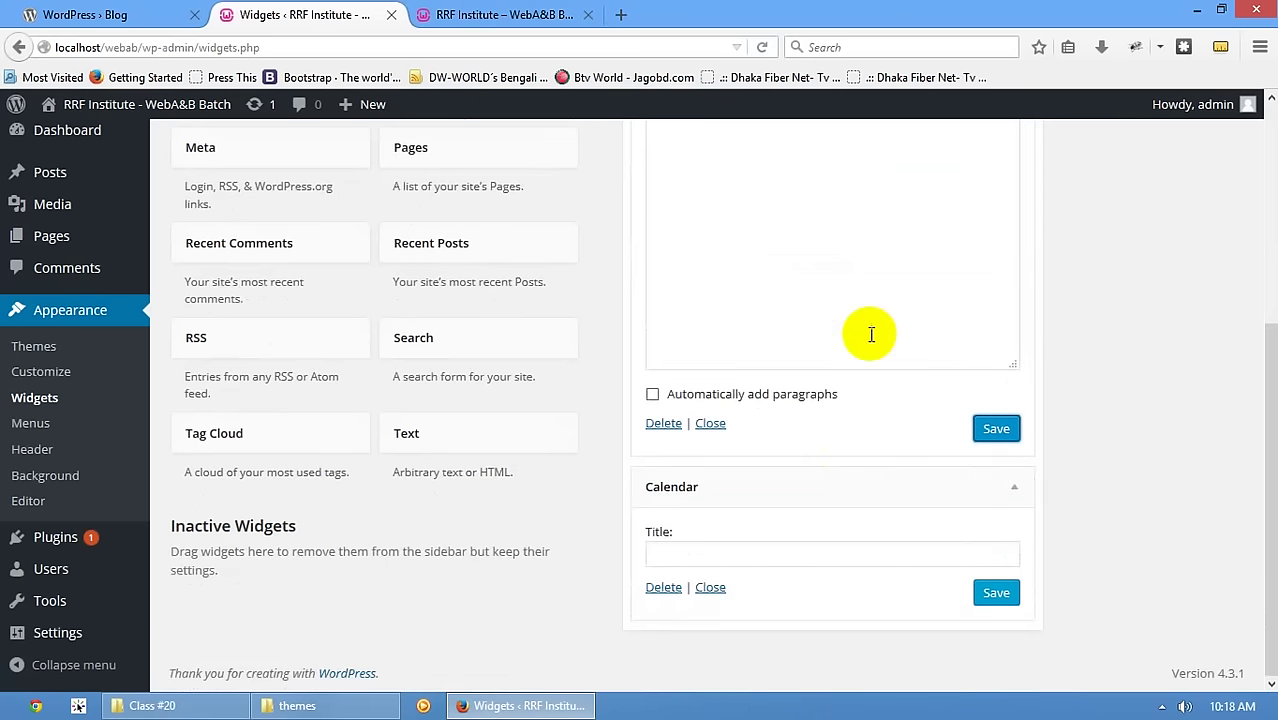
{"action": "scroll", "coordinate": [800, 430], "scroll_direction": "up", "scroll_amount": 6}
{"action": "scroll", "coordinate": [850, 498], "scroll_direction": "down", "scroll_amount": 5}
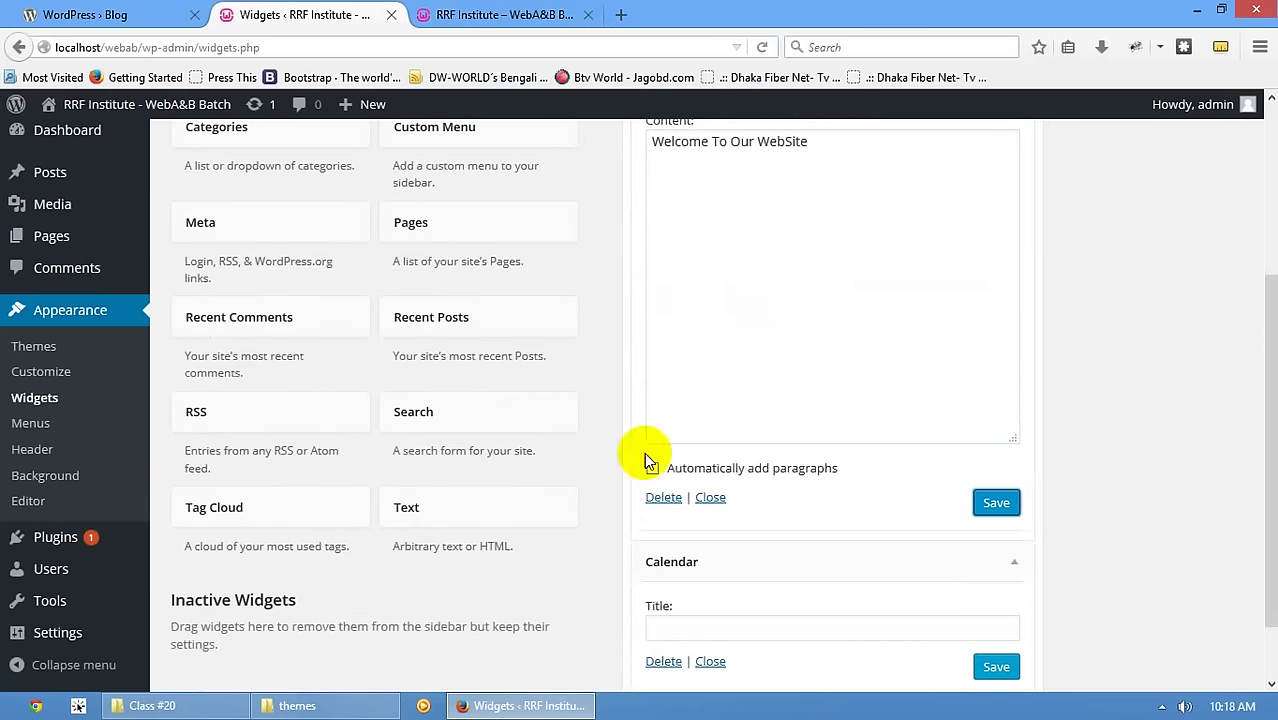
- Reload the front page to check the HELLO widget and its welcome text
{"action": "left_click", "coordinate": [505, 14]}
{"action": "left_click", "coordinate": [170, 225]}
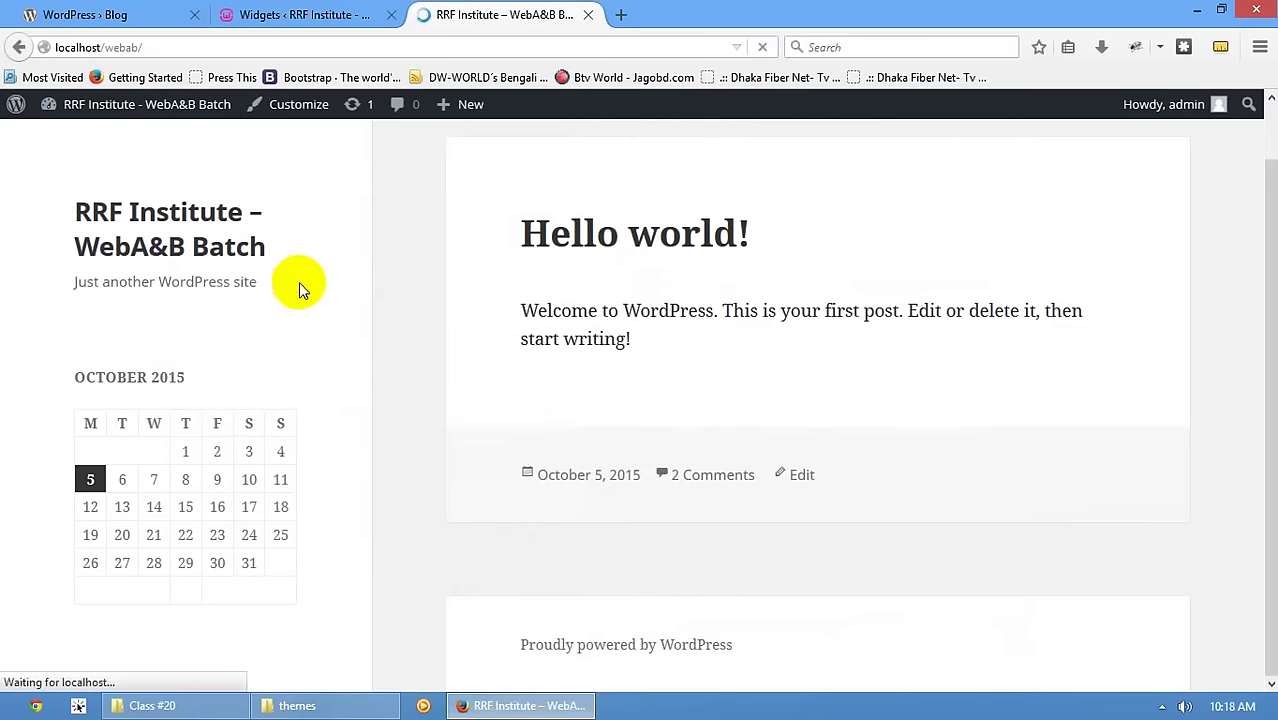
{"action": "double_click", "coordinate": [114, 379]}
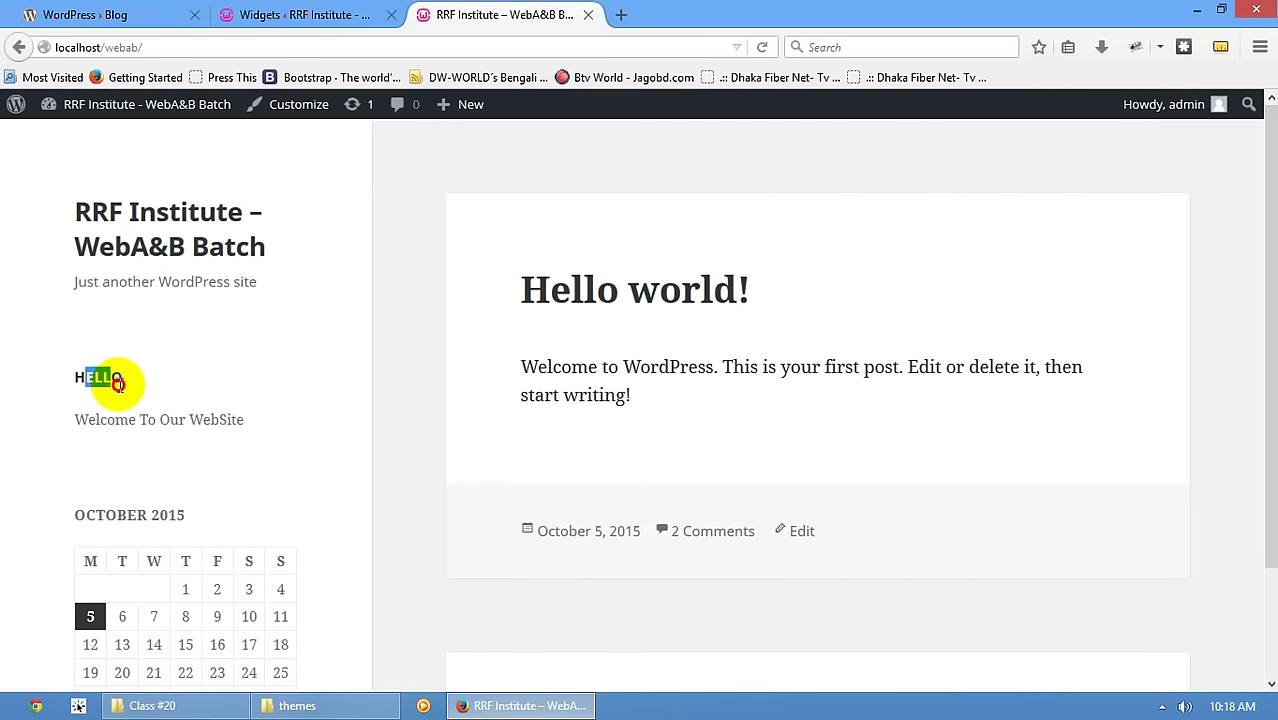
{"action": "left_click_drag", "start_coordinate": [100, 420], "coordinate": [194, 428]}
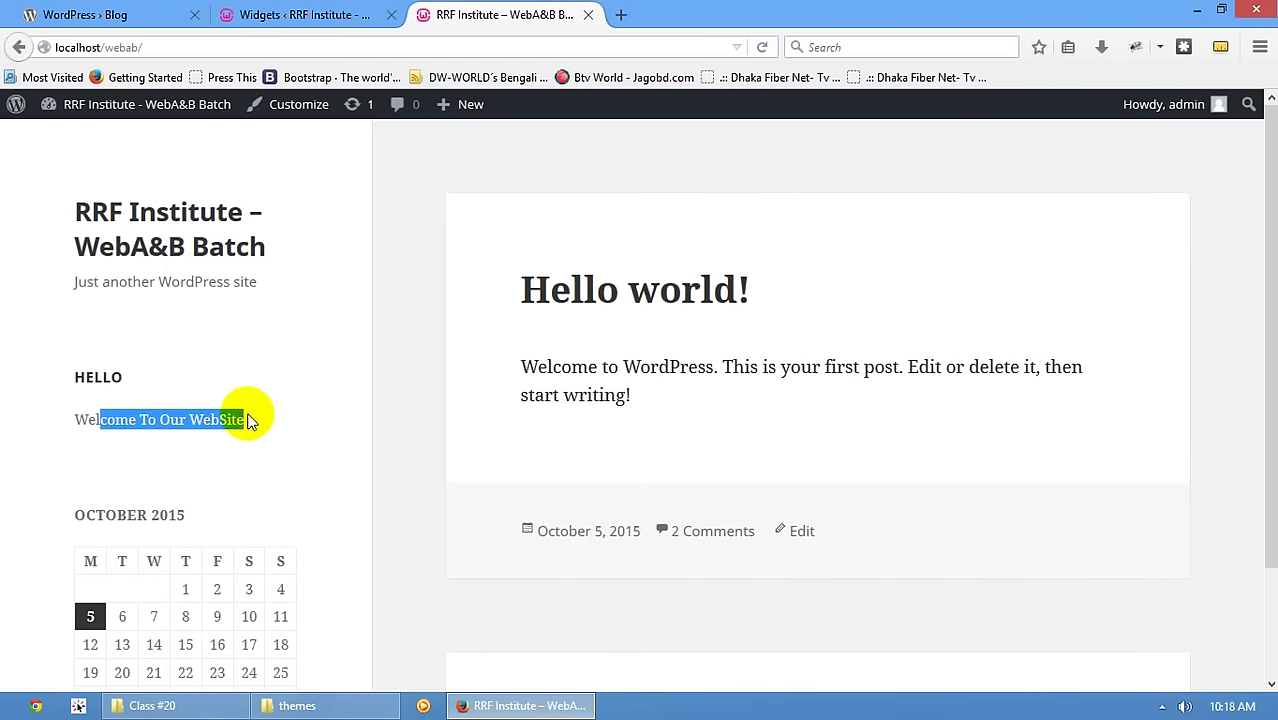
- Collapse the Hello text and Calendar widget settings on the Widgets page
{"action": "left_click", "coordinate": [268, 18]}
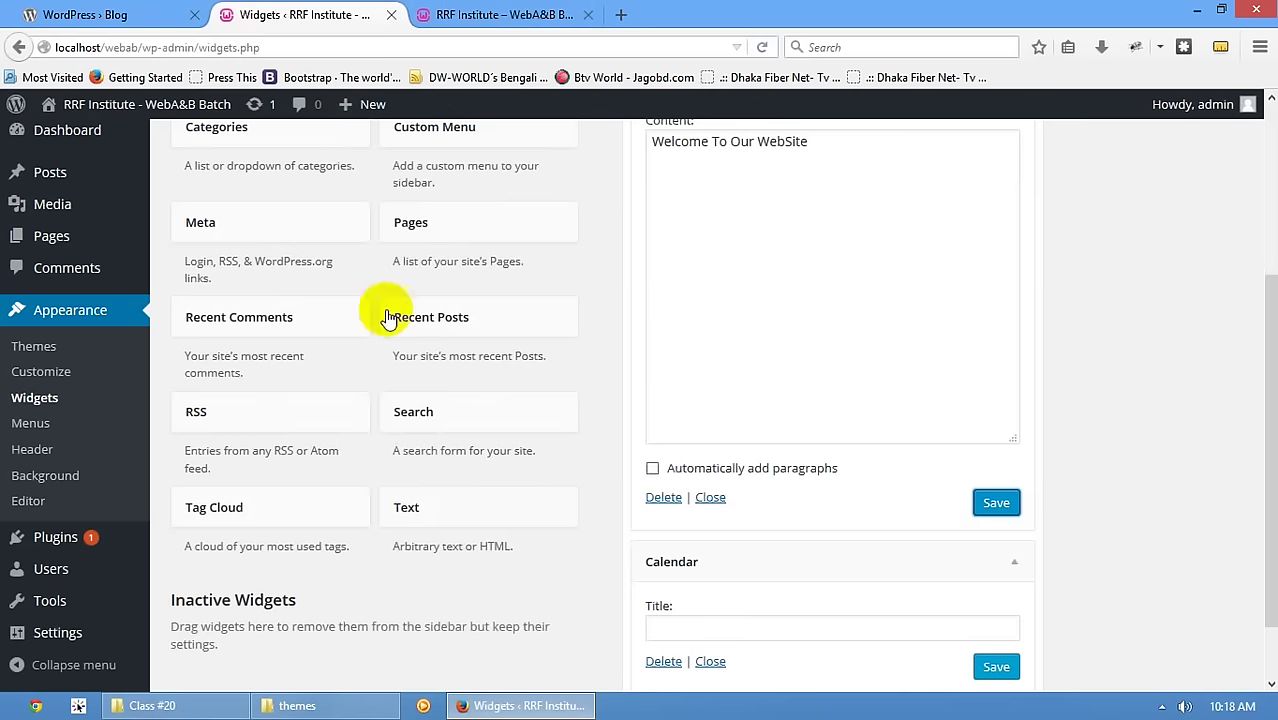
{"action": "scroll", "coordinate": [1022, 237], "scroll_direction": "up", "scroll_amount": 5}
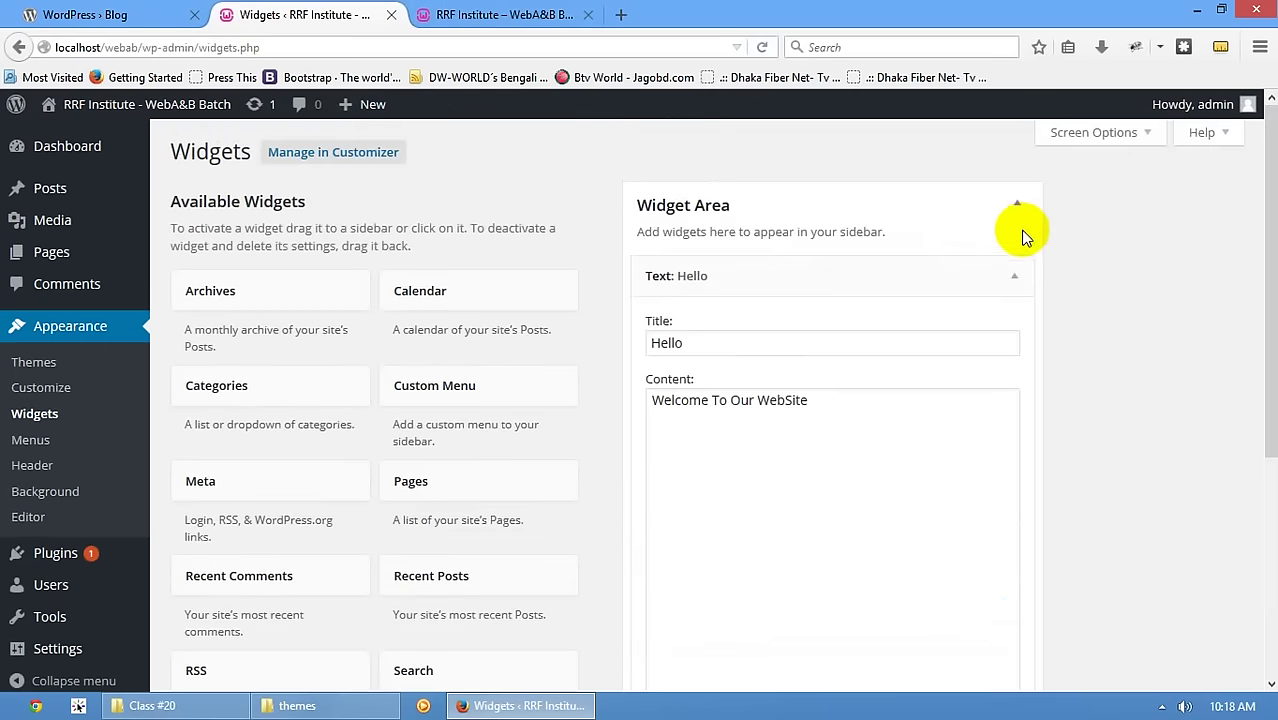
{"action": "left_click", "coordinate": [1014, 280]}
{"action": "left_click", "coordinate": [1010, 330]}
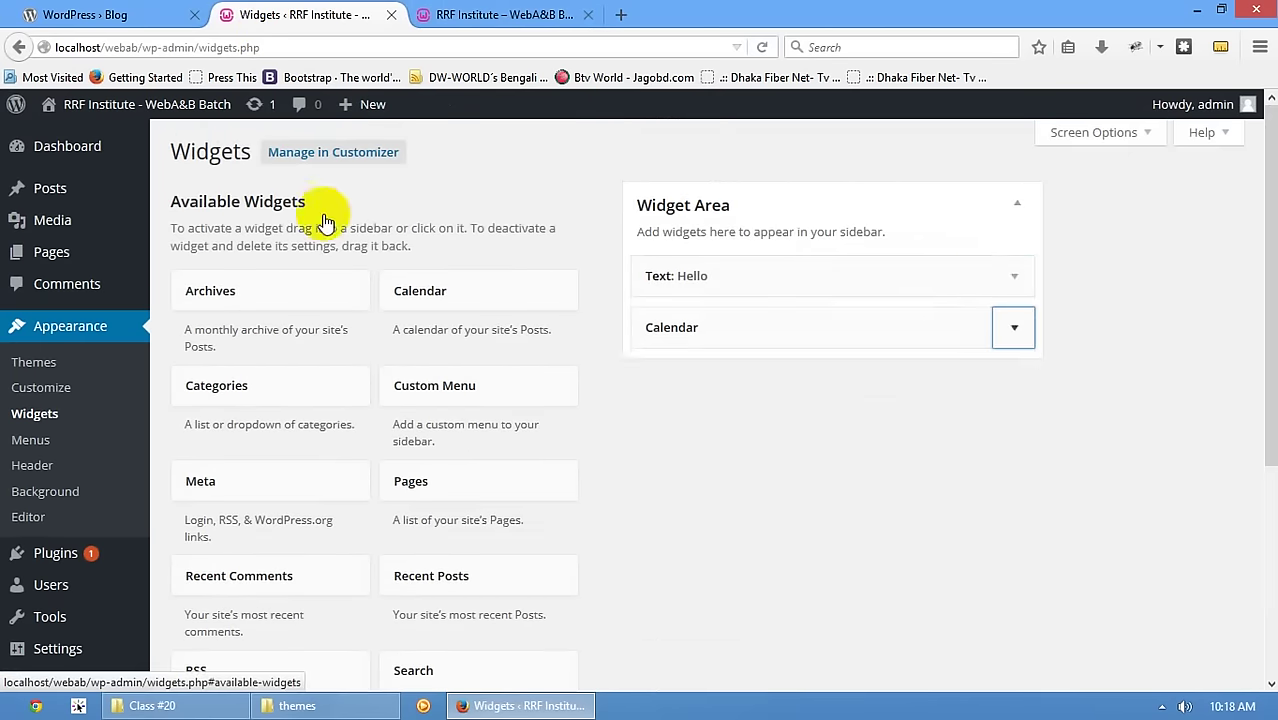
{"action": "left_click", "coordinate": [462, 18]}
{"action": "left_click", "coordinate": [292, 16]}
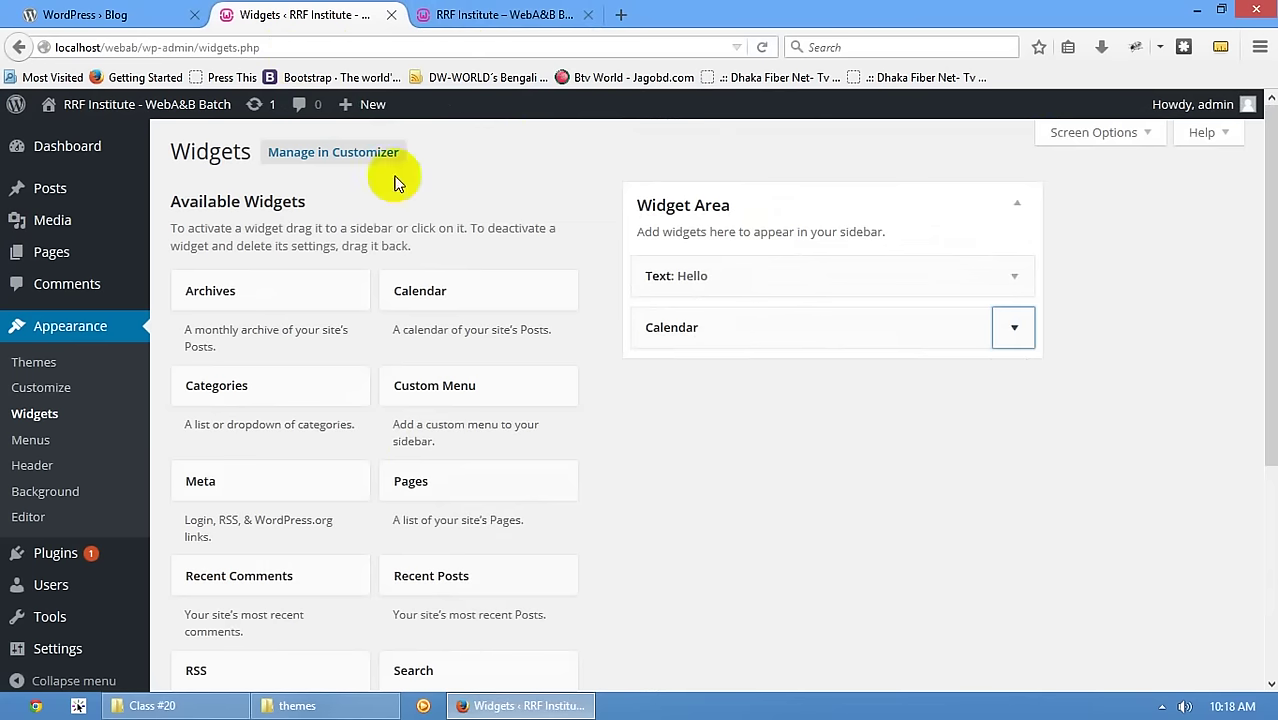
- Go to the Menus page and create a new menu named 'Main Menu'
{"action": "left_click", "coordinate": [60, 455]}
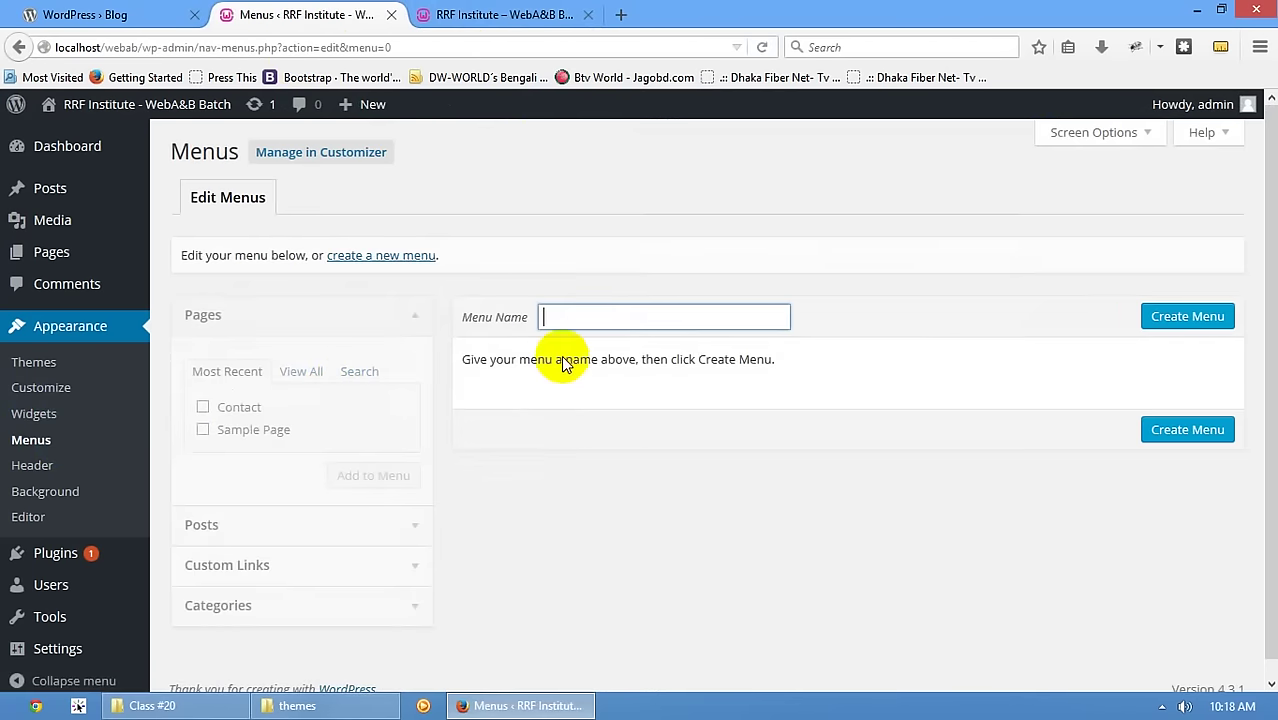
{"action": "left_click", "coordinate": [456, 14]}
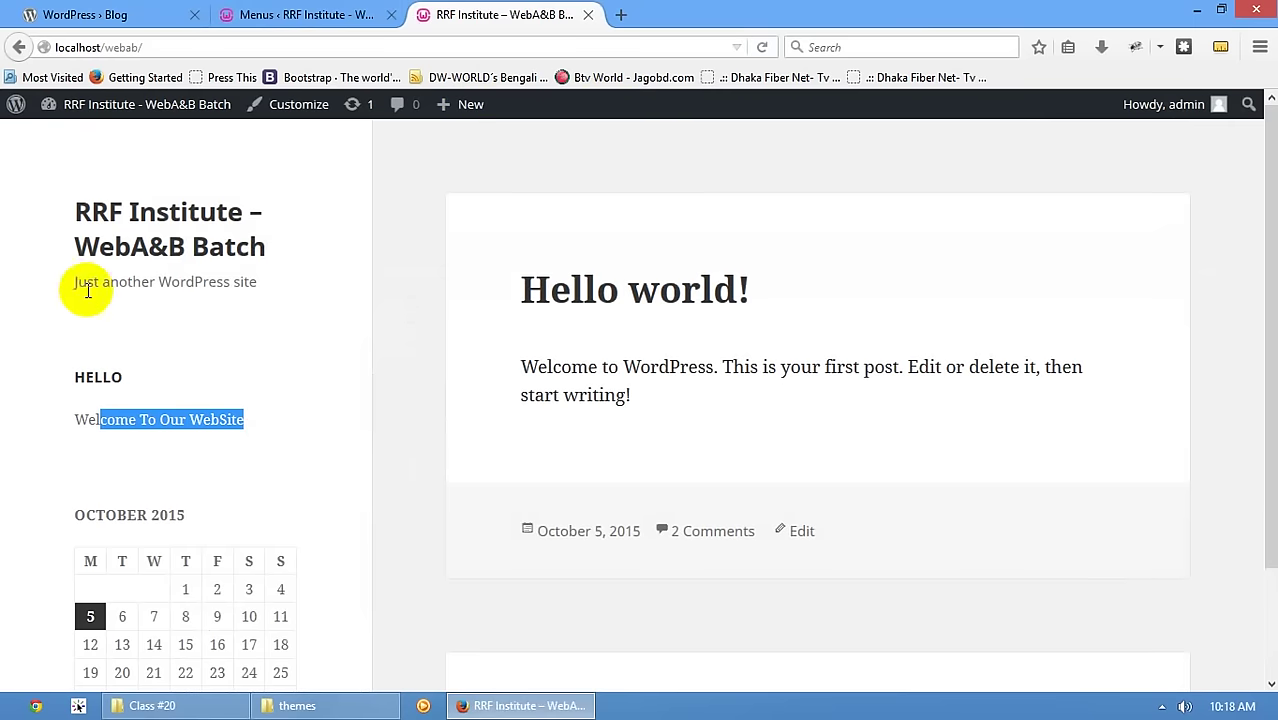
{"action": "left_click", "coordinate": [295, 14]}
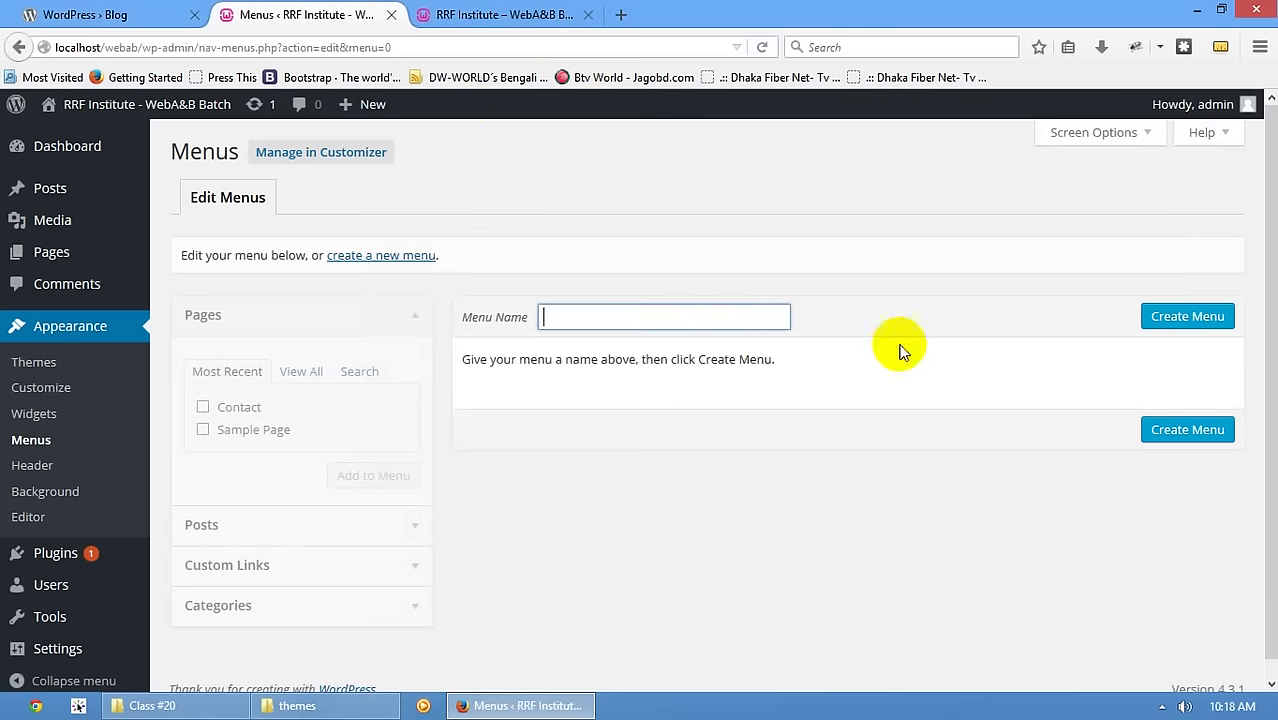
{"action": "left_click", "coordinate": [681, 320]}
{"action": "type", "text": "Mia"}
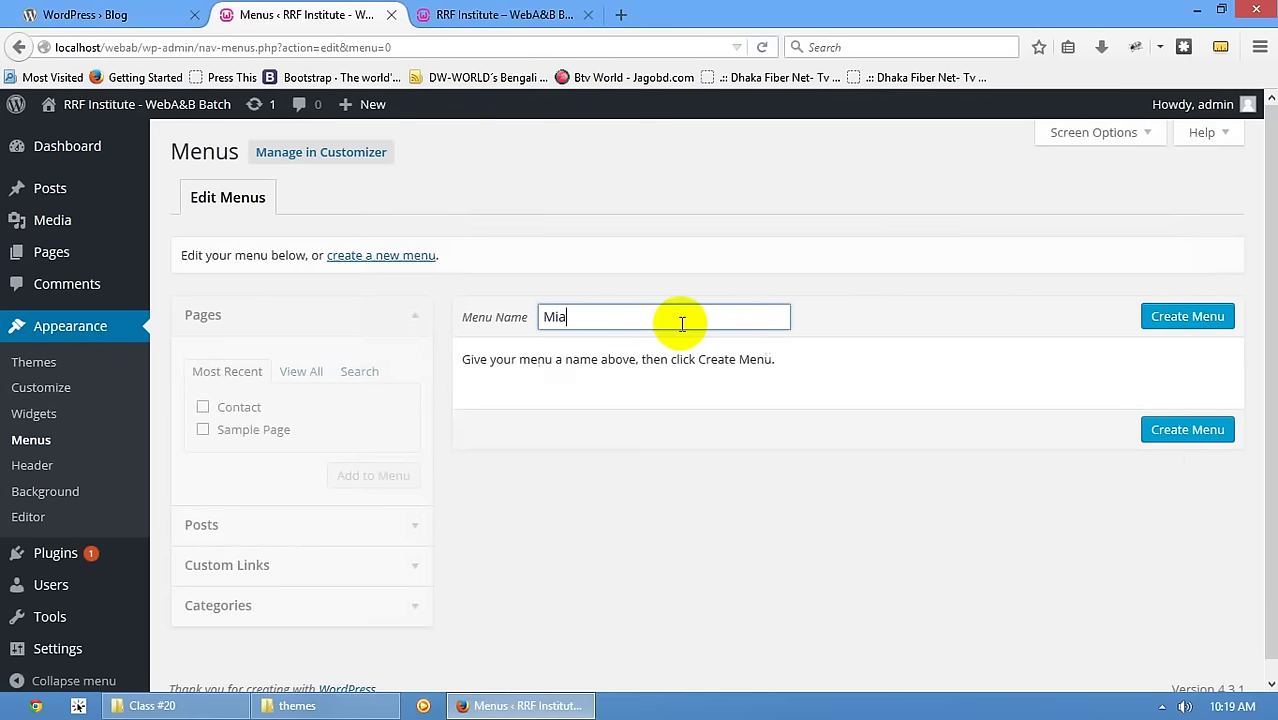
{"action": "type", "text": "n"}
{"action": "key", "text": "BackSpace"}
{"action": "key", "text": "BackSpace"}
{"action": "key", "text": "BackSpace"}
{"action": "type", "text": "ain Menu"}
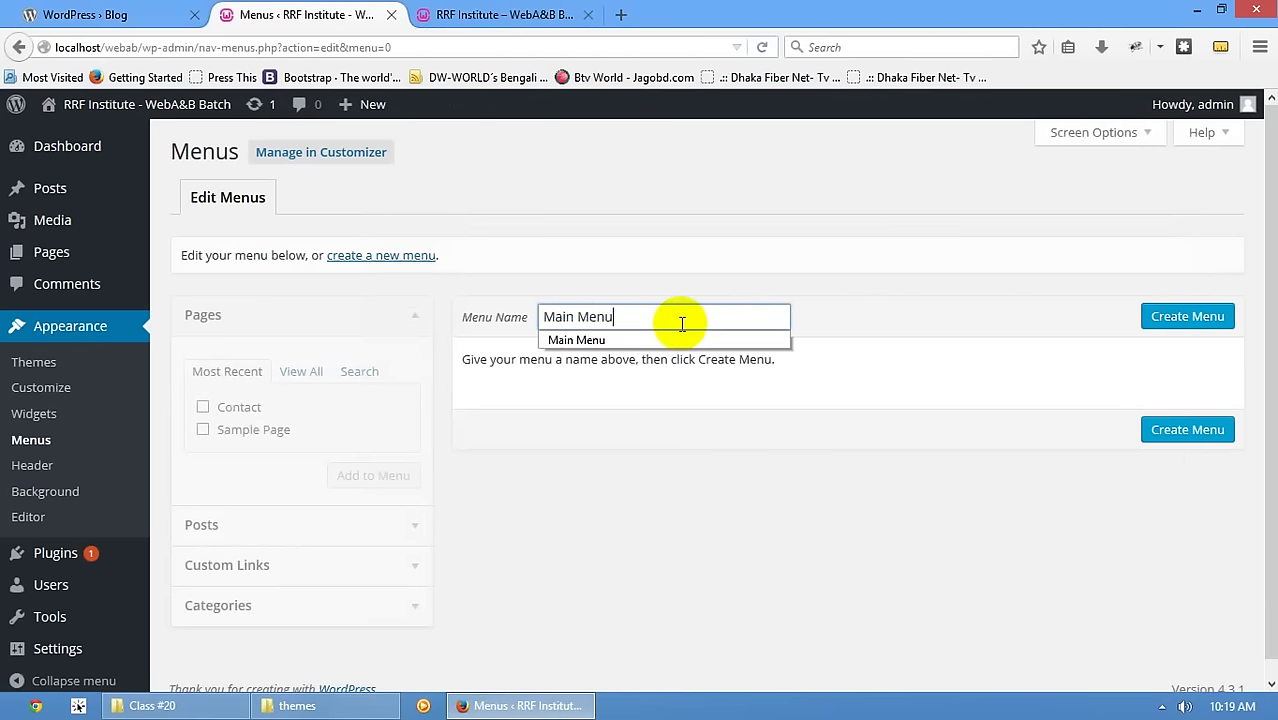
{"action": "left_click", "coordinate": [1211, 316]}
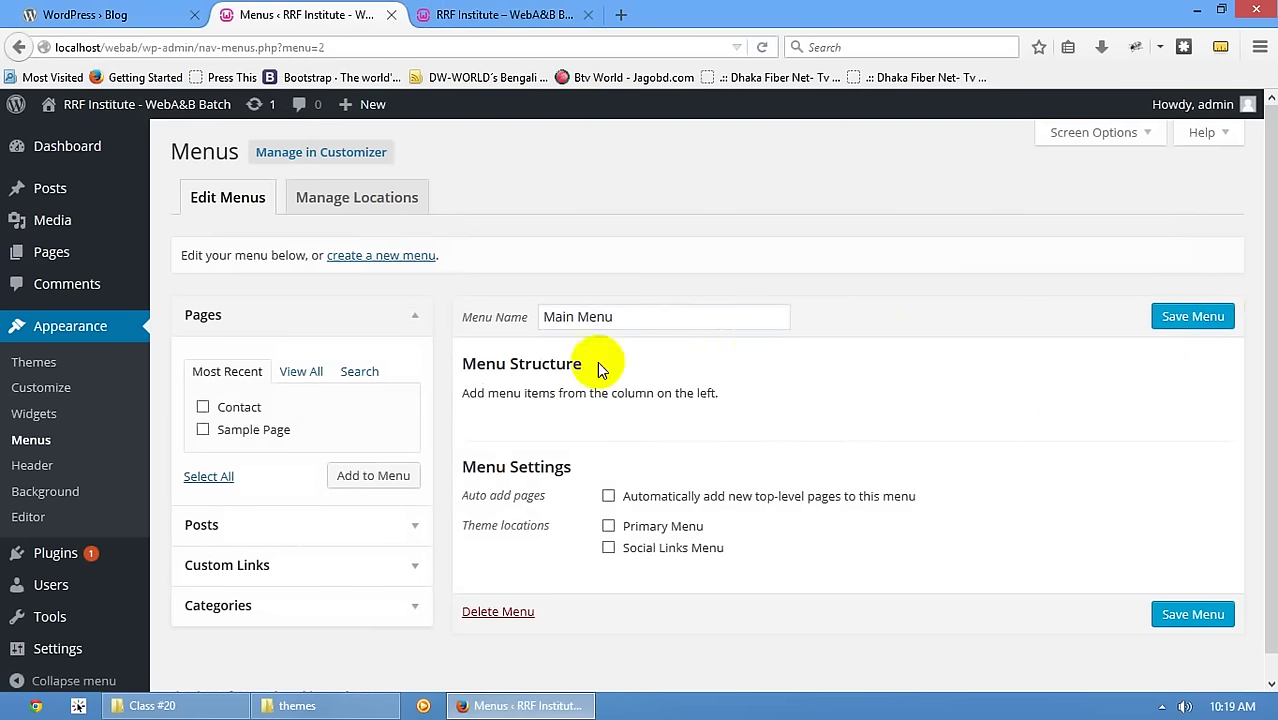
- Add Contact and Sample Page to Main Menu, assign it to Primary Menu, and save
{"action": "left_click", "coordinate": [226, 408]}
{"action": "left_click", "coordinate": [228, 430]}
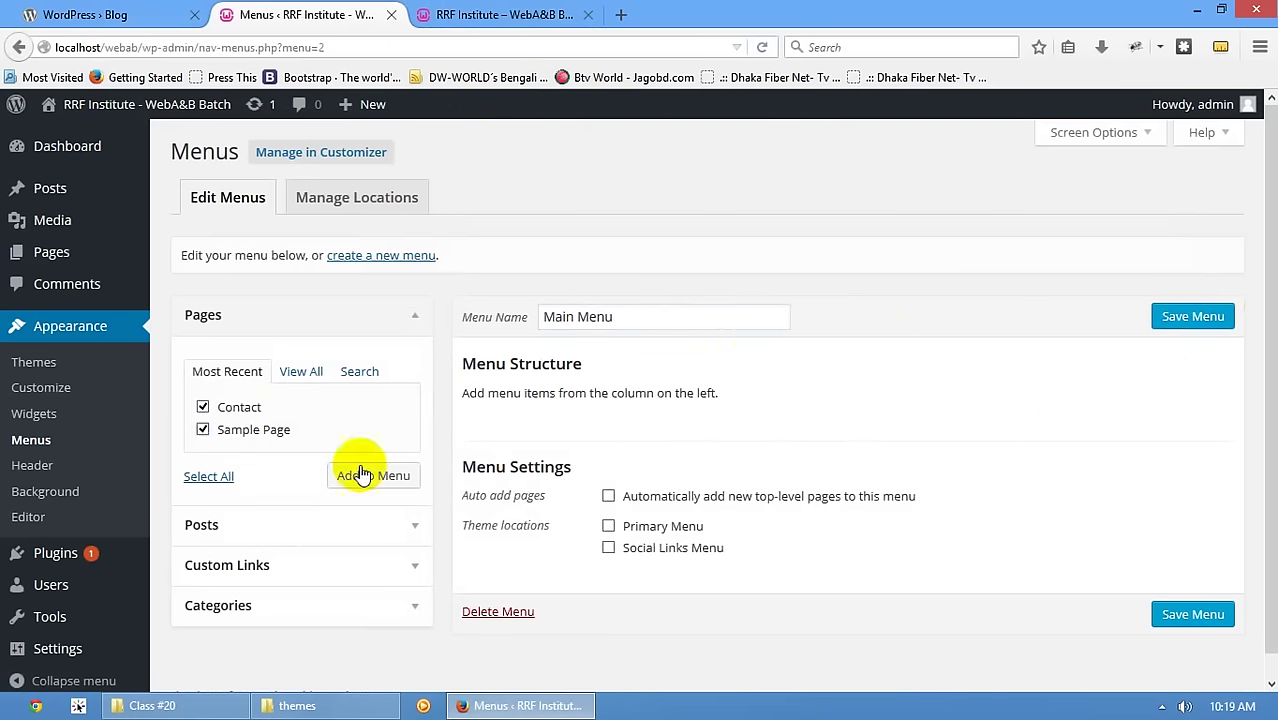
{"action": "left_click", "coordinate": [362, 475]}
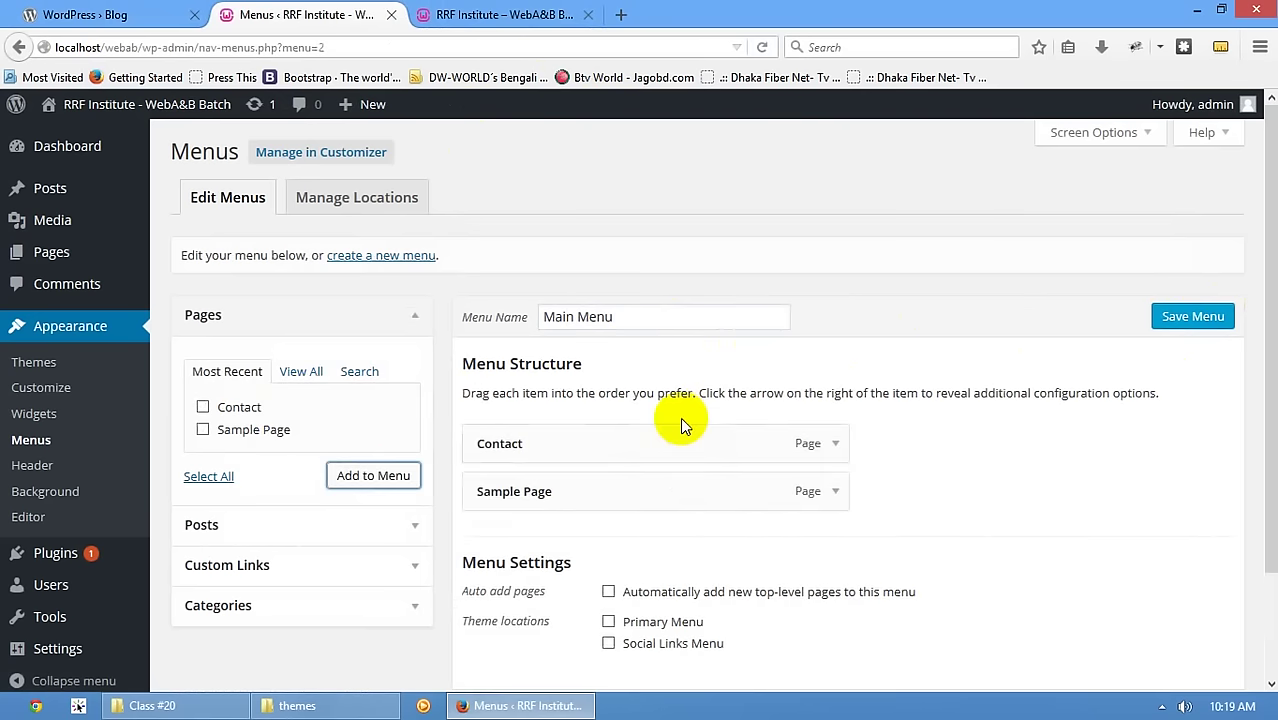
{"action": "scroll", "coordinate": [709, 579], "scroll_direction": "down", "scroll_amount": 3}
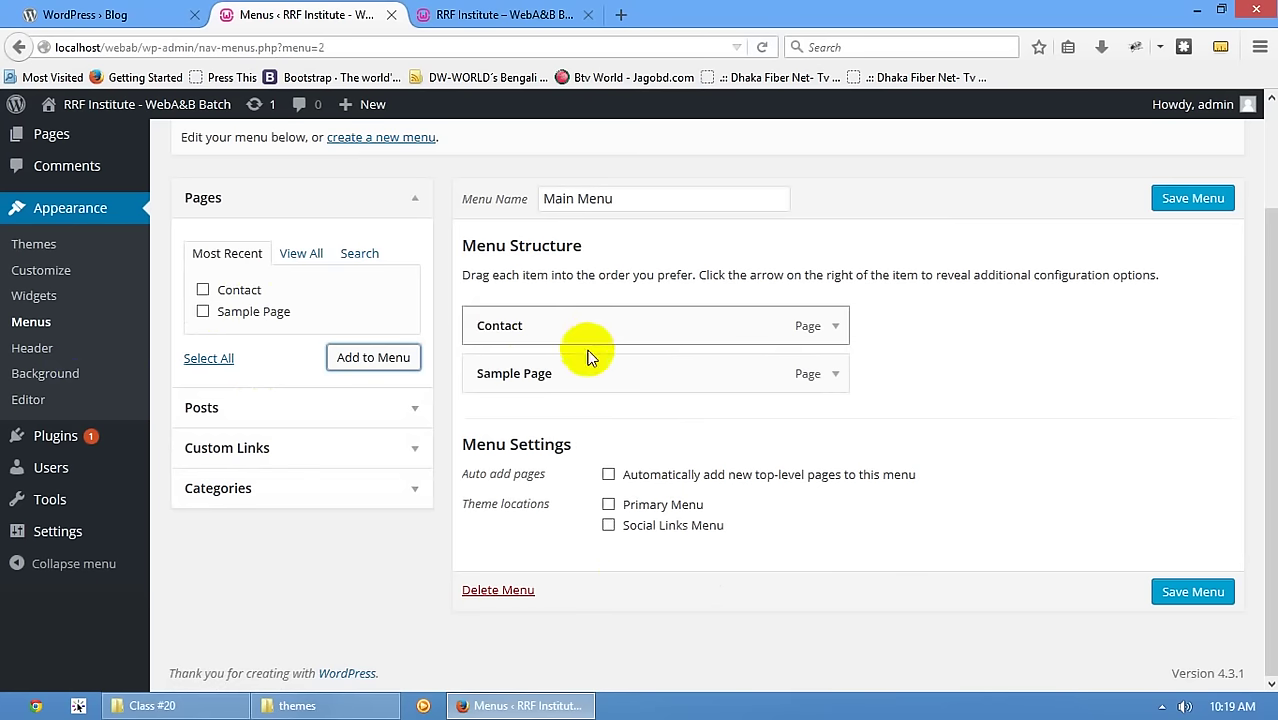
{"action": "left_click", "coordinate": [658, 505]}
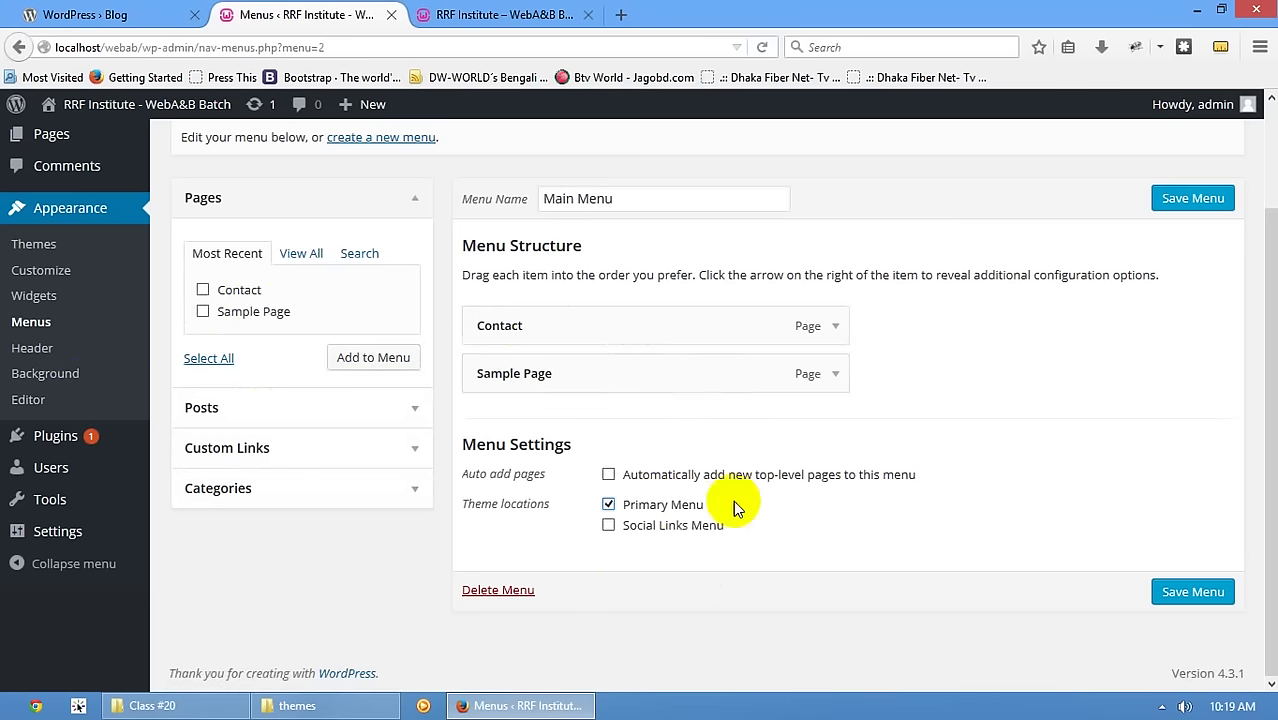
{"action": "left_click", "coordinate": [1196, 593]}
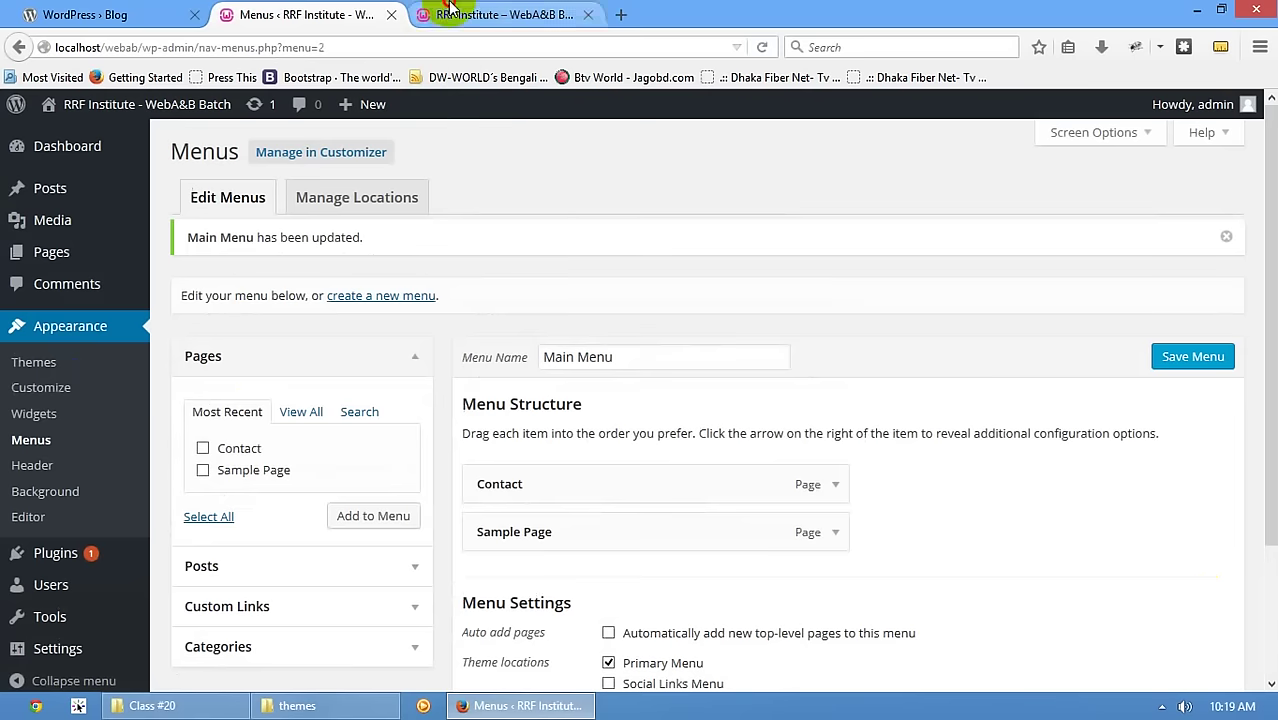
{"action": "left_click", "coordinate": [450, 8]}
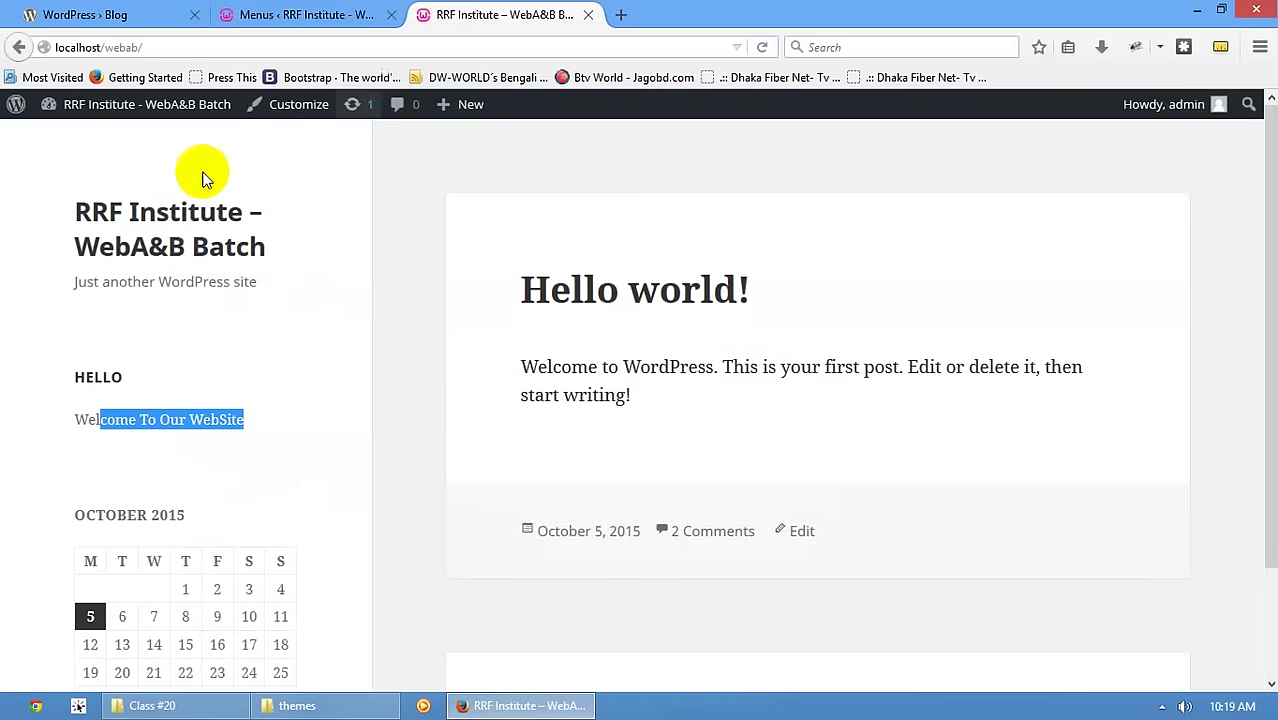
- Drag Sample Page above Contact, save Main Menu, and reload the site to verify the order
{"action": "key", "text": "F5"}
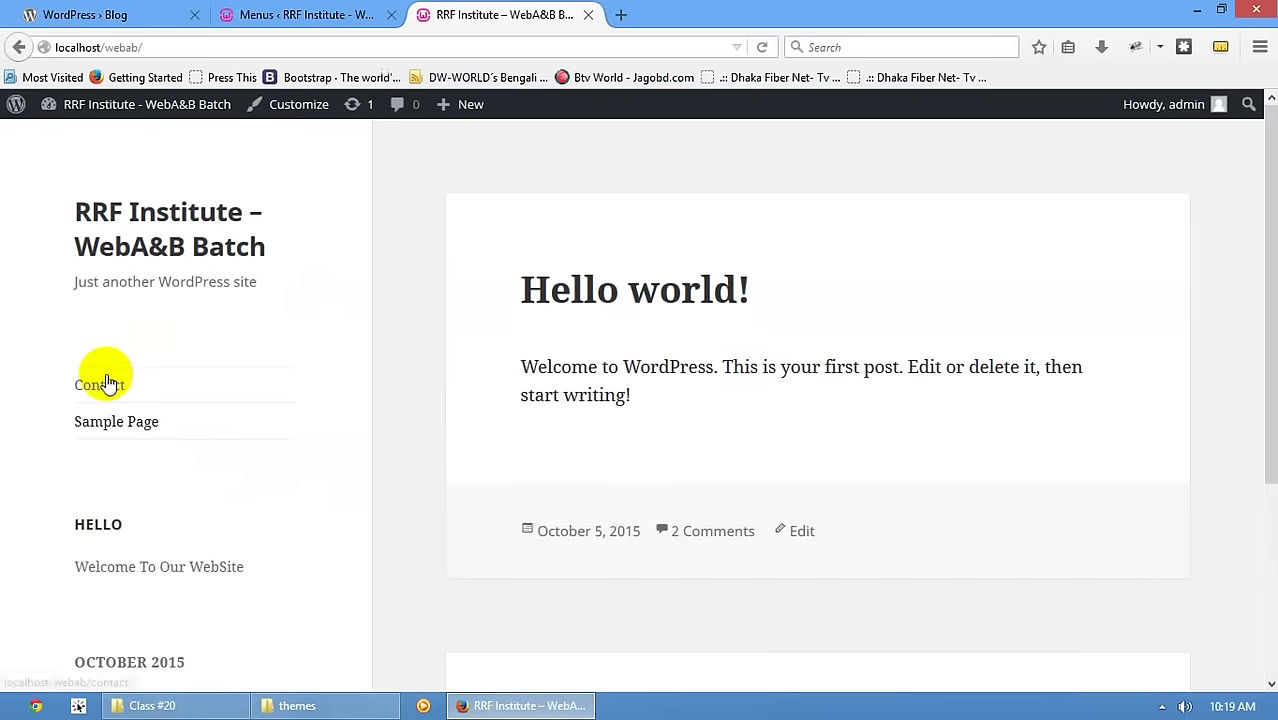
{"action": "left_click", "coordinate": [365, 12]}
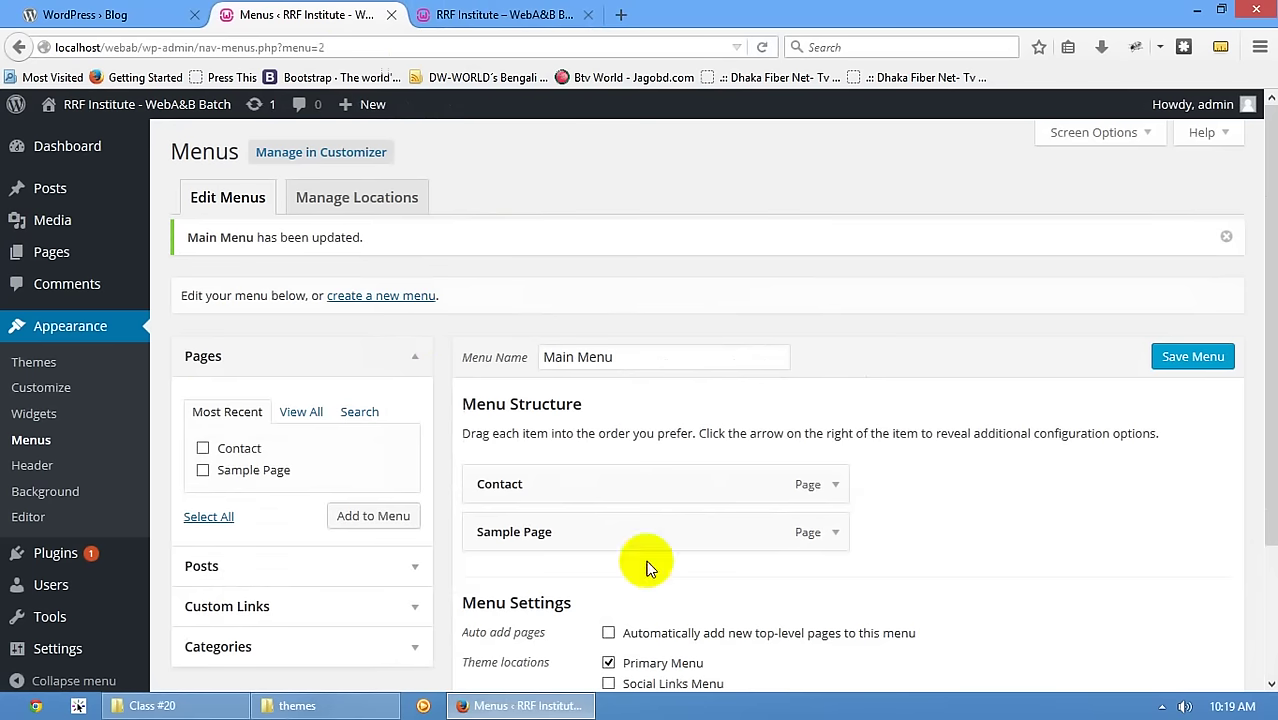
{"action": "left_click_drag", "start_coordinate": [560, 515], "coordinate": [548, 480]}
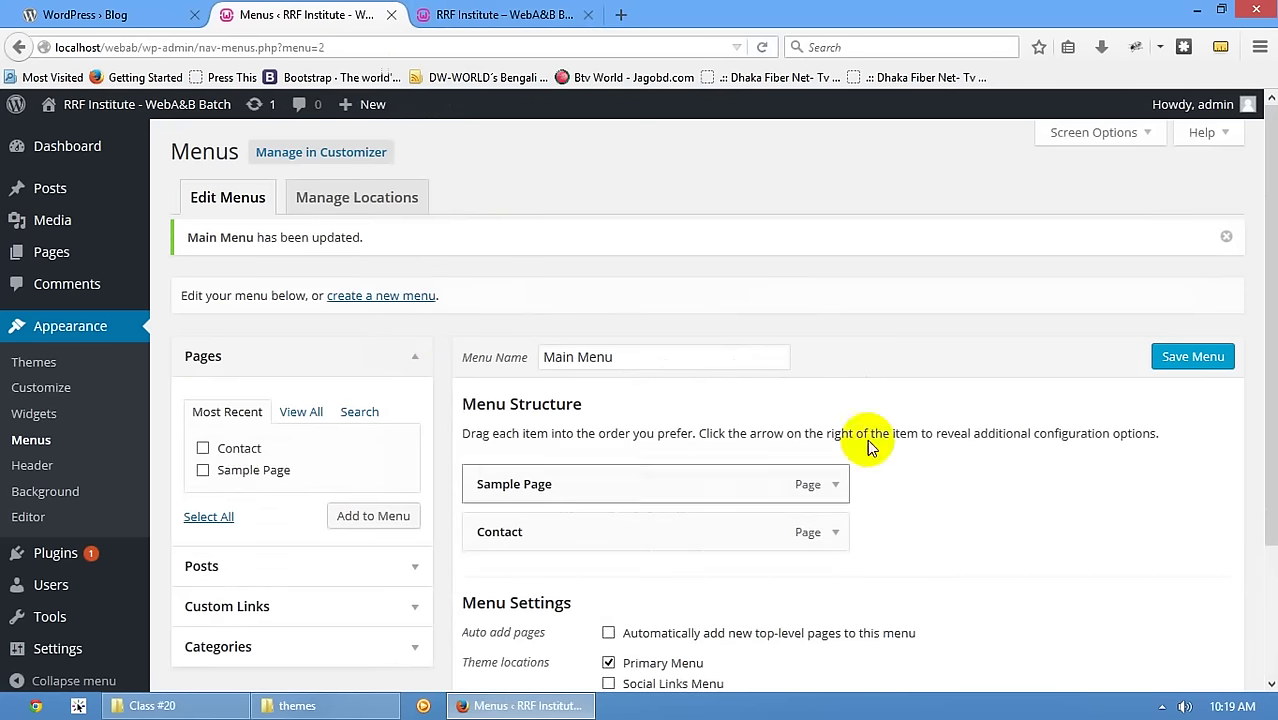
{"action": "left_click", "coordinate": [1193, 356]}
{"action": "left_click", "coordinate": [505, 14]}
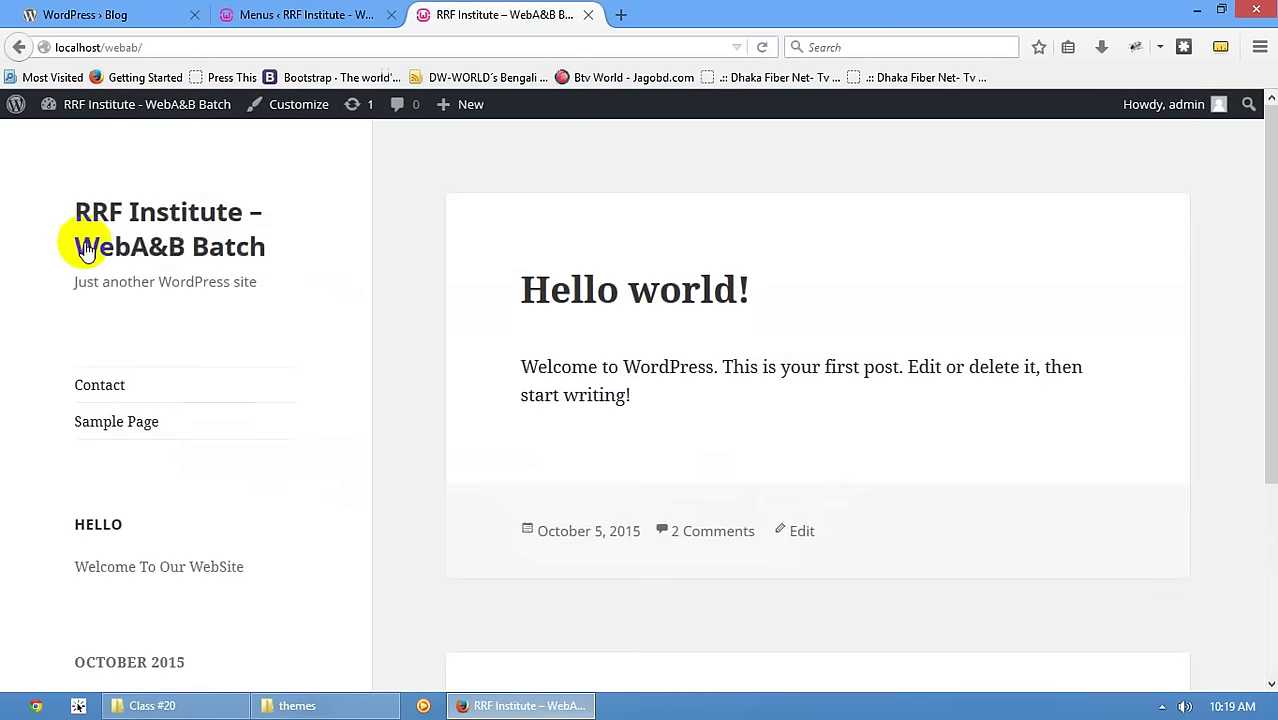
{"action": "left_click", "coordinate": [90, 245]}
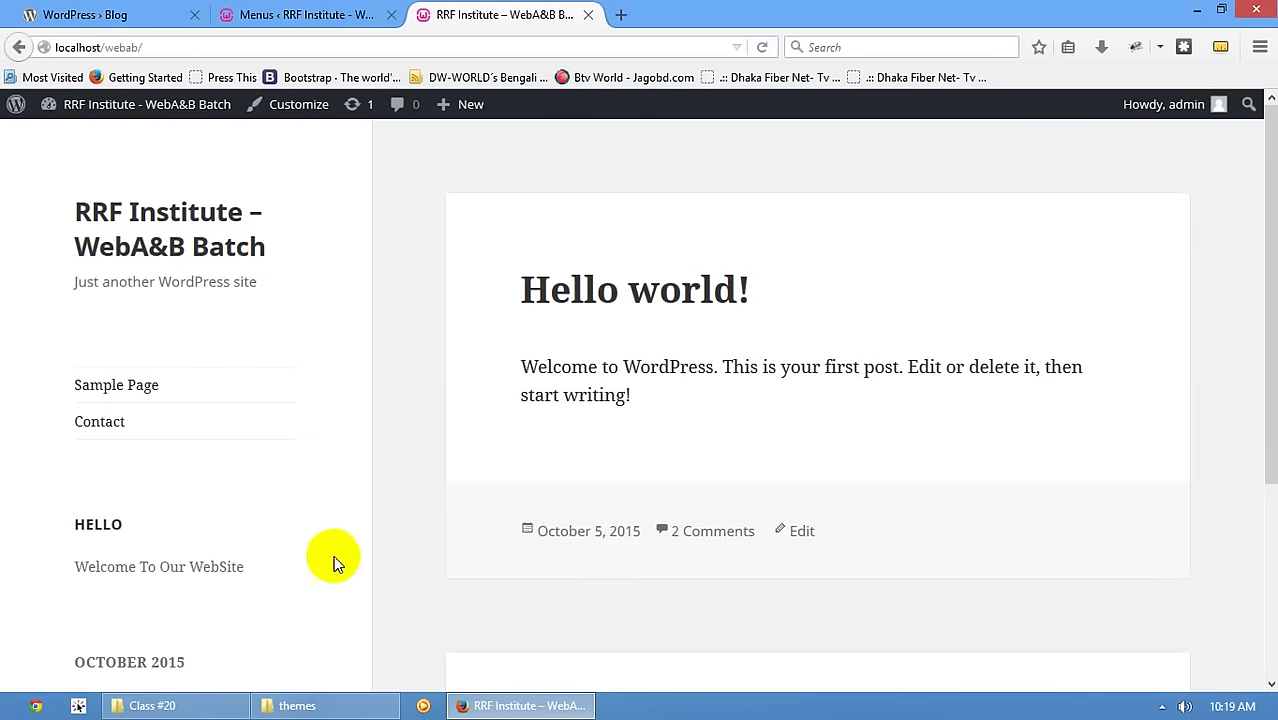
{"action": "left_click", "coordinate": [296, 12]}
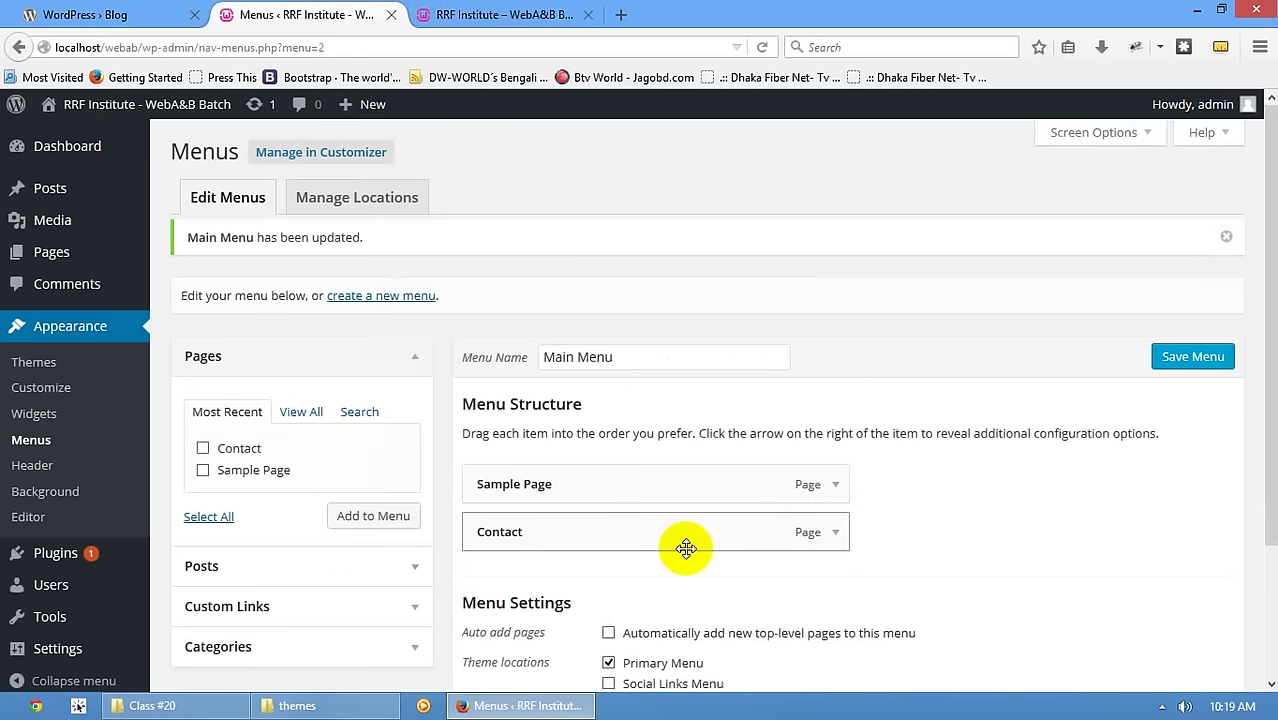
- Add another Contact and Sample Page to Main Menu
{"action": "left_click", "coordinate": [238, 448]}
{"action": "left_click", "coordinate": [250, 470]}
{"action": "left_click", "coordinate": [362, 515]}
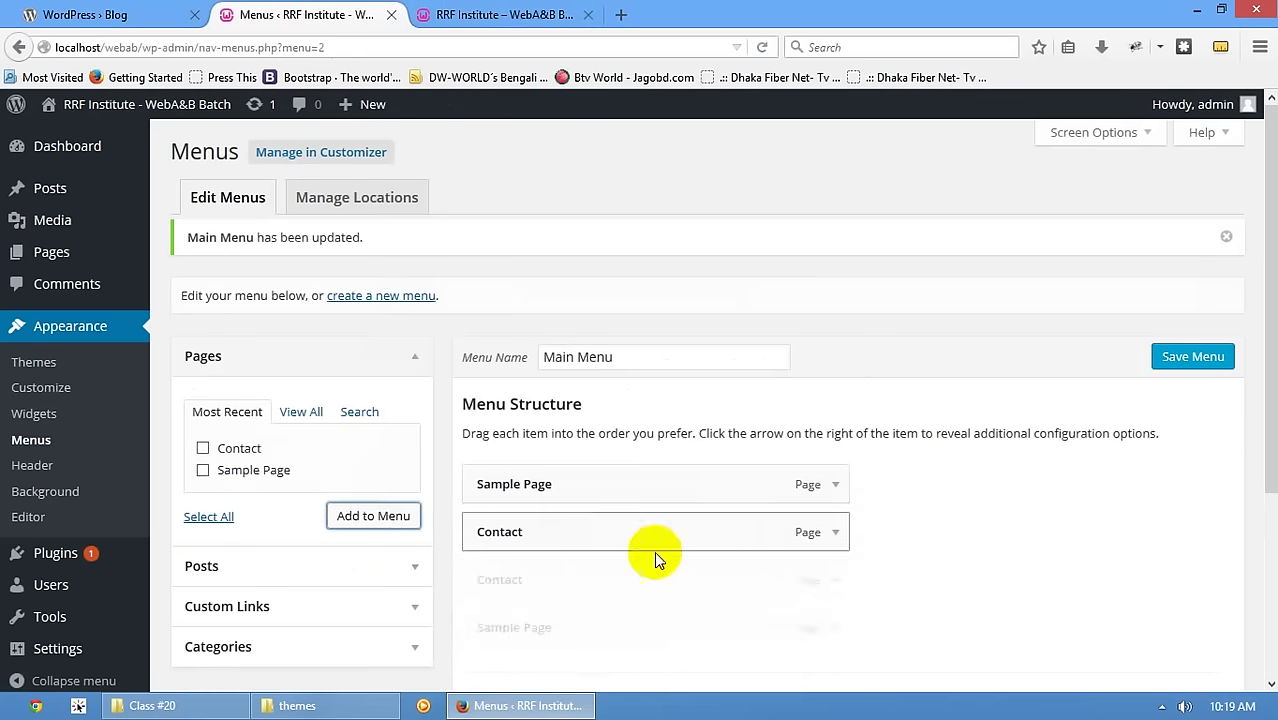
{"action": "scroll", "coordinate": [620, 500], "scroll_direction": "down", "scroll_amount": 3}
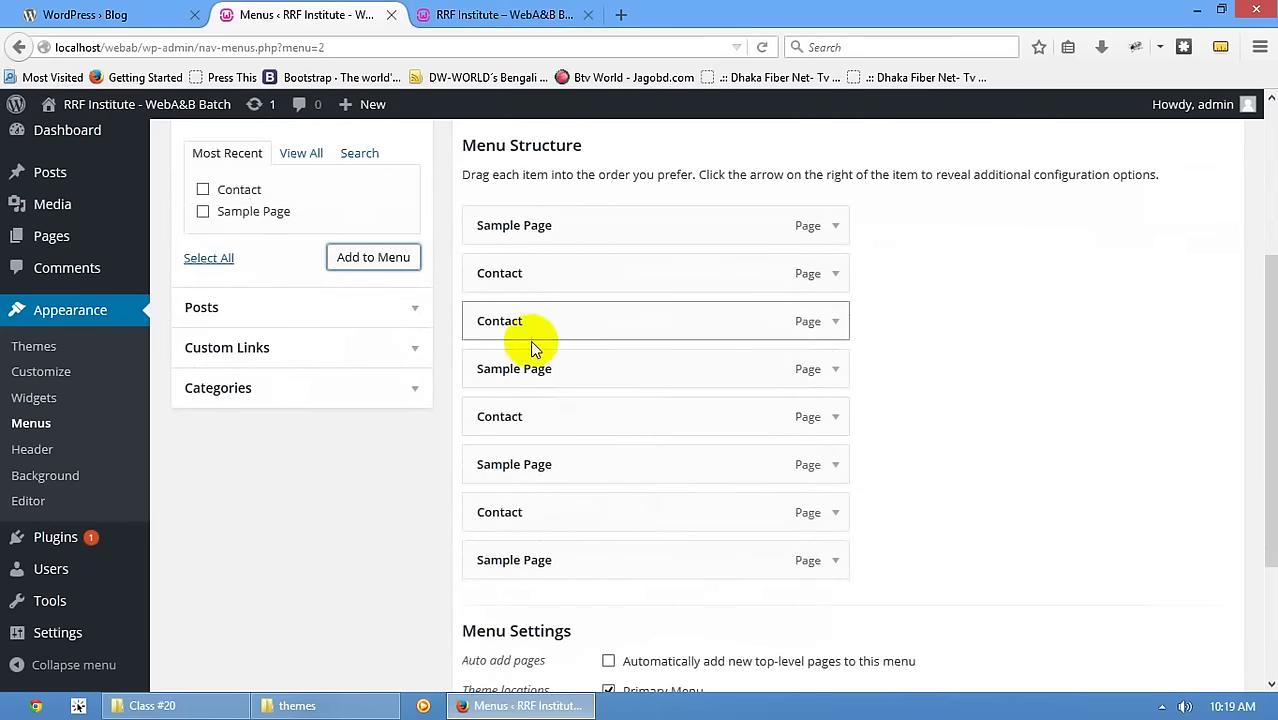
- Indent the new Sample Page and Contact items as sub items under Contact and save
{"action": "left_click_drag", "start_coordinate": [531, 356], "coordinate": [578, 382]}
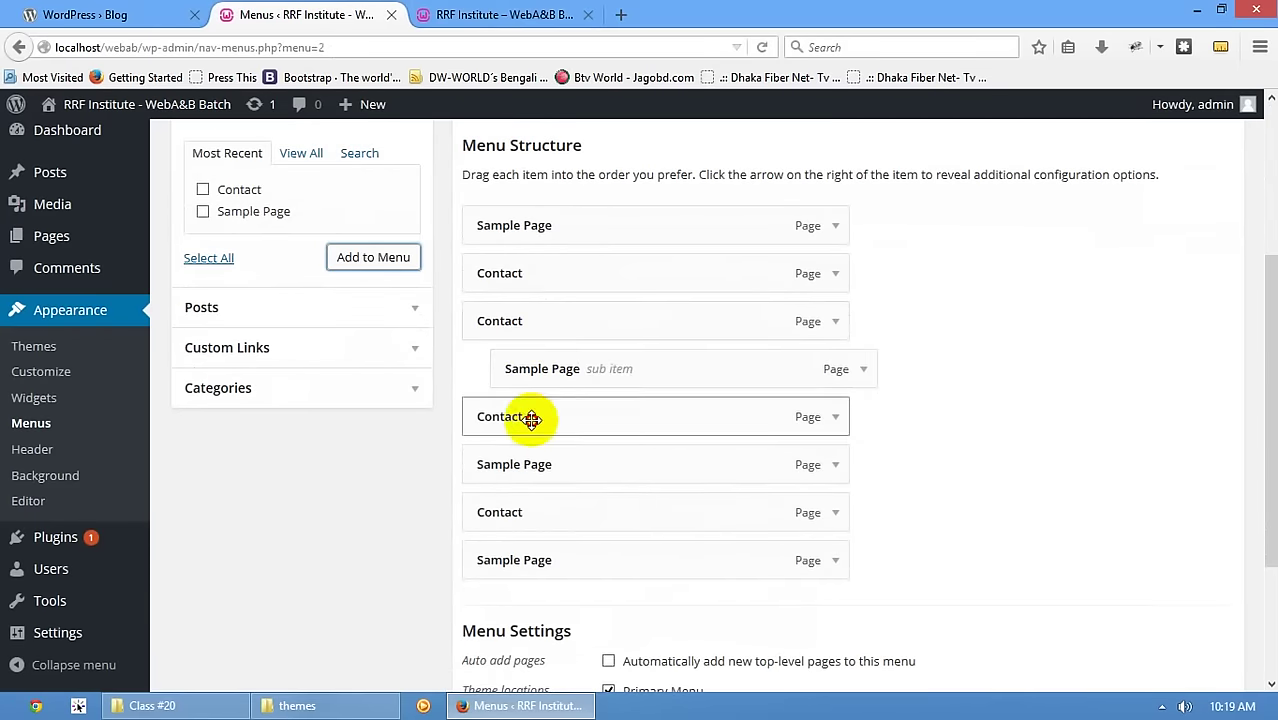
{"action": "left_click_drag", "start_coordinate": [528, 420], "coordinate": [556, 418]}
{"action": "left_click_drag", "start_coordinate": [571, 462], "coordinate": [586, 462]}
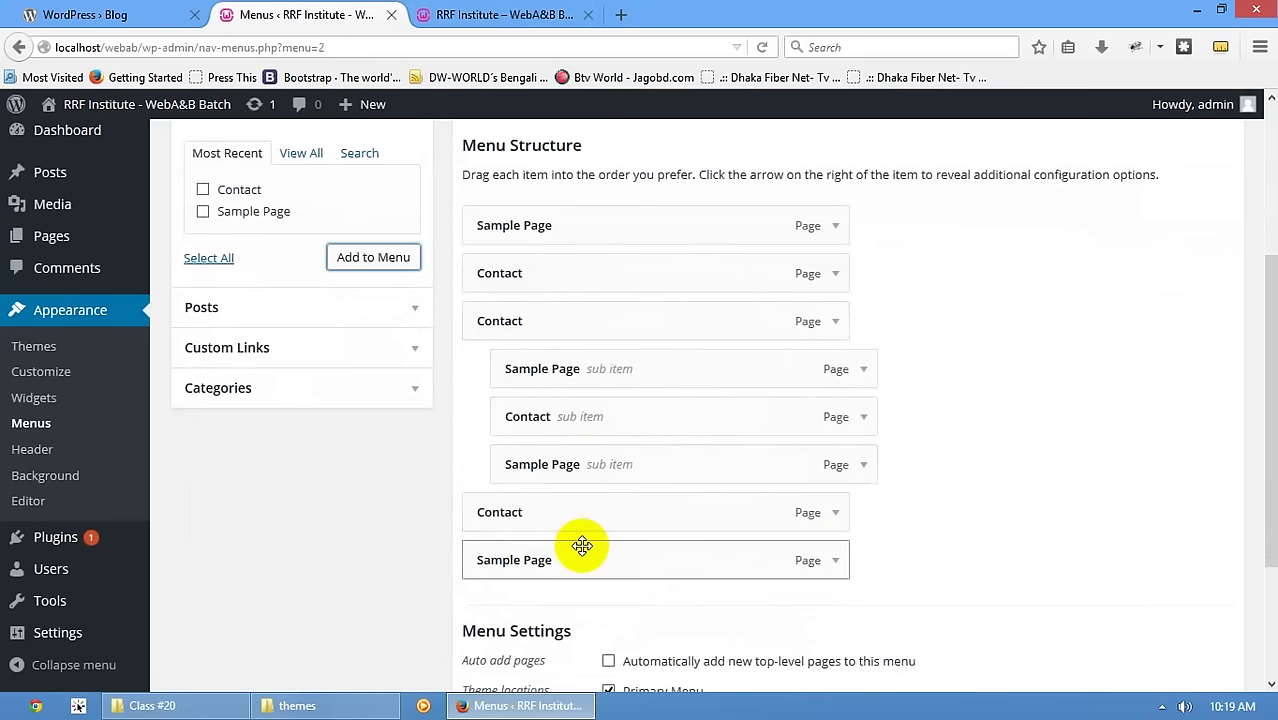
{"action": "left_click_drag", "start_coordinate": [568, 513], "coordinate": [725, 510]}
{"action": "scroll", "coordinate": [634, 567], "scroll_direction": "down", "scroll_amount": 5}
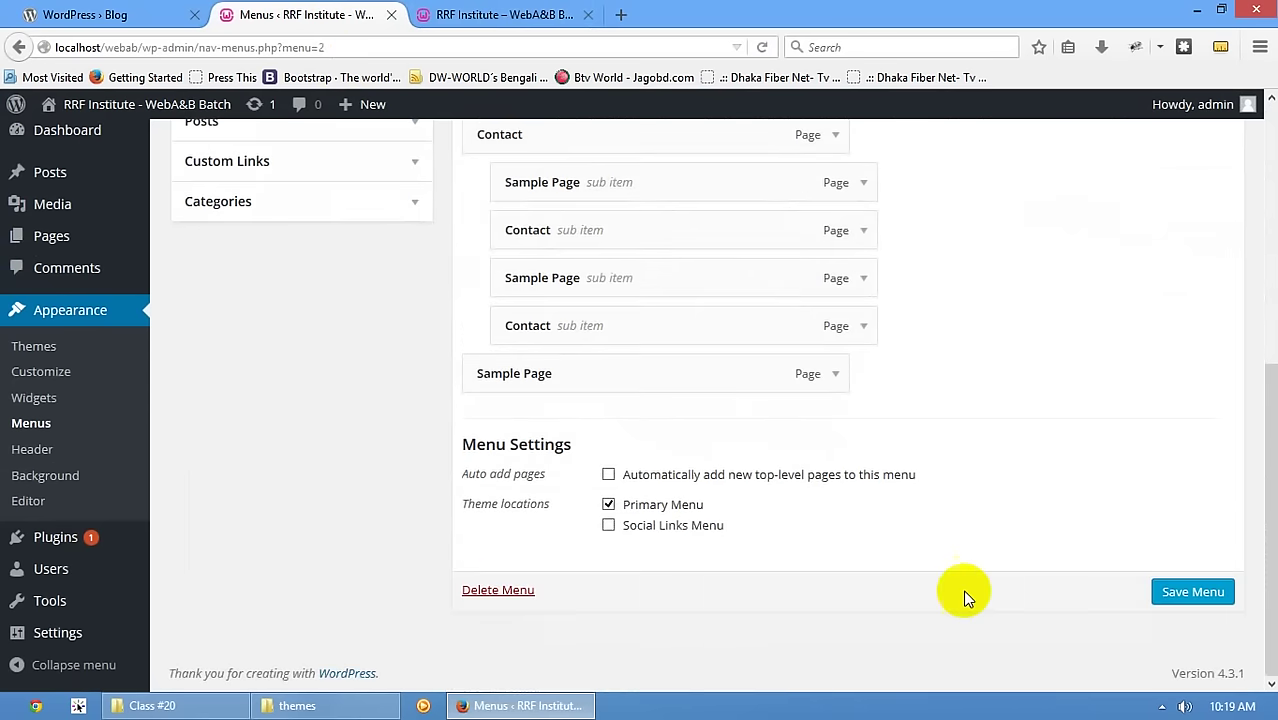
{"action": "left_click", "coordinate": [1192, 592]}
- Reload the front page and toggle the Contact submenu arrow to check the nested items
{"action": "left_click", "coordinate": [430, 14]}
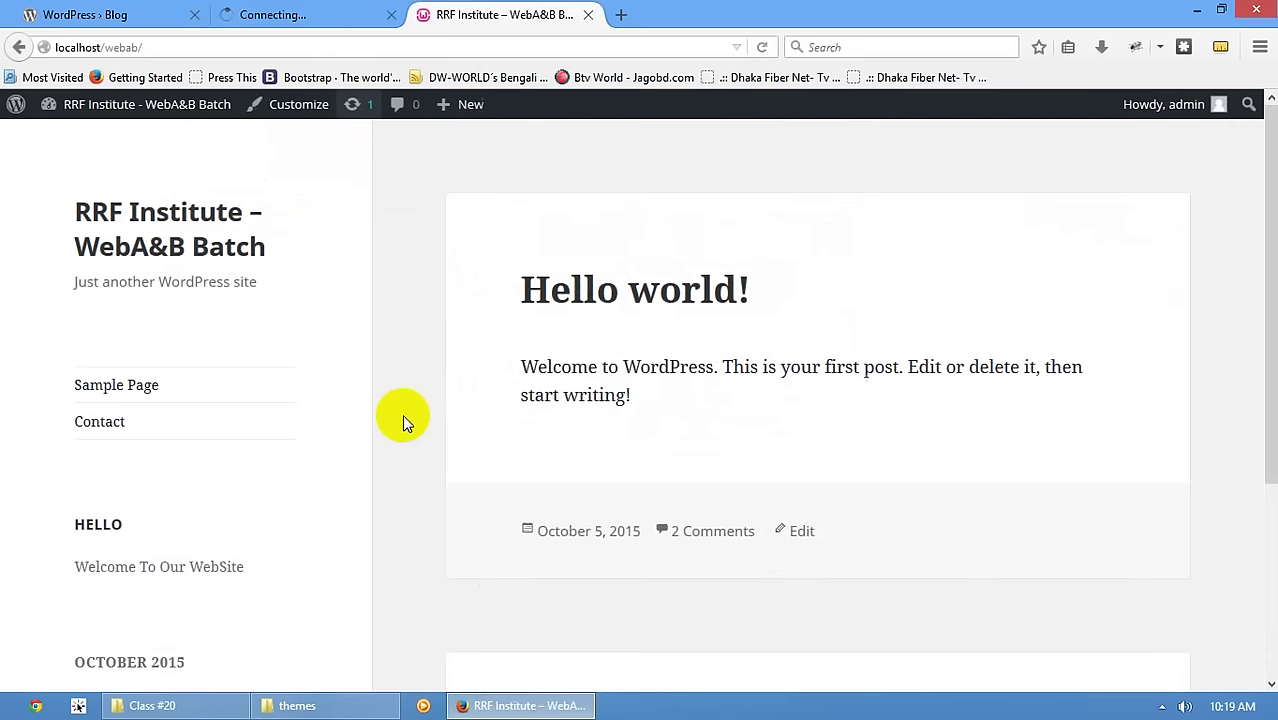
{"action": "left_click", "coordinate": [140, 255]}
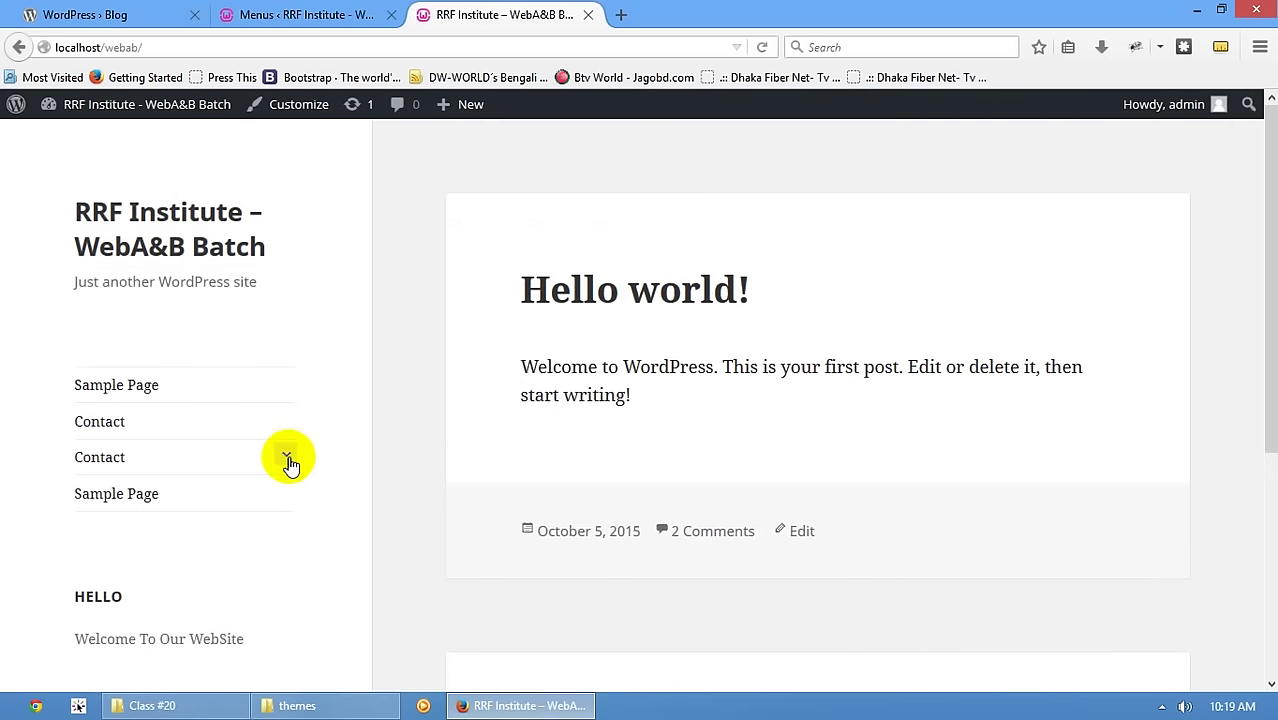
{"action": "left_click", "coordinate": [286, 458]}
{"action": "left_click", "coordinate": [286, 458]}
{"action": "left_click", "coordinate": [286, 458]}
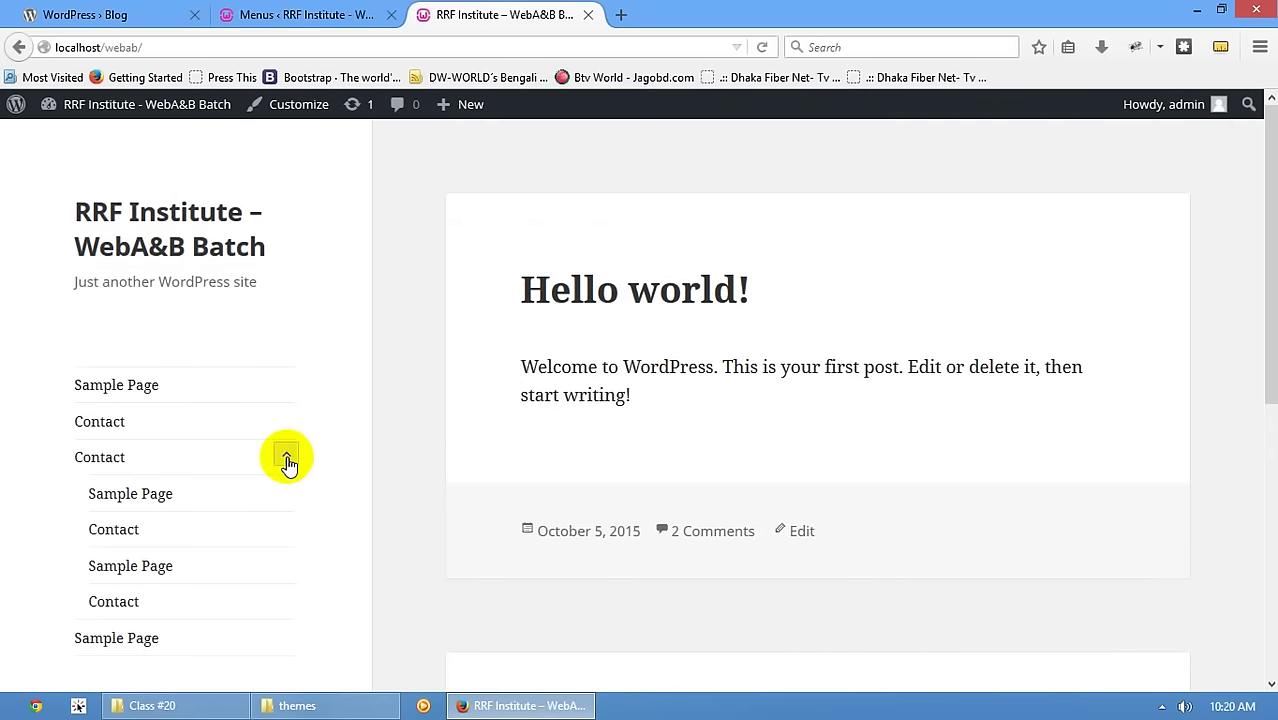
{"action": "left_click", "coordinate": [286, 458]}
{"action": "left_click", "coordinate": [286, 458]}
{"action": "left_click", "coordinate": [286, 458]}
{"action": "left_click", "coordinate": [286, 458]}
{"action": "left_click", "coordinate": [286, 456]}
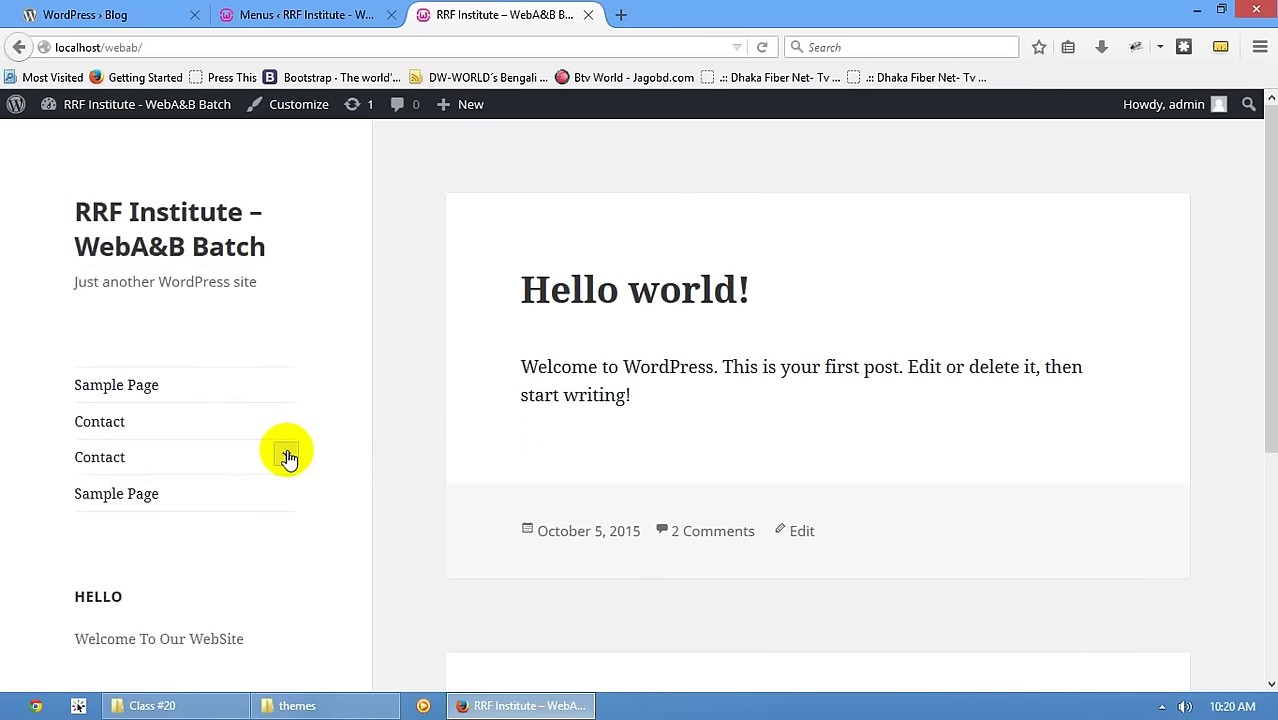
{"action": "left_click", "coordinate": [287, 457]}
{"action": "left_click", "coordinate": [287, 457]}
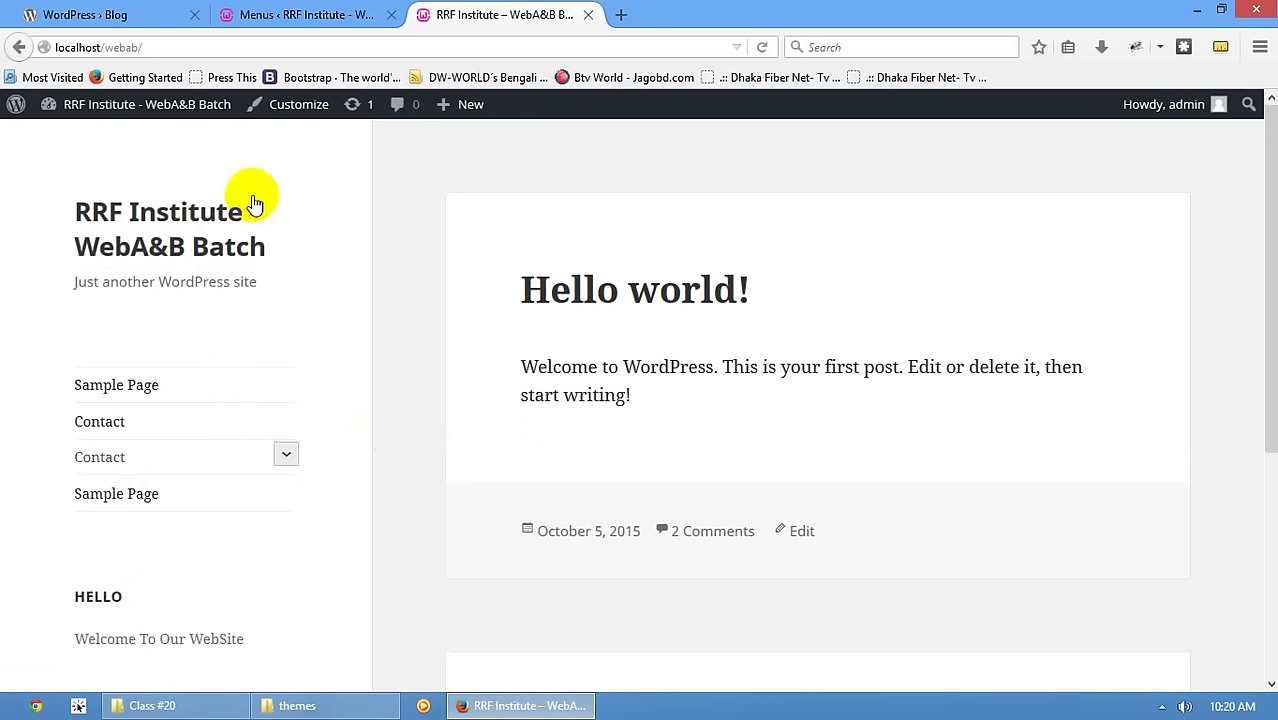
{"action": "left_click", "coordinate": [291, 14]}
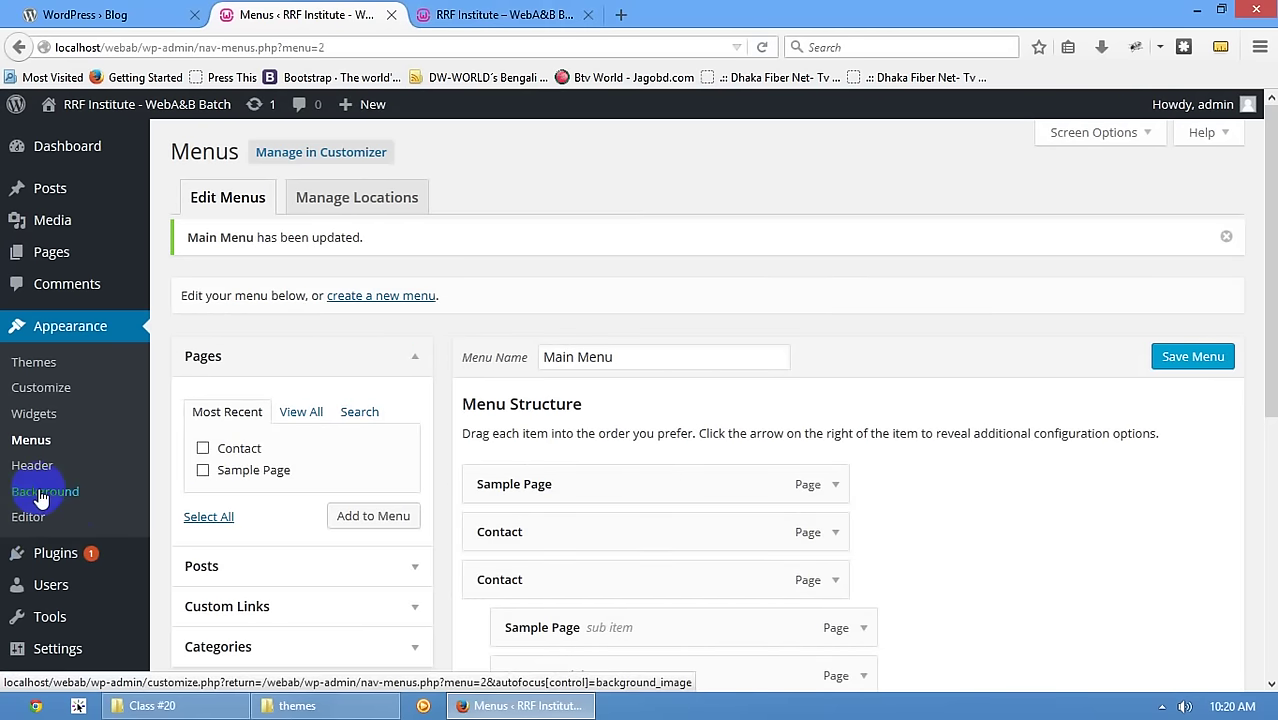
{"action": "scroll", "coordinate": [451, 442], "scroll_direction": "down", "scroll_amount": 5}
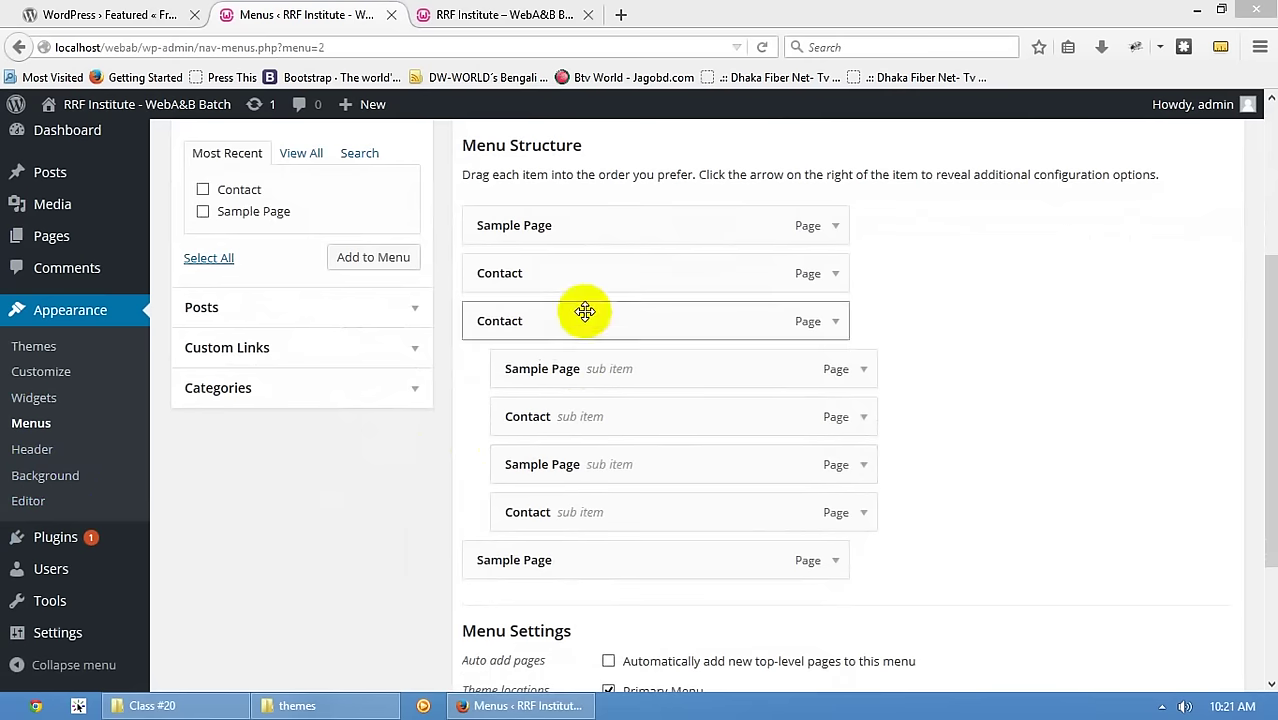
{"action": "left_click", "coordinate": [119, 499]}
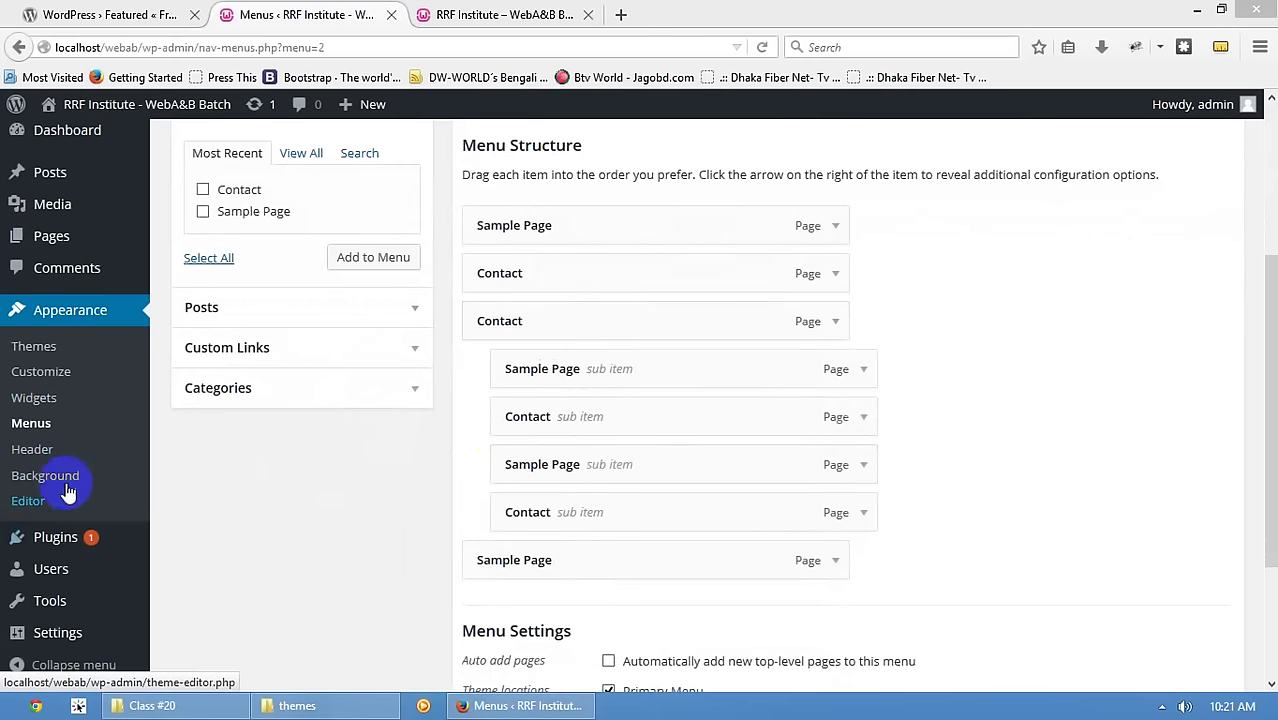
{"action": "left_click", "coordinate": [45, 452]}
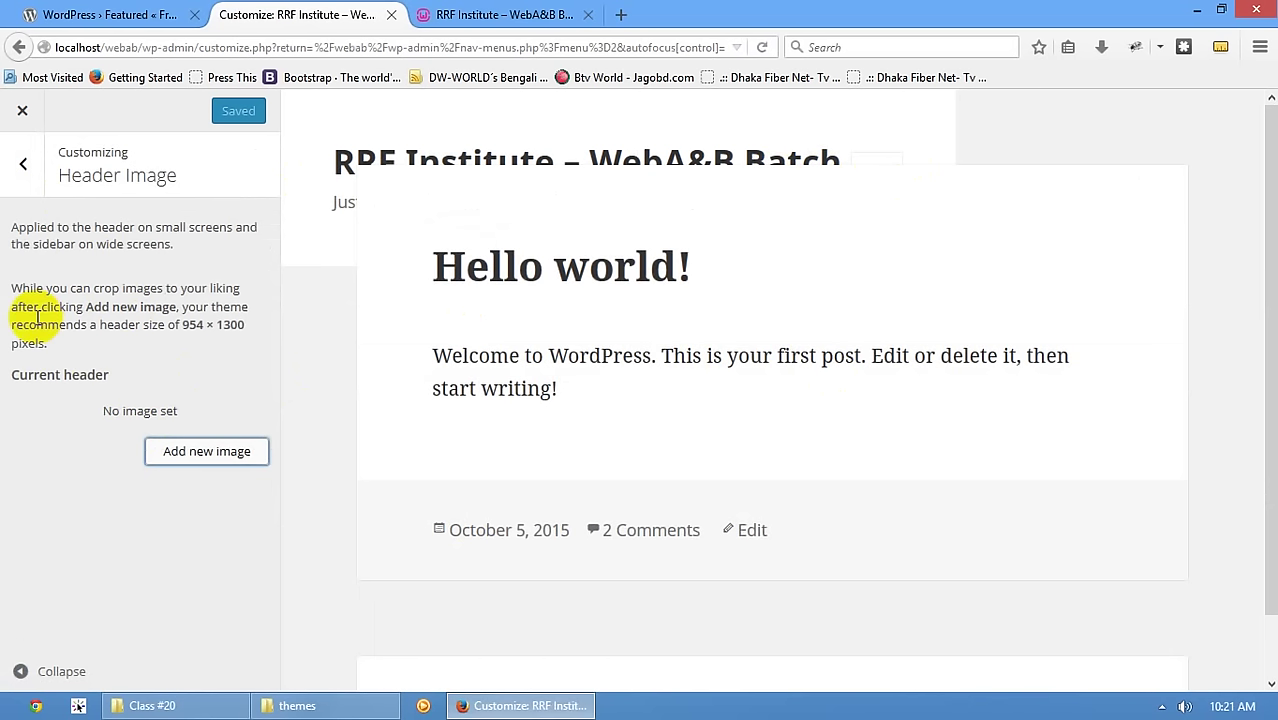
- Upload img0.jpg from C:\Windows\Web\Wallpaper\Windows, found with Everything, as a new header image
{"action": "left_click", "coordinate": [178, 452]}
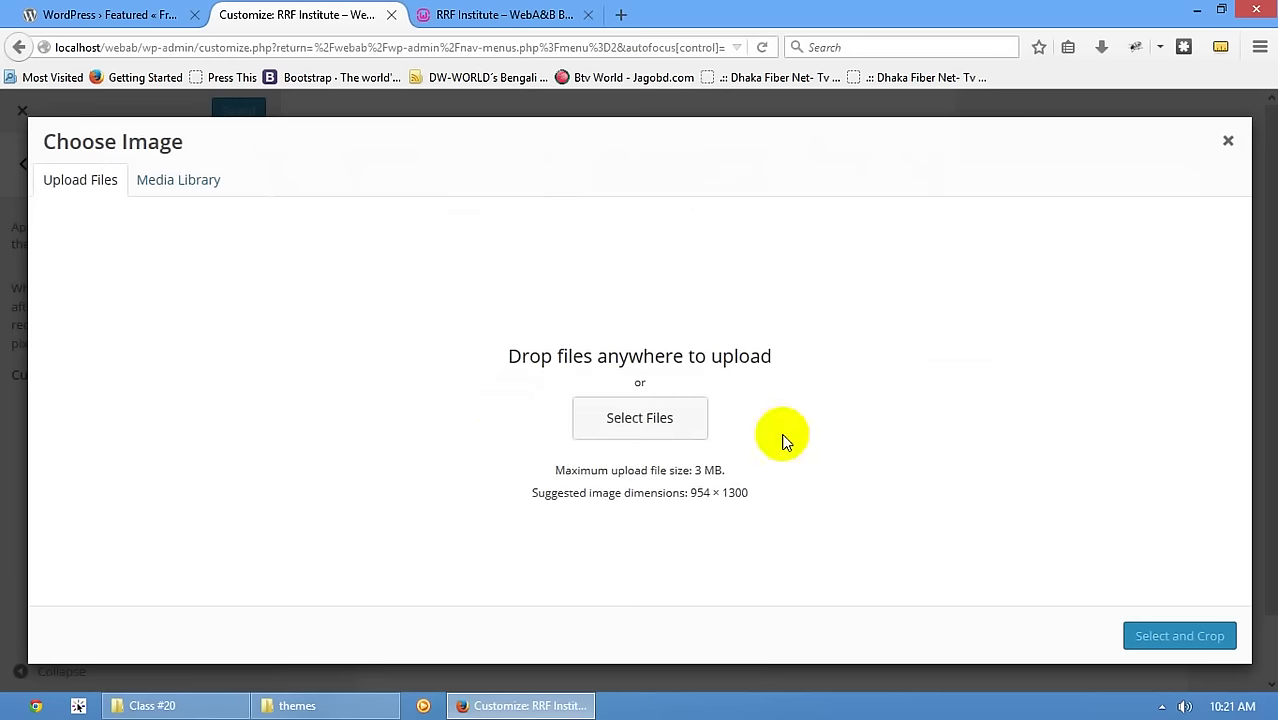
{"action": "left_click", "coordinate": [1161, 707]}
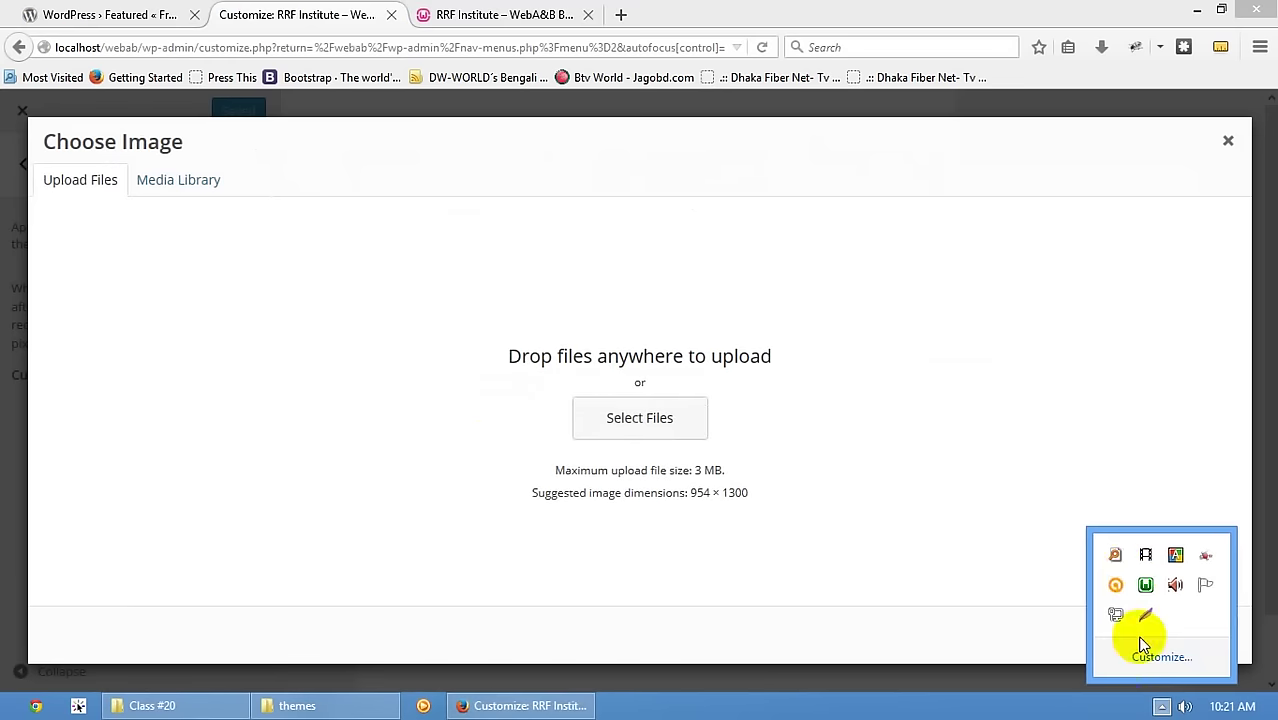
{"action": "left_click", "coordinate": [1117, 557]}
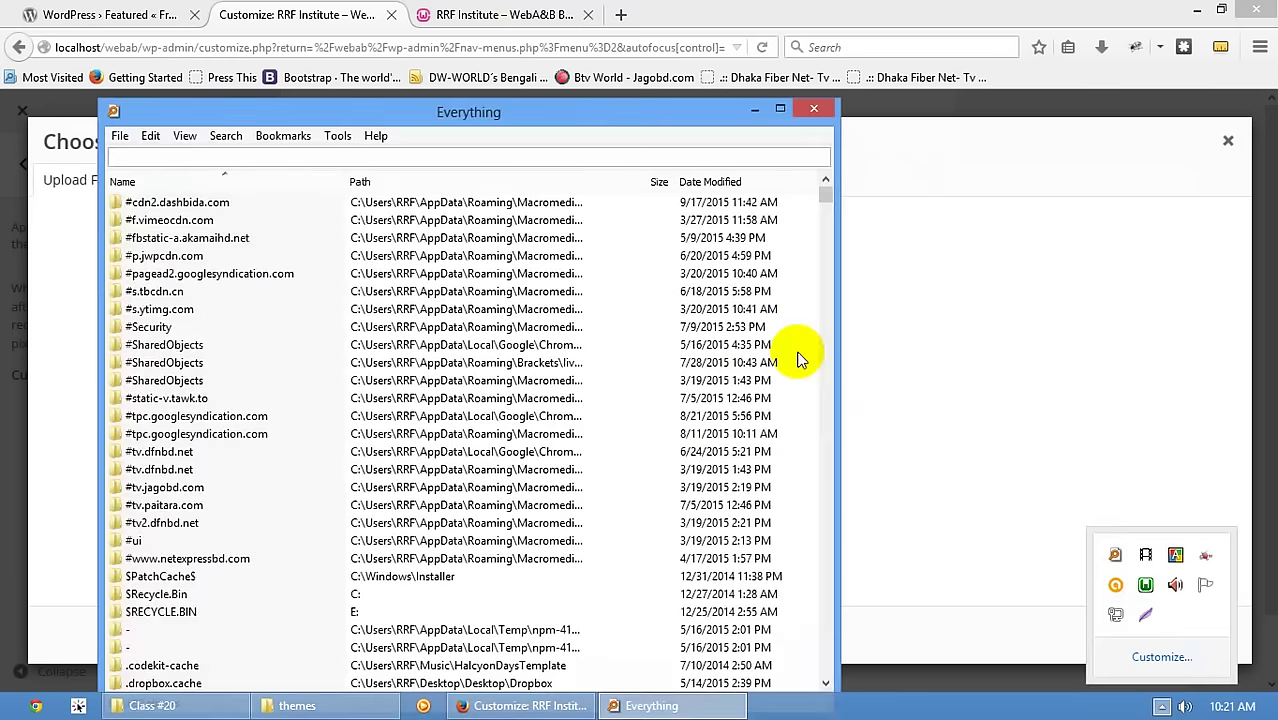
{"action": "type", "text": "Wall"}
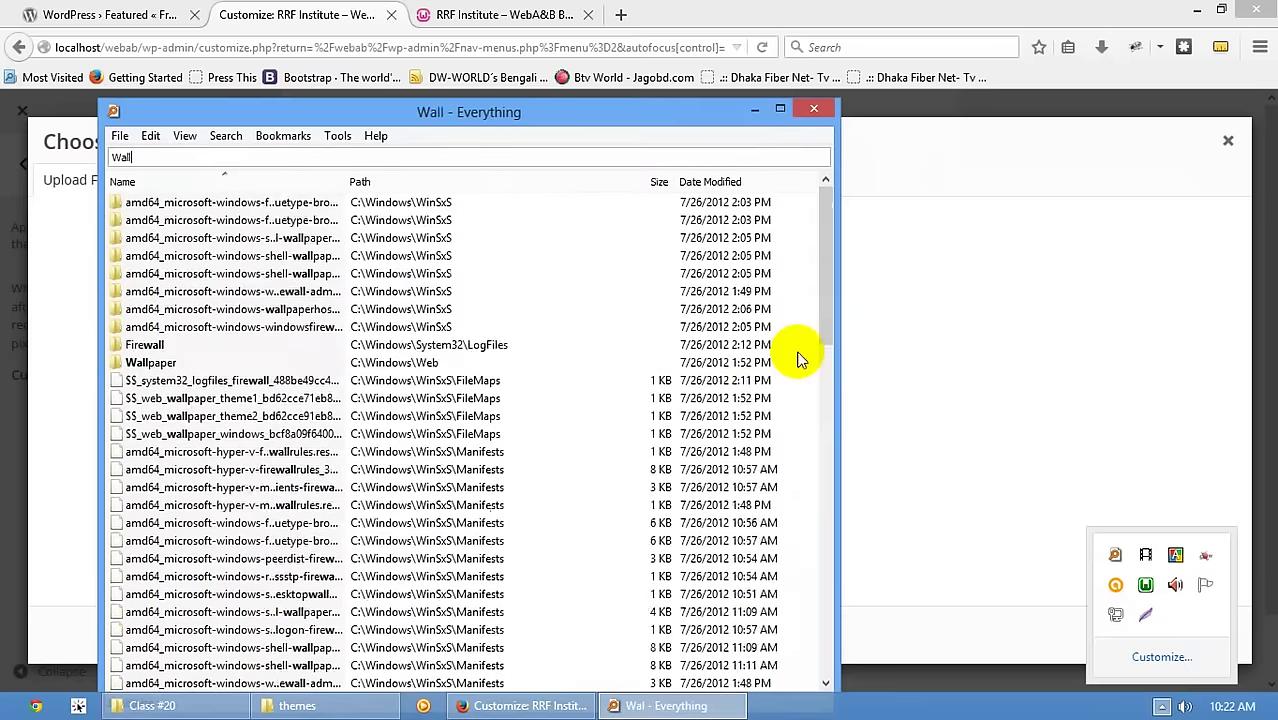
{"action": "type", "text": "paper"}
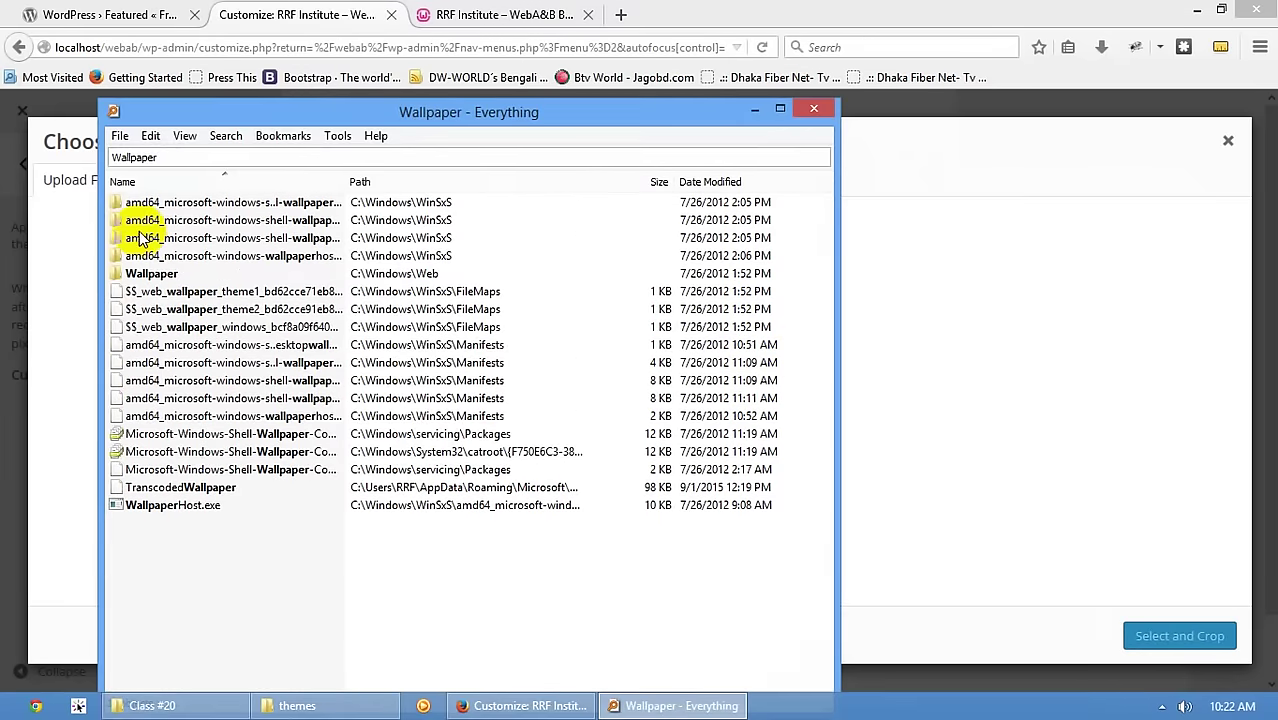
{"action": "double_click", "coordinate": [150, 273]}
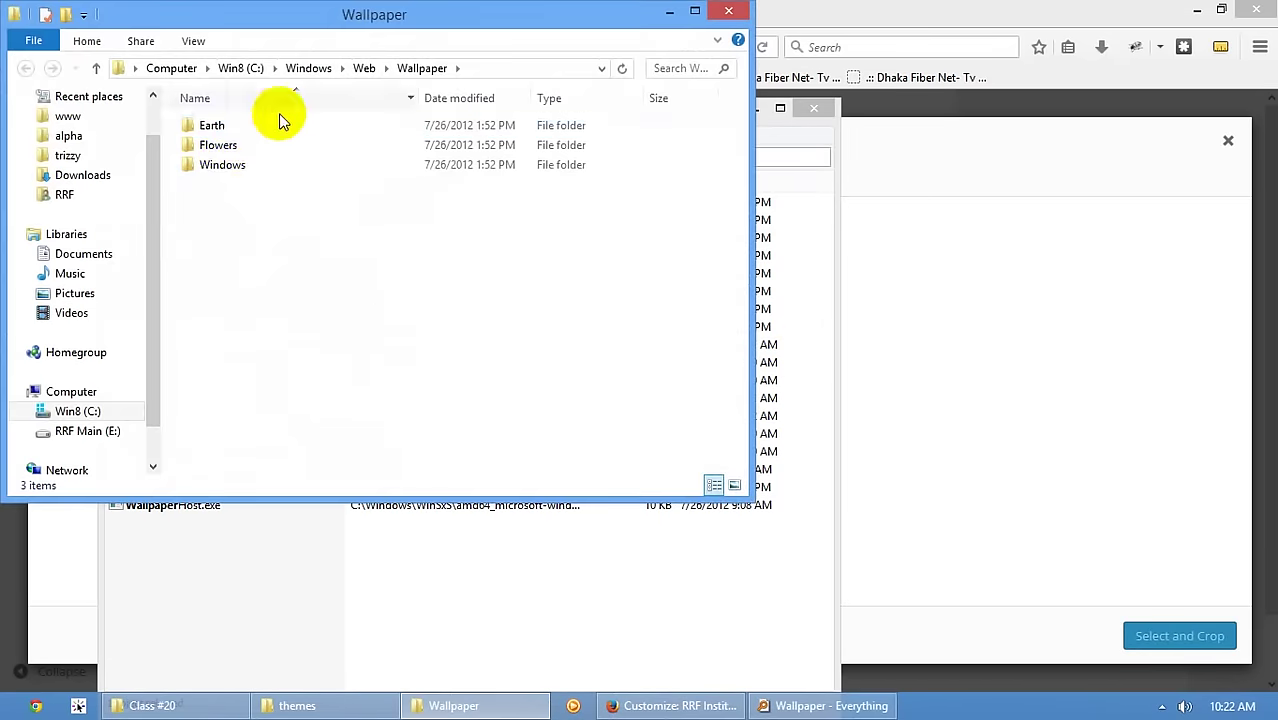
{"action": "double_click", "coordinate": [215, 165]}
{"action": "left_click_drag", "start_coordinate": [226, 150], "coordinate": [1056, 491]}
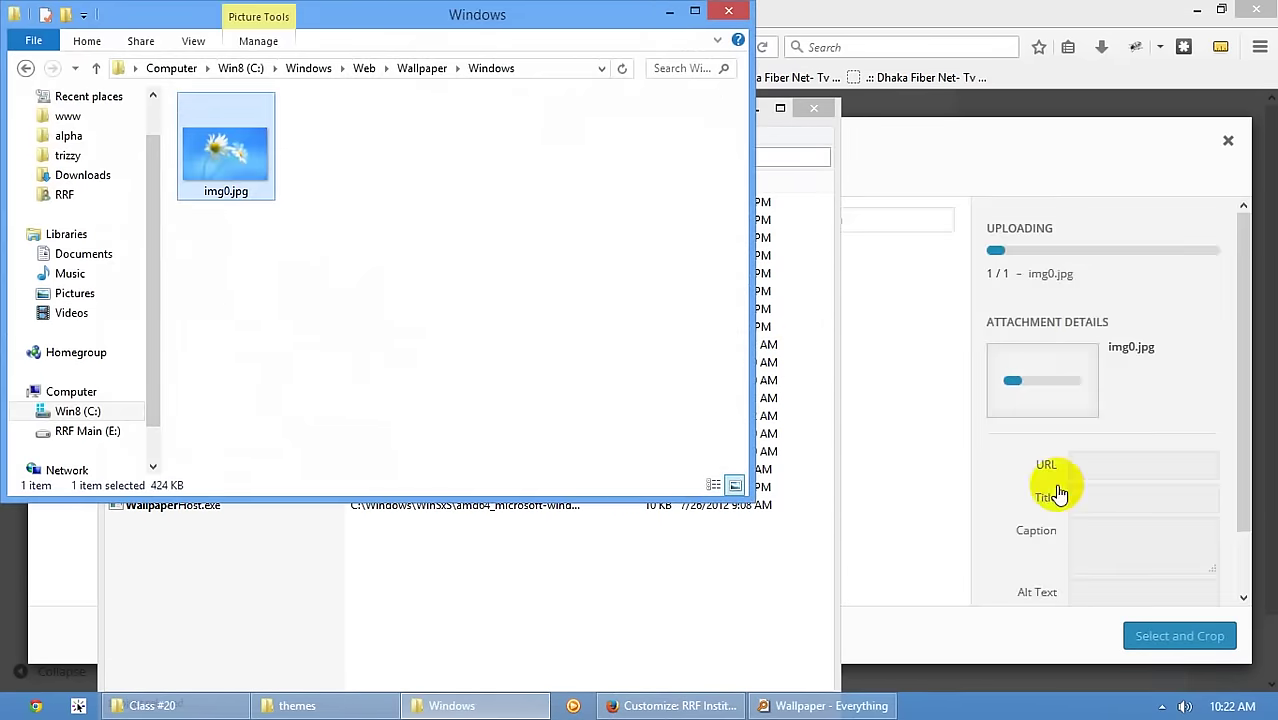
{"action": "left_click", "coordinate": [869, 465]}
- Crop the uploaded img0.jpg around the large daisy and apply it as the header image
{"action": "left_click", "coordinate": [1150, 637]}
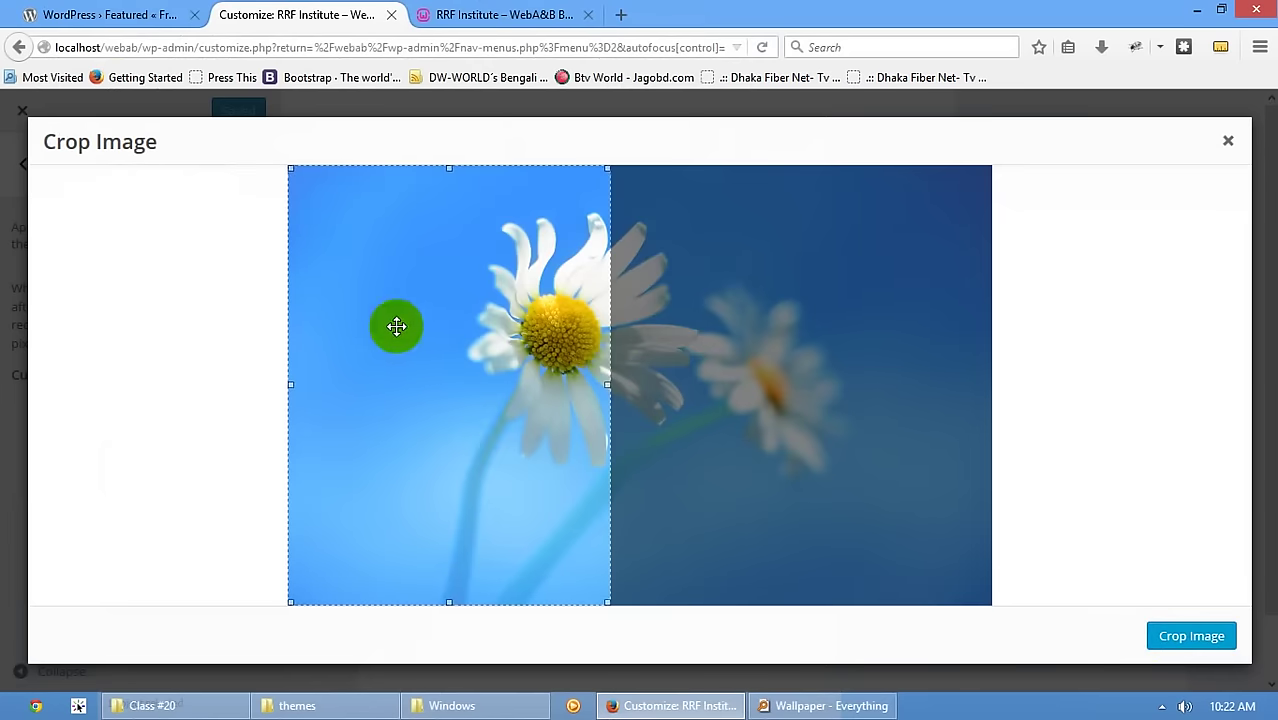
{"action": "left_click_drag", "start_coordinate": [394, 325], "coordinate": [614, 343]}
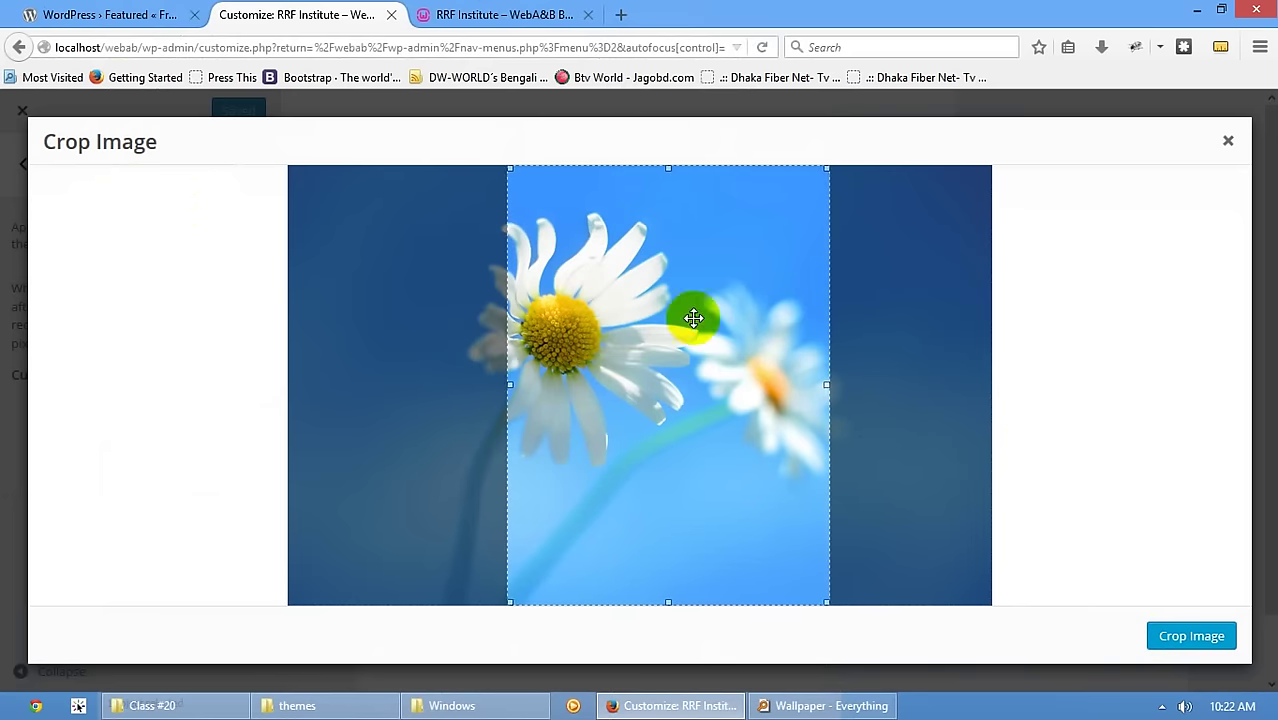
{"action": "left_click", "coordinate": [1160, 635]}
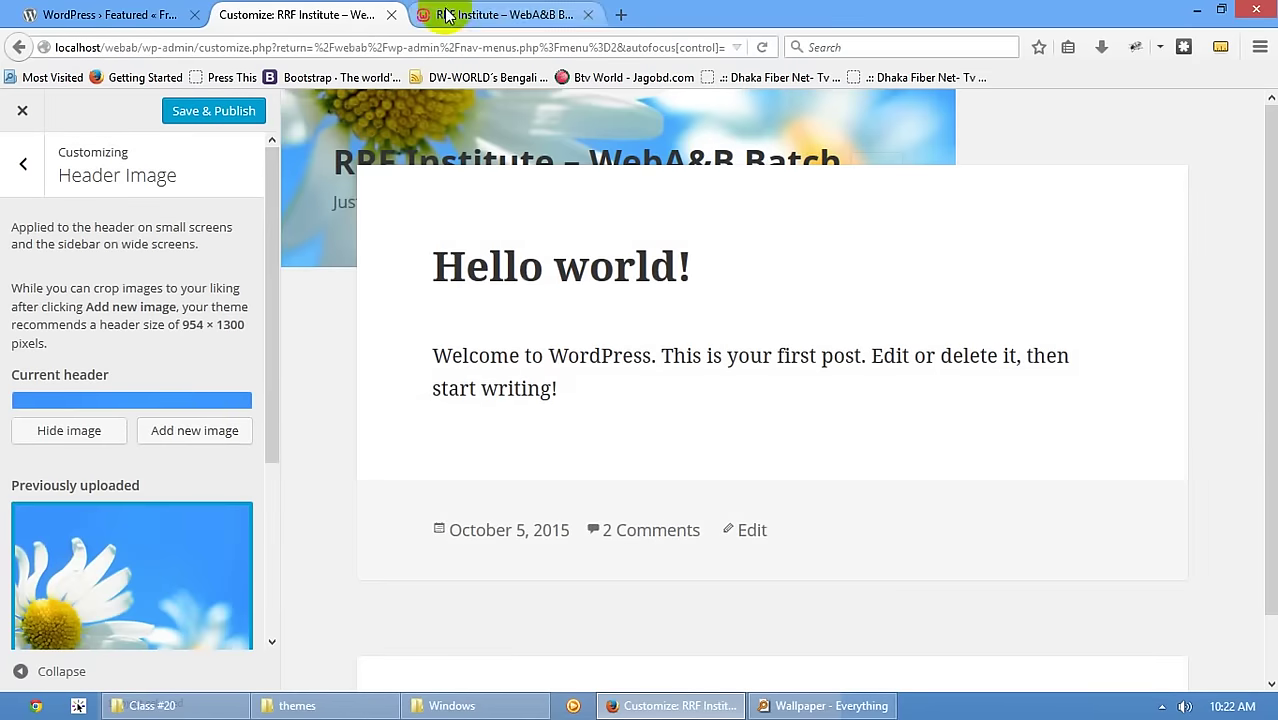
- Save & Publish the new daisy header image in the Customizer
{"action": "left_click", "coordinate": [435, 14]}
{"action": "left_click", "coordinate": [300, 14]}
{"action": "left_click", "coordinate": [230, 116]}
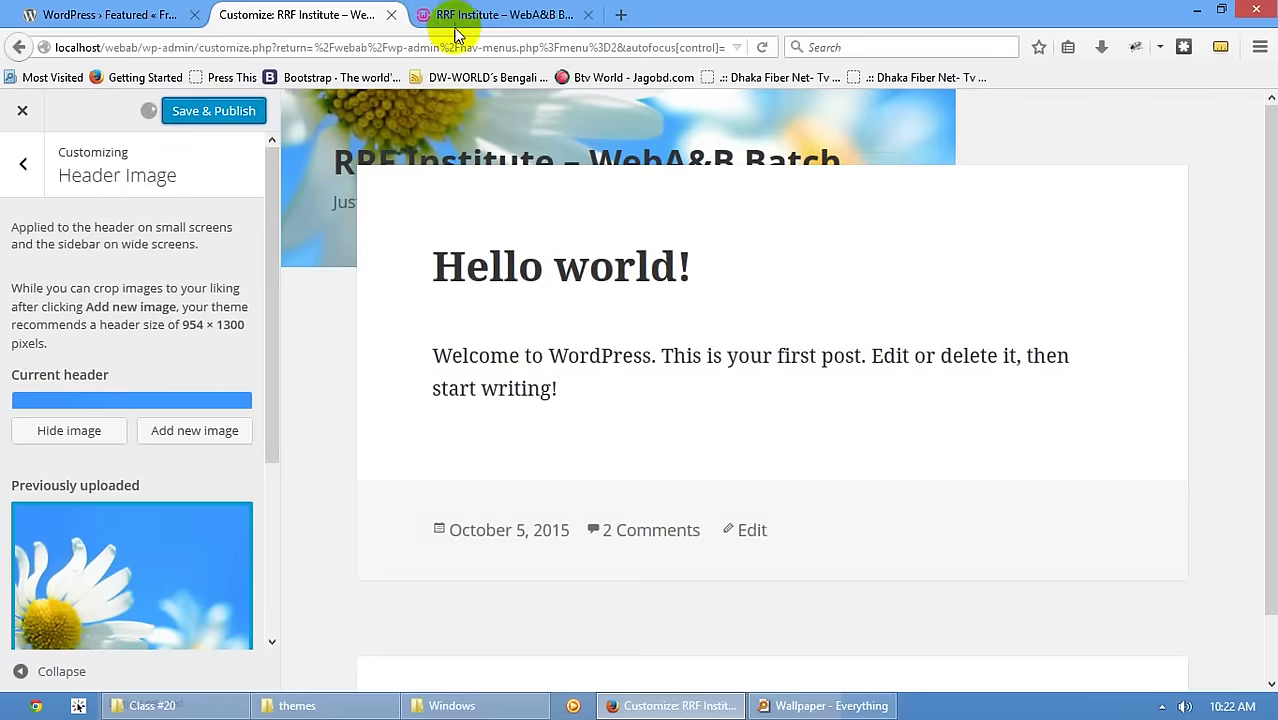
- Reload the live site and confirm the daisy appears as the sidebar background
{"action": "left_click", "coordinate": [440, 14]}
{"action": "scroll", "coordinate": [299, 229], "scroll_direction": "up", "scroll_amount": 3}
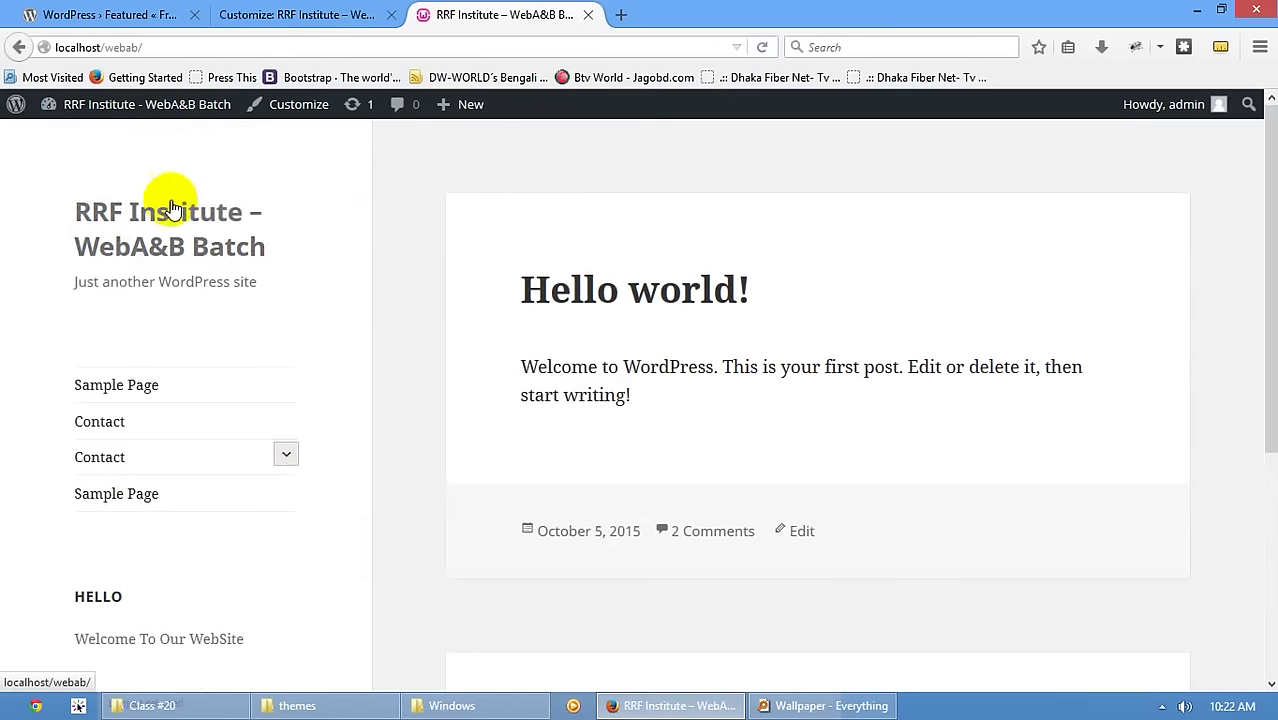
{"action": "left_click", "coordinate": [171, 207]}
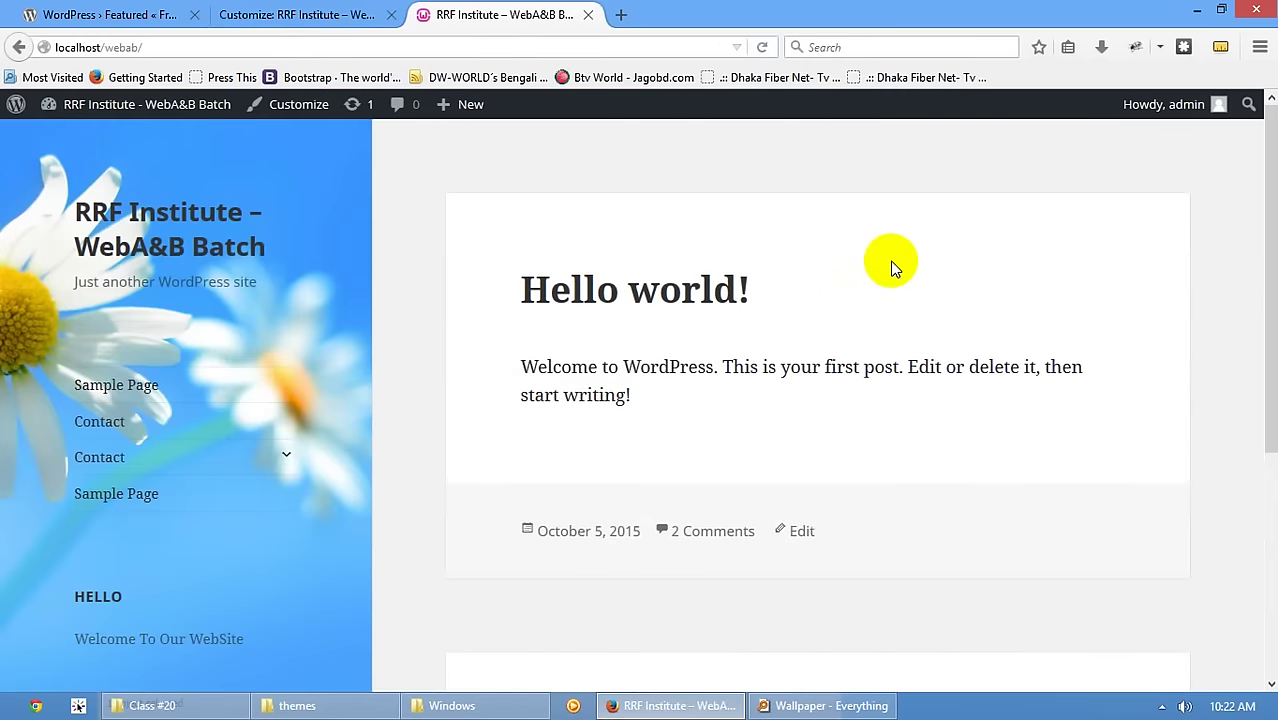
{"action": "scroll", "coordinate": [893, 268], "scroll_direction": "down", "scroll_amount": 5}
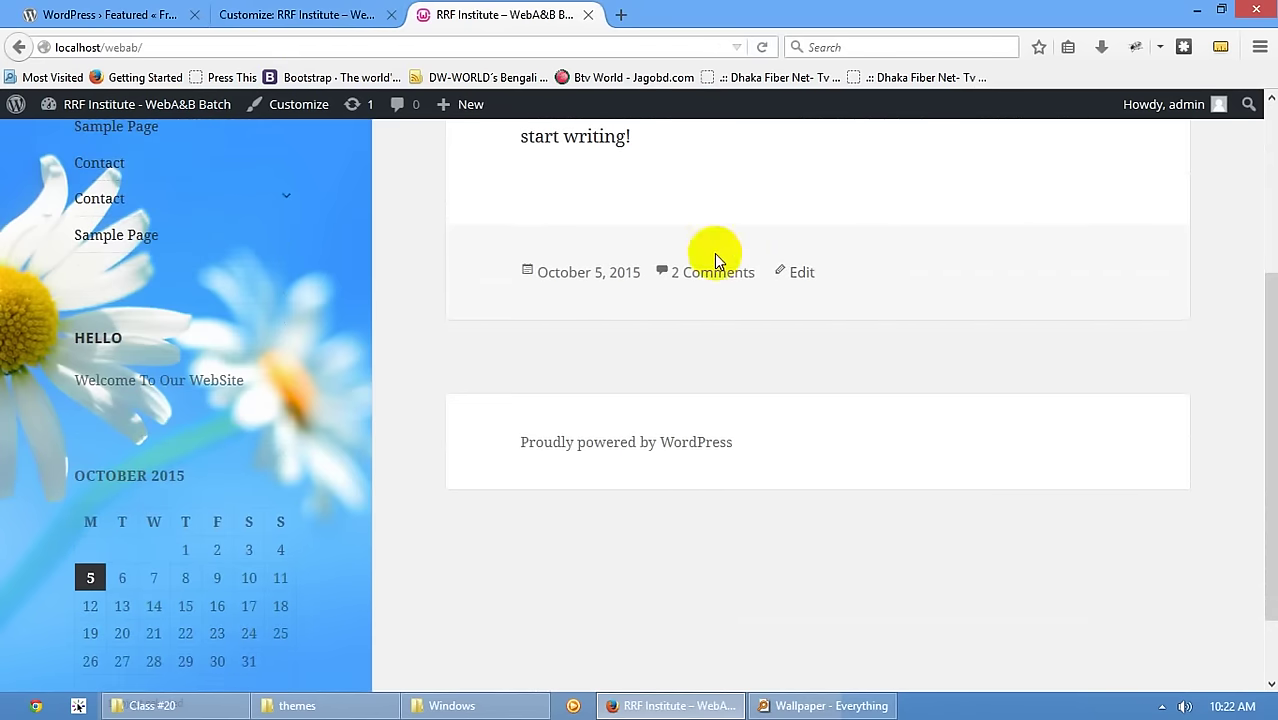
{"action": "left_click", "coordinate": [251, 14]}
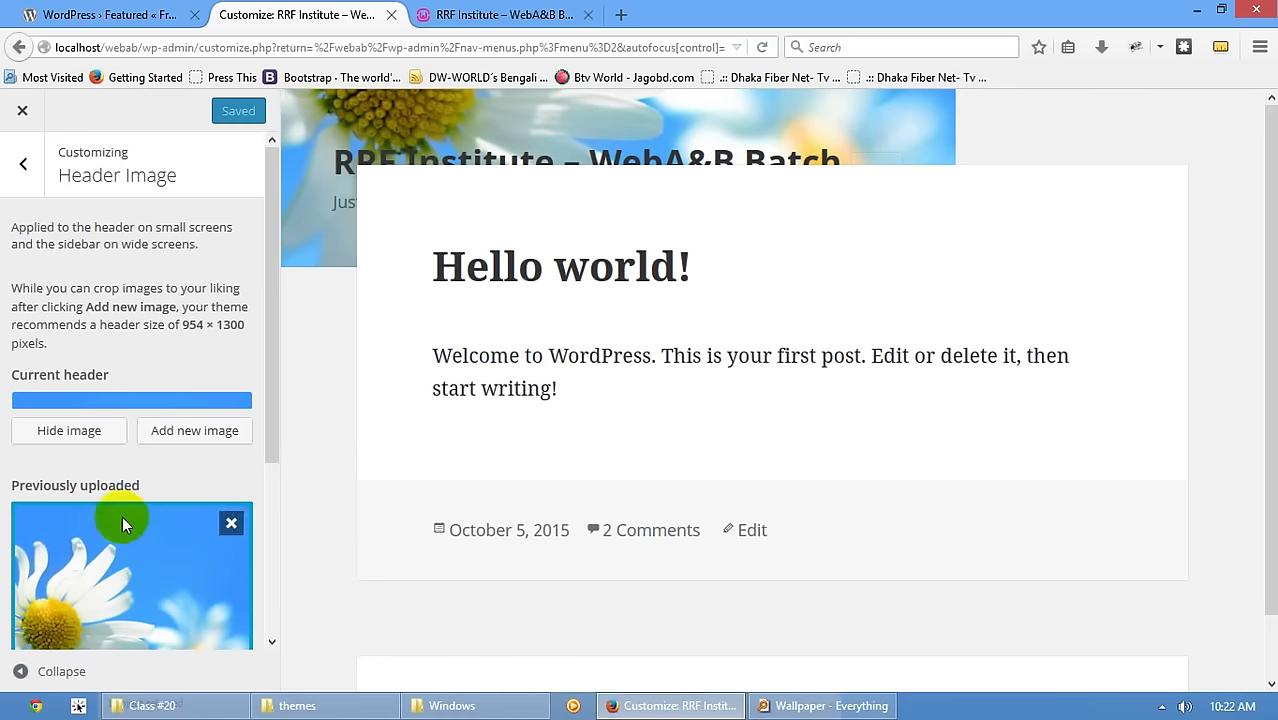
- Hide the header image and publish the removal
{"action": "left_click", "coordinate": [26, 116]}
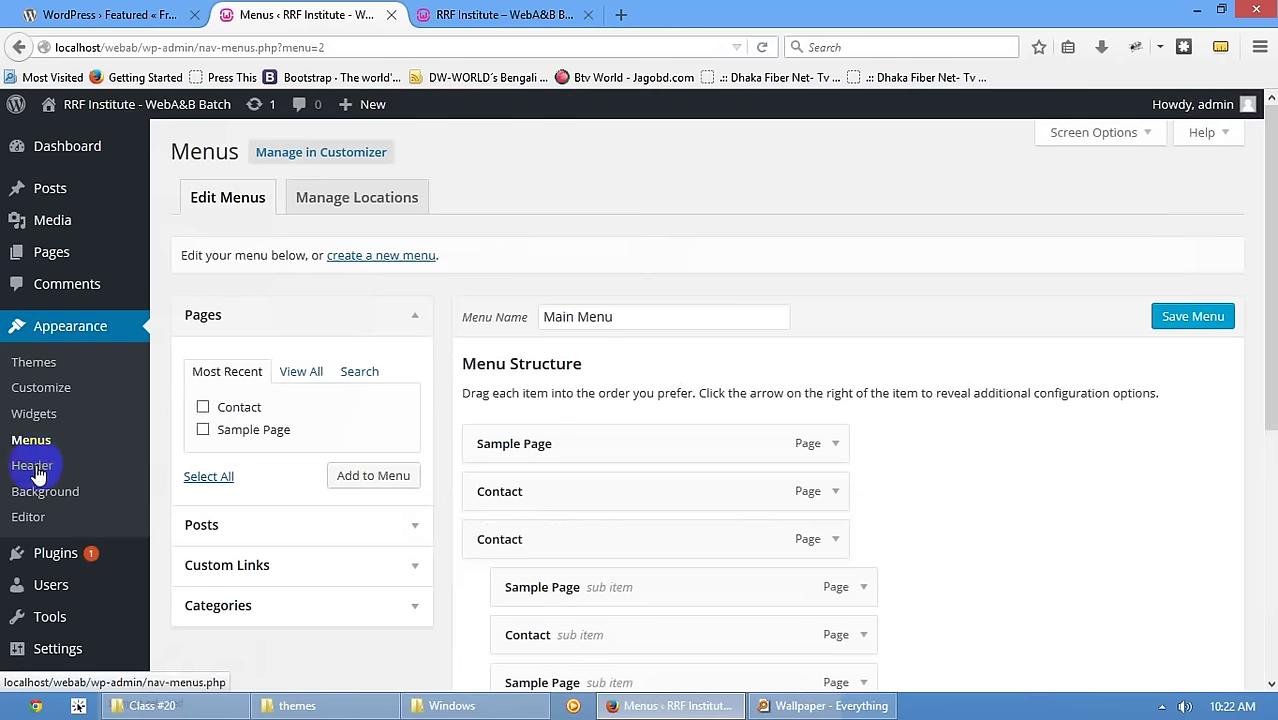
{"action": "left_click", "coordinate": [36, 467]}
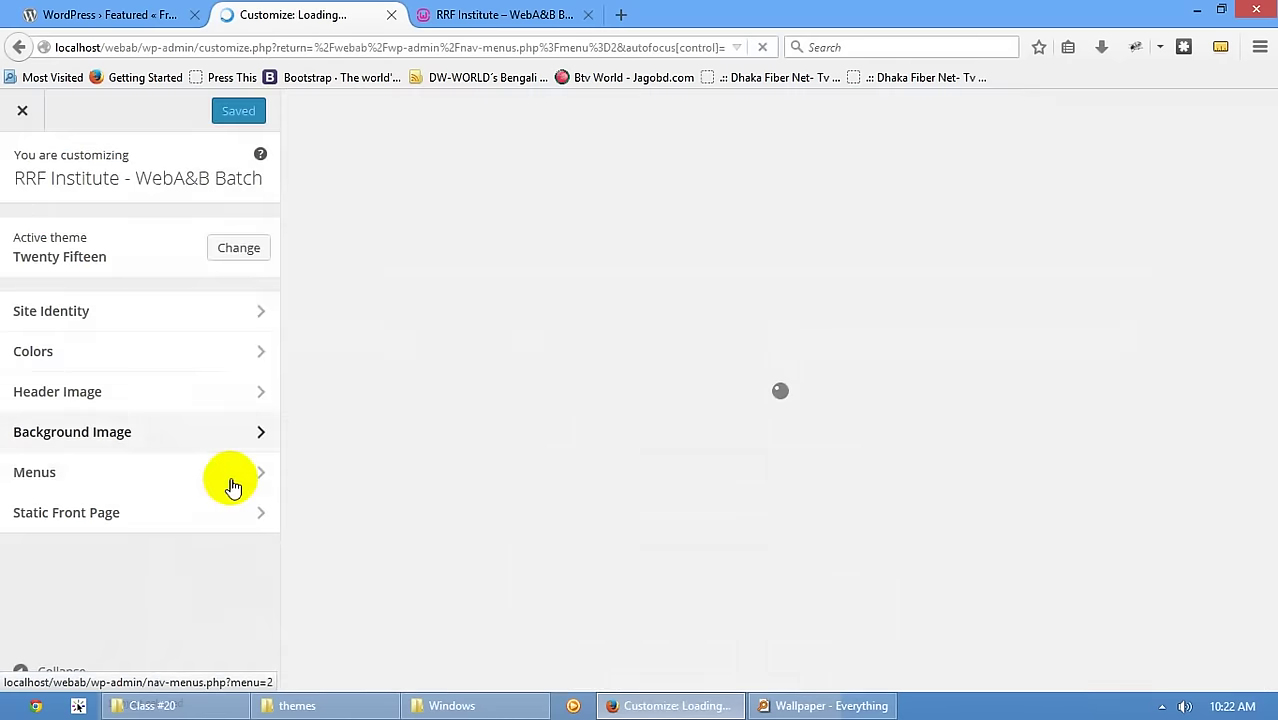
{"action": "left_click", "coordinate": [120, 391]}
{"action": "scroll", "coordinate": [200, 440], "scroll_direction": "down", "scroll_amount": 5}
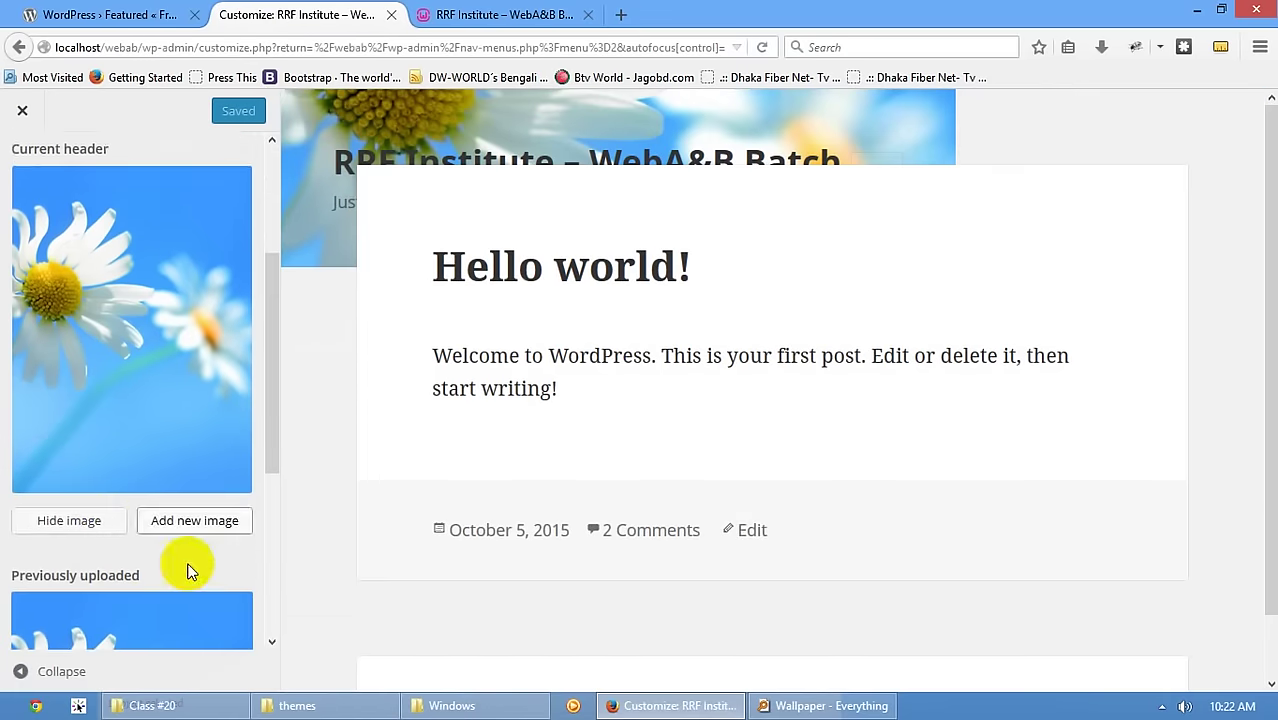
{"action": "left_click", "coordinate": [105, 496]}
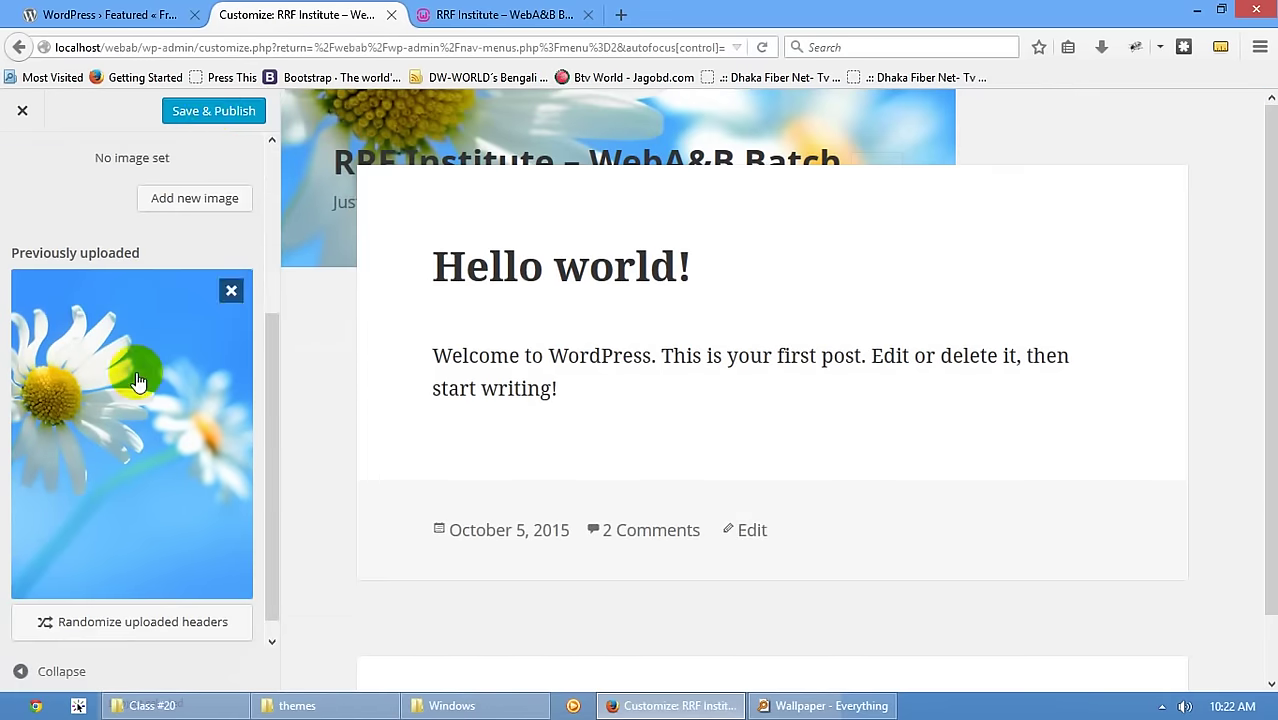
{"action": "left_click", "coordinate": [204, 117]}
{"action": "left_click", "coordinate": [22, 110]}
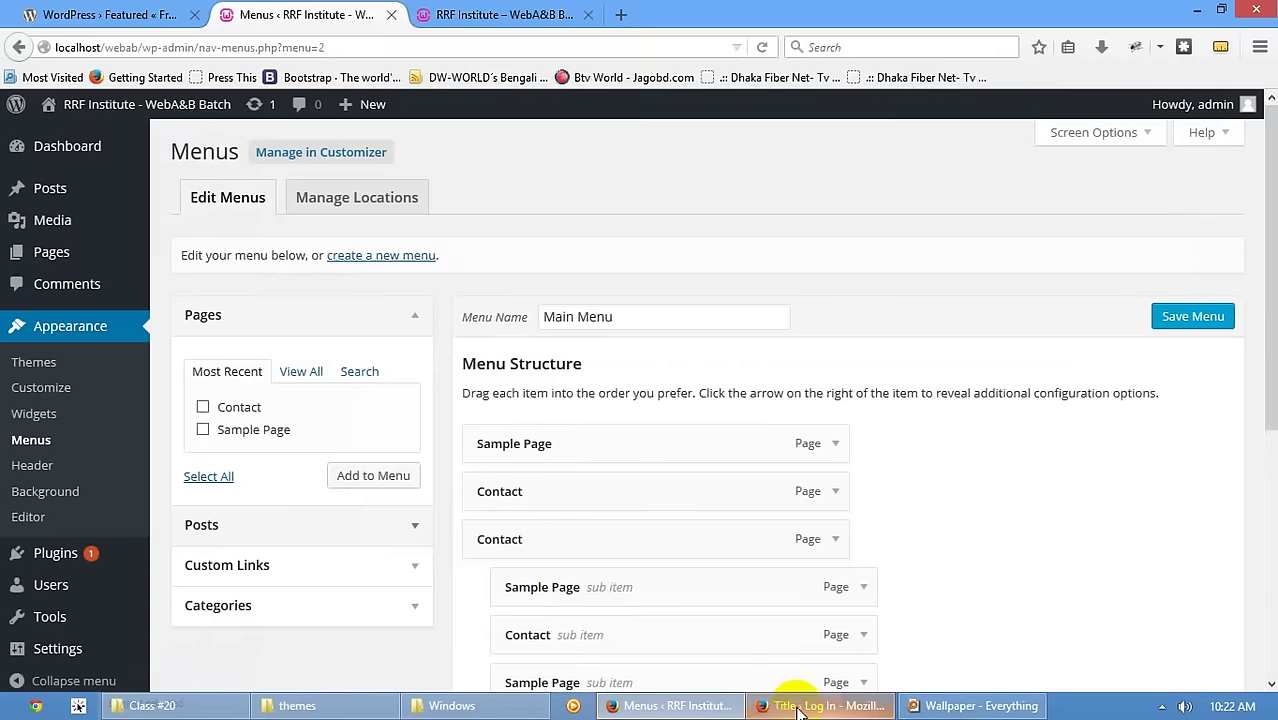
- Close the extra Log In Firefox window and go to Appearance > Background
{"action": "right_click", "coordinate": [798, 708]}
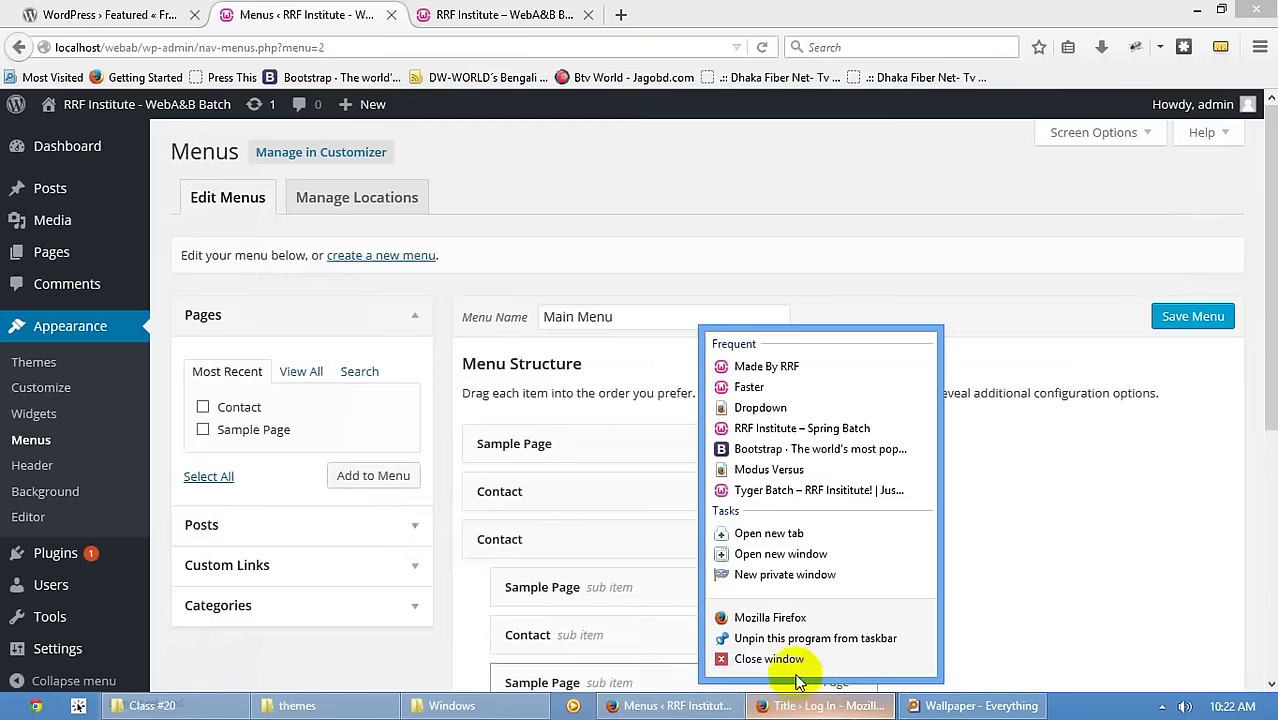
{"action": "left_click", "coordinate": [768, 658]}
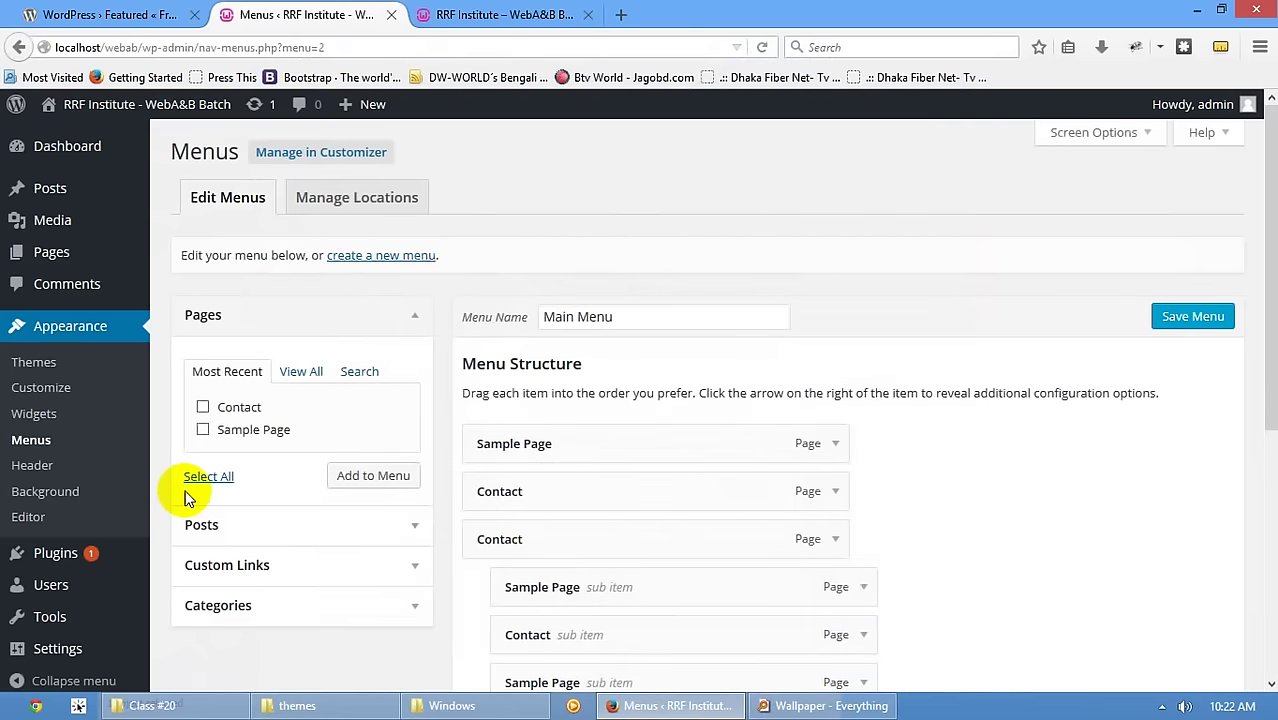
{"action": "left_click", "coordinate": [68, 497]}
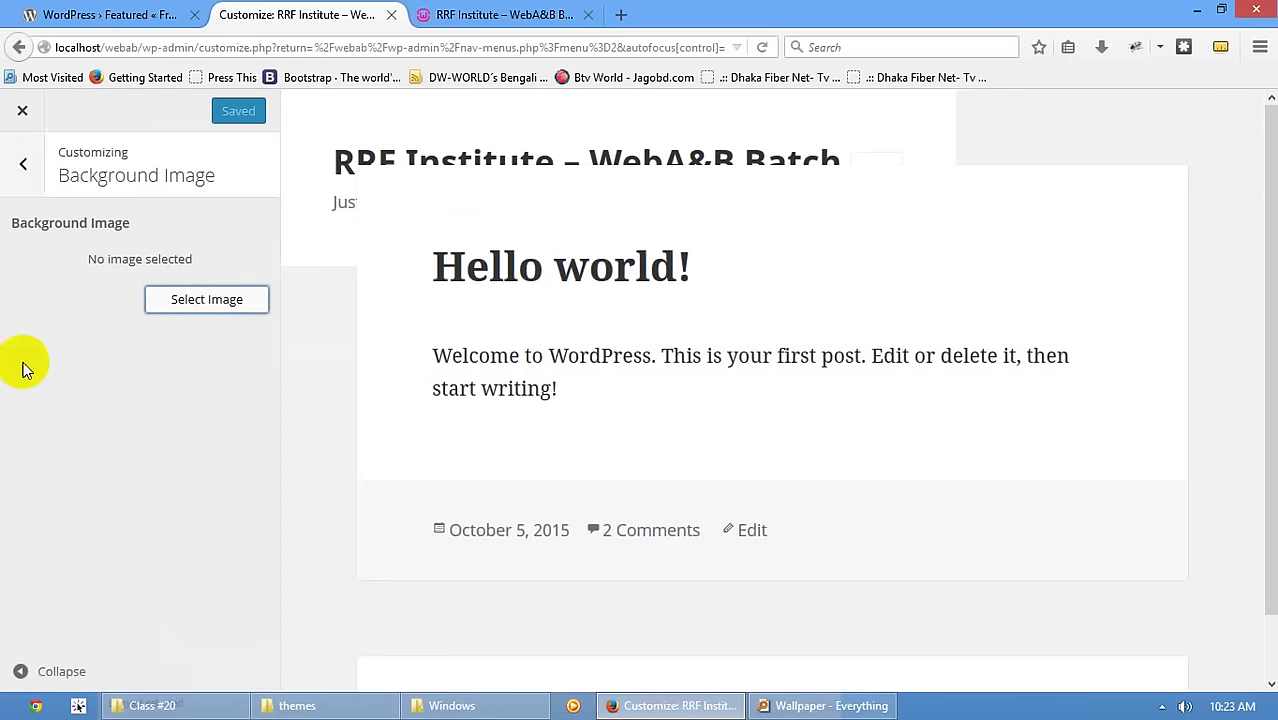
- Set the site background colour to near-black #020202 and publish it
{"action": "left_click", "coordinate": [22, 163]}
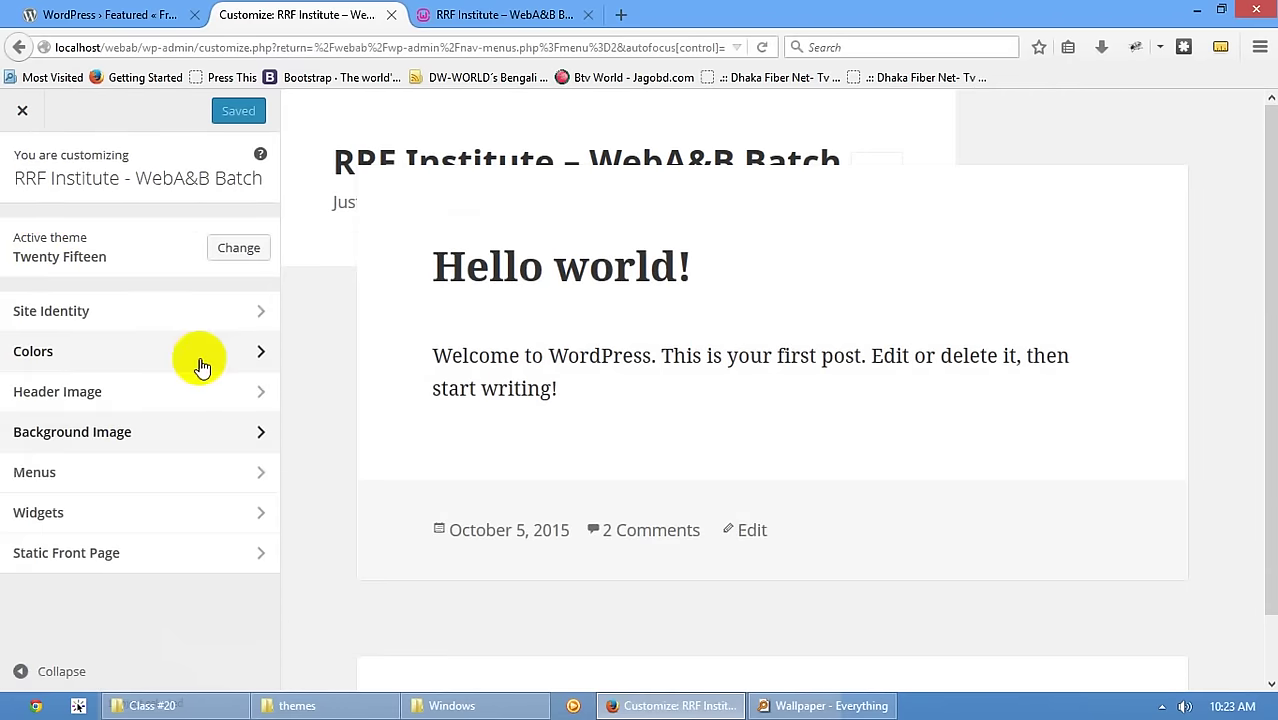
{"action": "left_click", "coordinate": [243, 356]}
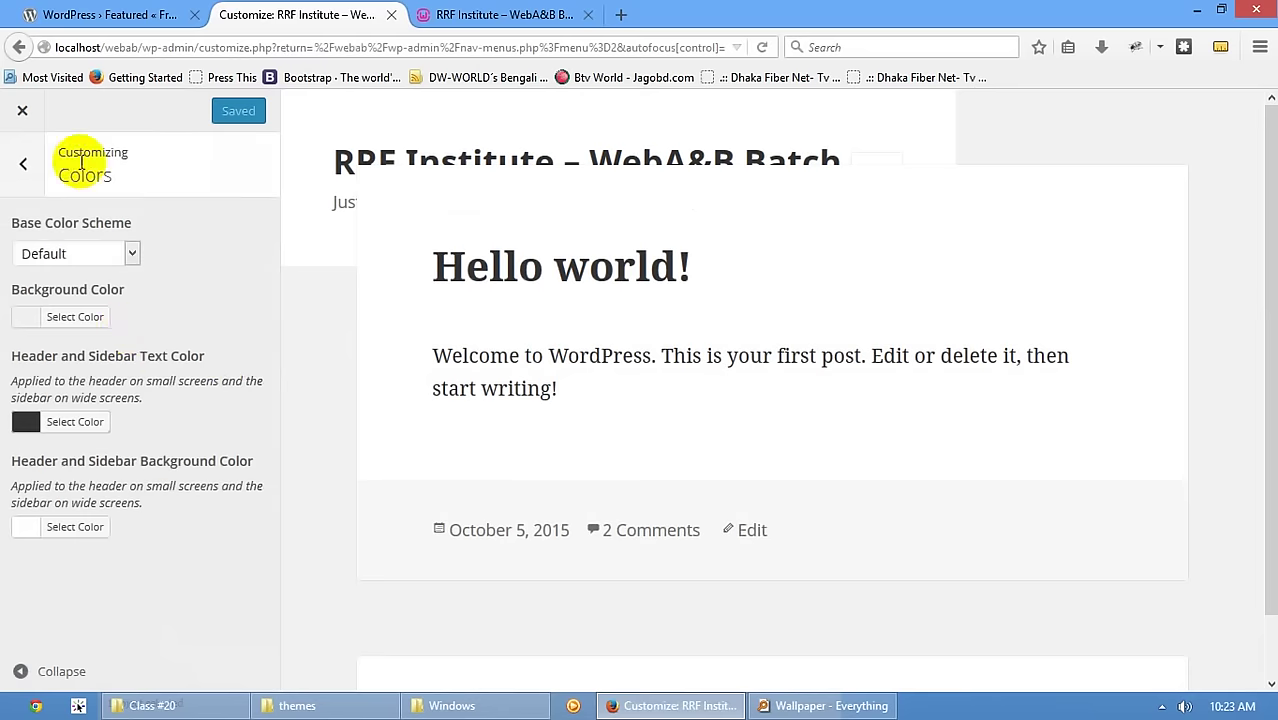
{"action": "left_click", "coordinate": [40, 317]}
{"action": "left_click_drag", "start_coordinate": [148, 416], "coordinate": [108, 551]}
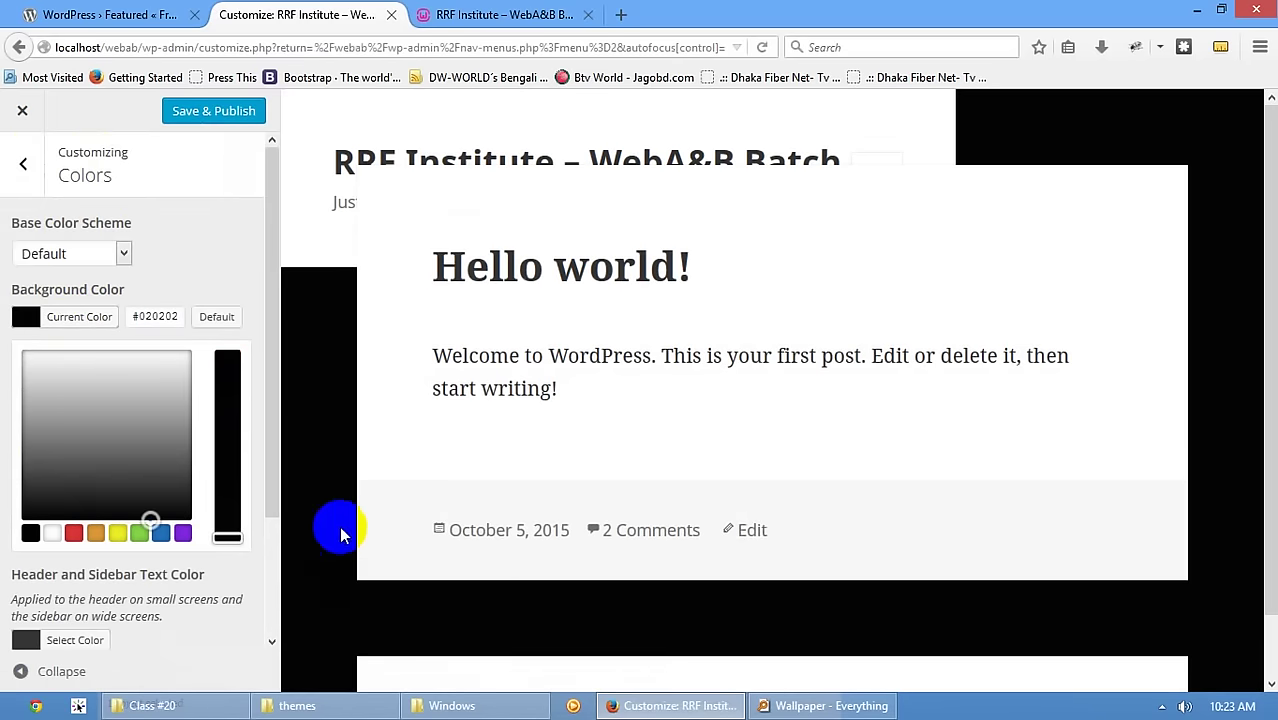
{"action": "left_click", "coordinate": [190, 112]}
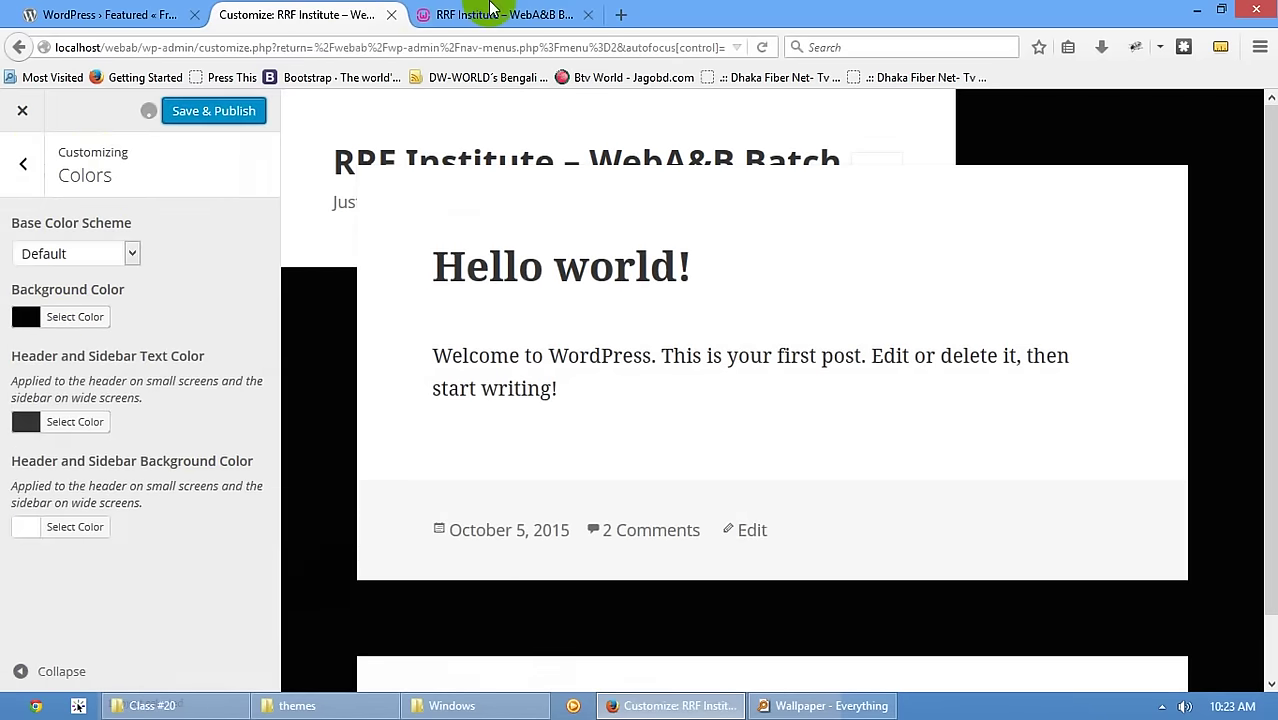
- Check the black background on the reloaded live site, then exit the Customizer to Menus
{"action": "left_click", "coordinate": [420, 14]}
{"action": "scroll", "coordinate": [199, 180], "scroll_direction": "up", "scroll_amount": 5}
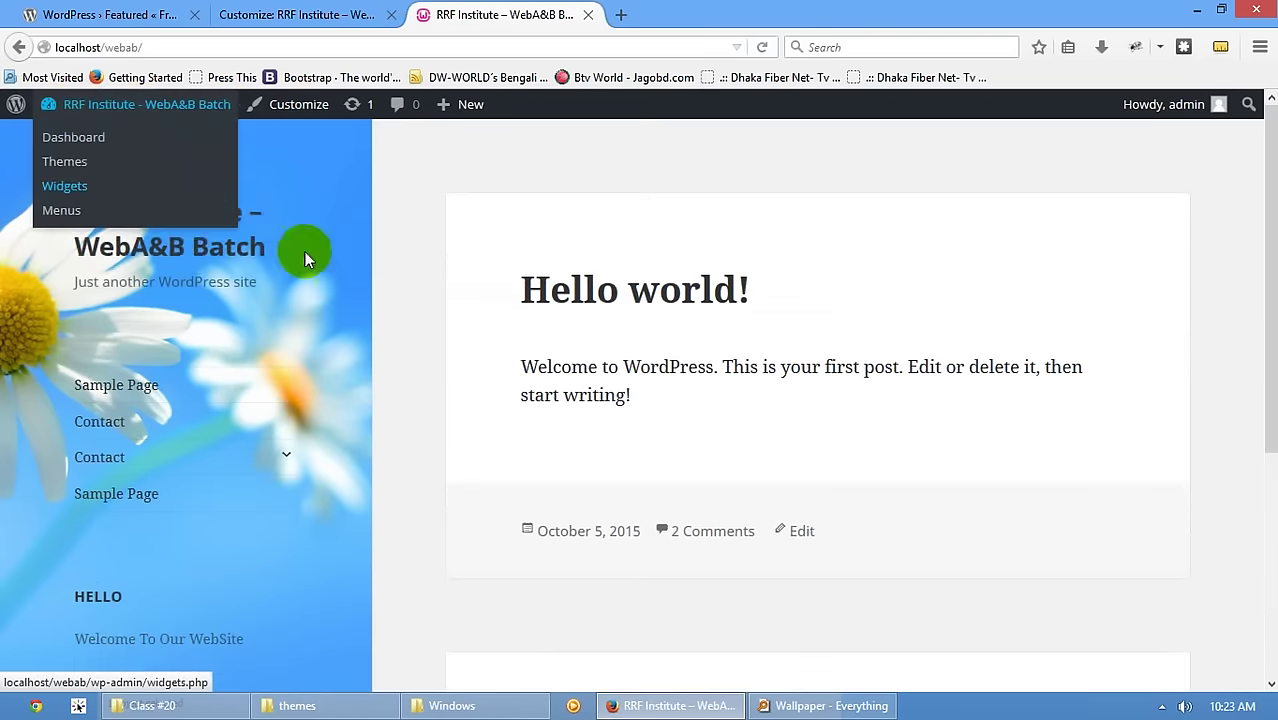
{"action": "left_click", "coordinate": [199, 256]}
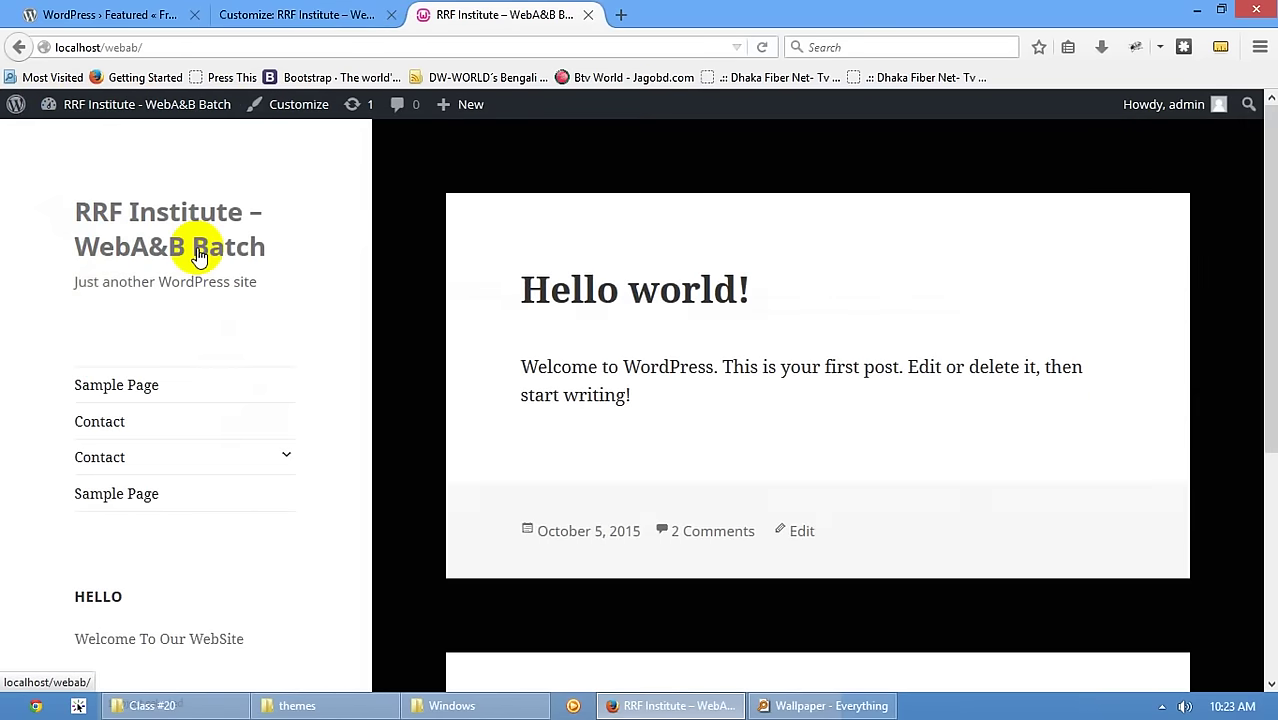
{"action": "scroll", "coordinate": [197, 255], "scroll_direction": "down", "scroll_amount": 5}
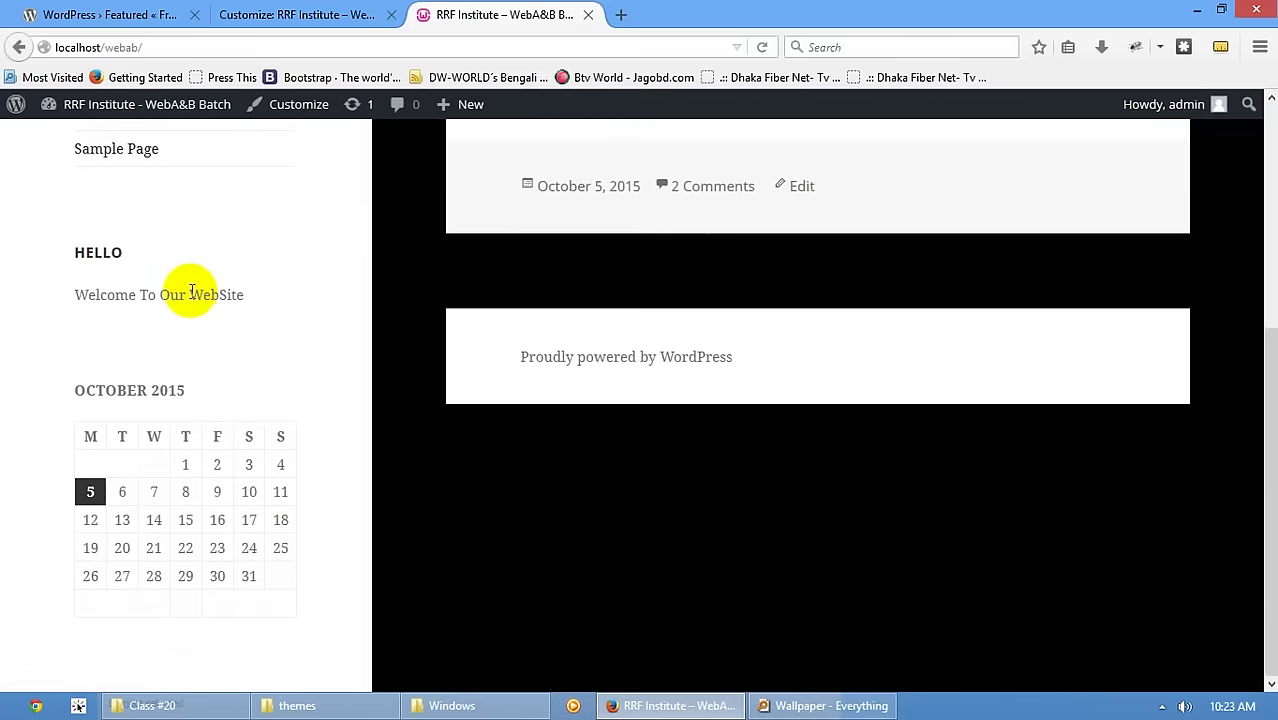
{"action": "left_click", "coordinate": [110, 14]}
{"action": "left_click", "coordinate": [355, 15]}
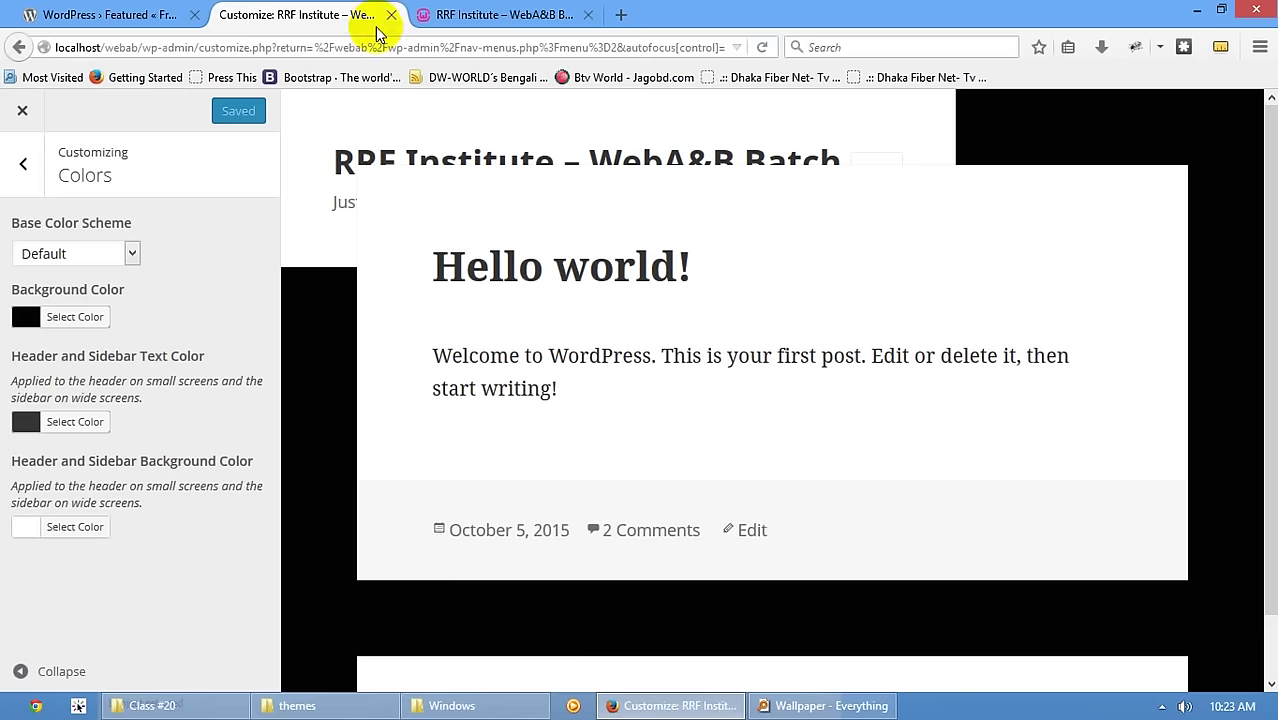
{"action": "left_click", "coordinate": [22, 110]}
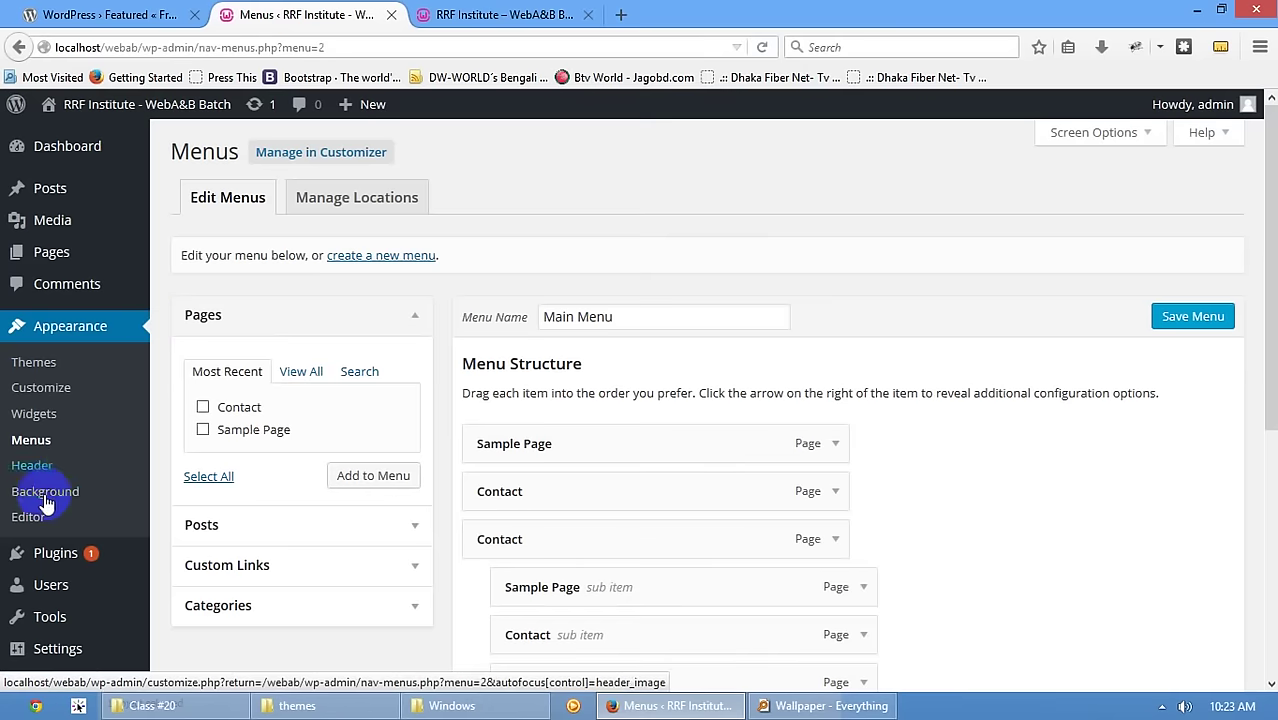
- Open Twenty Fifteen's style.css in the theme editor and scroll through its code
{"action": "left_click", "coordinate": [30, 520]}
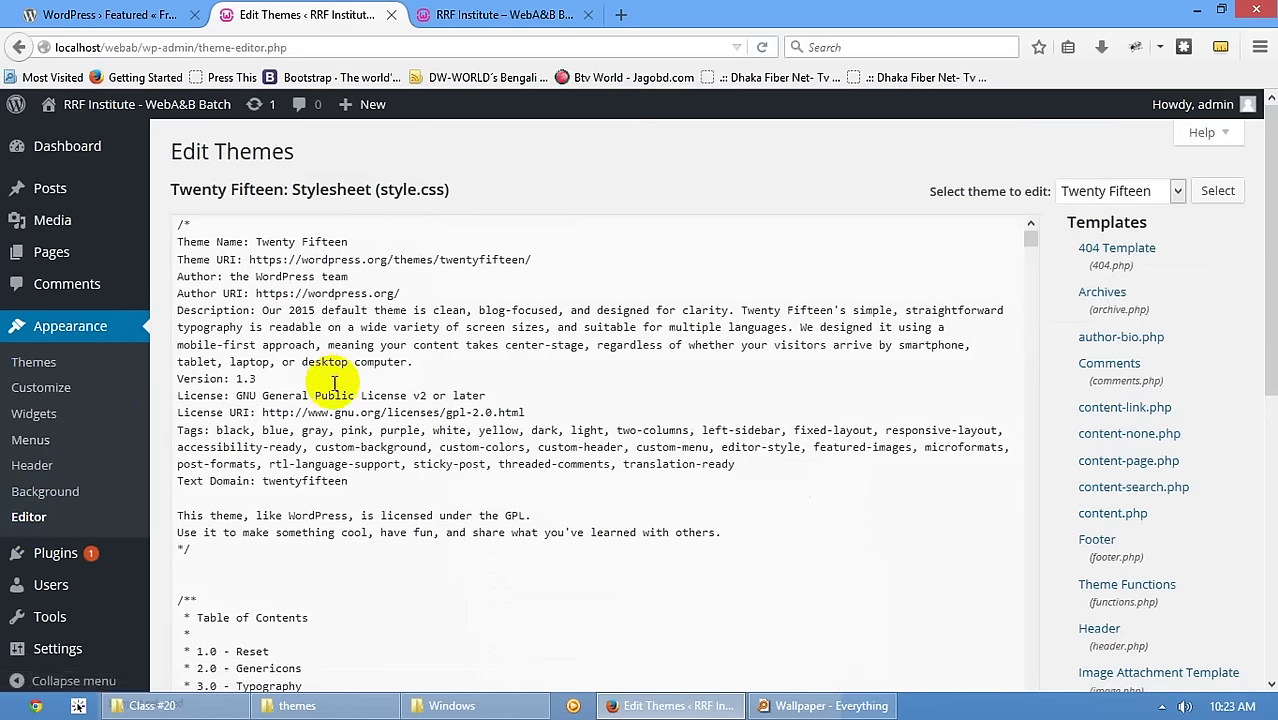
{"action": "scroll", "coordinate": [338, 385], "scroll_direction": "down", "scroll_amount": 2}
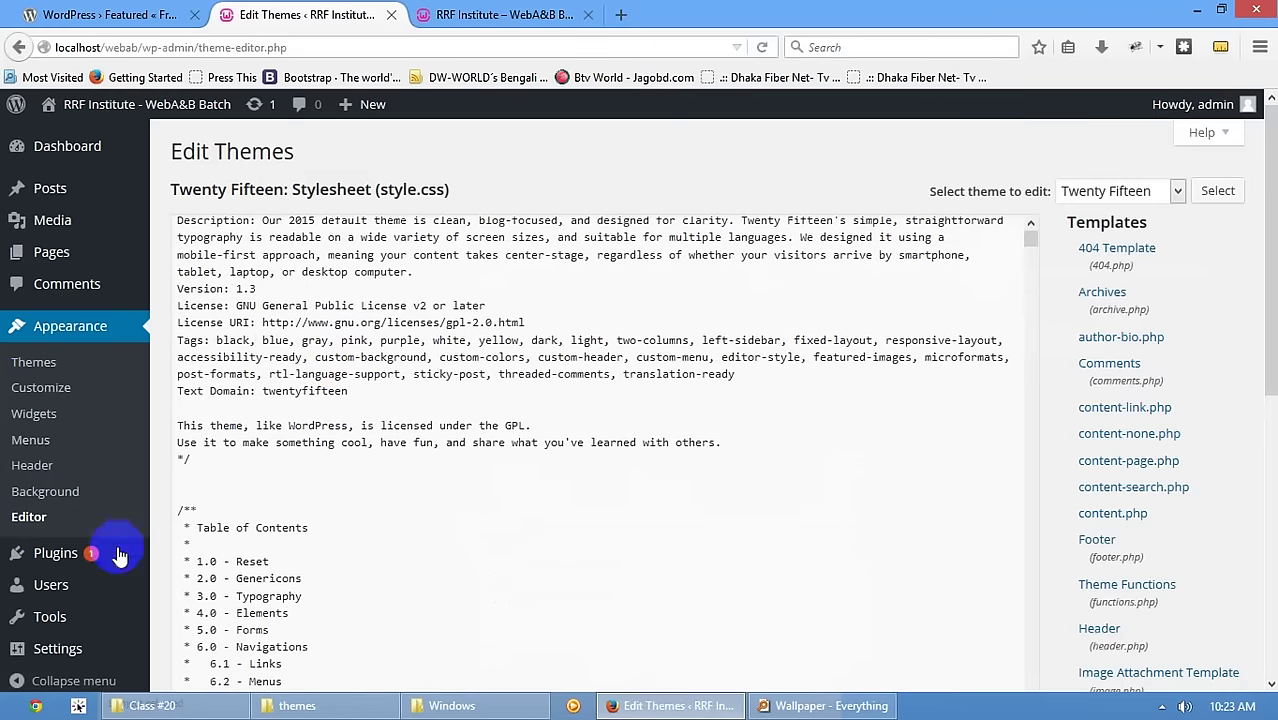
{"action": "left_click", "coordinate": [48, 535]}
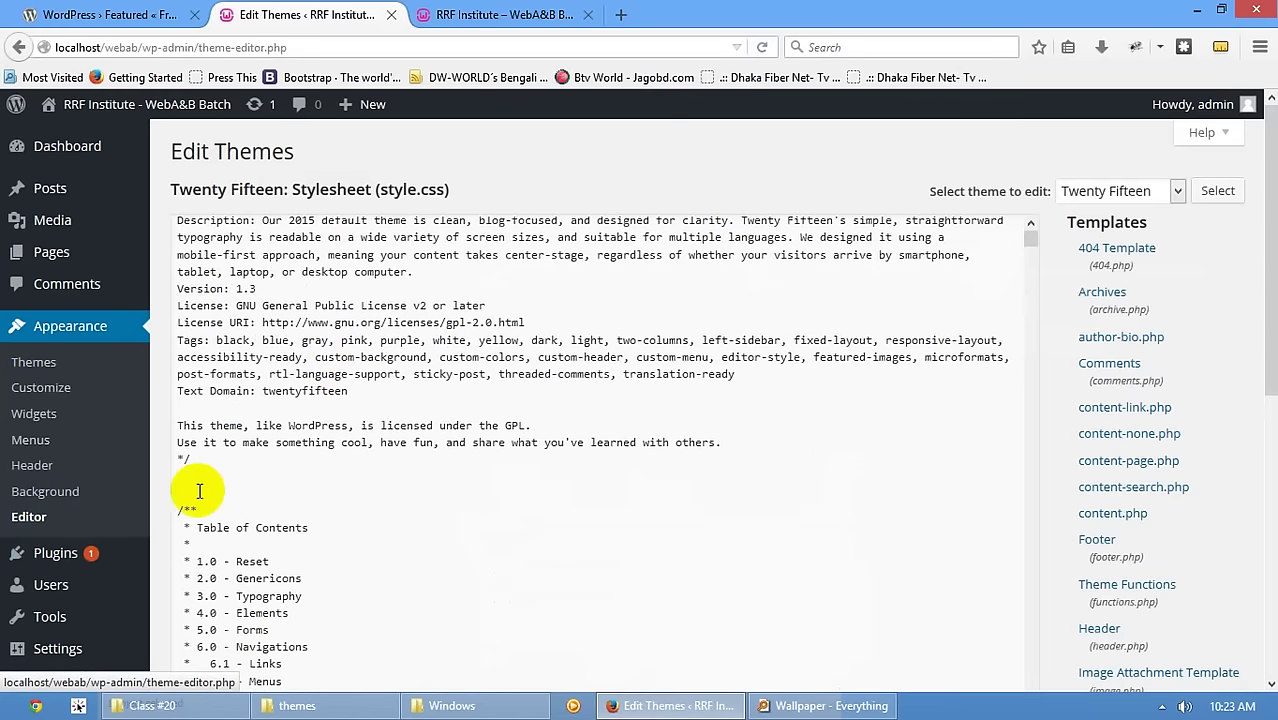
{"action": "left_click", "coordinate": [38, 524]}
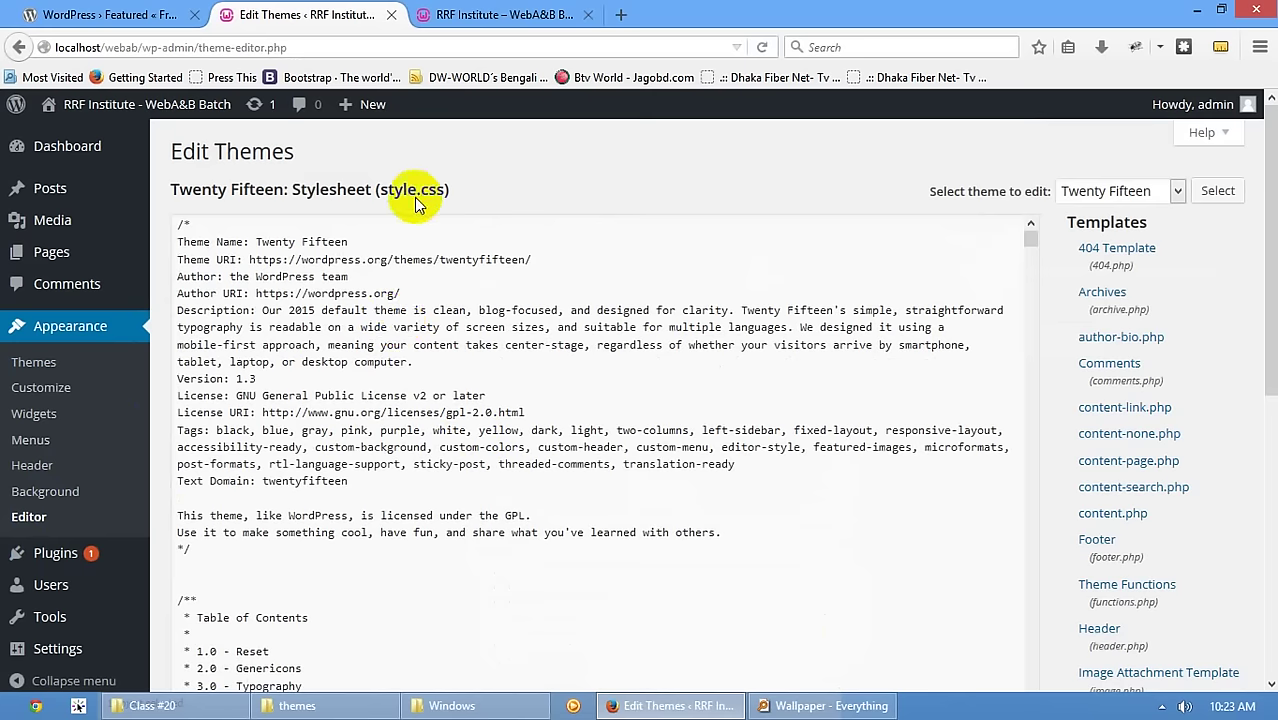
{"action": "left_click", "coordinate": [348, 447]}
{"action": "left_click_drag", "start_coordinate": [348, 447], "coordinate": [385, 536]}
{"action": "scroll", "coordinate": [379, 542], "scroll_direction": "down", "scroll_amount": 17}
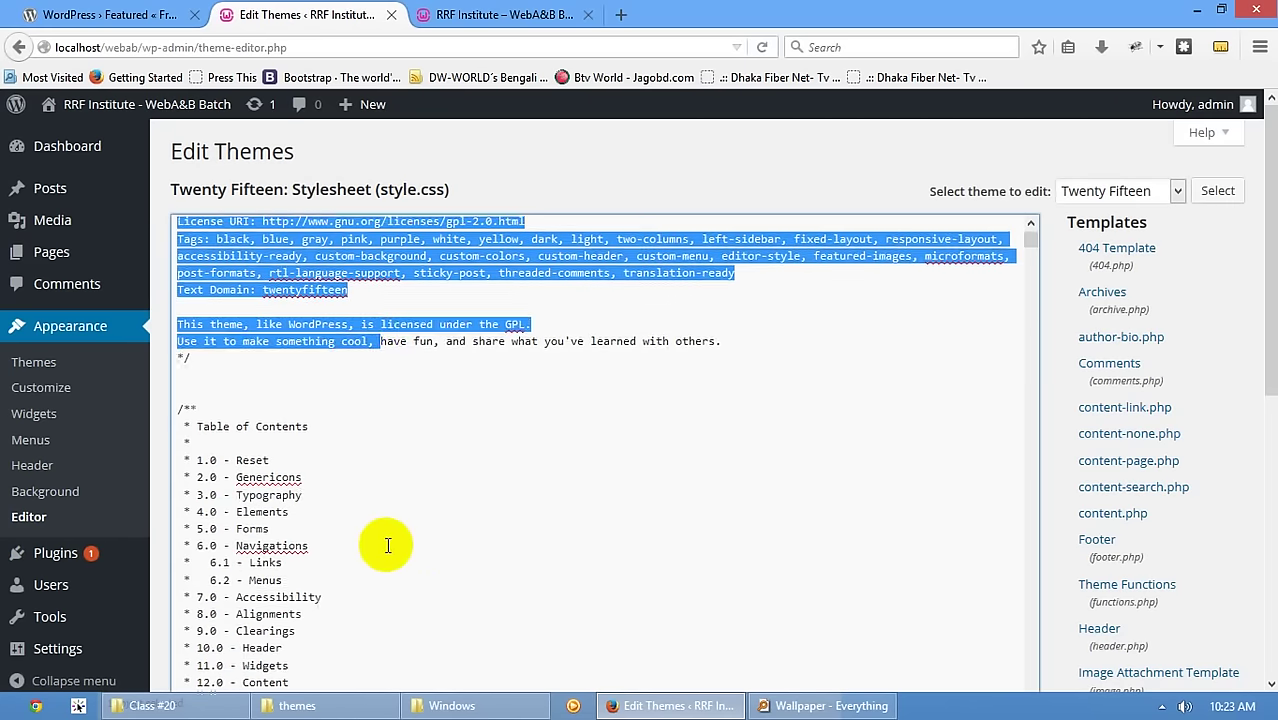
{"action": "scroll", "coordinate": [1155, 280], "scroll_direction": "down", "scroll_amount": 10}
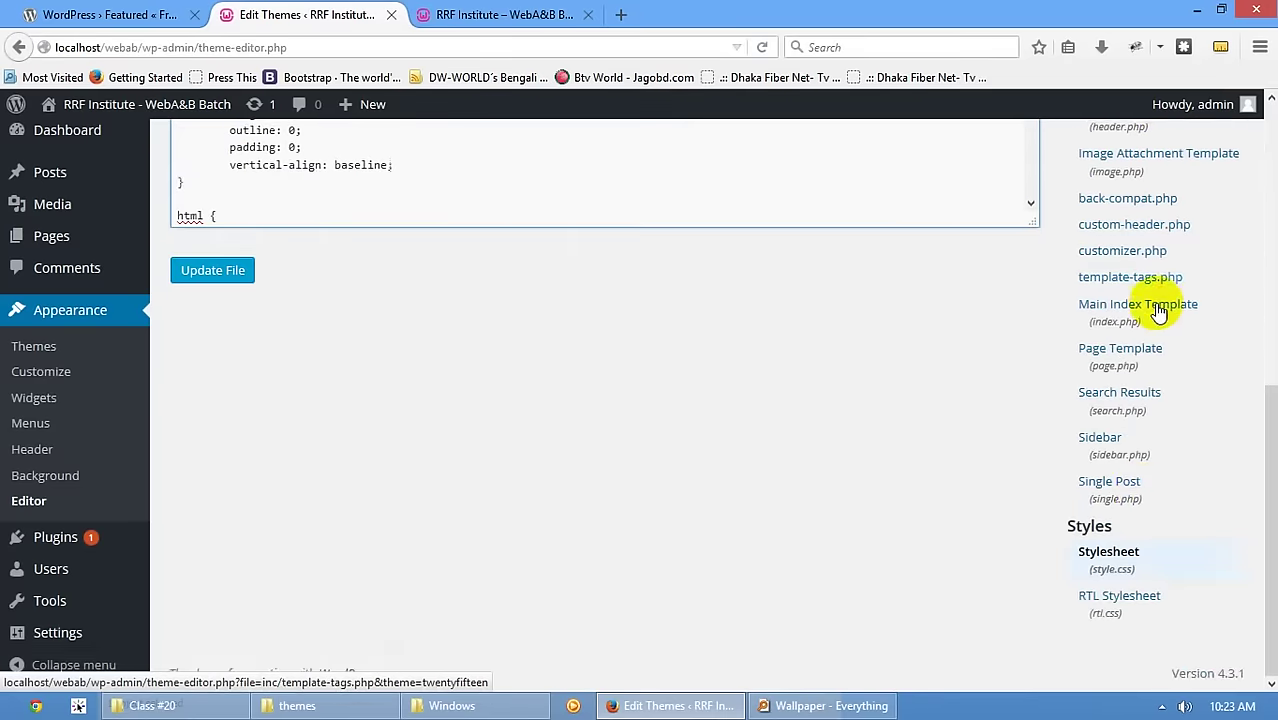
{"action": "scroll", "coordinate": [1145, 558], "scroll_direction": "up", "scroll_amount": 9}
{"action": "scroll", "coordinate": [1145, 558], "scroll_direction": "up", "scroll_amount": 1}
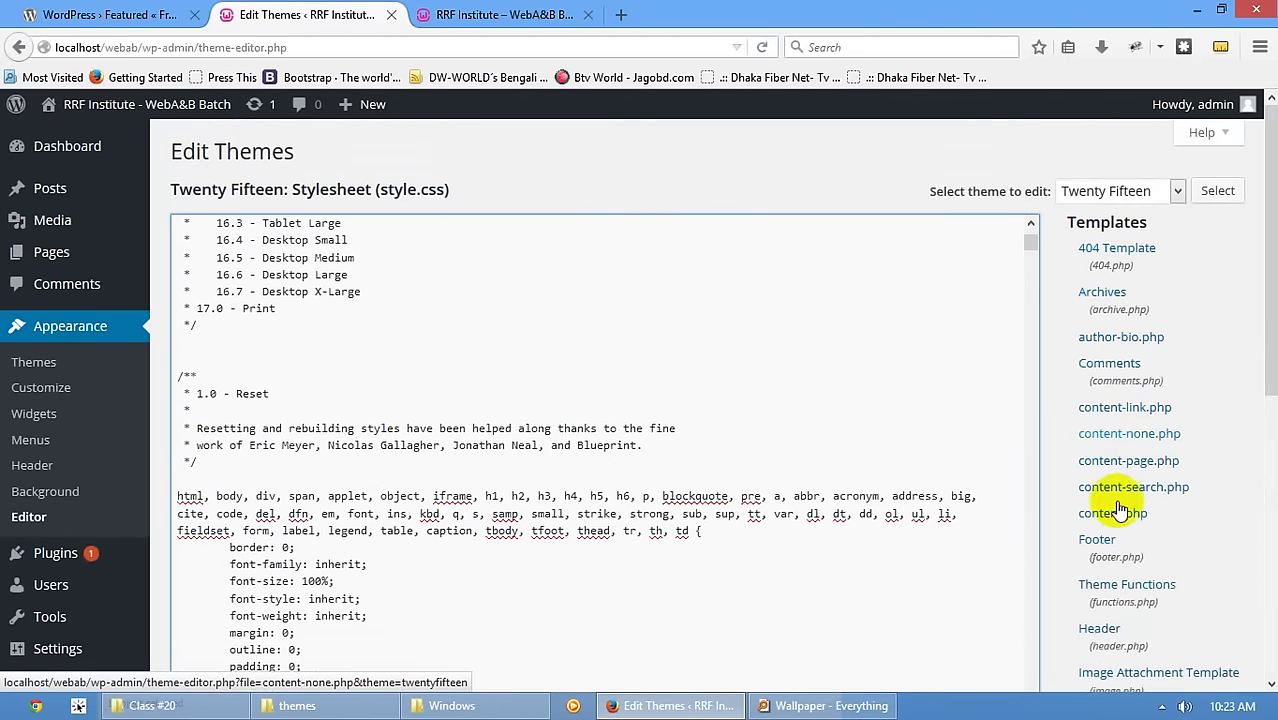
- Load the 404 Template (404.php) and scroll through its not-found markup
{"action": "left_click", "coordinate": [1109, 256]}
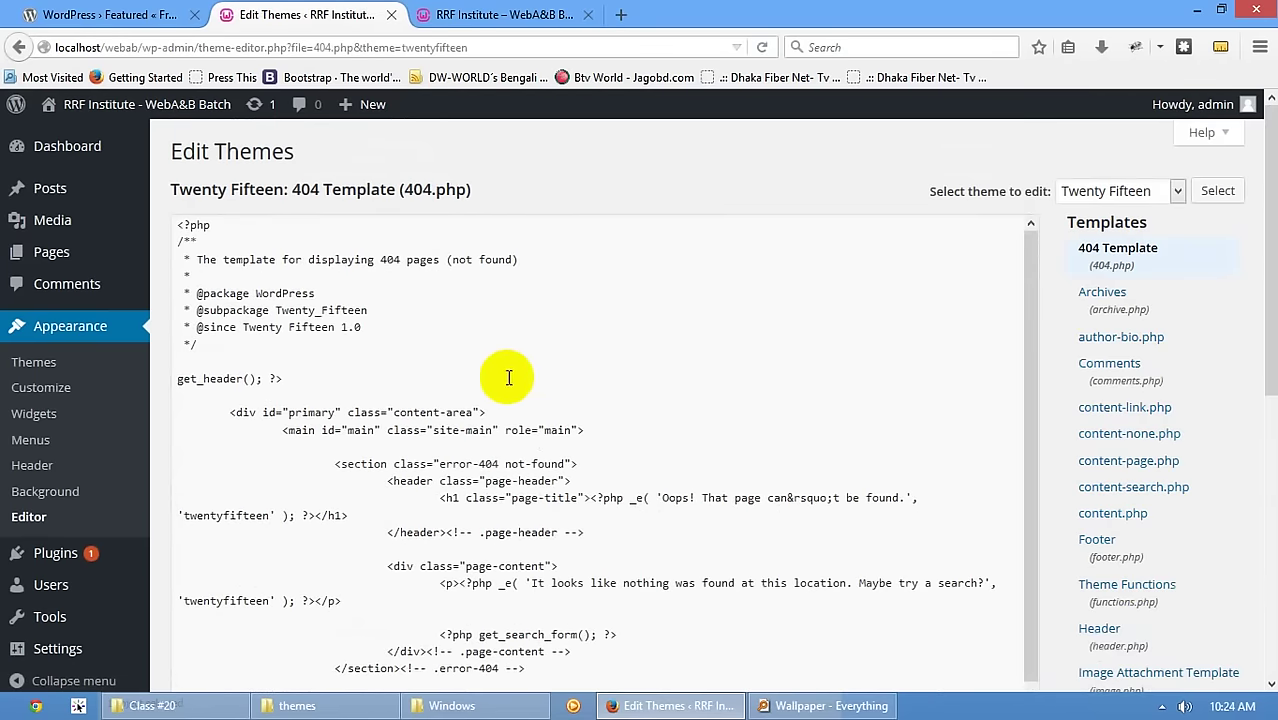
{"action": "scroll", "coordinate": [500, 371], "scroll_direction": "down", "scroll_amount": 1}
{"action": "scroll", "coordinate": [481, 421], "scroll_direction": "down", "scroll_amount": 5}
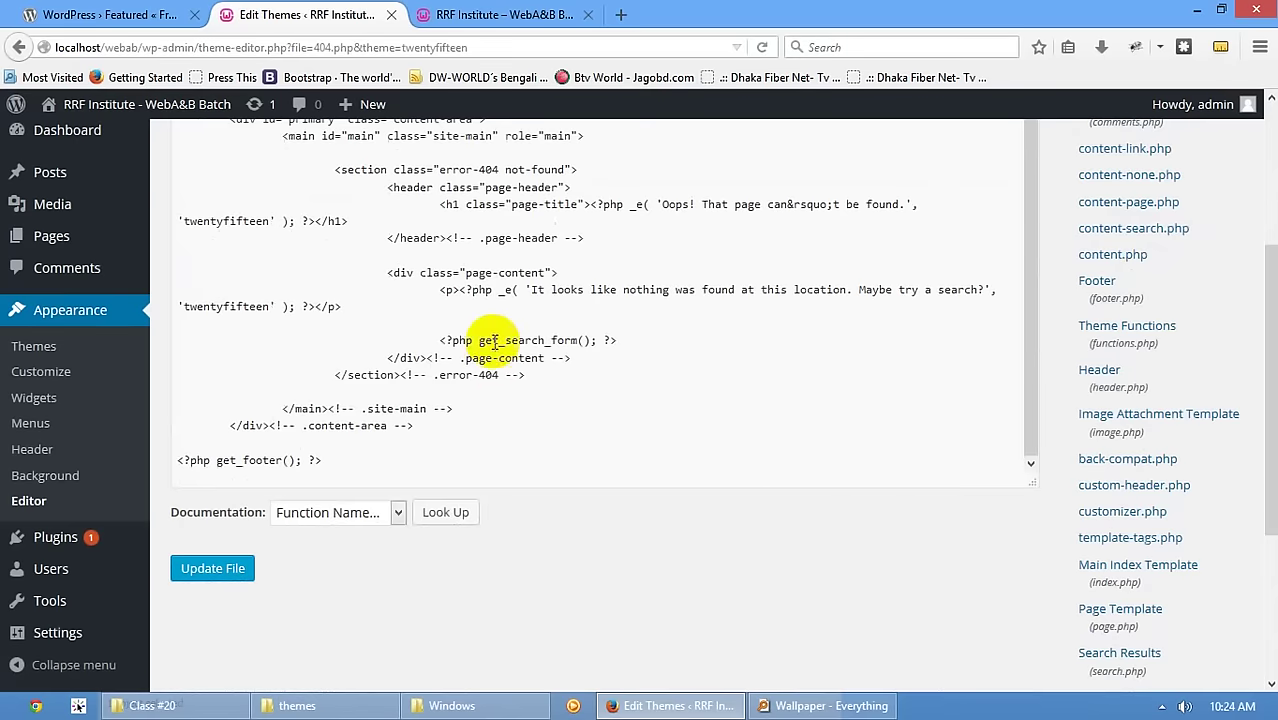
{"action": "scroll", "coordinate": [485, 343], "scroll_direction": "up", "scroll_amount": 1}
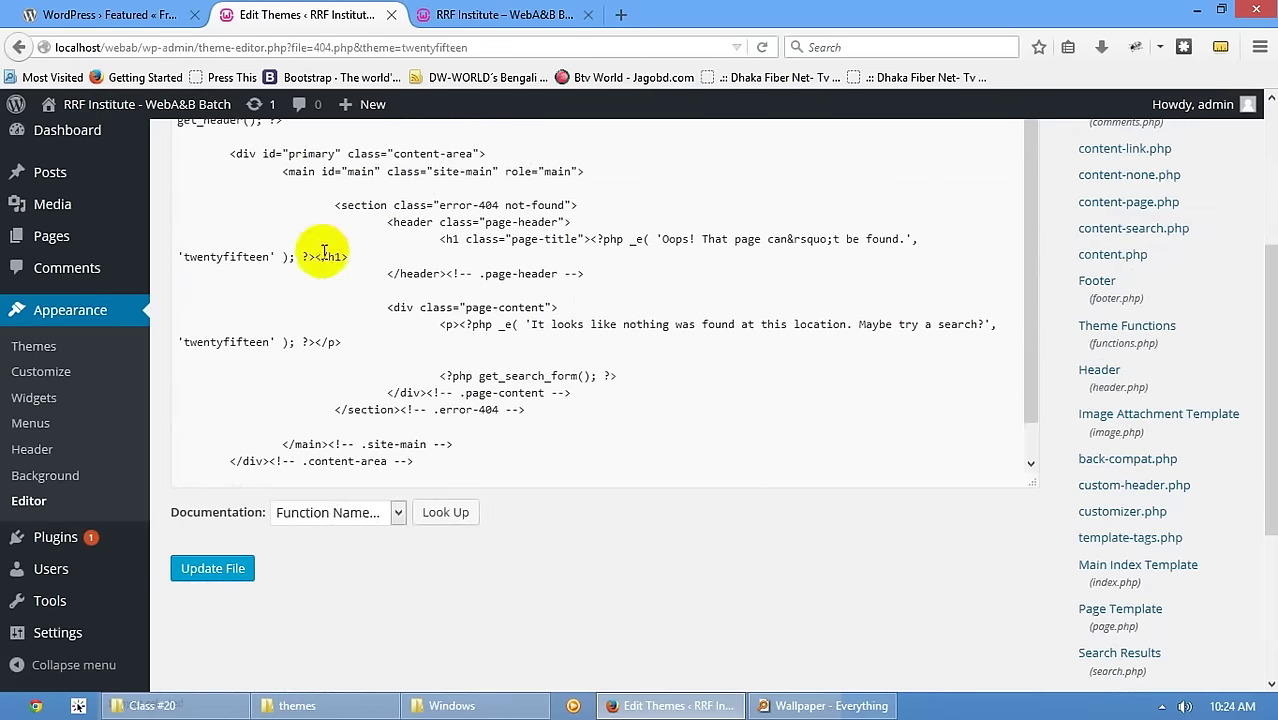
{"action": "scroll", "coordinate": [509, 332], "scroll_direction": "up", "scroll_amount": 3}
{"action": "scroll", "coordinate": [509, 332], "scroll_direction": "up", "scroll_amount": 3}
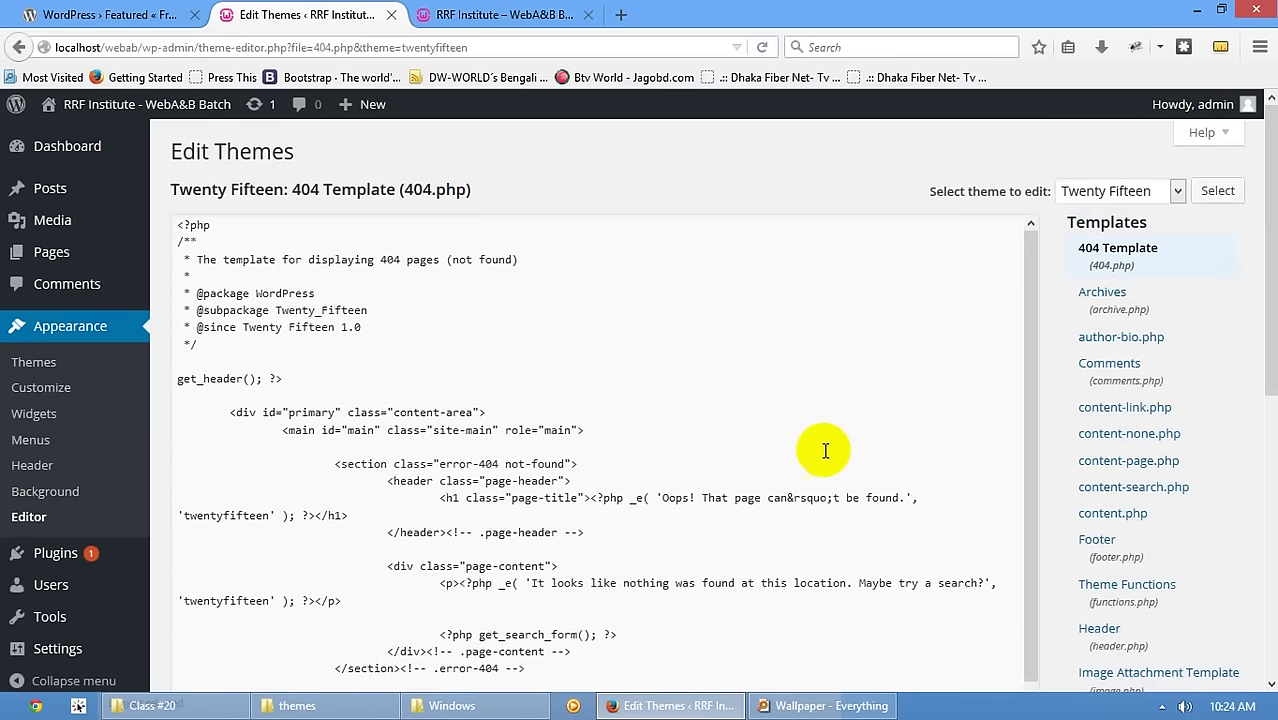
{"action": "scroll", "coordinate": [513, 556], "scroll_direction": "down", "scroll_amount": 1}
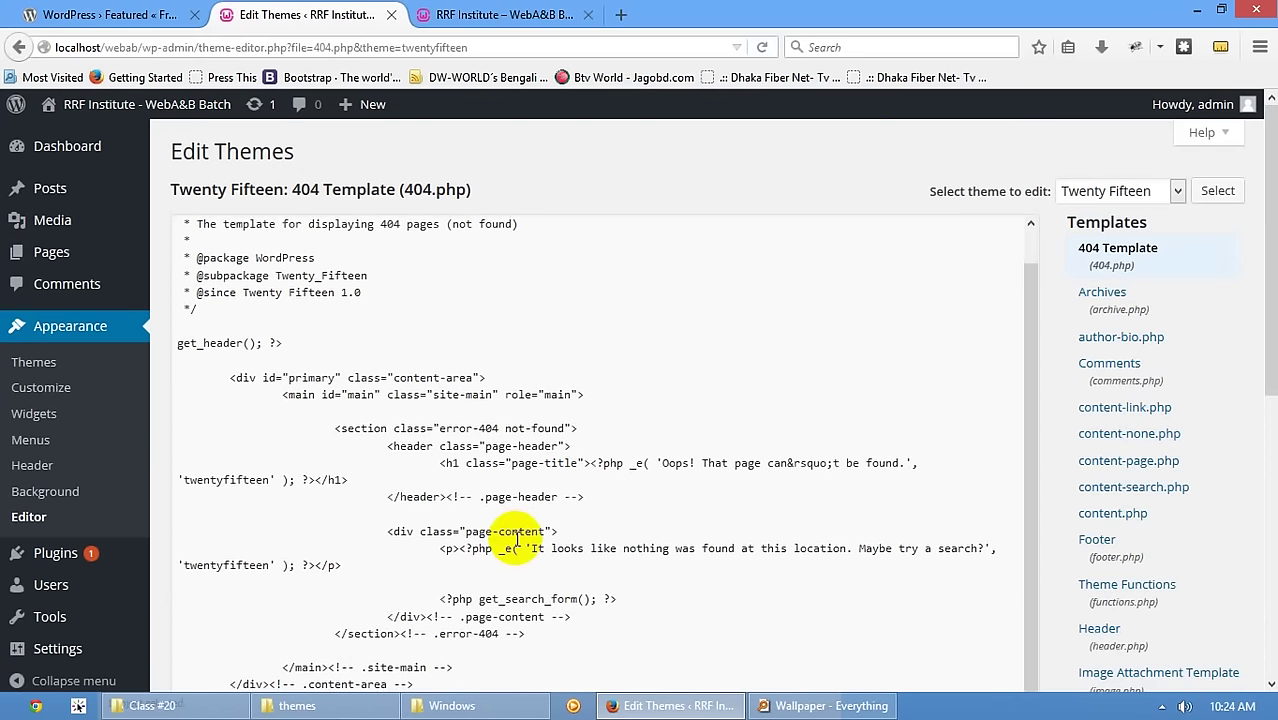
{"action": "scroll", "coordinate": [516, 541], "scroll_direction": "down", "scroll_amount": 5}
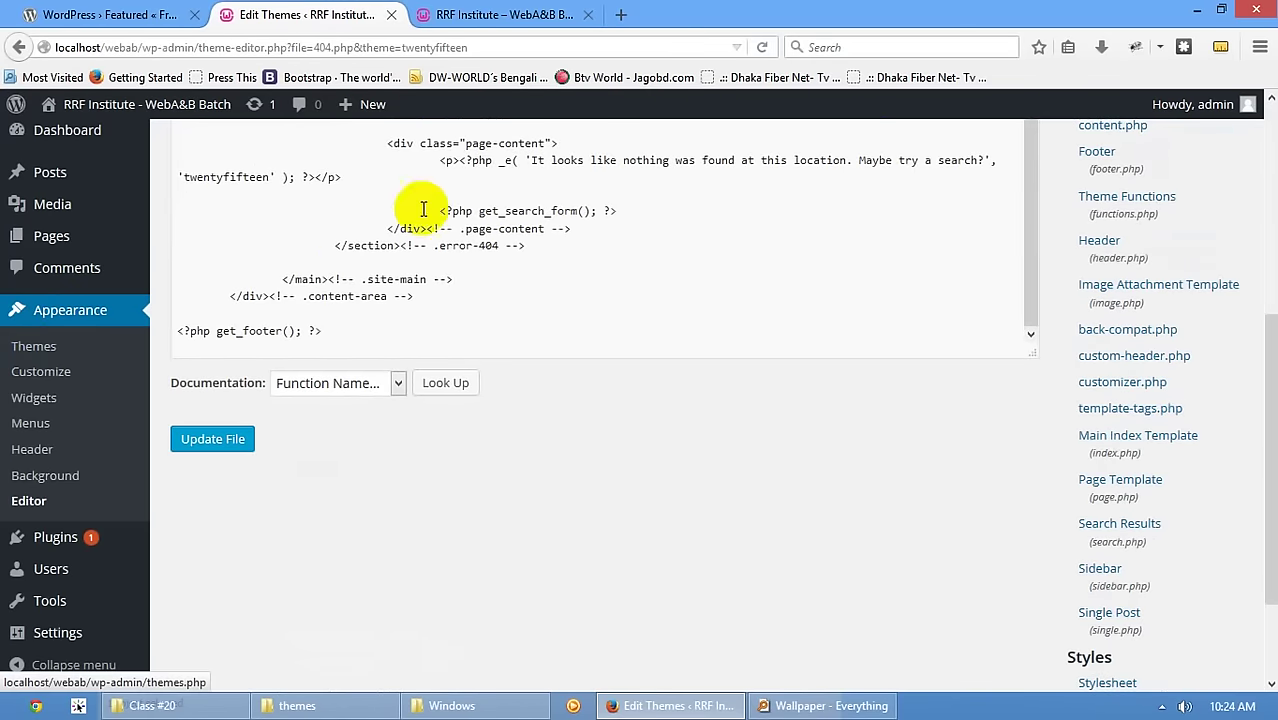
{"action": "scroll", "coordinate": [505, 215], "scroll_direction": "up", "scroll_amount": 1}
{"action": "scroll", "coordinate": [505, 215], "scroll_direction": "up", "scroll_amount": 10}
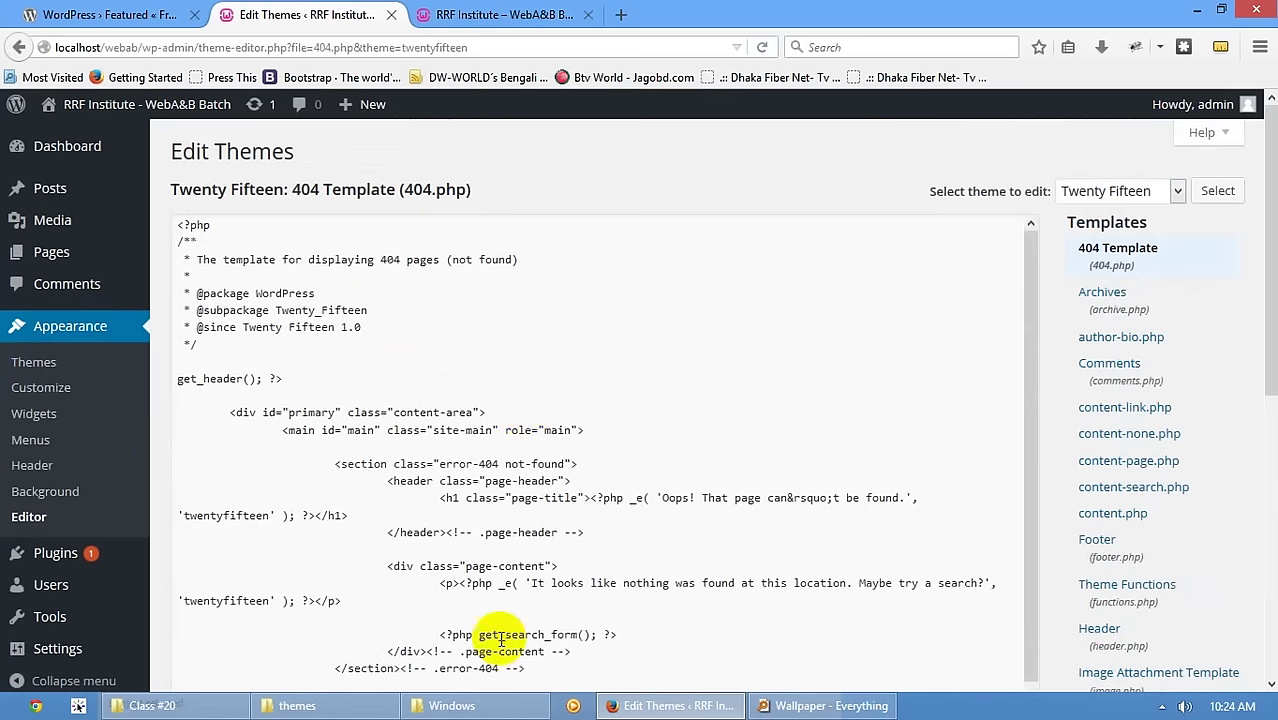
- Glance at the themes folder window, then resume reading the 404.php code
{"action": "left_click", "coordinate": [320, 705]}
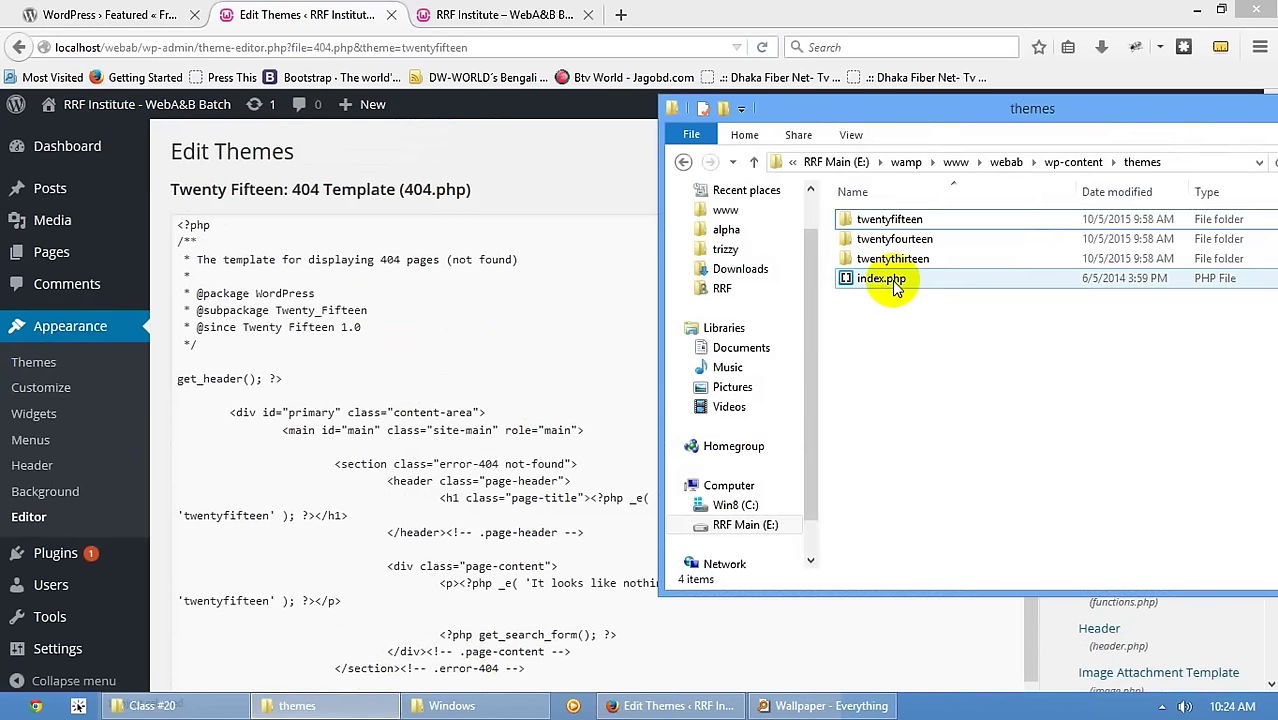
{"action": "left_click", "coordinate": [433, 430]}
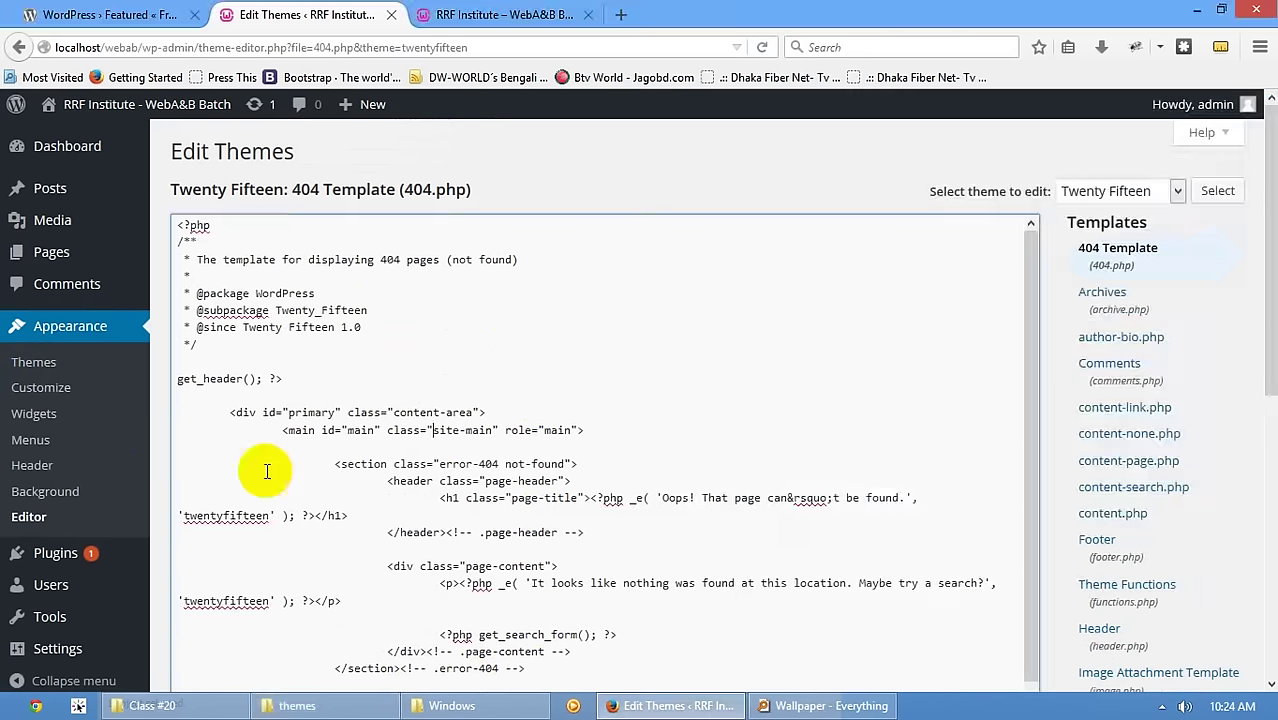
{"action": "scroll", "coordinate": [229, 475], "scroll_direction": "down", "scroll_amount": 1}
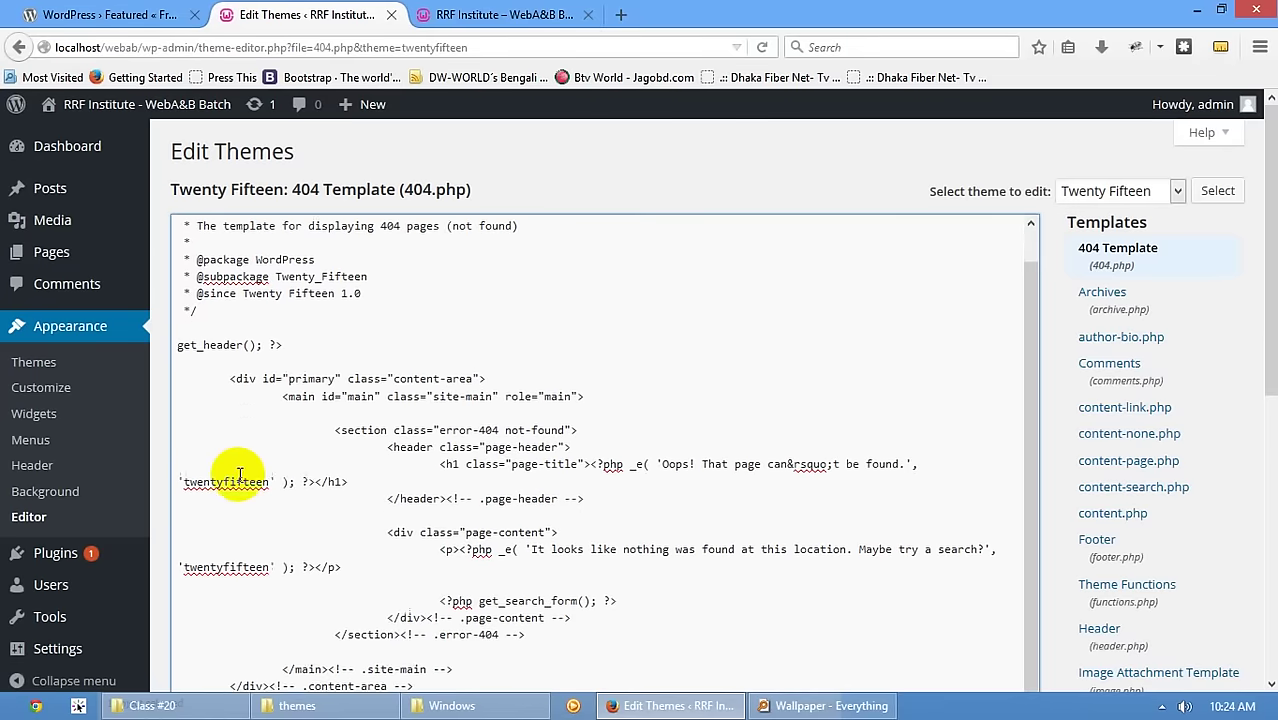
- Show the Installed Plugins page listing Akismet 3.1.3 and Hello Dolly 1.6
{"action": "left_click", "coordinate": [69, 566]}
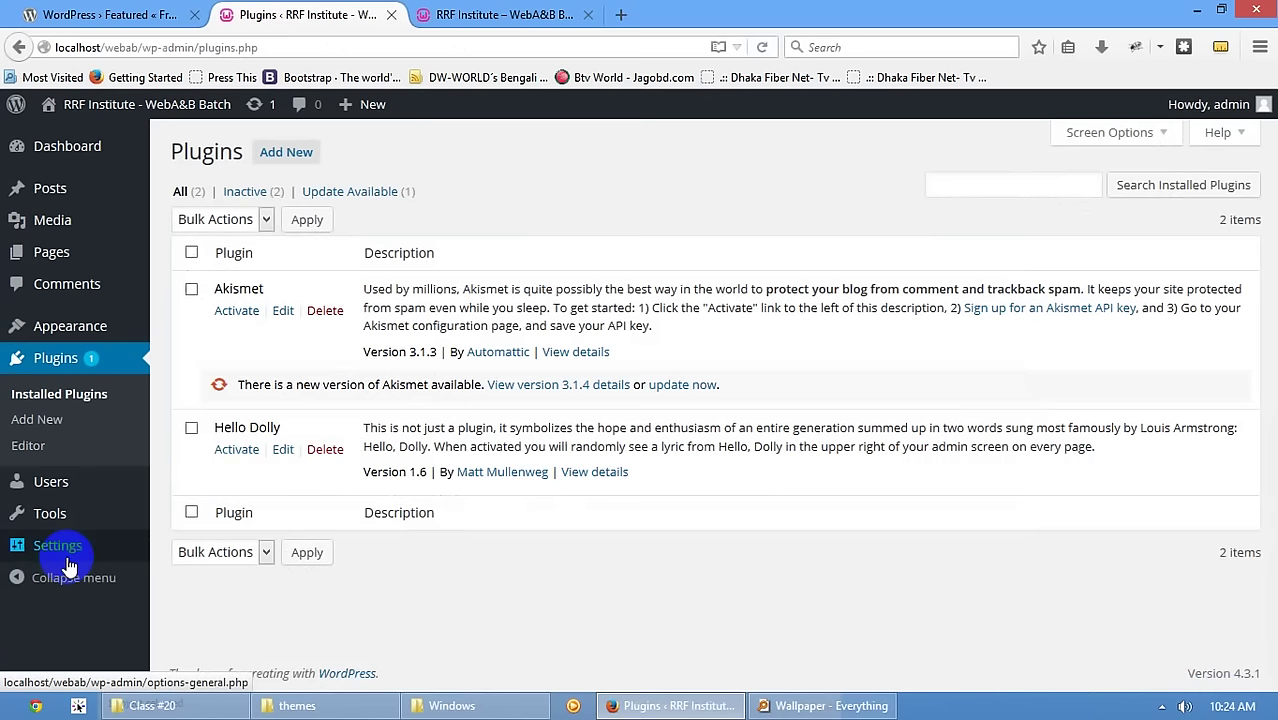
{"action": "left_click", "coordinate": [500, 14]}
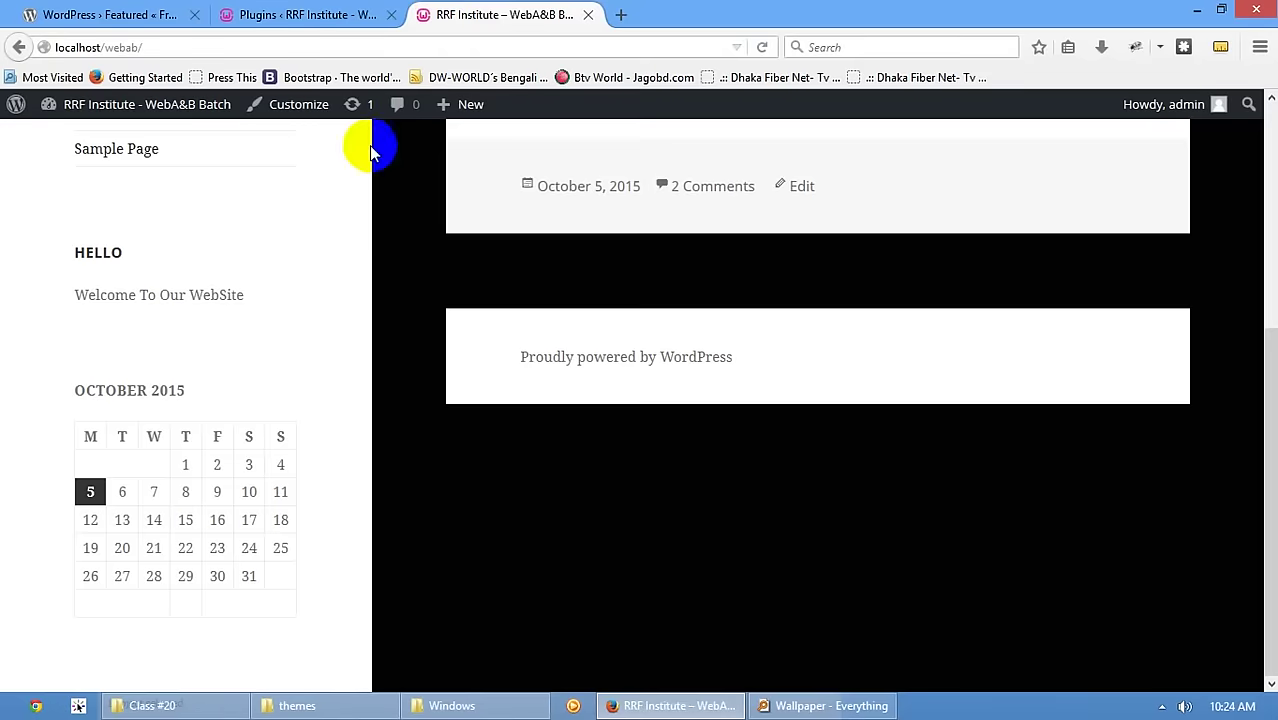
{"action": "scroll", "coordinate": [173, 216], "scroll_direction": "up", "scroll_amount": 5}
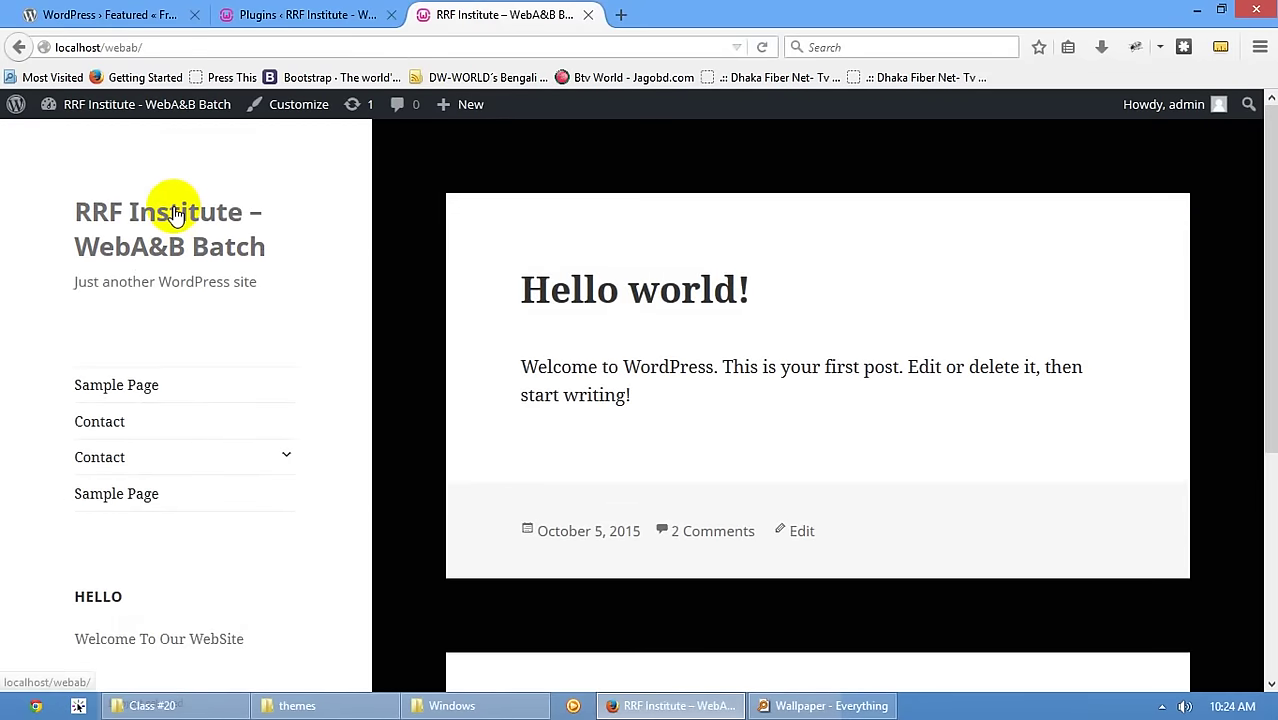
{"action": "left_click", "coordinate": [290, 16]}
- Change the Customizer background colour from black to white (#ffffff) and publish it
{"action": "mouse_move", "coordinate": [37, 337]}
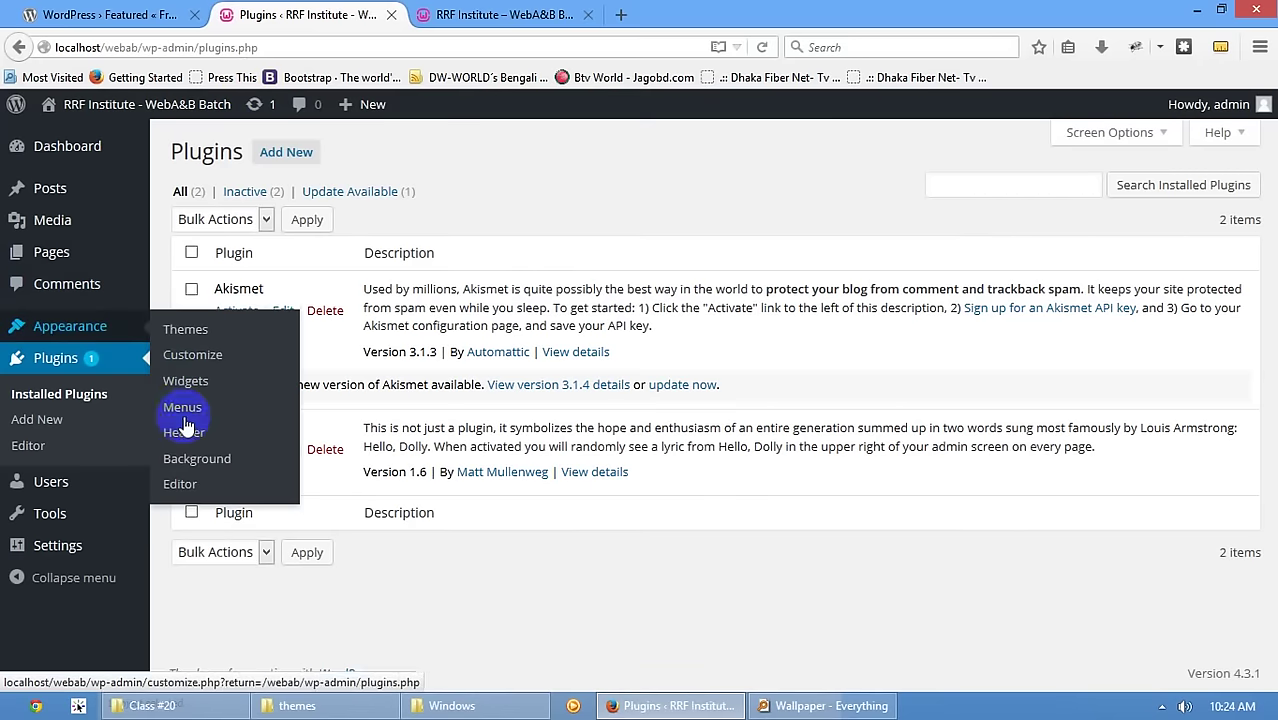
{"action": "left_click", "coordinate": [197, 457]}
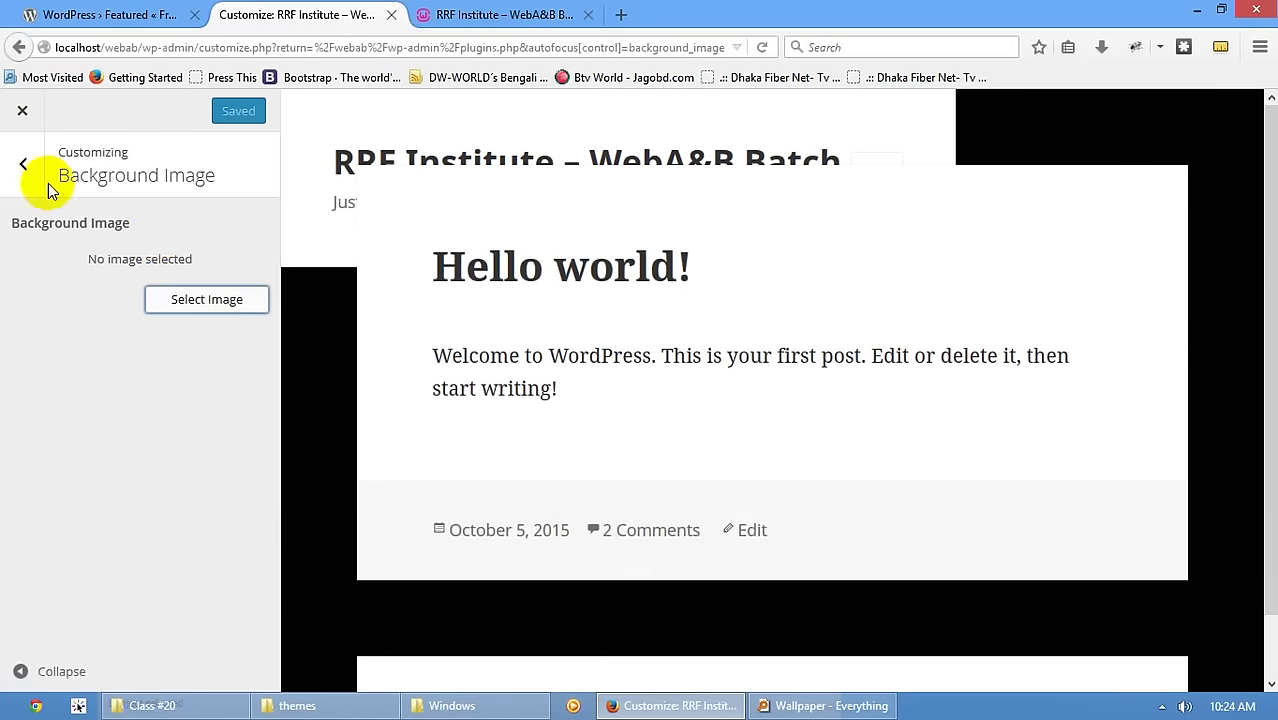
{"action": "left_click", "coordinate": [45, 180]}
{"action": "left_click", "coordinate": [75, 351]}
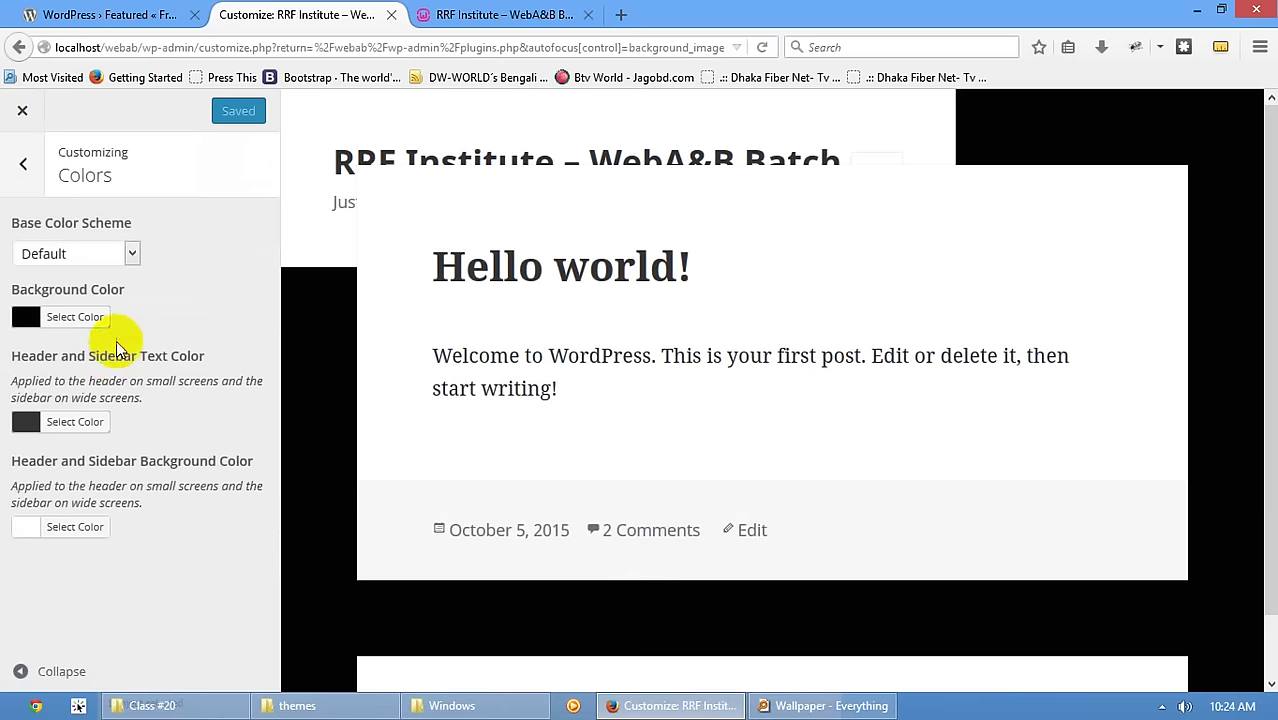
{"action": "left_click", "coordinate": [95, 316]}
{"action": "left_click", "coordinate": [23, 351]}
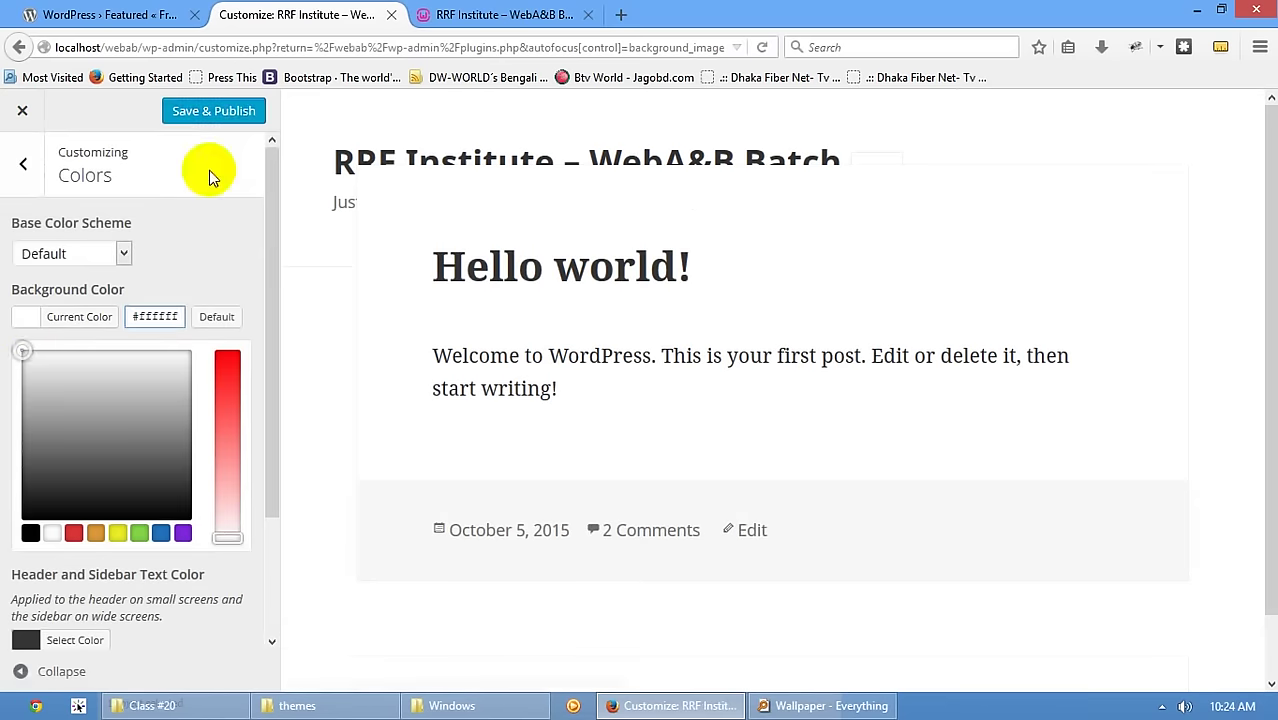
{"action": "left_click", "coordinate": [218, 110]}
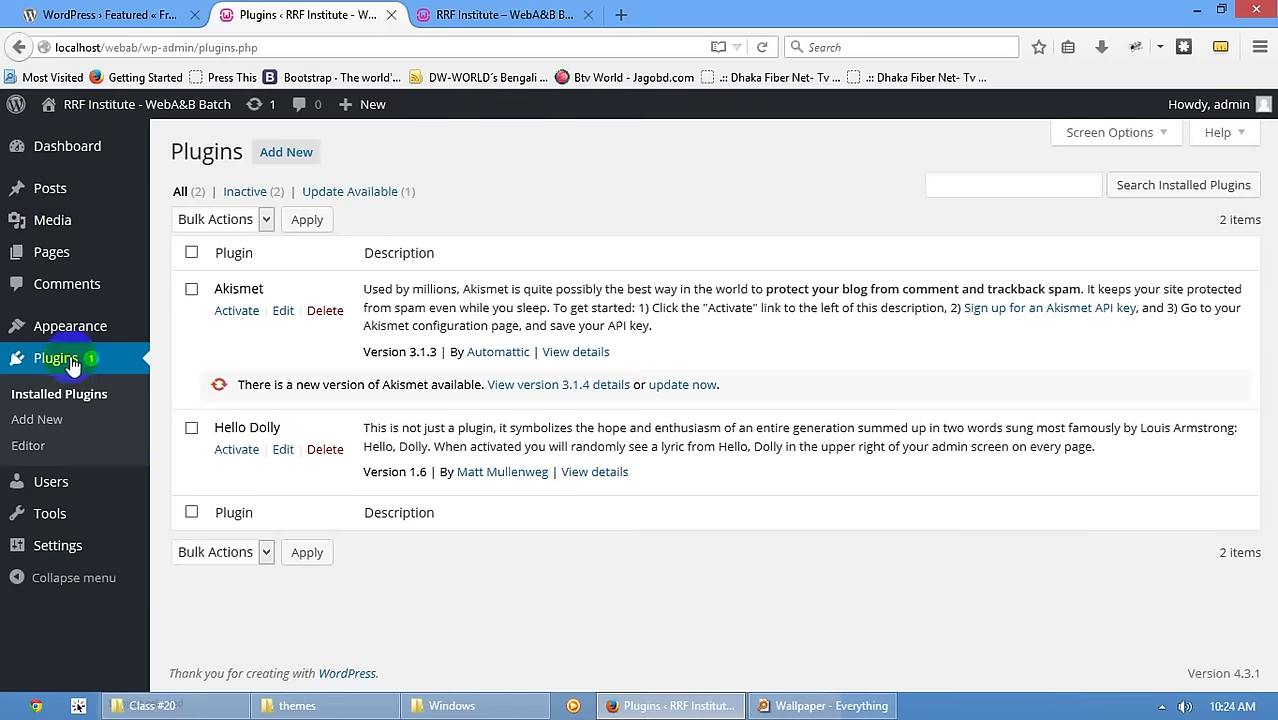
- View the site's Contact page, then return to the Plugins admin tab
{"action": "left_click", "coordinate": [500, 14]}
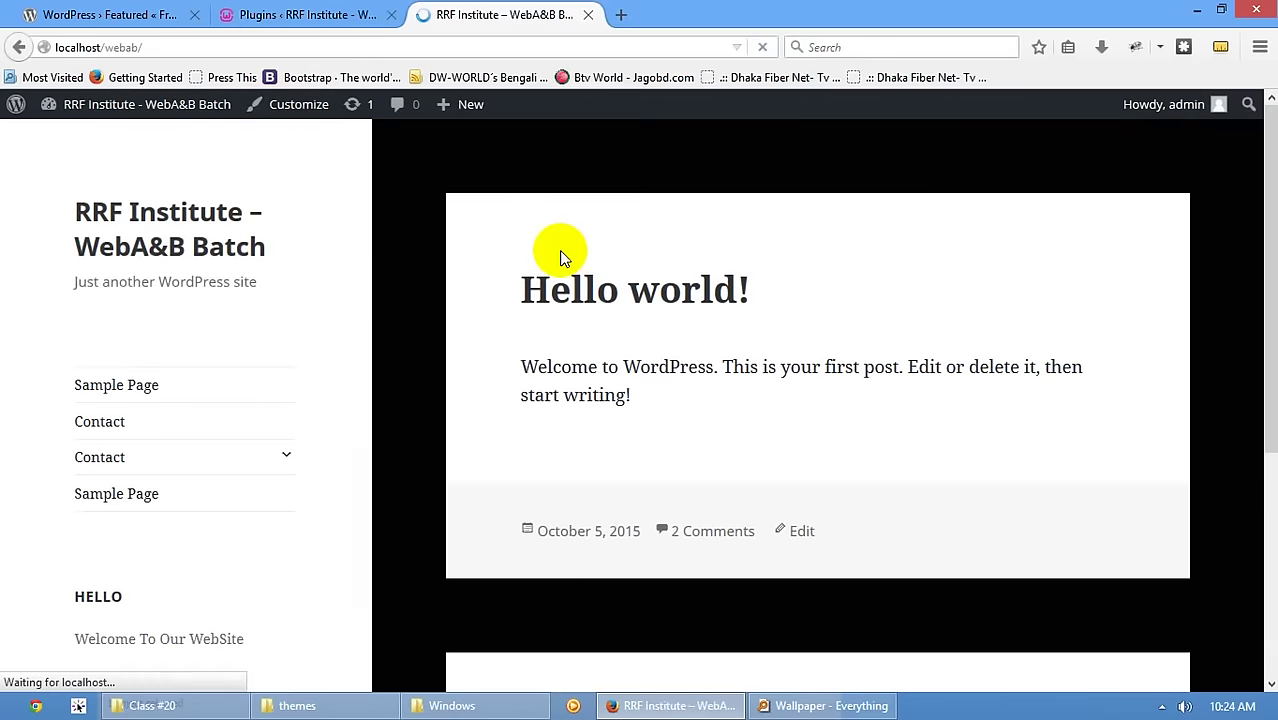
{"action": "scroll", "coordinate": [571, 291], "scroll_direction": "down", "scroll_amount": 5}
{"action": "scroll", "coordinate": [616, 379], "scroll_direction": "up", "scroll_amount": 5}
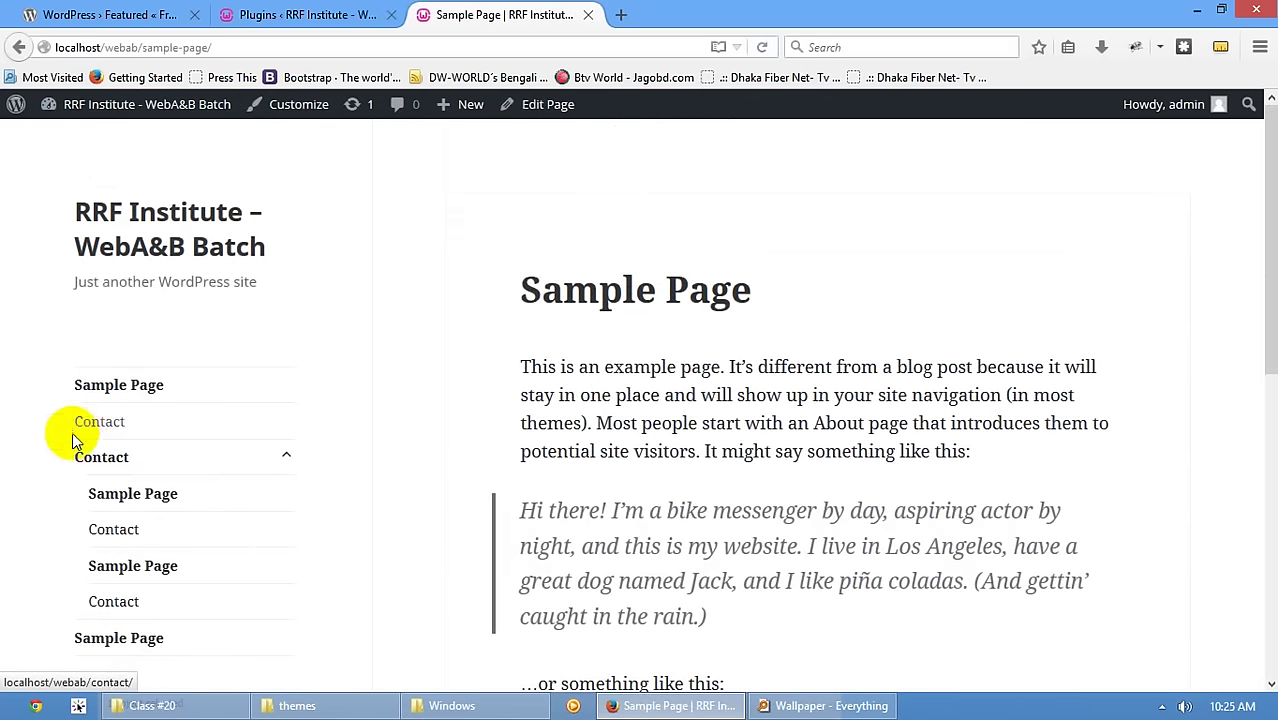
{"action": "left_click", "coordinate": [103, 425]}
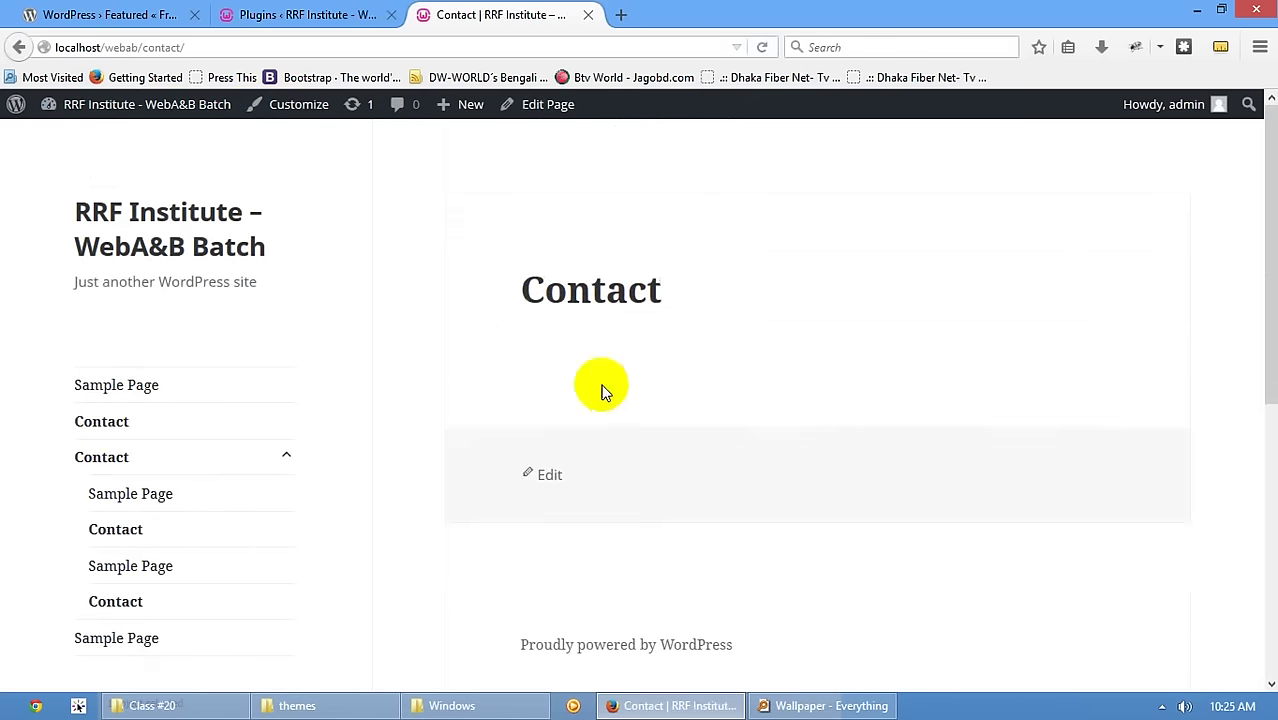
{"action": "scroll", "coordinate": [675, 388], "scroll_direction": "down", "scroll_amount": 2}
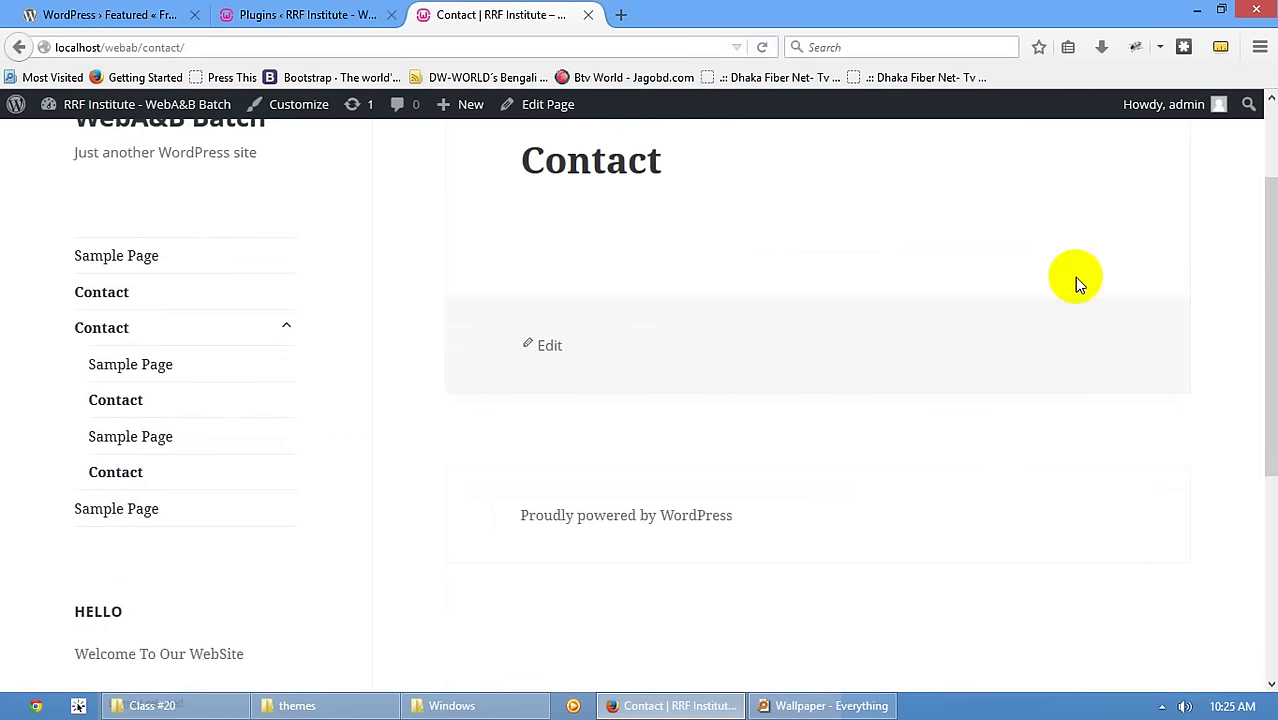
{"action": "left_click", "coordinate": [290, 14]}
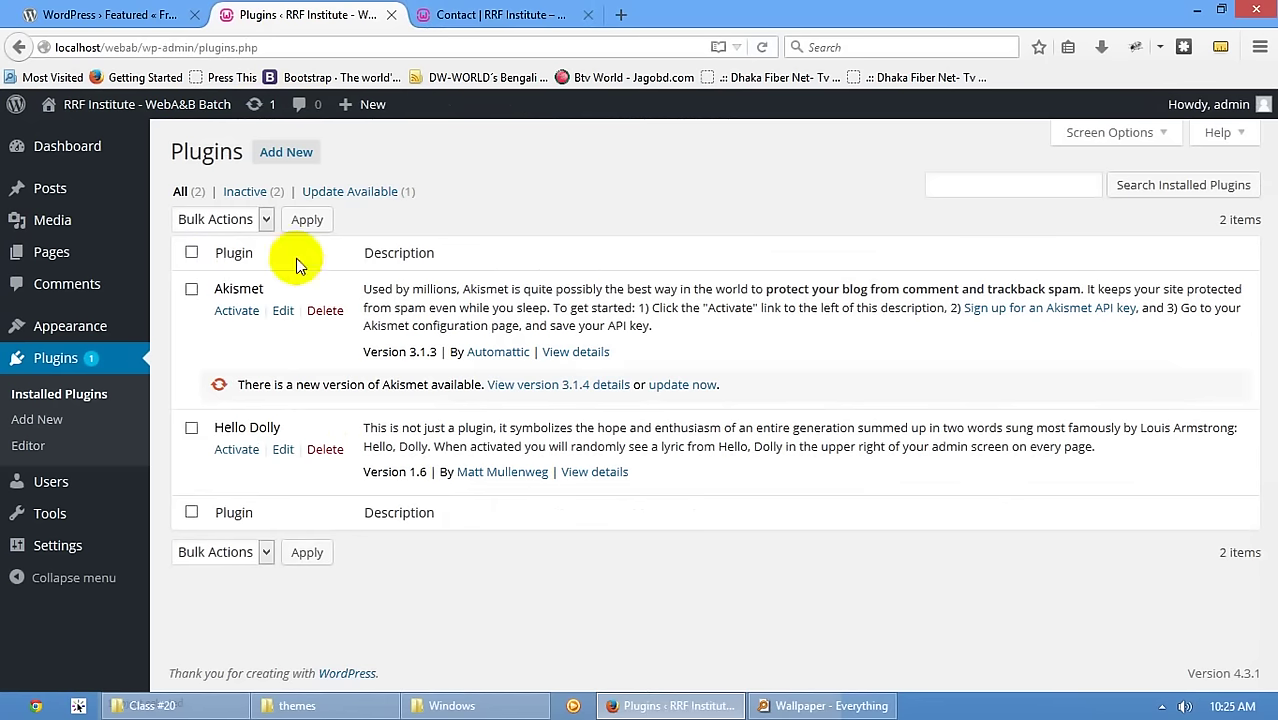
- Search the plugin directory for 'Owl Ca' and install the Owl Carousel plugin
{"action": "left_click", "coordinate": [287, 154]}
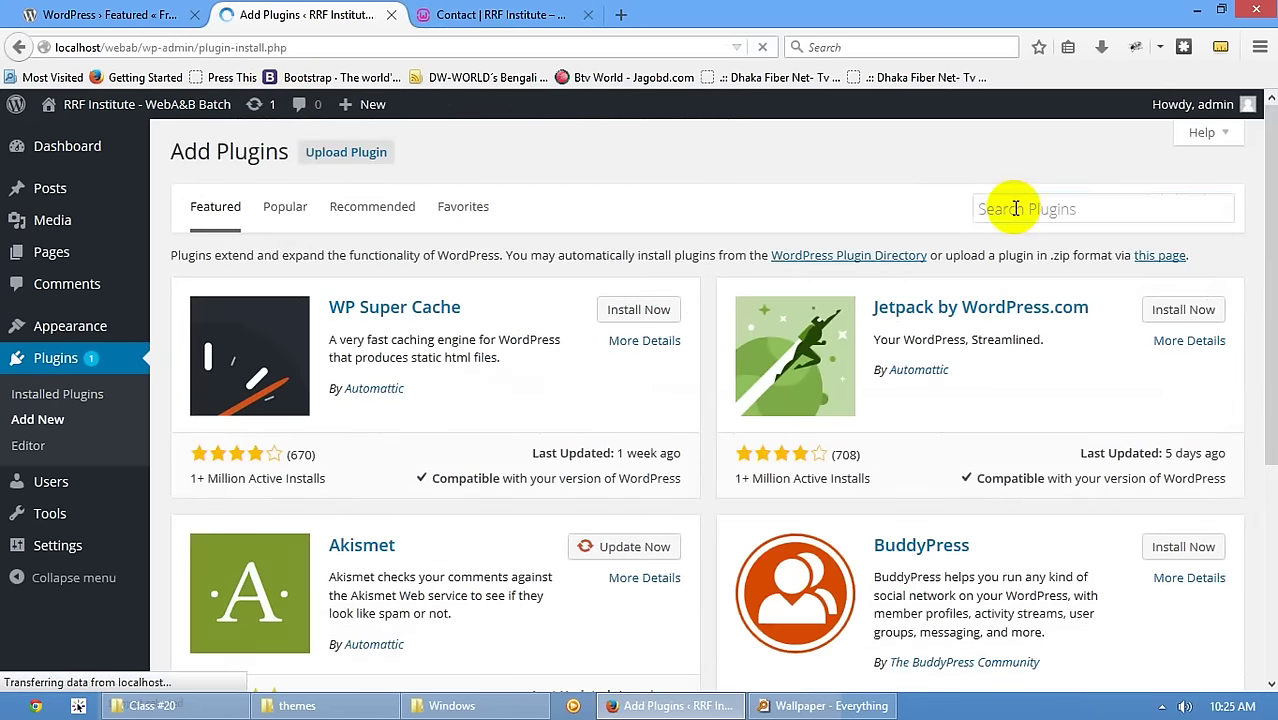
{"action": "left_click", "coordinate": [1015, 208]}
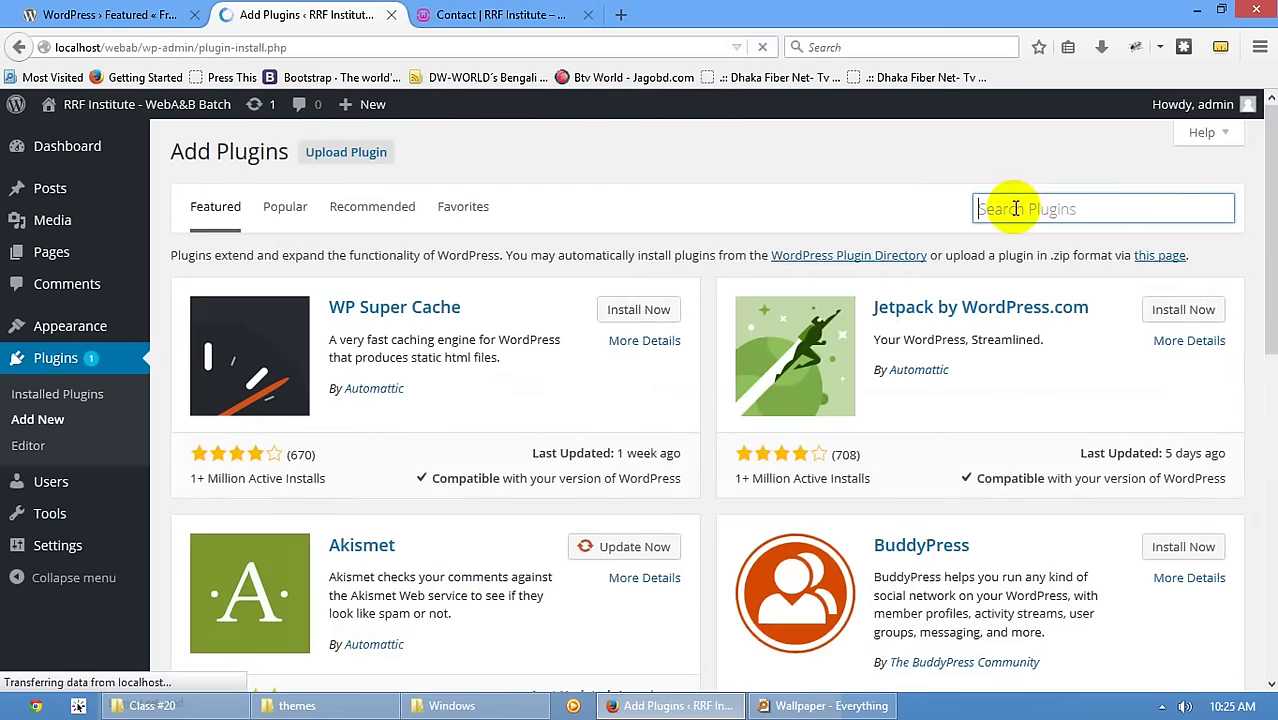
{"action": "type", "text": "Owl Carousel"}
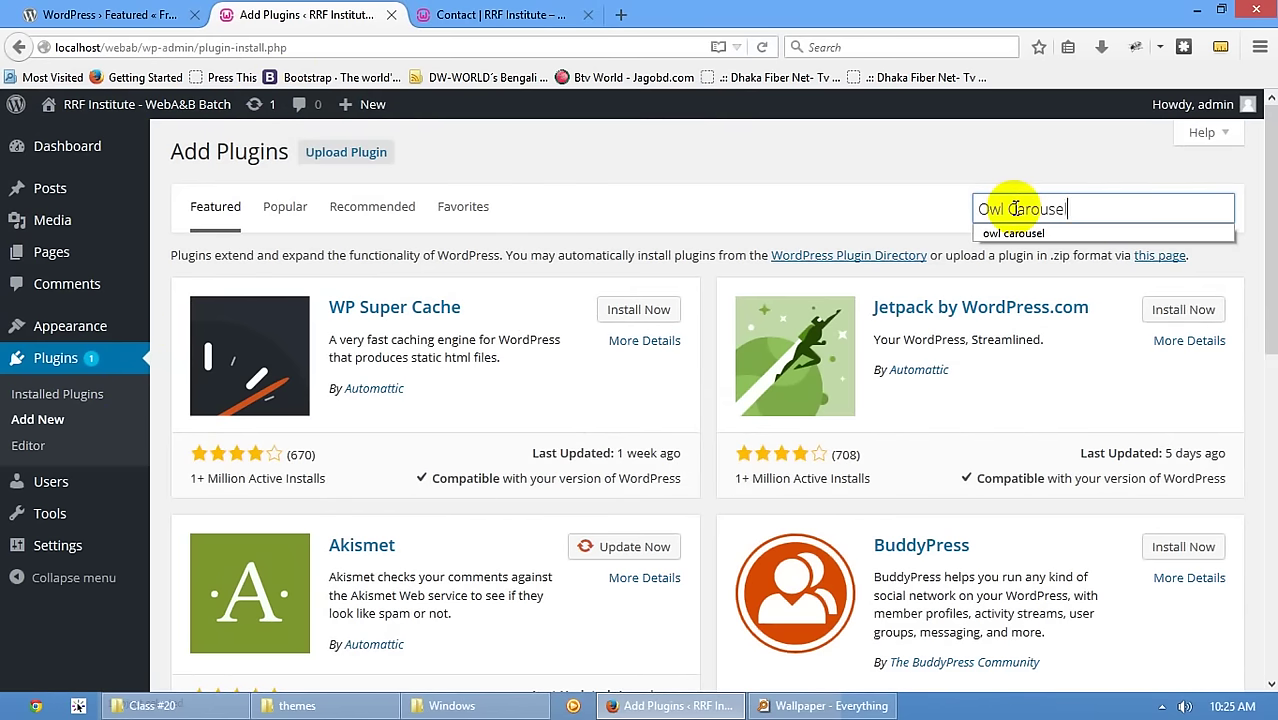
{"action": "key", "text": "Return"}
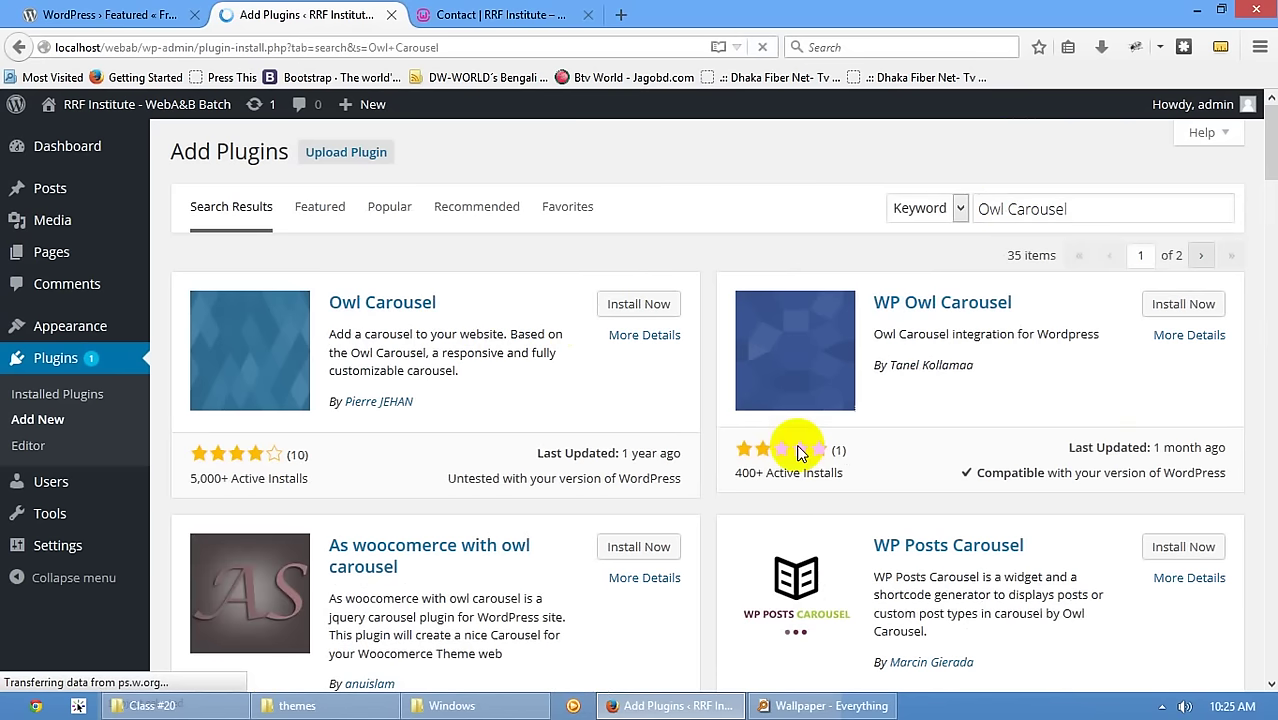
{"action": "left_click", "coordinate": [645, 304]}
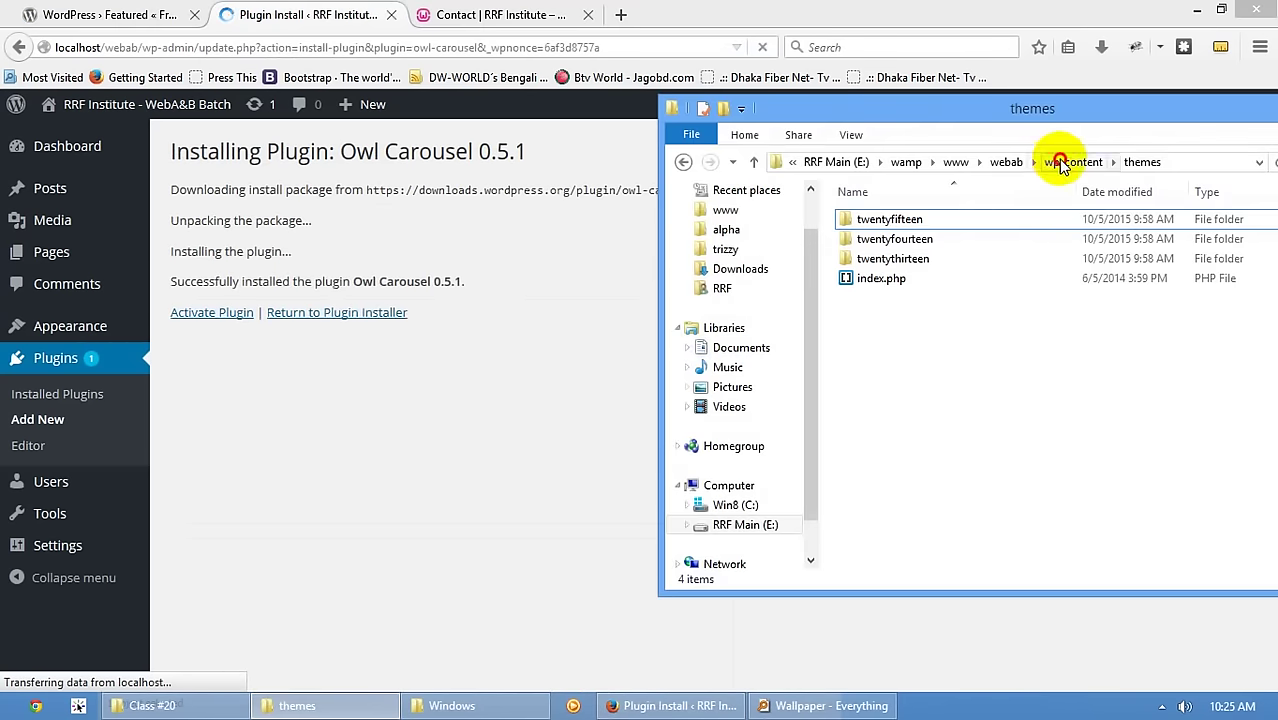
- Confirm Owl Carousel is in the wp-content plugins folder, then activate it
{"action": "left_click", "coordinate": [1070, 161]}
{"action": "double_click", "coordinate": [884, 220]}
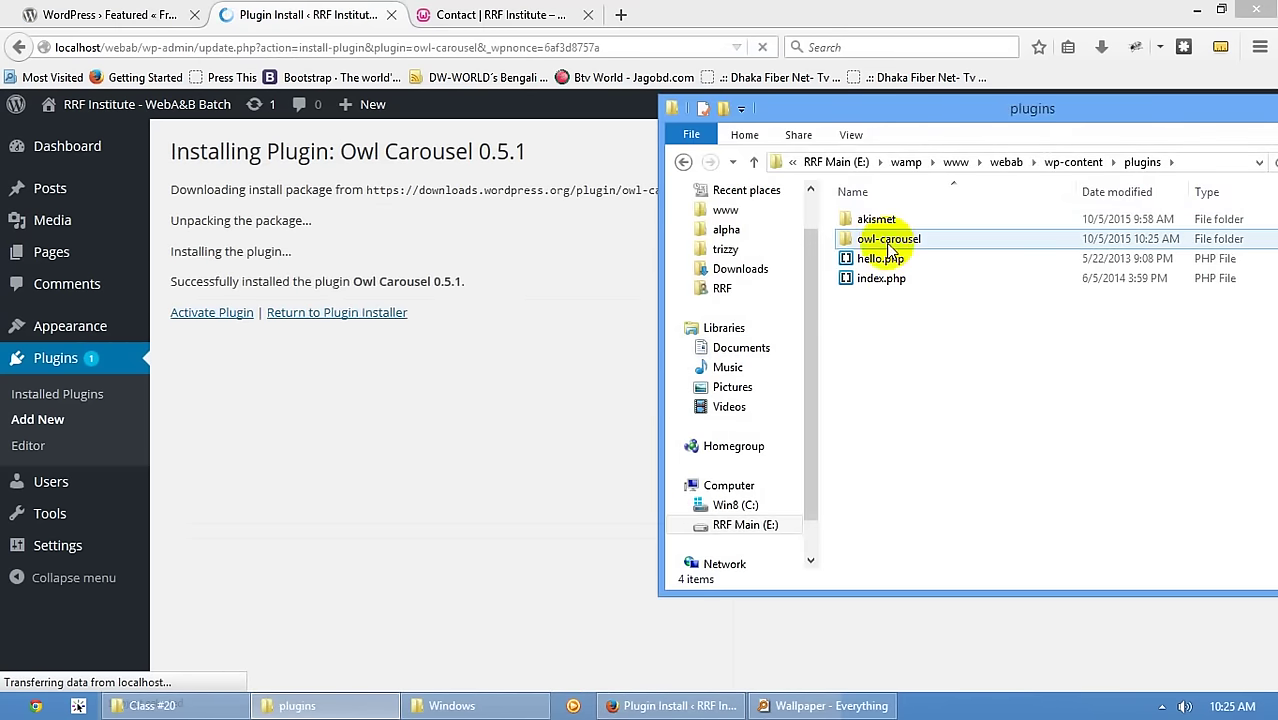
{"action": "left_click", "coordinate": [403, 462]}
{"action": "left_click", "coordinate": [212, 312]}
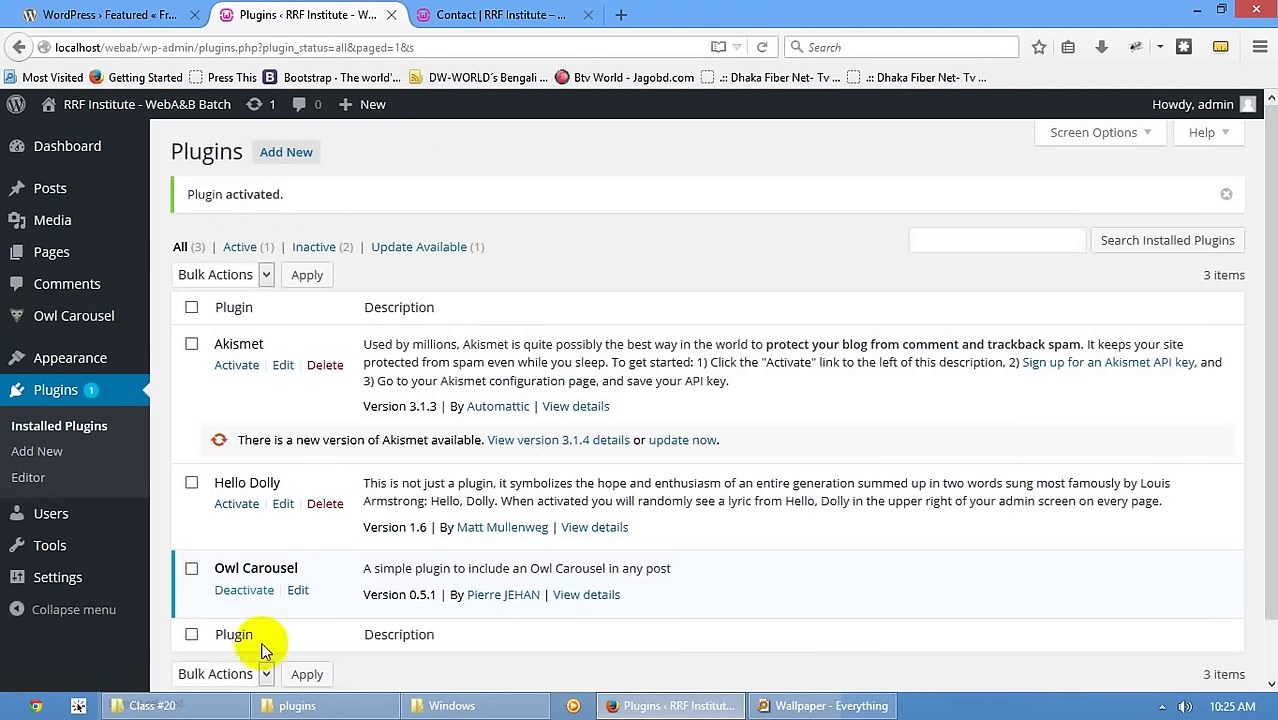
- Reveal the Owl Carousel flyout with Add New Item, Carousel and Parameters entries
{"action": "mouse_move", "coordinate": [80, 322]}
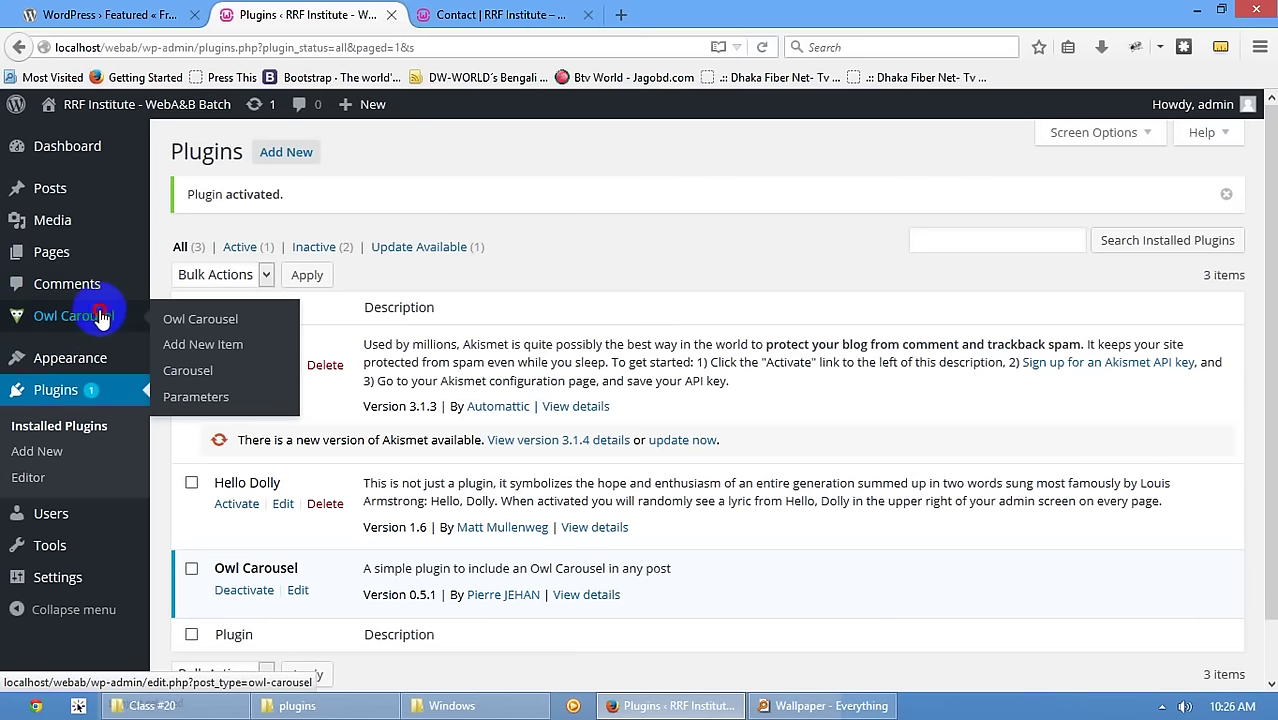
- Start a new Owl Carousel item titled 'Hello'
{"action": "left_click", "coordinate": [101, 317]}
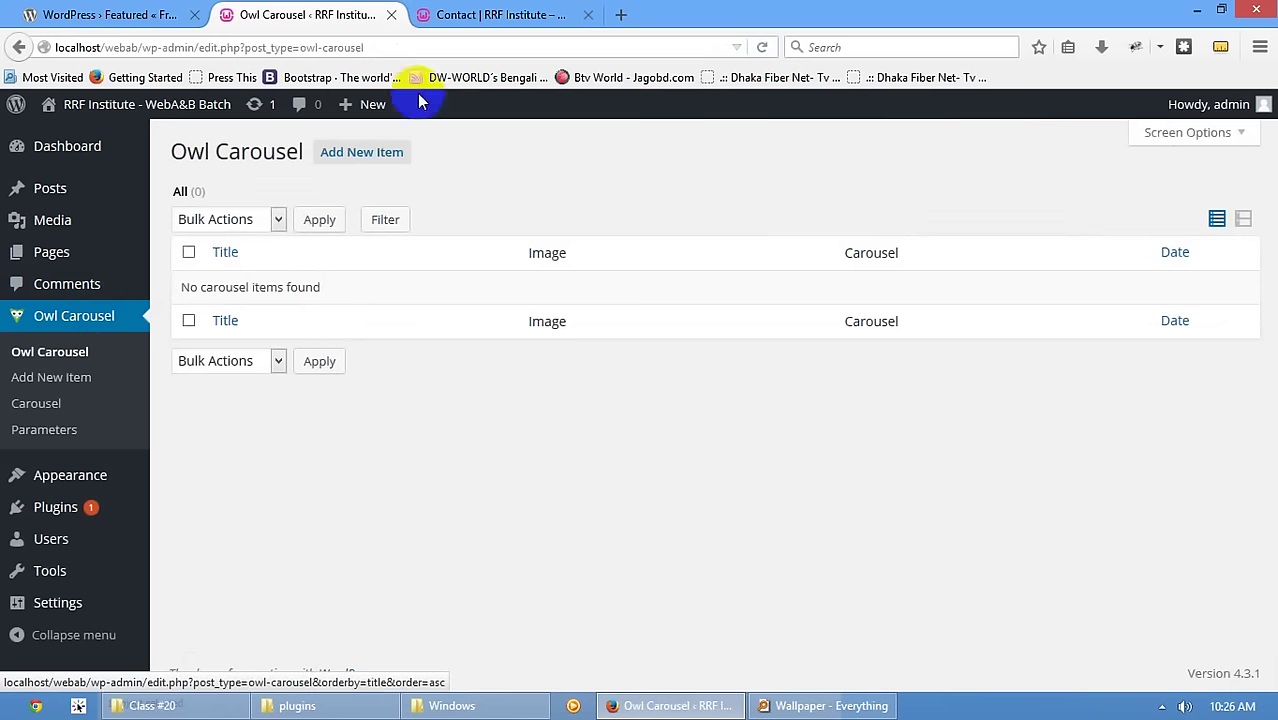
{"action": "left_click", "coordinate": [379, 147]}
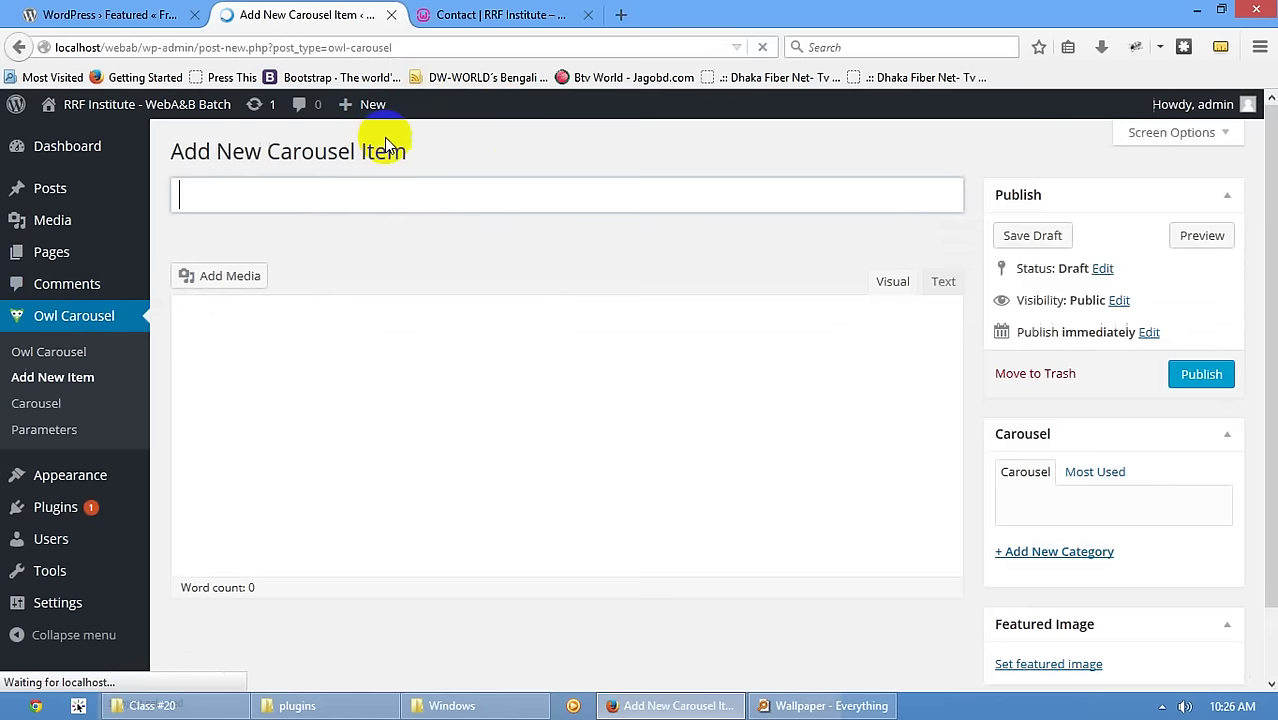
{"action": "left_click", "coordinate": [332, 205]}
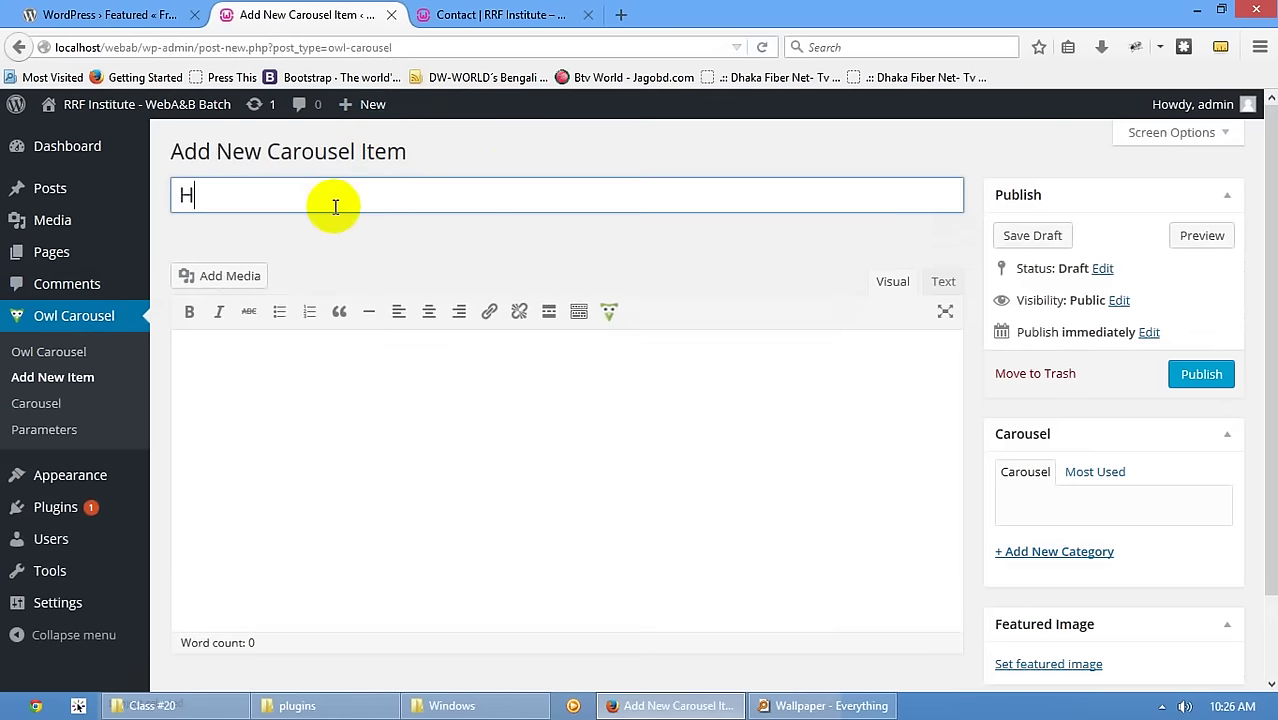
{"action": "type", "text": "Hello"}
{"action": "scroll", "coordinate": [950, 592], "scroll_direction": "down", "scroll_amount": 2}
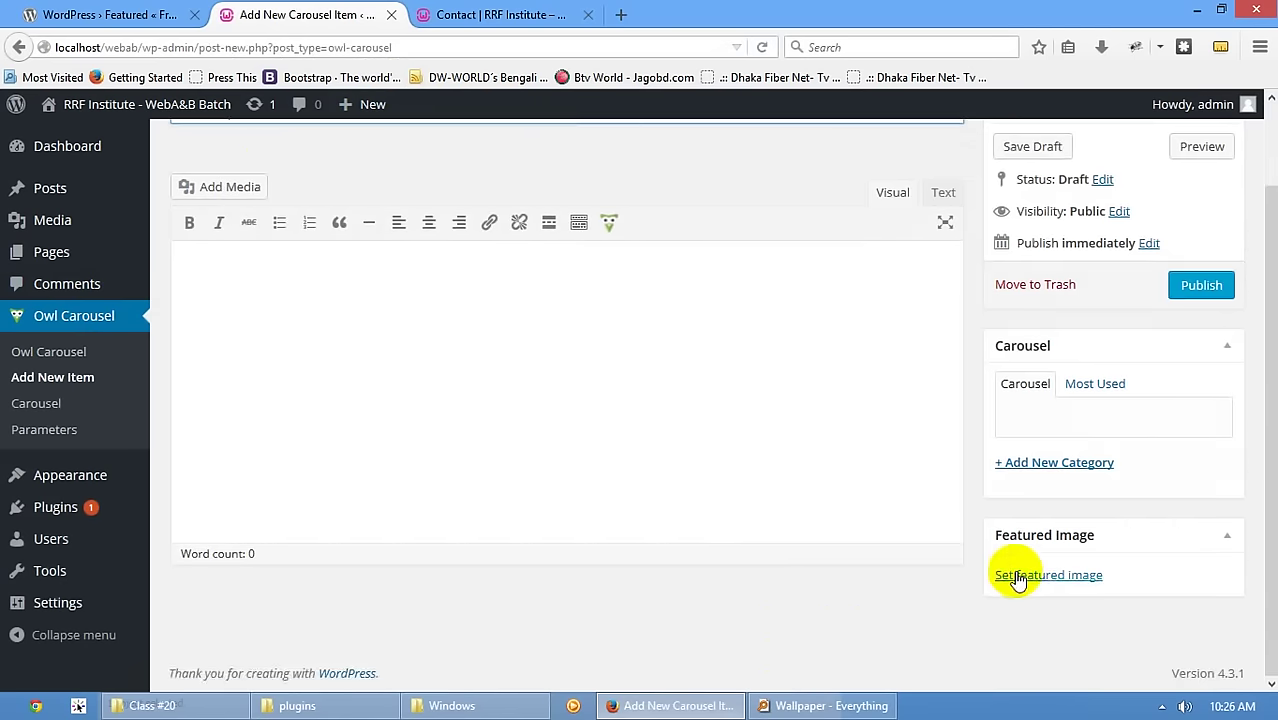
- Upload img7.jpg from the Flowers folder as featured image and publish the Hello item
{"action": "left_click", "coordinate": [1018, 576]}
{"action": "left_click", "coordinate": [485, 706]}
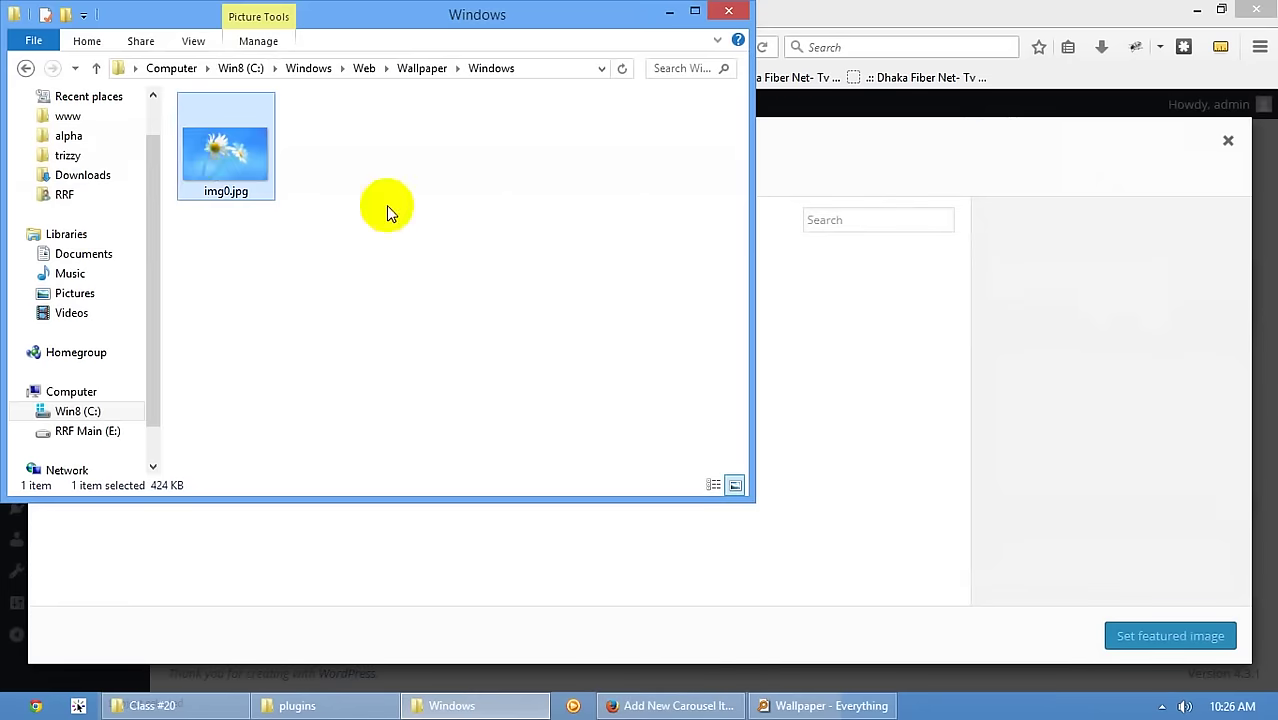
{"action": "left_click", "coordinate": [405, 70]}
{"action": "double_click", "coordinate": [245, 143]}
{"action": "left_click_drag", "start_coordinate": [226, 155], "coordinate": [875, 585]}
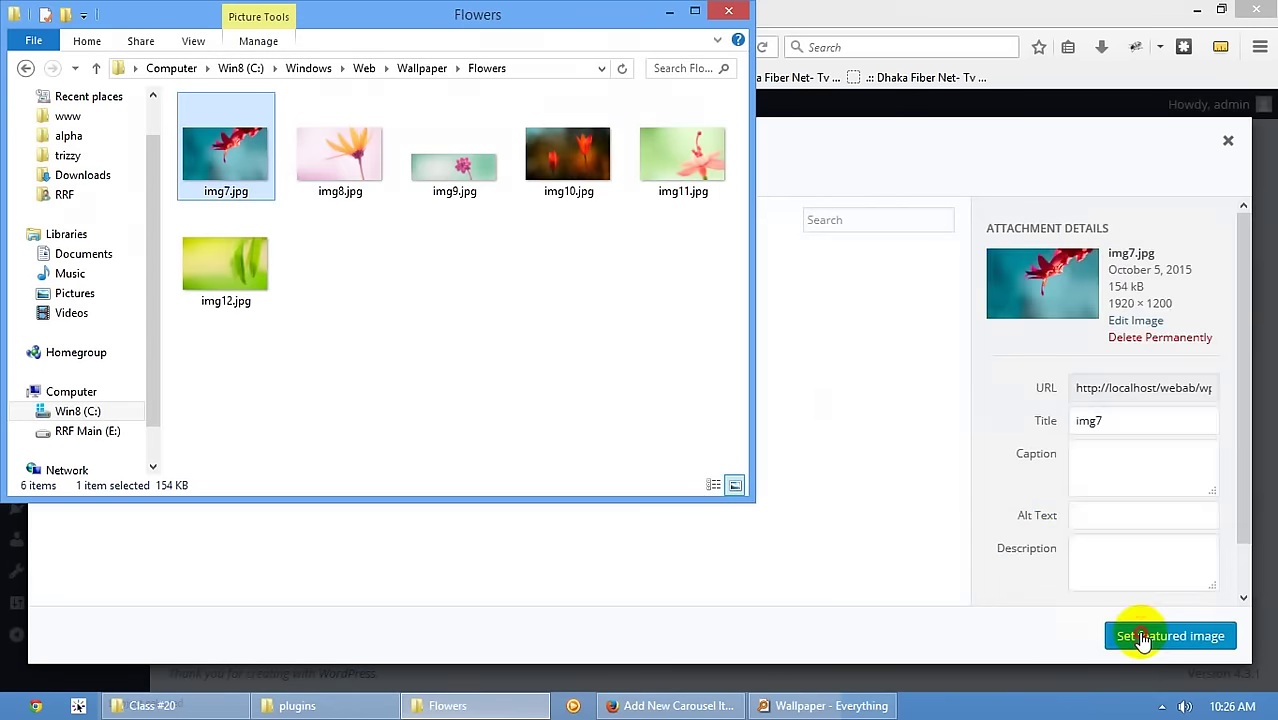
{"action": "left_click", "coordinate": [1143, 638]}
{"action": "left_click", "coordinate": [1200, 288]}
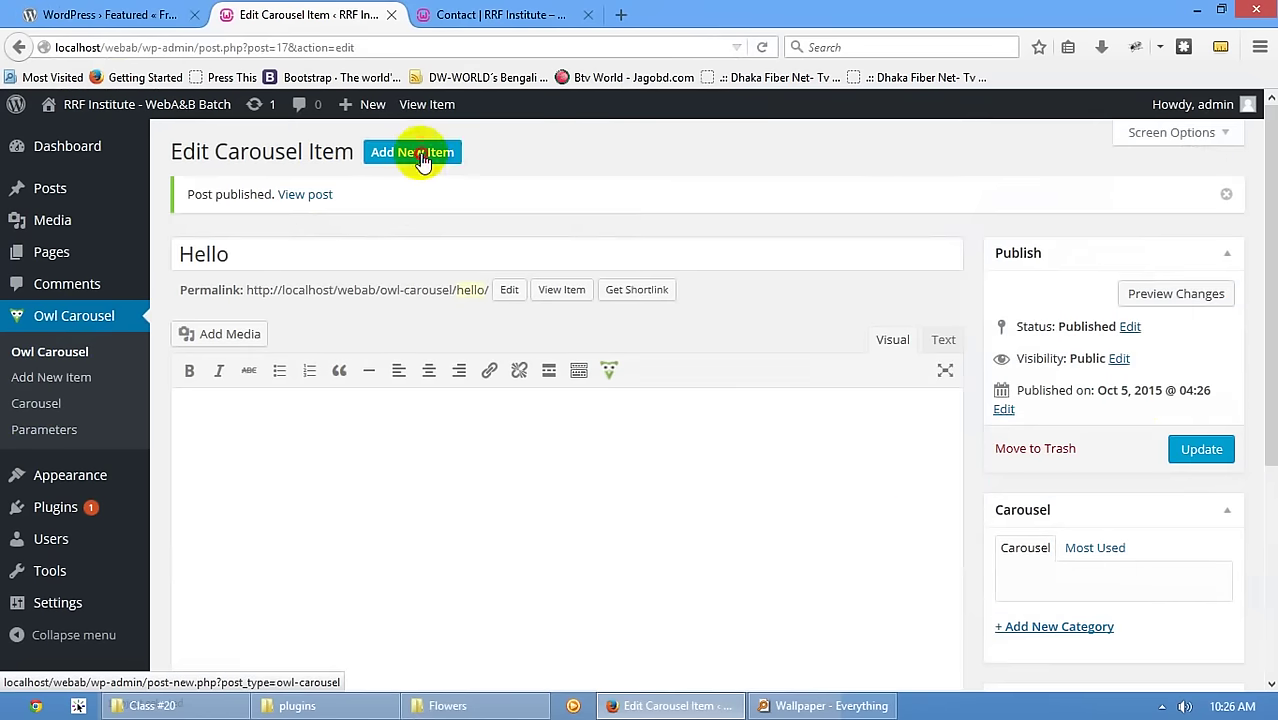
{"action": "left_click", "coordinate": [421, 156]}
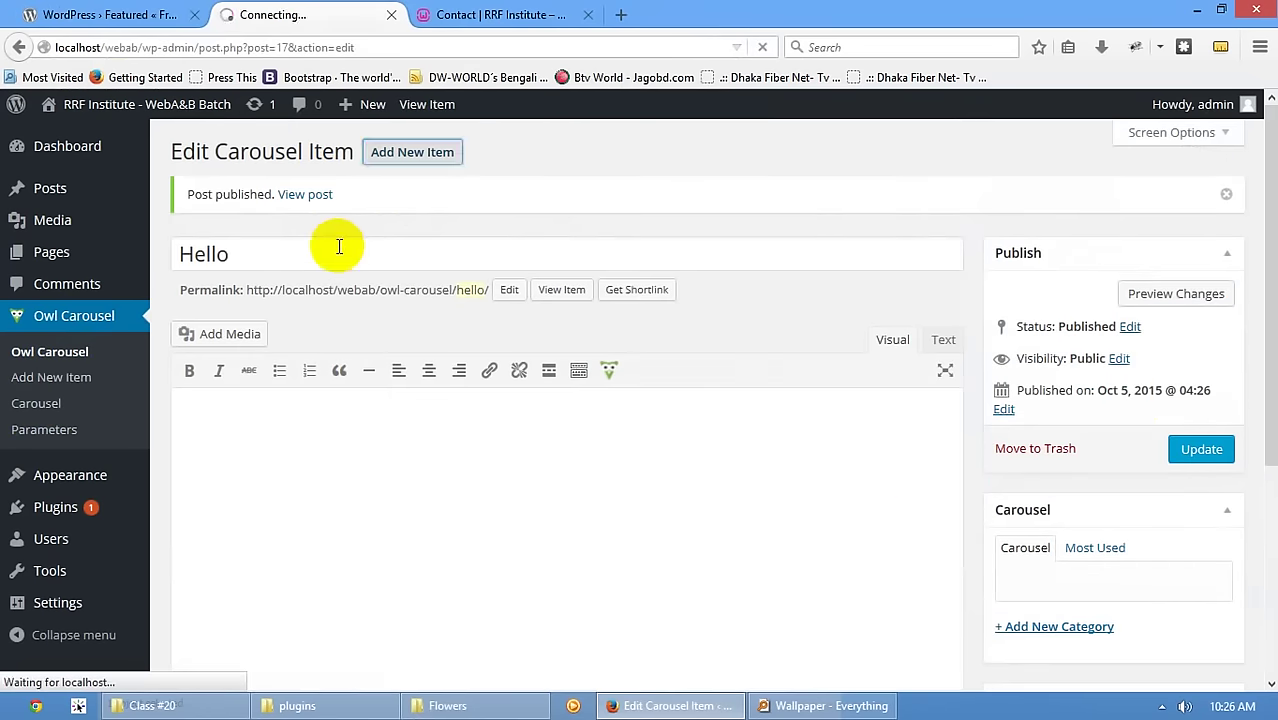
- Publish a second carousel item 'Hi' with img10.jpg as its featured image
{"action": "left_click", "coordinate": [313, 196]}
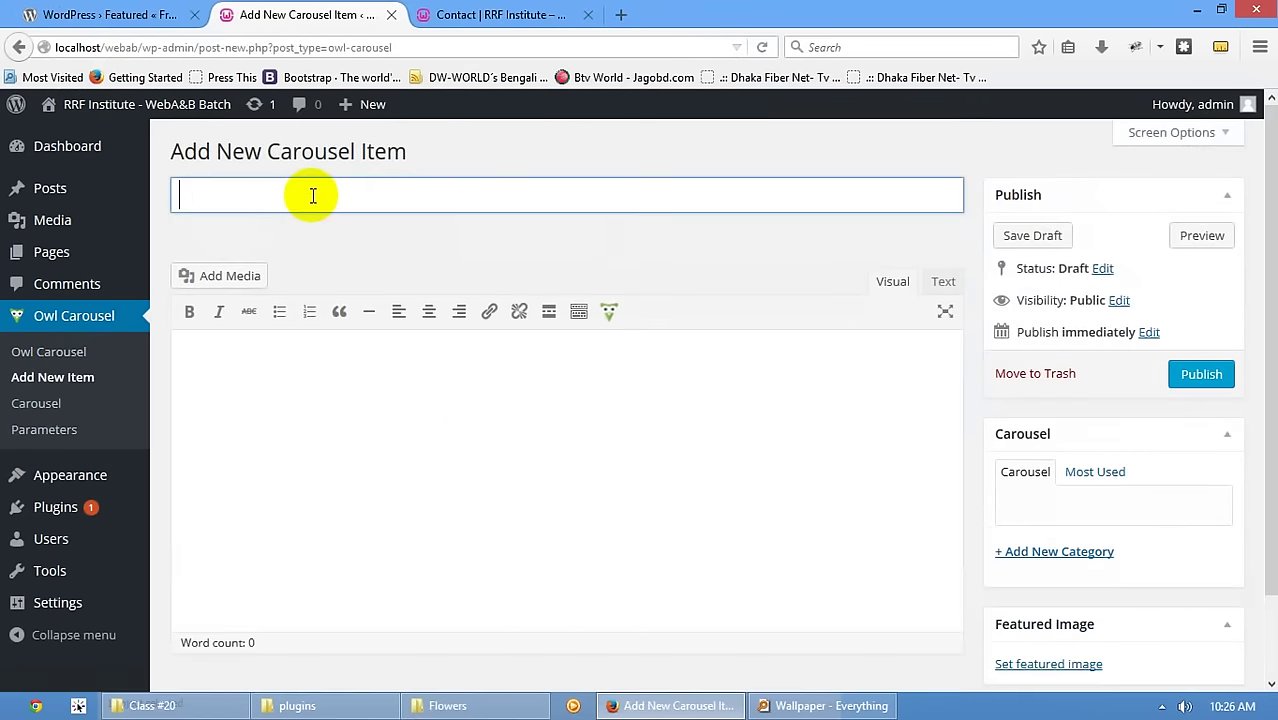
{"action": "scroll", "coordinate": [1041, 579], "scroll_direction": "down", "scroll_amount": 2}
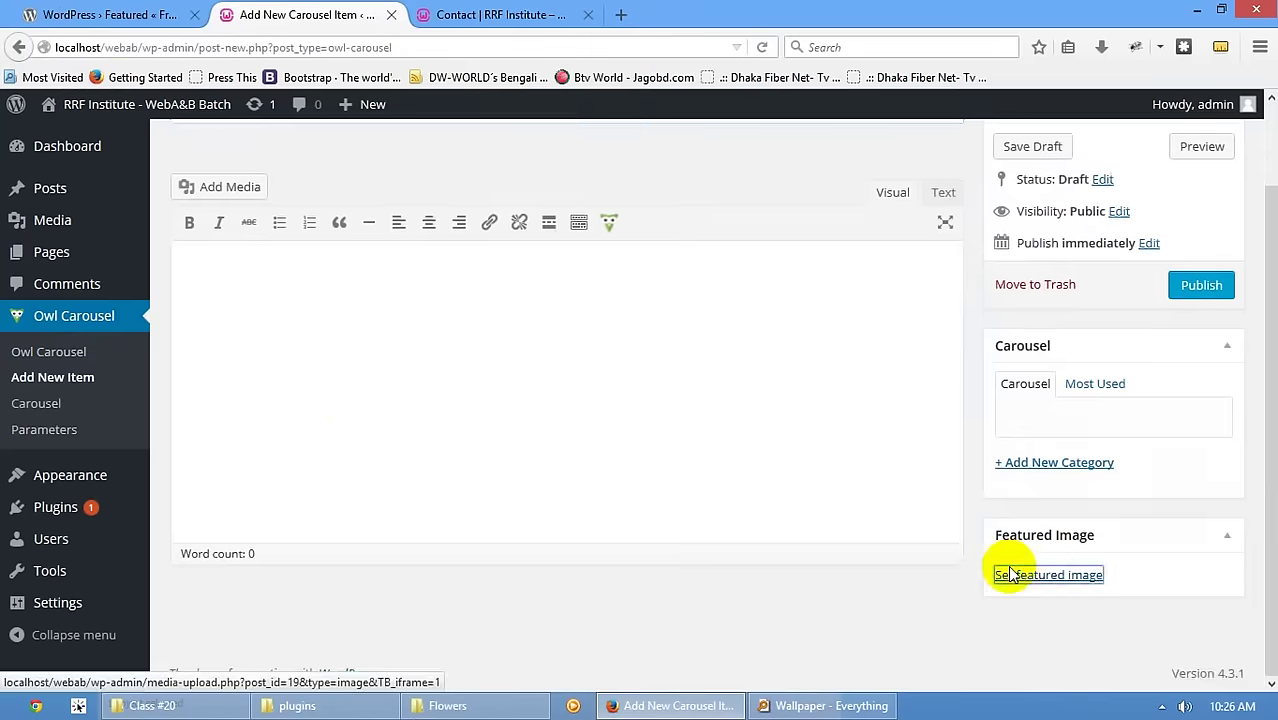
{"action": "left_click", "coordinate": [1004, 571]}
{"action": "left_click", "coordinate": [500, 706]}
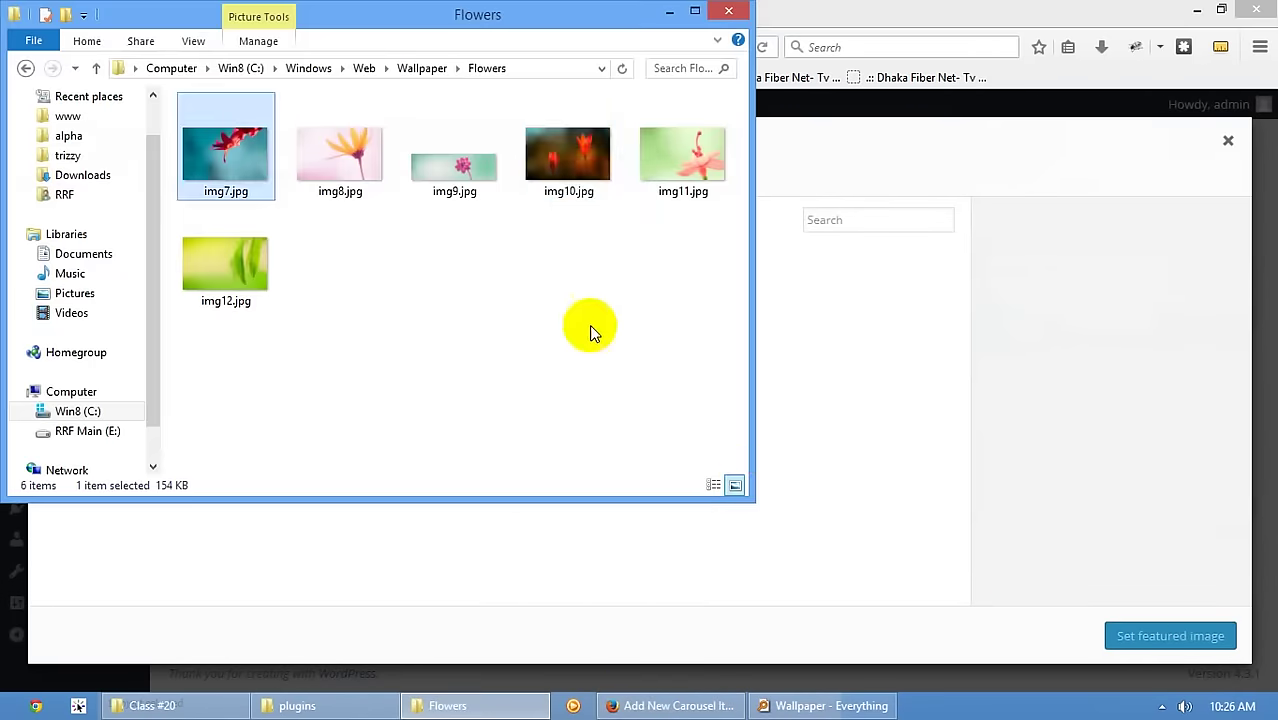
{"action": "left_click_drag", "start_coordinate": [568, 158], "coordinate": [882, 515]}
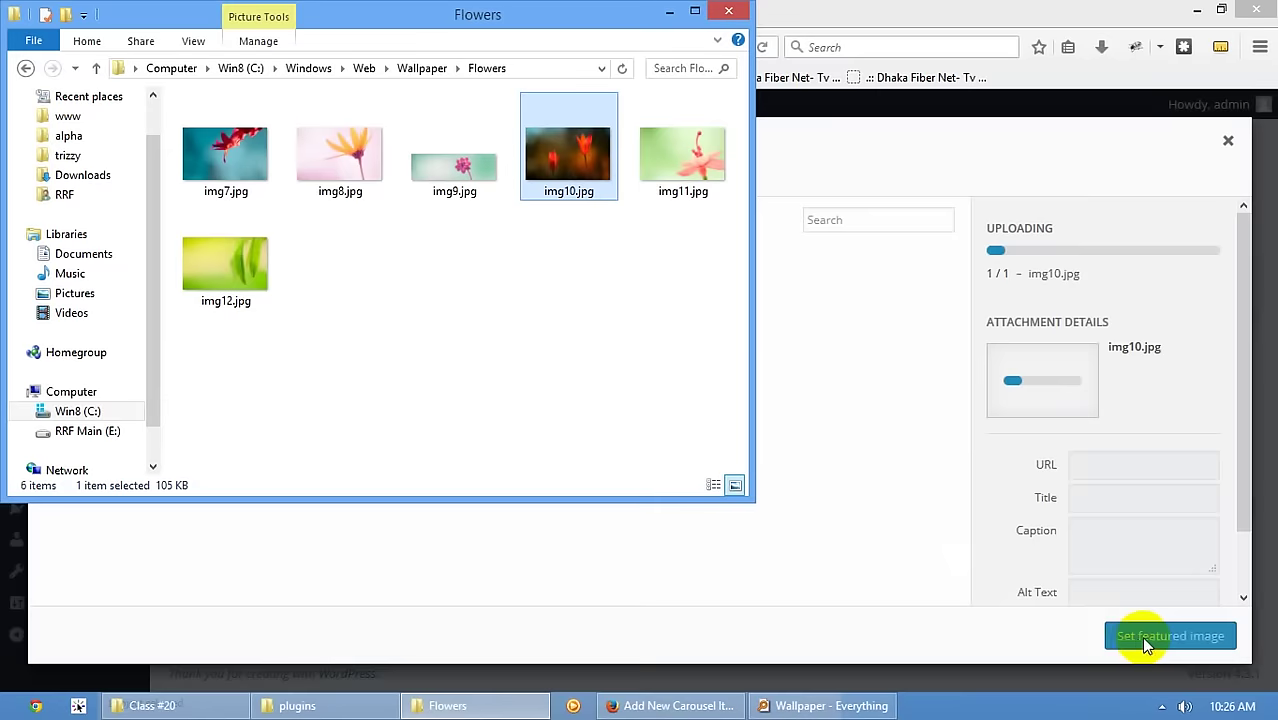
{"action": "left_click", "coordinate": [1141, 638]}
{"action": "left_click", "coordinate": [1141, 640]}
{"action": "left_click", "coordinate": [1195, 305]}
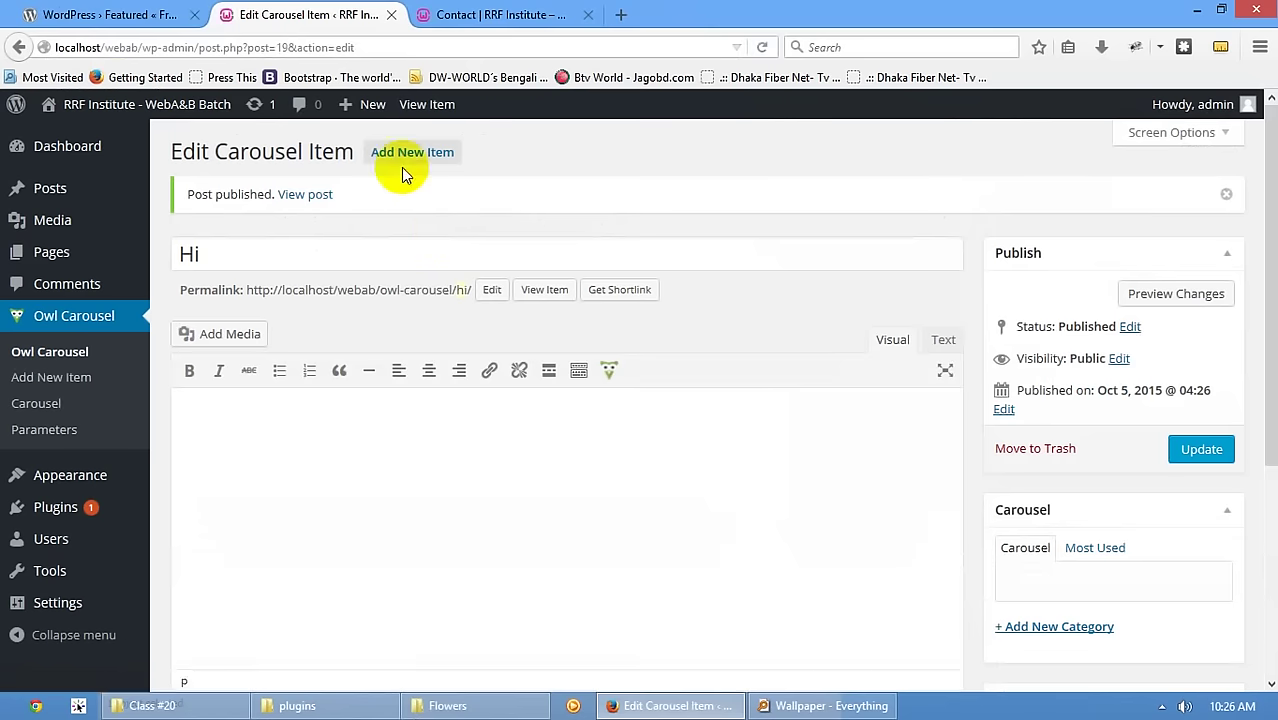
- Publish a third carousel item 'RRF' with img11.jpg as its featured image
{"action": "left_click", "coordinate": [403, 164]}
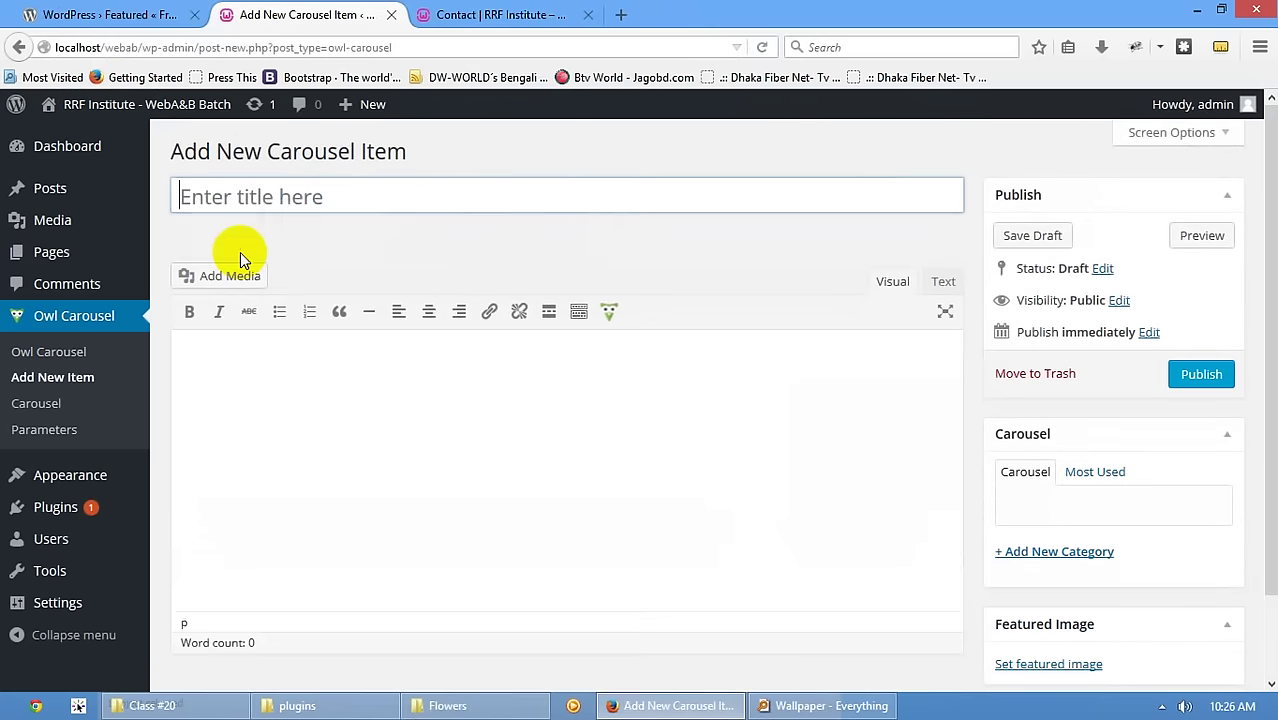
{"action": "left_click", "coordinate": [256, 205]}
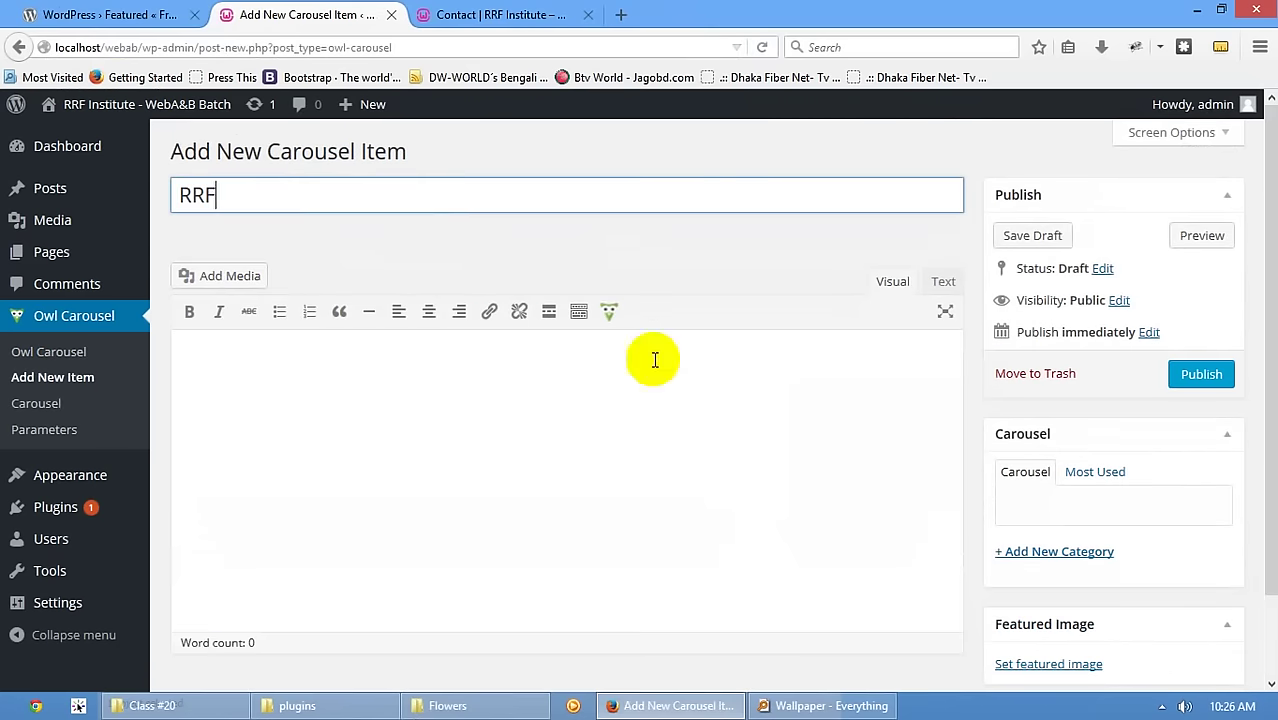
{"action": "left_click", "coordinate": [1050, 664]}
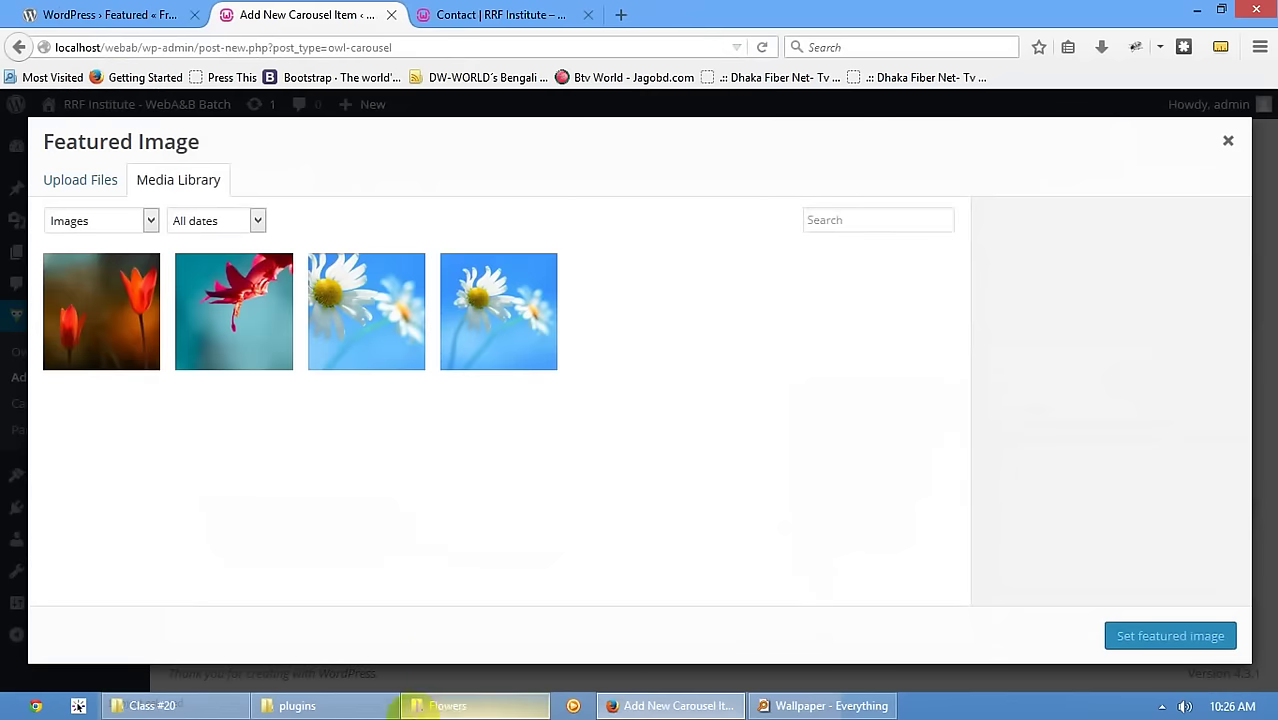
{"action": "left_click", "coordinate": [447, 705]}
{"action": "left_click_drag", "start_coordinate": [687, 164], "coordinate": [941, 468]}
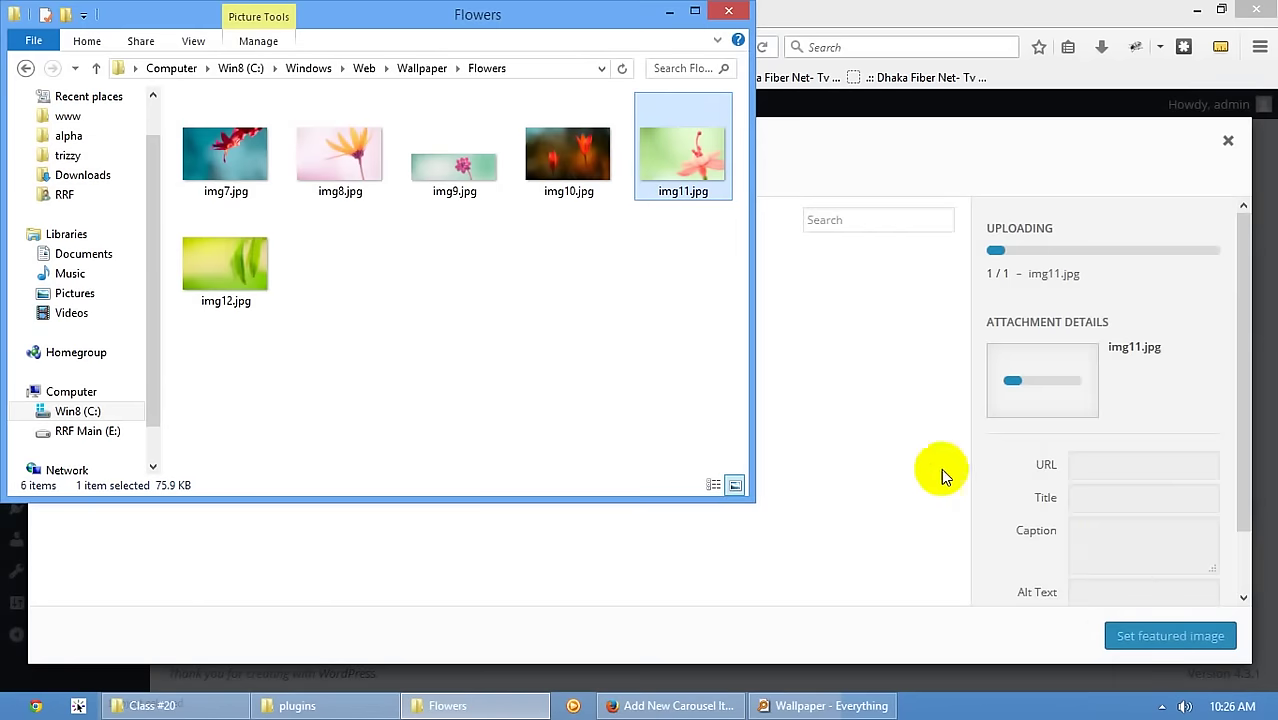
{"action": "left_click", "coordinate": [1160, 636]}
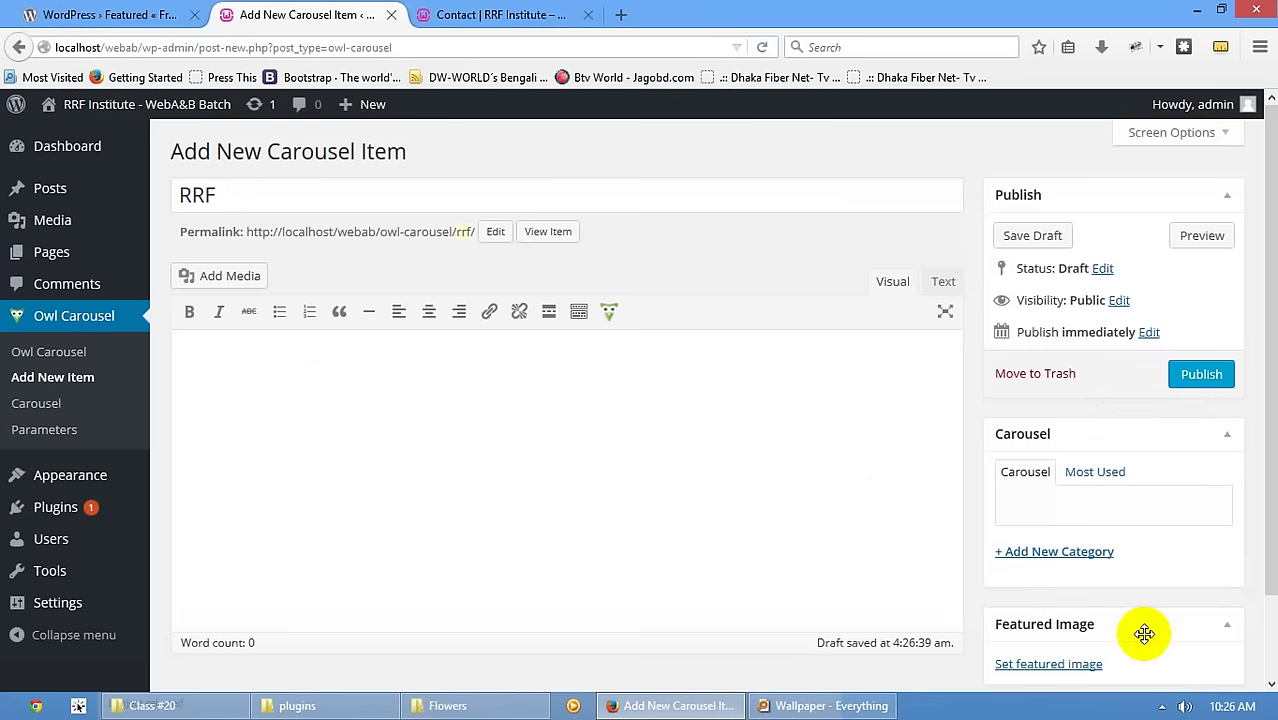
{"action": "left_click", "coordinate": [1187, 384]}
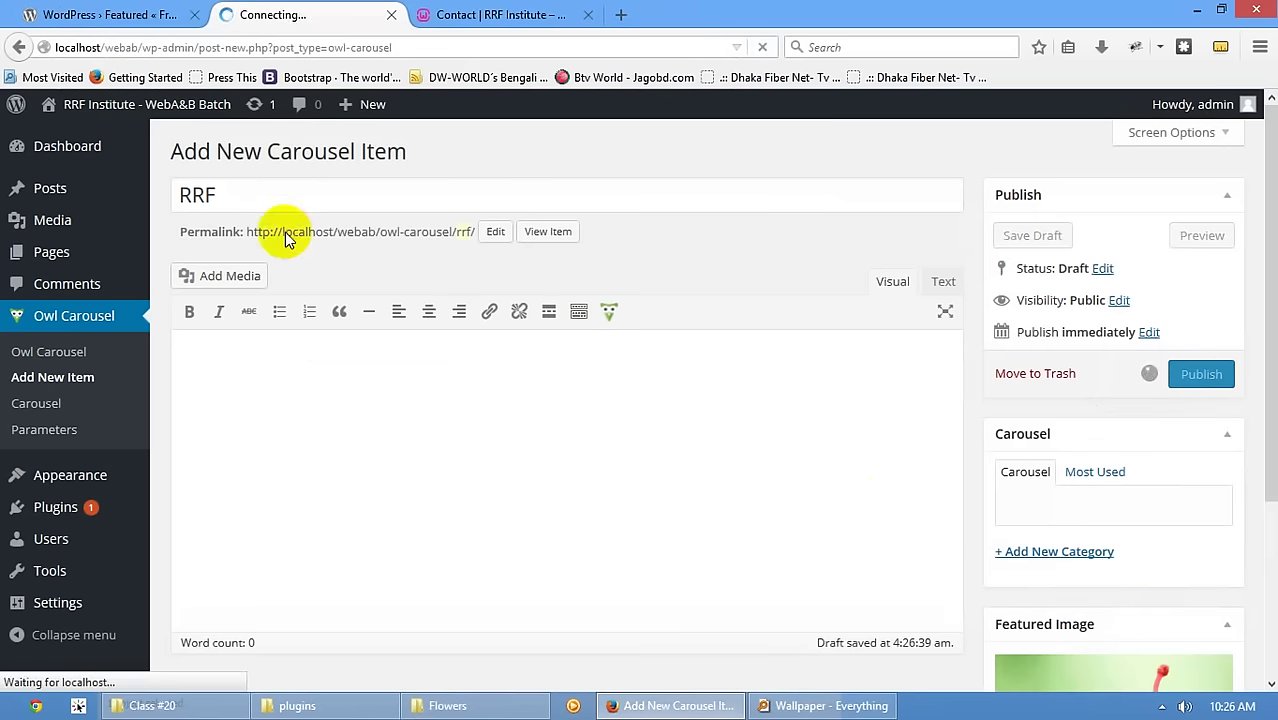
- Review the carousel items list, then go to All Pages
{"action": "left_click", "coordinate": [73, 316]}
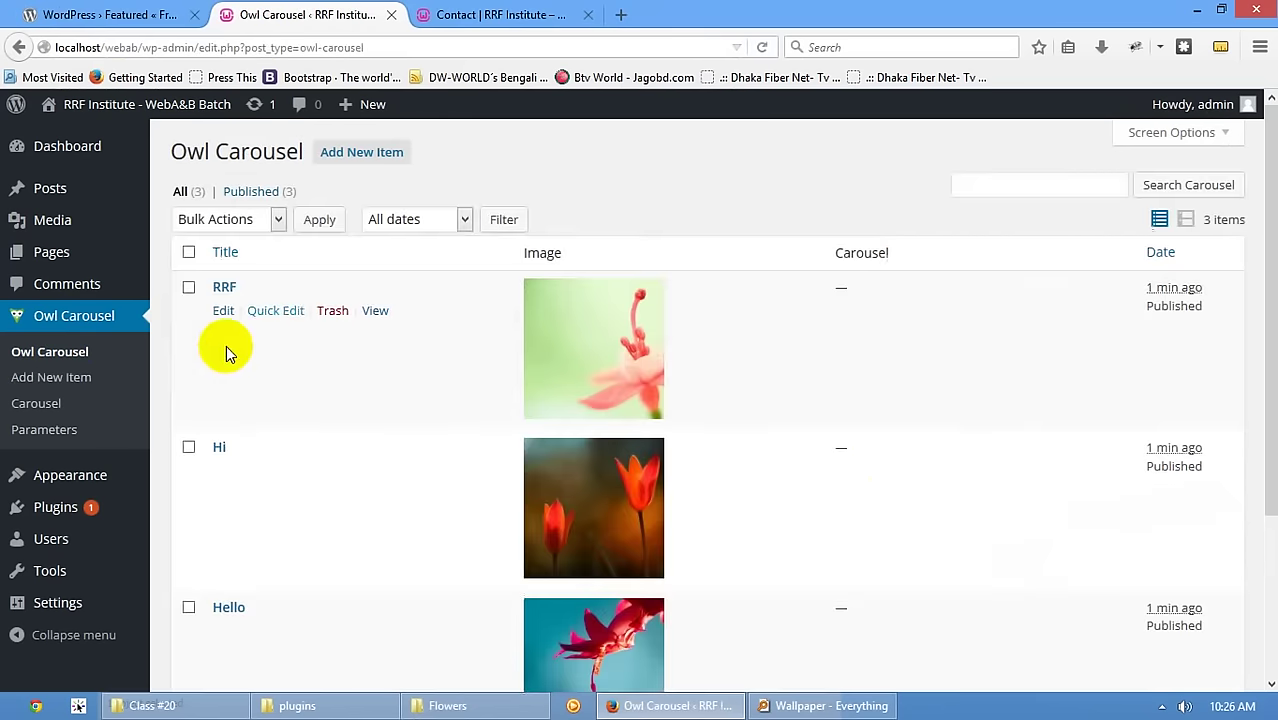
{"action": "scroll", "coordinate": [330, 400], "scroll_direction": "down", "scroll_amount": 3}
{"action": "scroll", "coordinate": [368, 364], "scroll_direction": "up", "scroll_amount": 3}
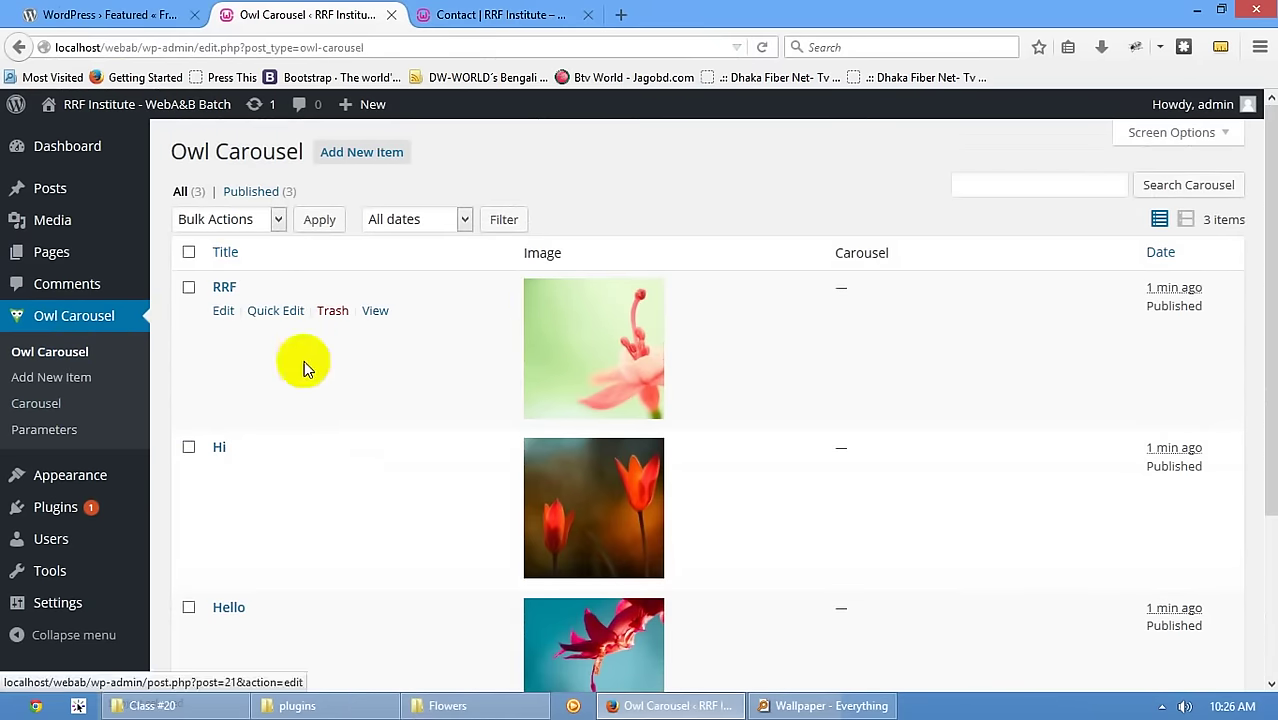
{"action": "left_click", "coordinate": [40, 271]}
{"action": "mouse_move", "coordinate": [51, 251]}
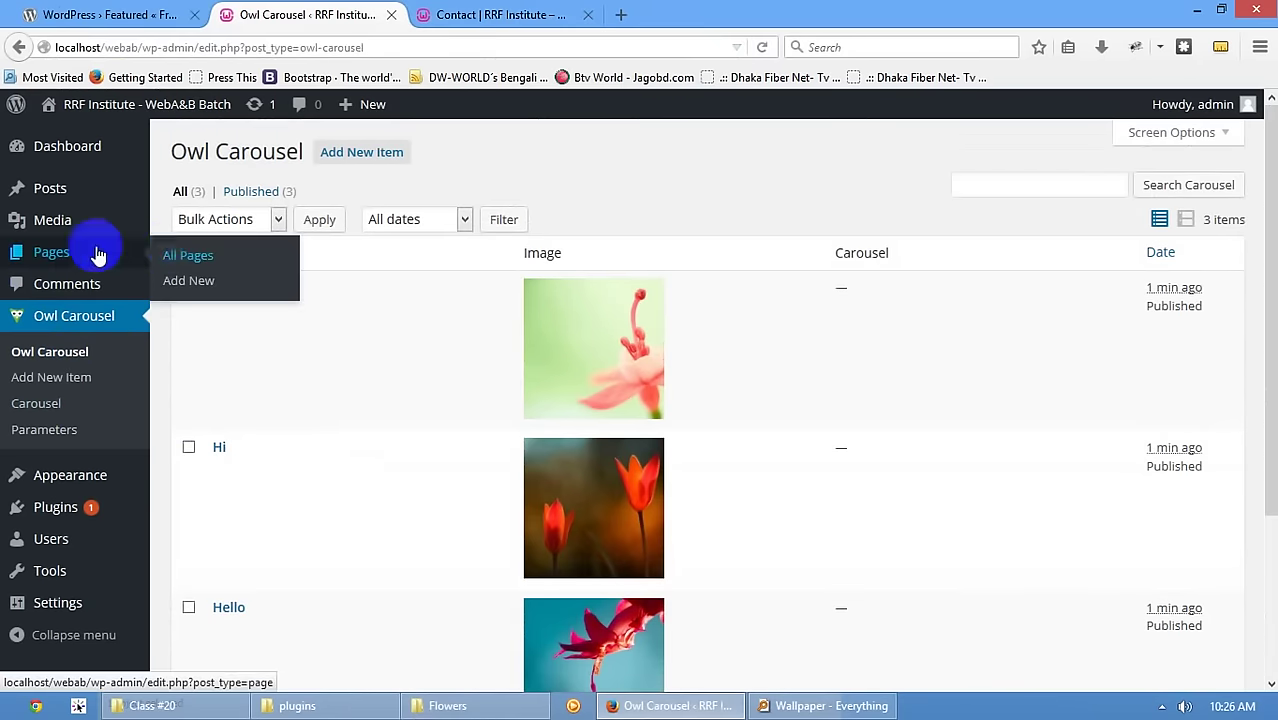
{"action": "left_click", "coordinate": [175, 256]}
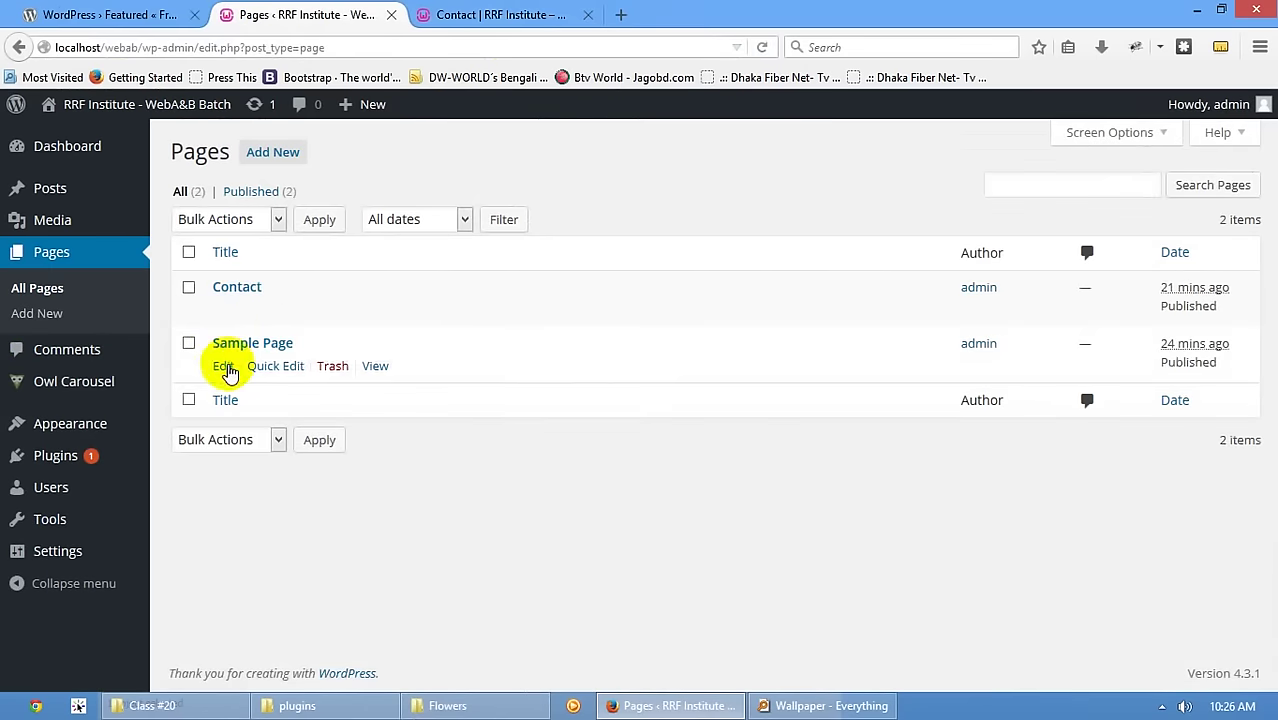
- Insert the owl-carousel shortcode with category Uncategorized, singleItem and autoPlay into the Contact page
{"action": "left_click", "coordinate": [226, 311]}
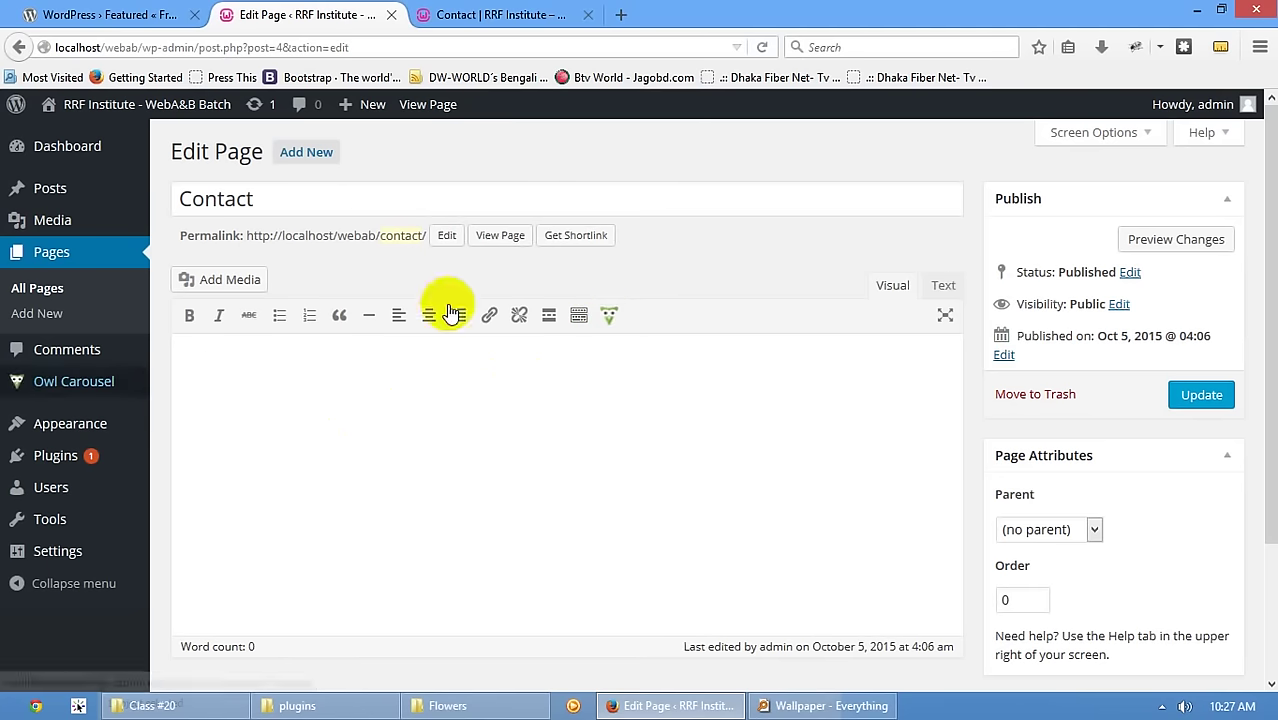
{"action": "left_click", "coordinate": [603, 320]}
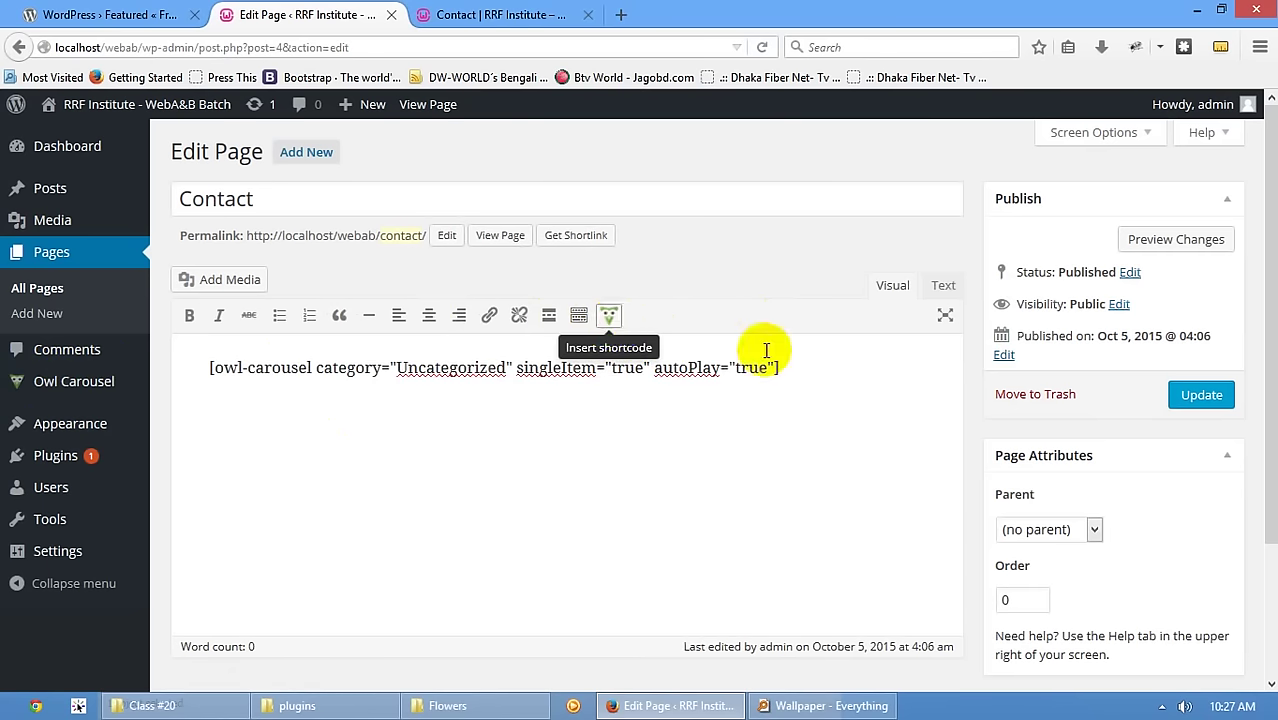
{"action": "left_click_drag", "start_coordinate": [819, 365], "coordinate": [113, 372]}
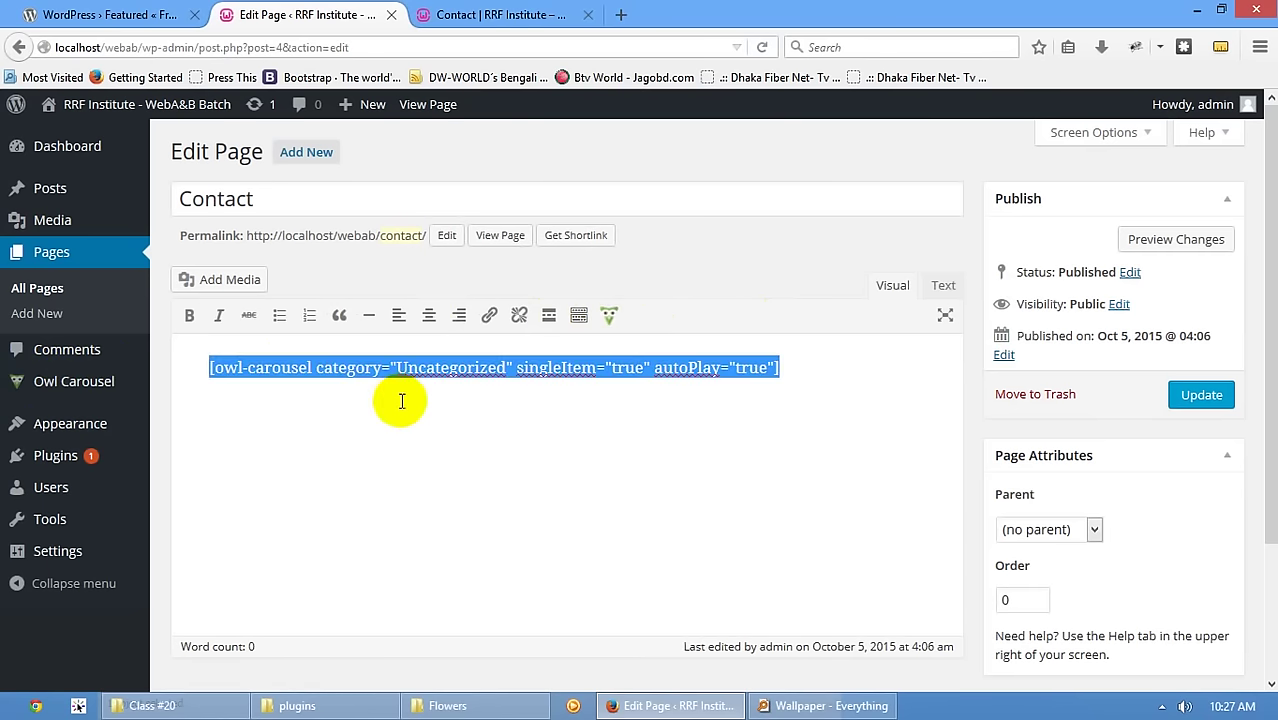
{"action": "left_click", "coordinate": [508, 385]}
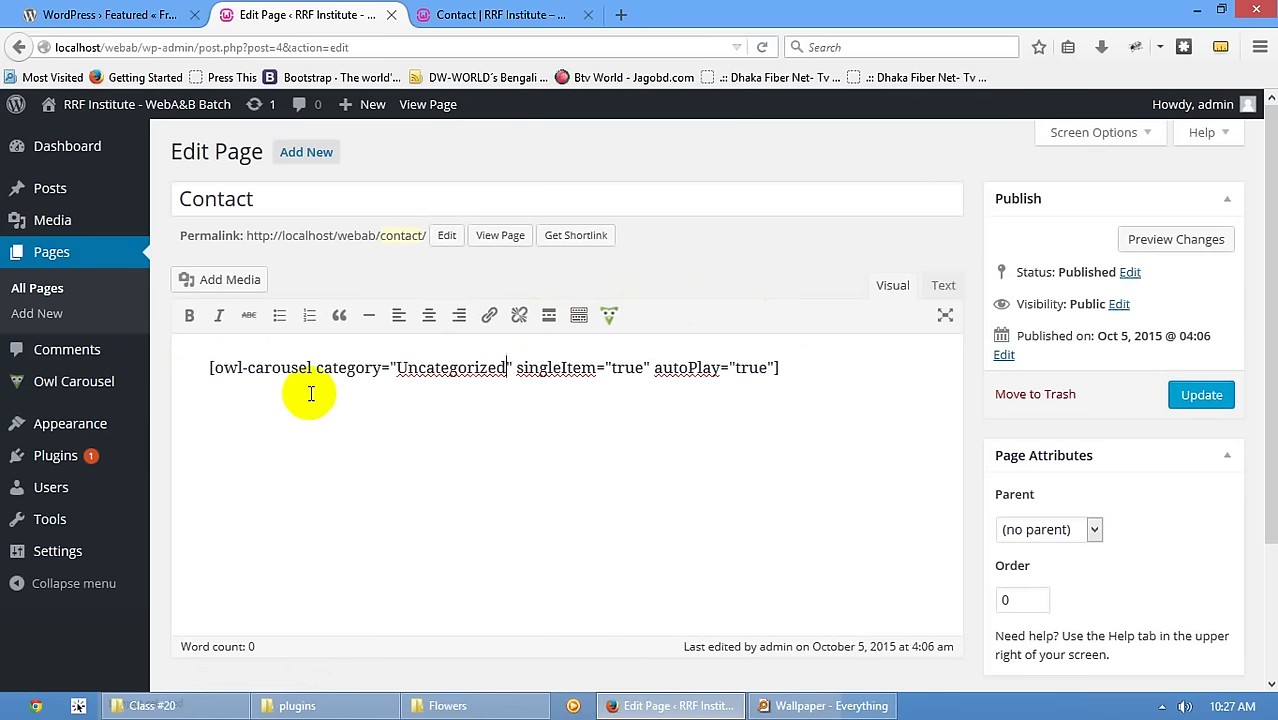
{"action": "double_click", "coordinate": [443, 370]}
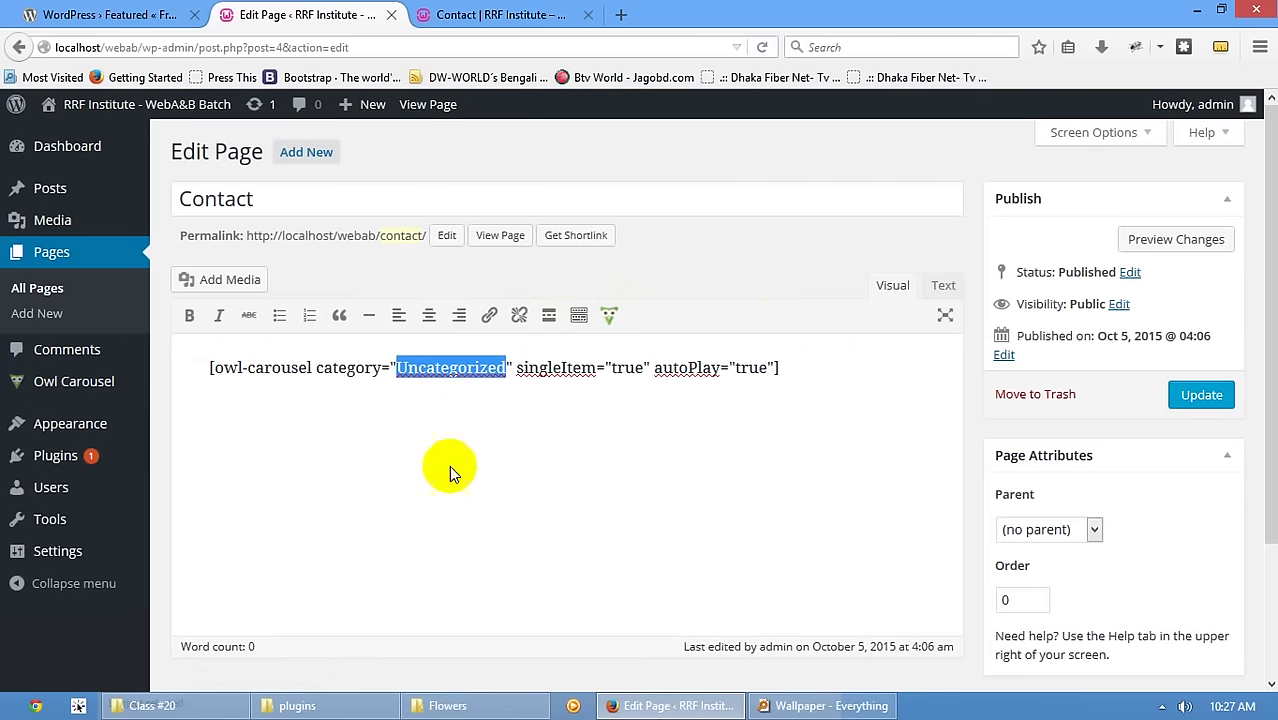
{"action": "left_click", "coordinate": [581, 368]}
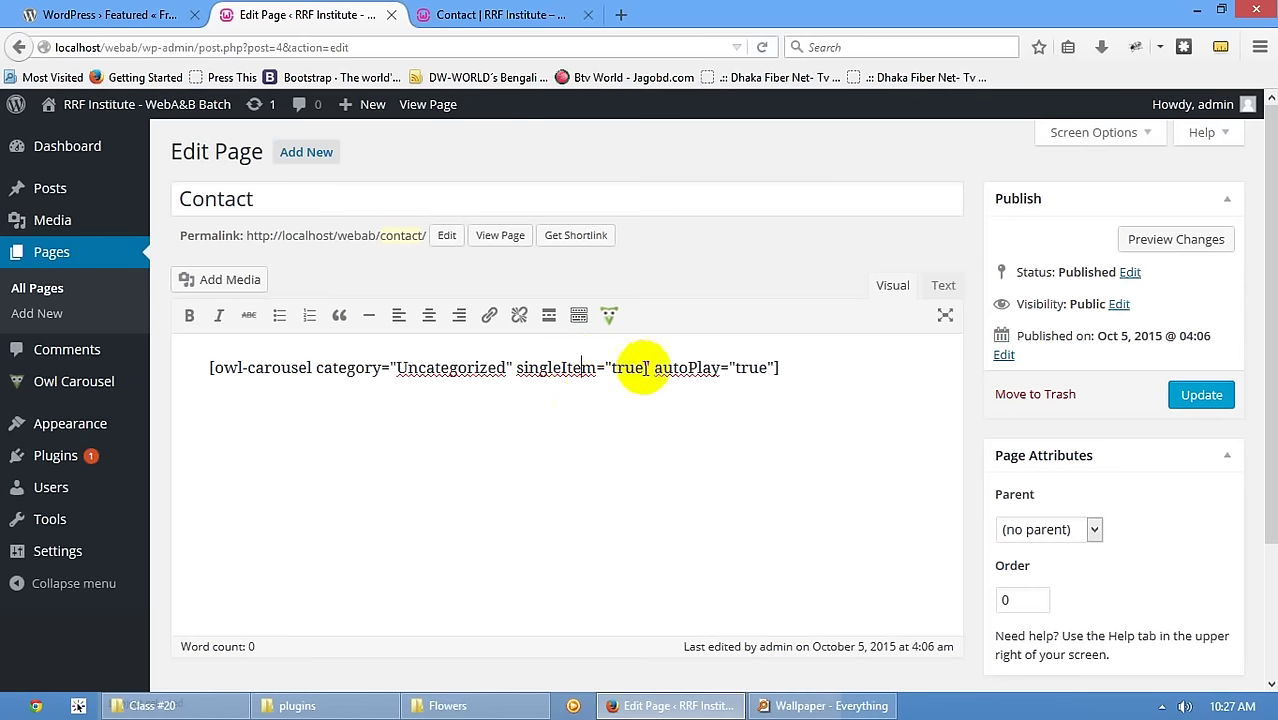
{"action": "left_click", "coordinate": [124, 392]}
- Update the Contact page and view the live Contact page
{"action": "left_click", "coordinate": [1190, 394]}
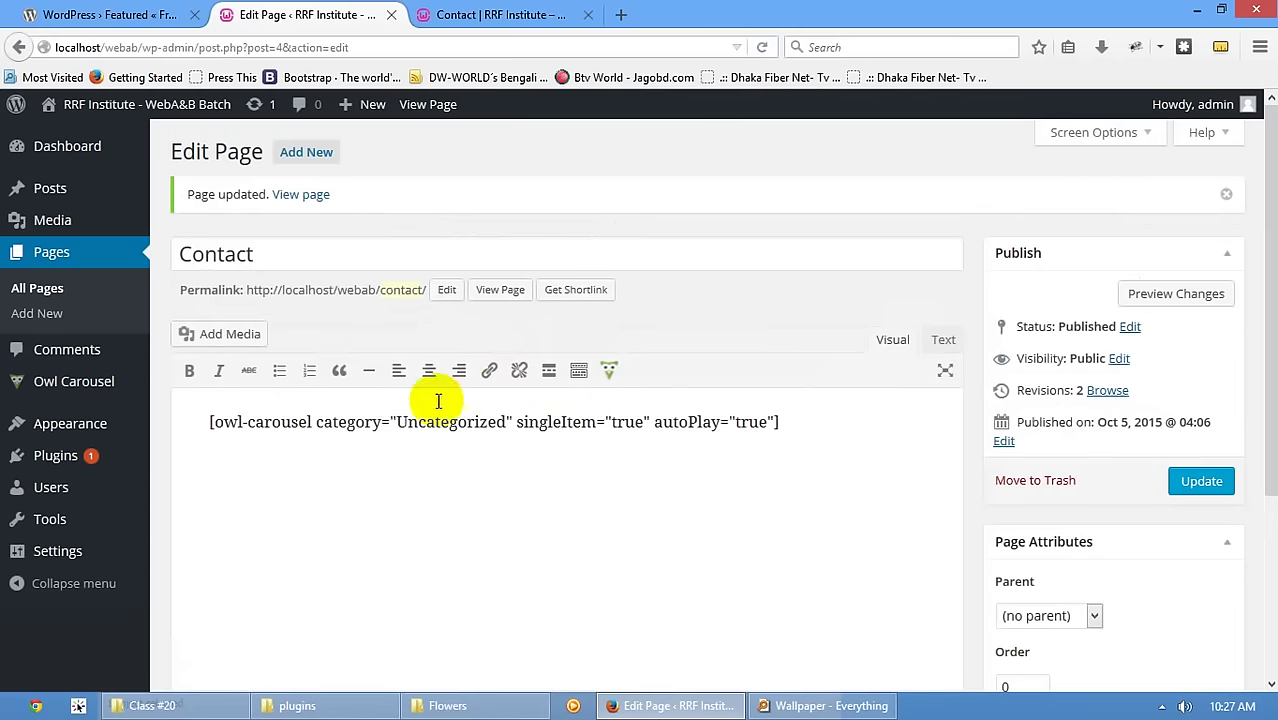
{"action": "left_click_drag", "start_coordinate": [398, 420], "coordinate": [480, 422]}
{"action": "left_click", "coordinate": [465, 25]}
{"action": "scroll", "coordinate": [130, 165], "scroll_direction": "up", "scroll_amount": 3}
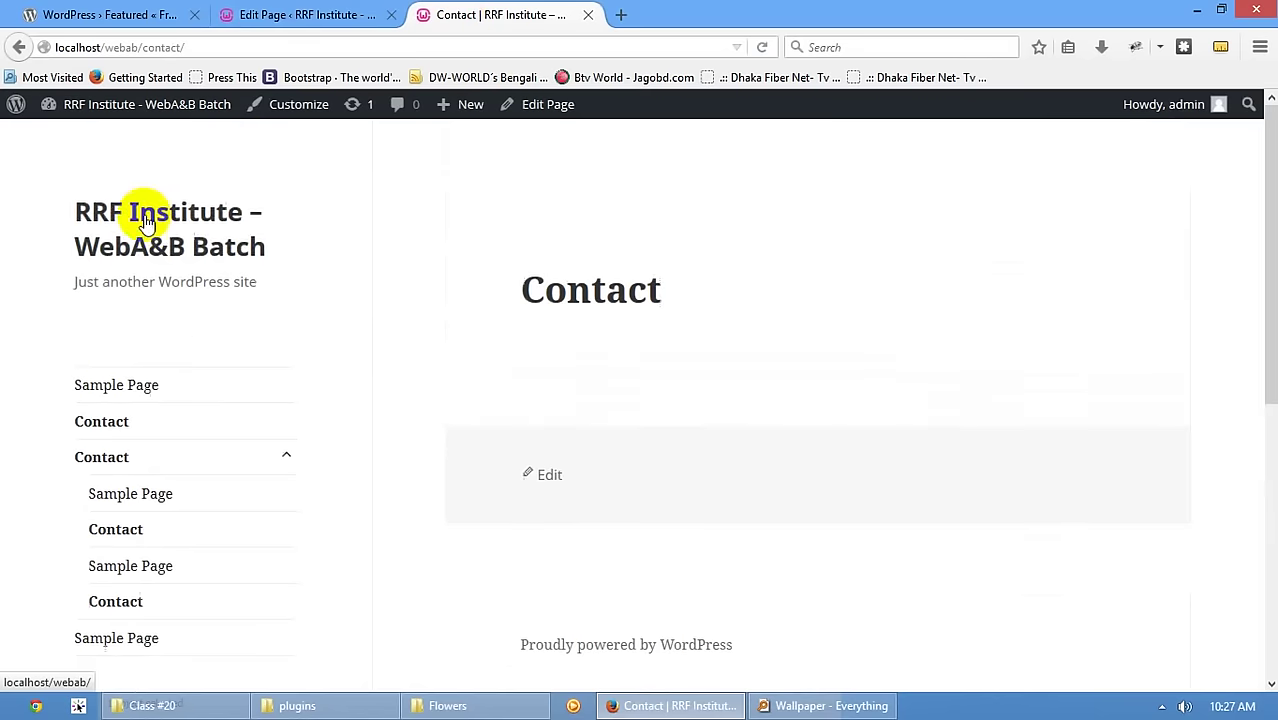
- Delete category="Uncategorized" from the Contact page shortcode and update the page
{"action": "left_click", "coordinate": [137, 211]}
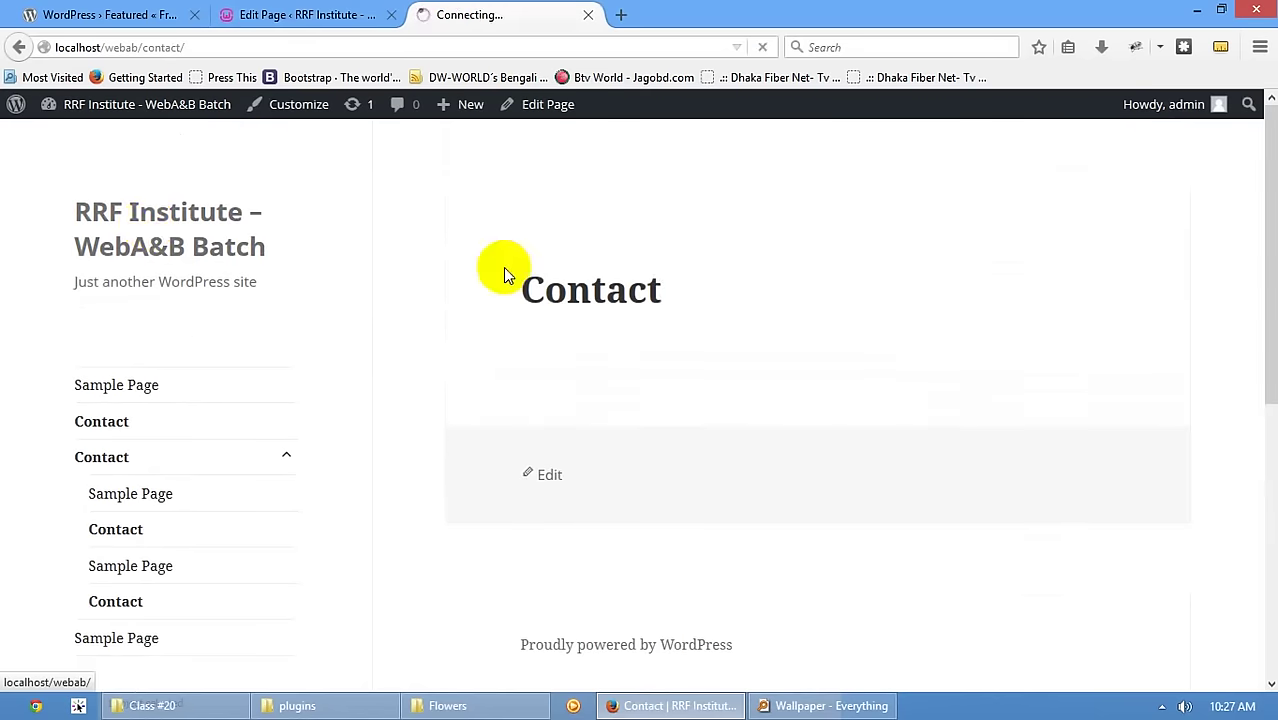
{"action": "left_click", "coordinate": [100, 423]}
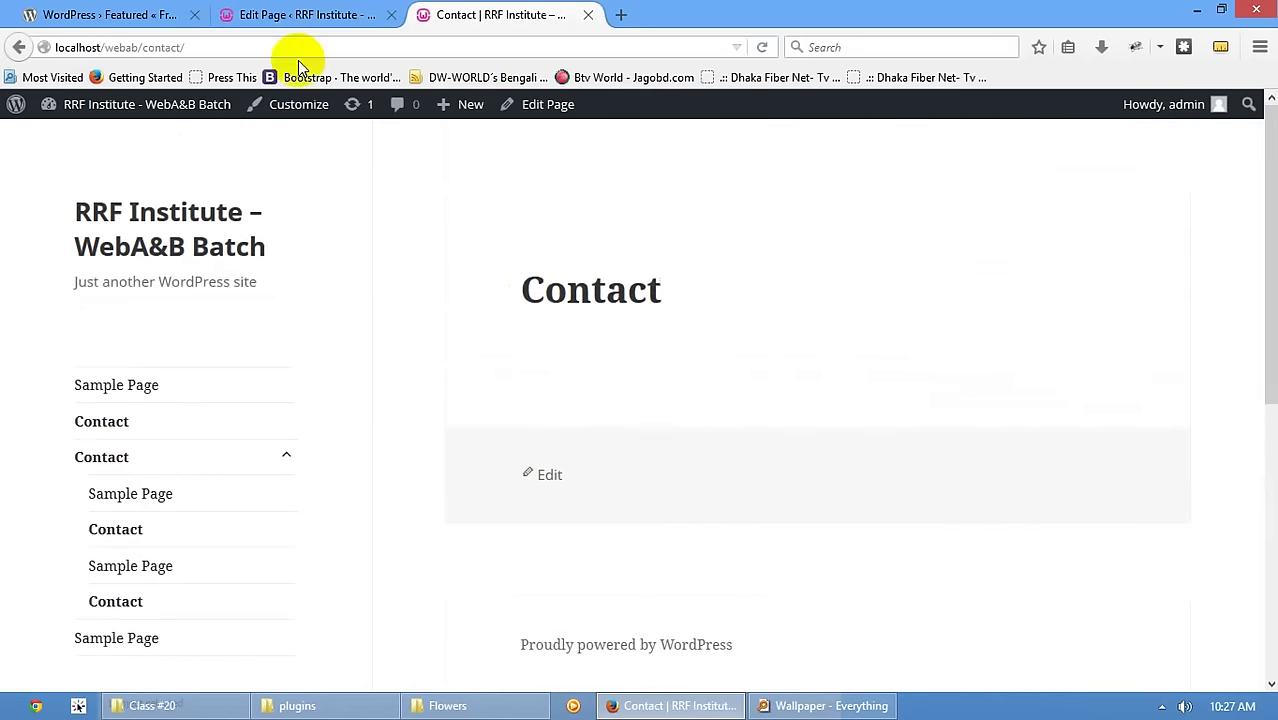
{"action": "left_click", "coordinate": [302, 16]}
{"action": "mouse_move", "coordinate": [99, 392]}
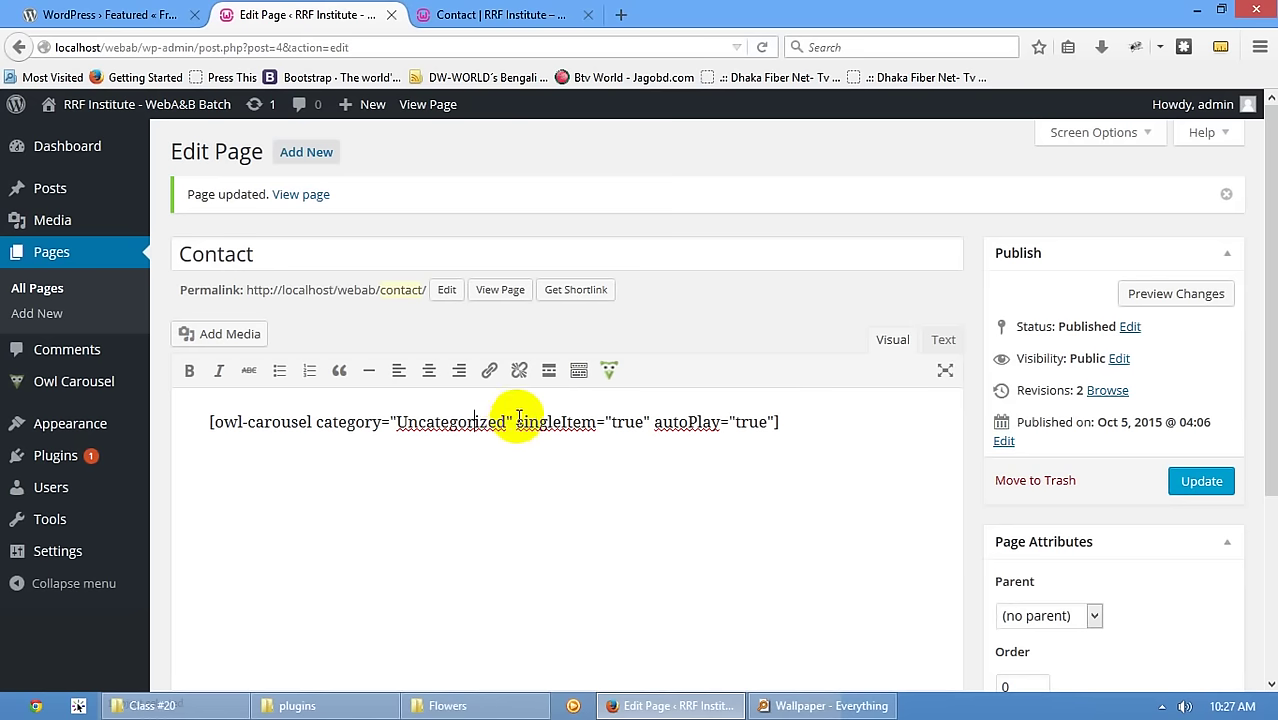
{"action": "left_click_drag", "start_coordinate": [514, 422], "coordinate": [325, 425]}
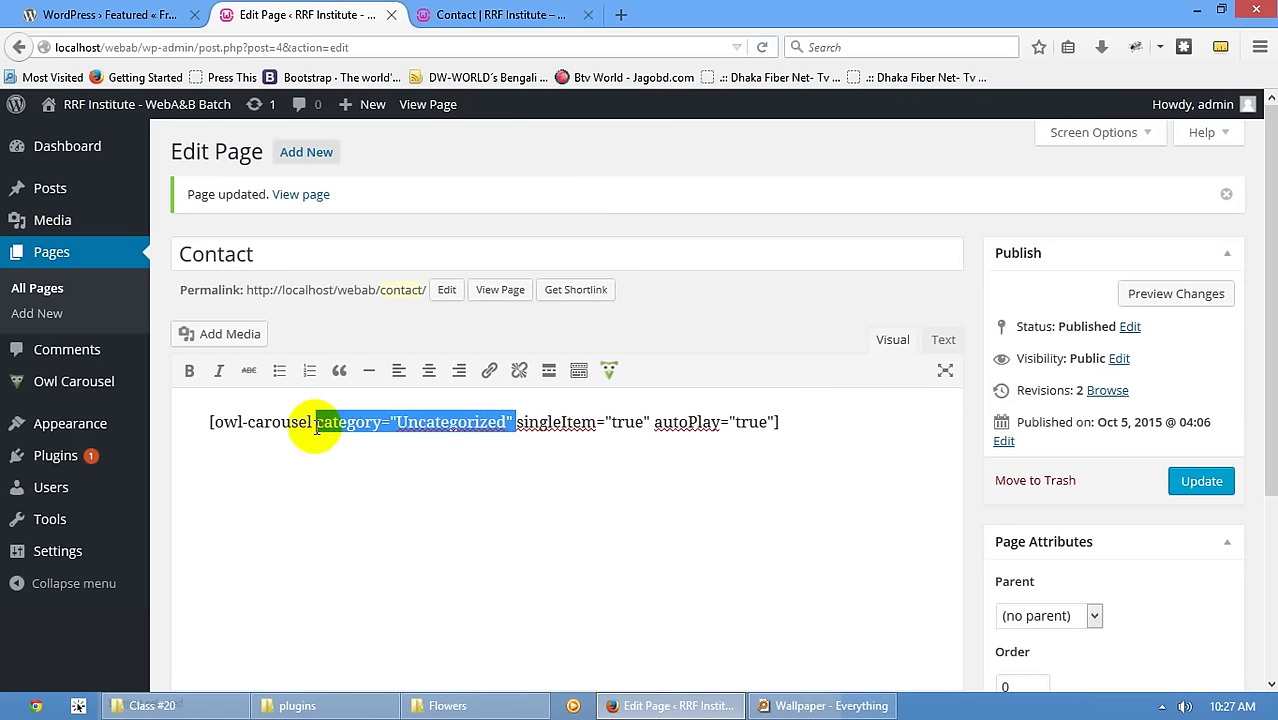
{"action": "key", "text": "BackSpace"}
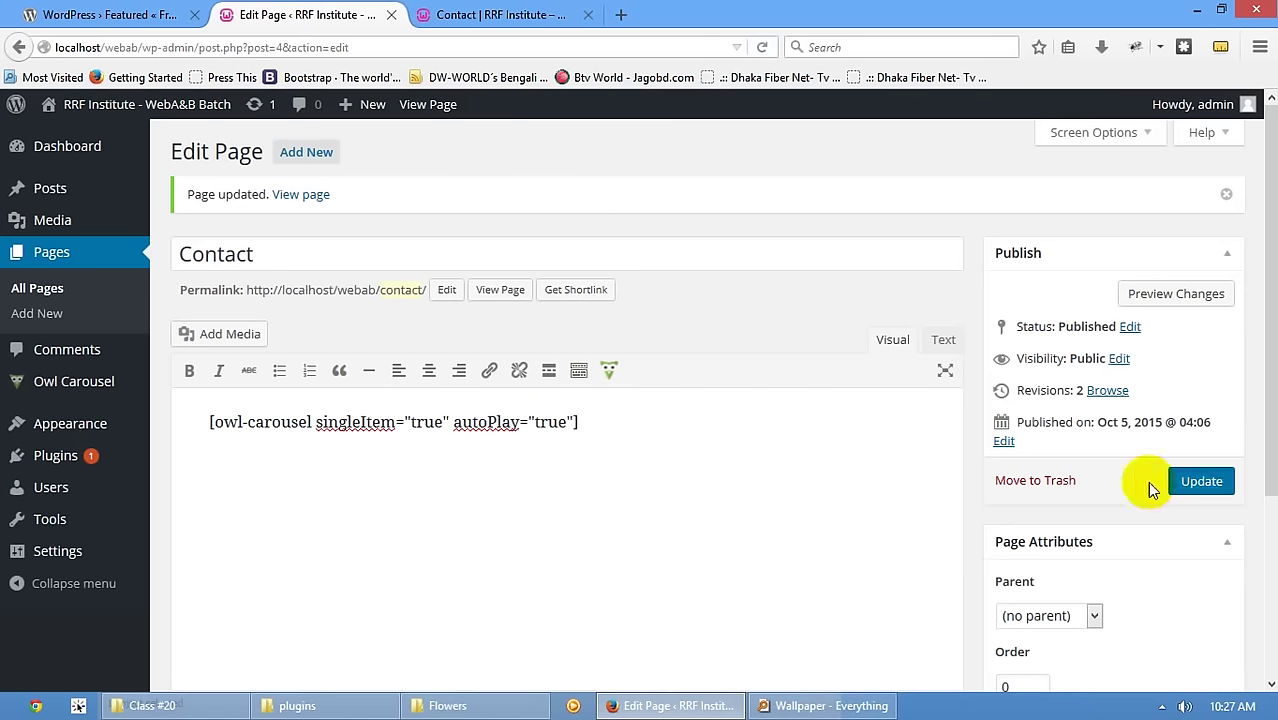
{"action": "left_click", "coordinate": [1195, 481]}
- Reopen the live Contact page from the site menu to recheck it
{"action": "left_click", "coordinate": [490, 15]}
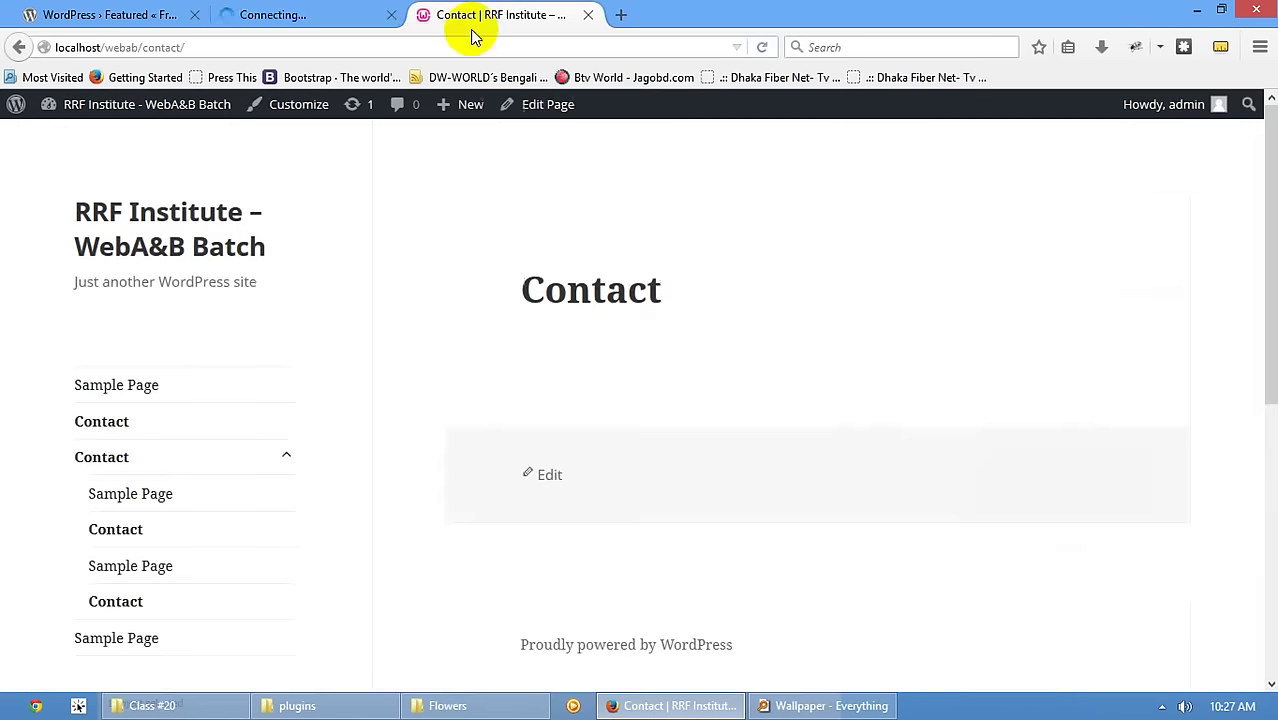
{"action": "left_click", "coordinate": [178, 222]}
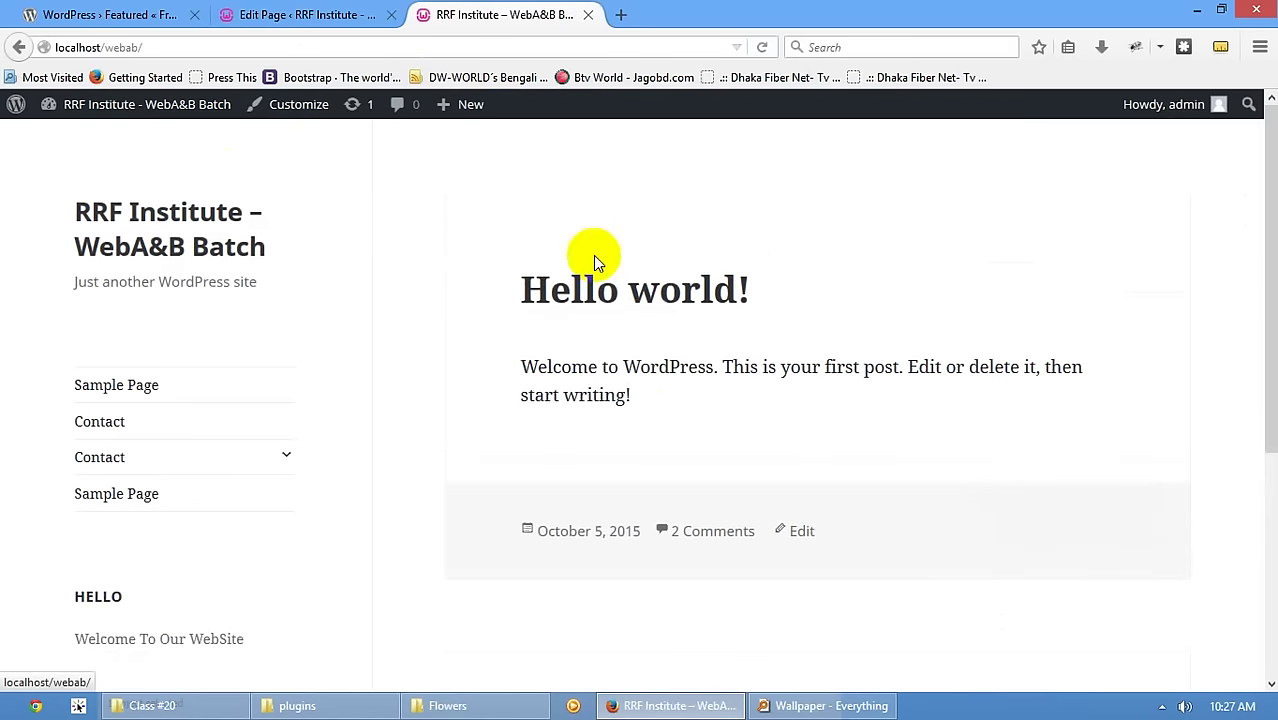
{"action": "left_click", "coordinate": [80, 430]}
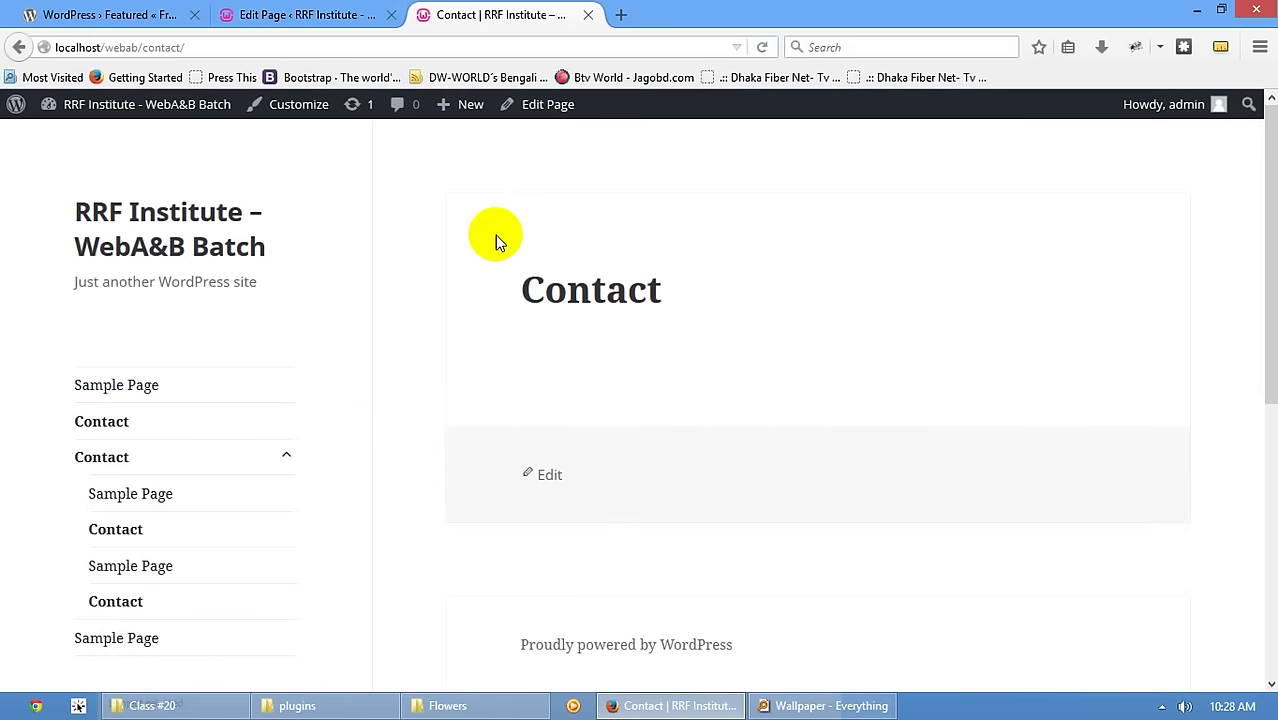
- Paste the category attribute back, set it to category="contact", and update the page
{"action": "left_click", "coordinate": [330, 14]}
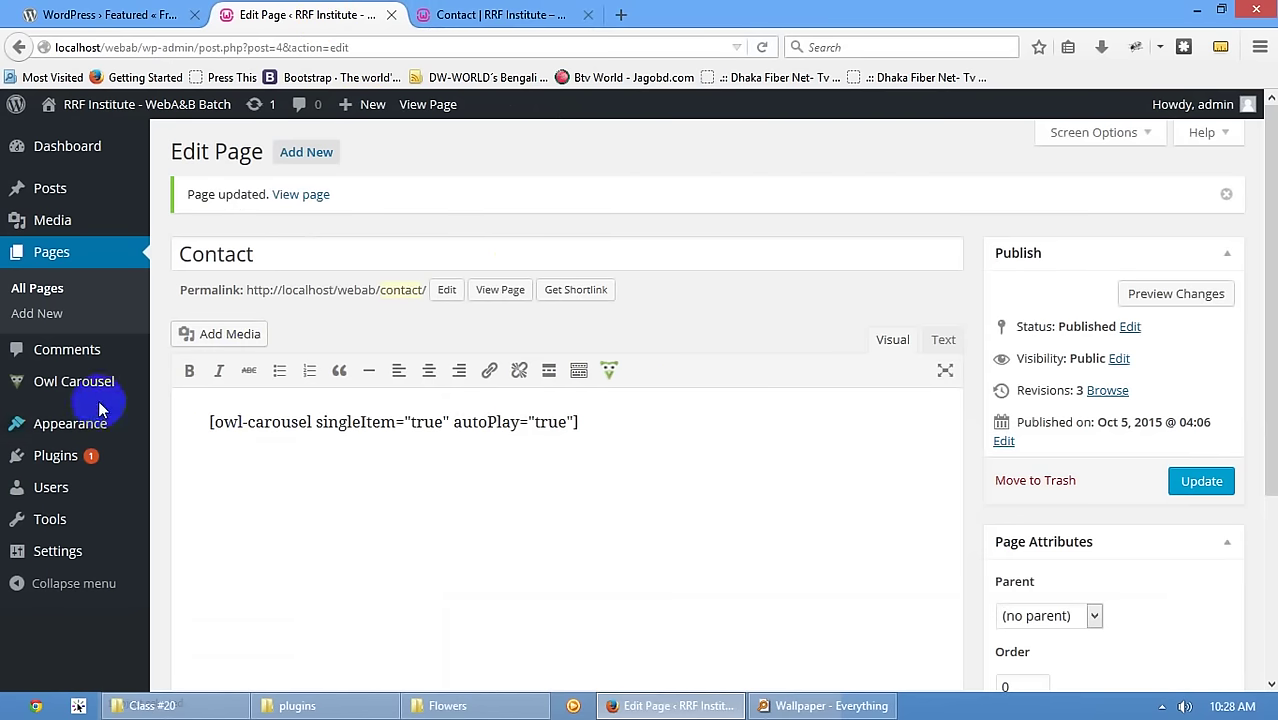
{"action": "left_click", "coordinate": [313, 422]}
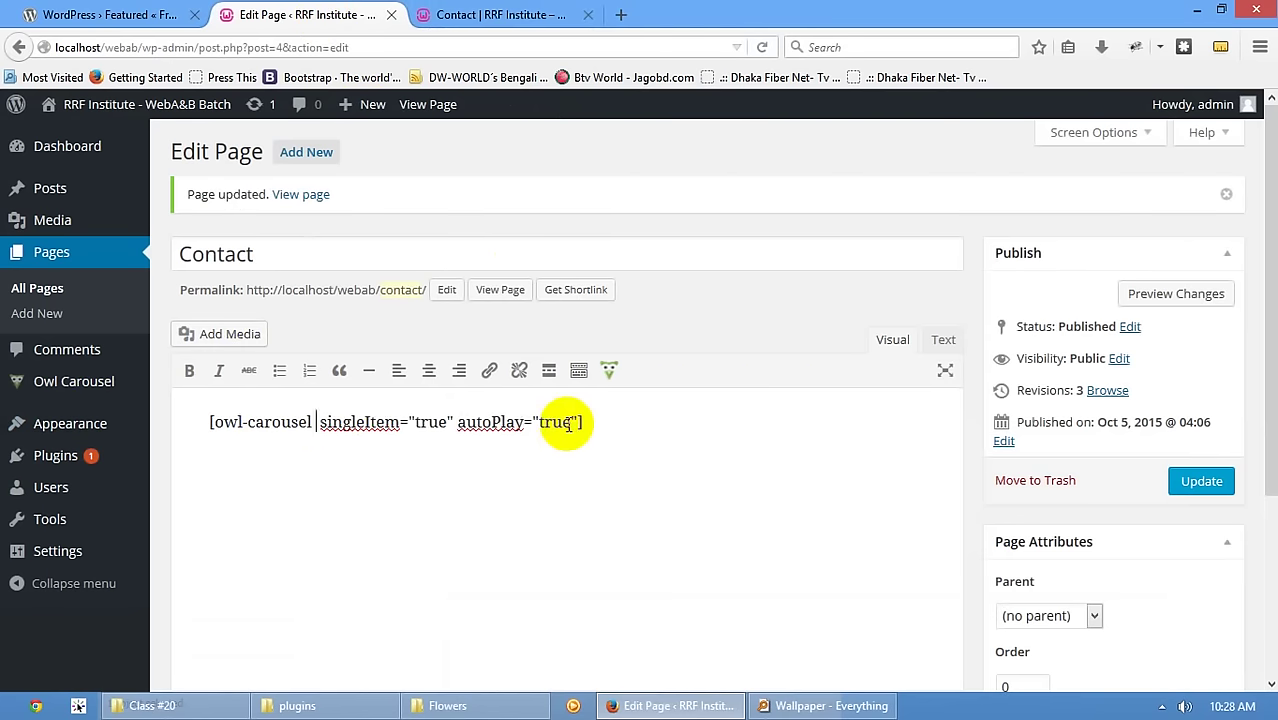
{"action": "type", "text": "category=\"Uncategorized\""}
{"action": "key", "text": "BackSpace"}
{"action": "key", "text": "BackSpace"}
{"action": "key", "text": "BackSpace"}
{"action": "key", "text": "BackSpace"}
{"action": "key", "text": "BackSpace"}
{"action": "key", "text": "BackSpace"}
{"action": "key", "text": "BackSpace"}
{"action": "key", "text": "BackSpace"}
{"action": "key", "text": "BackSpace"}
{"action": "key", "text": "BackSpace"}
{"action": "key", "text": "BackSpace"}
{"action": "key", "text": "BackSpace"}
{"action": "key", "text": "BackSpace"}
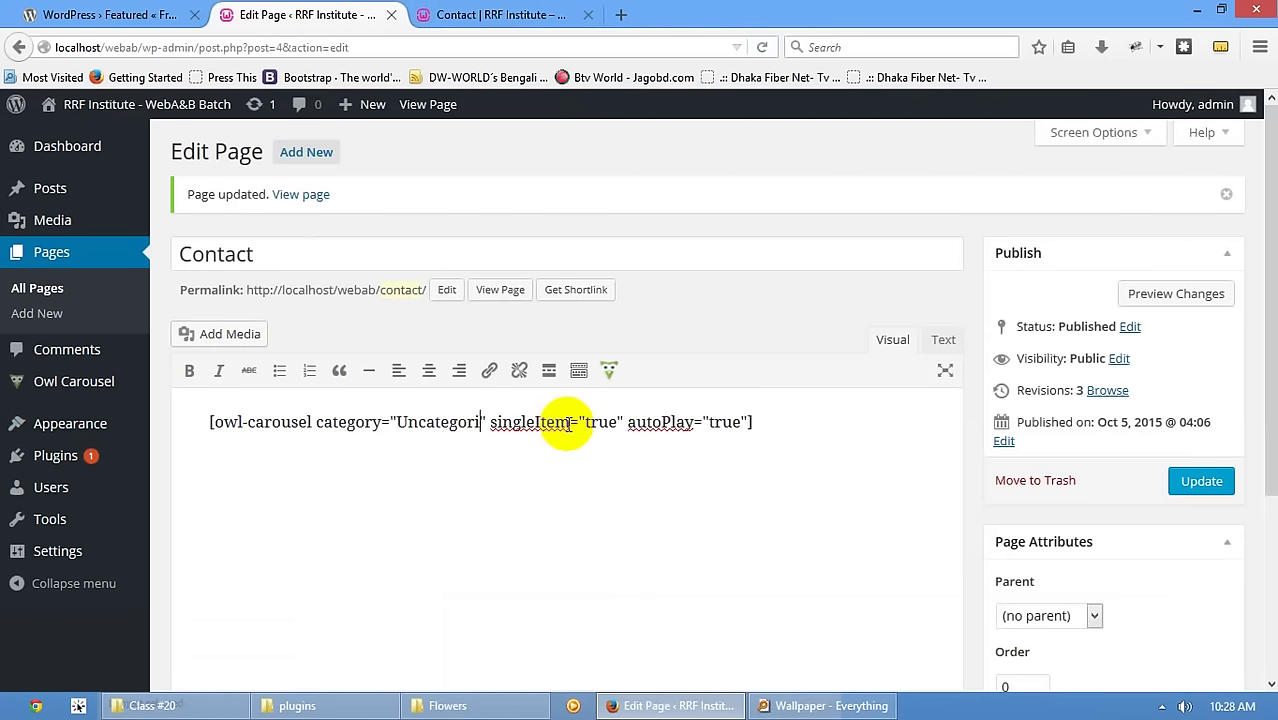
{"action": "type", "text": "cantact"}
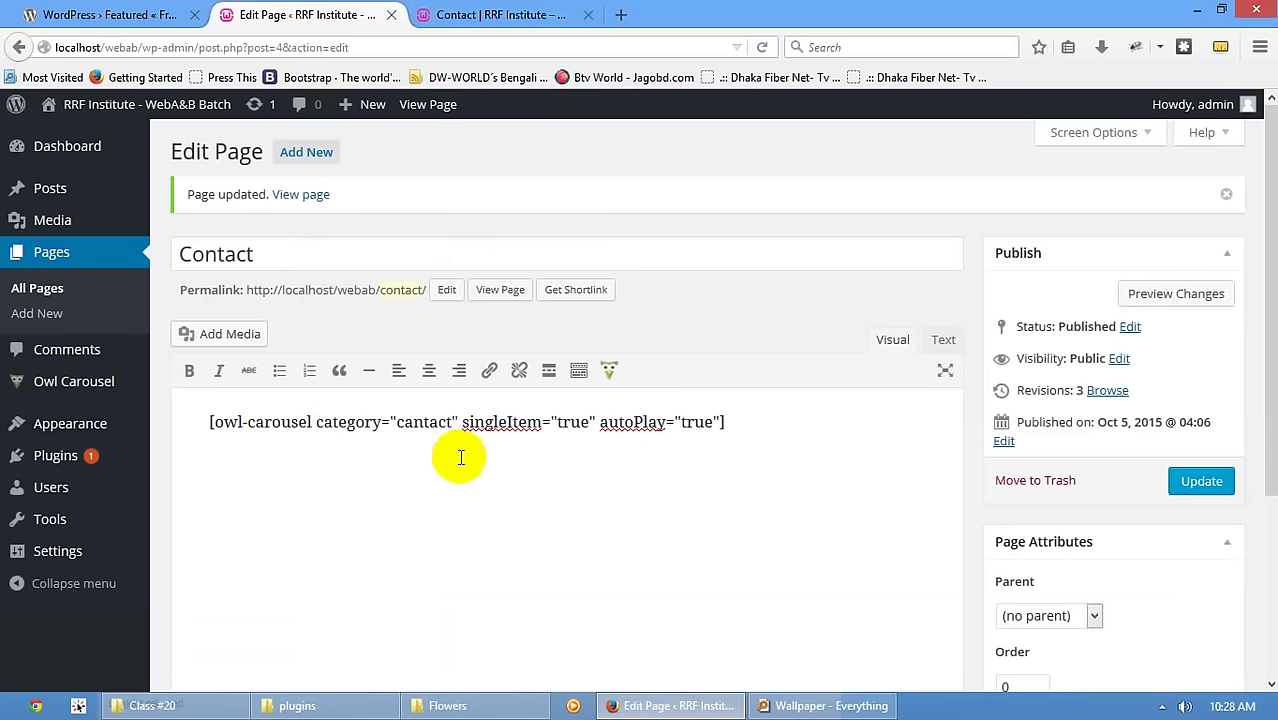
{"action": "left_click", "coordinate": [413, 422]}
{"action": "key", "text": "BackSpace"}
{"action": "type", "text": "o"}
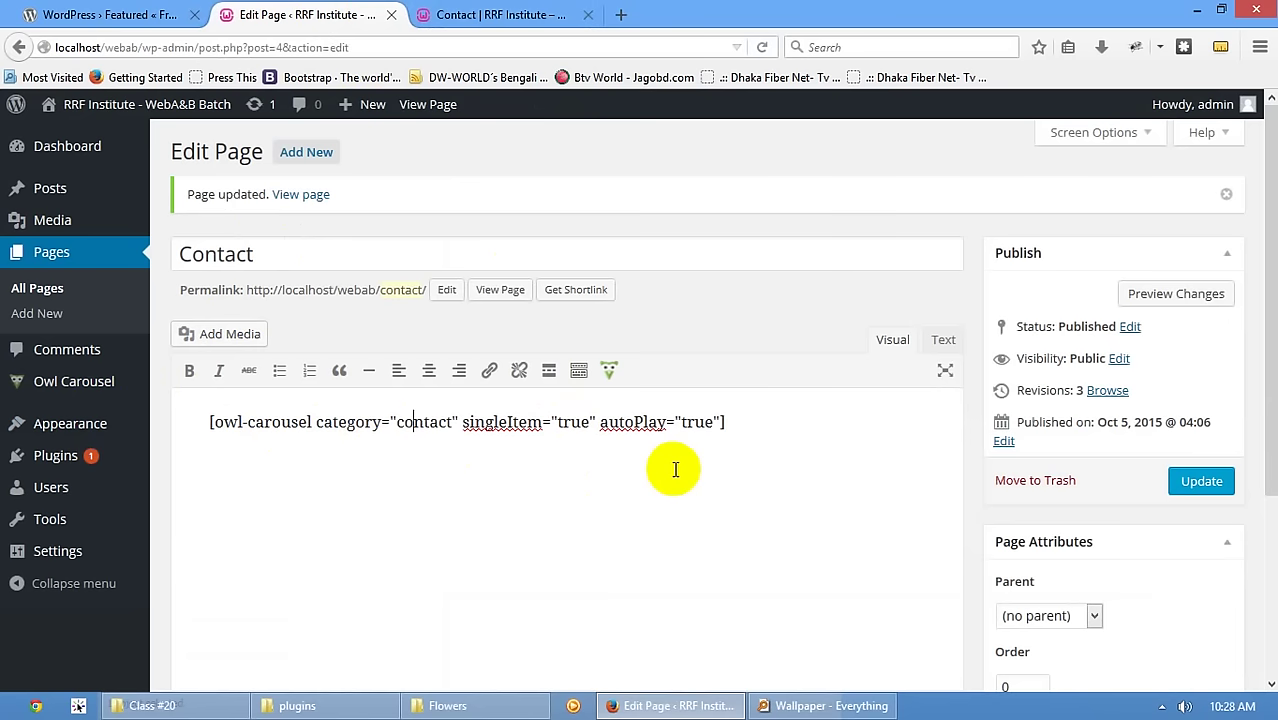
{"action": "double_click", "coordinate": [430, 423]}
{"action": "key", "text": "ctrl+c"}
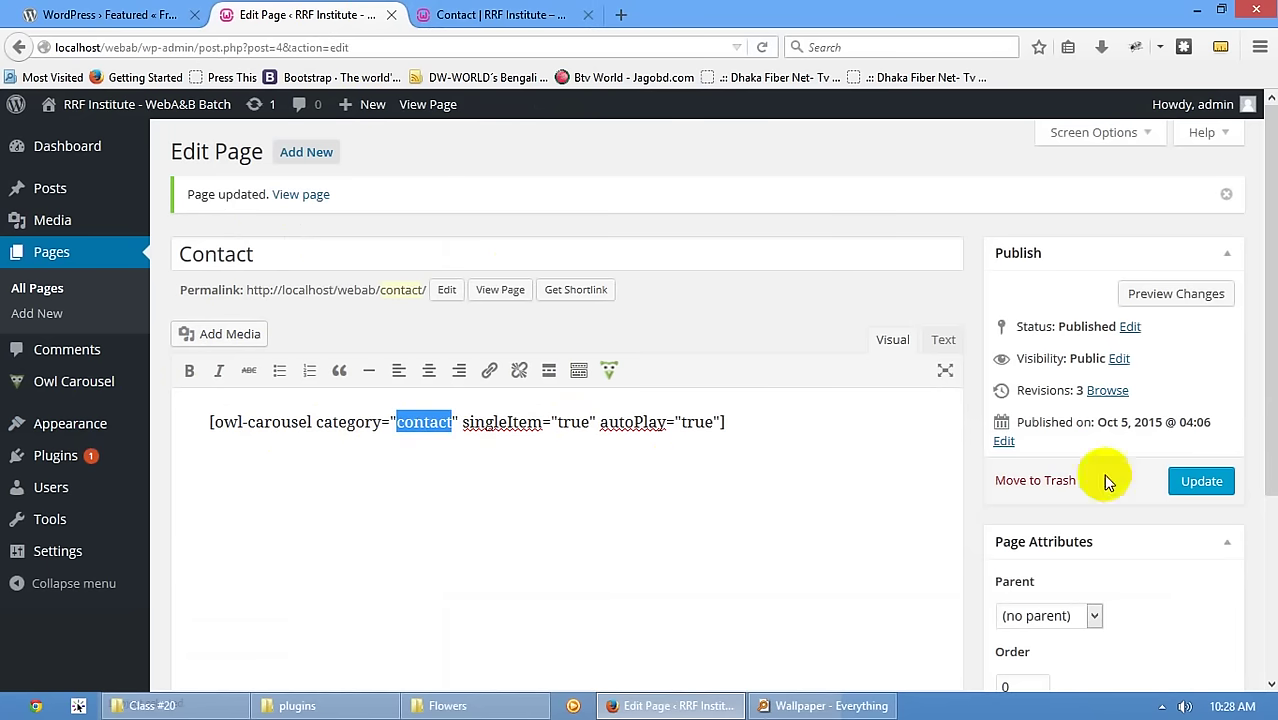
{"action": "left_click", "coordinate": [1208, 481]}
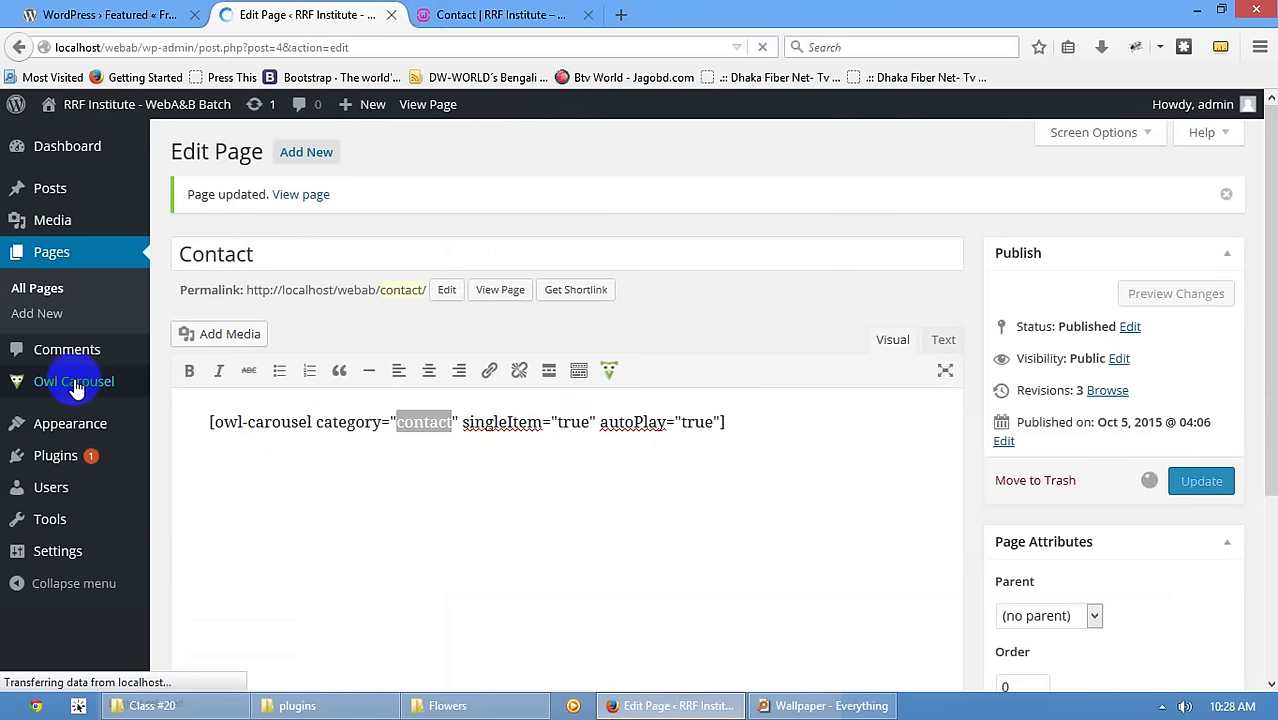
{"action": "left_click", "coordinate": [44, 397]}
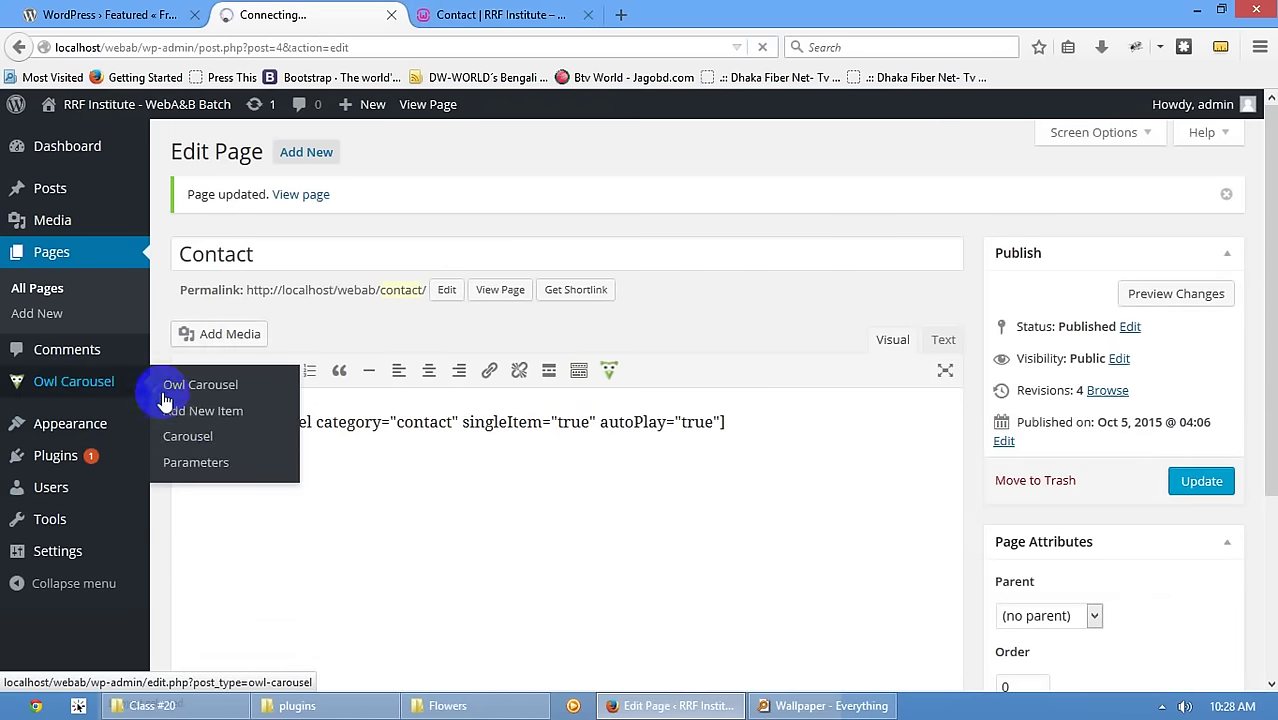
- Create a new Owl Carousel category named 'contact'
{"action": "left_click", "coordinate": [48, 403]}
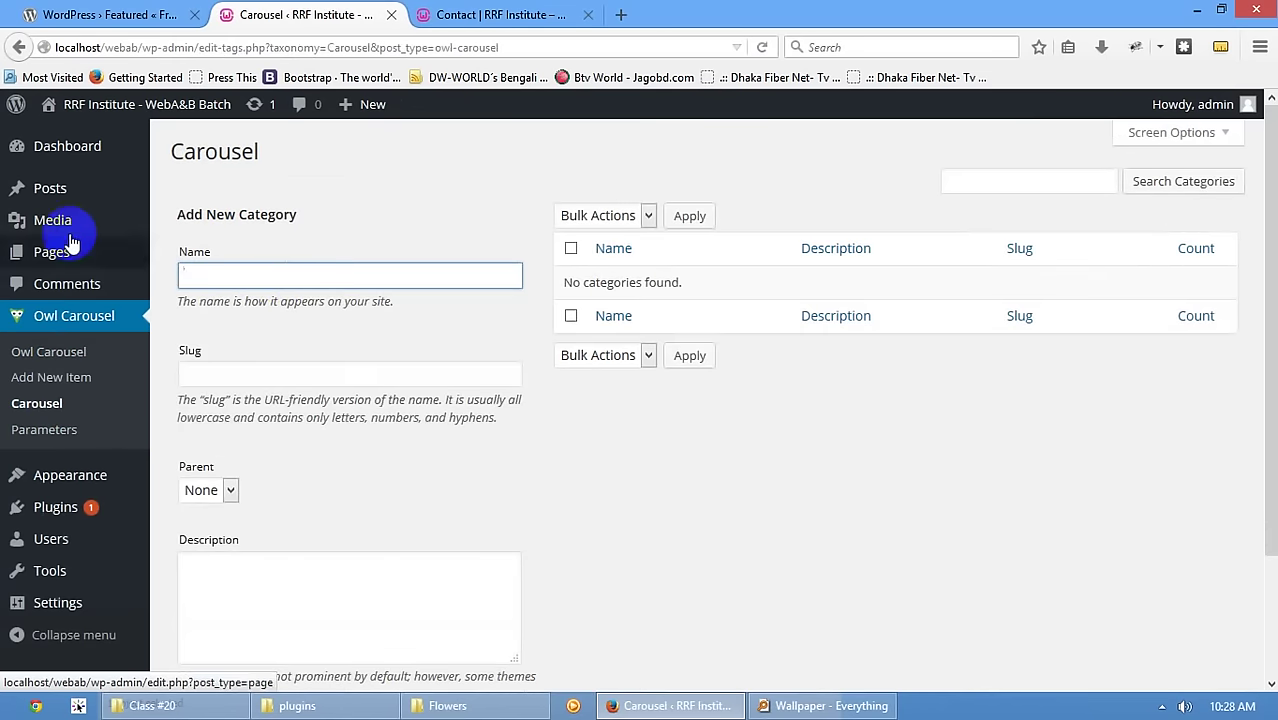
{"action": "mouse_move", "coordinate": [60, 200]}
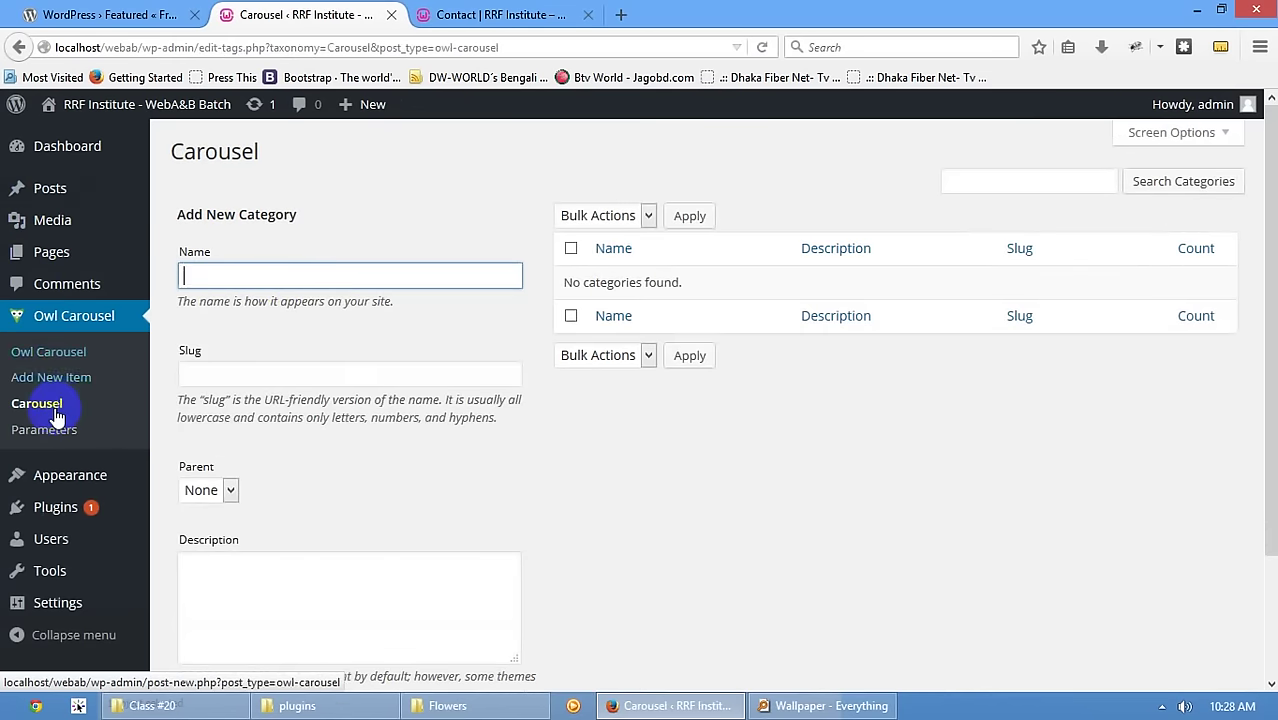
{"action": "left_click", "coordinate": [451, 271]}
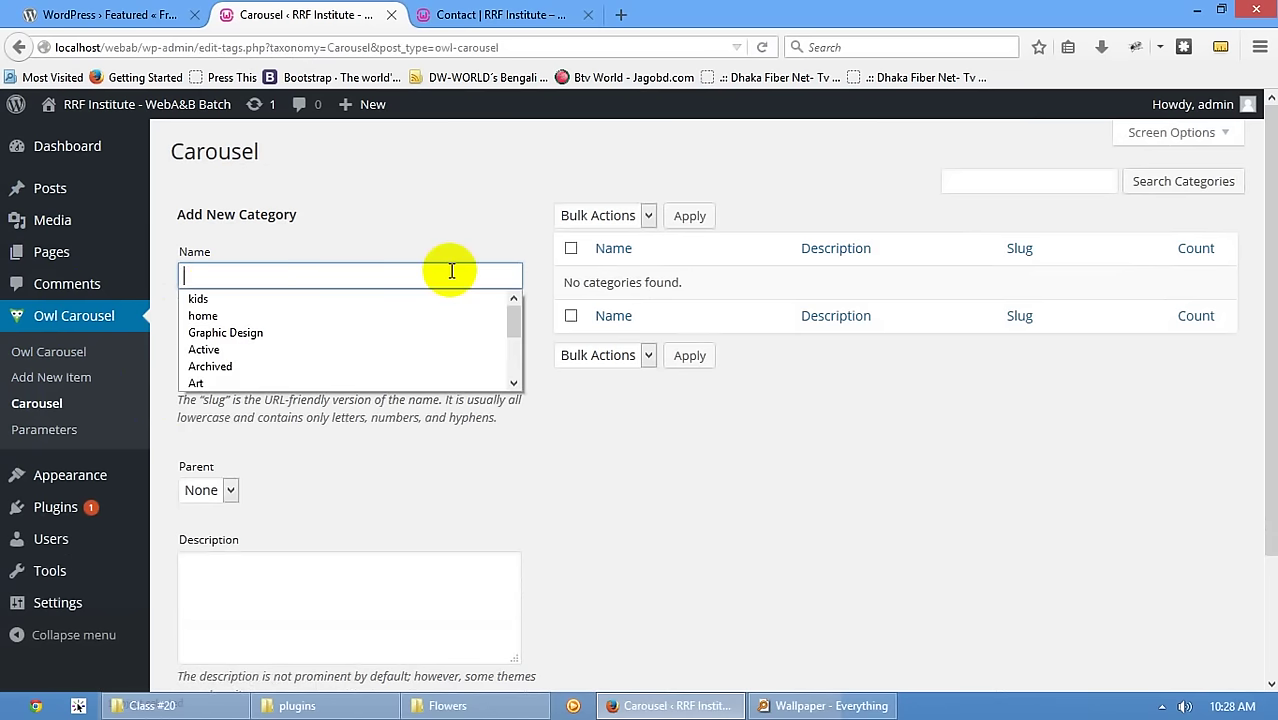
{"action": "key", "text": "ctrl+v"}
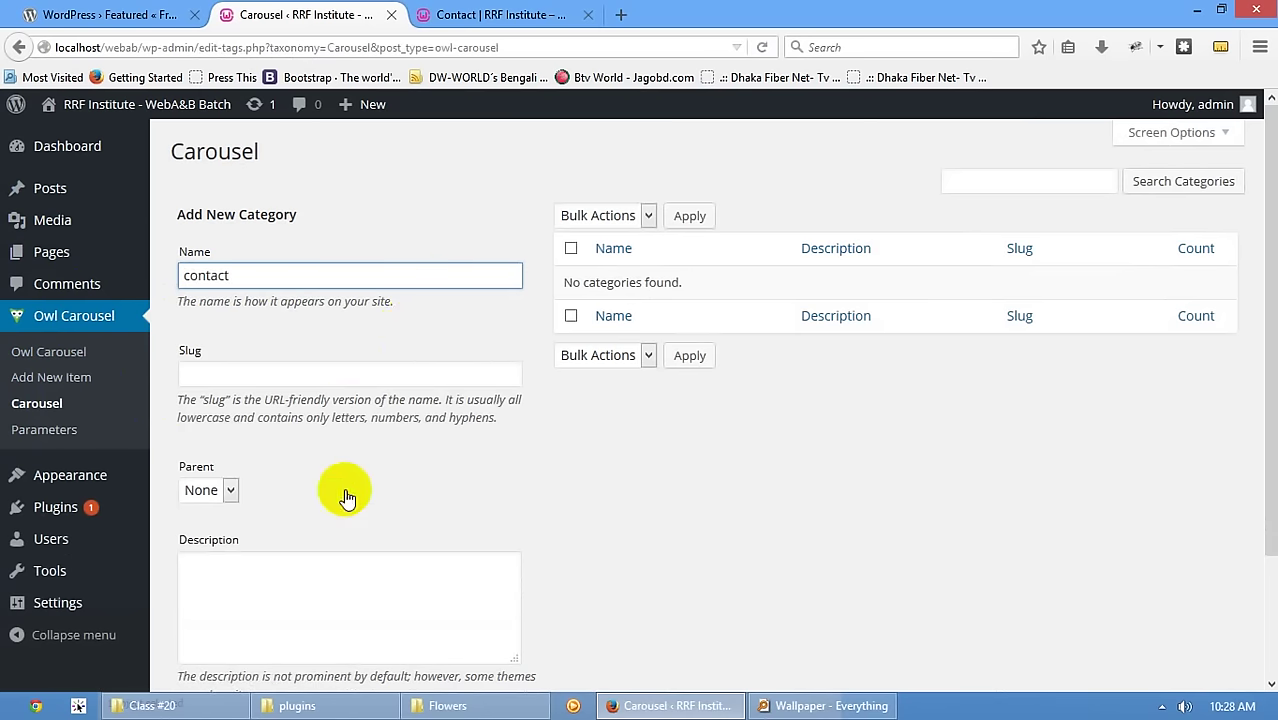
{"action": "scroll", "coordinate": [428, 505], "scroll_direction": "down", "scroll_amount": 3}
{"action": "left_click", "coordinate": [253, 596]}
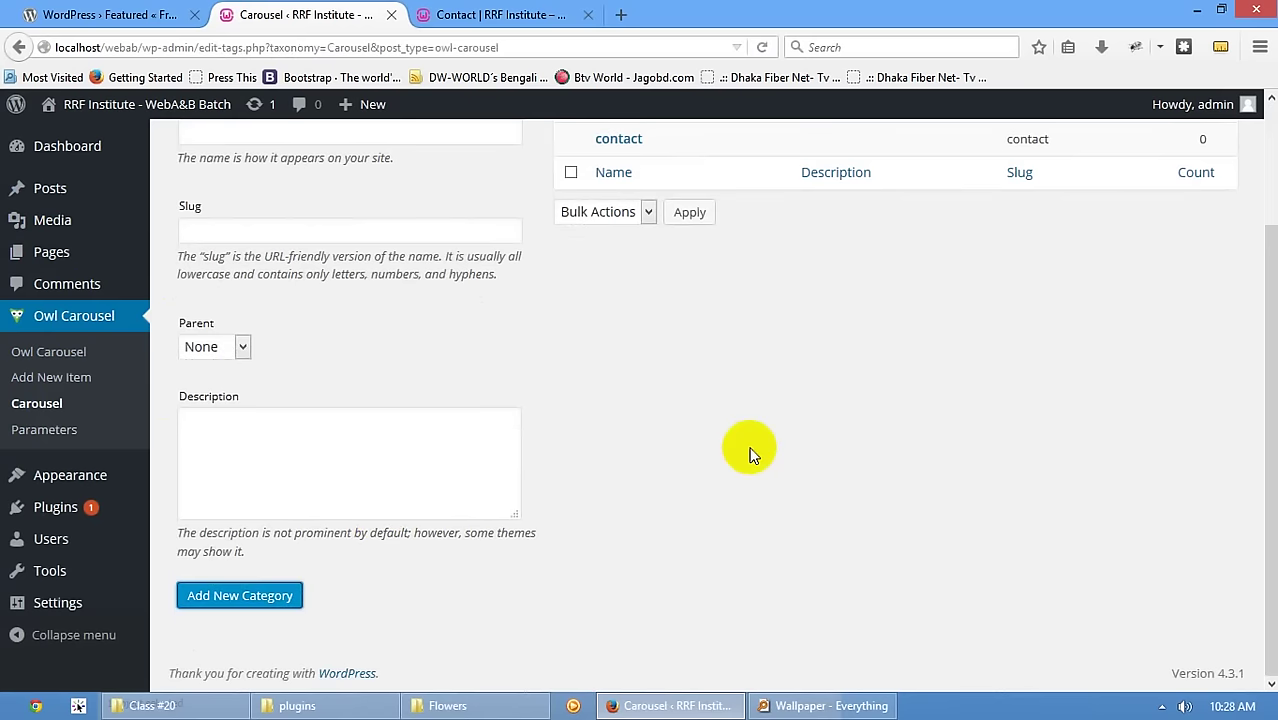
{"action": "scroll", "coordinate": [747, 448], "scroll_direction": "up", "scroll_amount": 3}
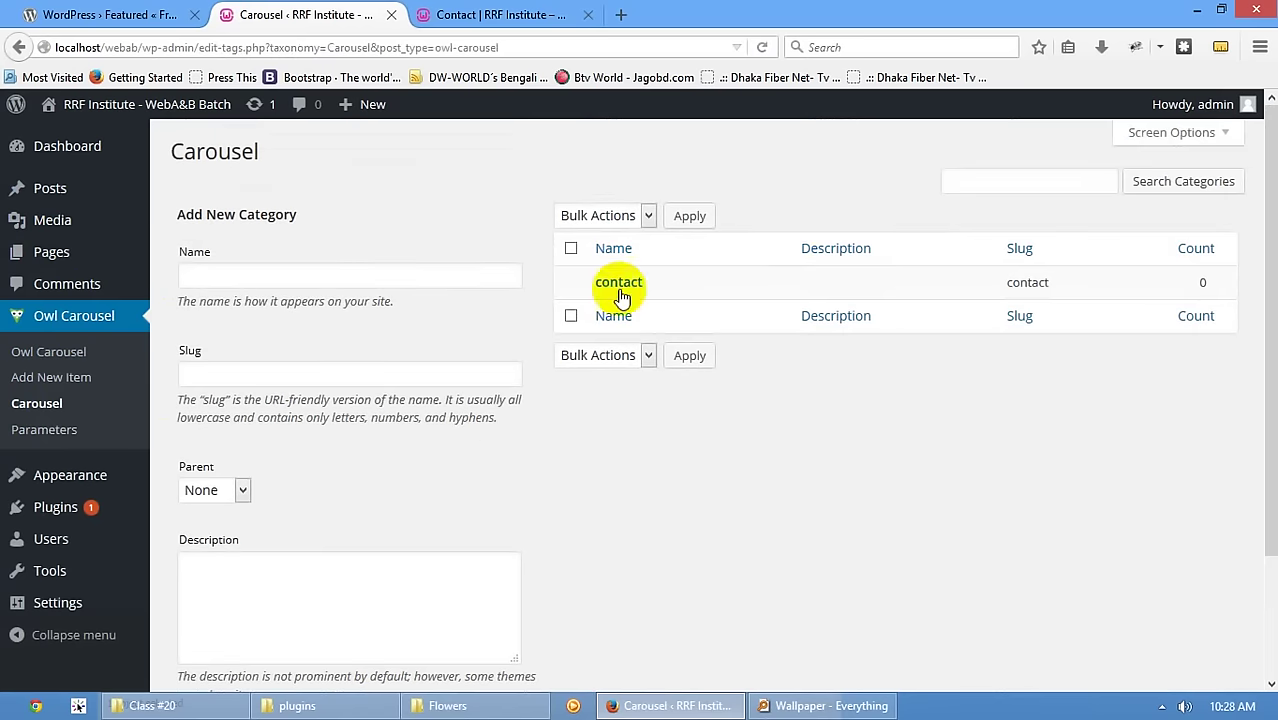
- Quick-edit RRF, Hi and Hello to tick the contact category for each
{"action": "left_click", "coordinate": [45, 316]}
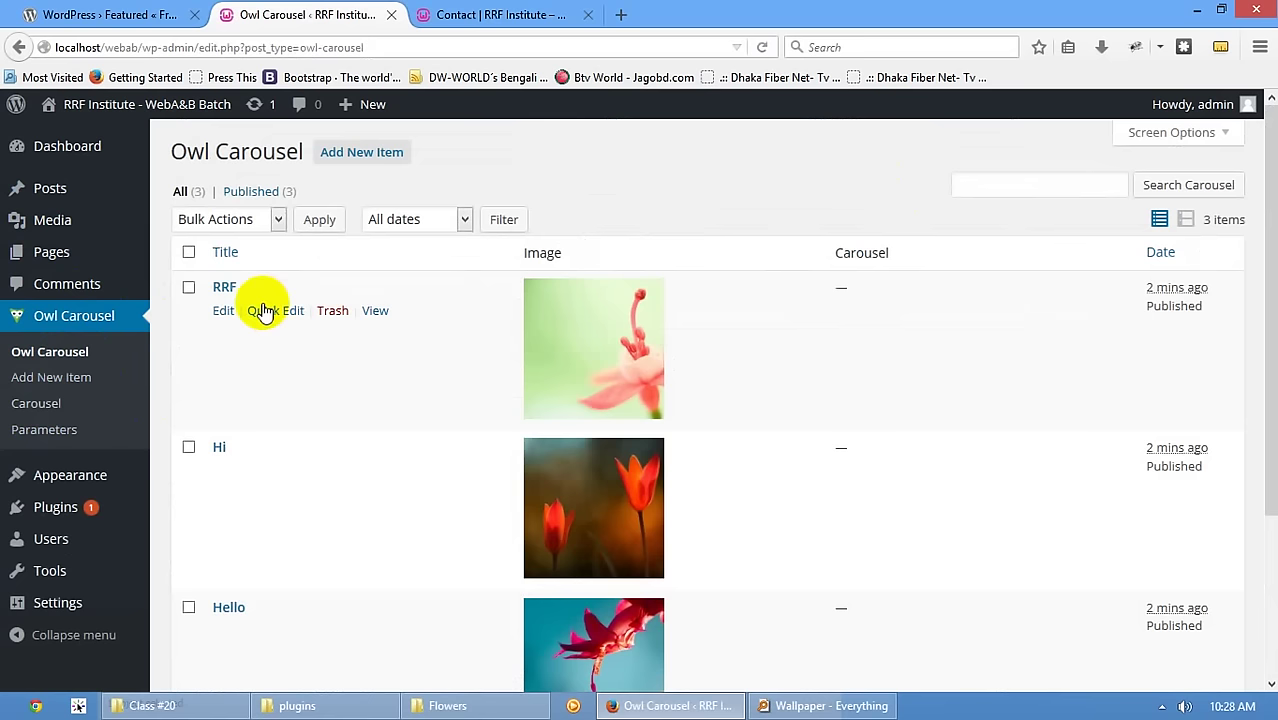
{"action": "left_click", "coordinate": [298, 311]}
{"action": "left_click", "coordinate": [620, 319]}
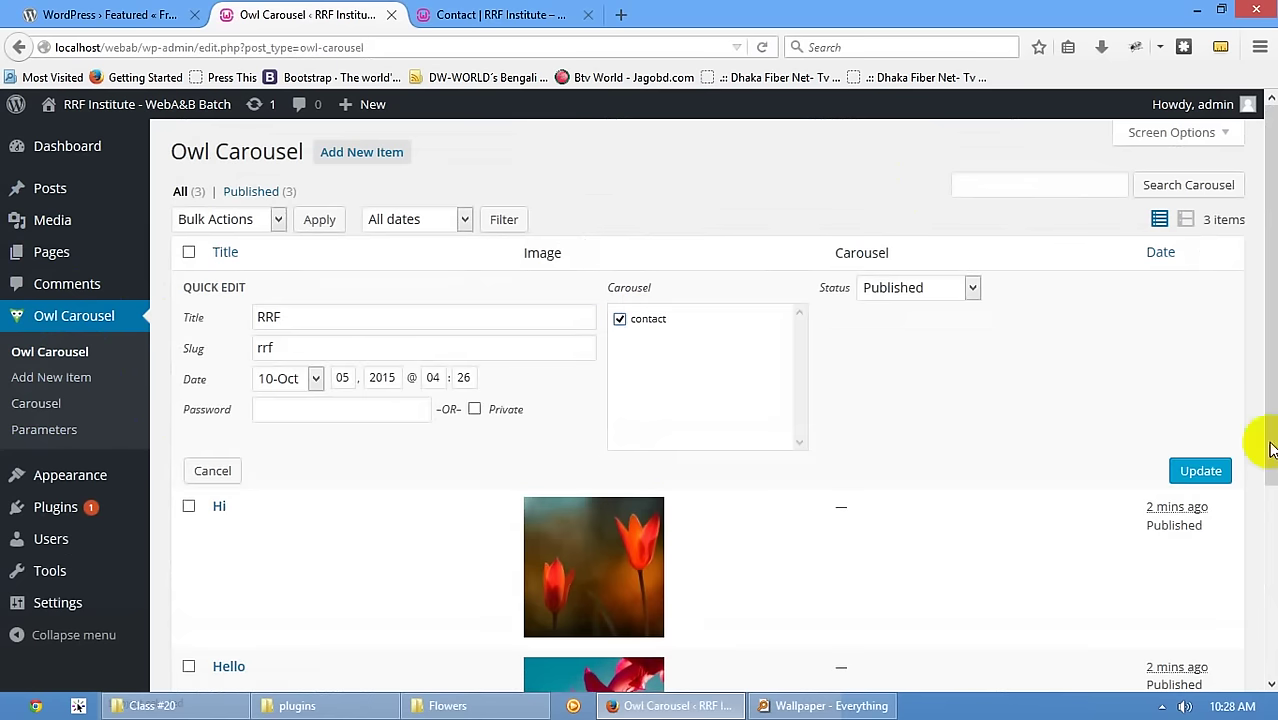
{"action": "left_click", "coordinate": [1205, 468]}
{"action": "left_click", "coordinate": [276, 468]}
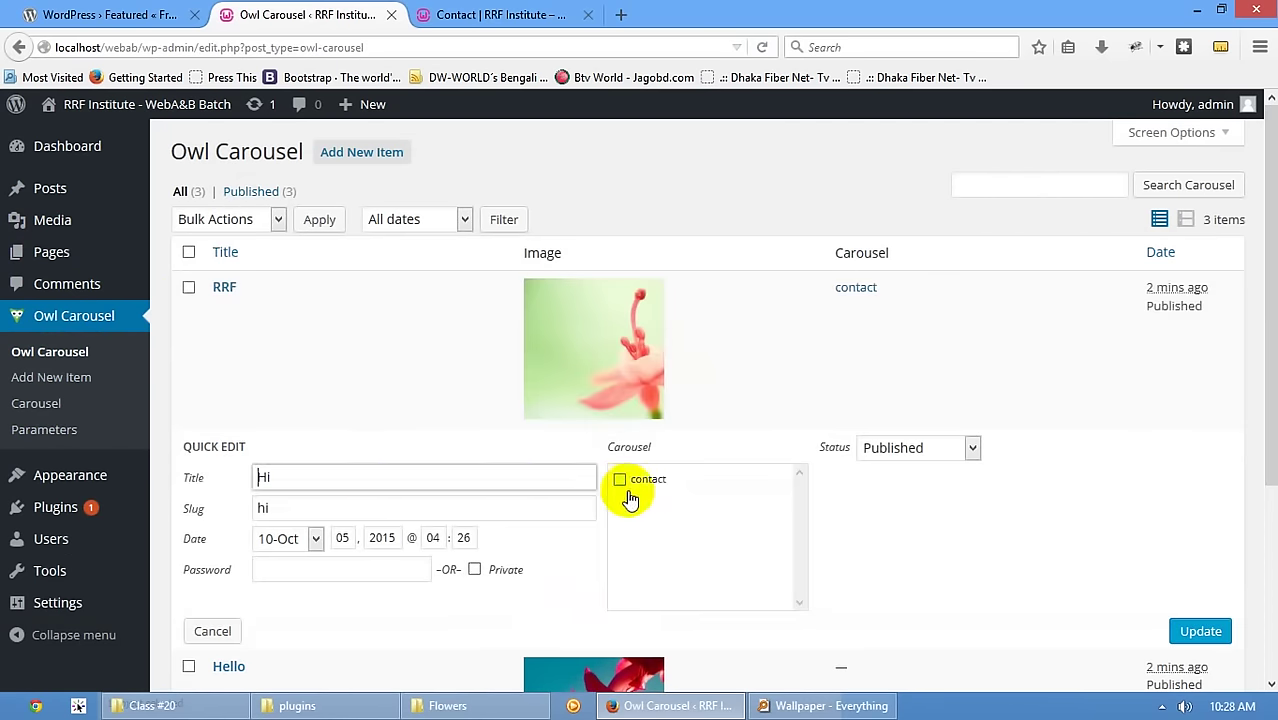
{"action": "left_click", "coordinate": [620, 479]}
{"action": "left_click", "coordinate": [1200, 631]}
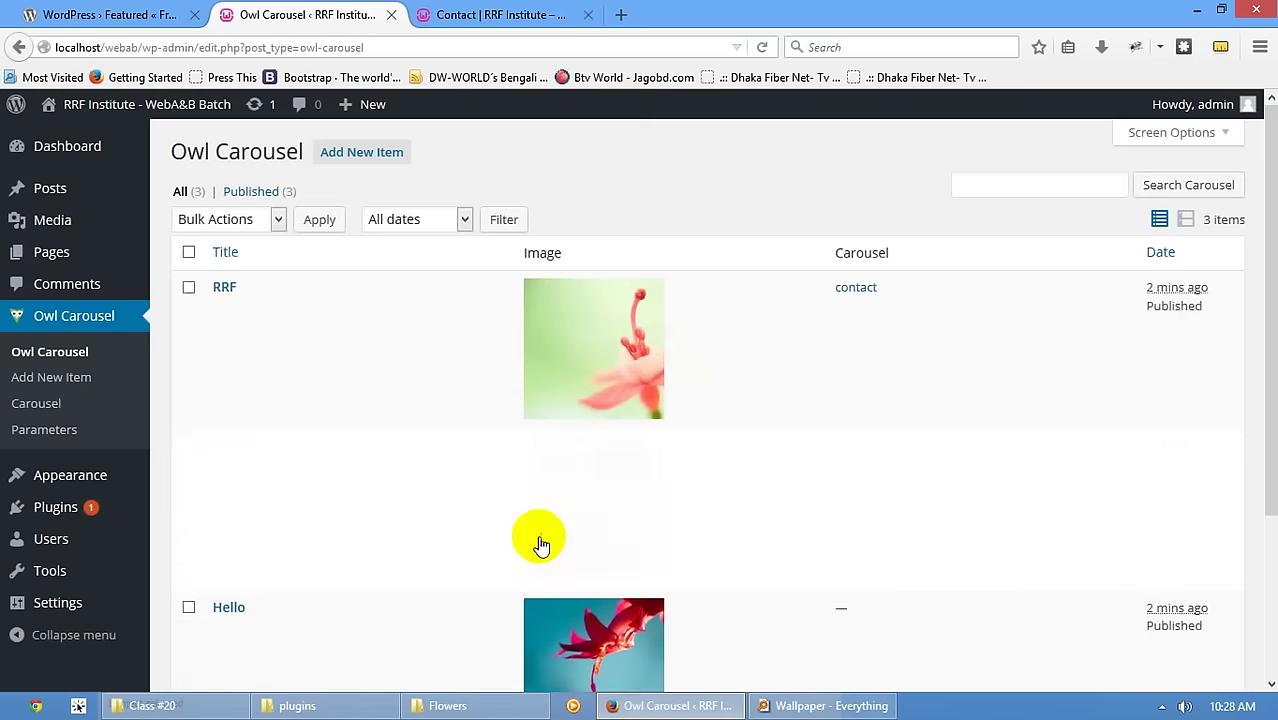
{"action": "scroll", "coordinate": [300, 546], "scroll_direction": "down", "scroll_amount": 3}
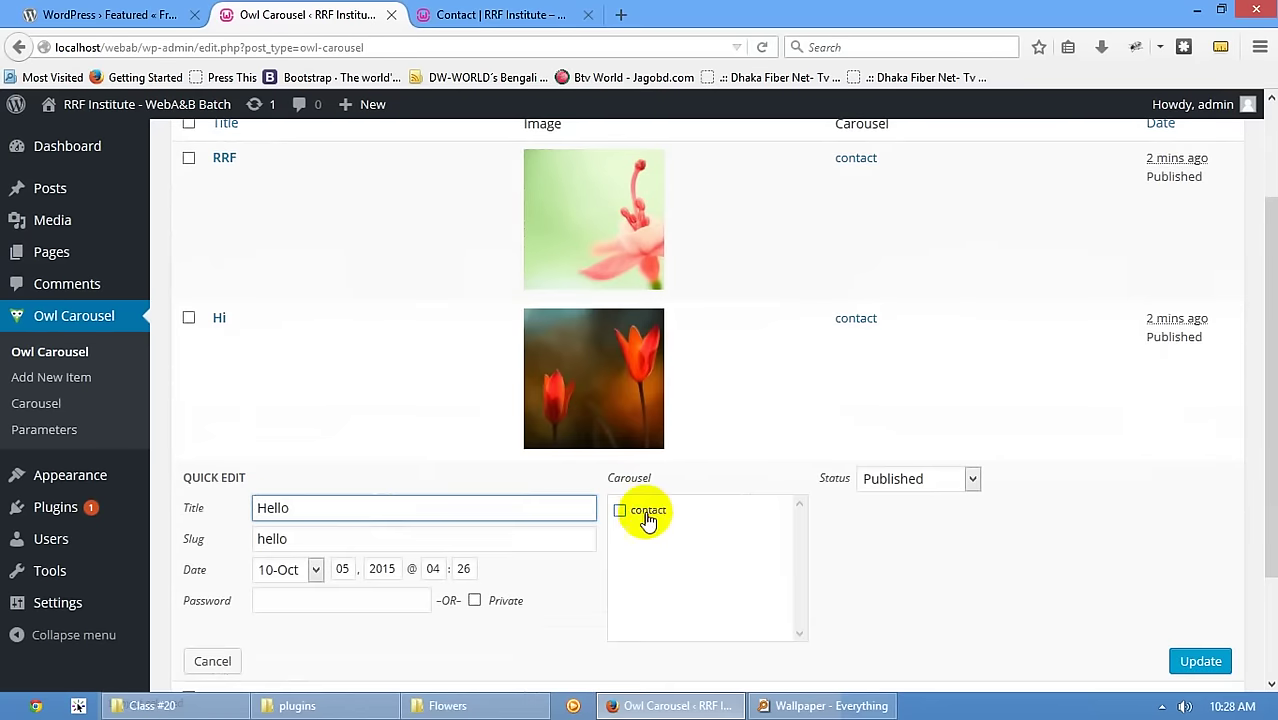
{"action": "left_click", "coordinate": [646, 512]}
{"action": "left_click", "coordinate": [1211, 666]}
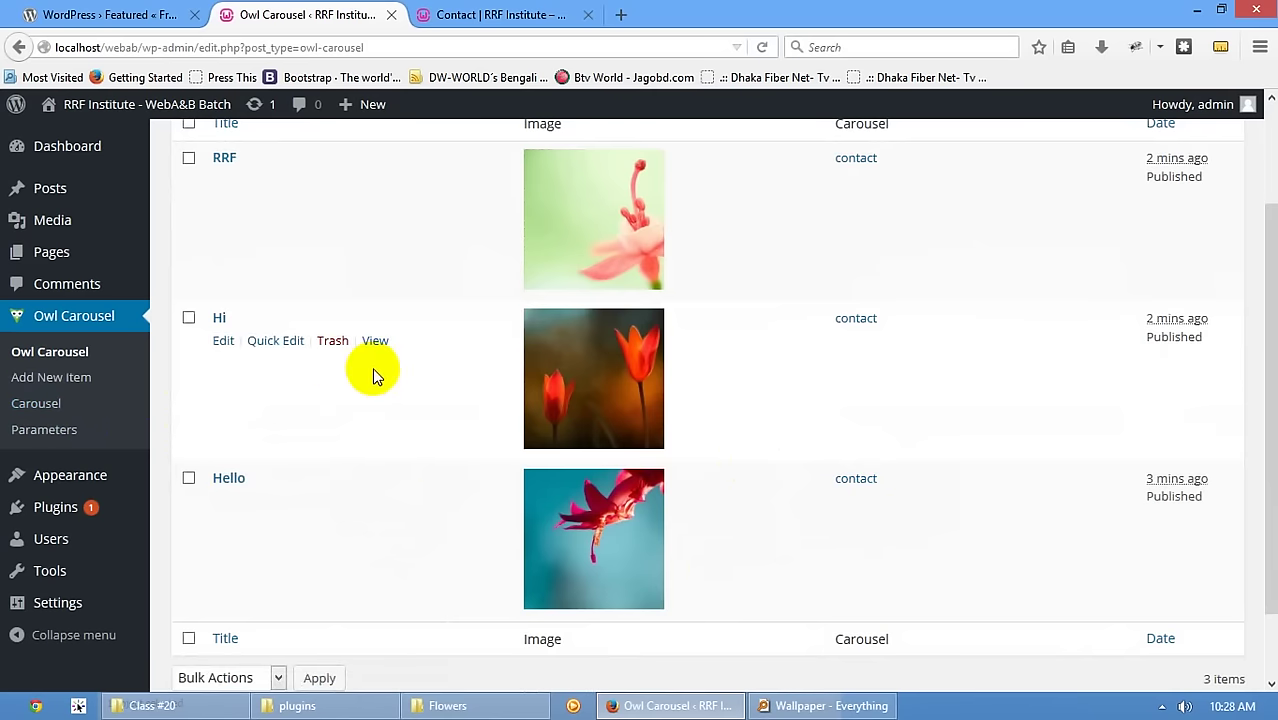
{"action": "scroll", "coordinate": [220, 325], "scroll_direction": "up", "scroll_amount": 3}
- Add a 'home' carousel category from the RRF editor, untick it for RRF, and update
{"action": "left_click", "coordinate": [223, 311]}
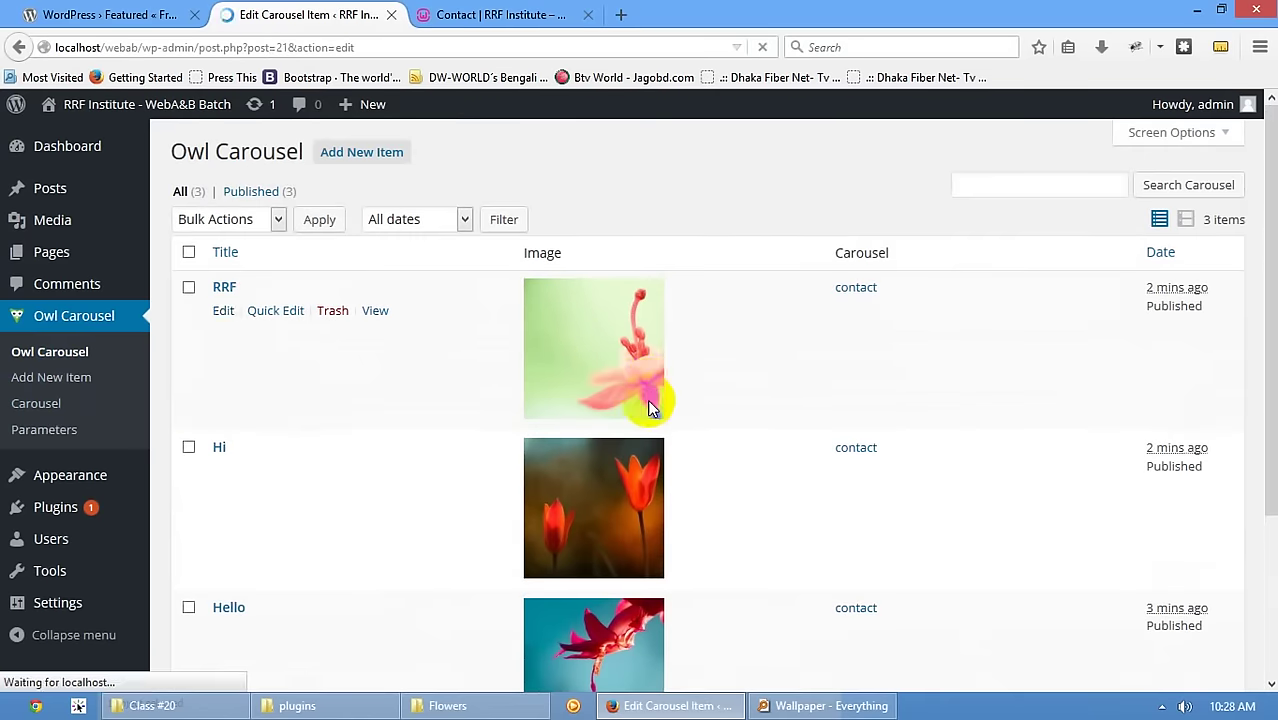
{"action": "left_click", "coordinate": [1068, 581]}
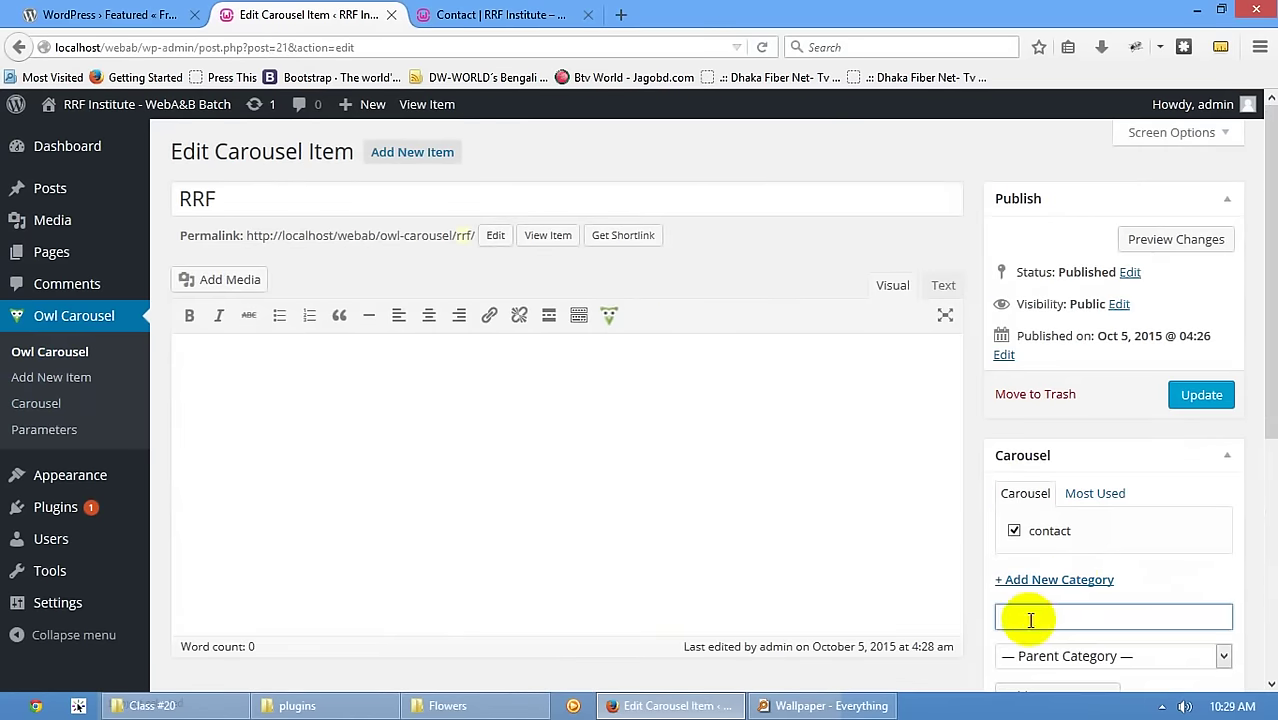
{"action": "type", "text": "home"}
{"action": "scroll", "coordinate": [1082, 565], "scroll_direction": "down", "scroll_amount": 3}
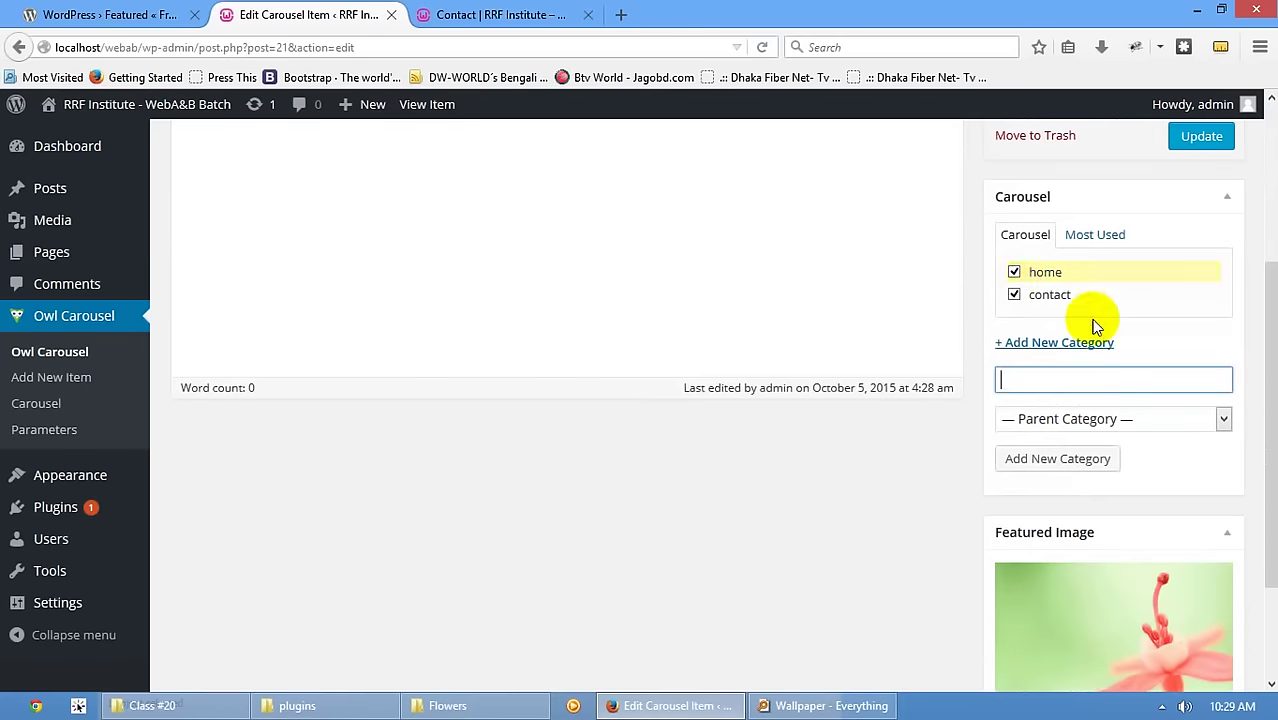
{"action": "left_click", "coordinate": [1014, 272]}
{"action": "scroll", "coordinate": [1198, 250], "scroll_direction": "up", "scroll_amount": 2}
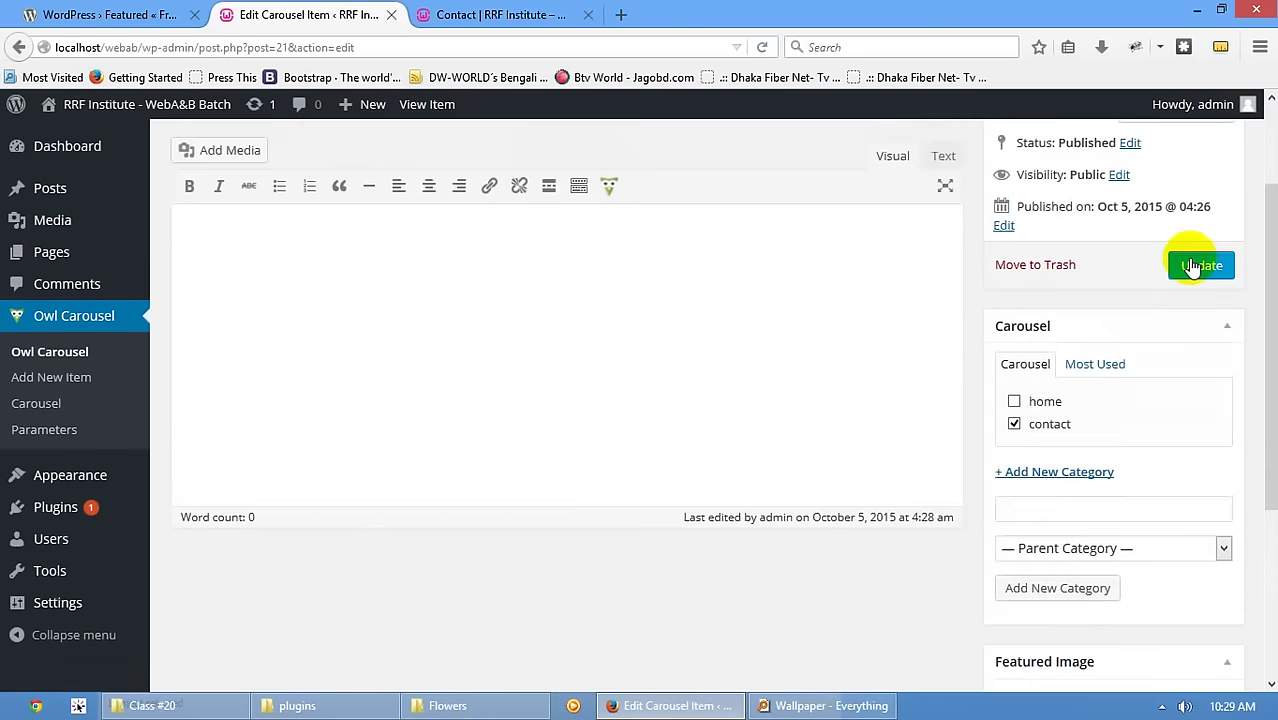
{"action": "left_click", "coordinate": [1200, 263]}
- Reload the live Contact page
{"action": "left_click", "coordinate": [443, 12]}
{"action": "left_click", "coordinate": [460, 46]}
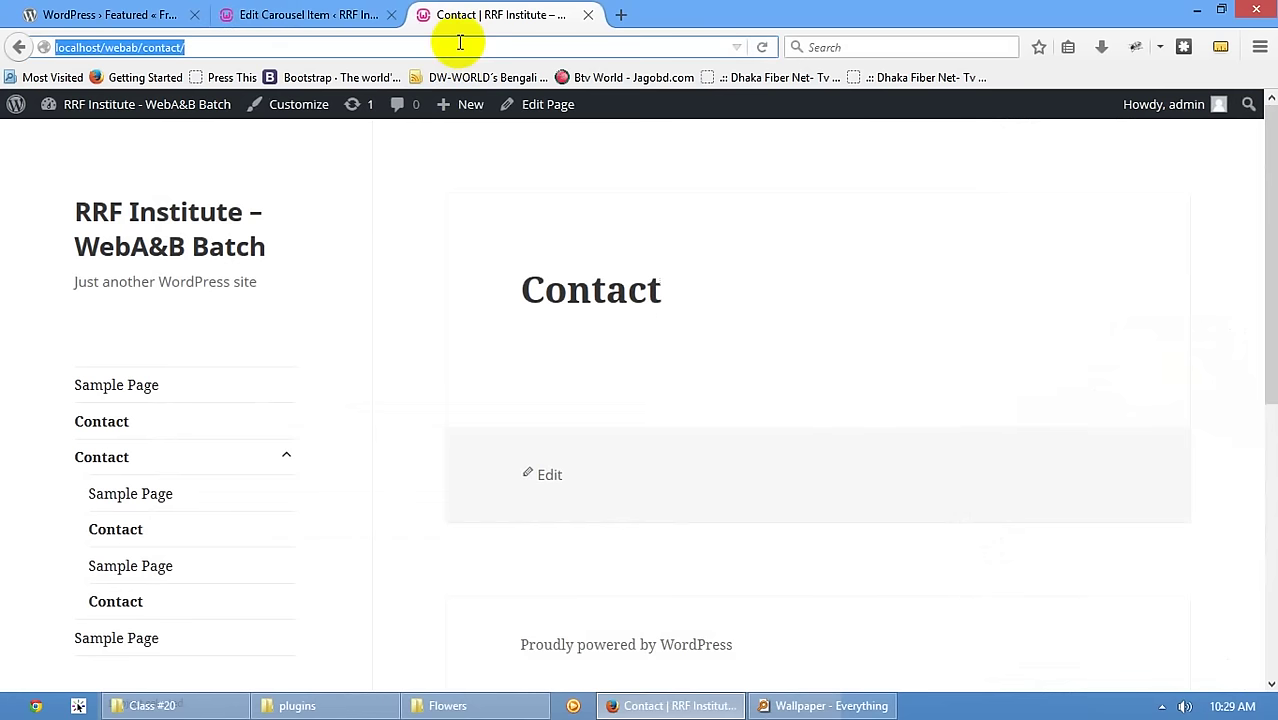
{"action": "key", "text": "Return"}
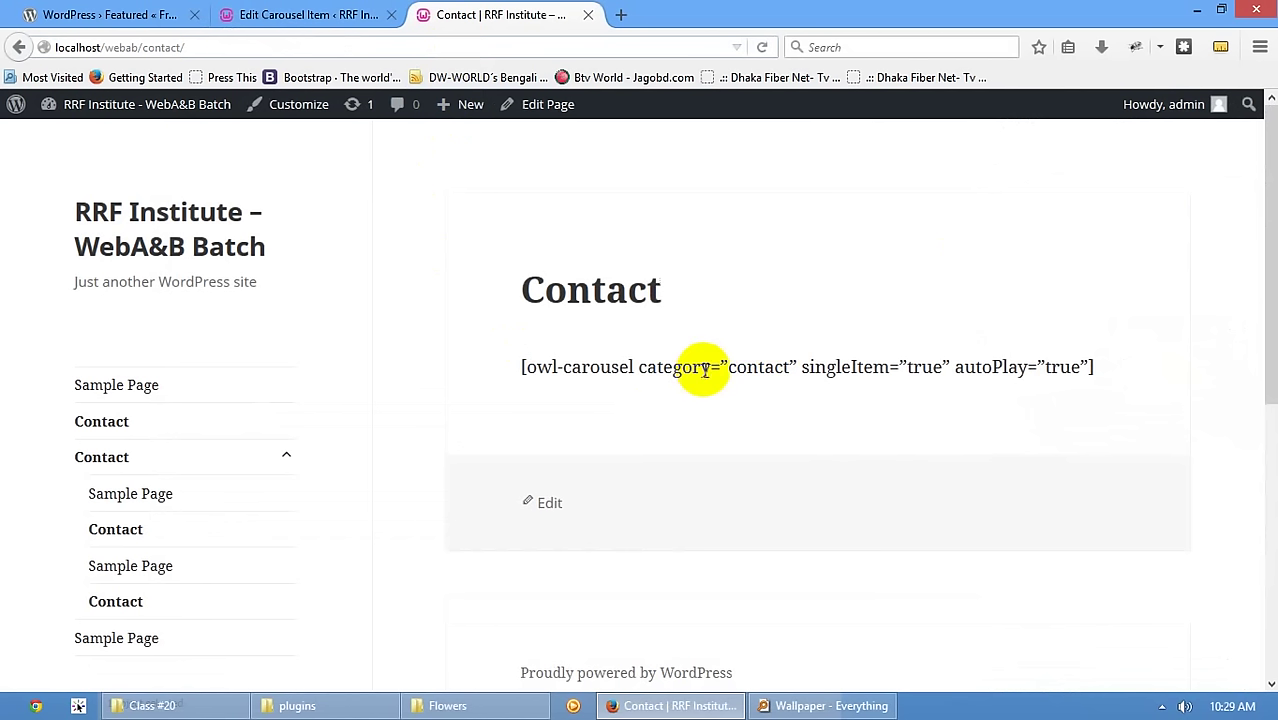
- Open the Contact page editor to review its carousel shortcode
{"action": "left_click", "coordinate": [310, 15]}
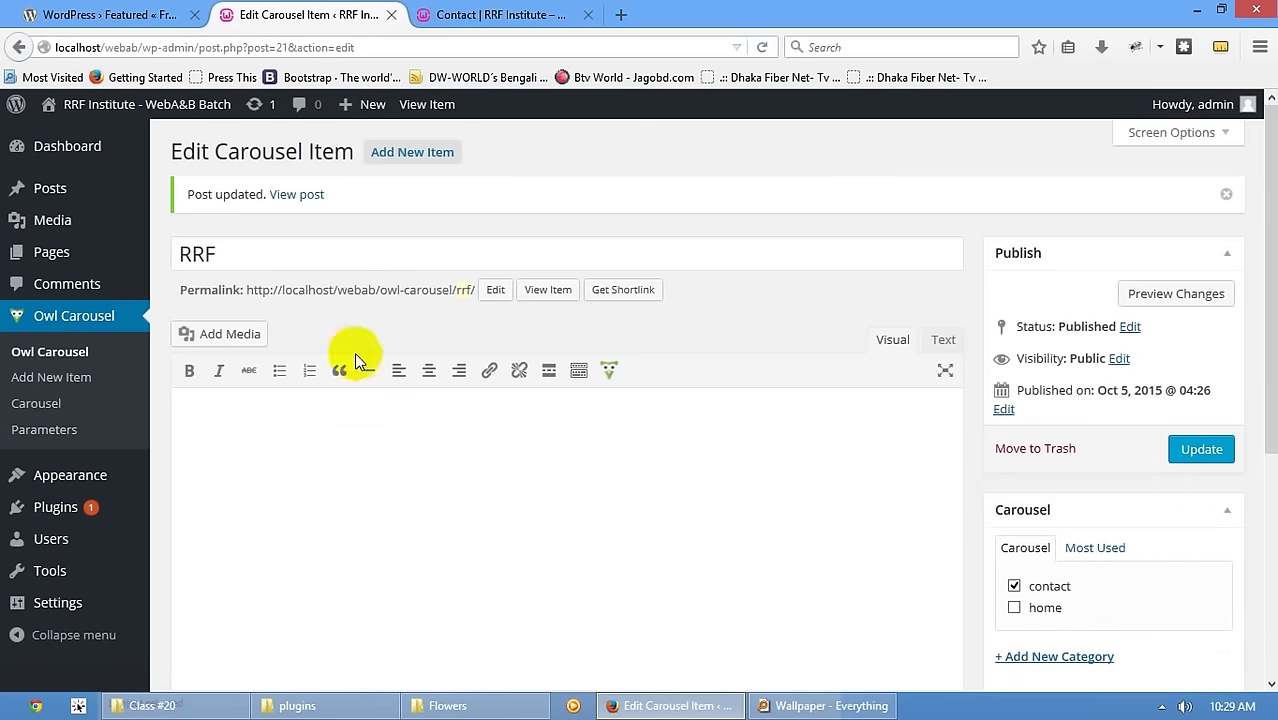
{"action": "mouse_move", "coordinate": [57, 248]}
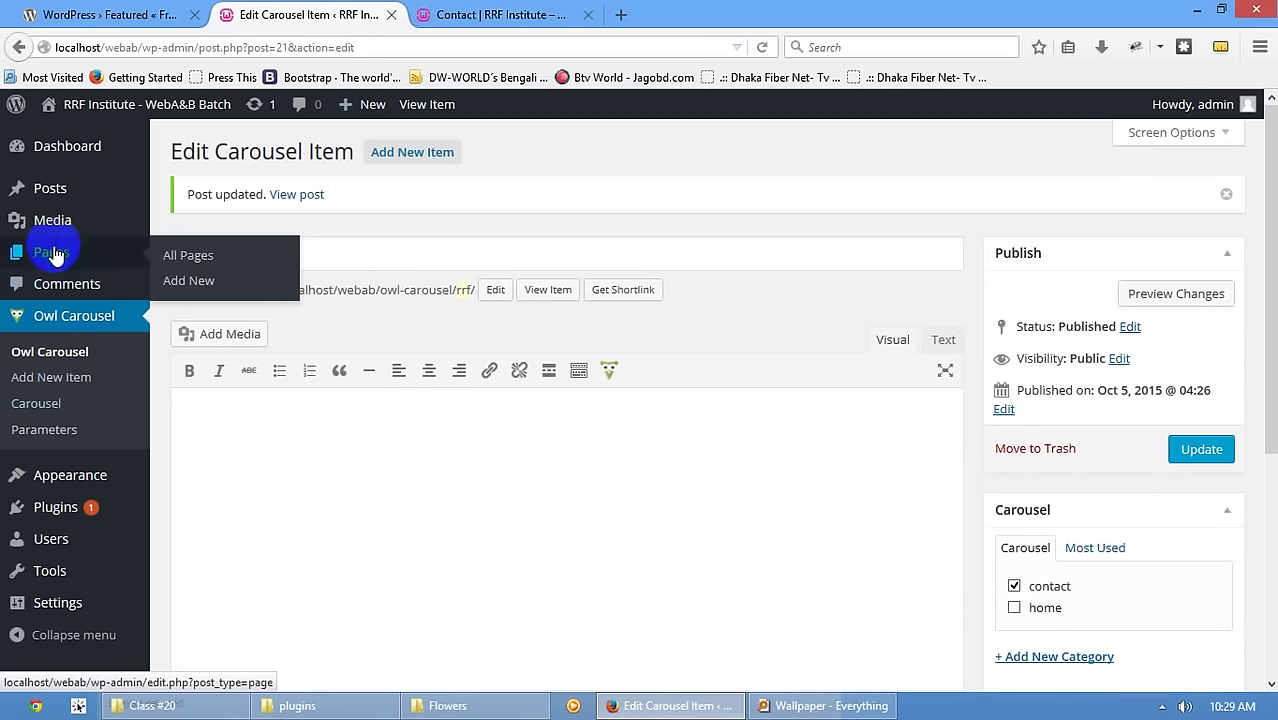
{"action": "scroll", "coordinate": [500, 258], "scroll_direction": "down", "scroll_amount": 5}
{"action": "scroll", "coordinate": [527, 259], "scroll_direction": "up", "scroll_amount": 5}
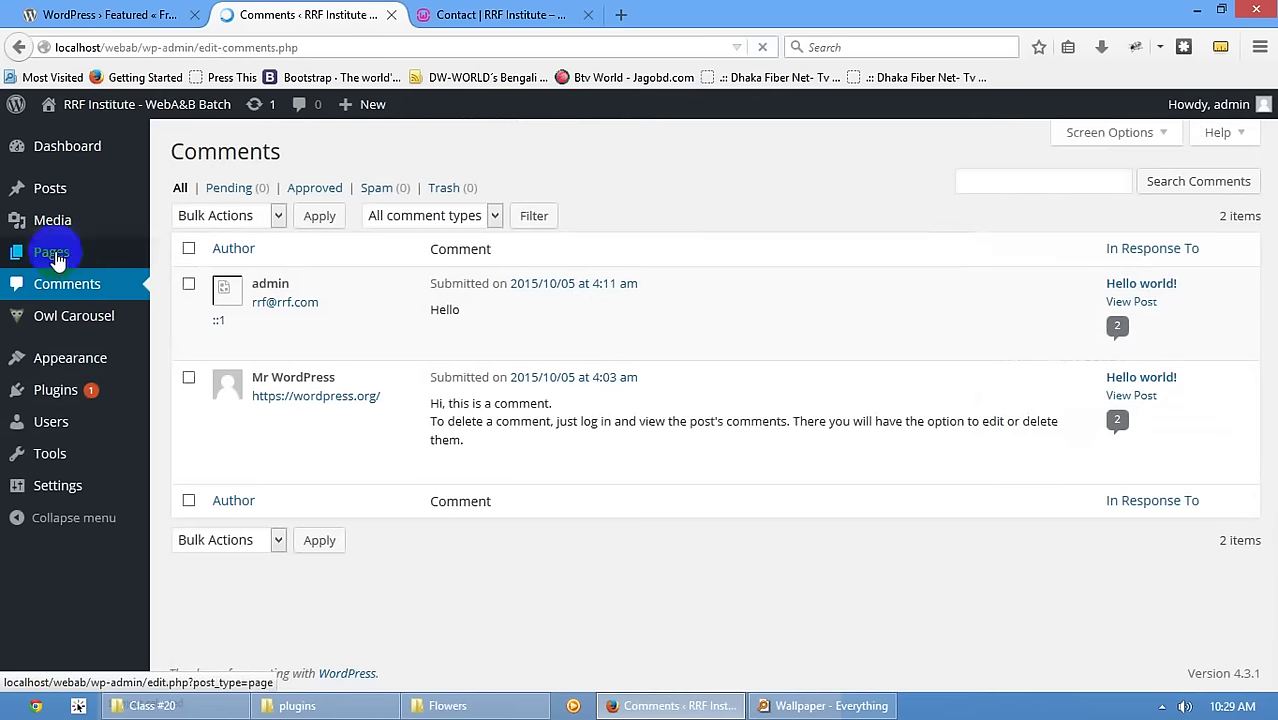
{"action": "left_click", "coordinate": [50, 252]}
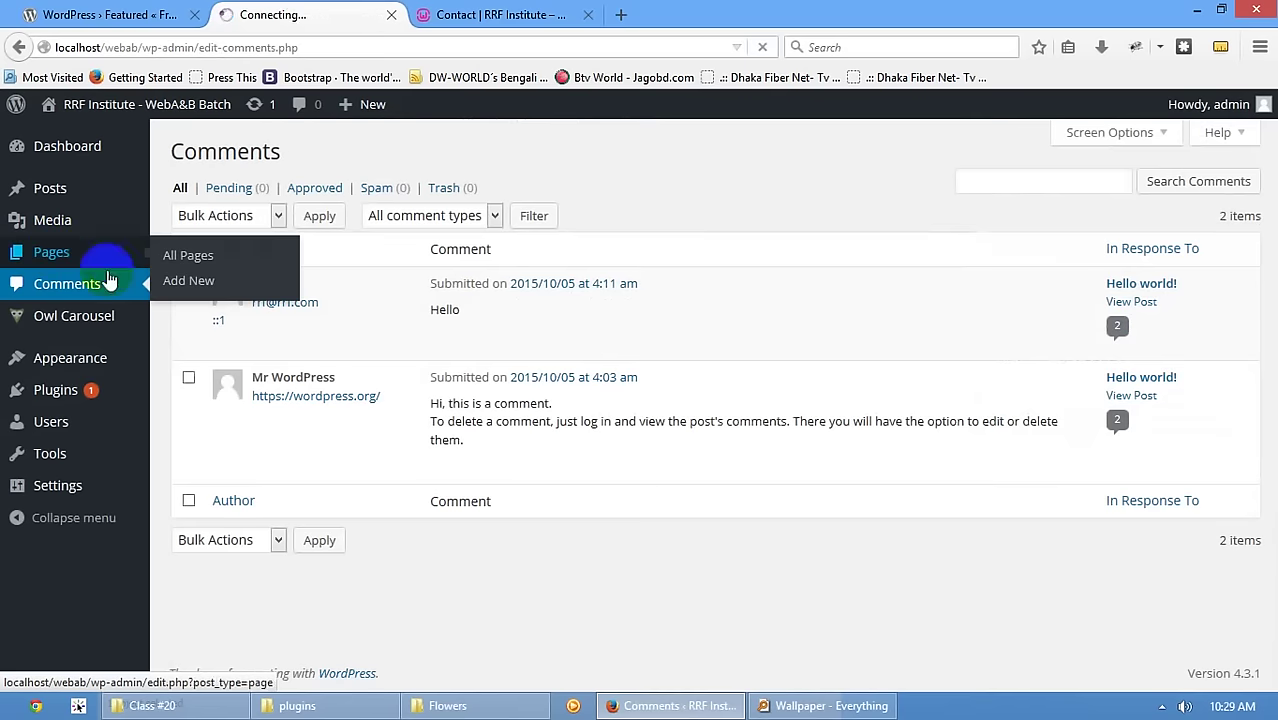
{"action": "left_click", "coordinate": [223, 310]}
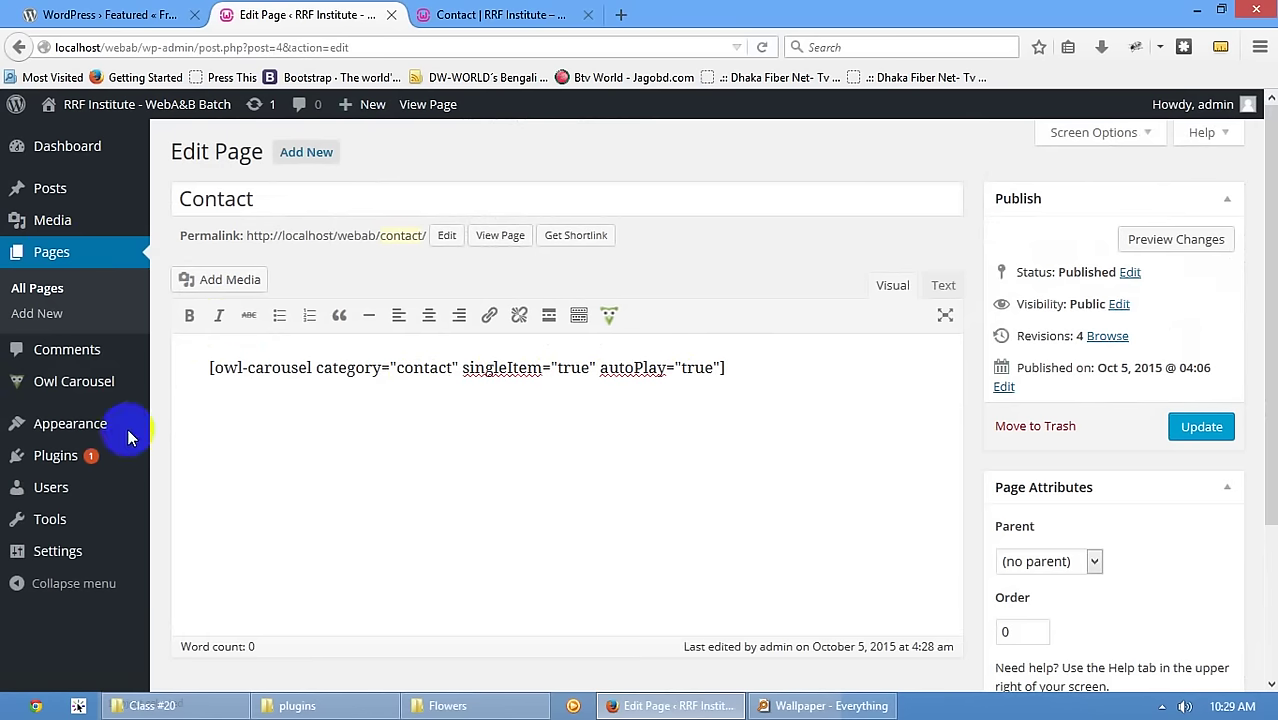
- Open Owl Carousel Parameters and inspect the element ordering dropdown
{"action": "mouse_move", "coordinate": [60, 381]}
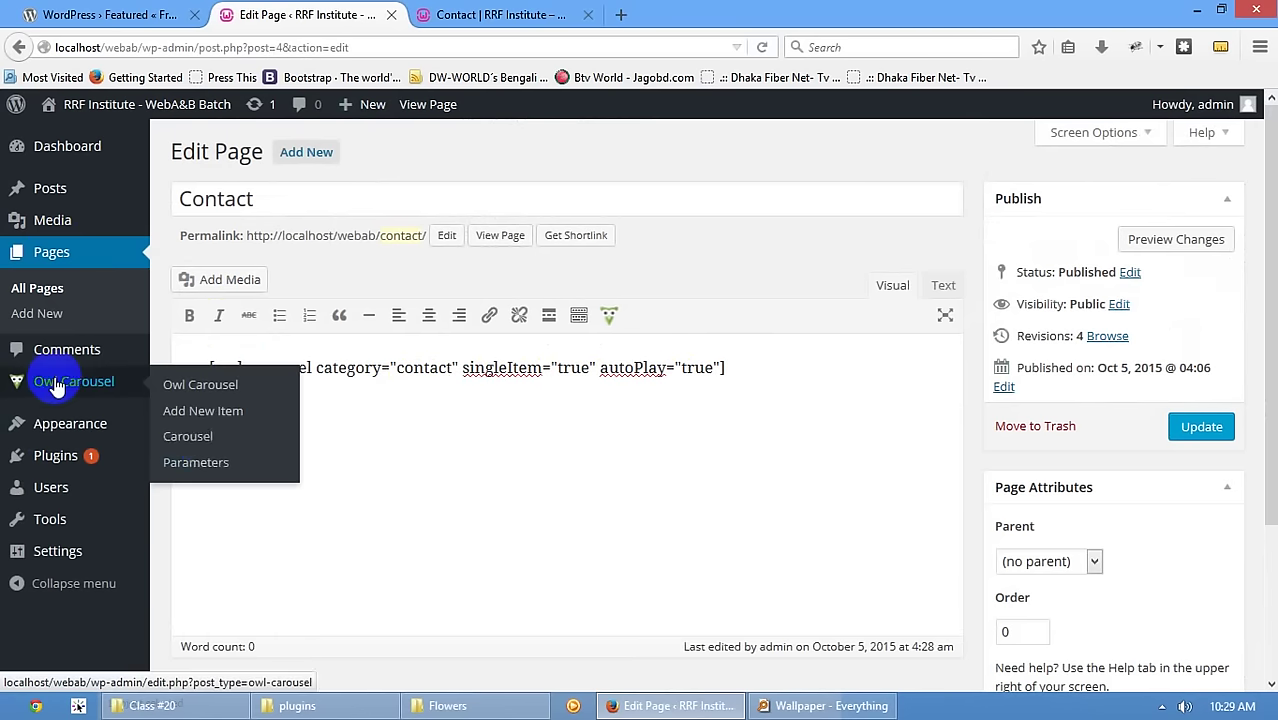
{"action": "left_click", "coordinate": [210, 452]}
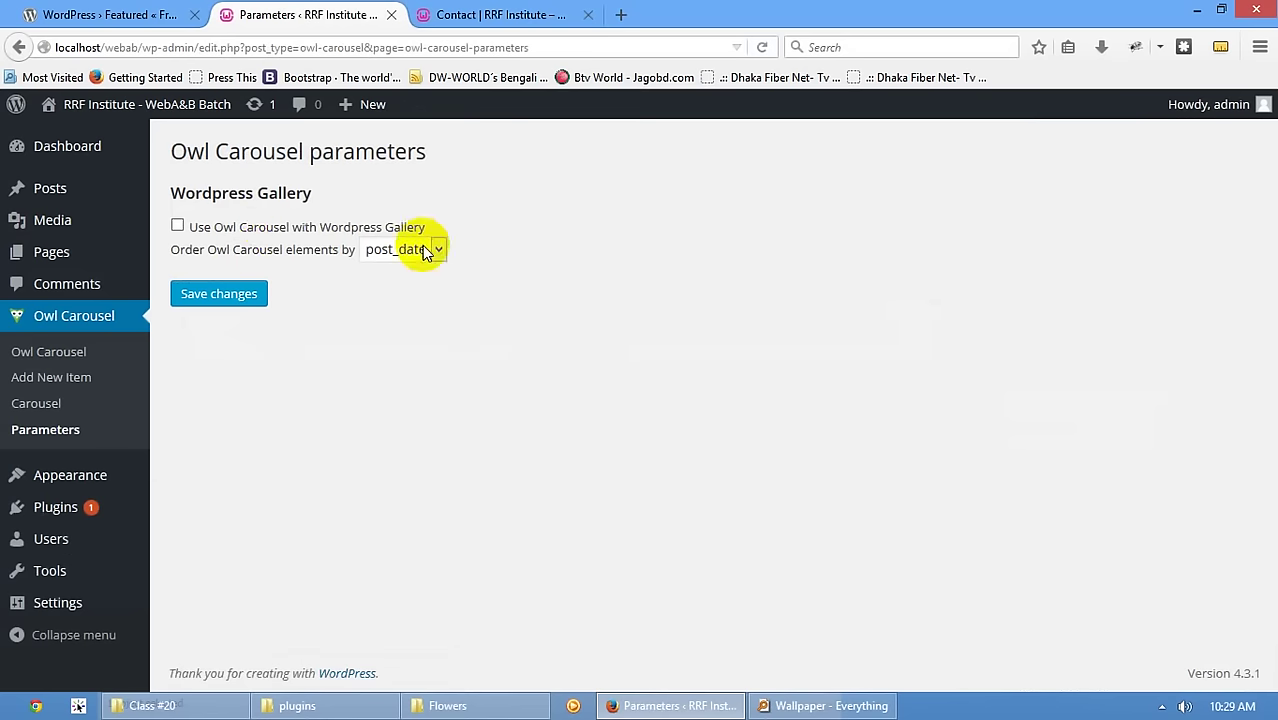
{"action": "left_click", "coordinate": [284, 262]}
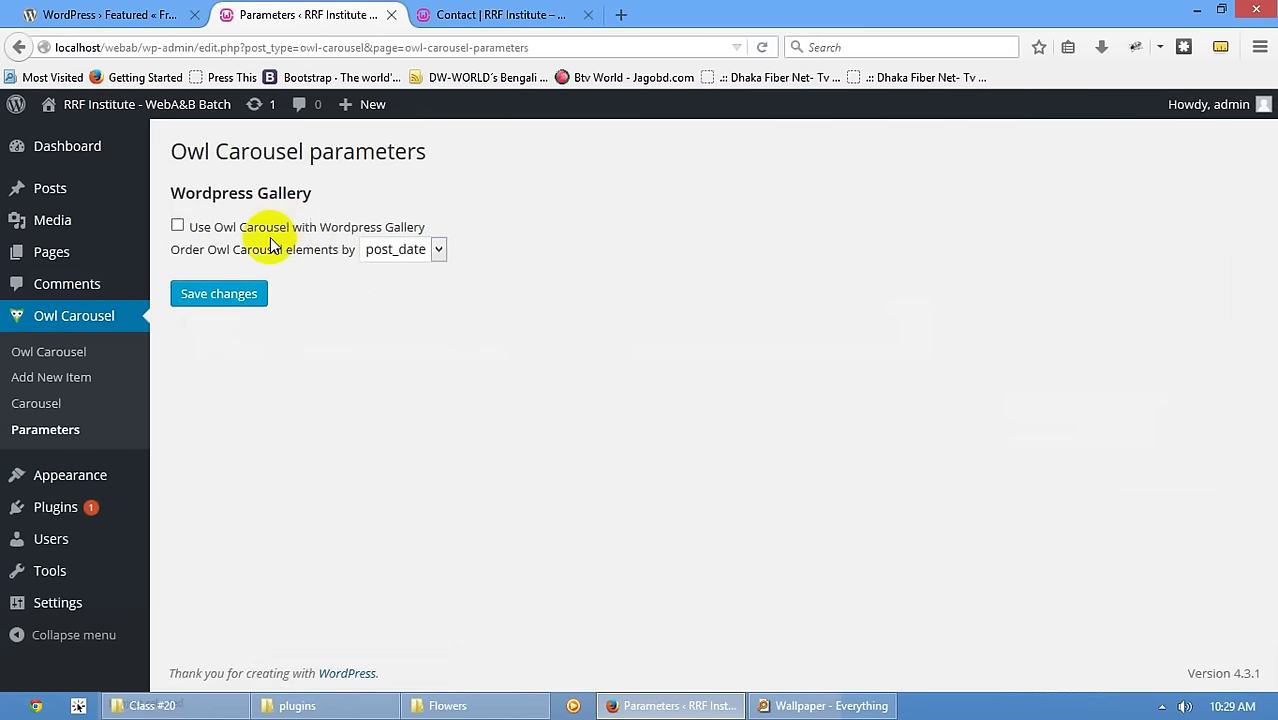
- Open the Sample Page for editing and delete all of its existing content
{"action": "left_click", "coordinate": [42, 258]}
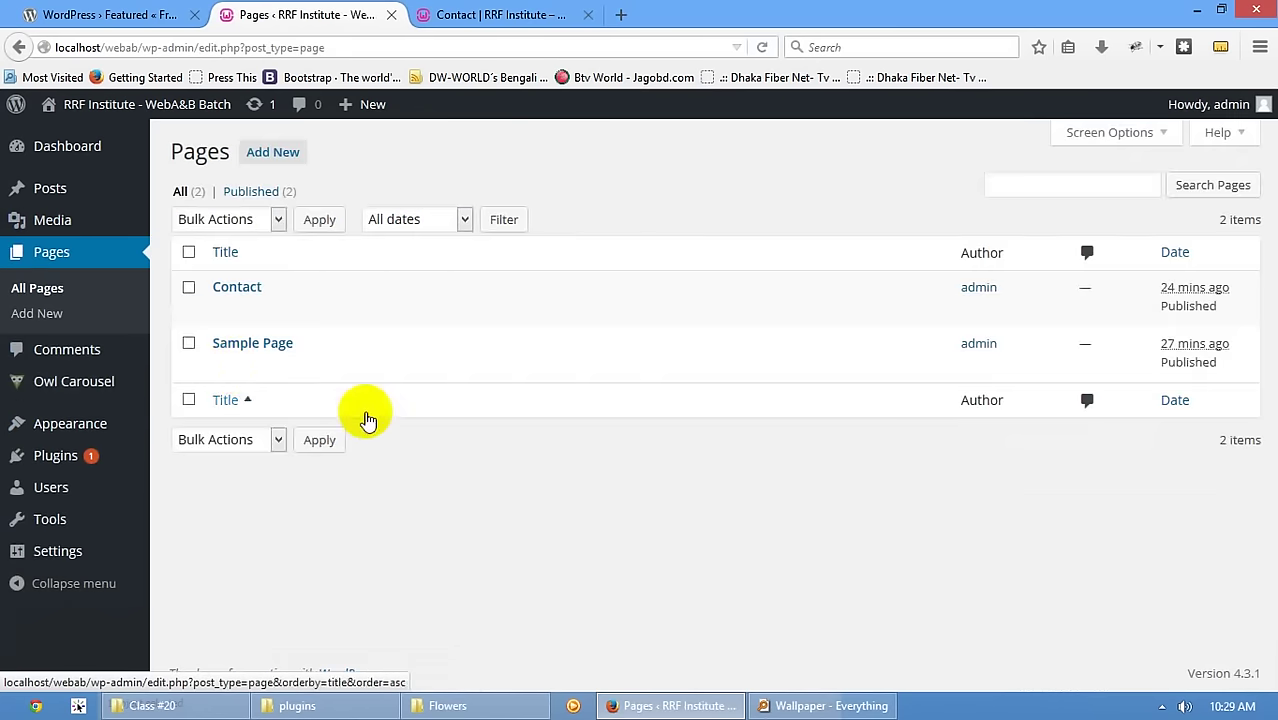
{"action": "left_click", "coordinate": [222, 366]}
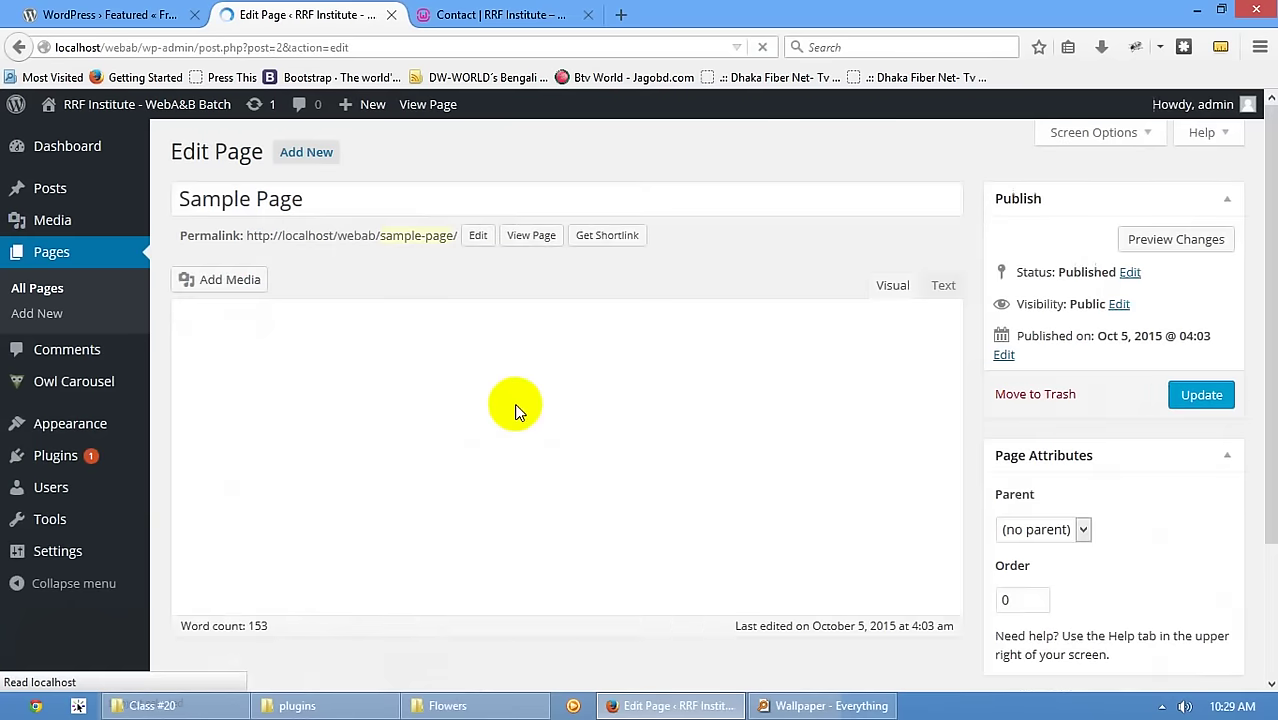
{"action": "left_click", "coordinate": [450, 517]}
{"action": "key", "text": "ctrl+a"}
{"action": "key", "text": "Delete"}
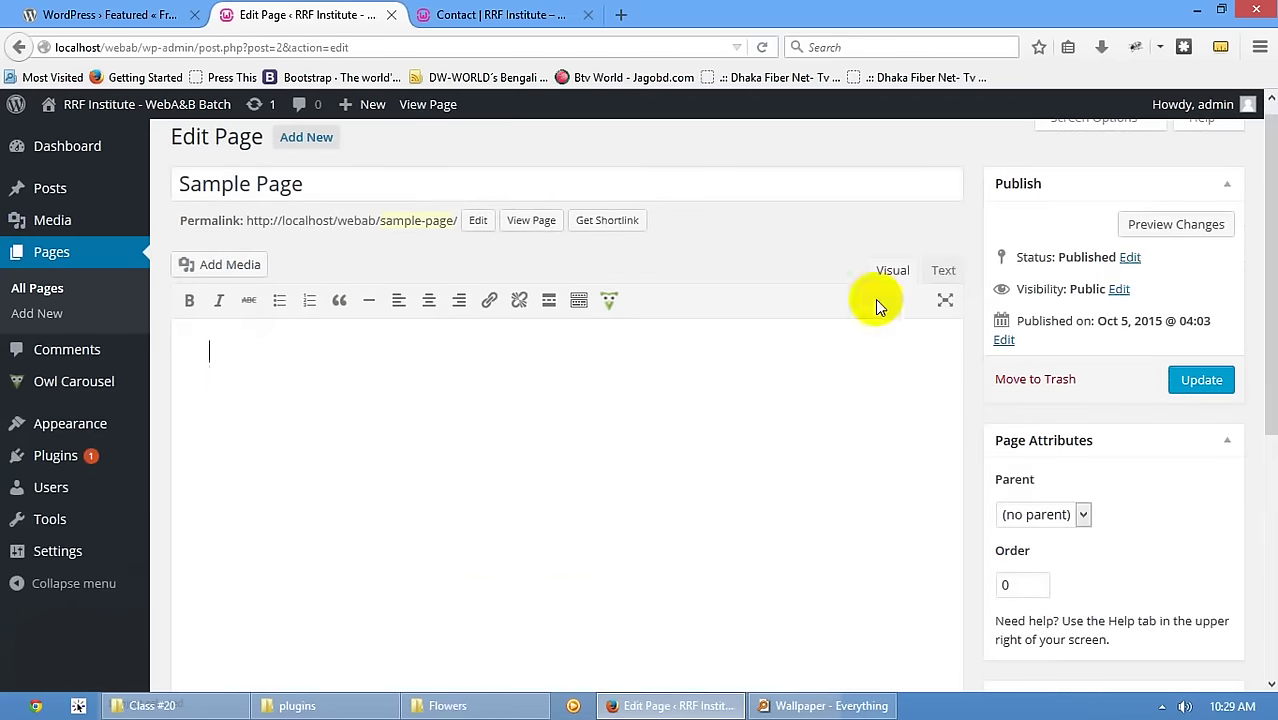
- Insert an owl-carousel shortcode with category 'contact' and update the Sample Page
{"action": "left_click", "coordinate": [943, 270]}
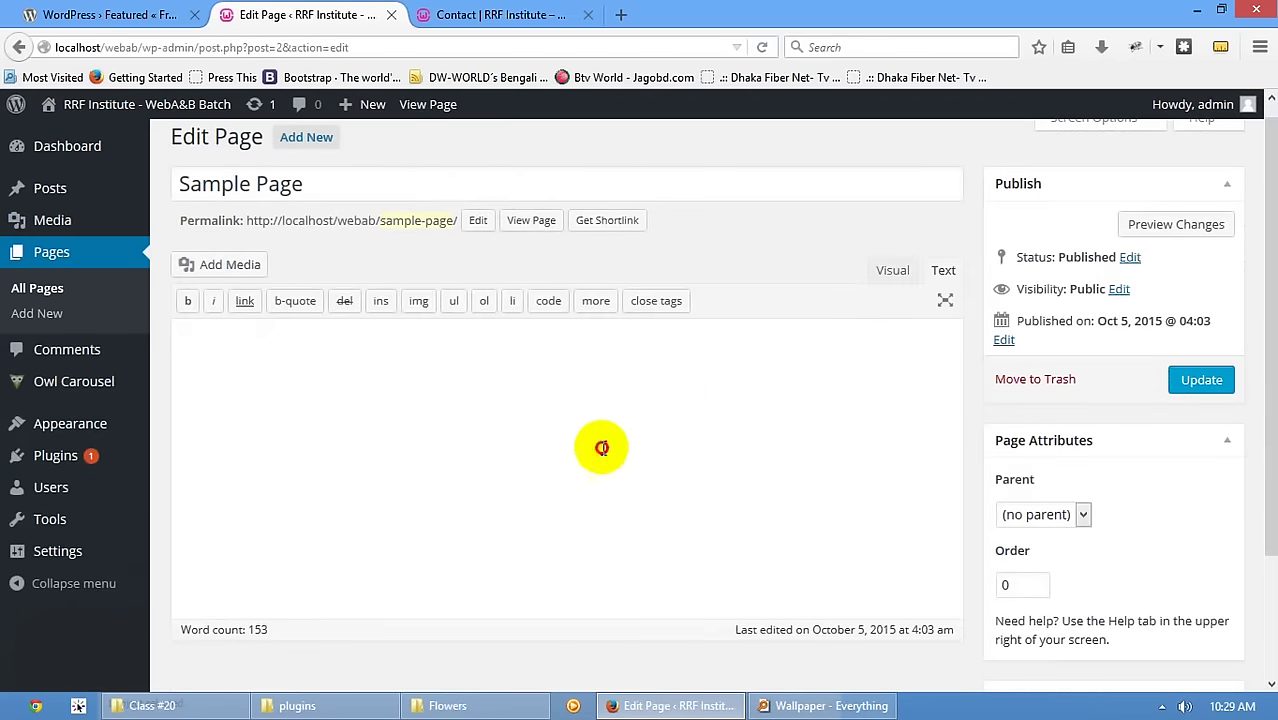
{"action": "left_click", "coordinate": [893, 270]}
{"action": "left_click", "coordinate": [610, 301]}
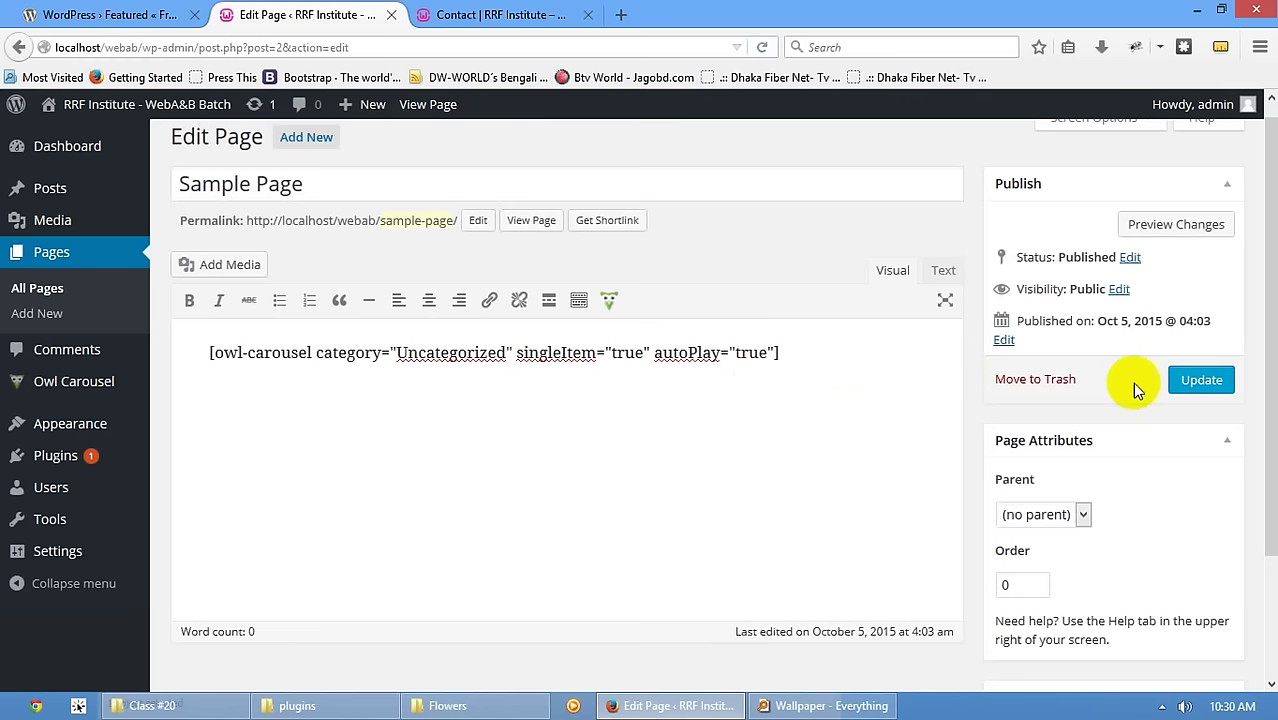
{"action": "double_click", "coordinate": [450, 352]}
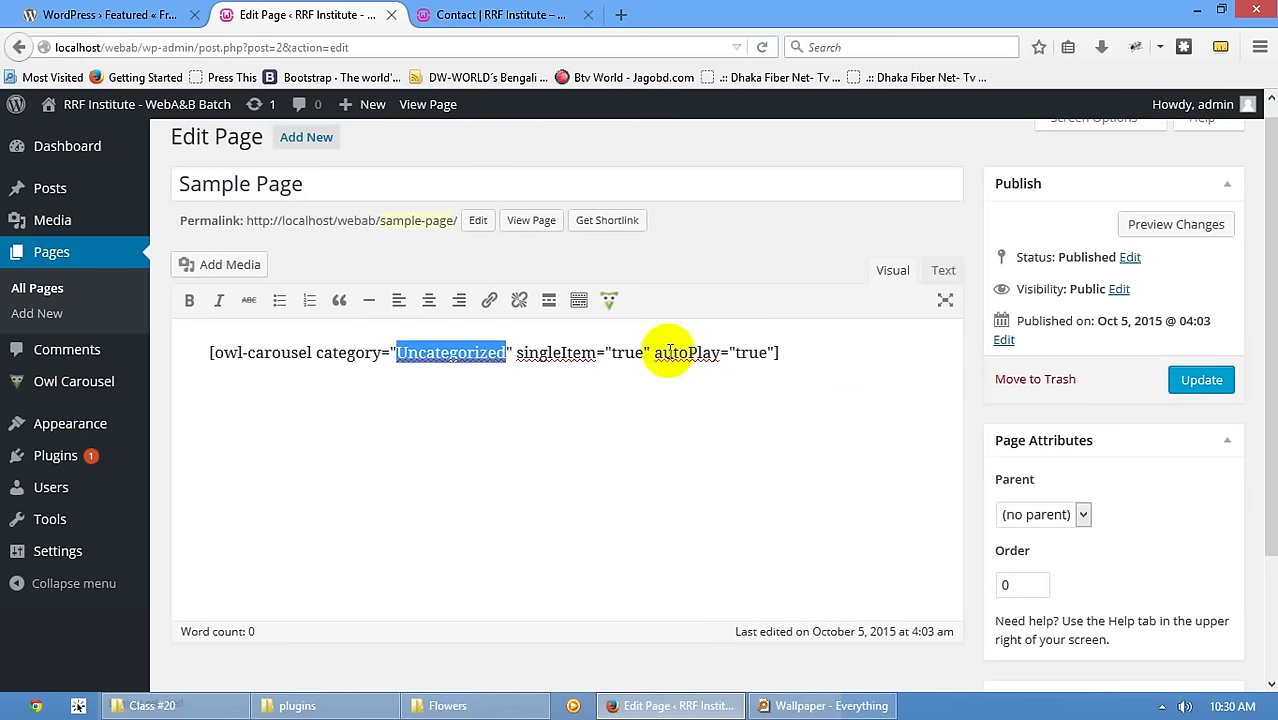
{"action": "type", "text": "contact"}
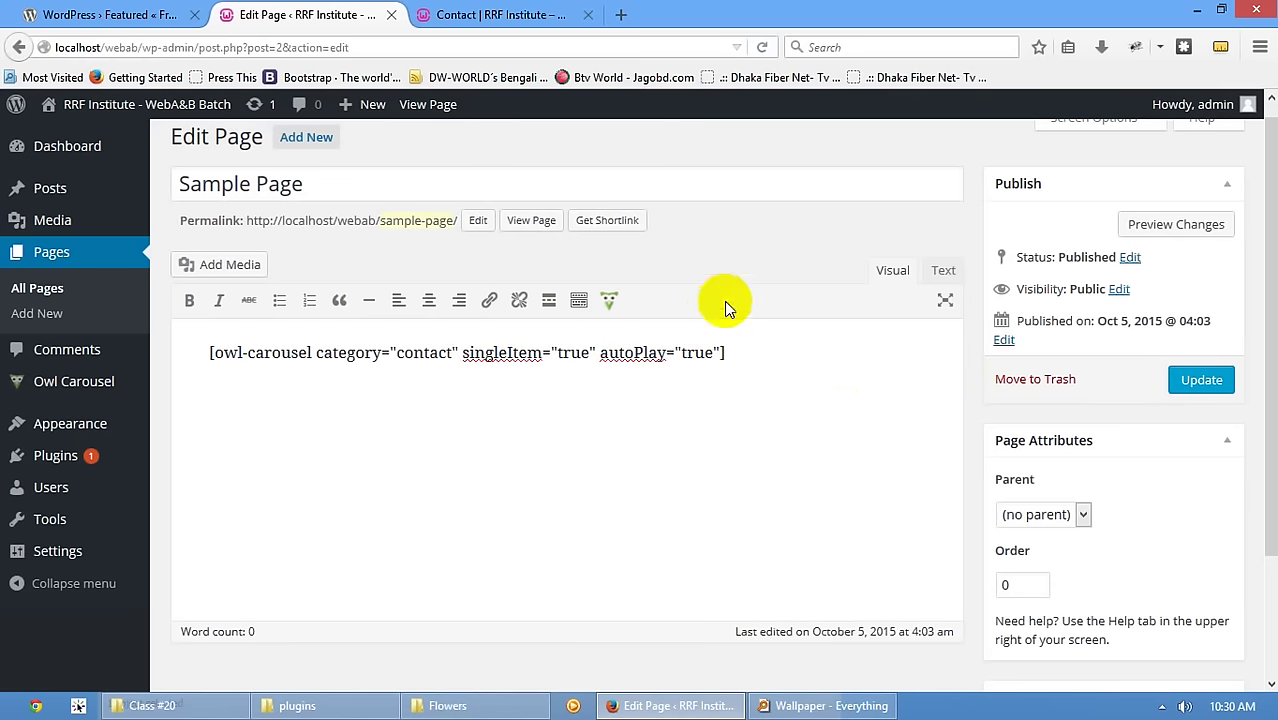
{"action": "left_click", "coordinate": [1213, 392]}
{"action": "left_click", "coordinate": [565, 14]}
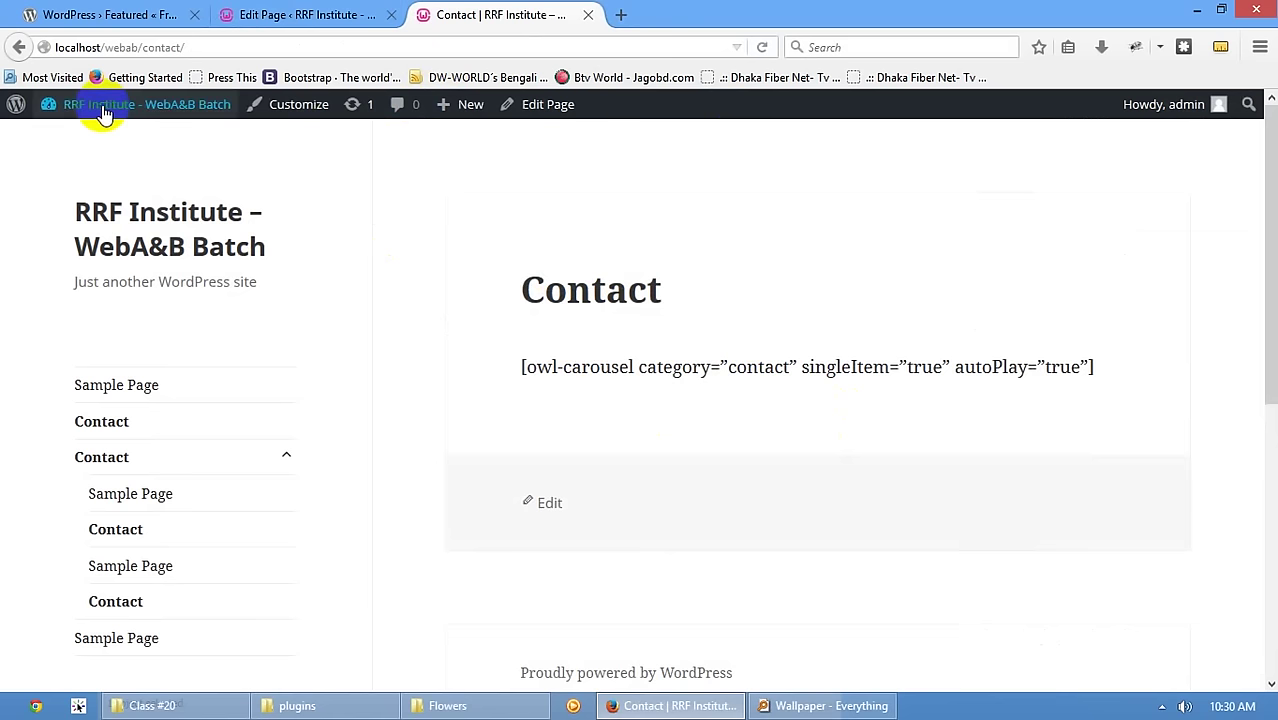
- Compare the live Sample Page's flower slider with the Contact page, then return to the page editor
{"action": "mouse_move", "coordinate": [77, 106]}
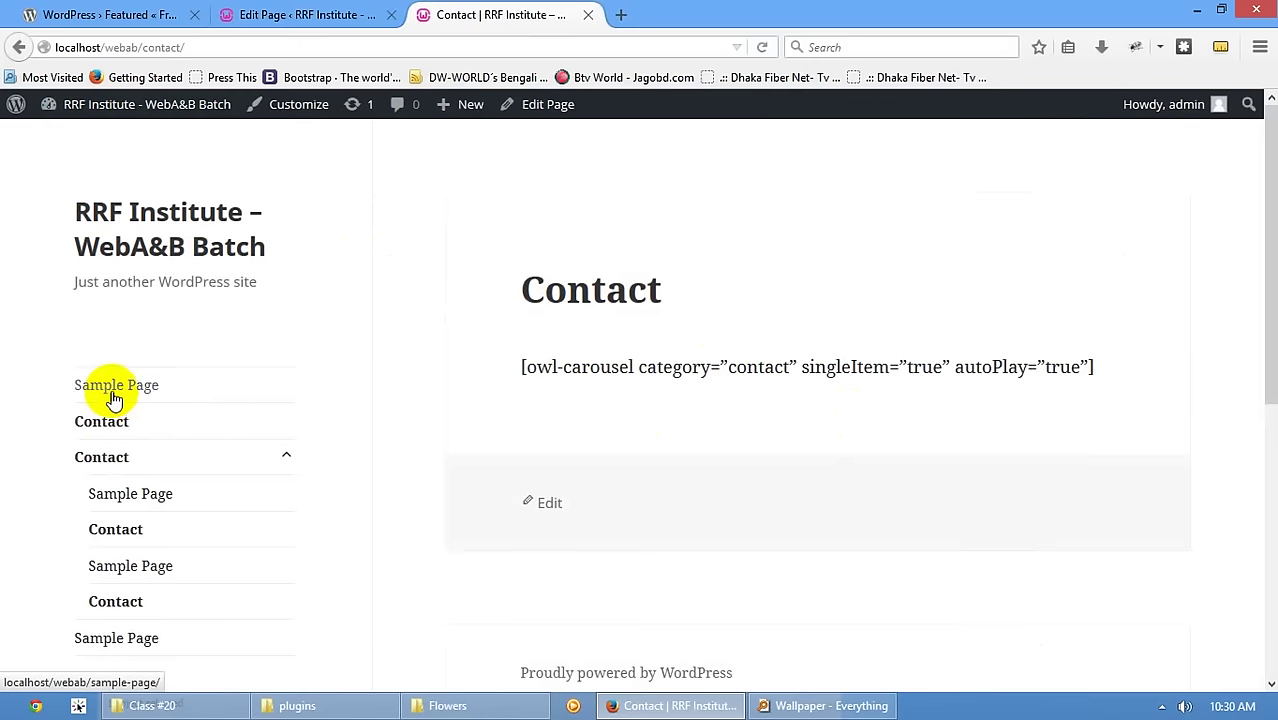
{"action": "scroll", "coordinate": [946, 352], "scroll_direction": "down", "scroll_amount": 3}
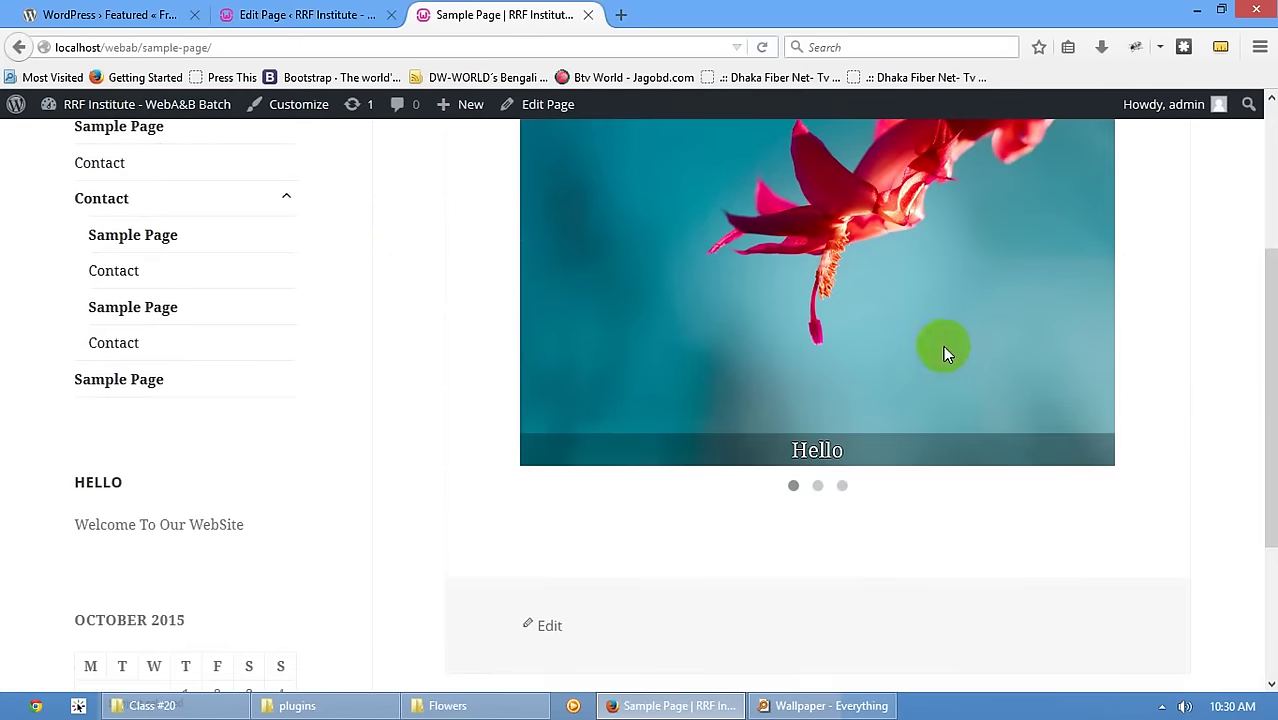
{"action": "left_click", "coordinate": [818, 486]}
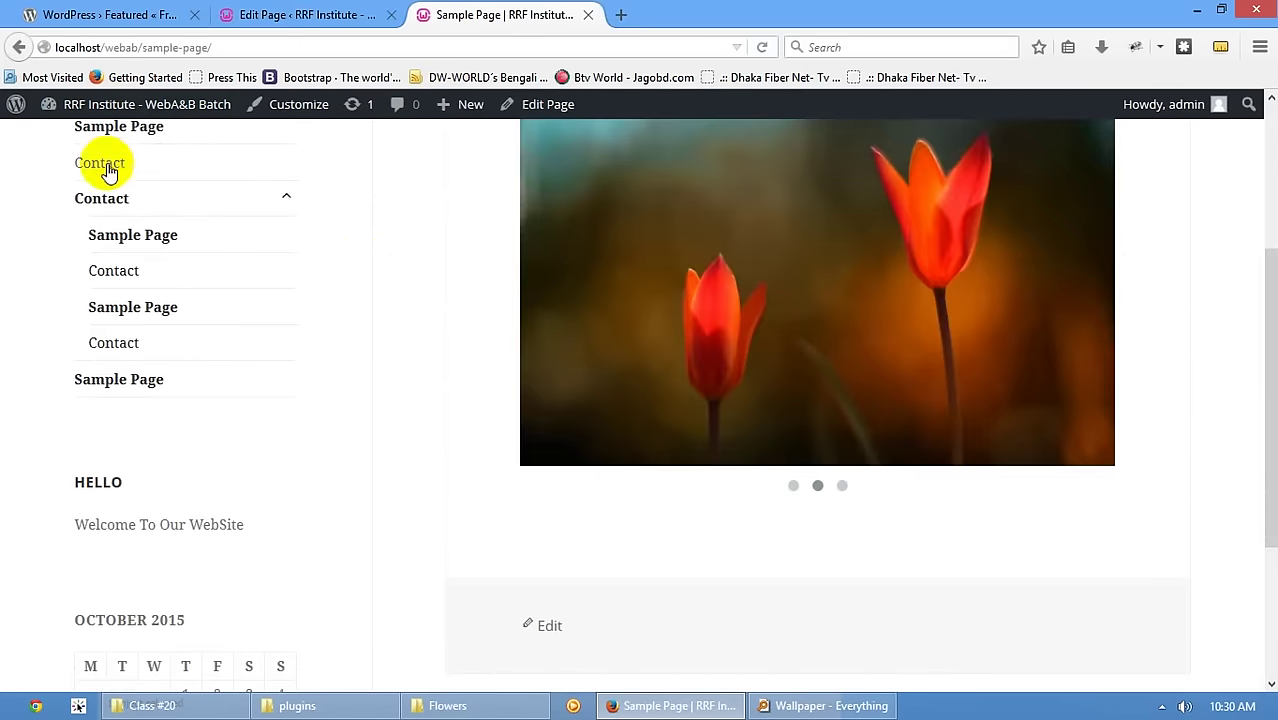
{"action": "left_click", "coordinate": [102, 162]}
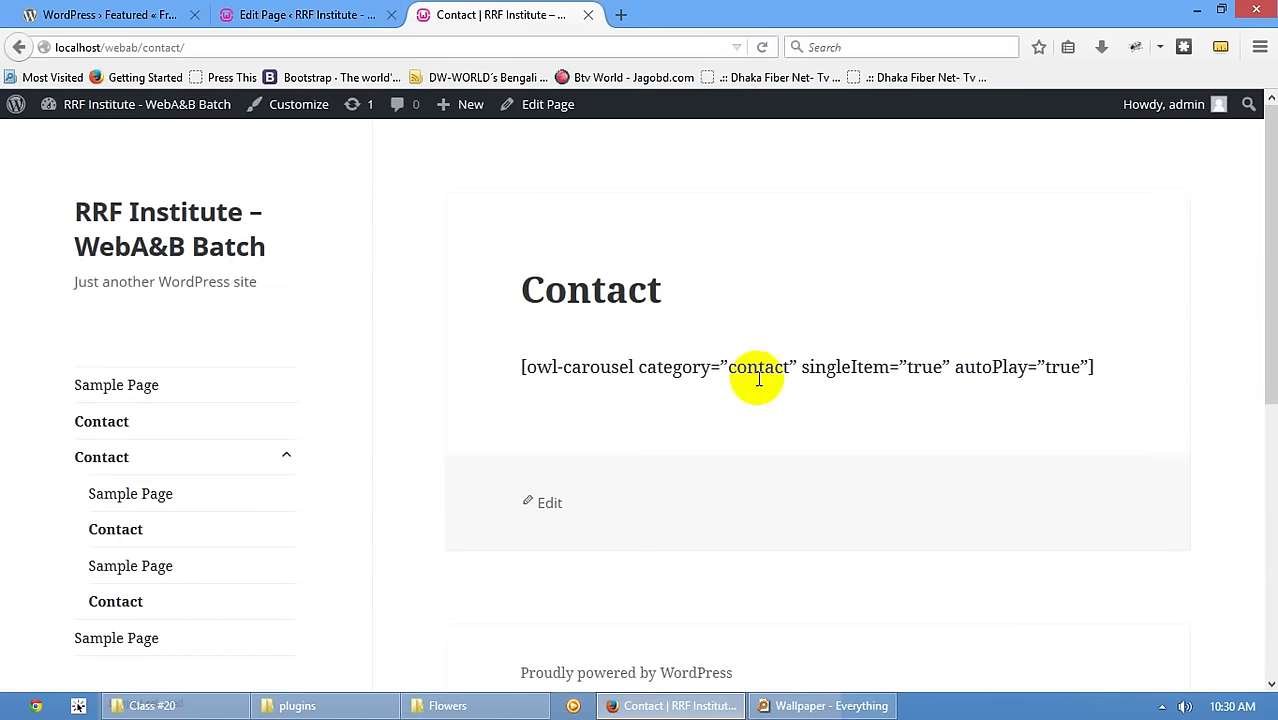
{"action": "left_click", "coordinate": [275, 15]}
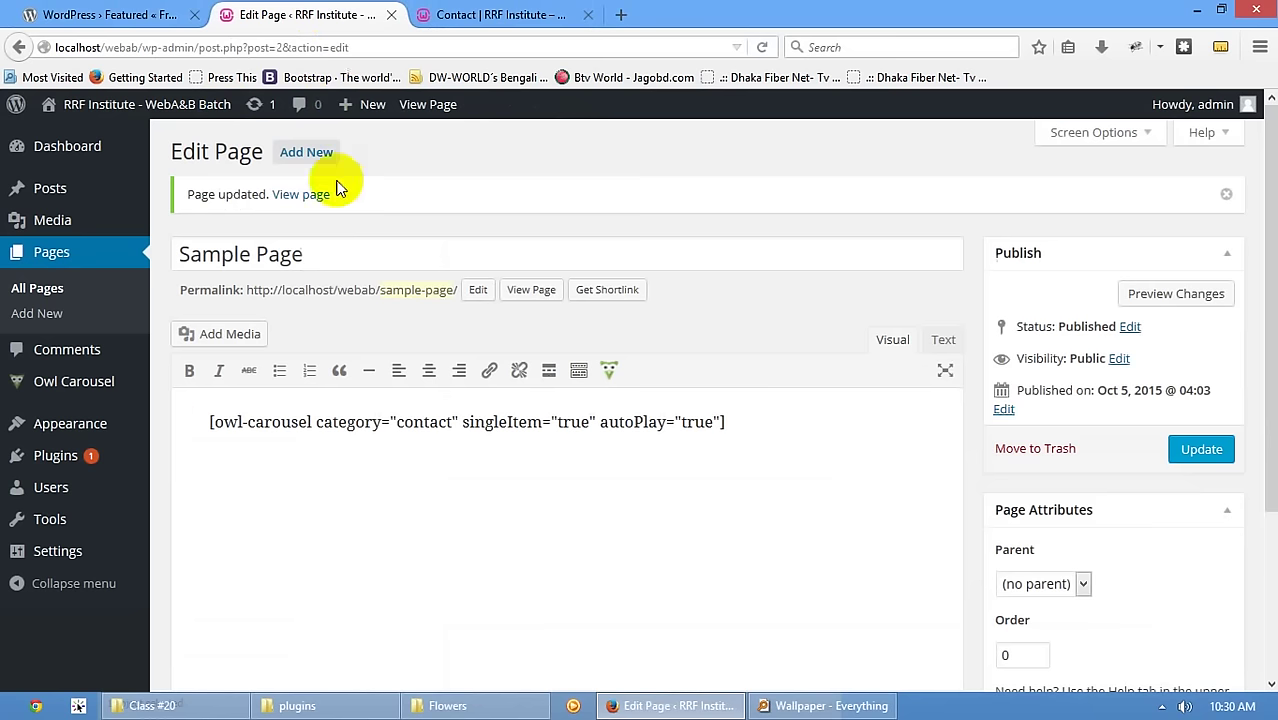
- Open the Contact page for editing and delete its old shortcode
{"action": "mouse_move", "coordinate": [60, 385]}
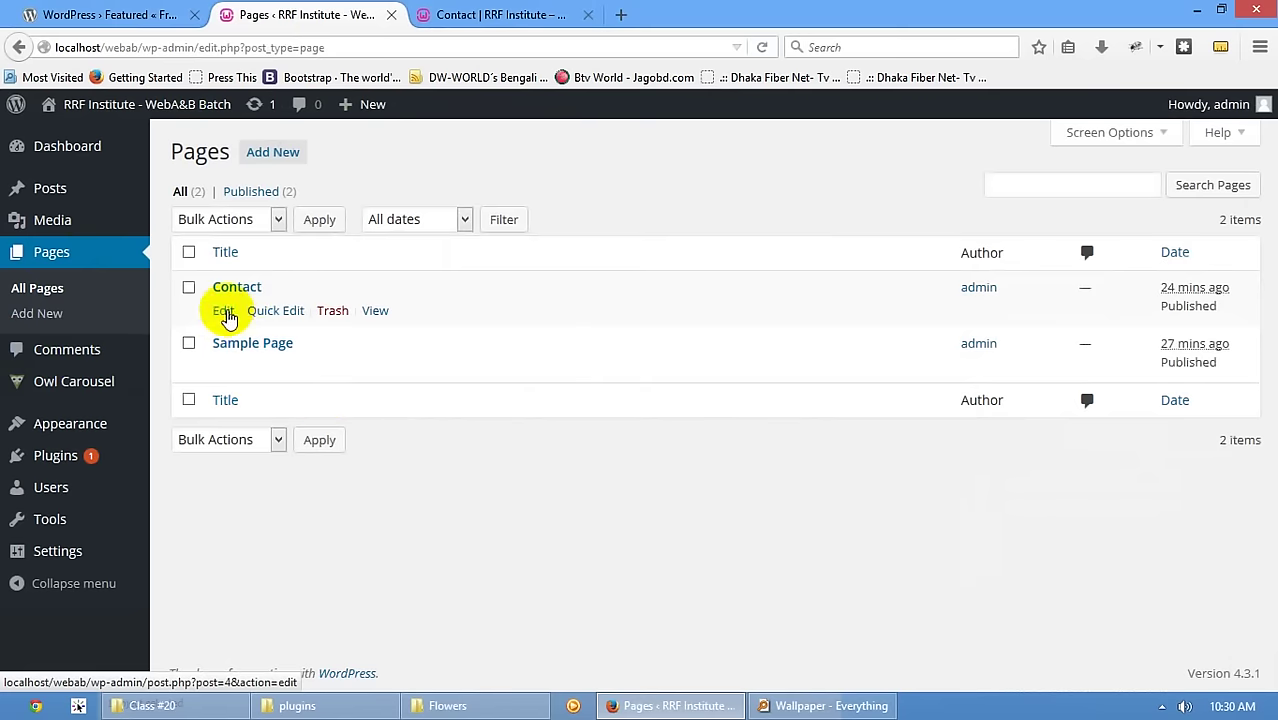
{"action": "left_click", "coordinate": [224, 311]}
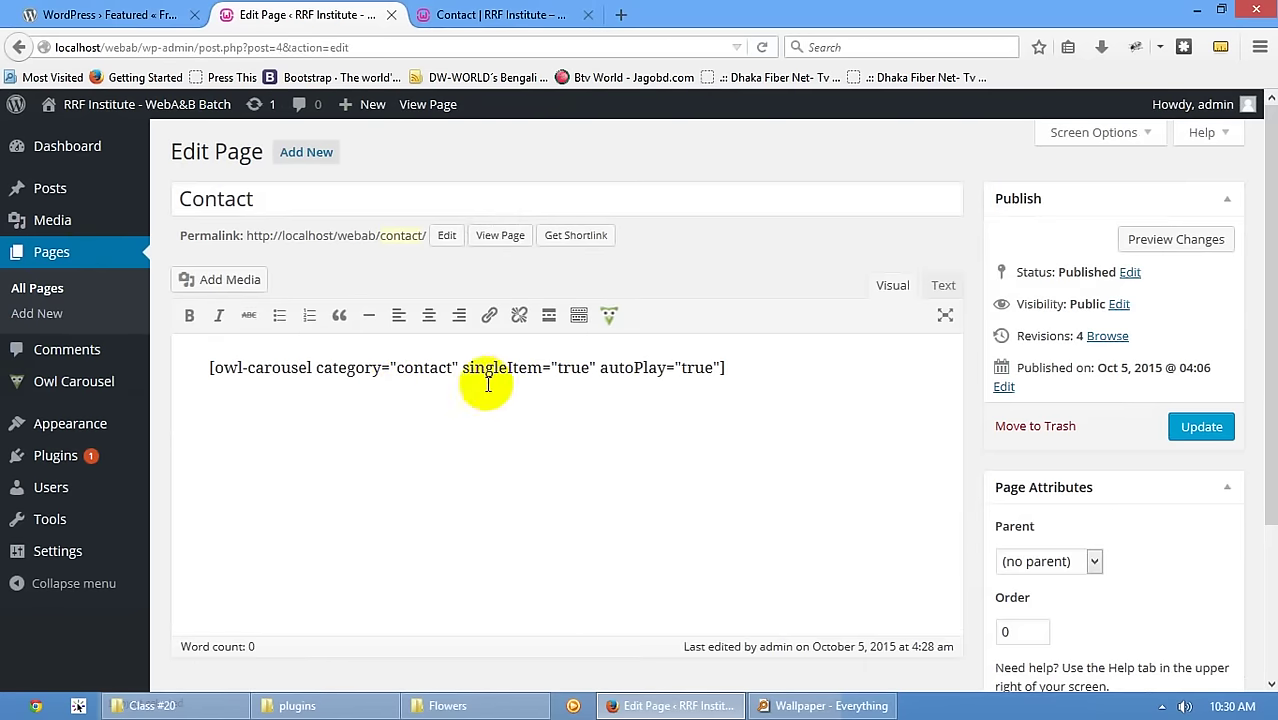
{"action": "left_click", "coordinate": [742, 368]}
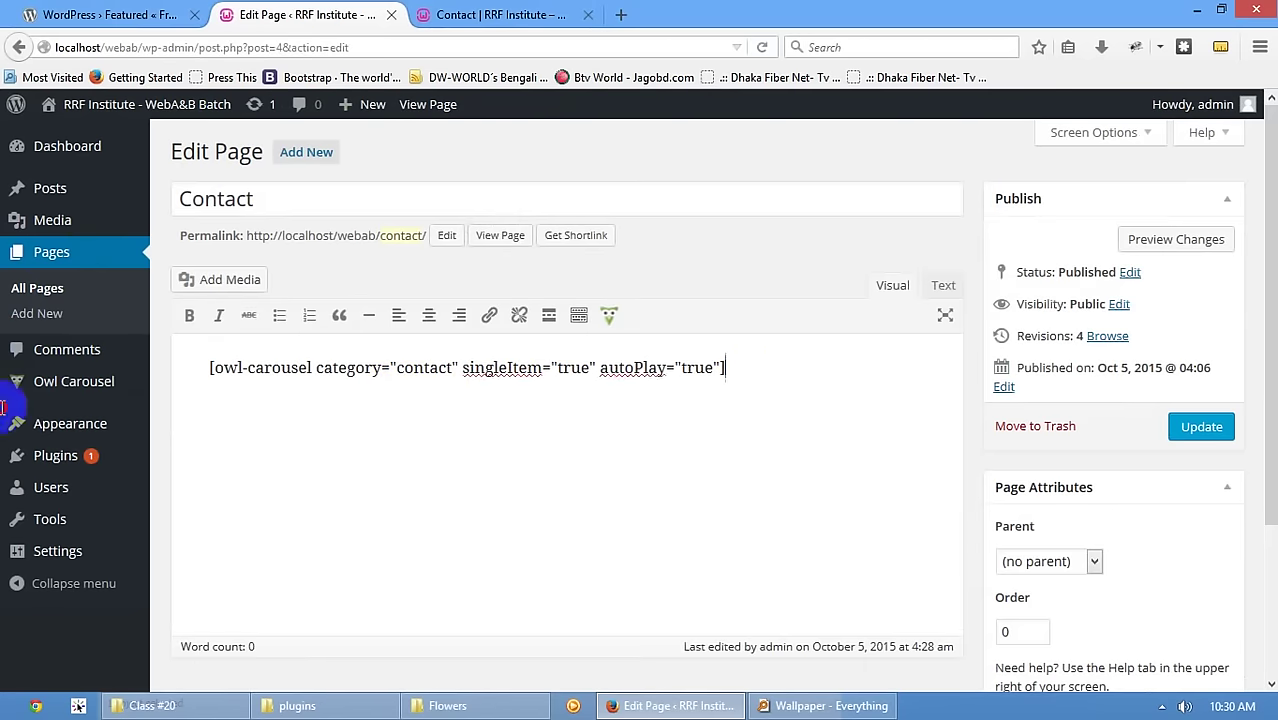
{"action": "key", "text": "ctrl+a"}
{"action": "key", "text": "BackSpace"}
- Insert a fresh owl-carousel shortcode for category 'contact', update the page, and reload the live Contact page
{"action": "left_click", "coordinate": [608, 320]}
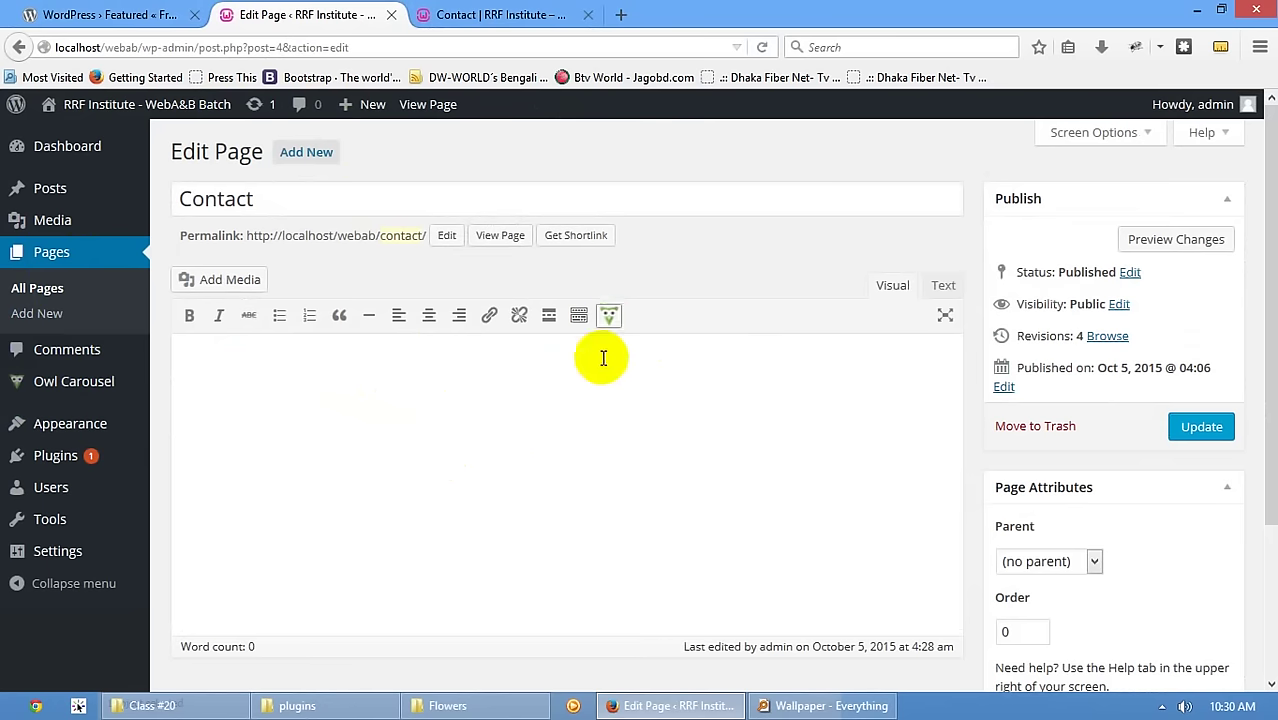
{"action": "double_click", "coordinate": [453, 370]}
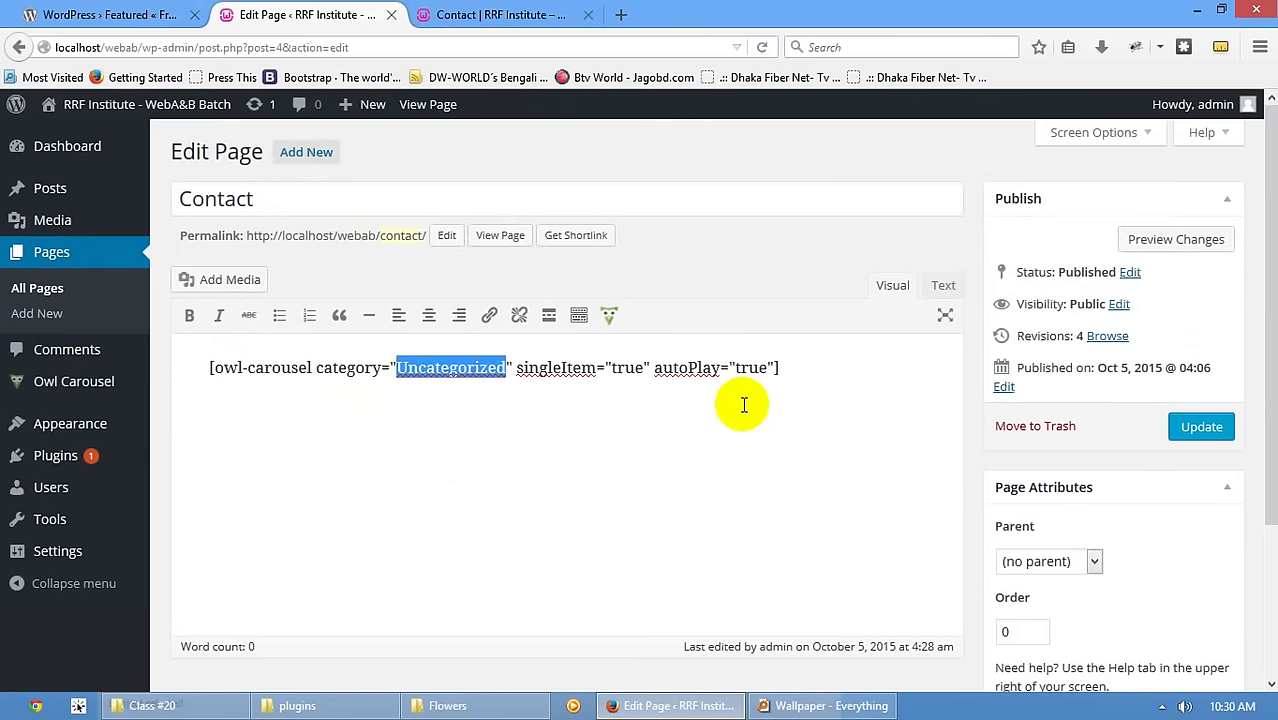
{"action": "type", "text": "contact"}
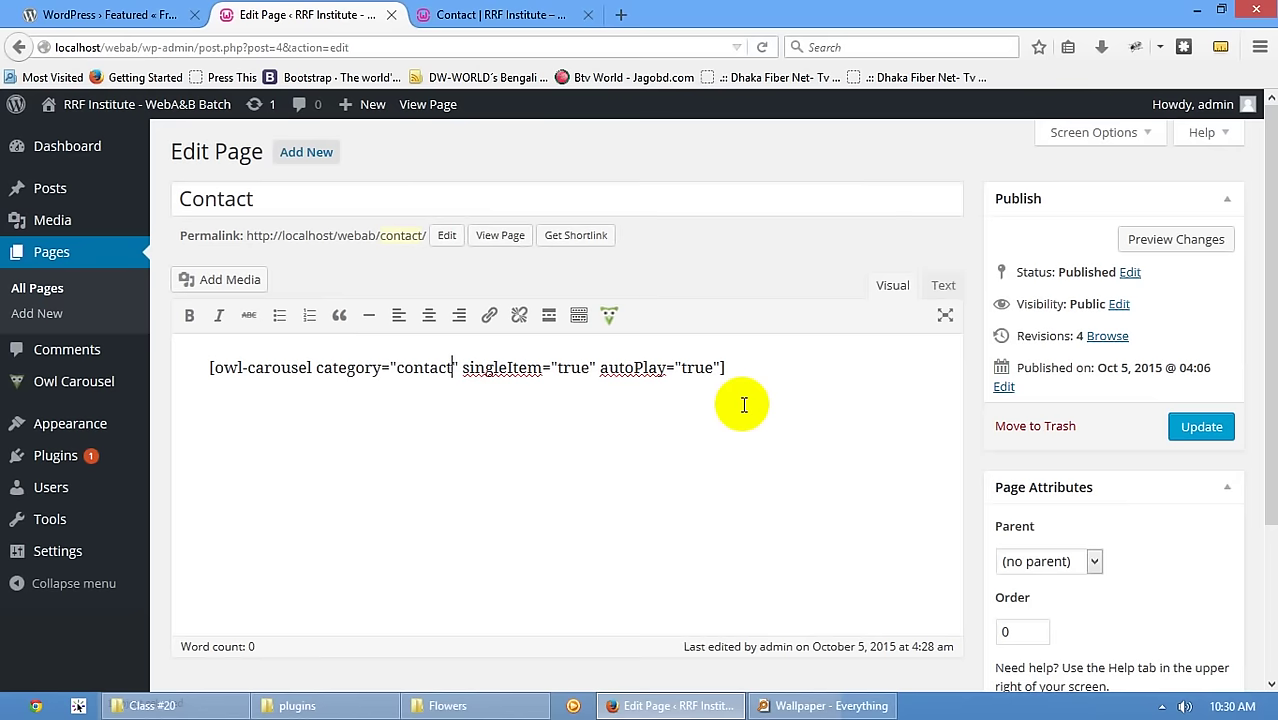
{"action": "left_click", "coordinate": [1203, 428]}
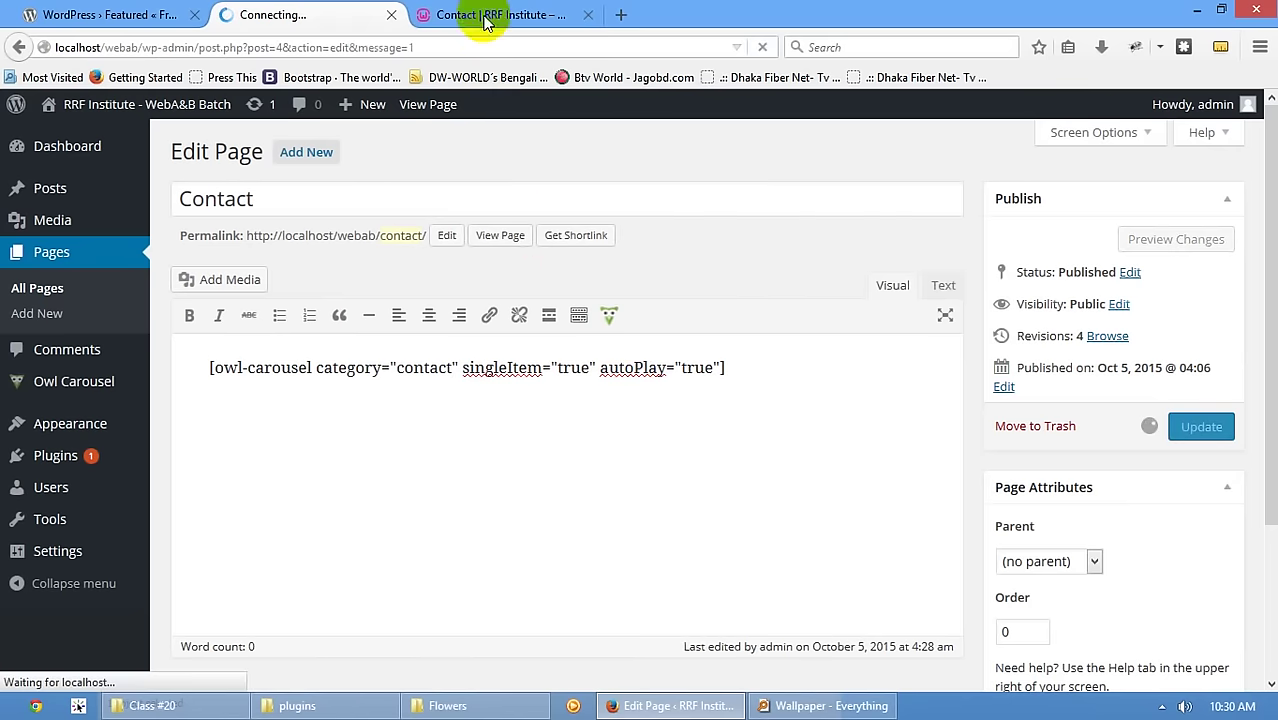
{"action": "key", "text": "ctrl+Tab"}
{"action": "key", "text": "F5"}
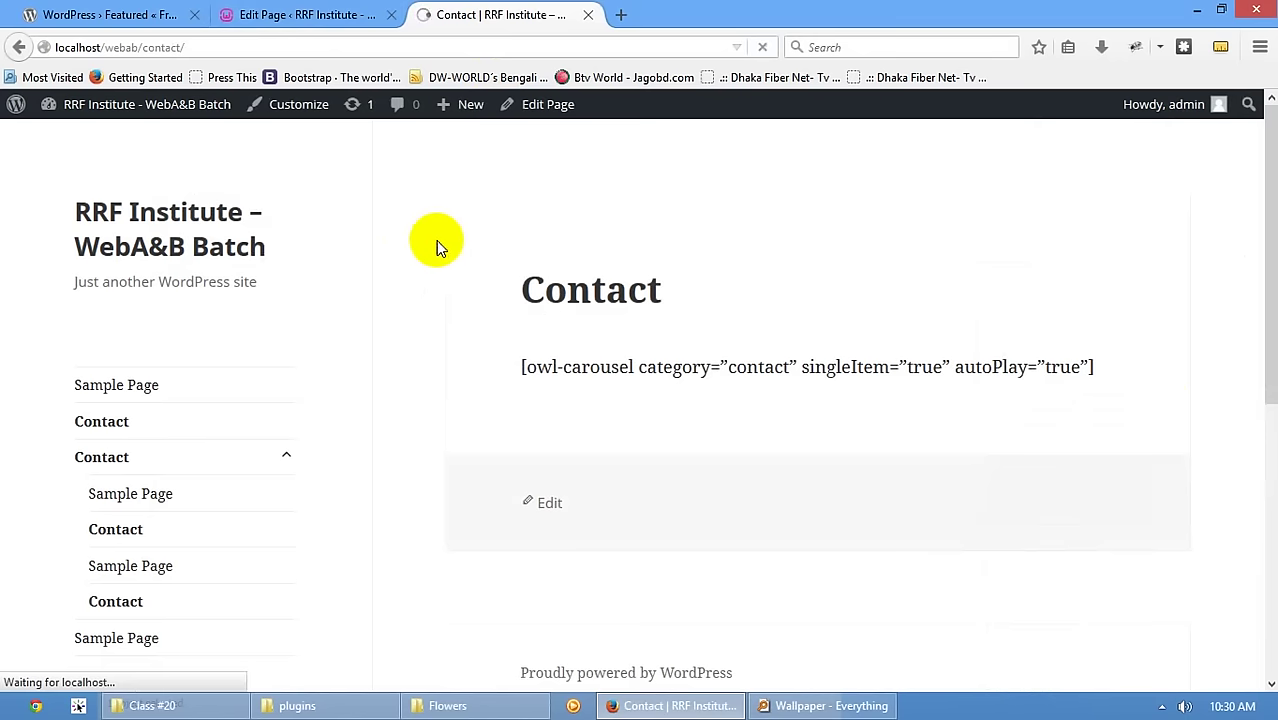
- Cycle the live Contact page slider through its tulip and pink flower slides
{"action": "scroll", "coordinate": [956, 262], "scroll_direction": "down", "scroll_amount": 5}
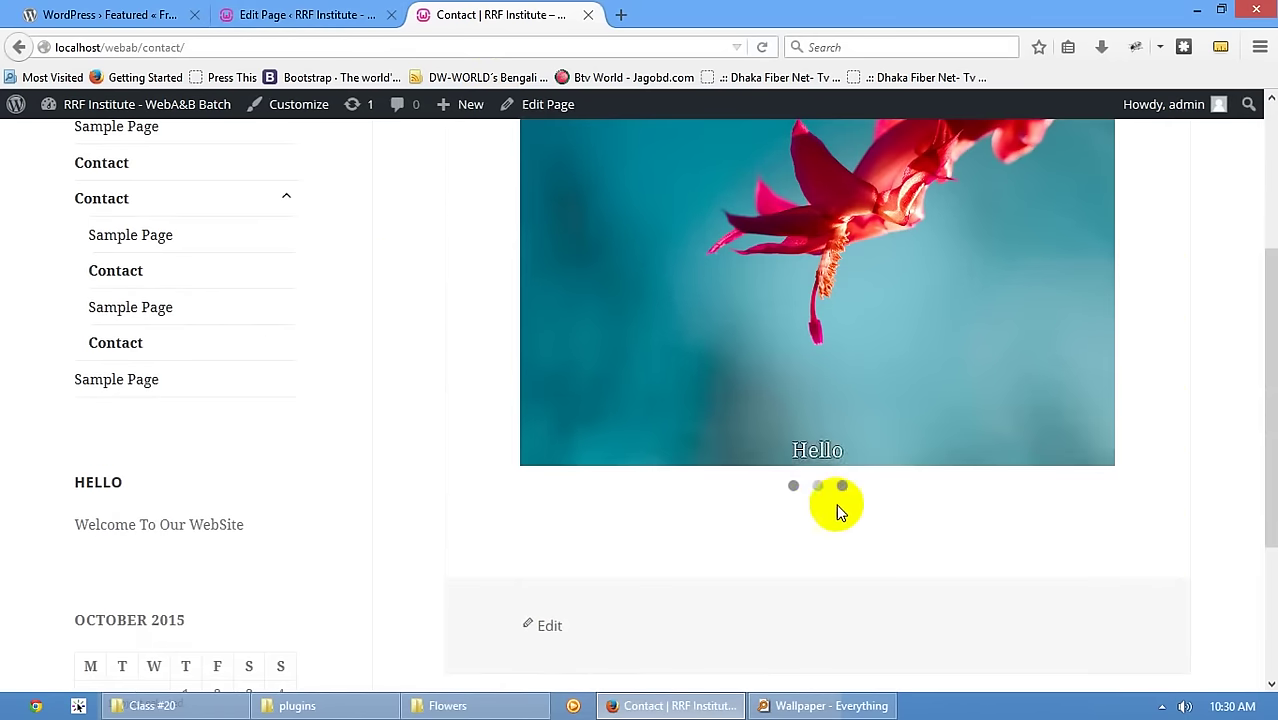
{"action": "left_click", "coordinate": [820, 487]}
{"action": "left_click", "coordinate": [841, 490]}
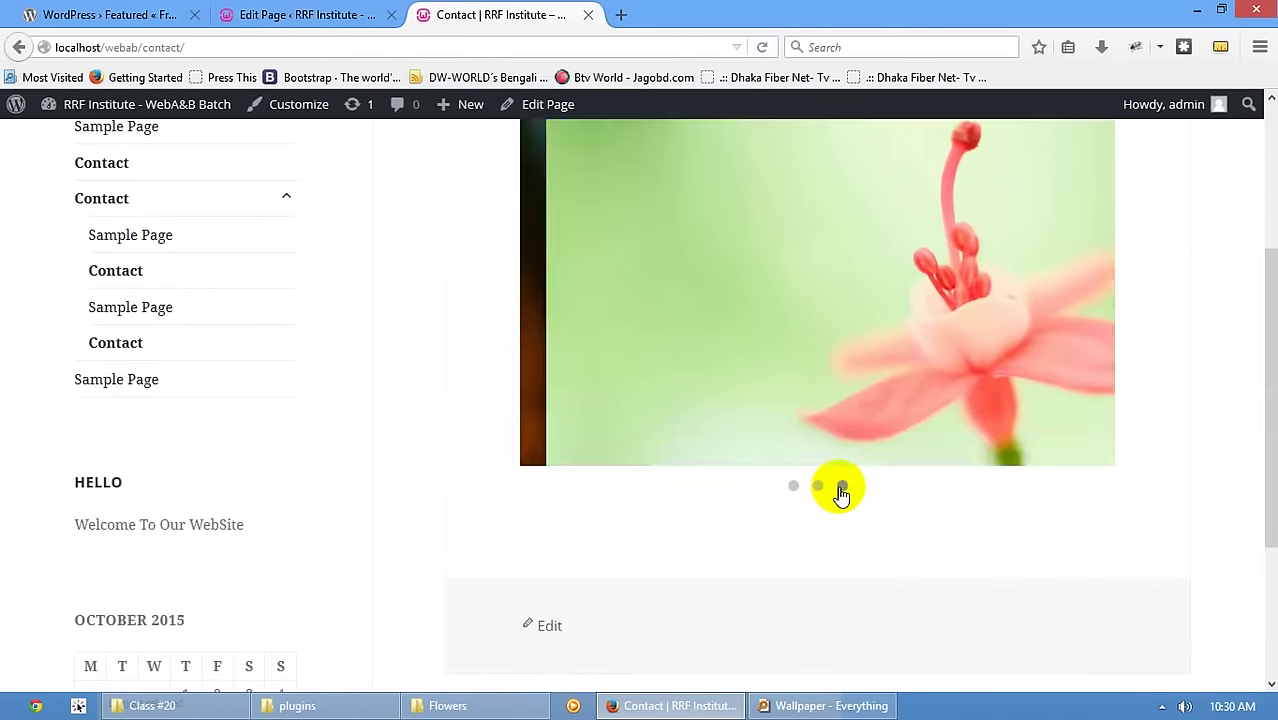
{"action": "scroll", "coordinate": [836, 491], "scroll_direction": "up", "scroll_amount": 5}
{"action": "scroll", "coordinate": [848, 480], "scroll_direction": "down", "scroll_amount": 3}
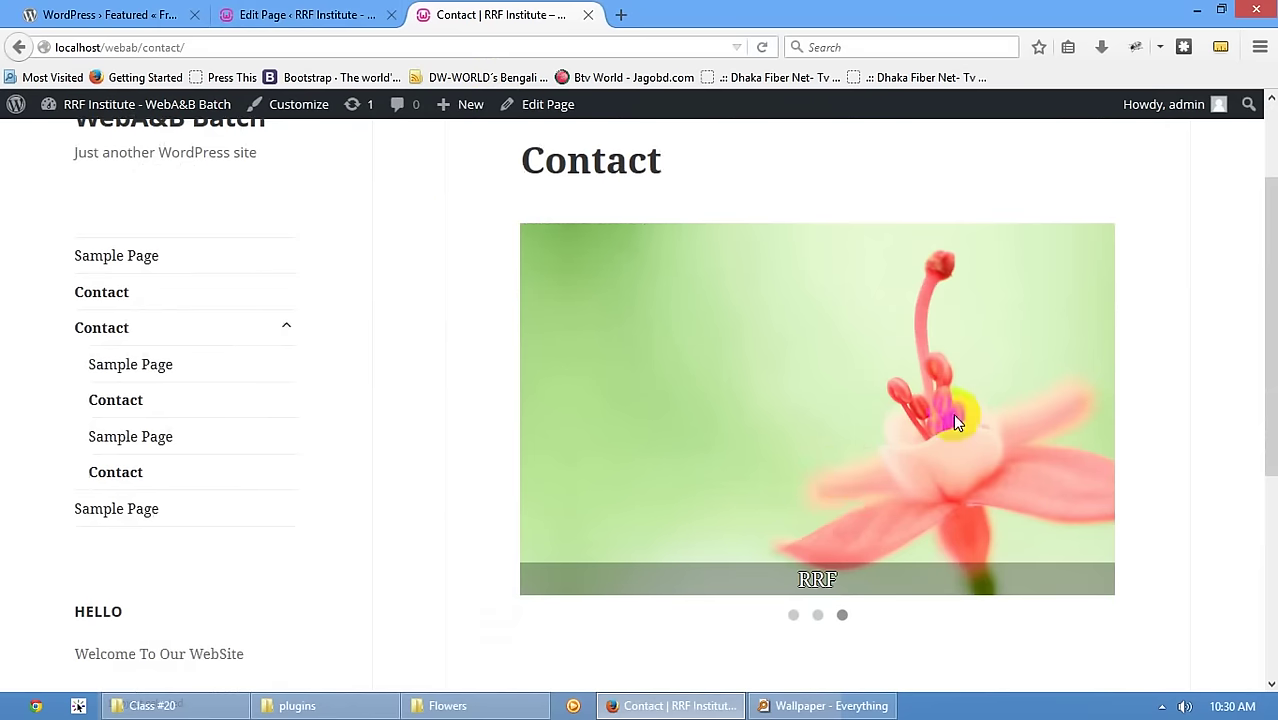
- Compare the Contact editor with the live page, jump the slider to the pink flower slide, and return to the admin
{"action": "left_click", "coordinate": [258, 14]}
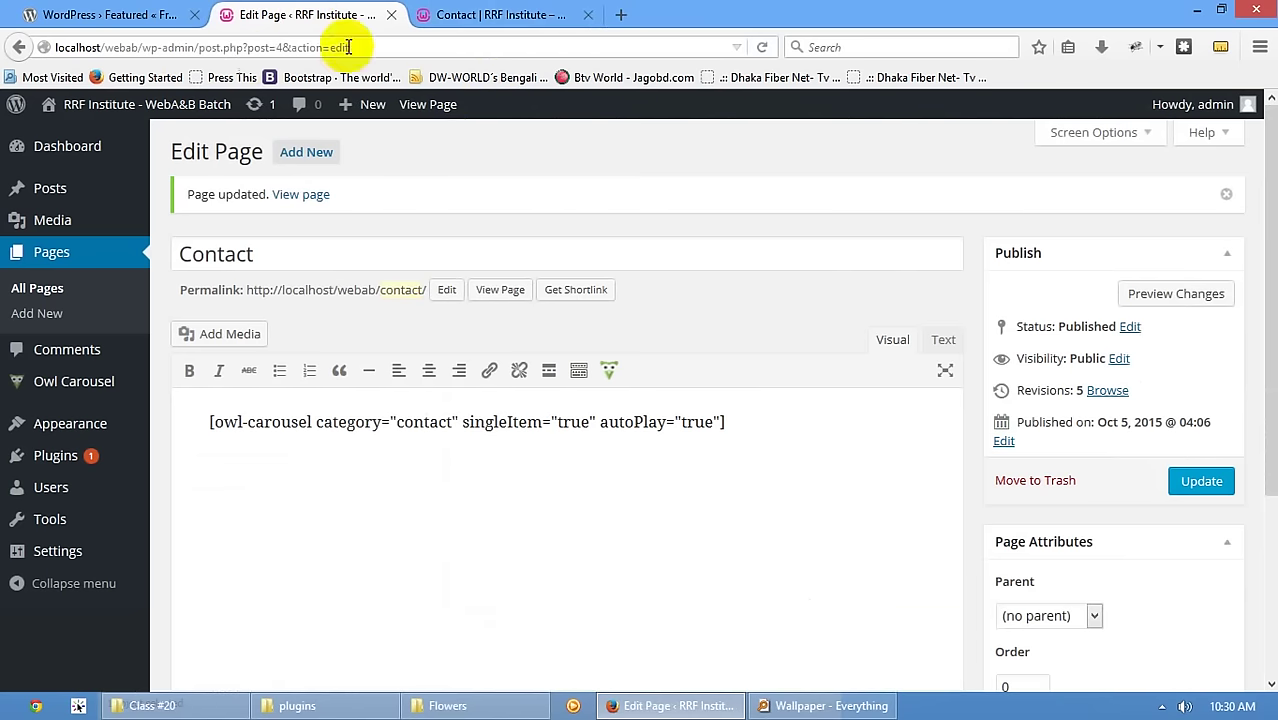
{"action": "left_click", "coordinate": [452, 10]}
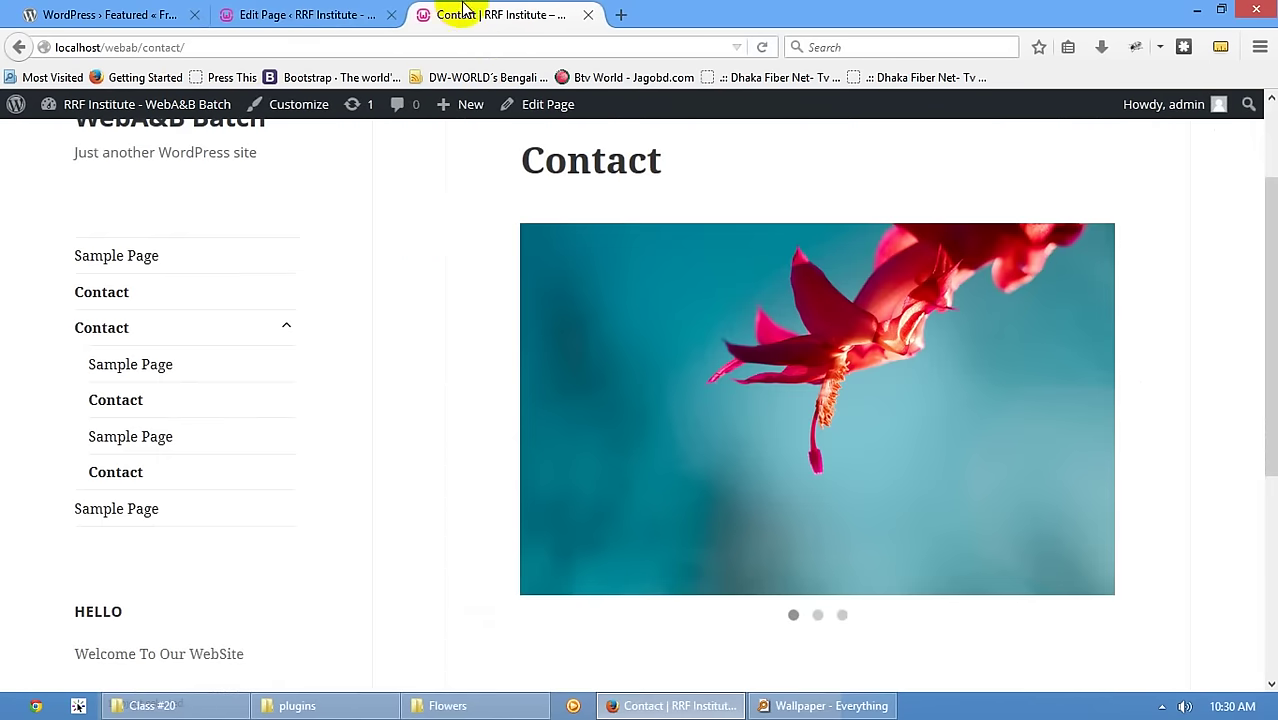
{"action": "left_click", "coordinate": [320, 12]}
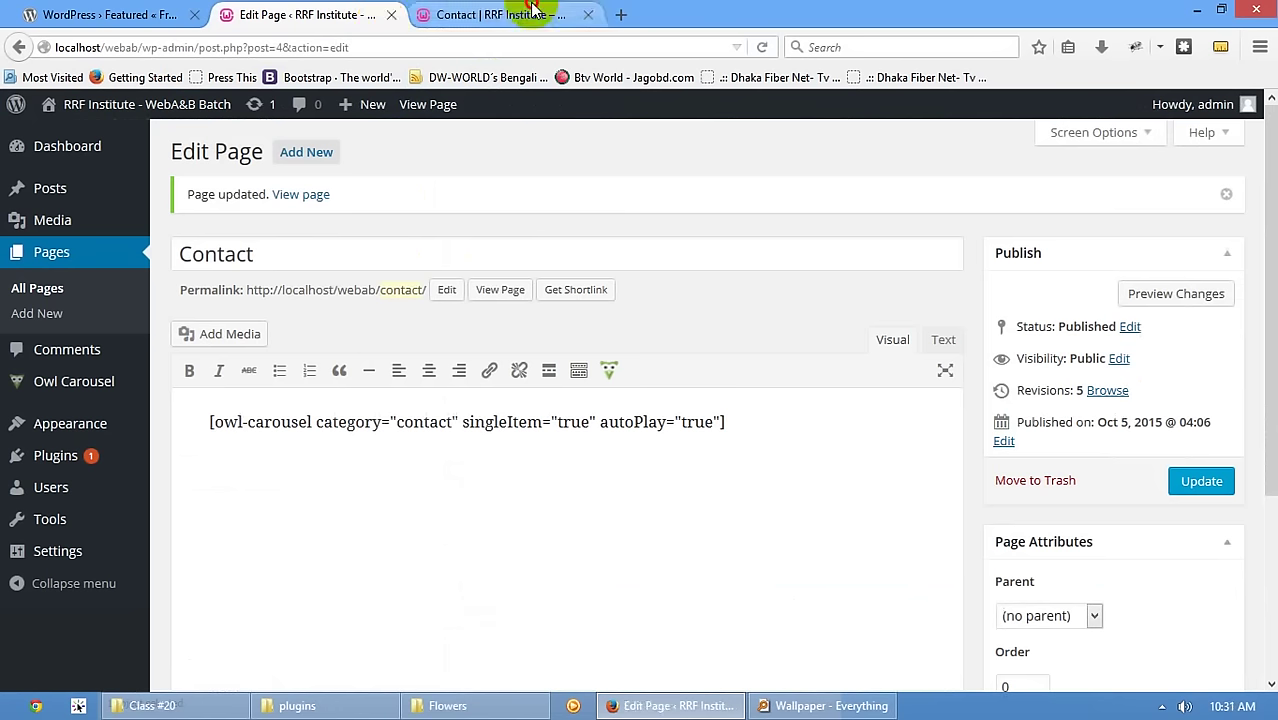
{"action": "left_click", "coordinate": [462, 12]}
{"action": "left_click", "coordinate": [845, 616]}
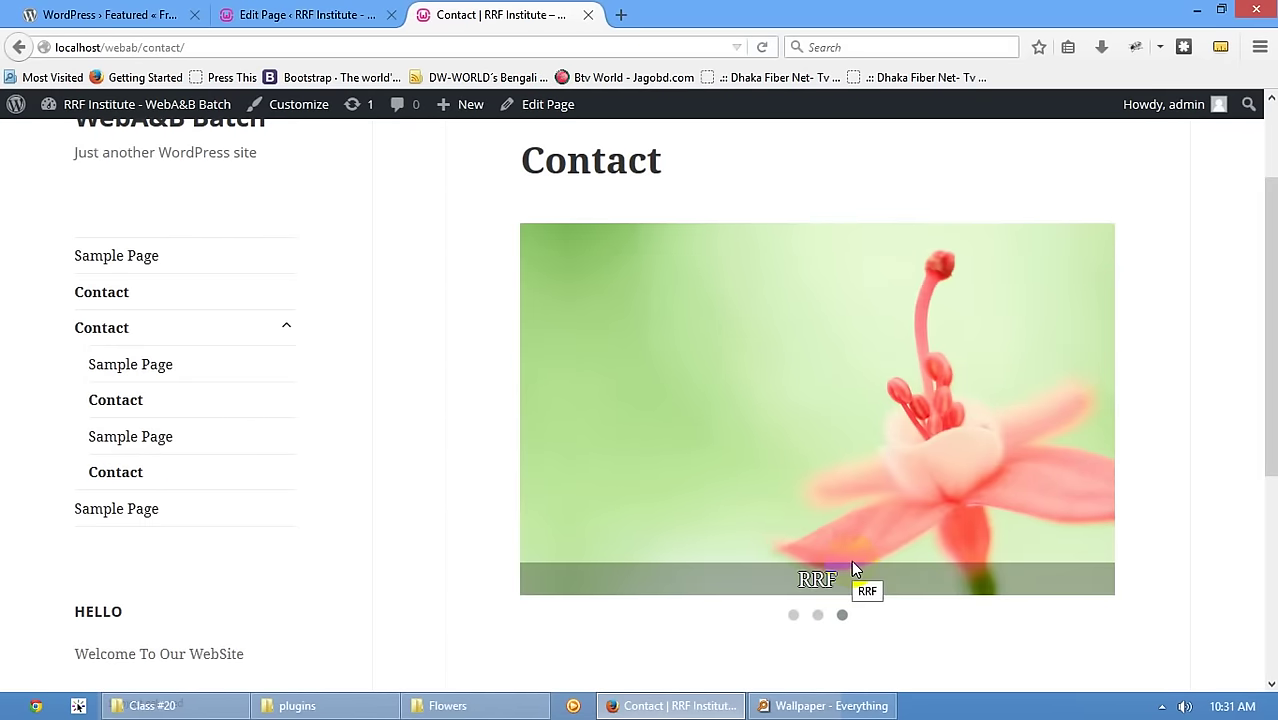
{"action": "left_click", "coordinate": [345, 14]}
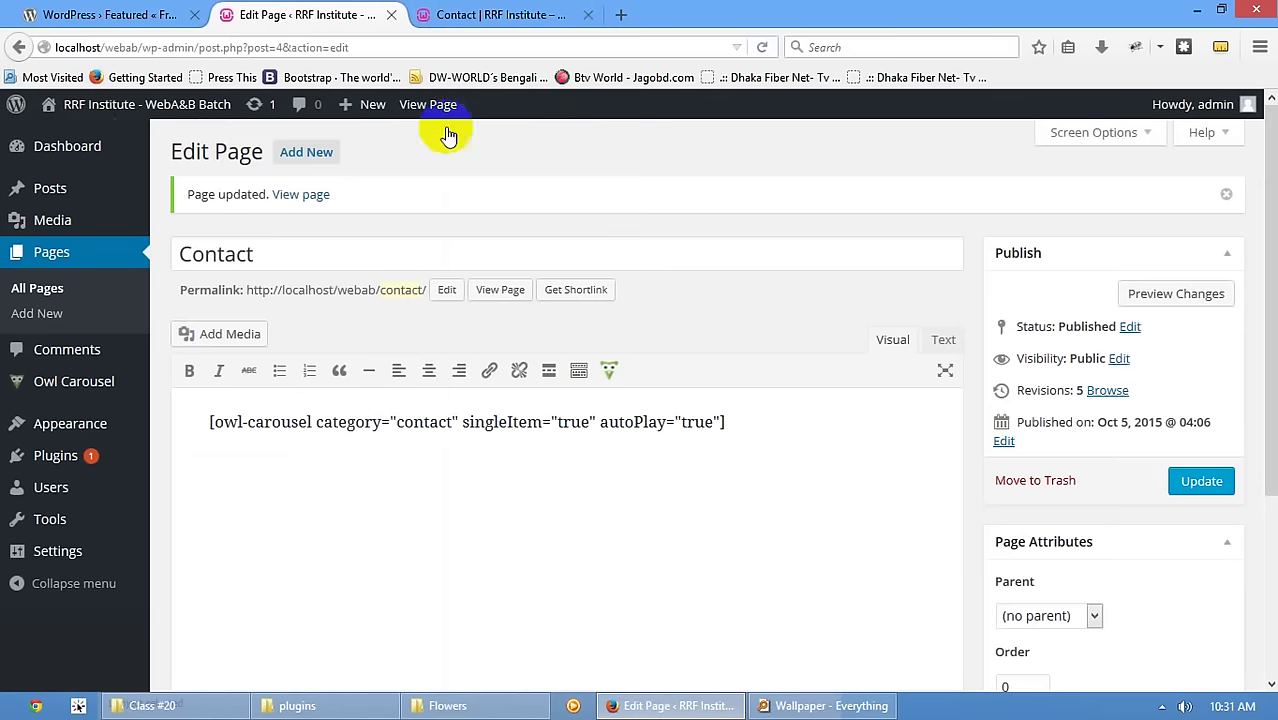
{"action": "mouse_move", "coordinate": [86, 380]}
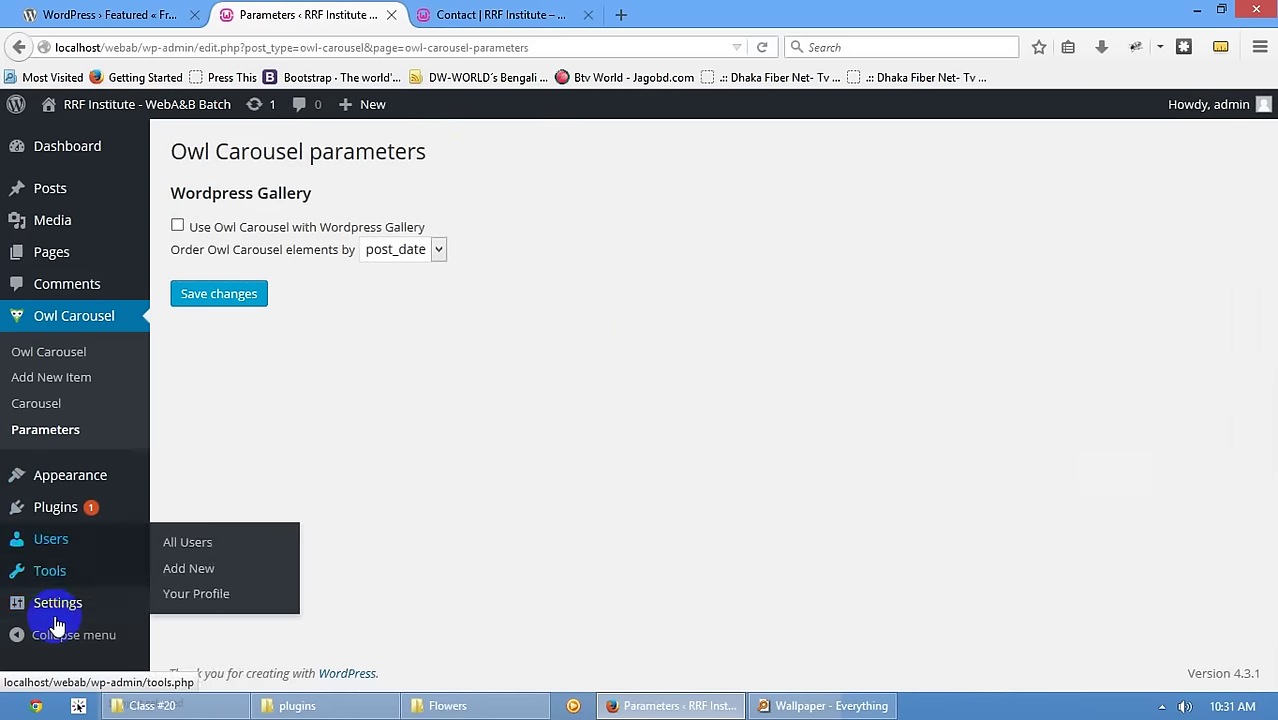
- Recheck the live Contact page, then list the Owl Carousel items RRF, Hi and Hello
{"action": "mouse_move", "coordinate": [60, 573]}
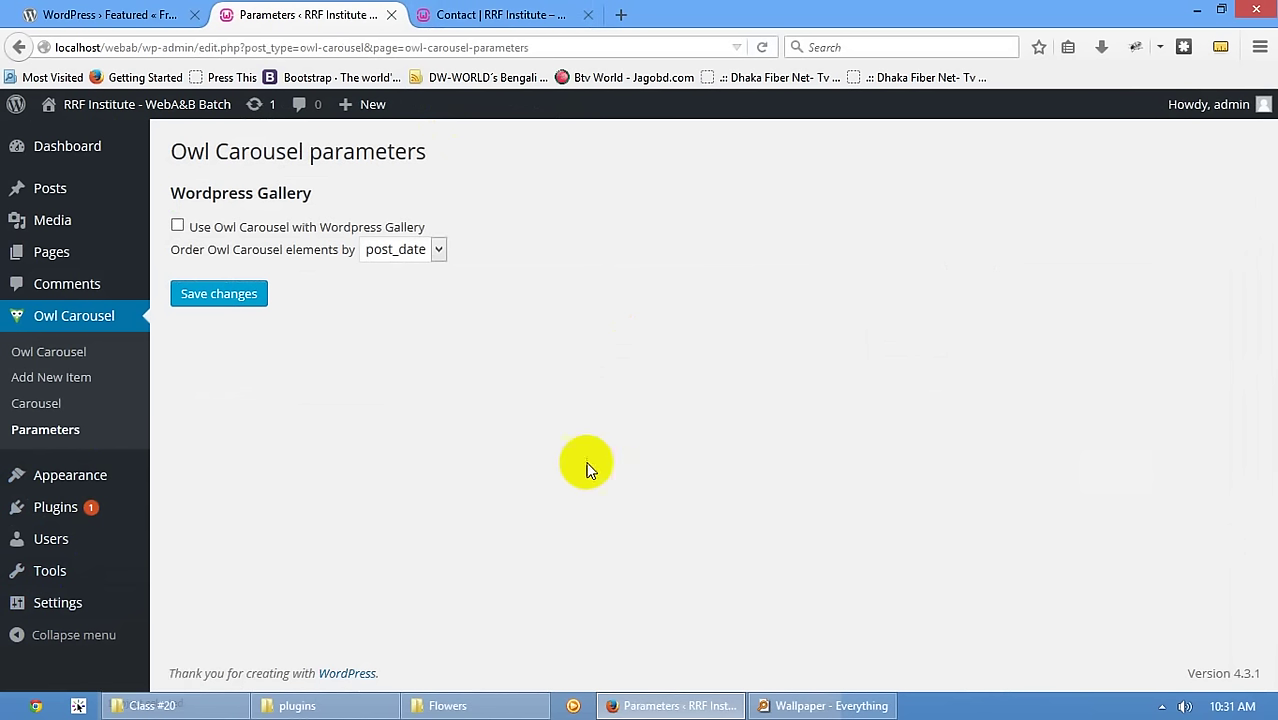
{"action": "left_click", "coordinate": [468, 14]}
{"action": "left_click", "coordinate": [294, 26]}
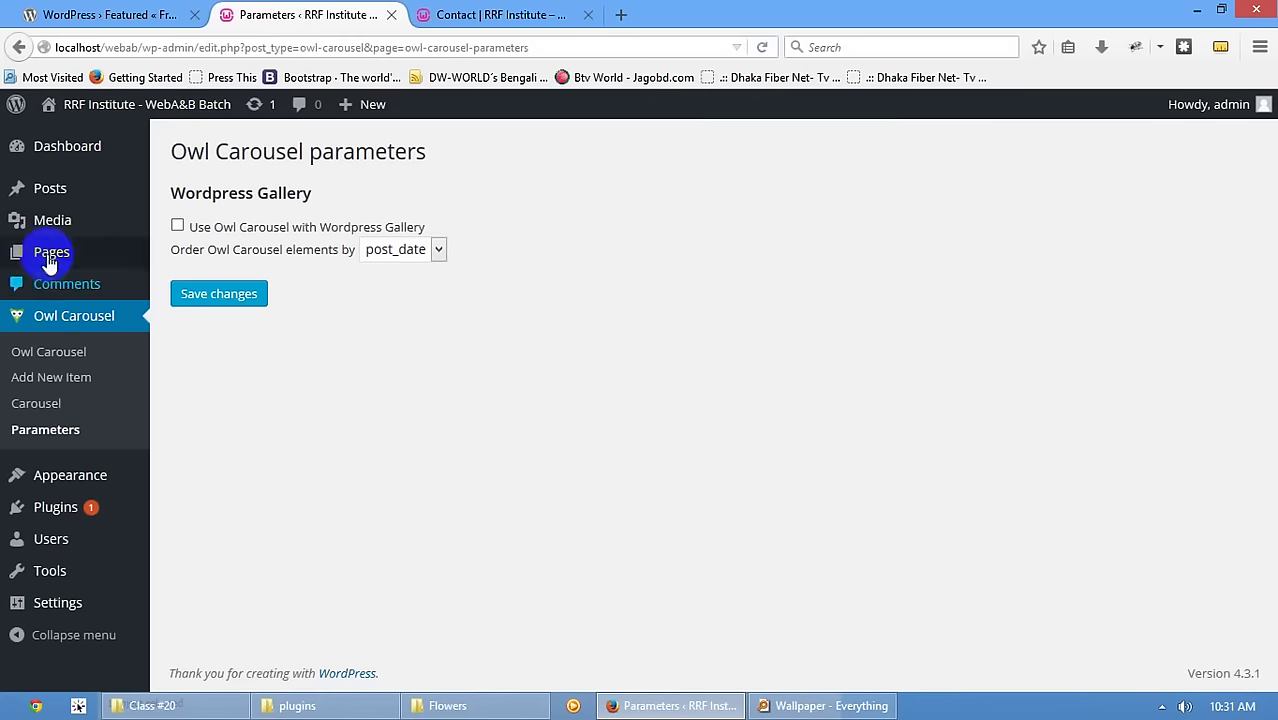
{"action": "left_click", "coordinate": [55, 251]}
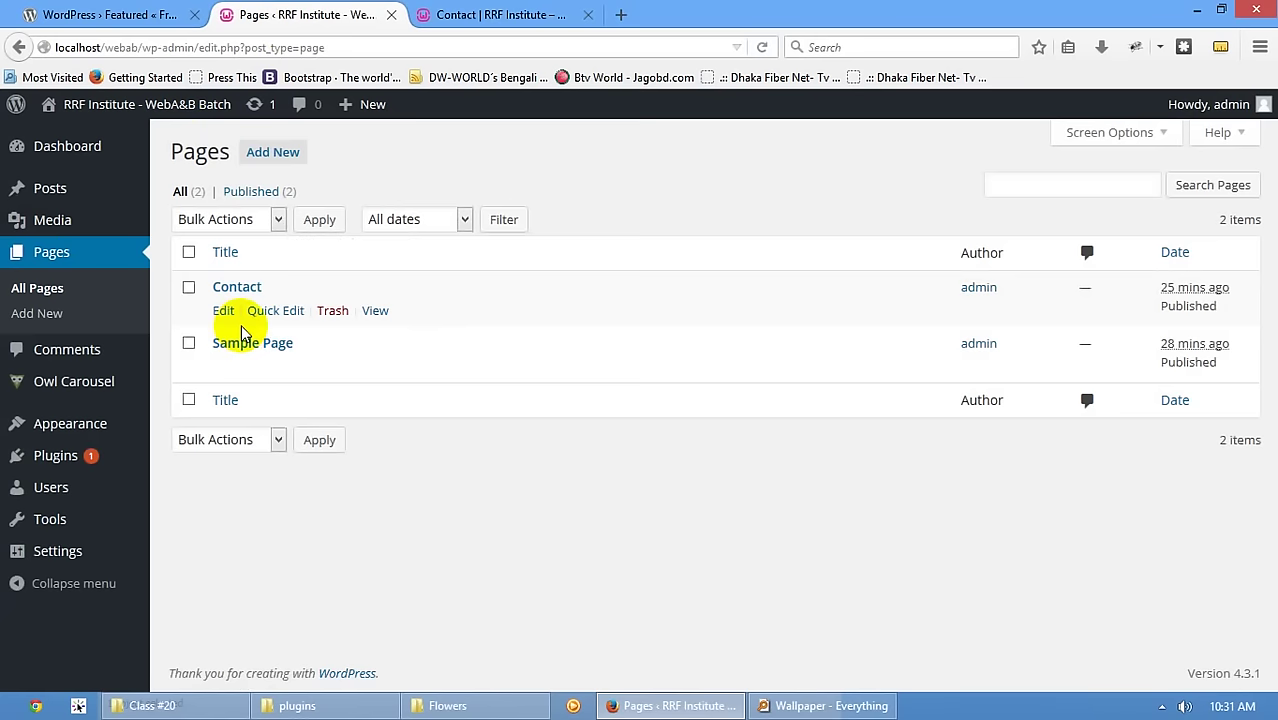
{"action": "left_click", "coordinate": [110, 383]}
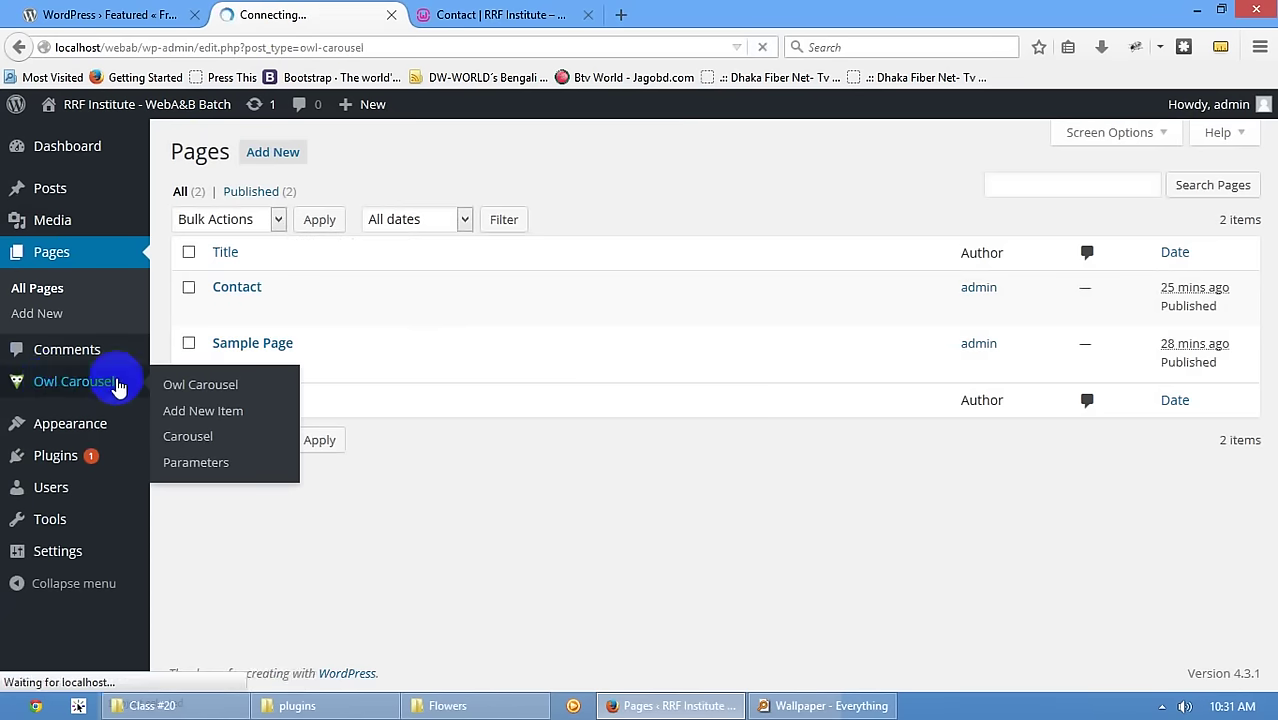
{"action": "mouse_move", "coordinate": [236, 420]}
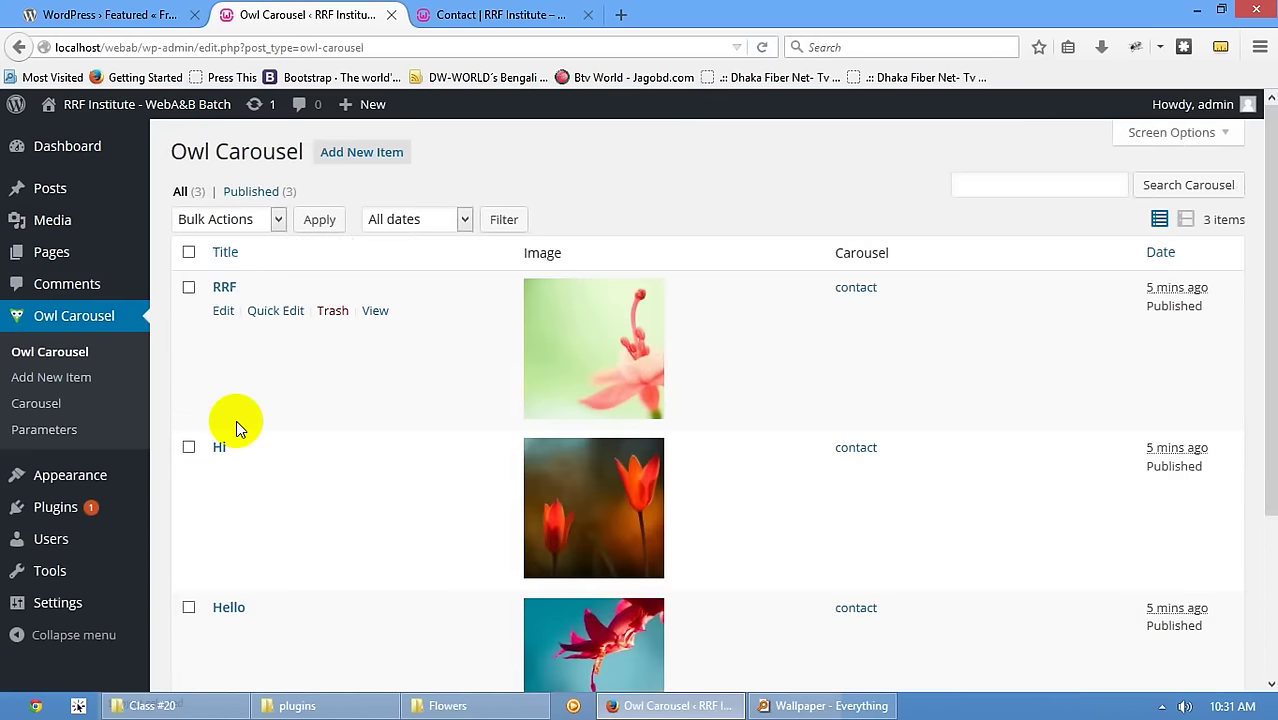
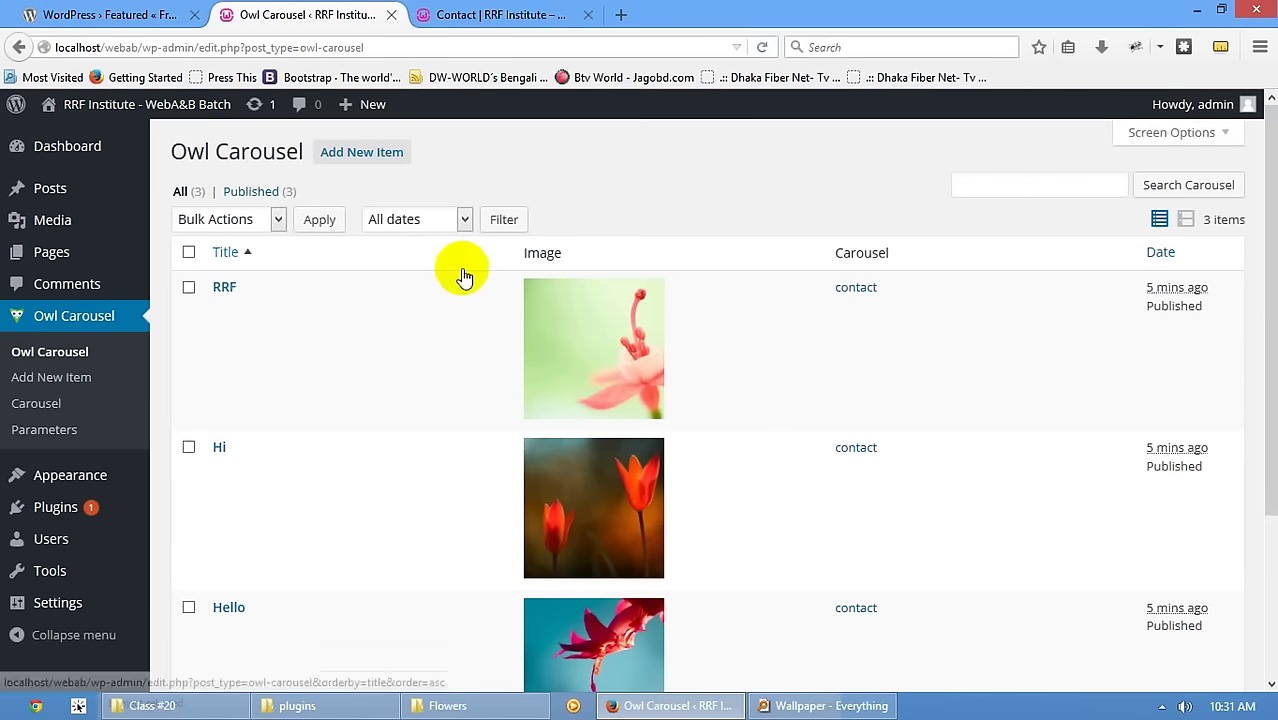
- Deactivate the Owl Carousel plugin in the Installed Plugins list
{"action": "mouse_move", "coordinate": [471, 374]}
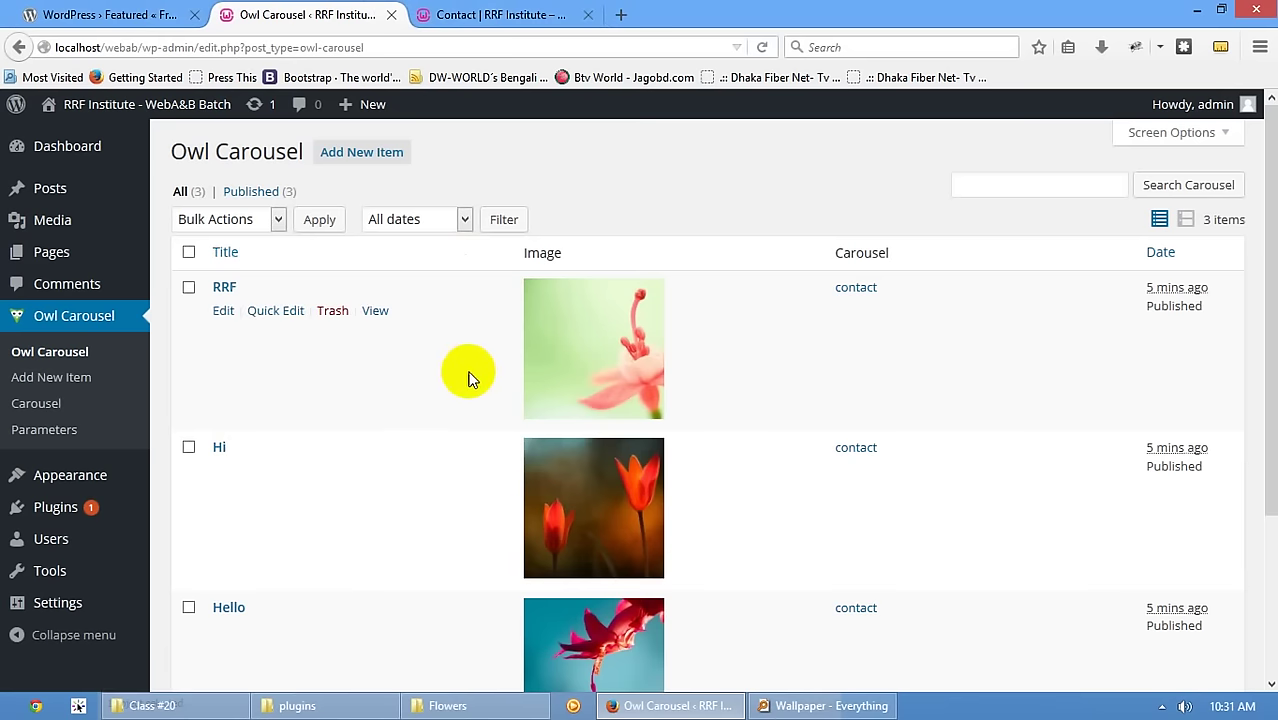
{"action": "scroll", "coordinate": [419, 383], "scroll_direction": "down", "scroll_amount": 3}
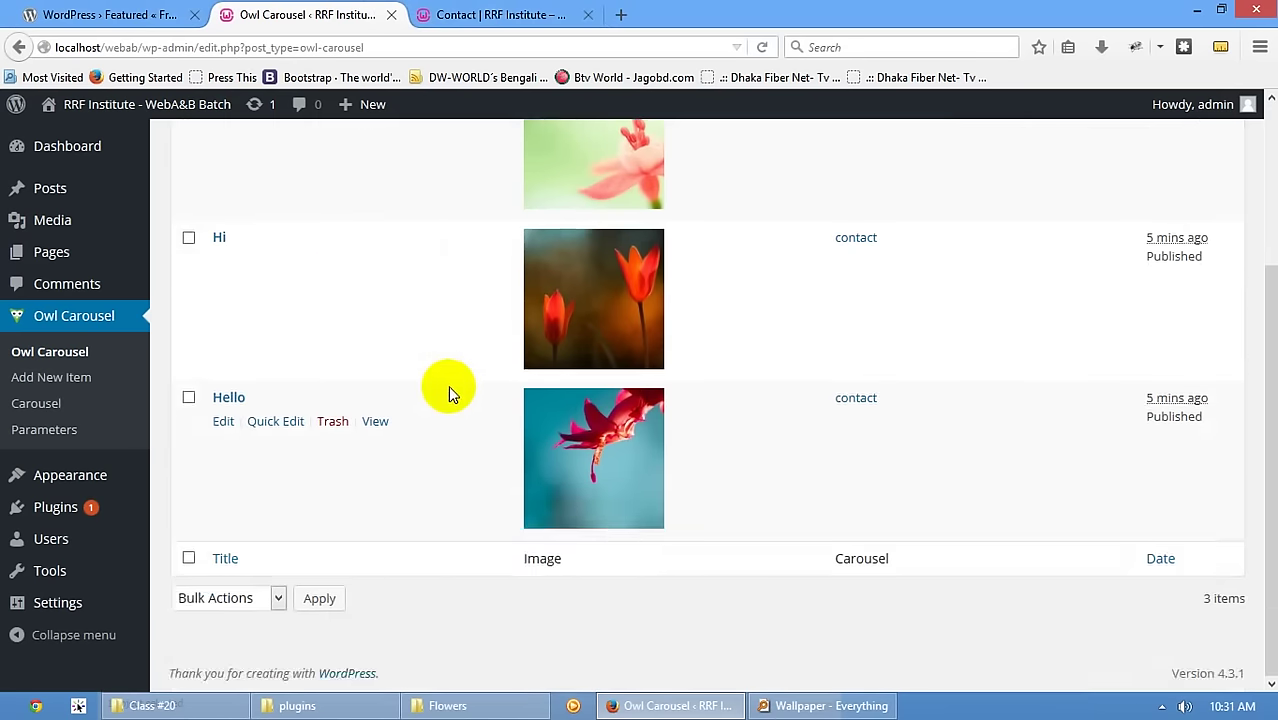
{"action": "scroll", "coordinate": [448, 385], "scroll_direction": "up", "scroll_amount": 3}
{"action": "left_click", "coordinate": [60, 478]}
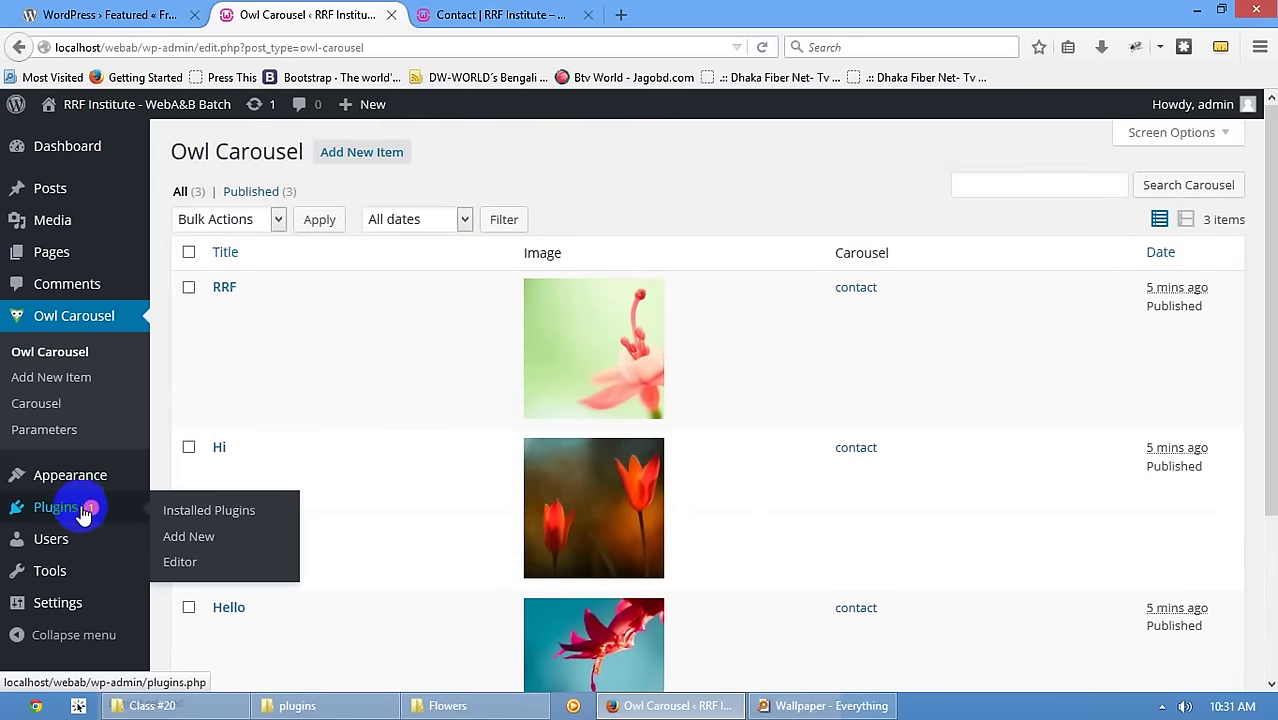
{"action": "left_click", "coordinate": [84, 510]}
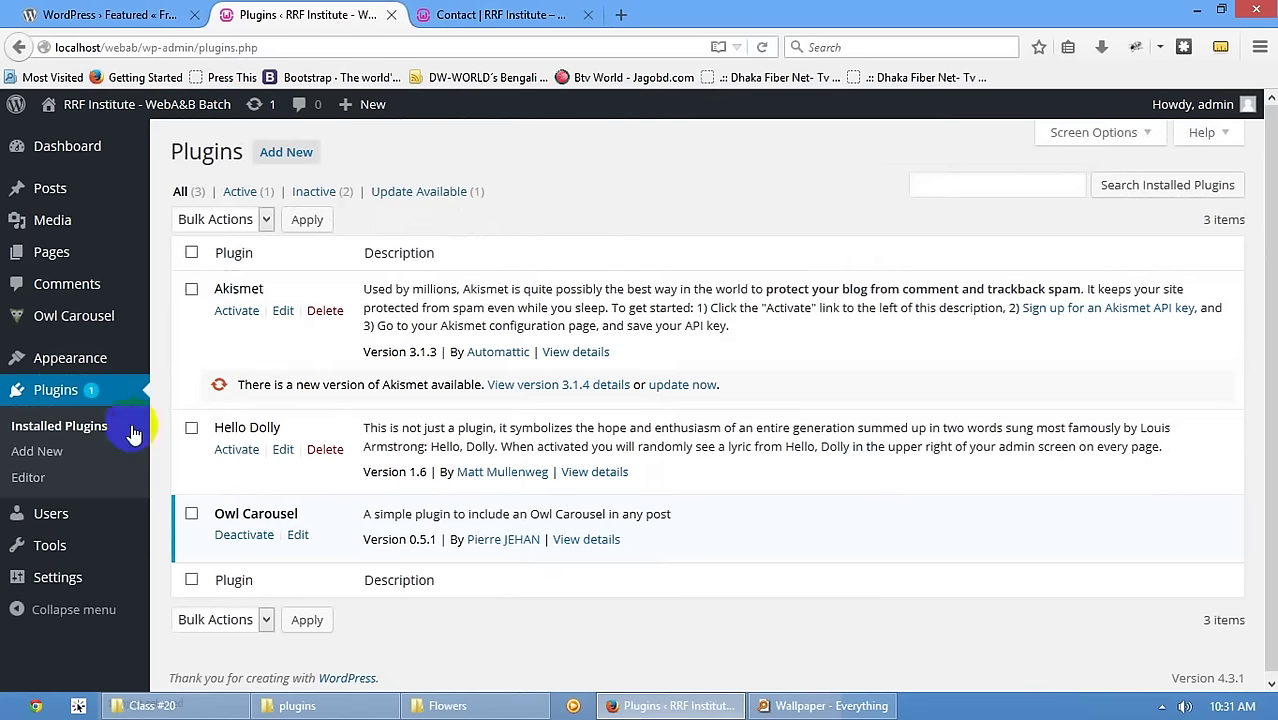
{"action": "left_click", "coordinate": [262, 535]}
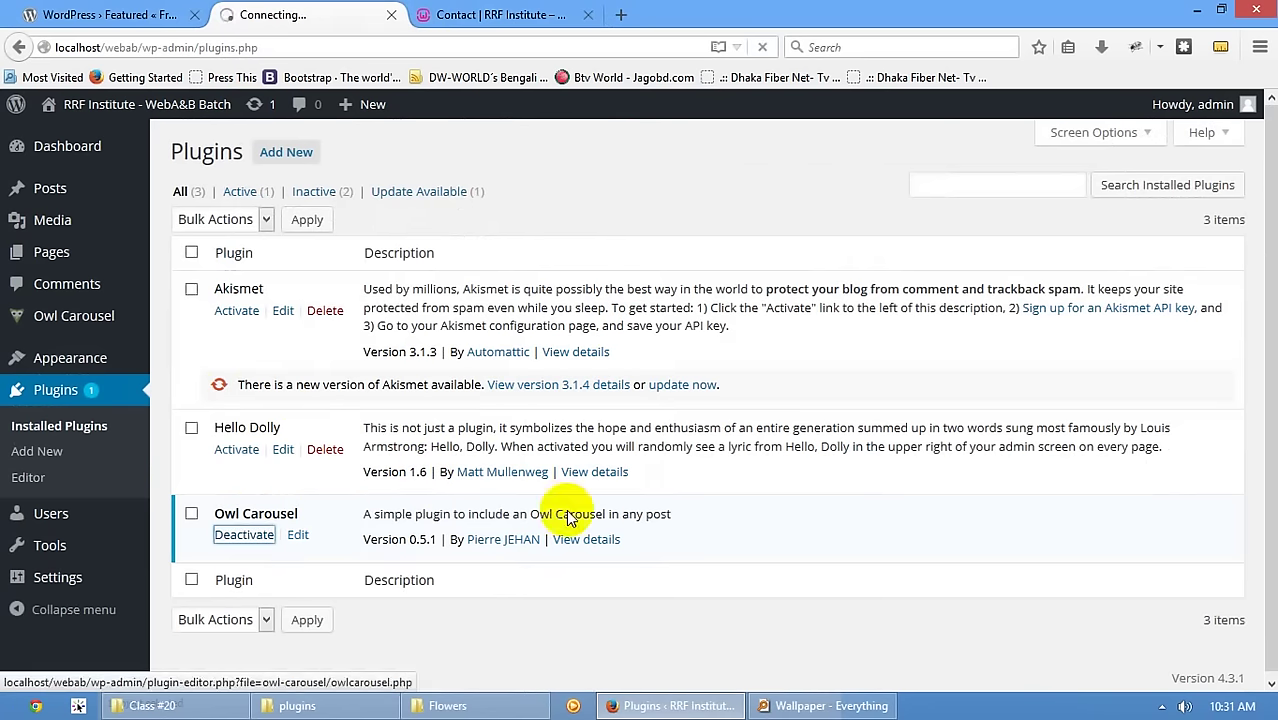
- Highlight the raw owl-carousel shortcode now showing on the site's Sample Page
{"action": "left_click", "coordinate": [470, 12]}
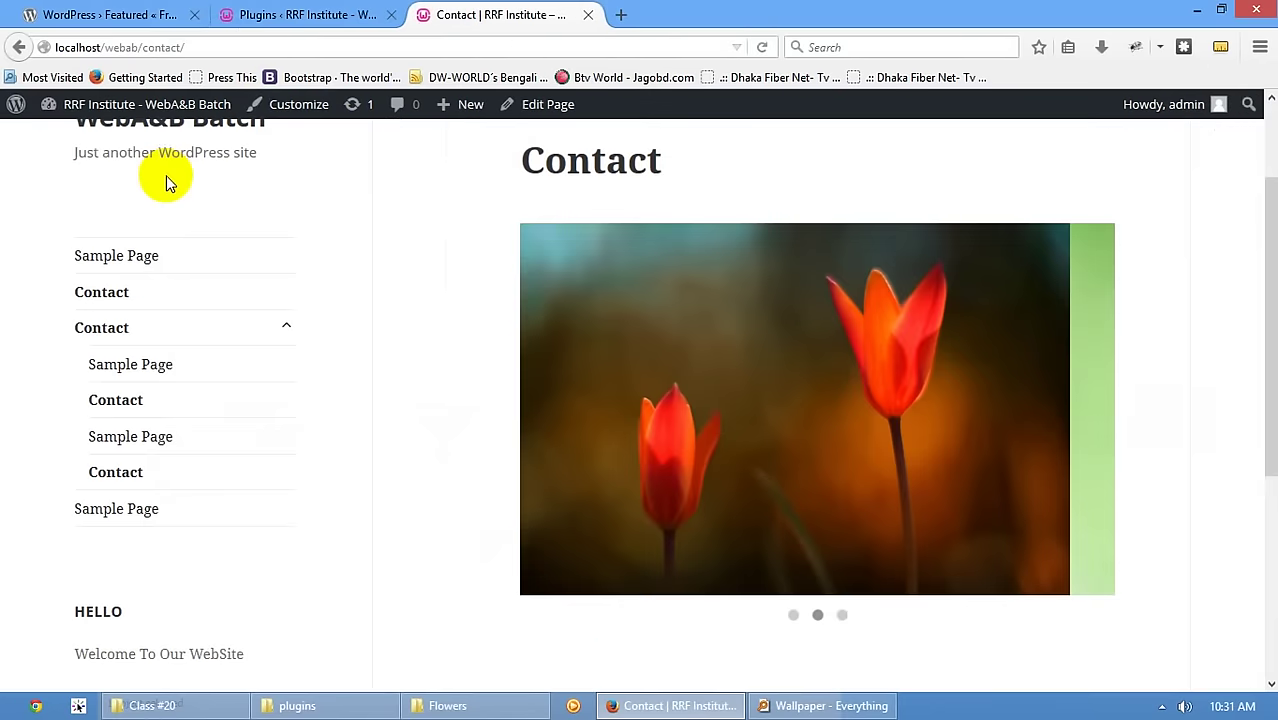
{"action": "scroll", "coordinate": [190, 240], "scroll_direction": "up", "scroll_amount": 2}
{"action": "left_click", "coordinate": [110, 386]}
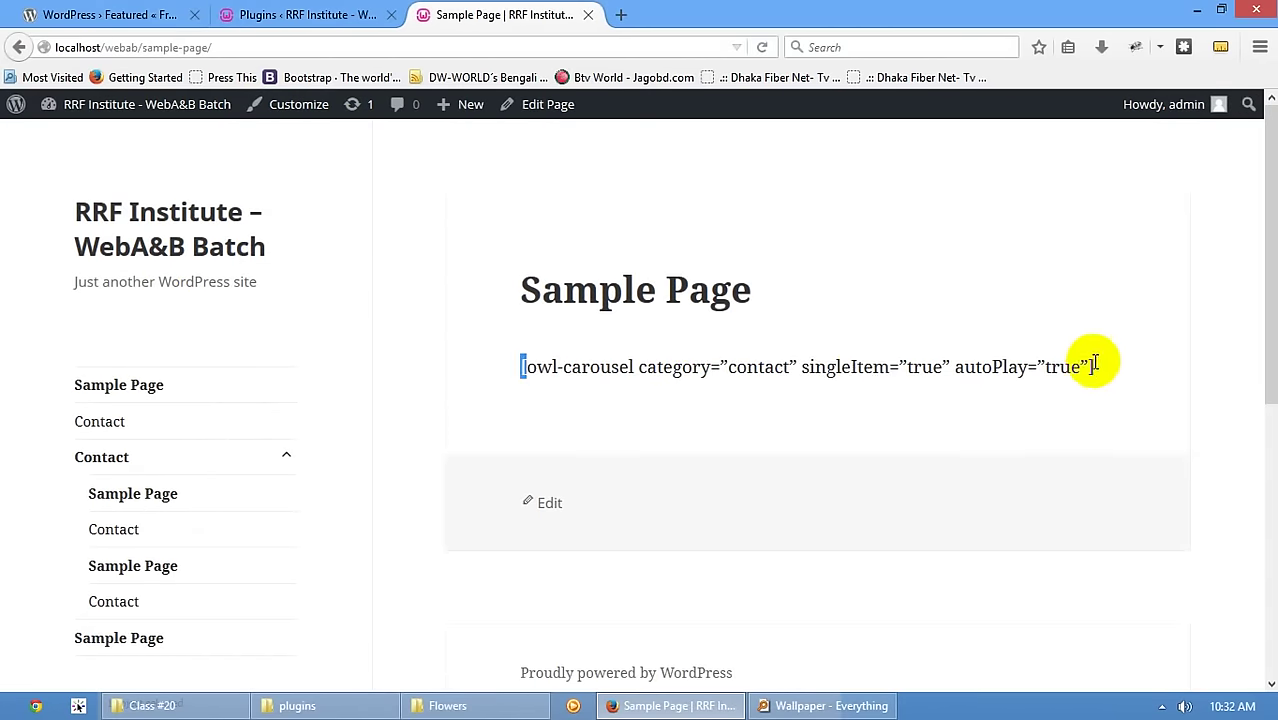
{"action": "left_click_drag", "start_coordinate": [1096, 366], "coordinate": [525, 366]}
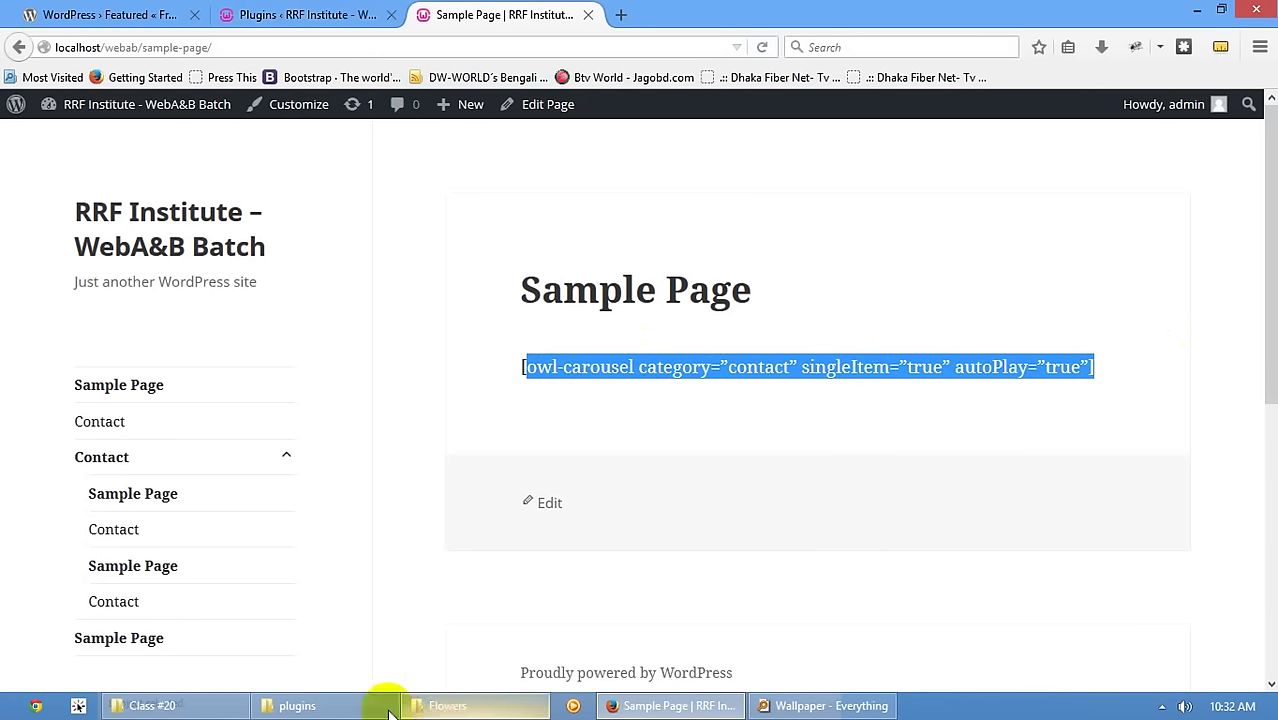
- Delete Owl Carousel's files, leaving only akismet and hello.php in the plugins folder
{"action": "left_click", "coordinate": [283, 15]}
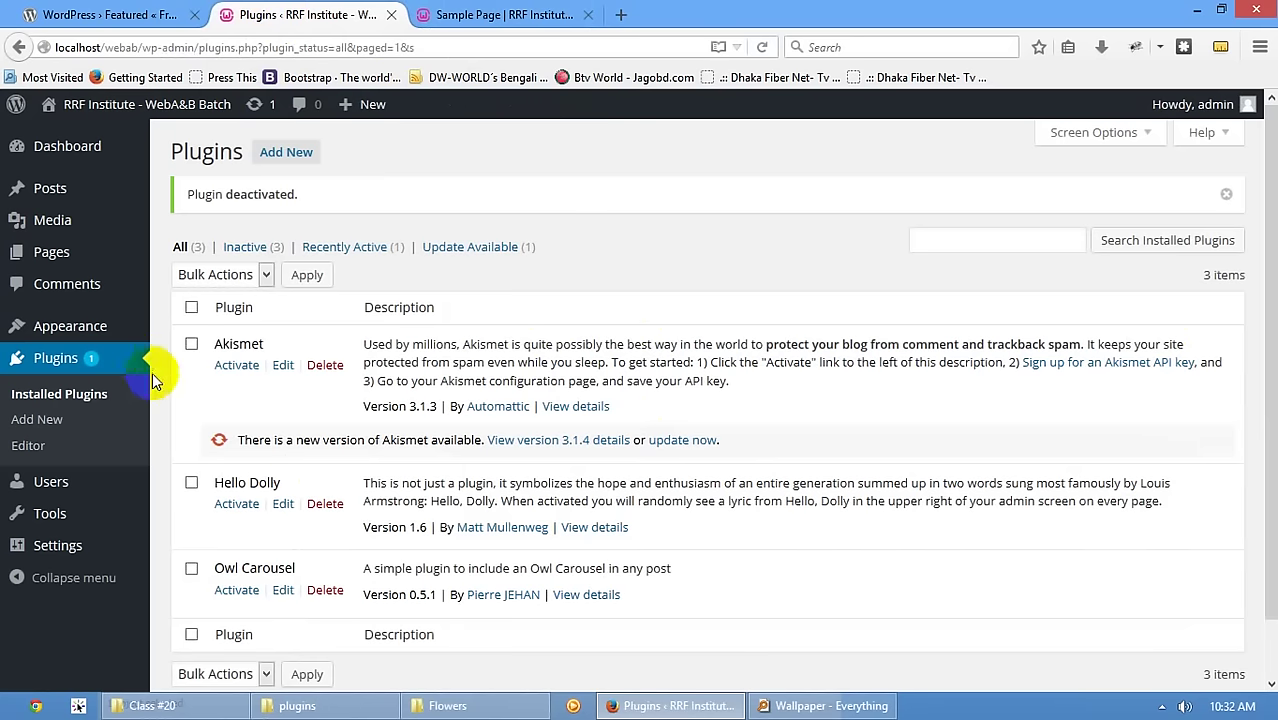
{"action": "left_click", "coordinate": [325, 590]}
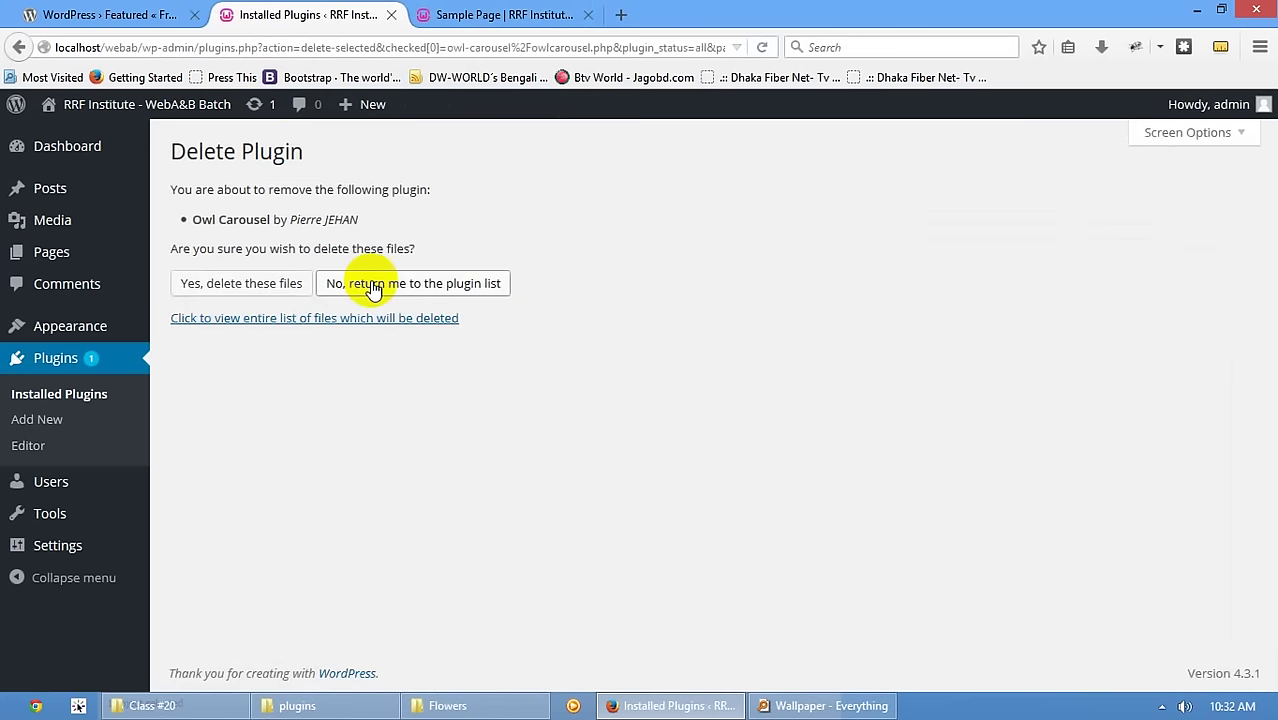
{"action": "left_click", "coordinate": [221, 284]}
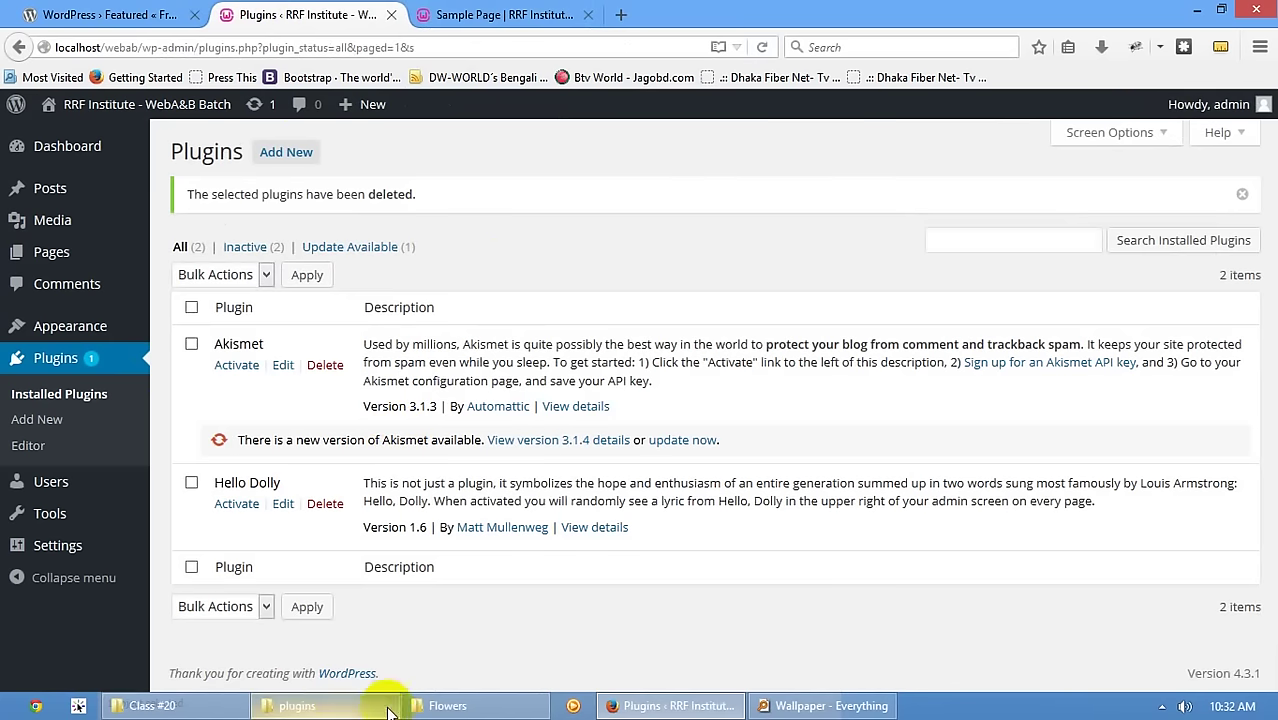
{"action": "left_click", "coordinate": [285, 706]}
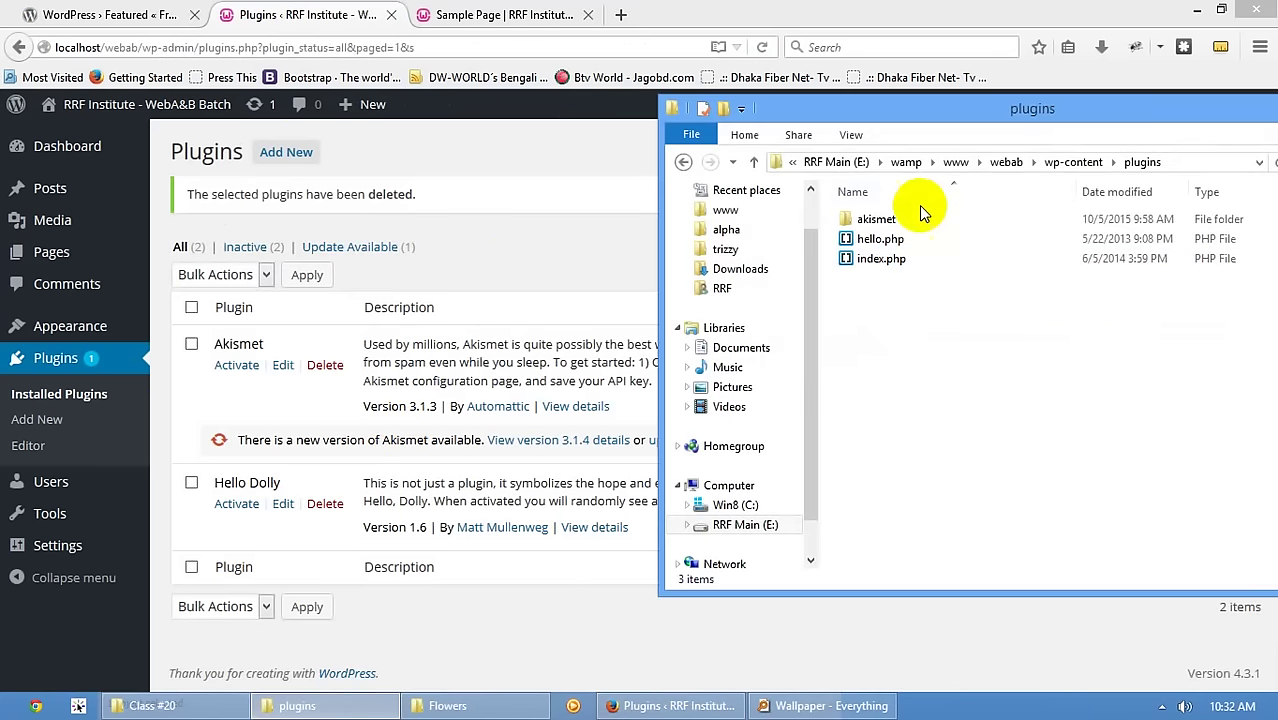
- Browse to wp-content/uploads/2015/10 in Explorer and maximize the folder window
{"action": "left_click", "coordinate": [1062, 162]}
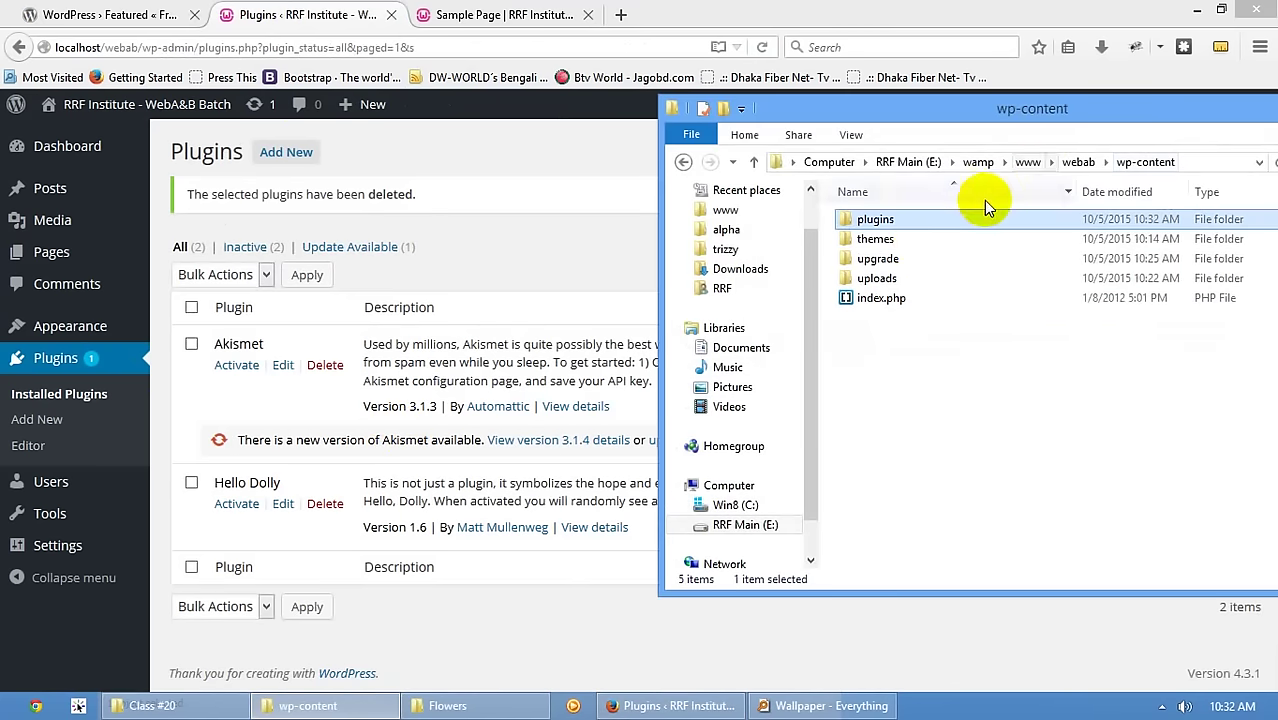
{"action": "double_click", "coordinate": [873, 278]}
{"action": "double_click", "coordinate": [876, 219]}
{"action": "double_click", "coordinate": [885, 228]}
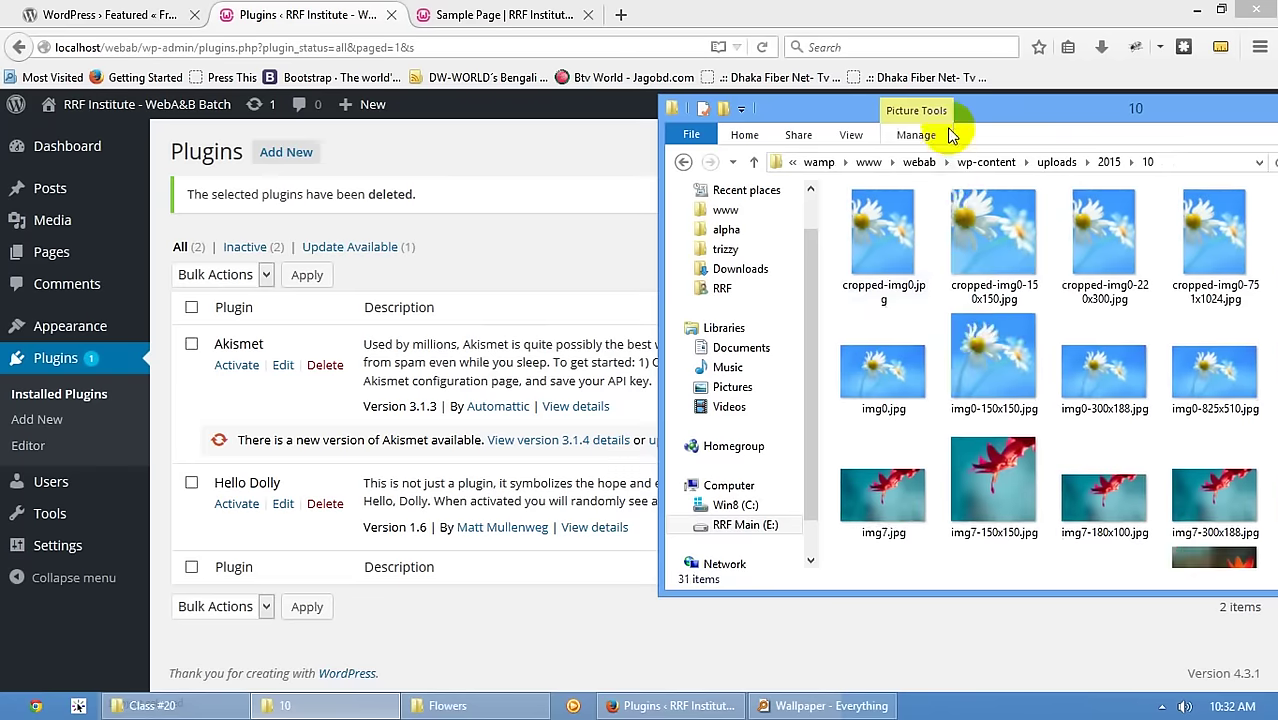
{"action": "left_click_drag", "start_coordinate": [967, 118], "coordinate": [588, 115]}
{"action": "scroll", "coordinate": [613, 285], "scroll_direction": "down", "scroll_amount": 5}
{"action": "scroll", "coordinate": [613, 314], "scroll_direction": "up", "scroll_amount": 5}
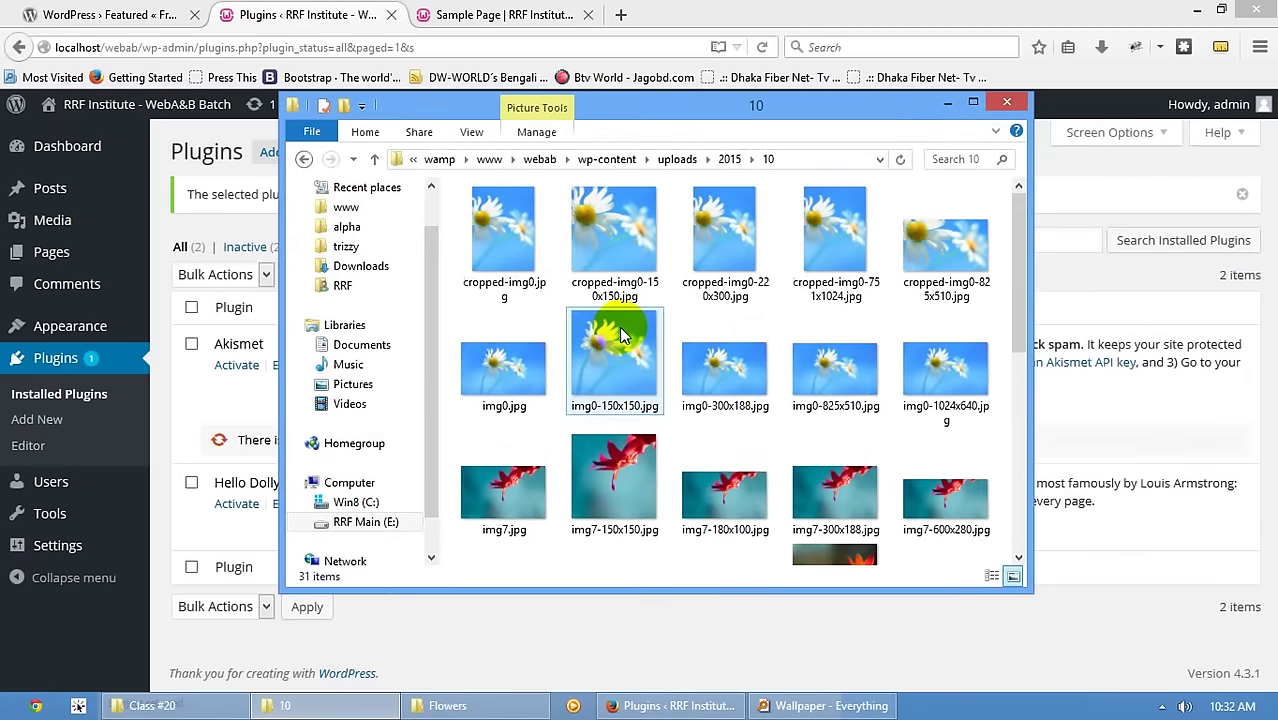
{"action": "scroll", "coordinate": [622, 338], "scroll_direction": "down", "scroll_amount": 5}
{"action": "scroll", "coordinate": [618, 335], "scroll_direction": "up", "scroll_amount": 5}
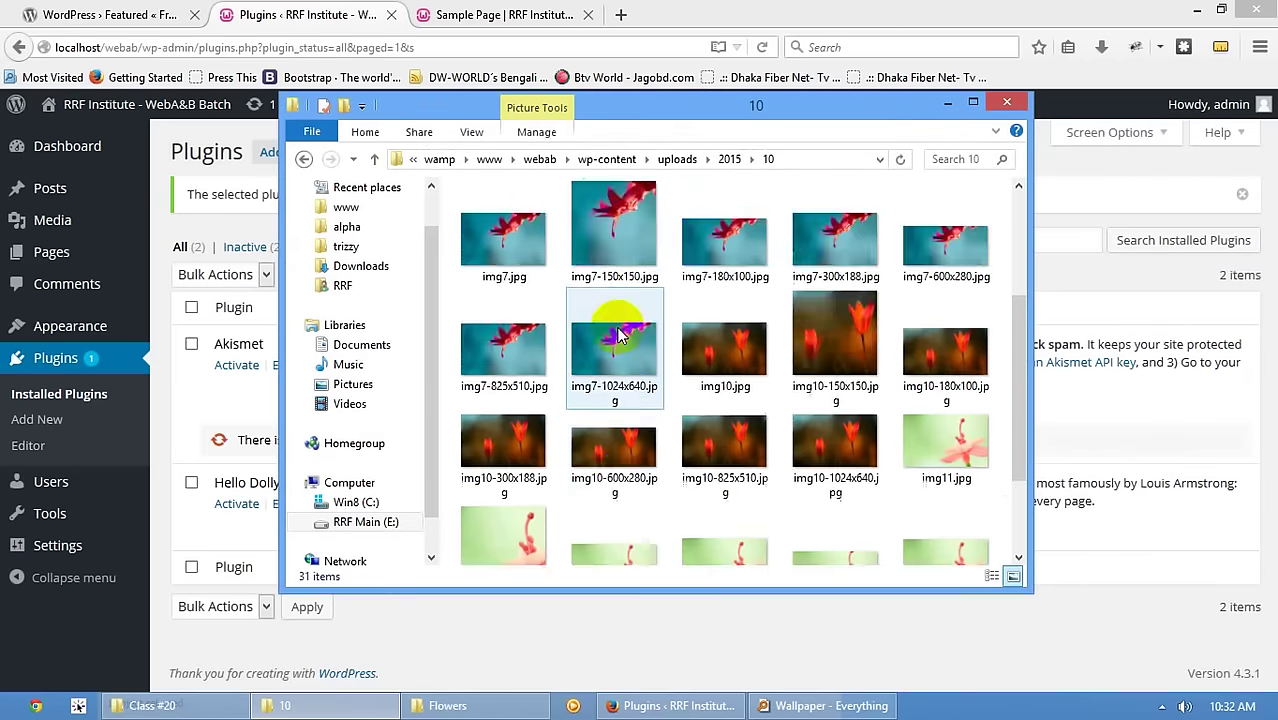
{"action": "left_click", "coordinate": [972, 106]}
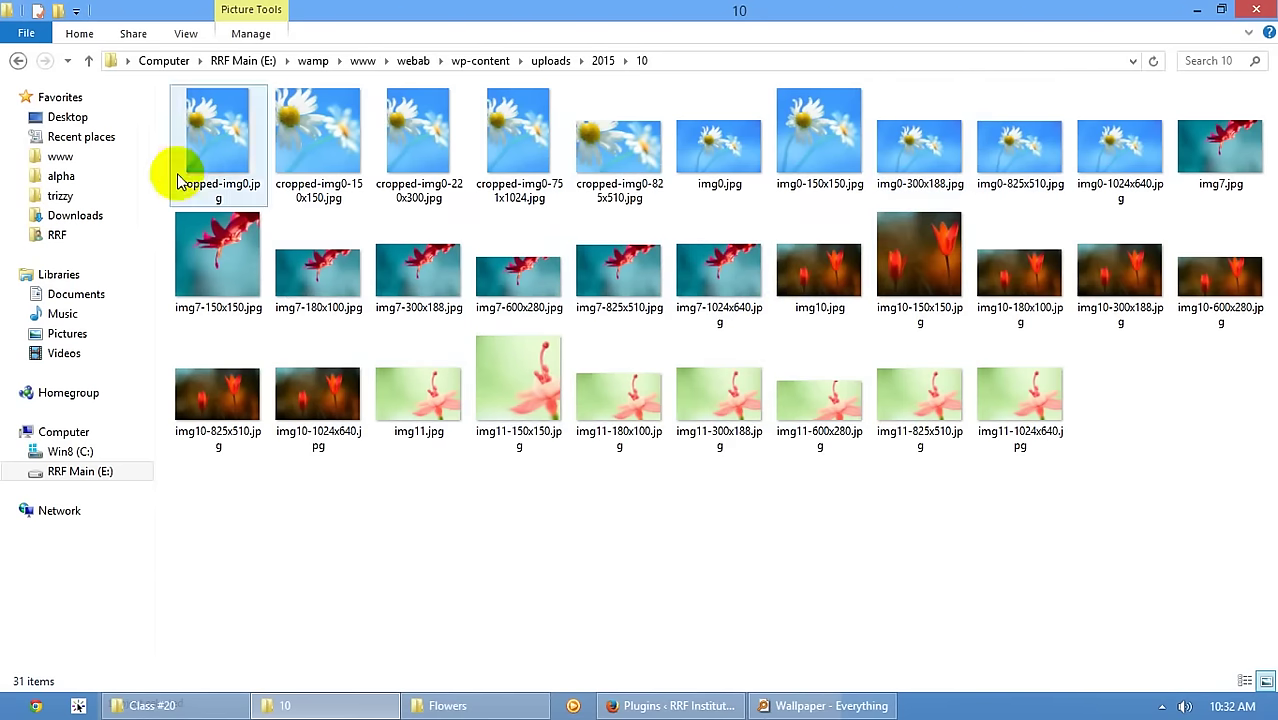
- Compare file sizes of img0.jpg and its cropped copies, such as cropped-img0-825x510.jpg
{"action": "left_click", "coordinate": [712, 170]}
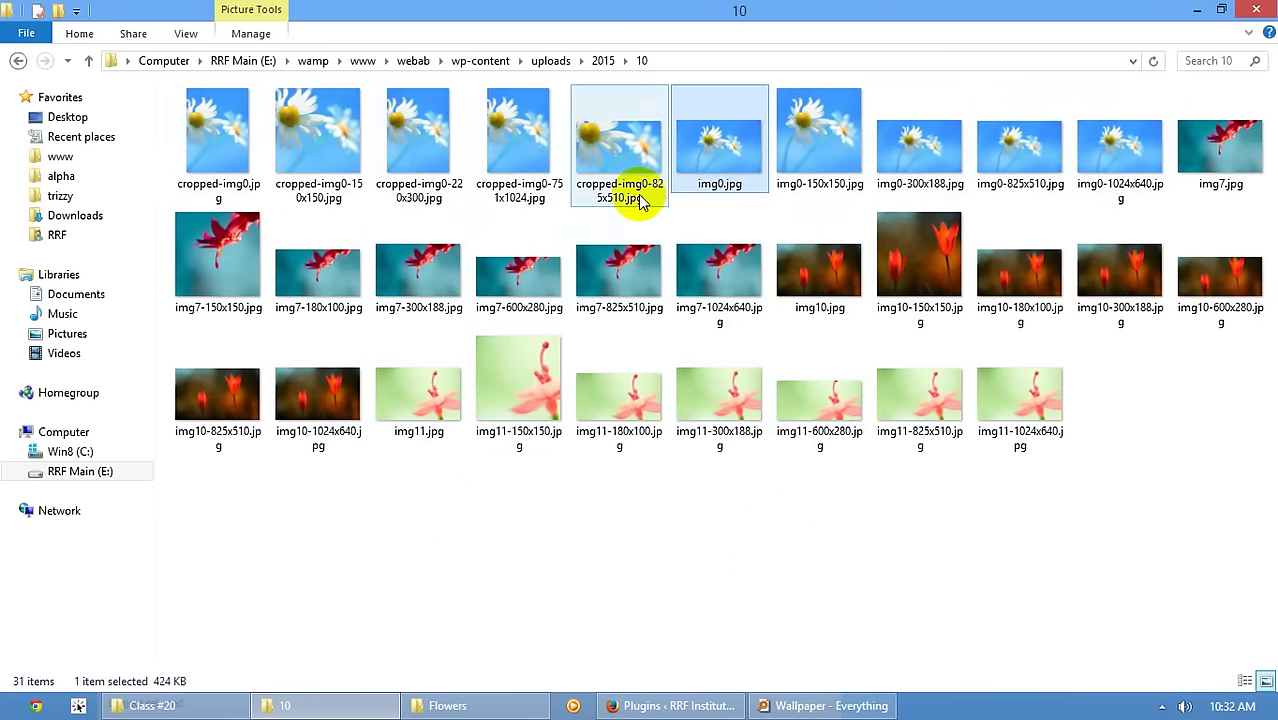
{"action": "left_click", "coordinate": [240, 195]}
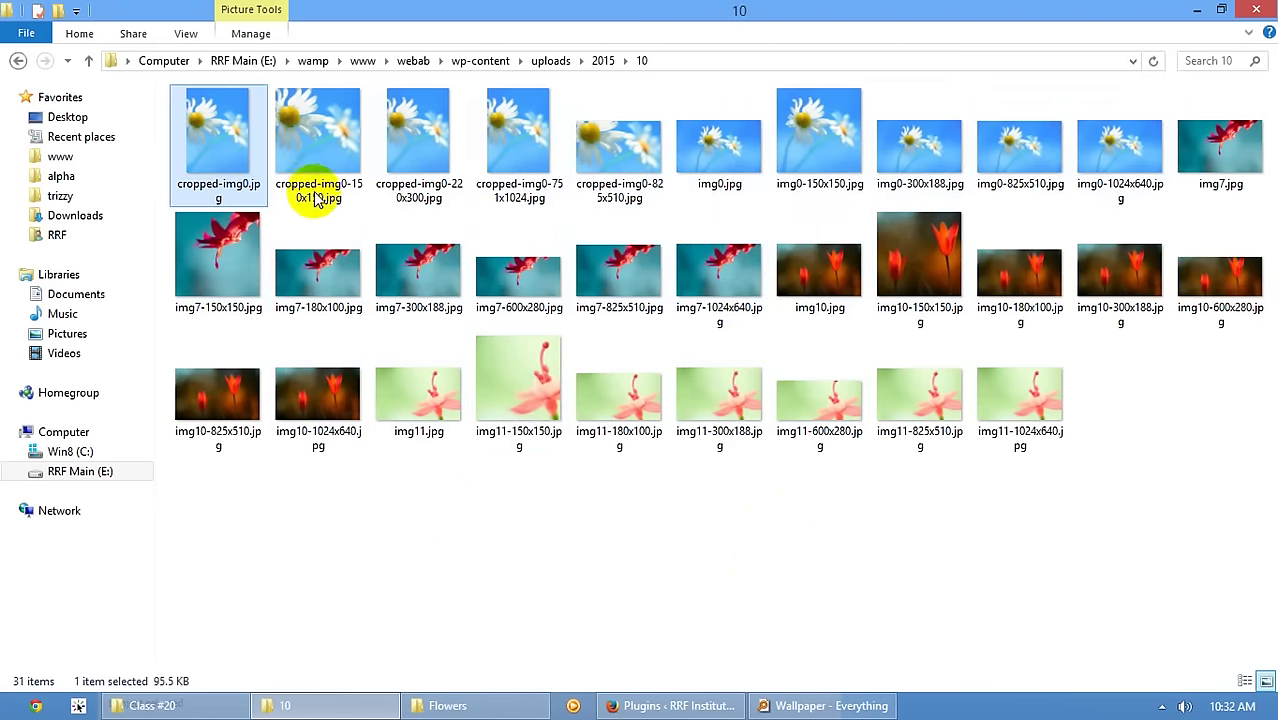
{"action": "left_click", "coordinate": [319, 192]}
{"action": "left_click", "coordinate": [425, 172]}
{"action": "left_click", "coordinate": [518, 152]}
{"action": "left_click", "coordinate": [605, 178]}
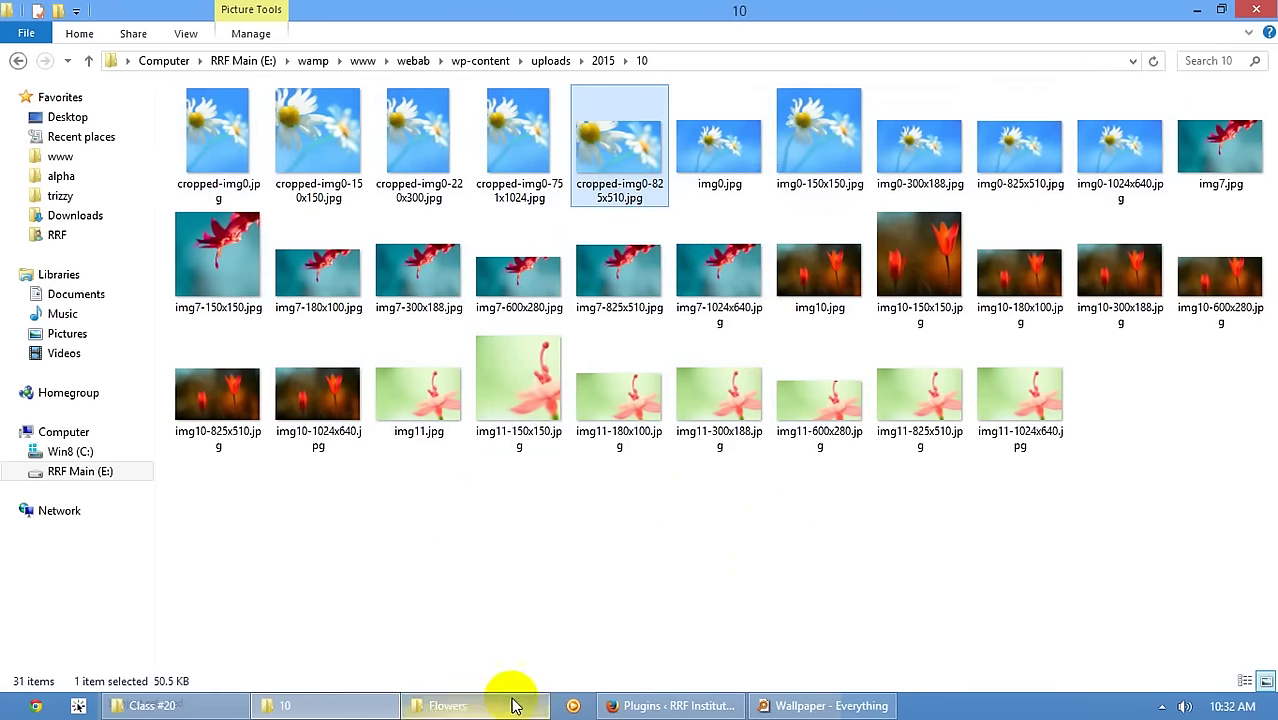
{"action": "left_click", "coordinate": [657, 703]}
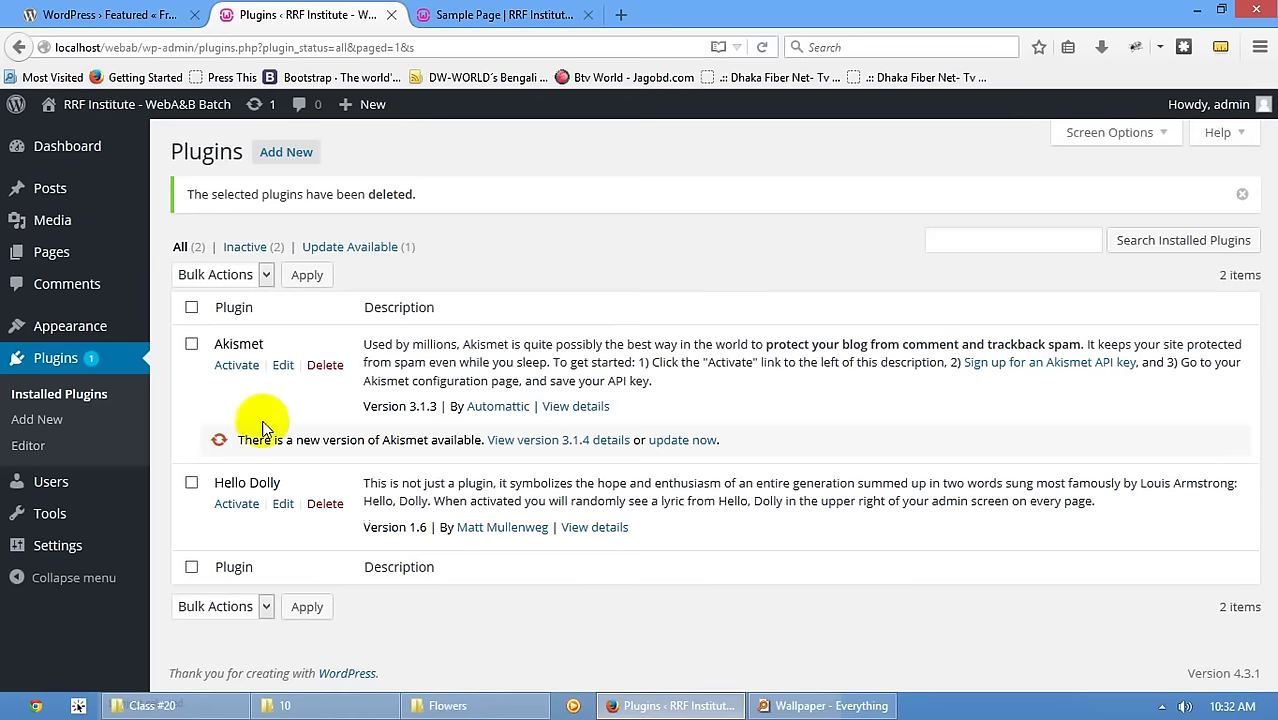
- Upload img8.jpg from the Flowers wallpaper folder into the Media Library
{"action": "left_click", "coordinate": [55, 235]}
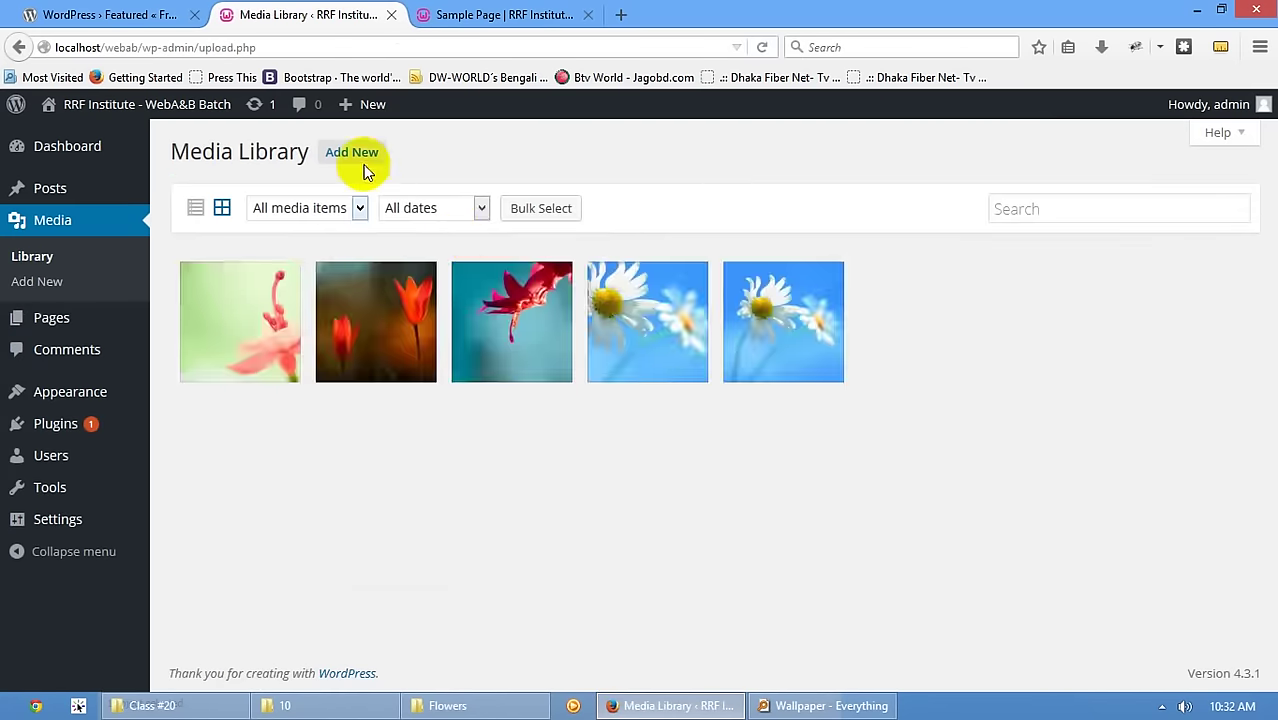
{"action": "left_click", "coordinate": [352, 152]}
{"action": "left_click", "coordinate": [447, 705]}
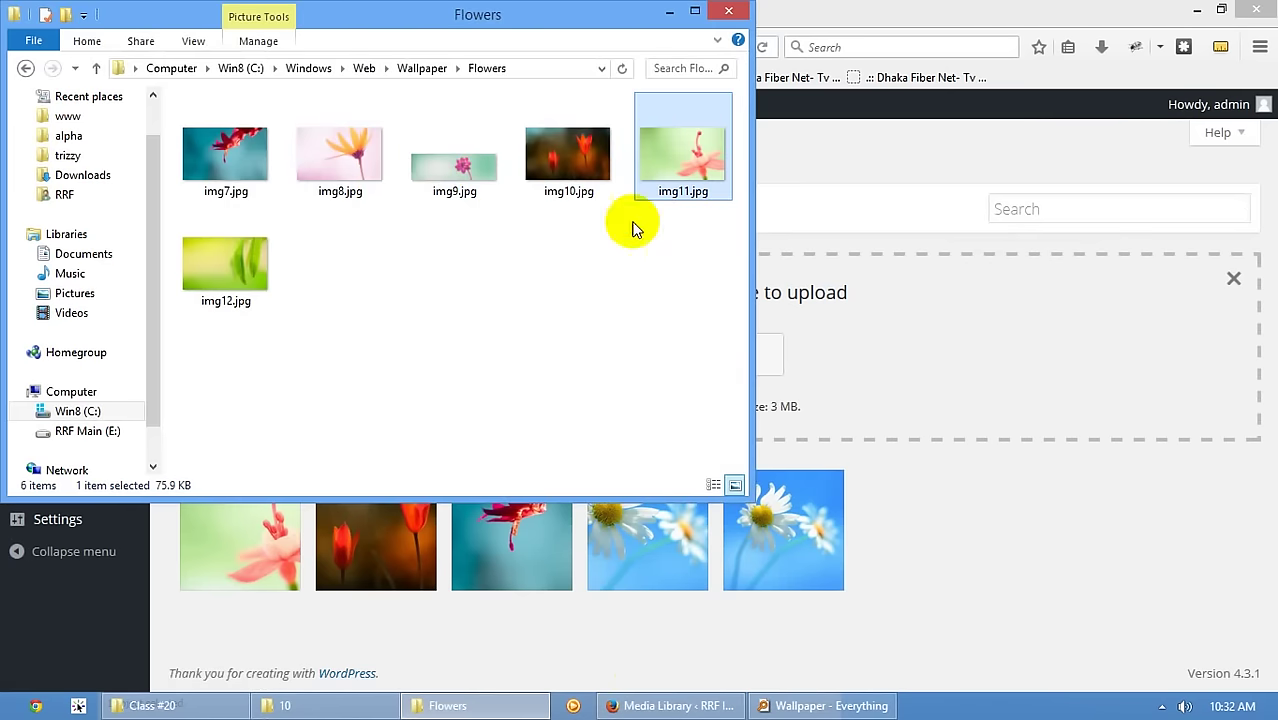
{"action": "left_click_drag", "start_coordinate": [334, 177], "coordinate": [1021, 507]}
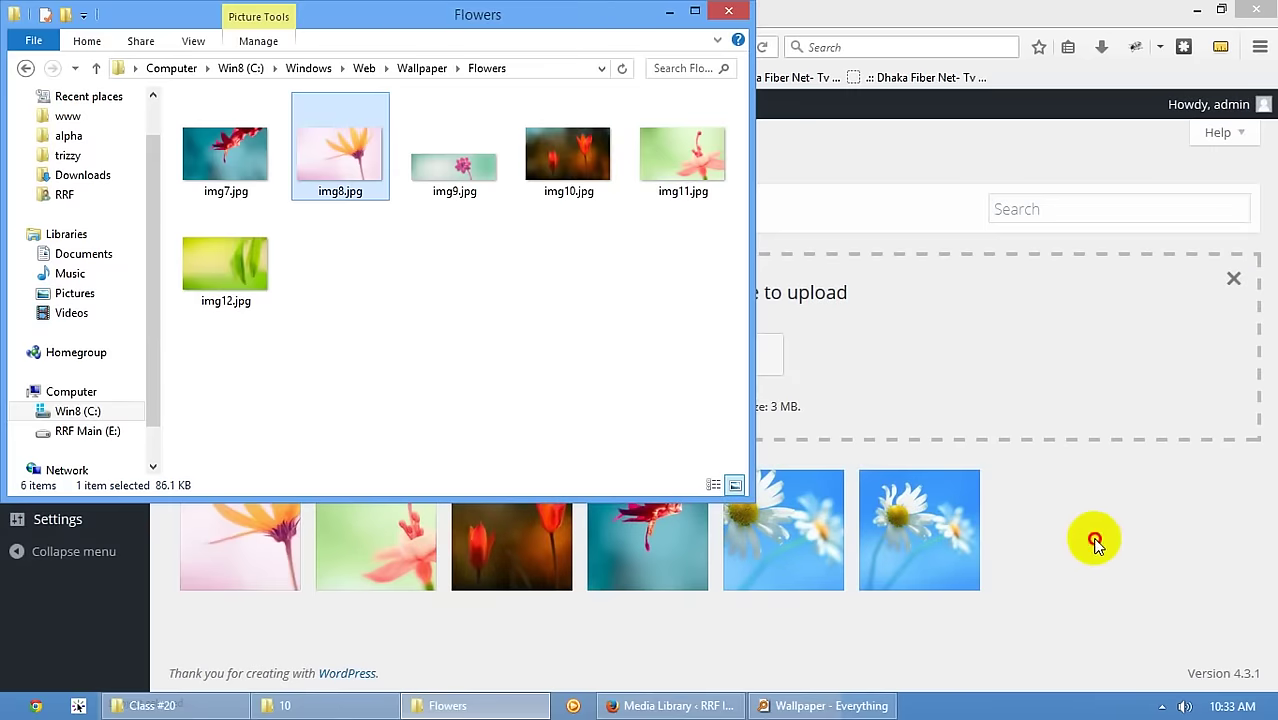
{"action": "left_click", "coordinate": [1095, 541]}
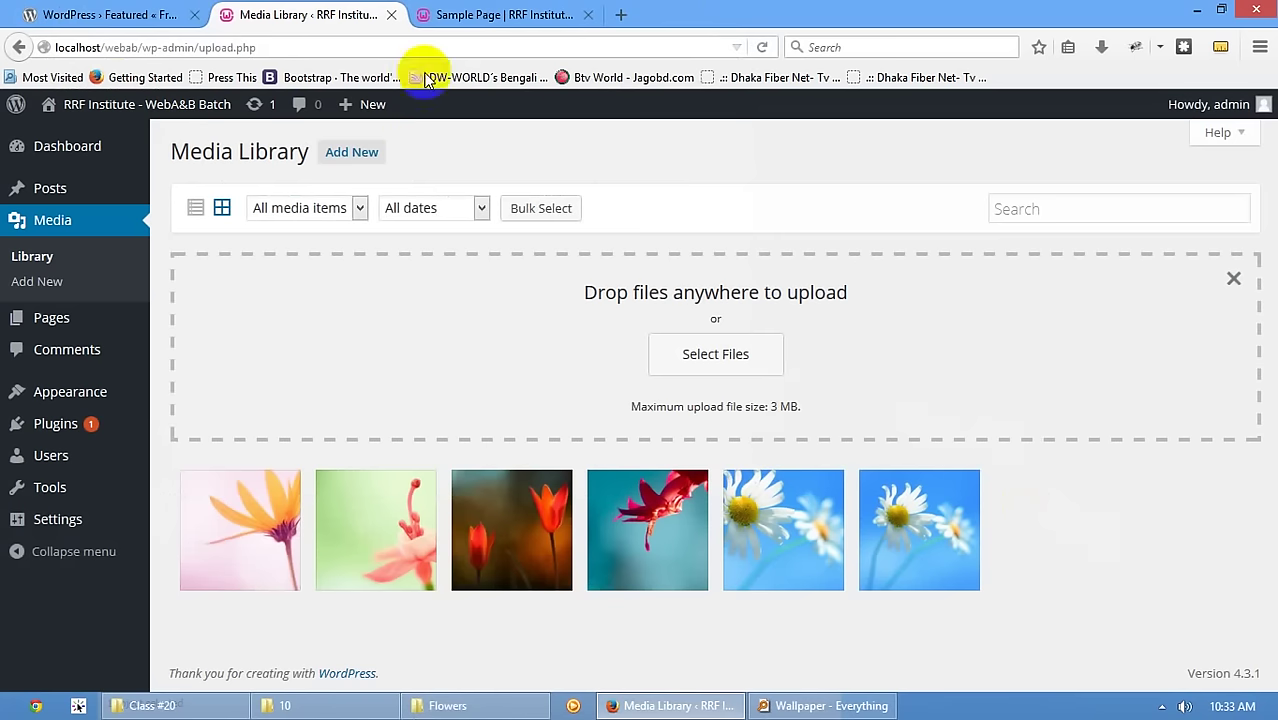
- Compare img8's resized copies, including img8-825x510.jpg and img8-1024x640.jpg, in uploads/2015/10
{"action": "mouse_move", "coordinate": [450, 712]}
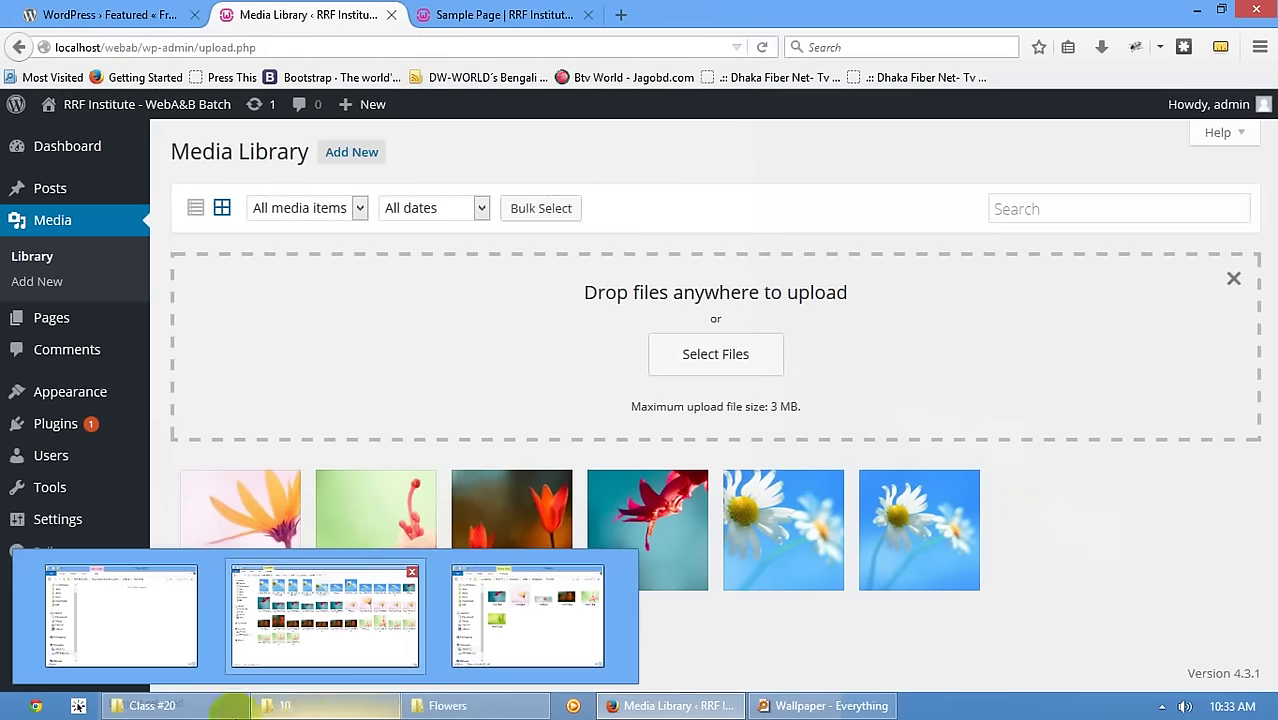
{"action": "left_click", "coordinate": [325, 615]}
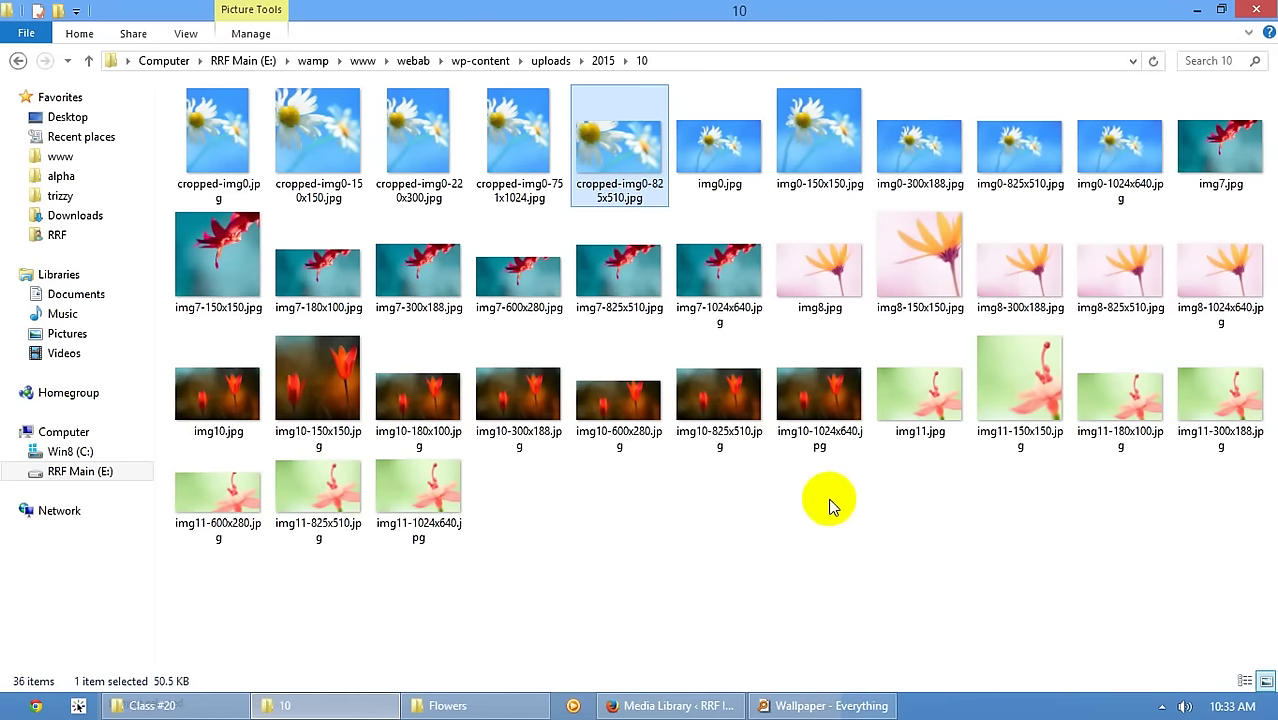
{"action": "left_click", "coordinate": [476, 712]}
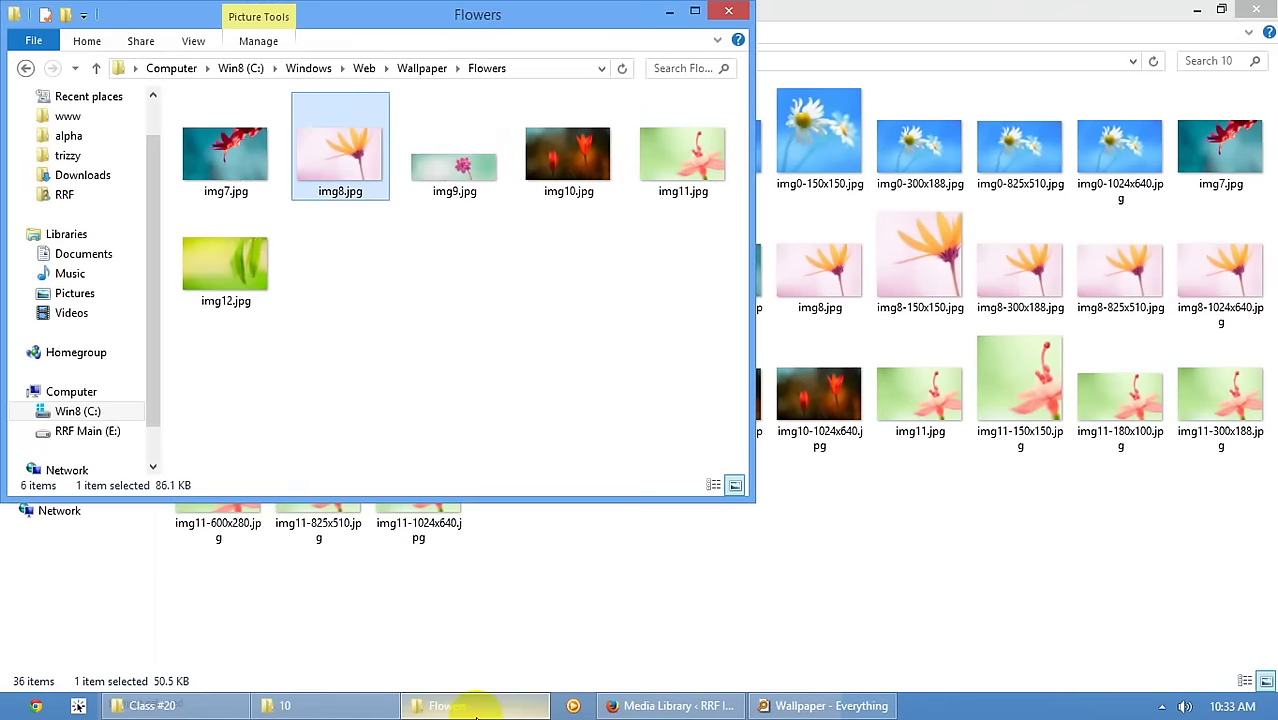
{"action": "left_click", "coordinate": [476, 712]}
{"action": "left_click", "coordinate": [822, 305]}
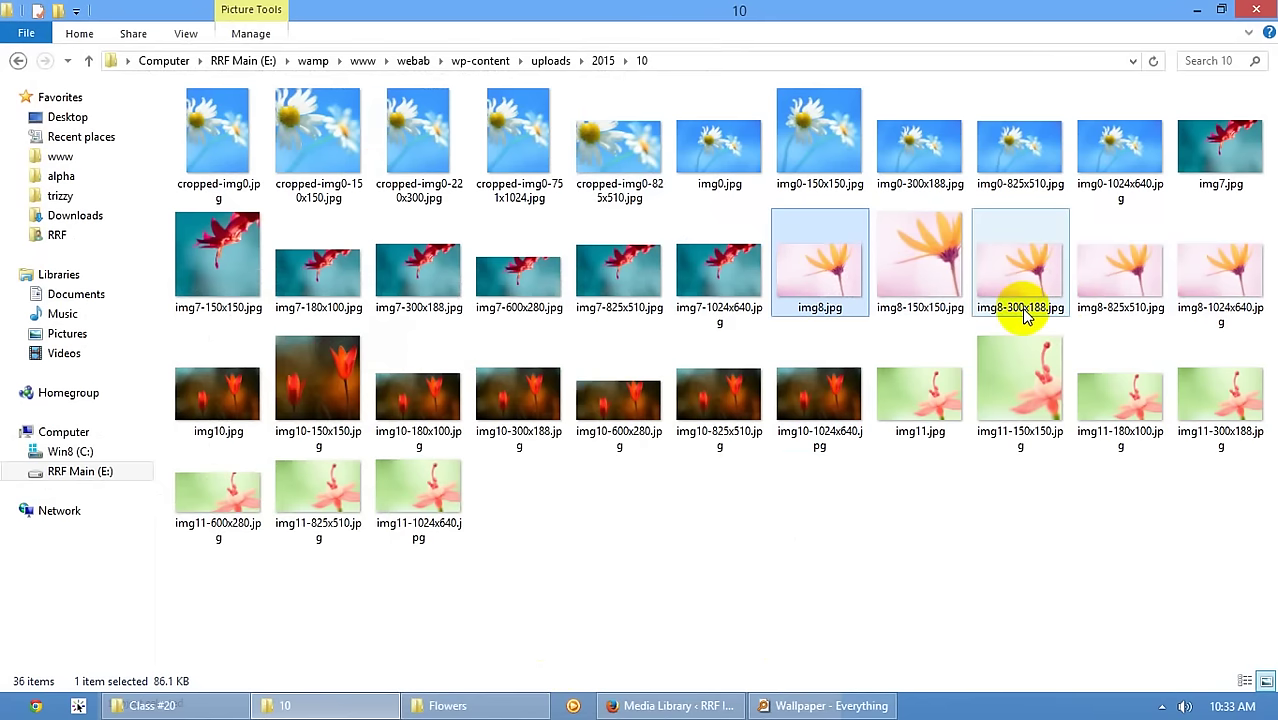
{"action": "left_click", "coordinate": [1097, 314]}
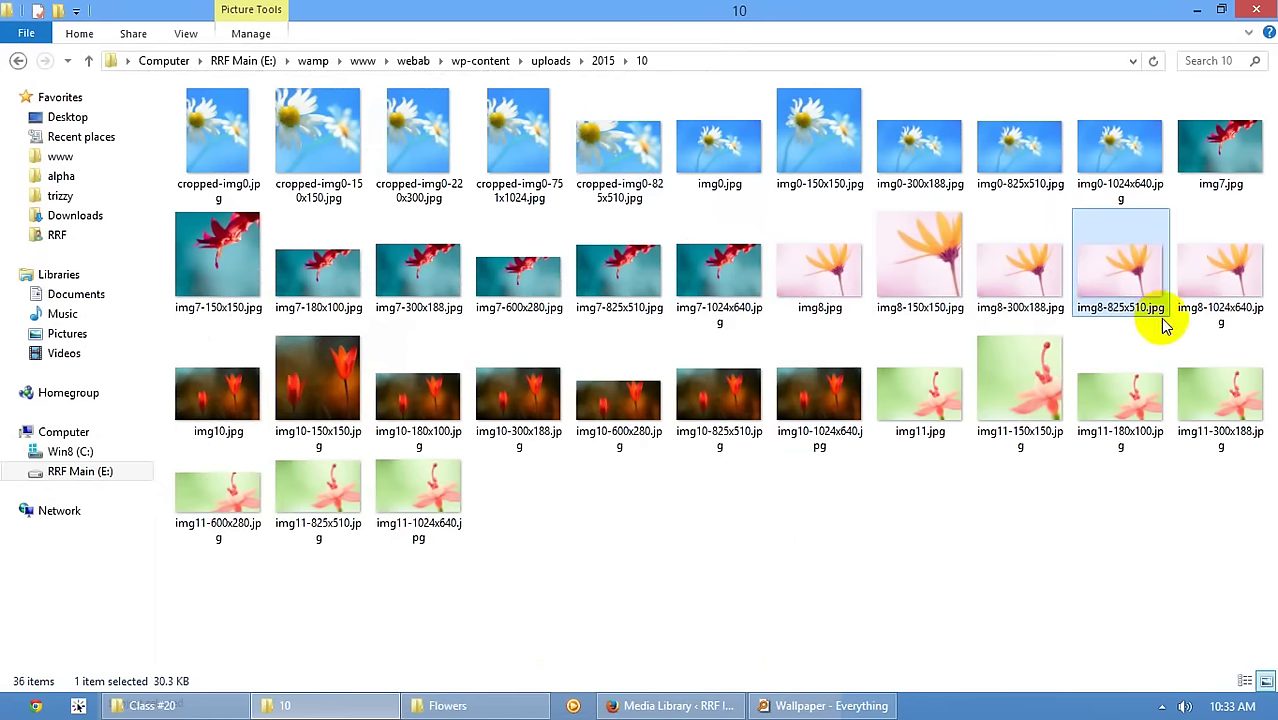
{"action": "left_click", "coordinate": [1232, 302]}
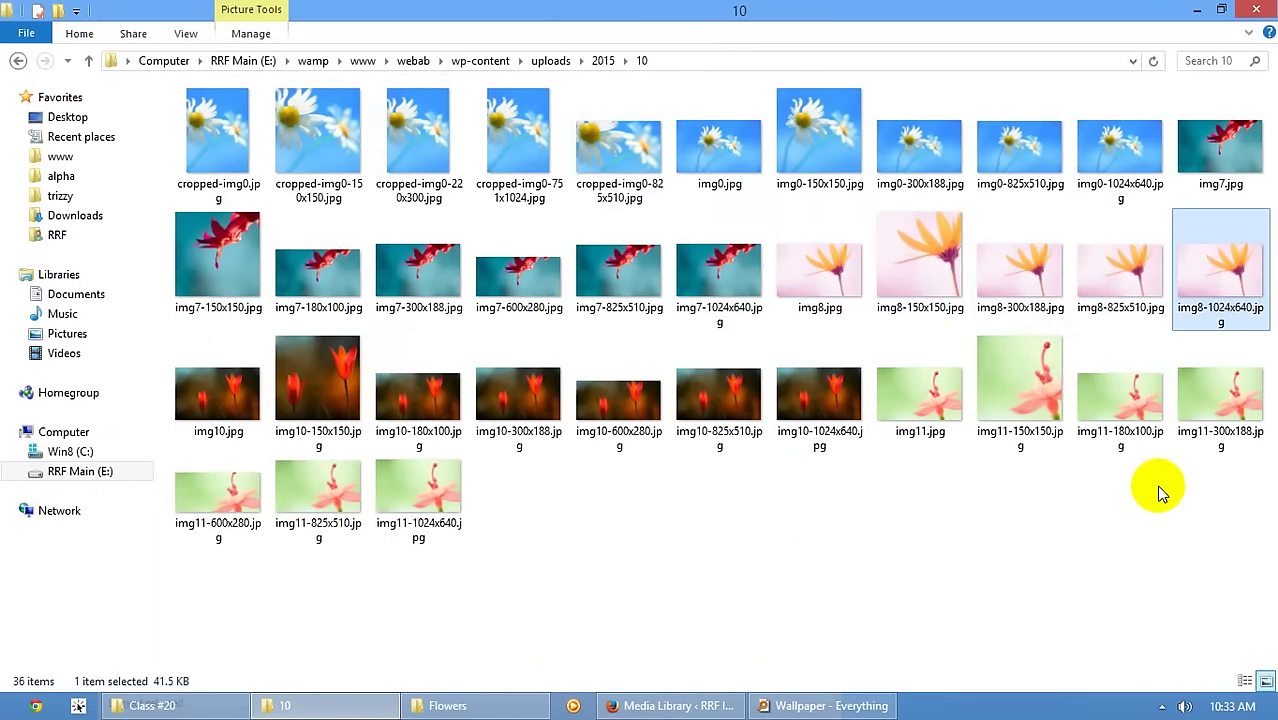
{"action": "left_click_drag", "start_coordinate": [1205, 305], "coordinate": [243, 548]}
- Open Reading Settings and scroll through its options
{"action": "mouse_move", "coordinate": [43, 516]}
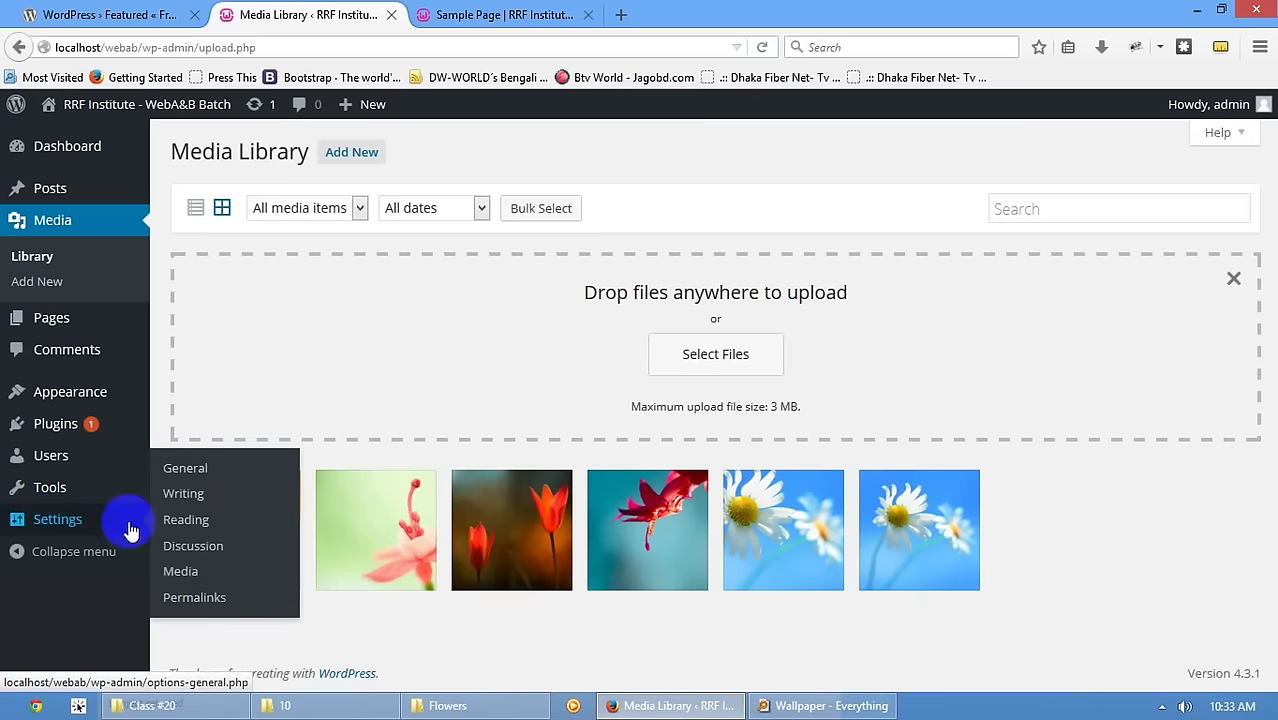
{"action": "left_click", "coordinate": [185, 530]}
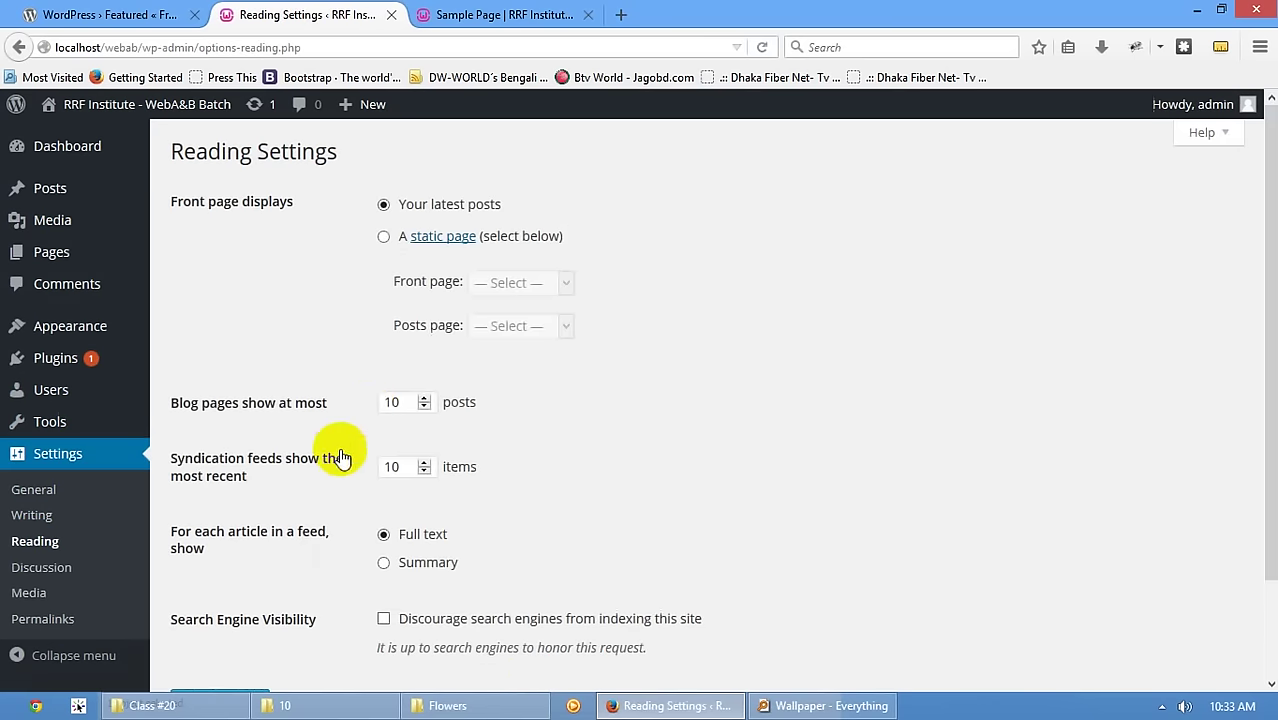
{"action": "scroll", "coordinate": [395, 540], "scroll_direction": "down", "scroll_amount": 1}
{"action": "scroll", "coordinate": [402, 550], "scroll_direction": "down", "scroll_amount": 2}
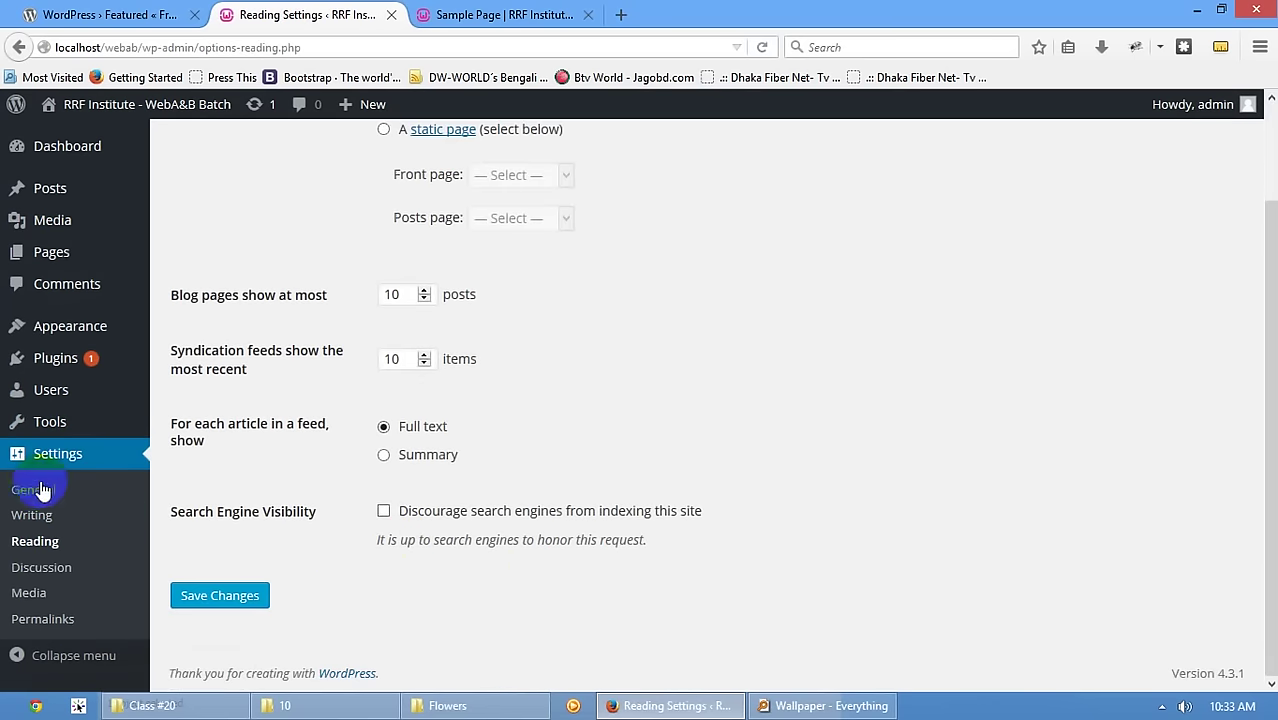
- Review the 150×150, 300×300 and 1024×1024 image sizes in Media Settings
{"action": "left_click", "coordinate": [28, 593]}
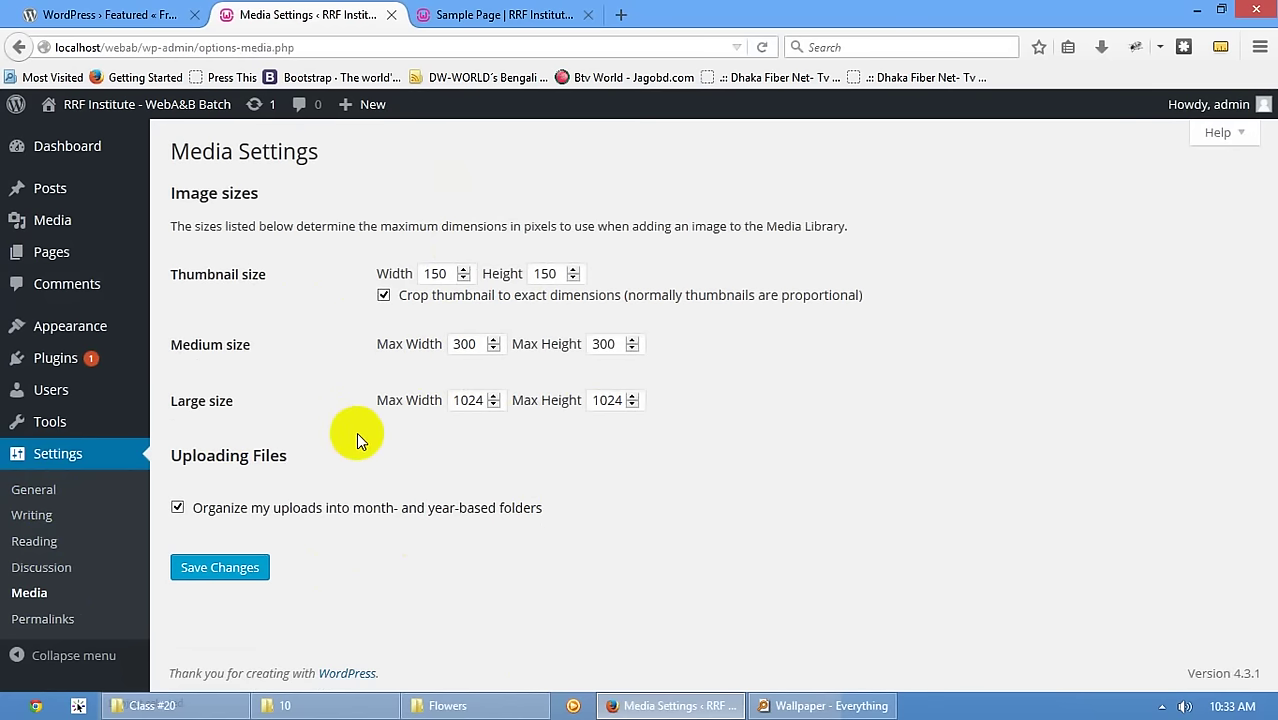
{"action": "left_click", "coordinate": [485, 10]}
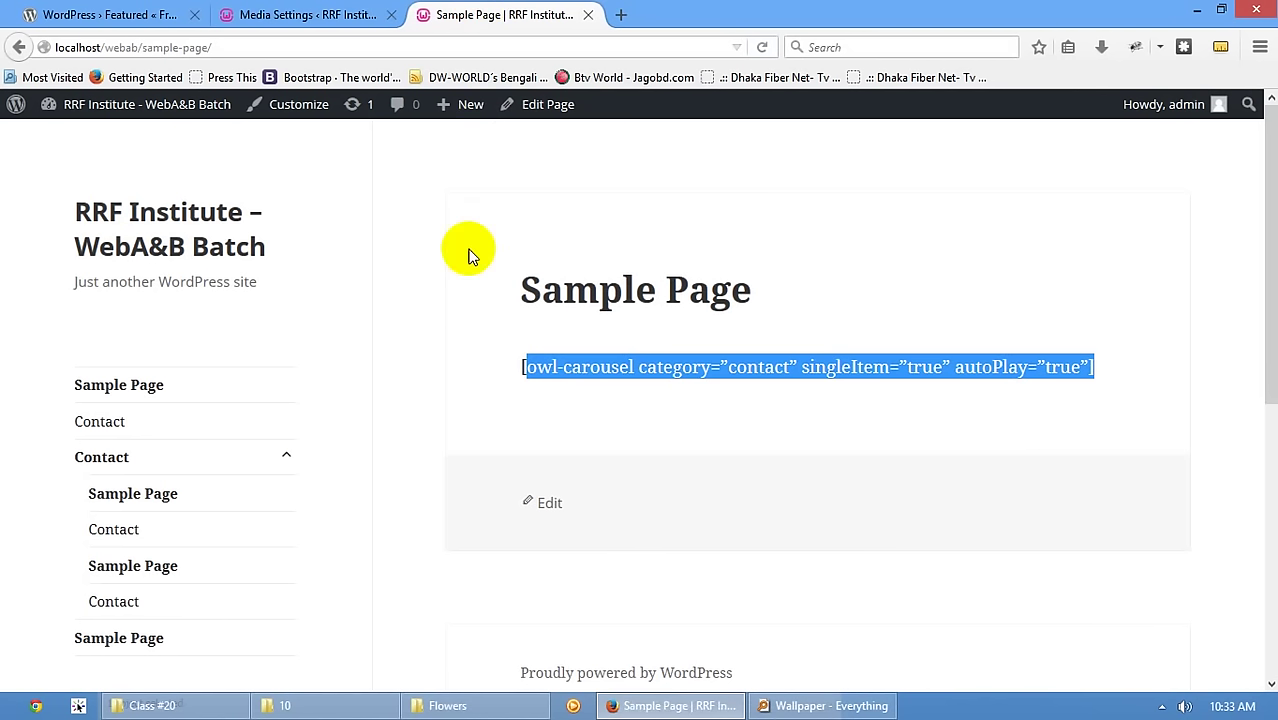
{"action": "left_click", "coordinate": [290, 14]}
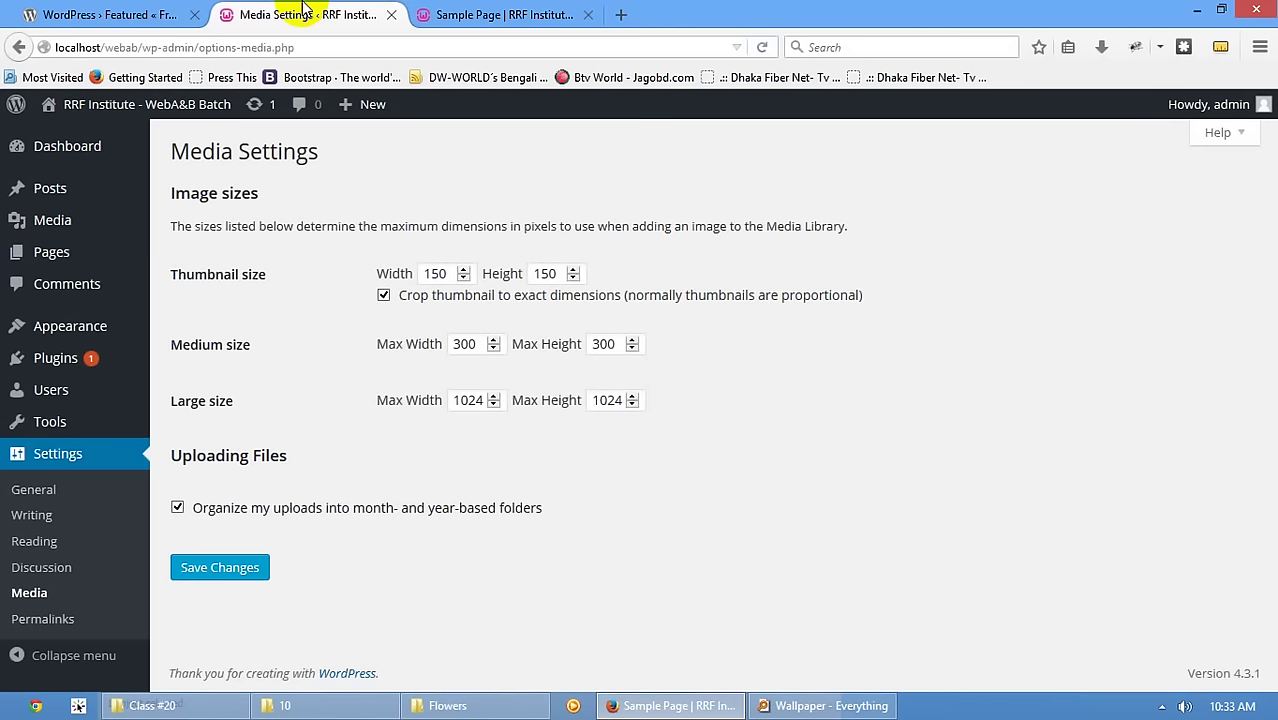
{"action": "left_click", "coordinate": [115, 12]}
{"action": "left_click", "coordinate": [300, 14]}
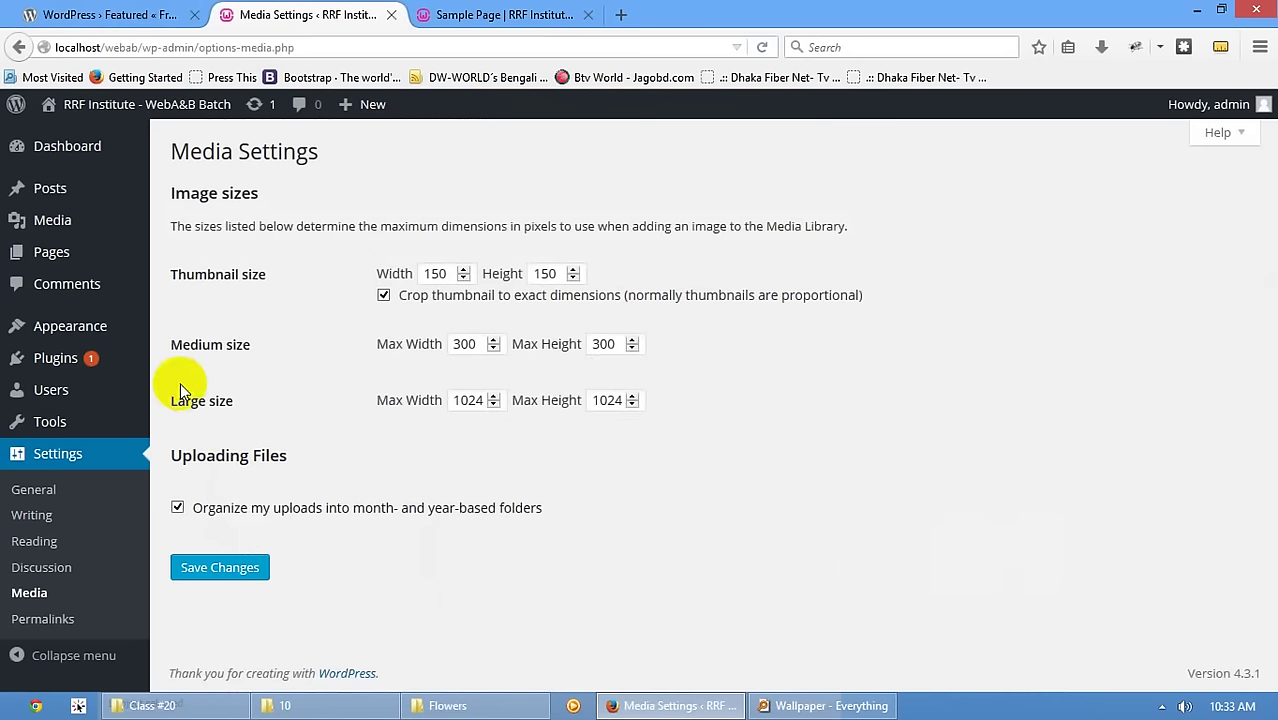
{"action": "mouse_move", "coordinate": [57, 357]}
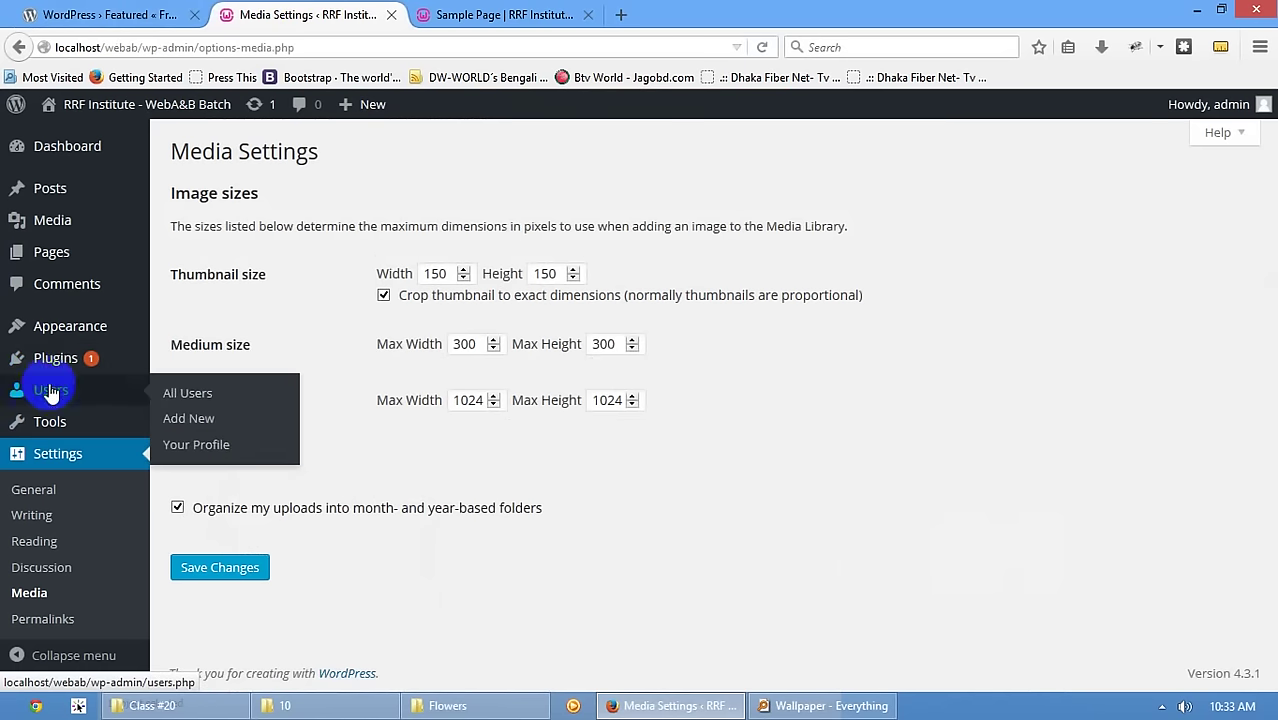
- Check the Users list, then view the Sample Page's HTML source with Ctrl+U
{"action": "left_click", "coordinate": [48, 390]}
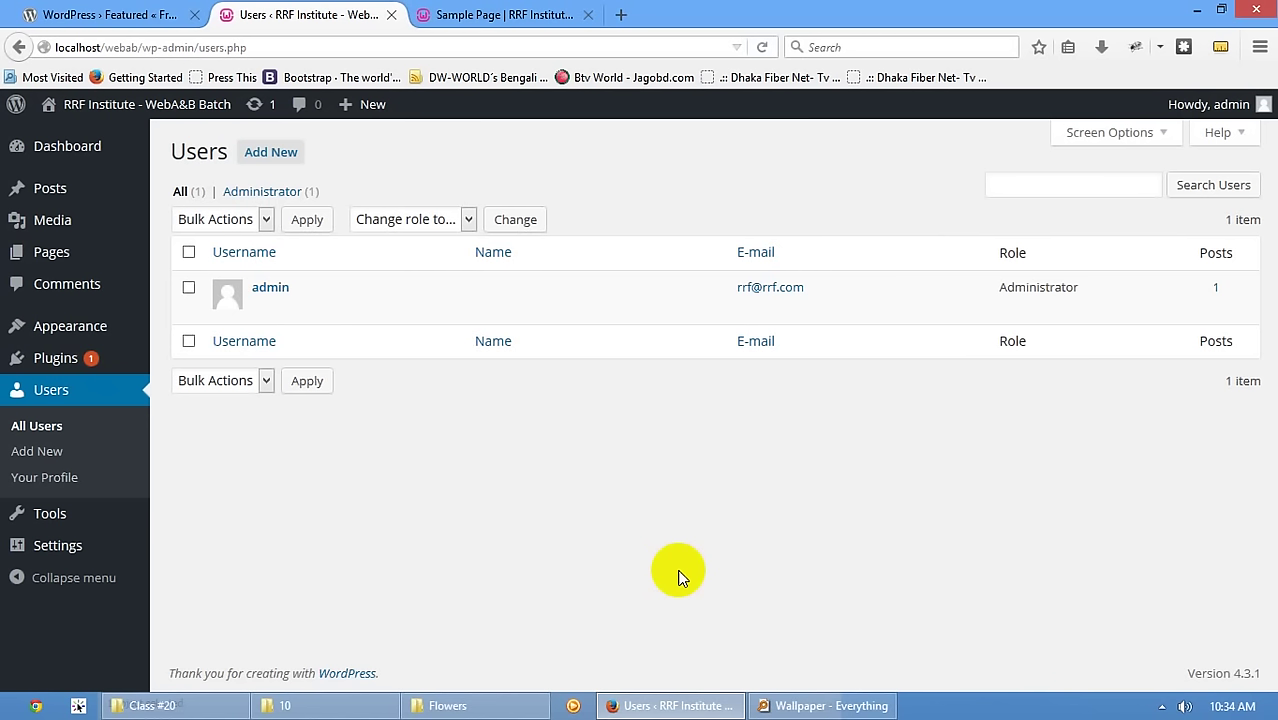
{"action": "left_click", "coordinate": [520, 16]}
{"action": "key", "text": "ctrl+u"}
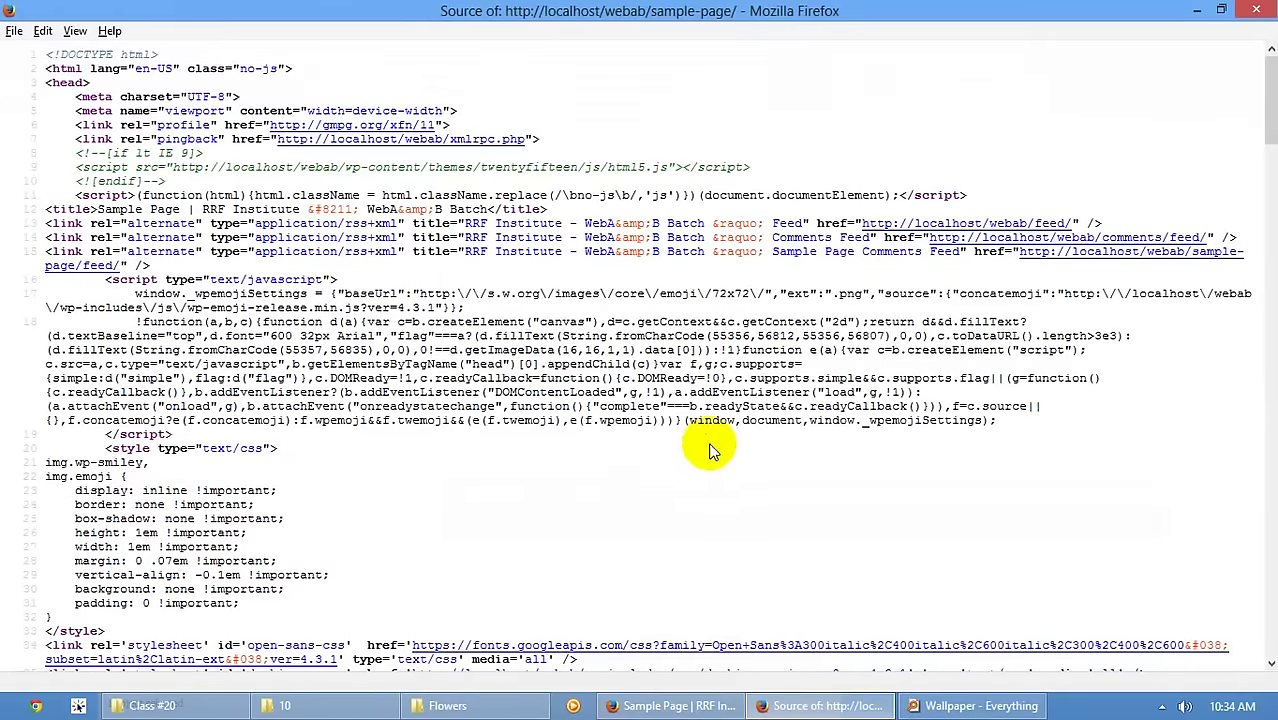
- Close the Sample Page source and return to the Users list with its single Administrator
{"action": "scroll", "coordinate": [710, 445], "scroll_direction": "down", "scroll_amount": 3}
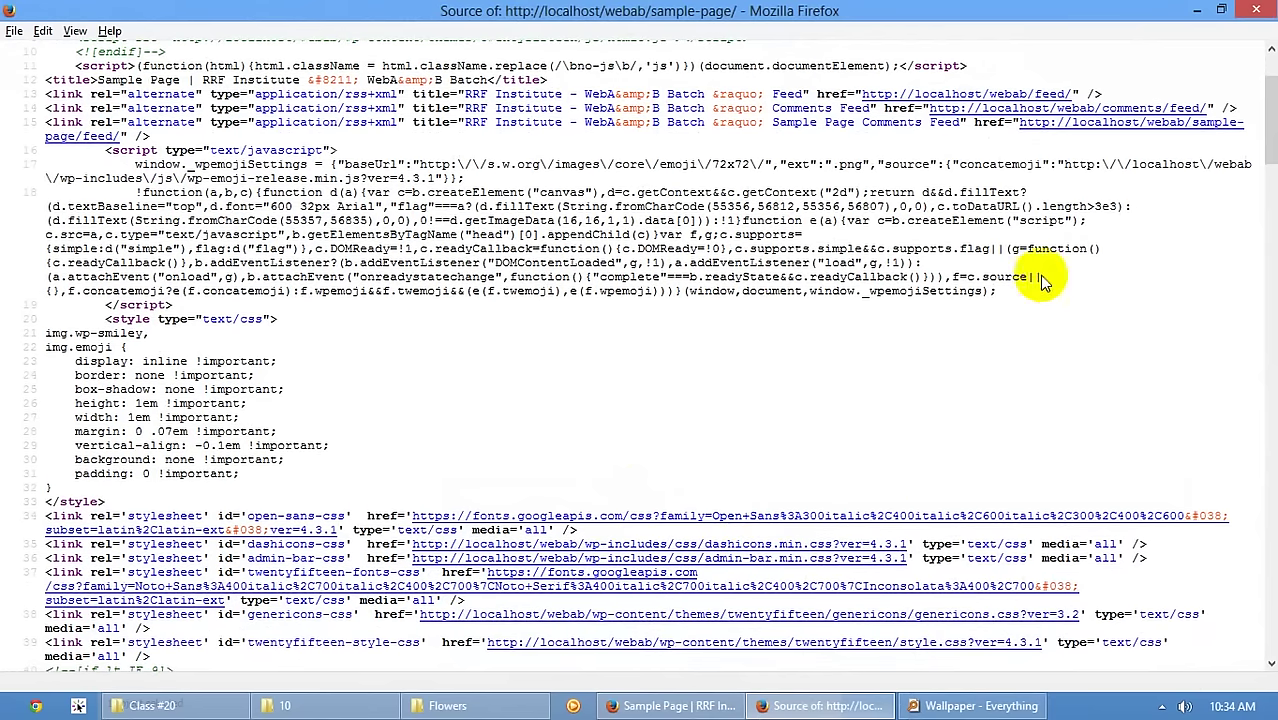
{"action": "left_click", "coordinate": [1251, 11]}
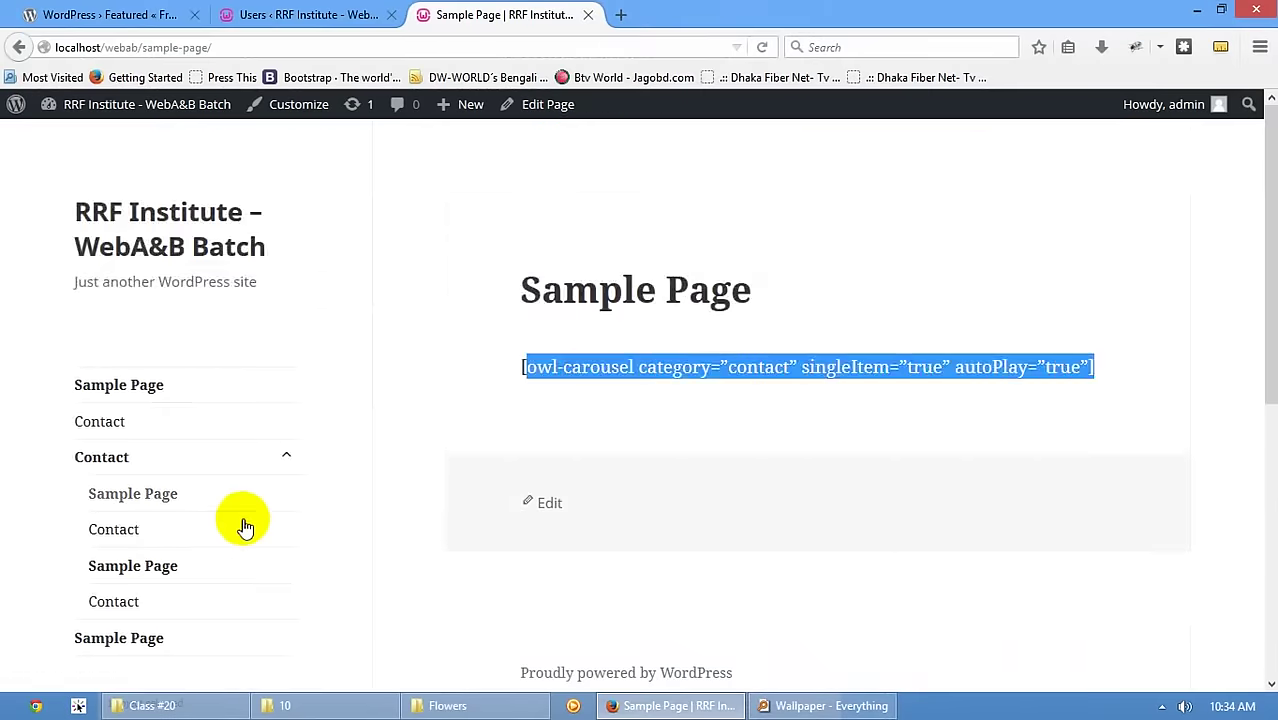
{"action": "scroll", "coordinate": [282, 468], "scroll_direction": "down", "scroll_amount": 3}
{"action": "left_click", "coordinate": [247, 8]}
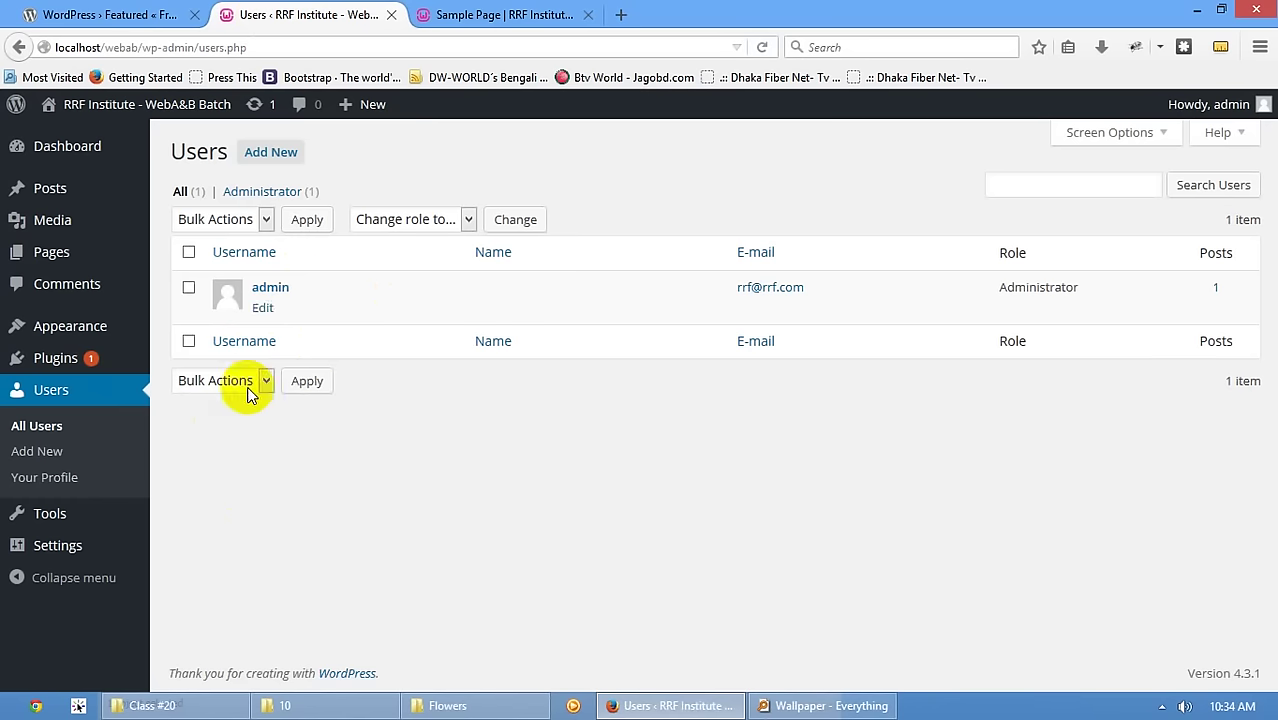
- Start a new user, entering a username and picking a saved e-mail address
{"action": "left_click", "coordinate": [270, 152]}
{"action": "left_click", "coordinate": [444, 238]}
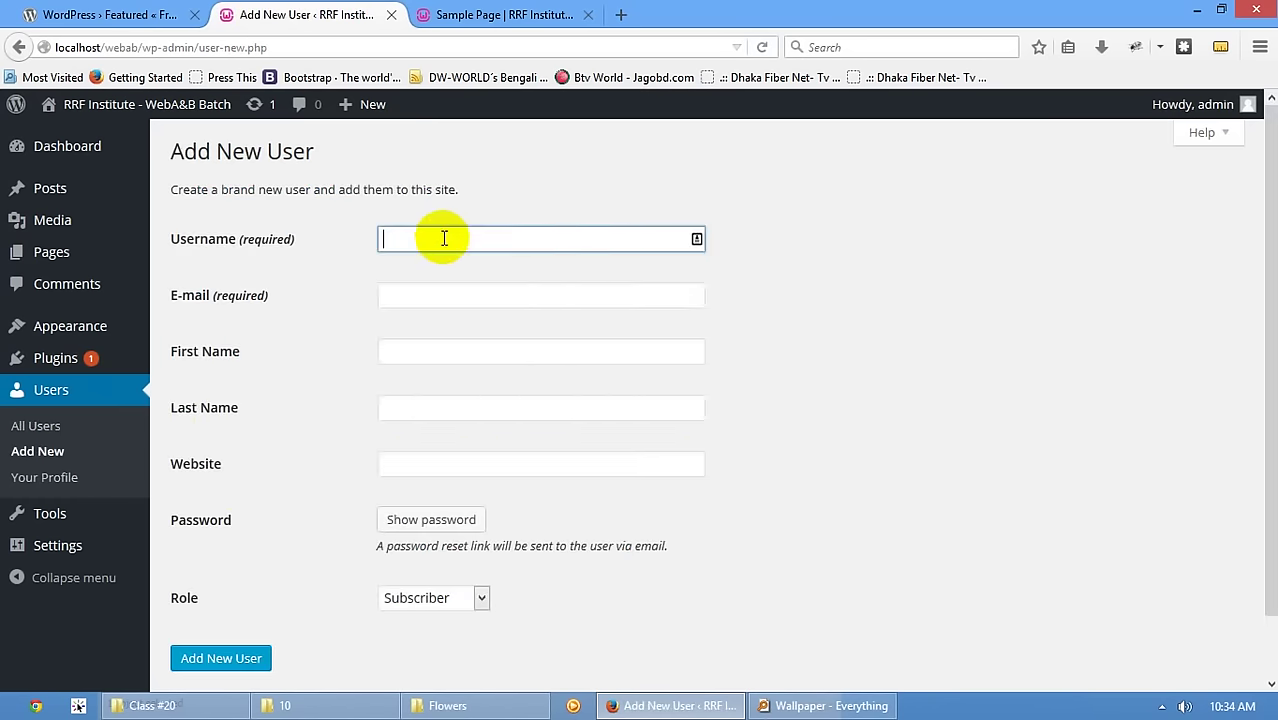
{"action": "type", "text": "rrf"}
{"action": "left_click", "coordinate": [434, 293]}
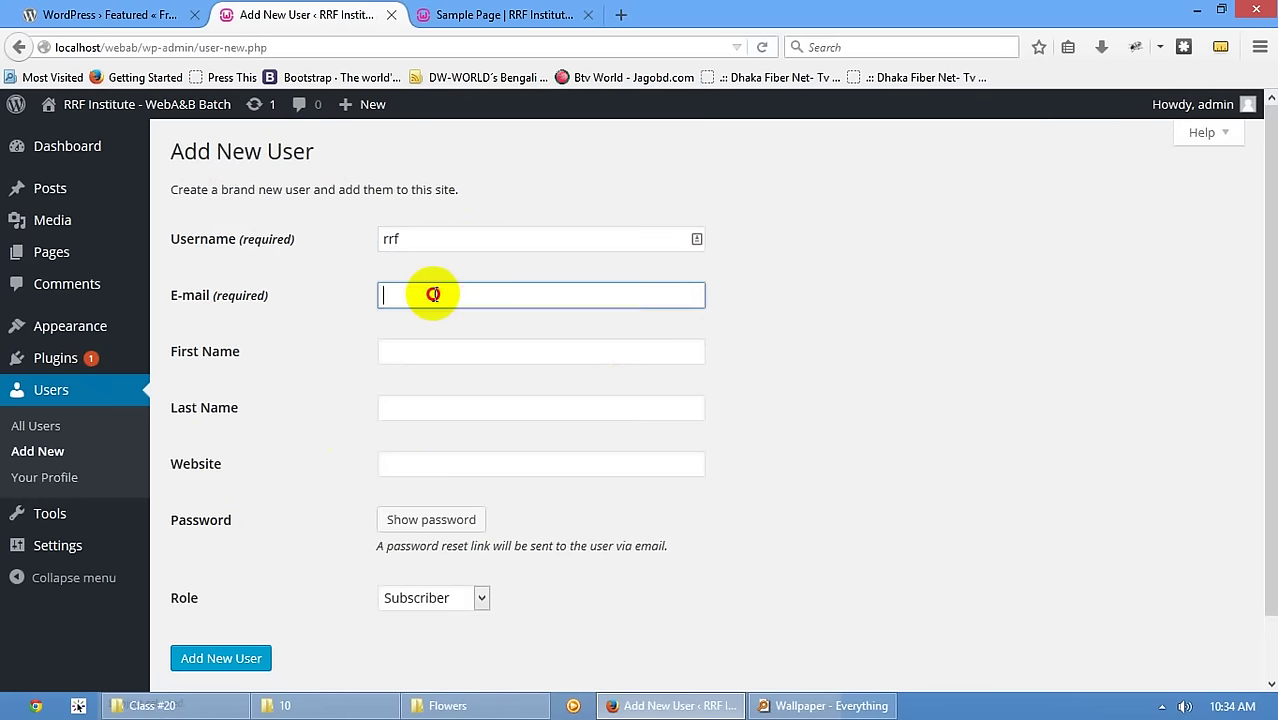
{"action": "left_click", "coordinate": [429, 300]}
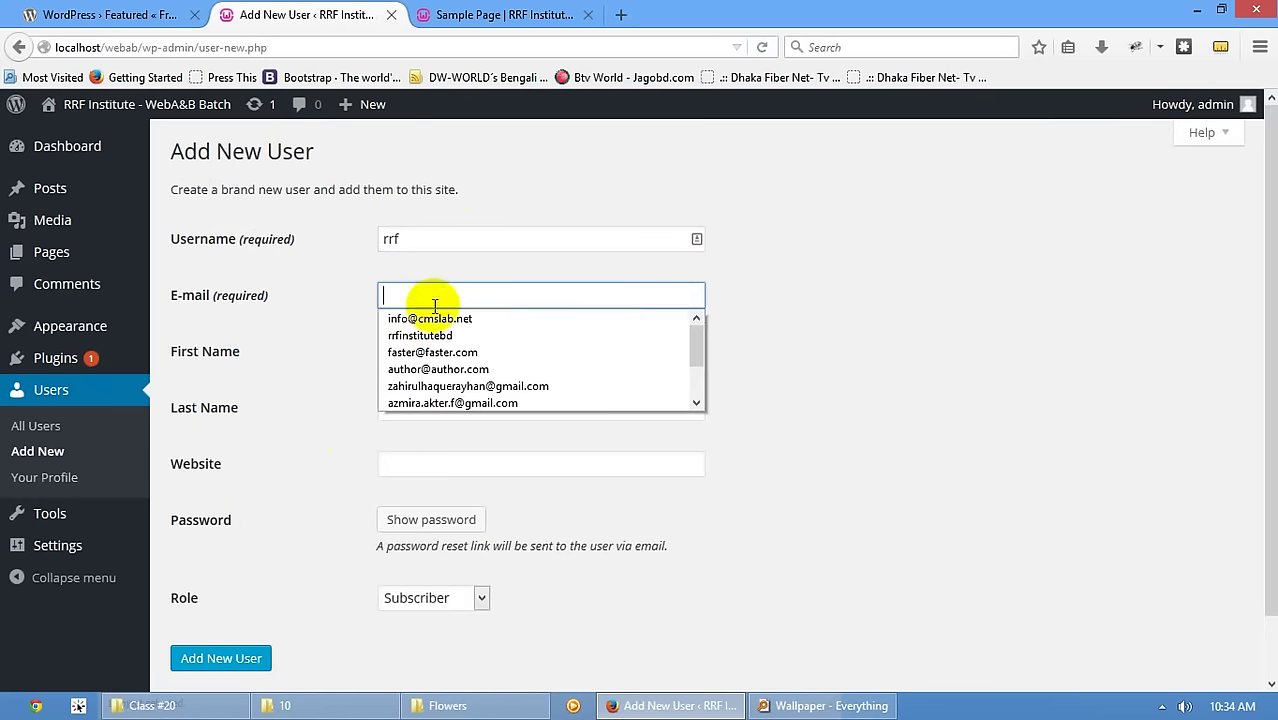
{"action": "left_click", "coordinate": [515, 352]}
- Give the new user a short weak password and confirm using it
{"action": "left_click", "coordinate": [449, 355]}
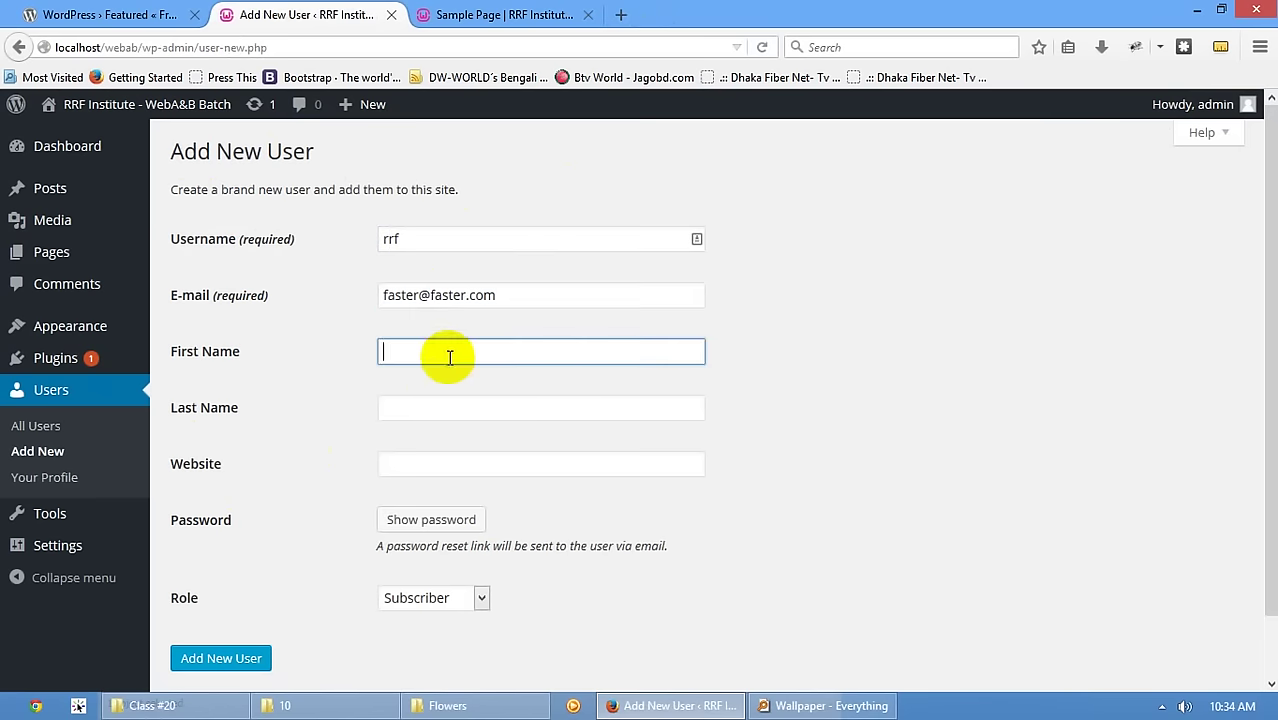
{"action": "left_click", "coordinate": [382, 466]}
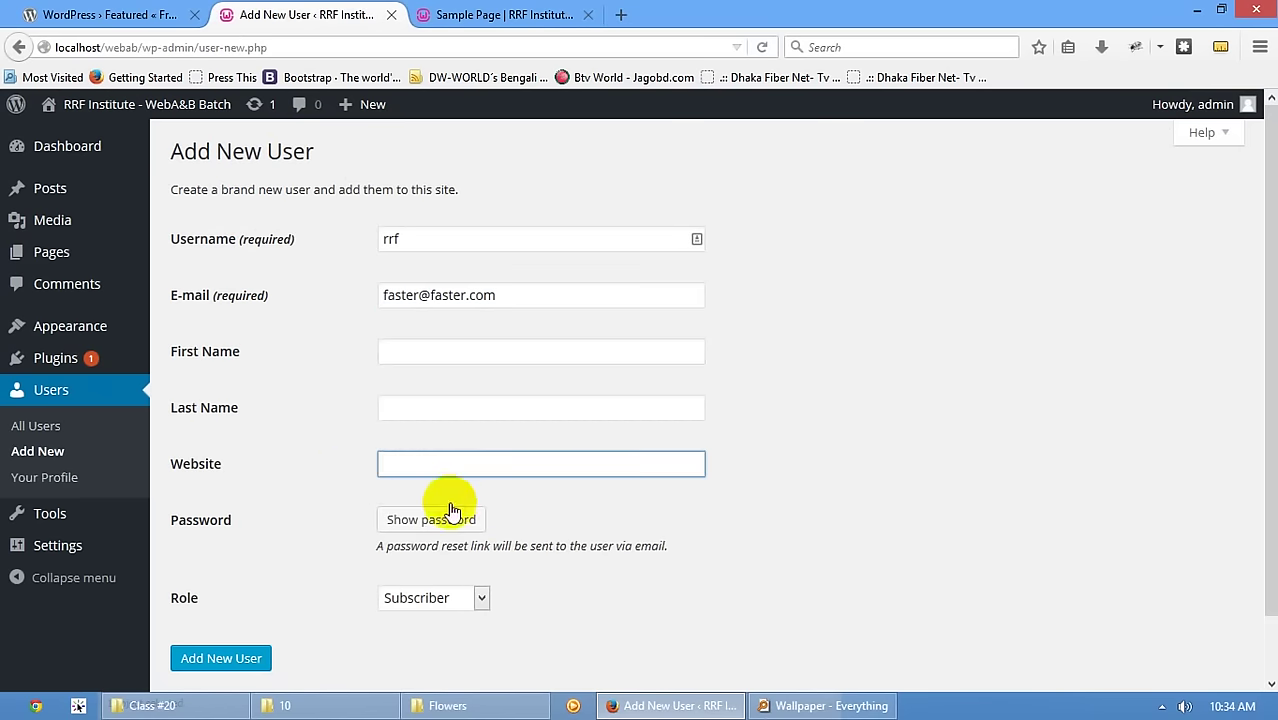
{"action": "scroll", "coordinate": [425, 485], "scroll_direction": "down", "scroll_amount": 2}
{"action": "left_click", "coordinate": [411, 462]}
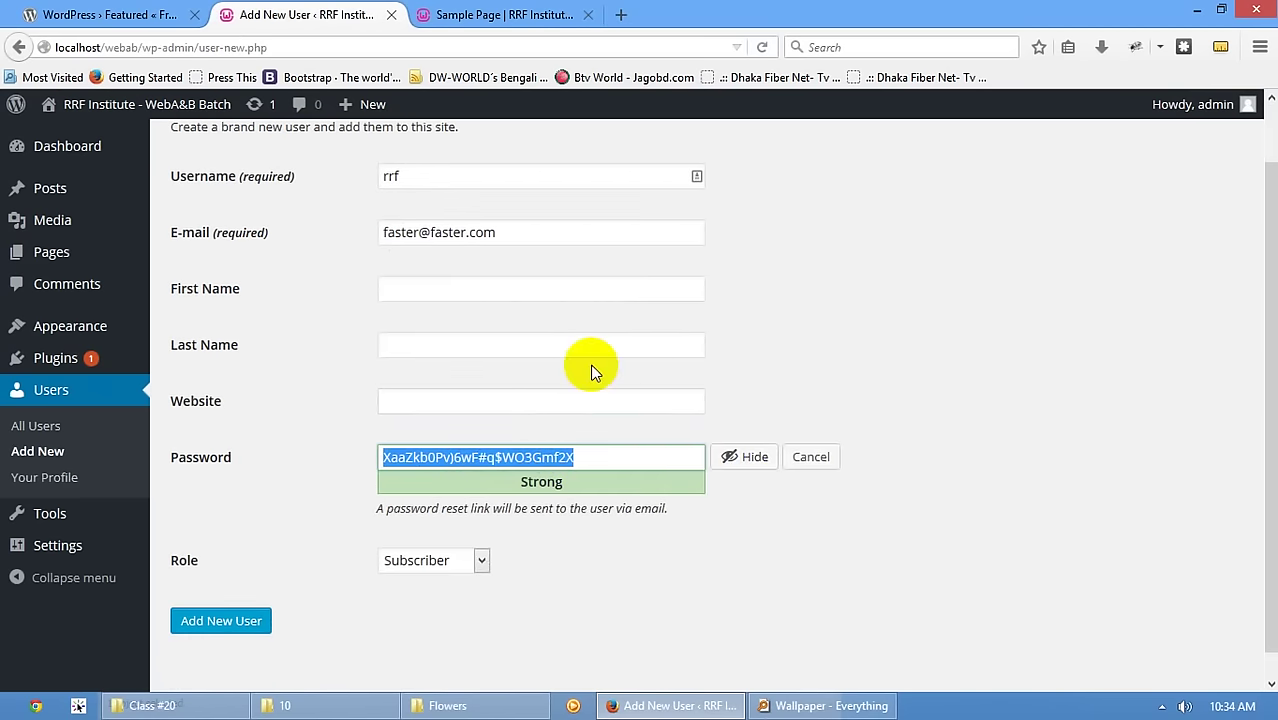
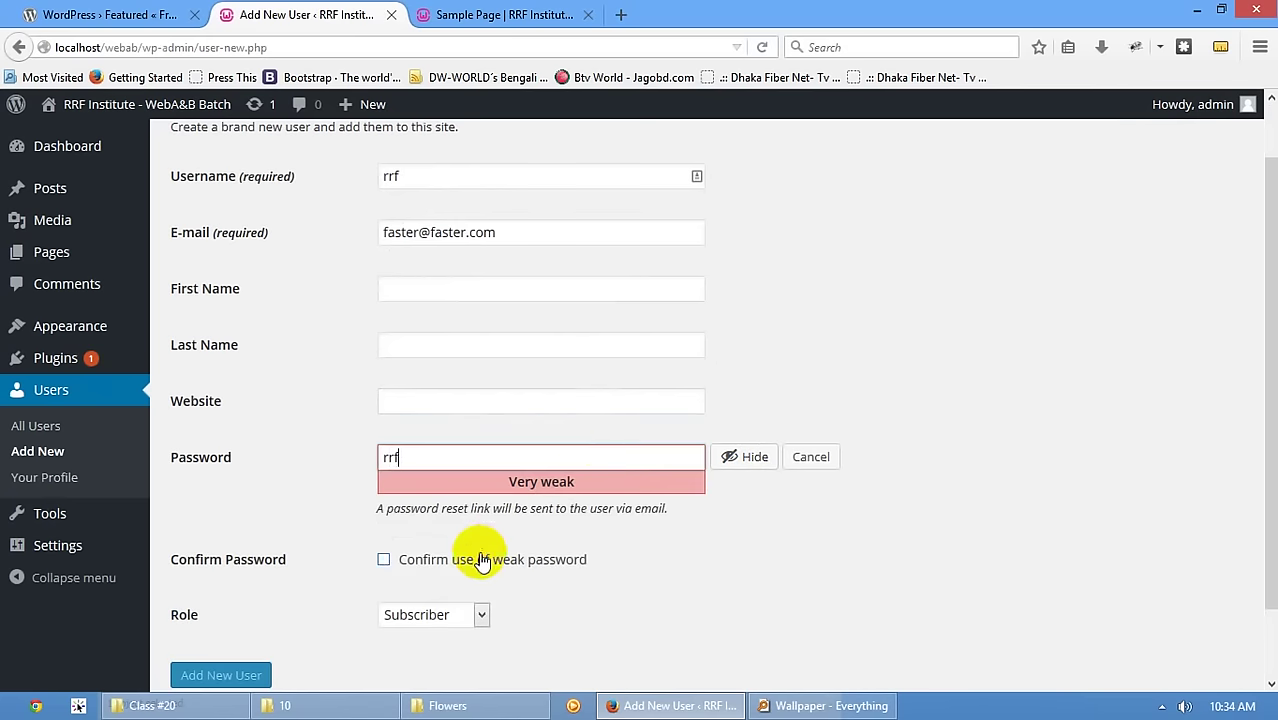
{"action": "left_click", "coordinate": [482, 562]}
- Compare the role options and assign the new user the Editor role
{"action": "scroll", "coordinate": [380, 485], "scroll_direction": "down", "scroll_amount": 2}
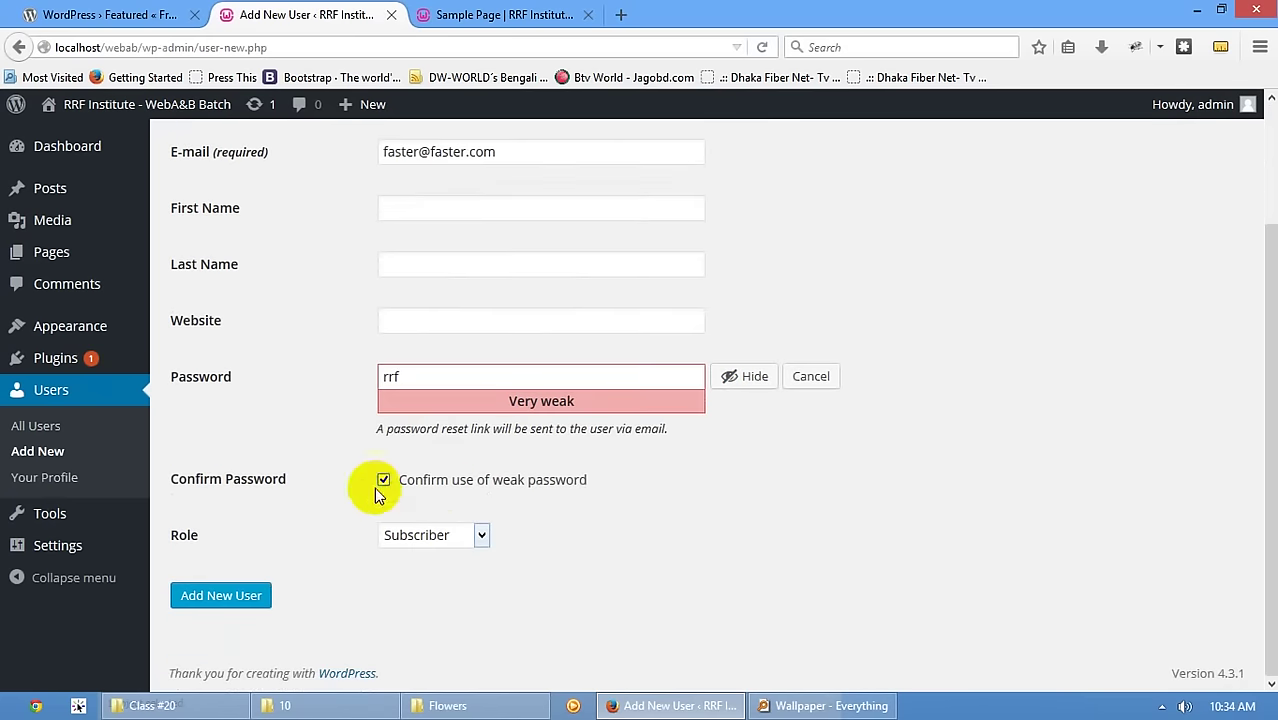
{"action": "left_click", "coordinate": [416, 540]}
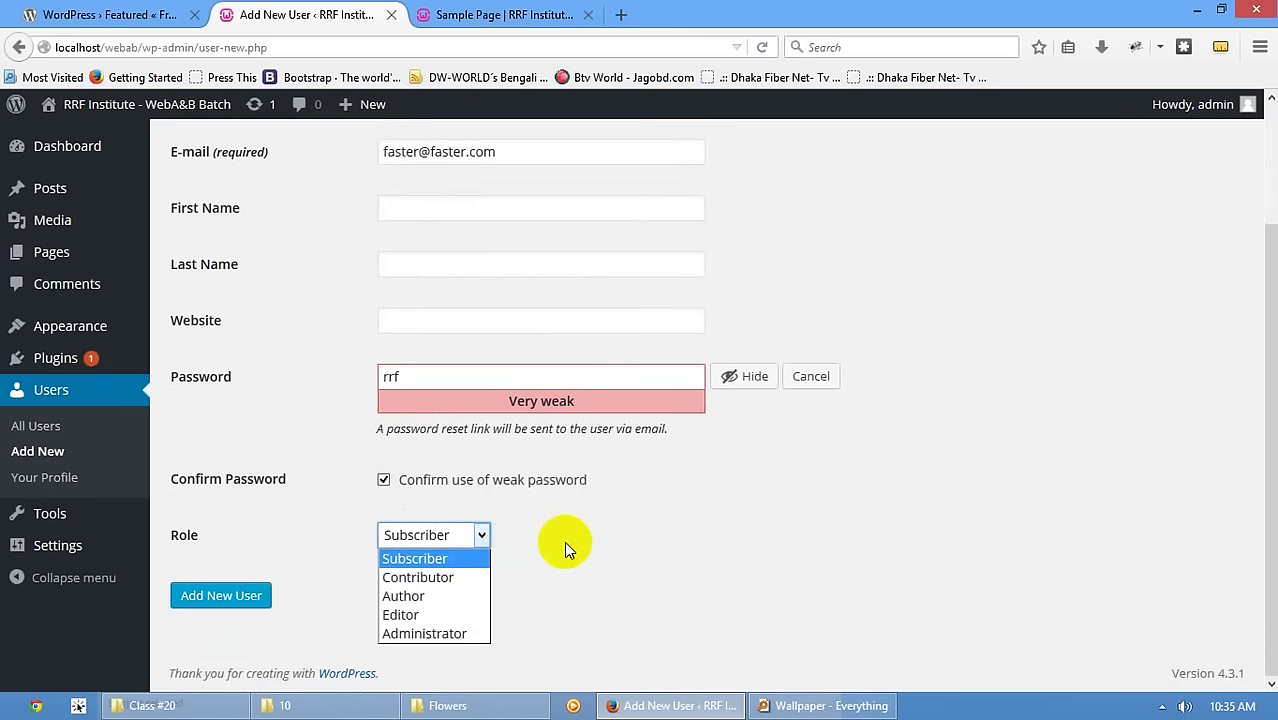
{"action": "left_click", "coordinate": [462, 578]}
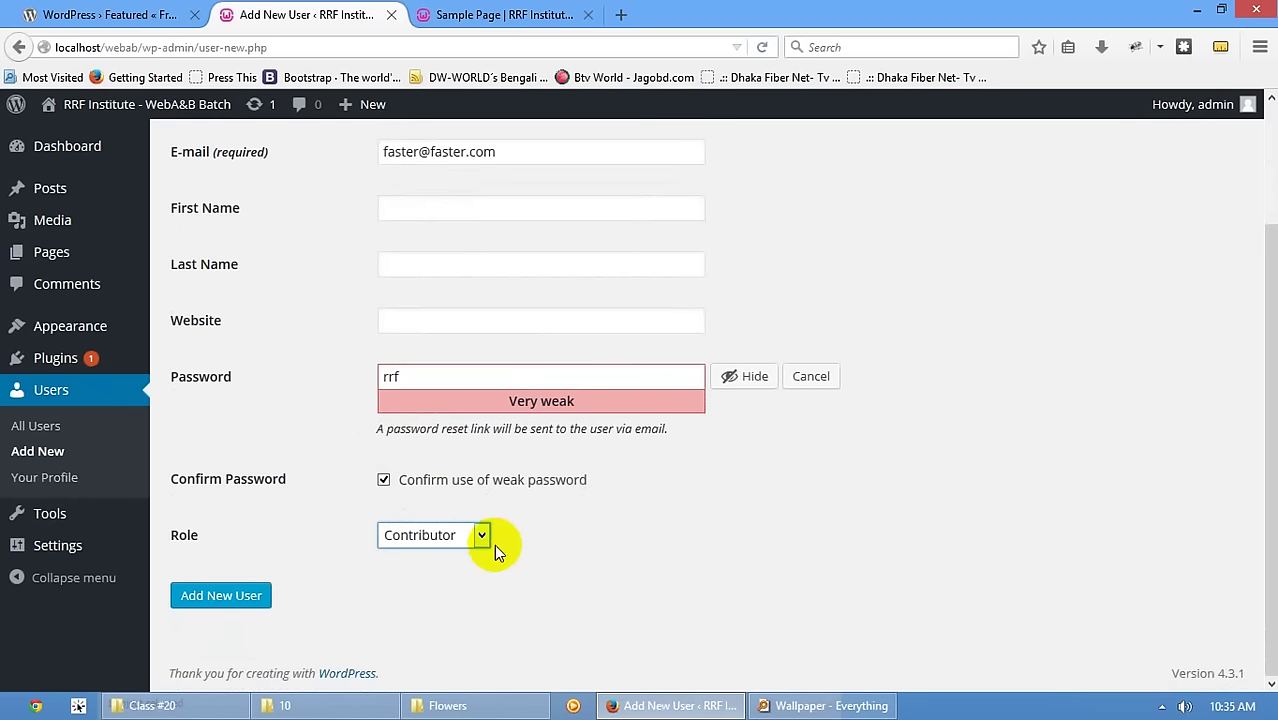
{"action": "left_click", "coordinate": [482, 538]}
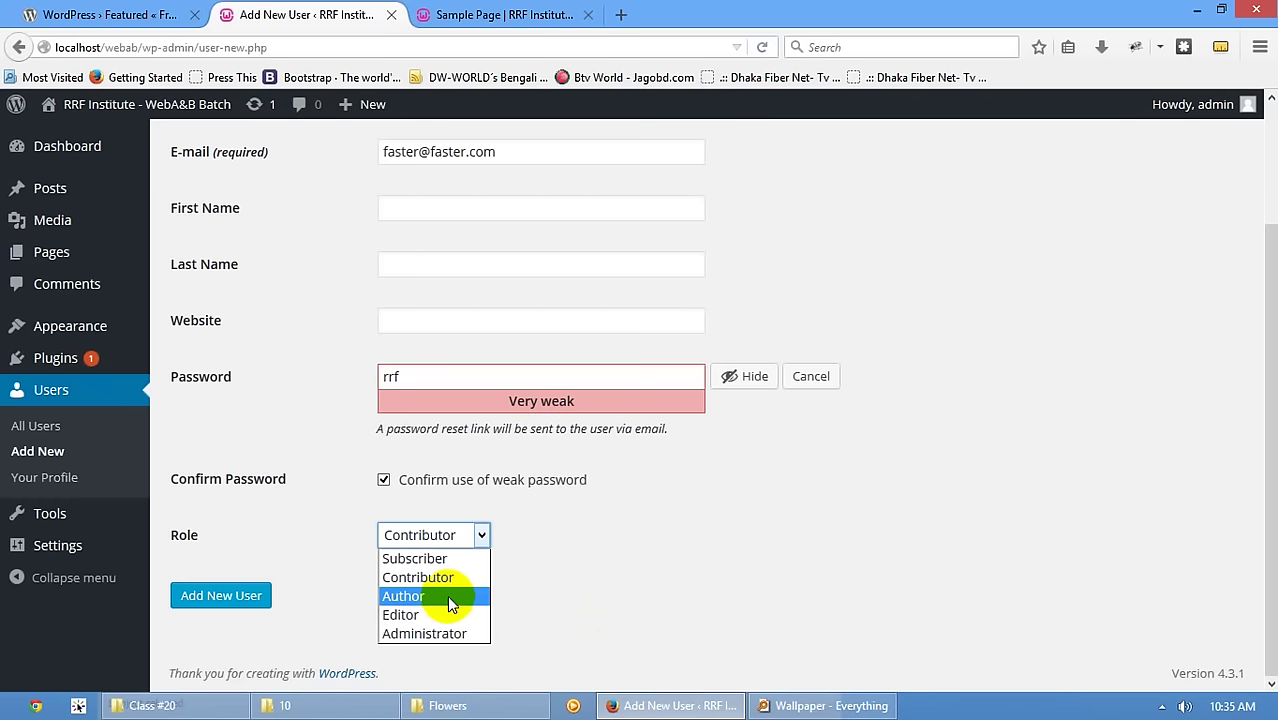
{"action": "left_click", "coordinate": [648, 611]}
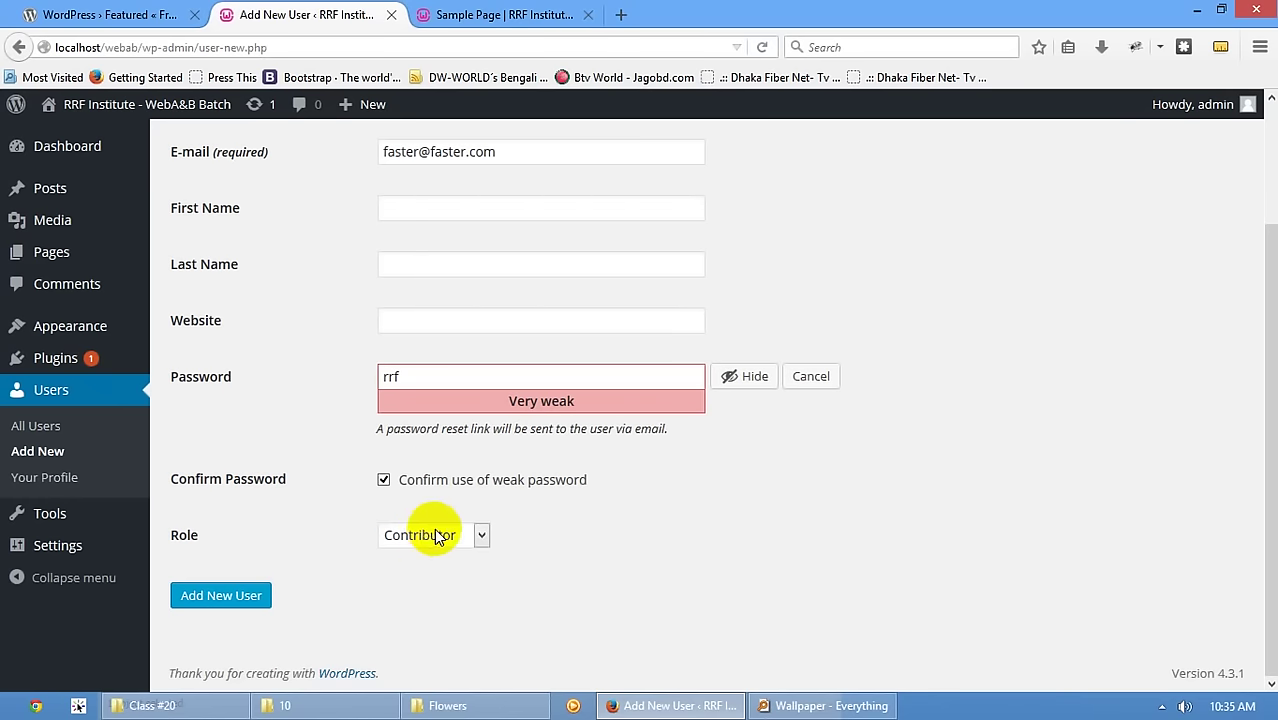
{"action": "left_click", "coordinate": [425, 535]}
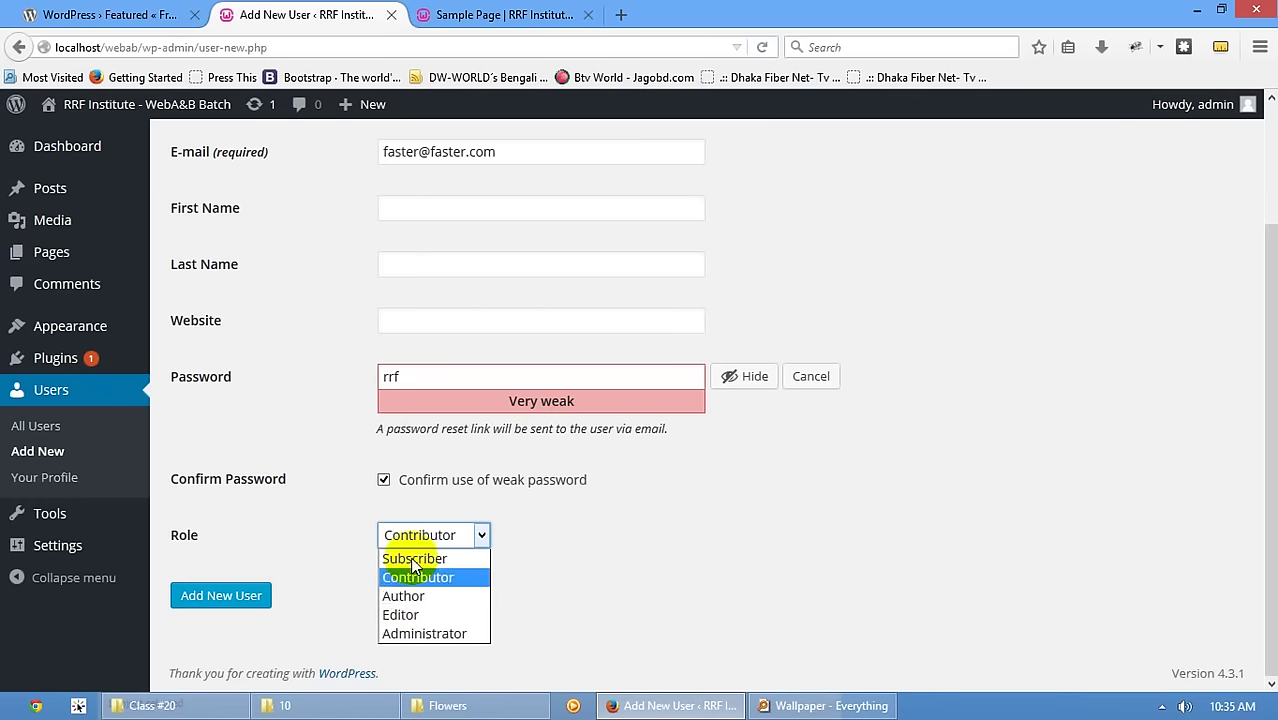
{"action": "left_click", "coordinate": [340, 585]}
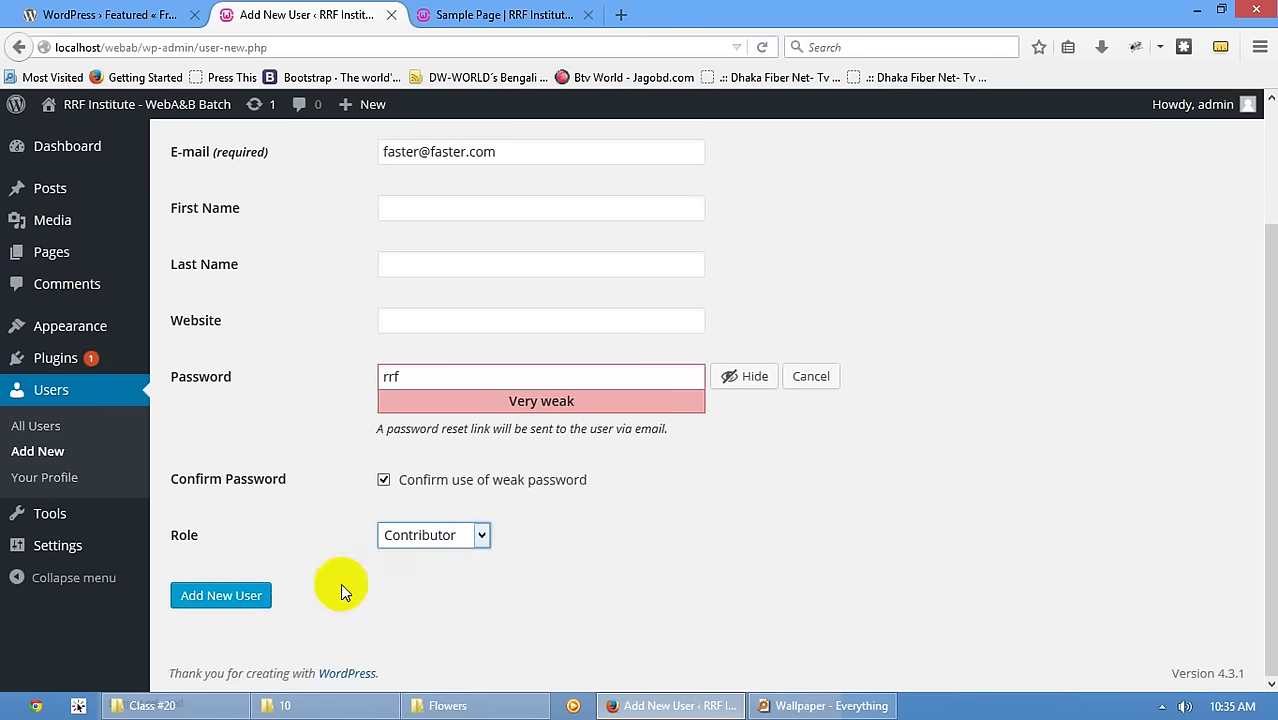
{"action": "left_click", "coordinate": [414, 534]}
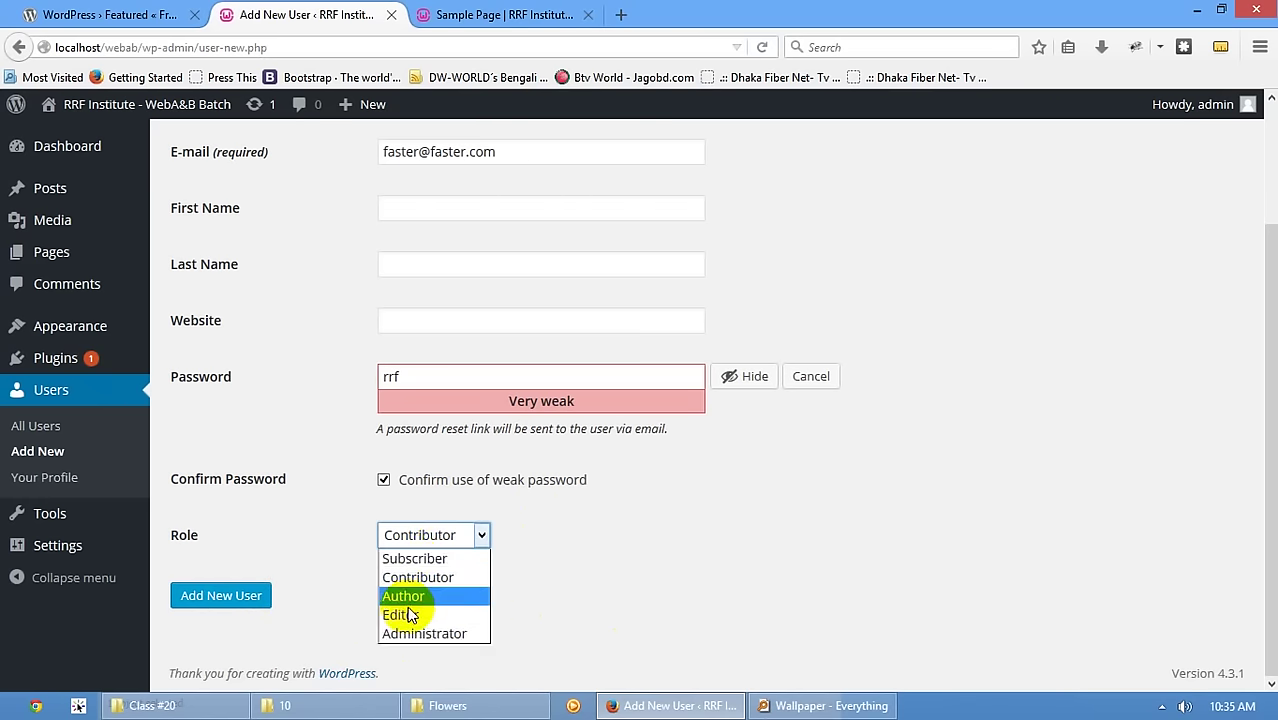
{"action": "left_click", "coordinate": [408, 610]}
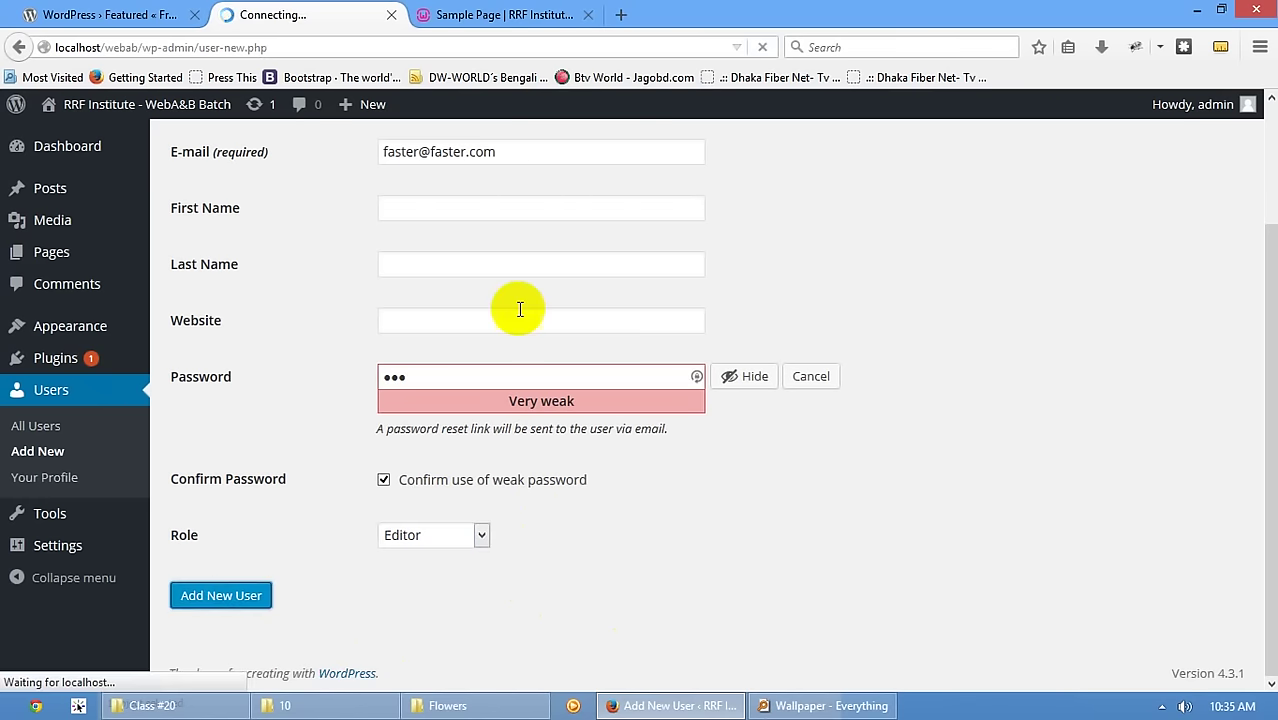
{"action": "scroll", "coordinate": [519, 305], "scroll_direction": "up", "scroll_amount": 3}
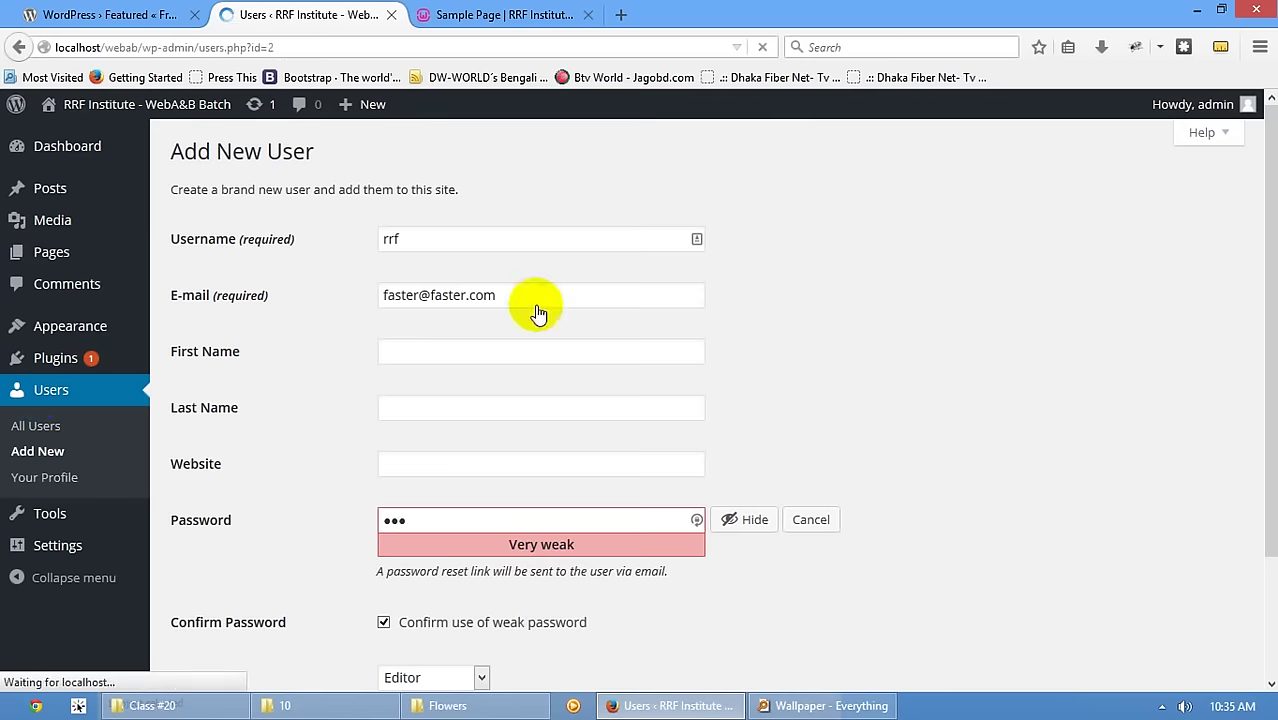
- Confirm the new Editor user in the Users list and go to Tools
{"action": "mouse_move", "coordinate": [318, 397]}
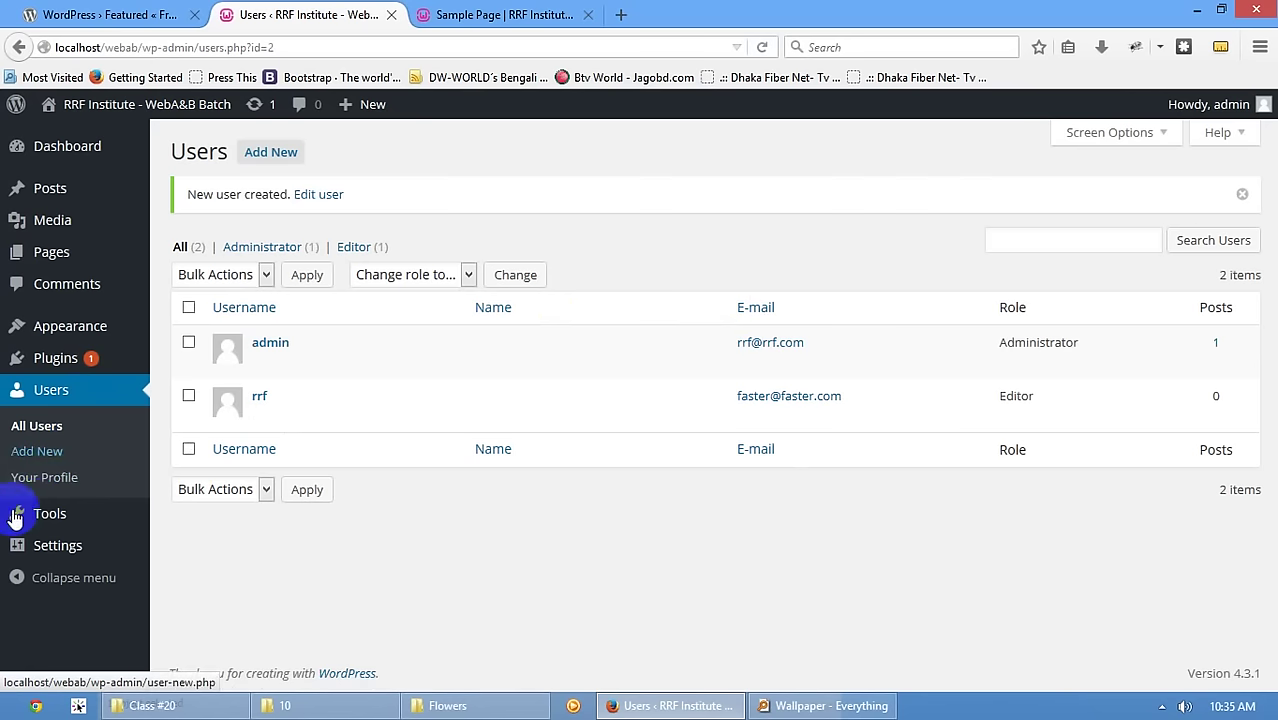
{"action": "left_click", "coordinate": [52, 514]}
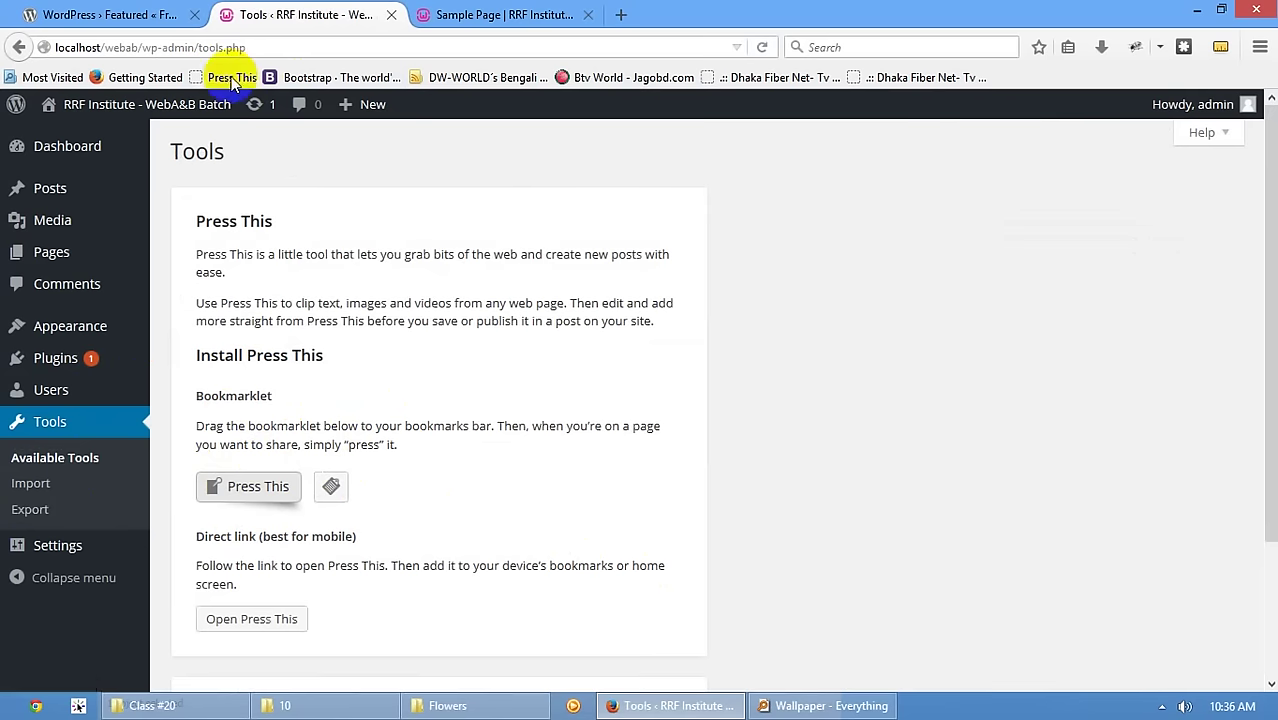
- Bookmark the Press This bookmarklet, launch it once, and close its popup
{"action": "left_click_drag", "start_coordinate": [245, 486], "coordinate": [1082, 78]}
{"action": "left_click", "coordinate": [1030, 80]}
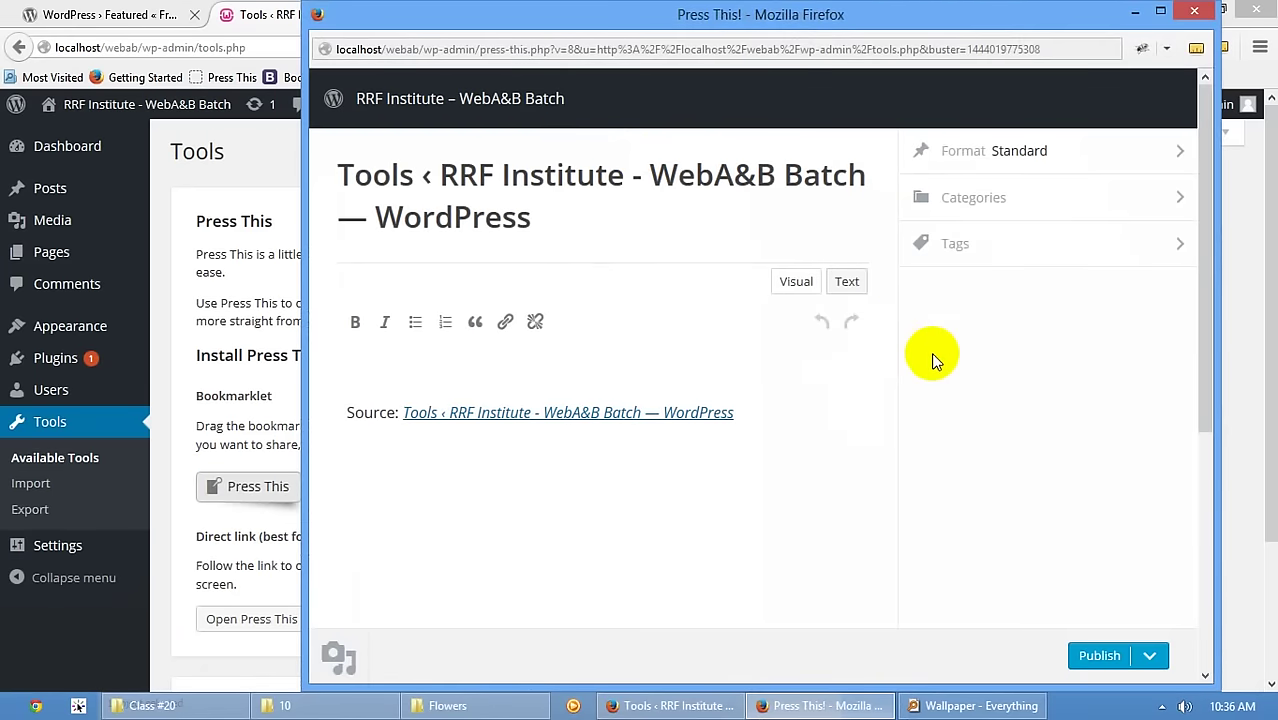
{"action": "left_click", "coordinate": [1194, 10]}
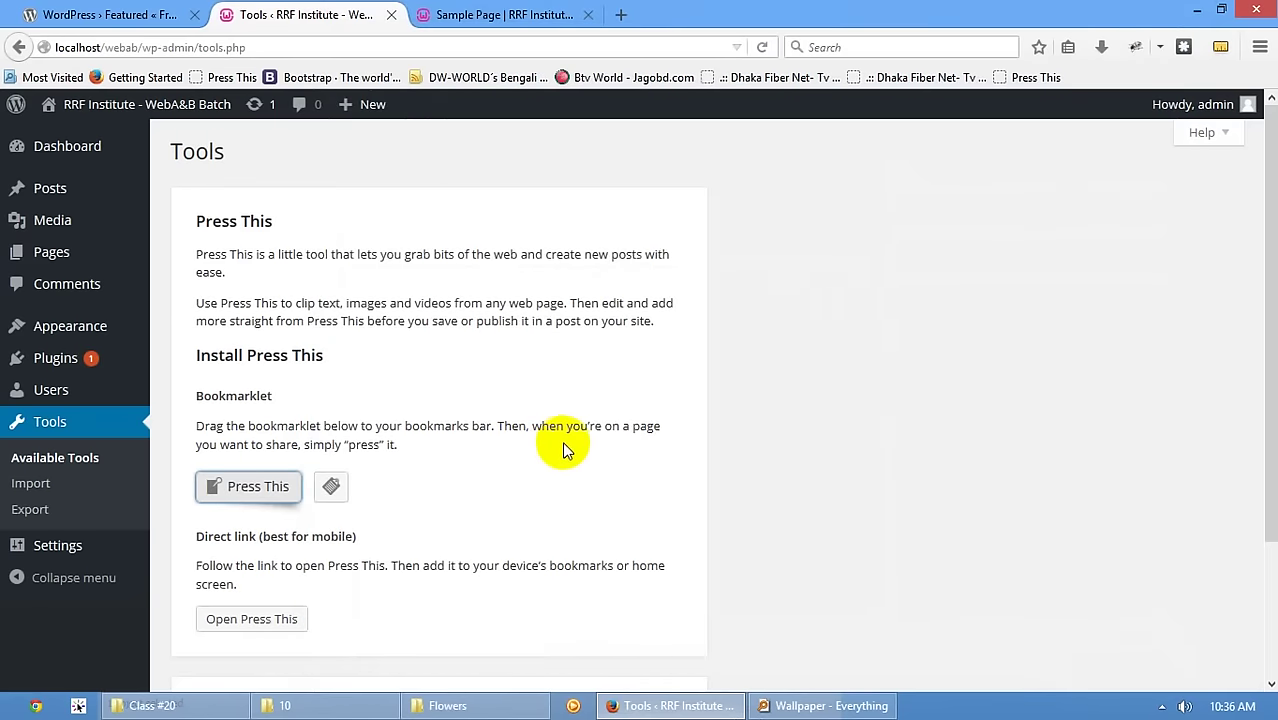
{"action": "scroll", "coordinate": [567, 448], "scroll_direction": "down", "scroll_amount": 3}
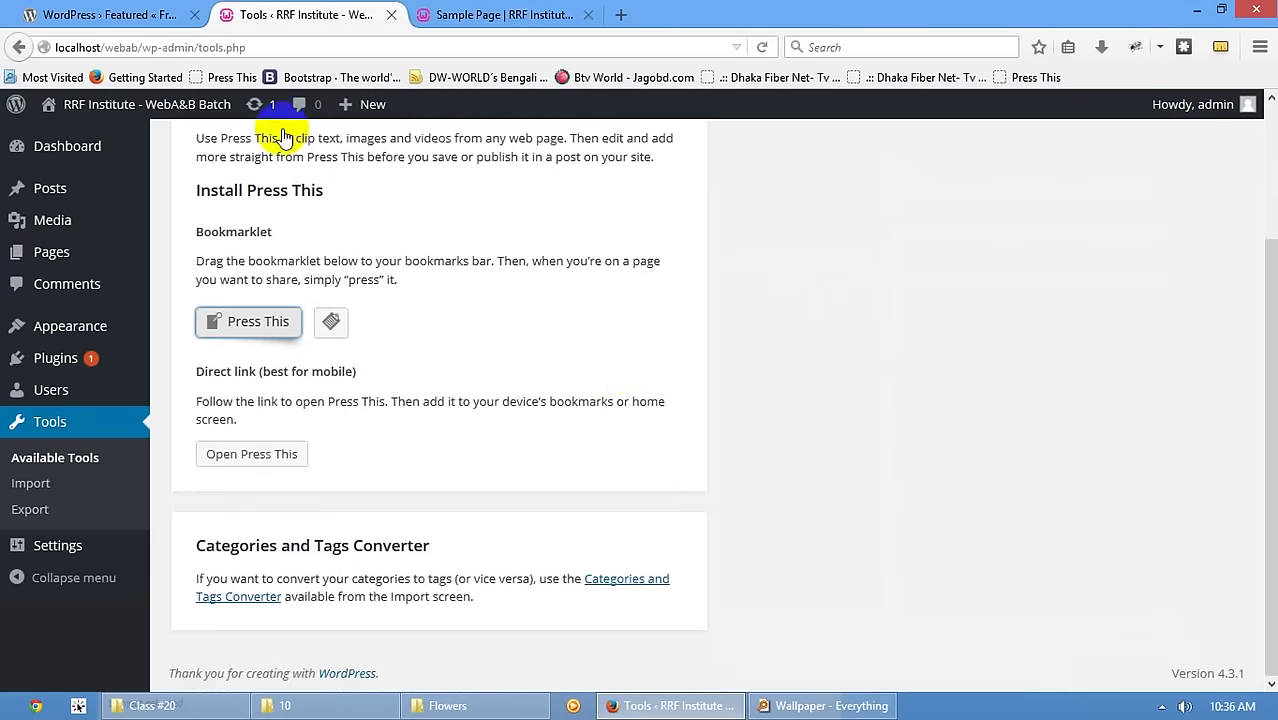
{"action": "scroll", "coordinate": [337, 368], "scroll_direction": "up", "scroll_amount": 3}
{"action": "scroll", "coordinate": [355, 495], "scroll_direction": "down", "scroll_amount": 2}
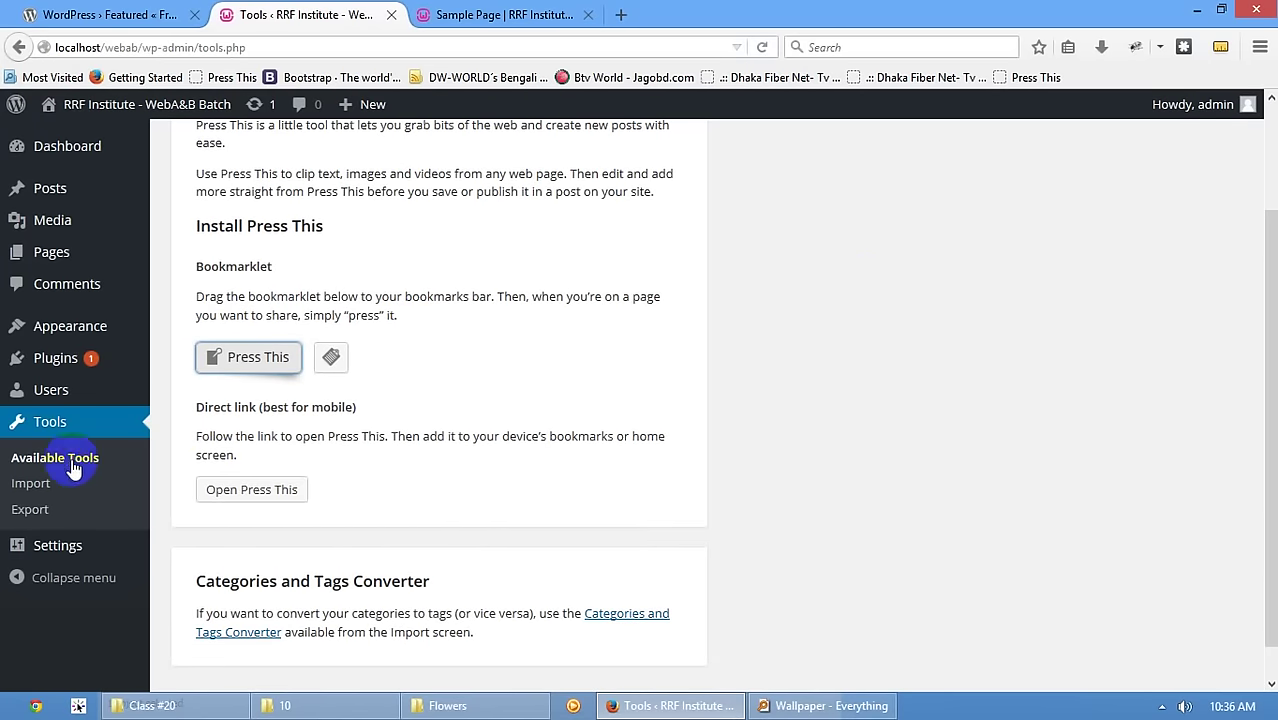
{"action": "left_click", "coordinate": [66, 535]}
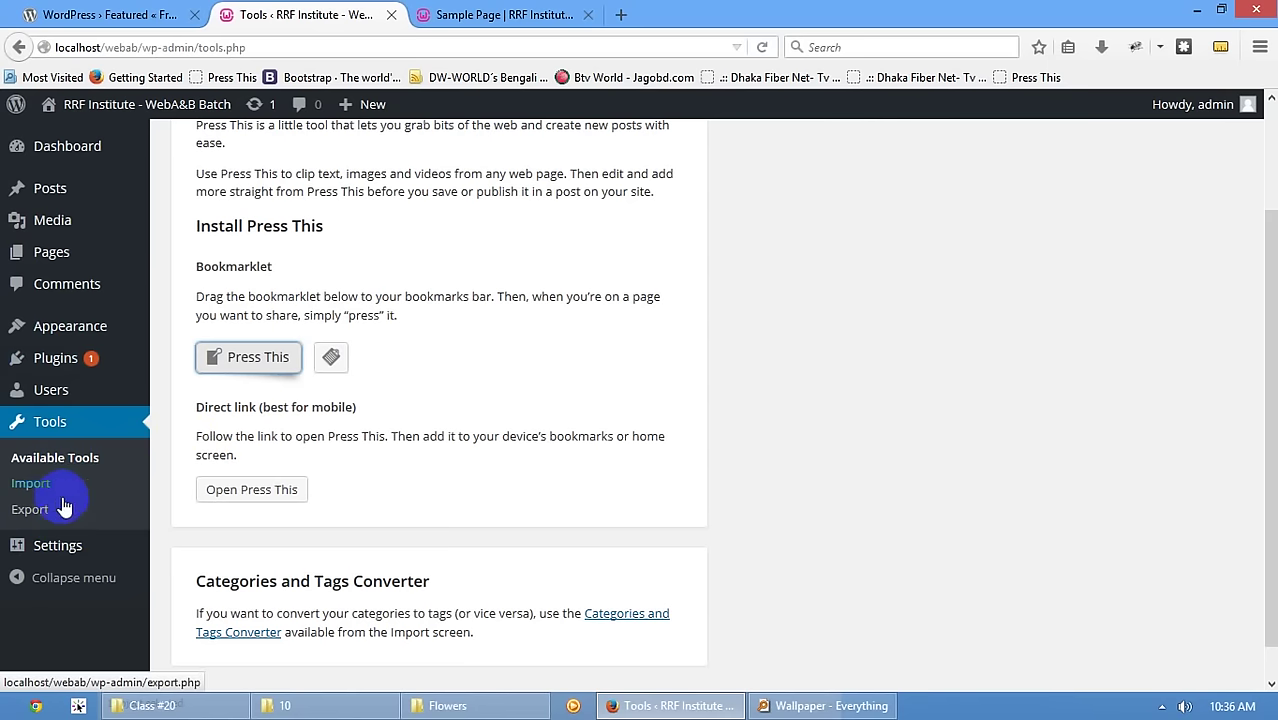
- Start an all-content export from Tools > Export, then dismiss the download unsaved
{"action": "left_click", "coordinate": [30, 483]}
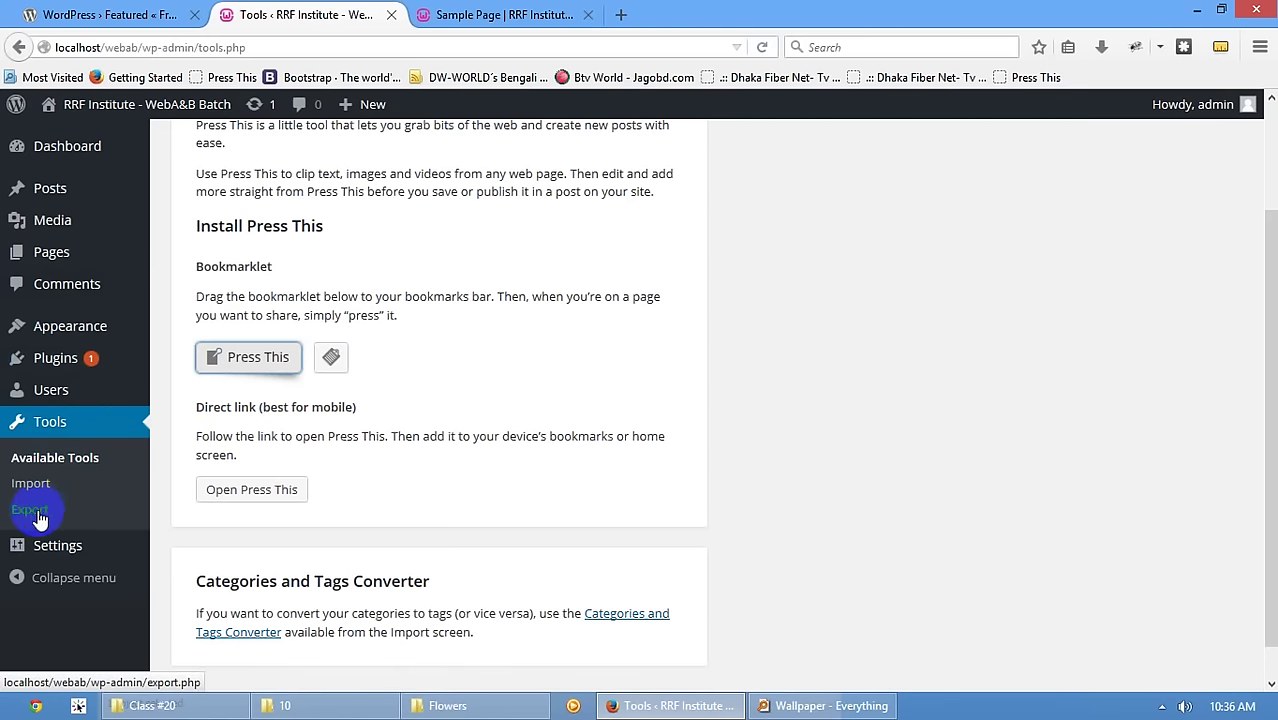
{"action": "left_click", "coordinate": [33, 512]}
{"action": "left_click", "coordinate": [33, 512]}
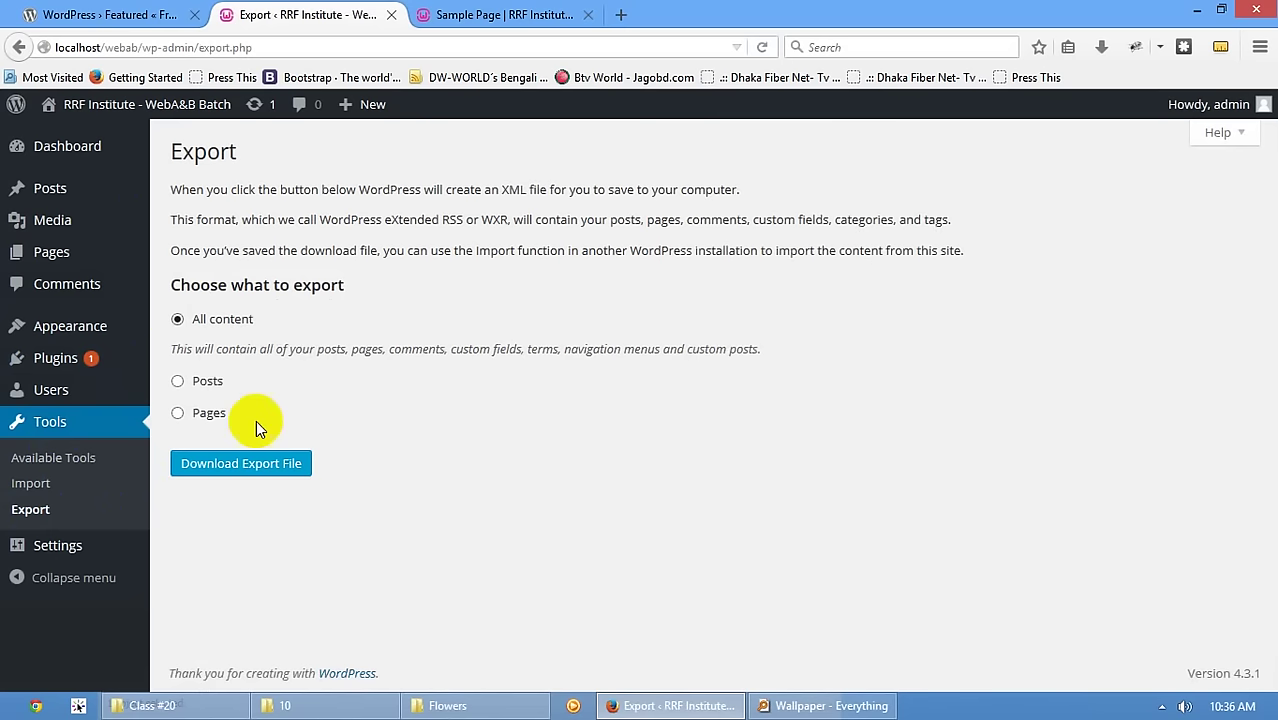
{"action": "left_click", "coordinate": [283, 468]}
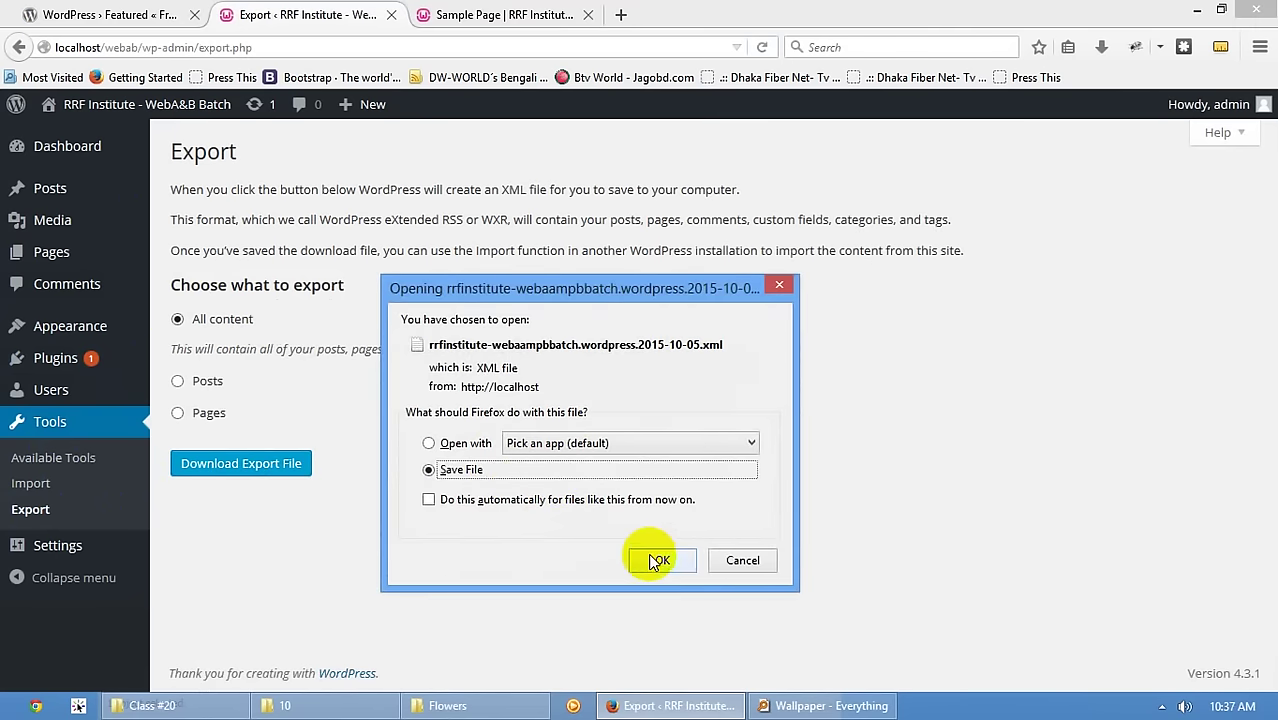
{"action": "left_click", "coordinate": [742, 560]}
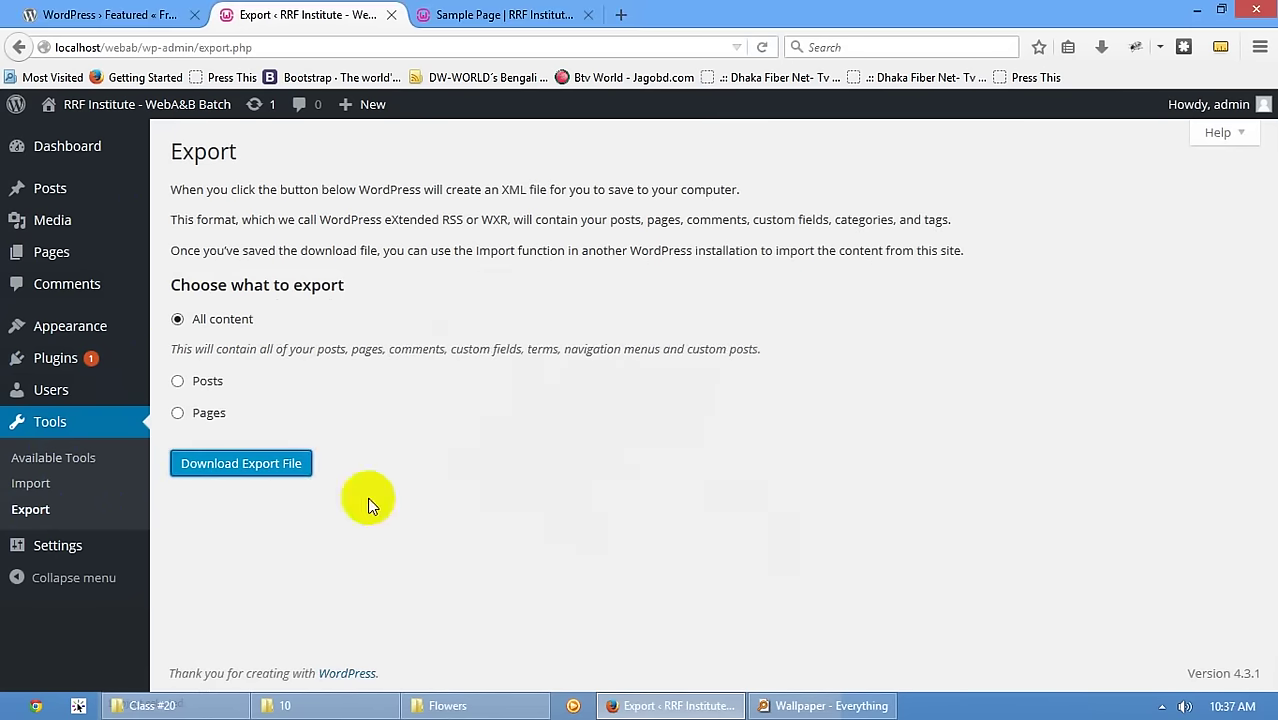
- Install and activate the WordPress Importer 0.6.1, reaching its WXR upload page with no file chosen
{"action": "left_click", "coordinate": [27, 486]}
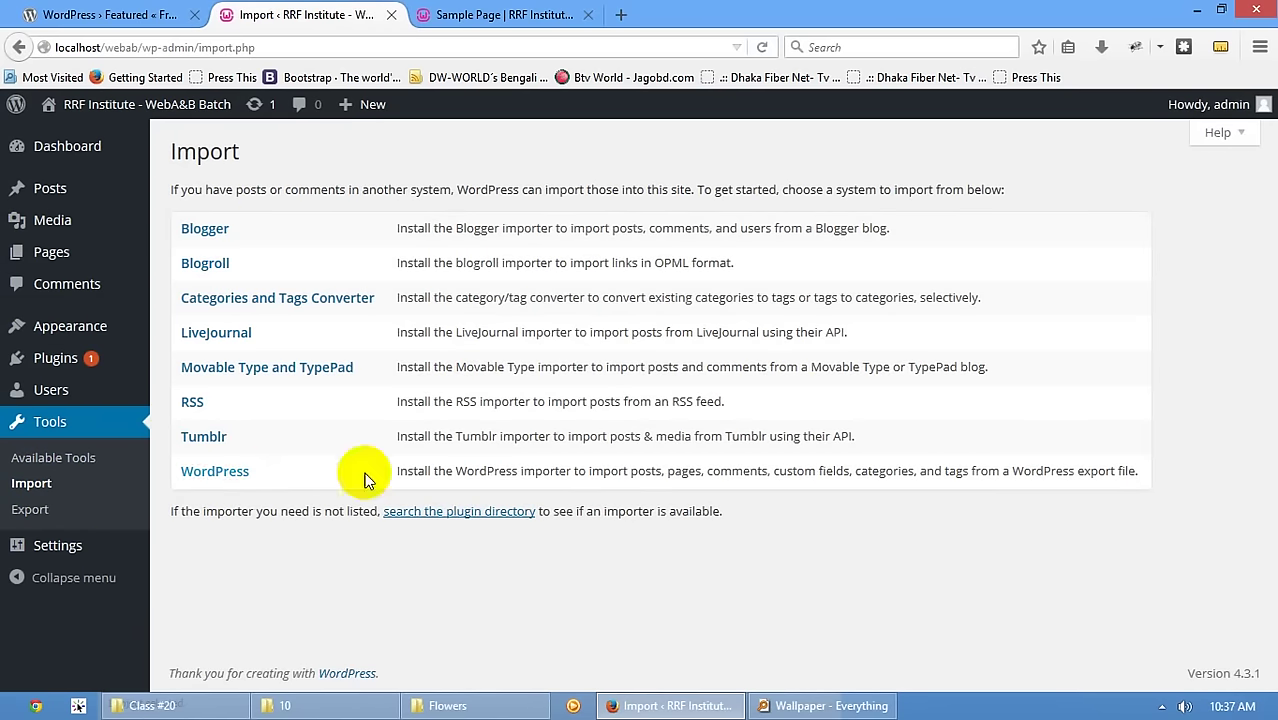
{"action": "left_click", "coordinate": [224, 474]}
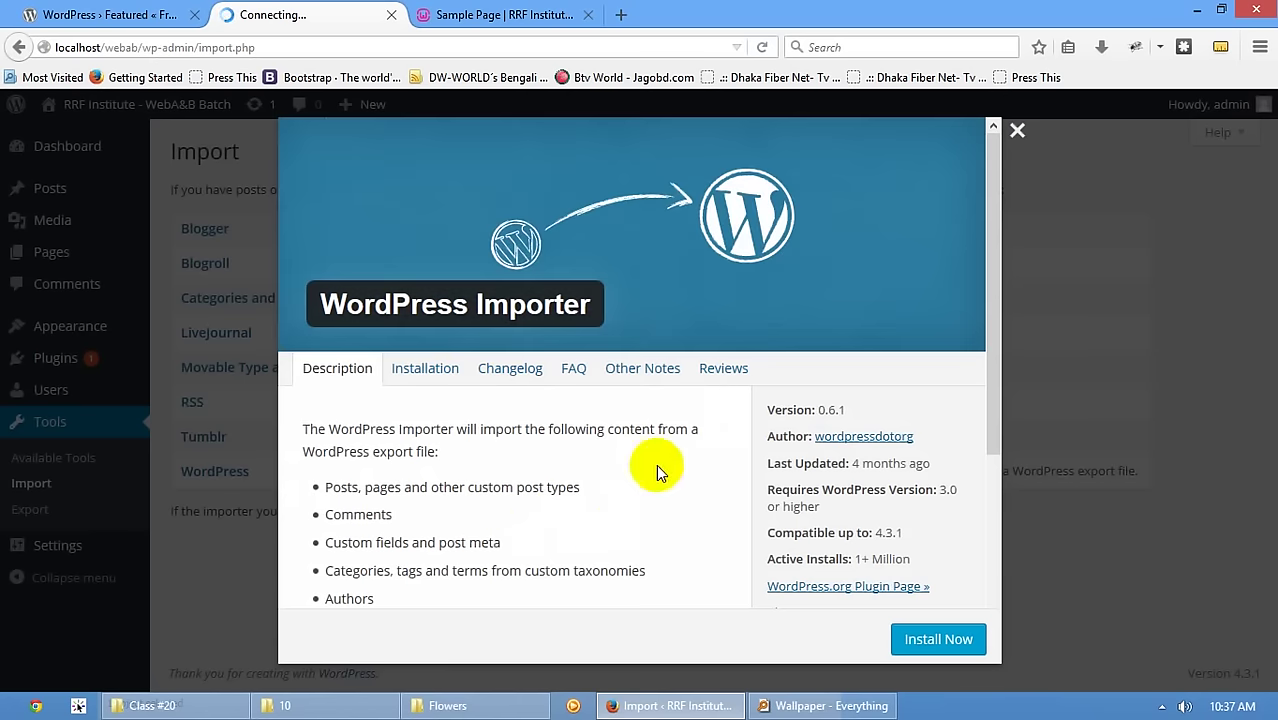
{"action": "left_click", "coordinate": [936, 640]}
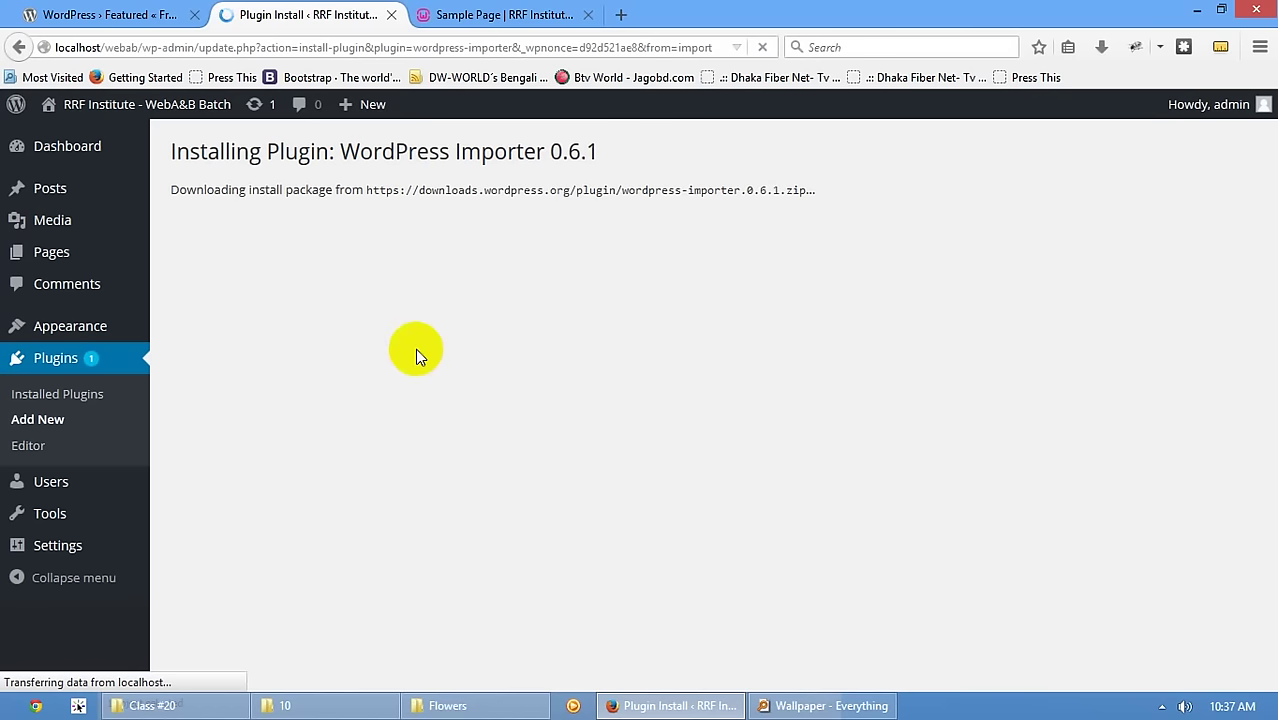
{"action": "left_click", "coordinate": [285, 314]}
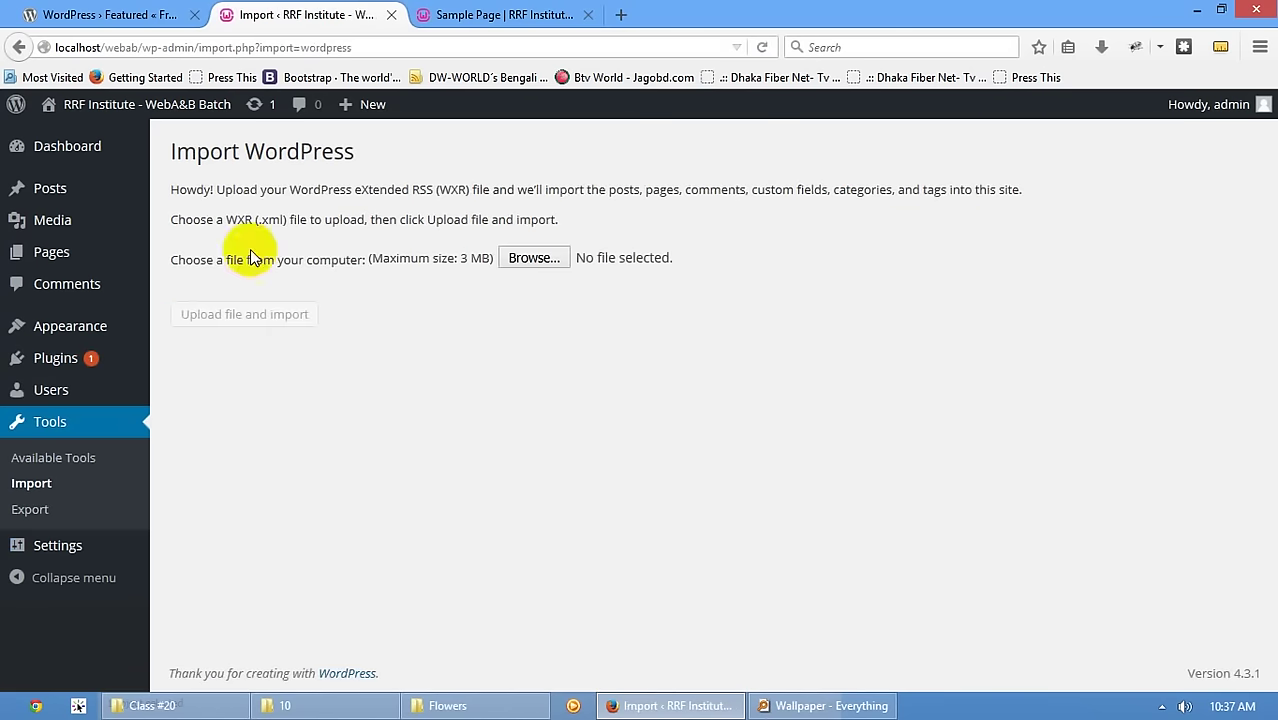
{"action": "left_click", "coordinate": [528, 259]}
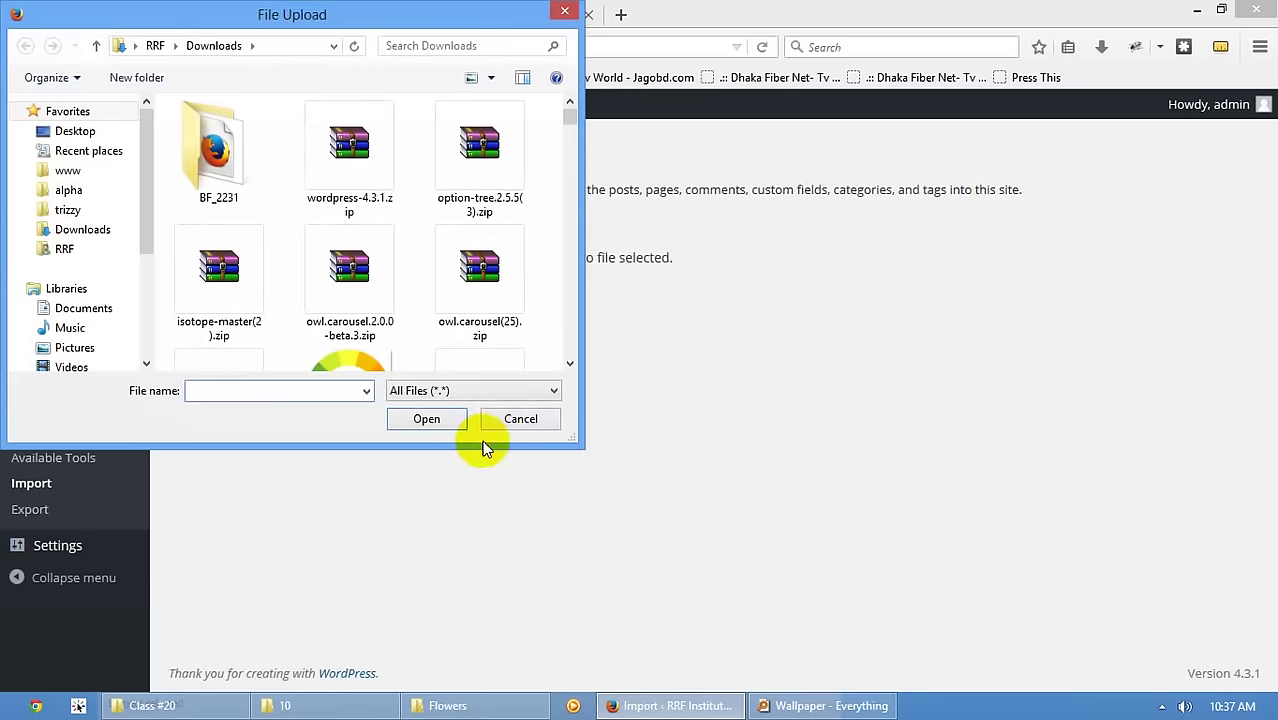
{"action": "left_click", "coordinate": [460, 418]}
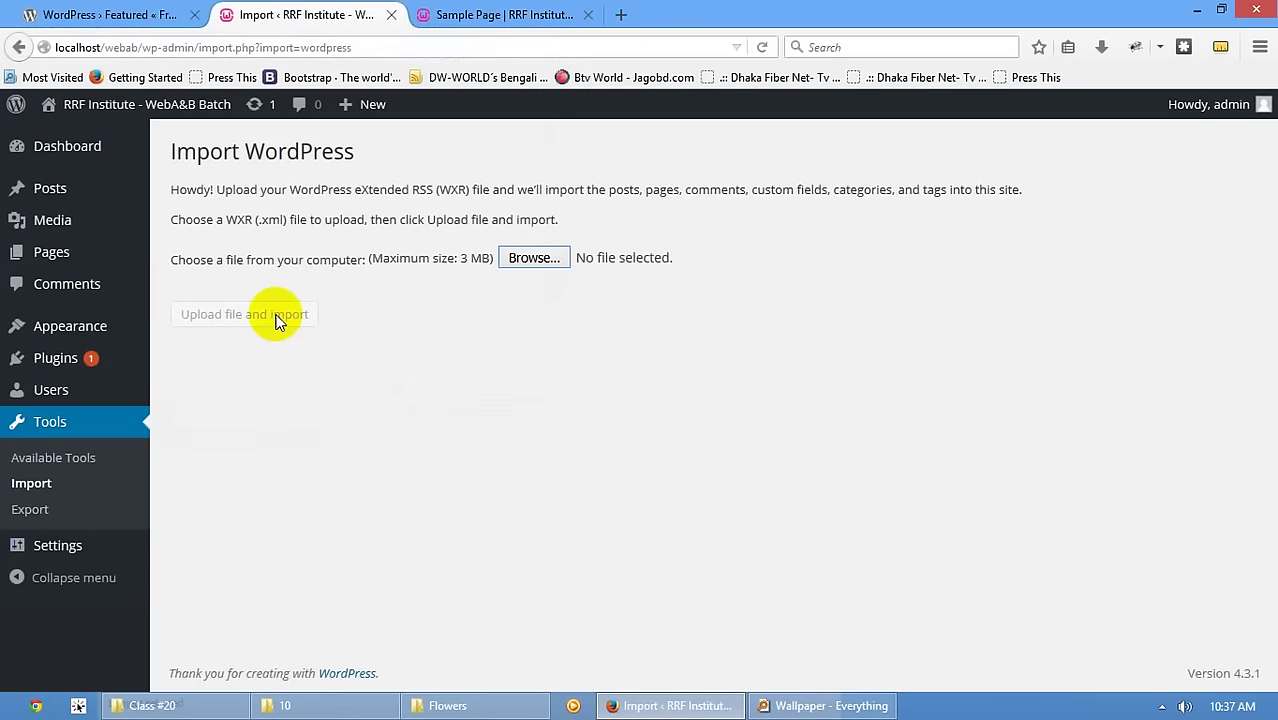
{"action": "left_click", "coordinate": [63, 410]}
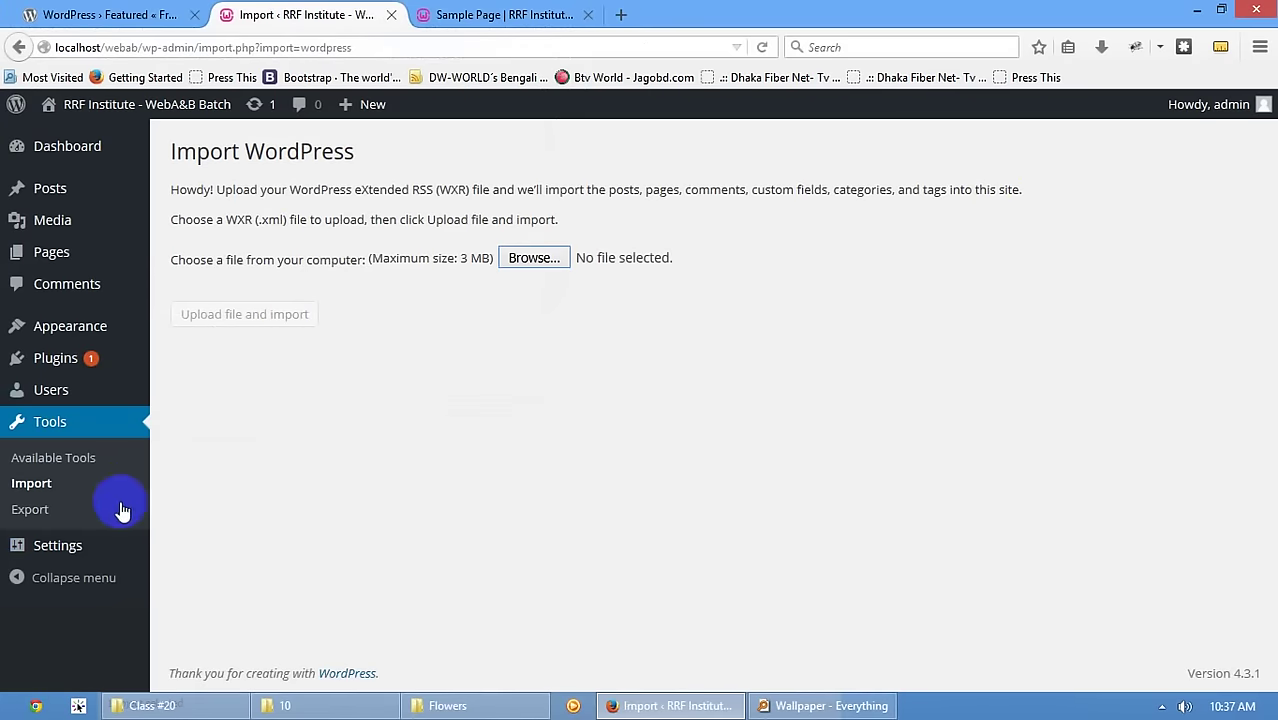
{"action": "mouse_move", "coordinate": [60, 553]}
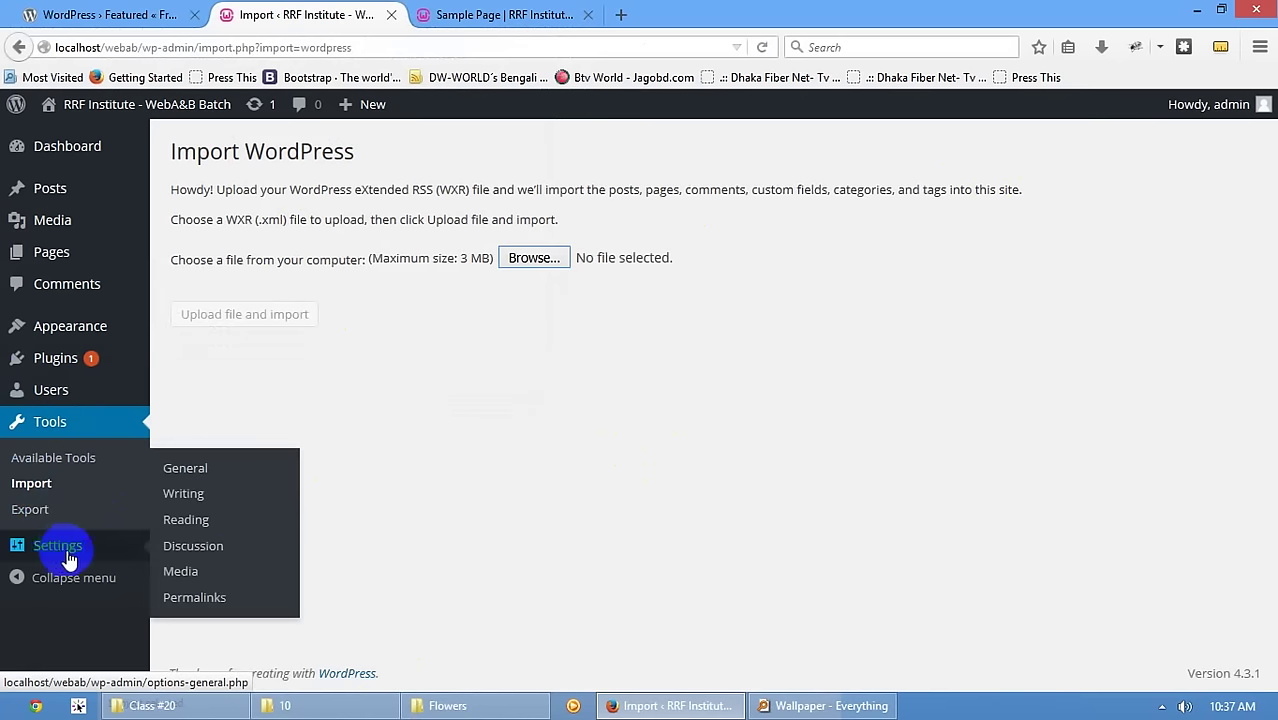
- Open General Settings and highlight the admin e-mail address and site title values
{"action": "left_click", "coordinate": [182, 469]}
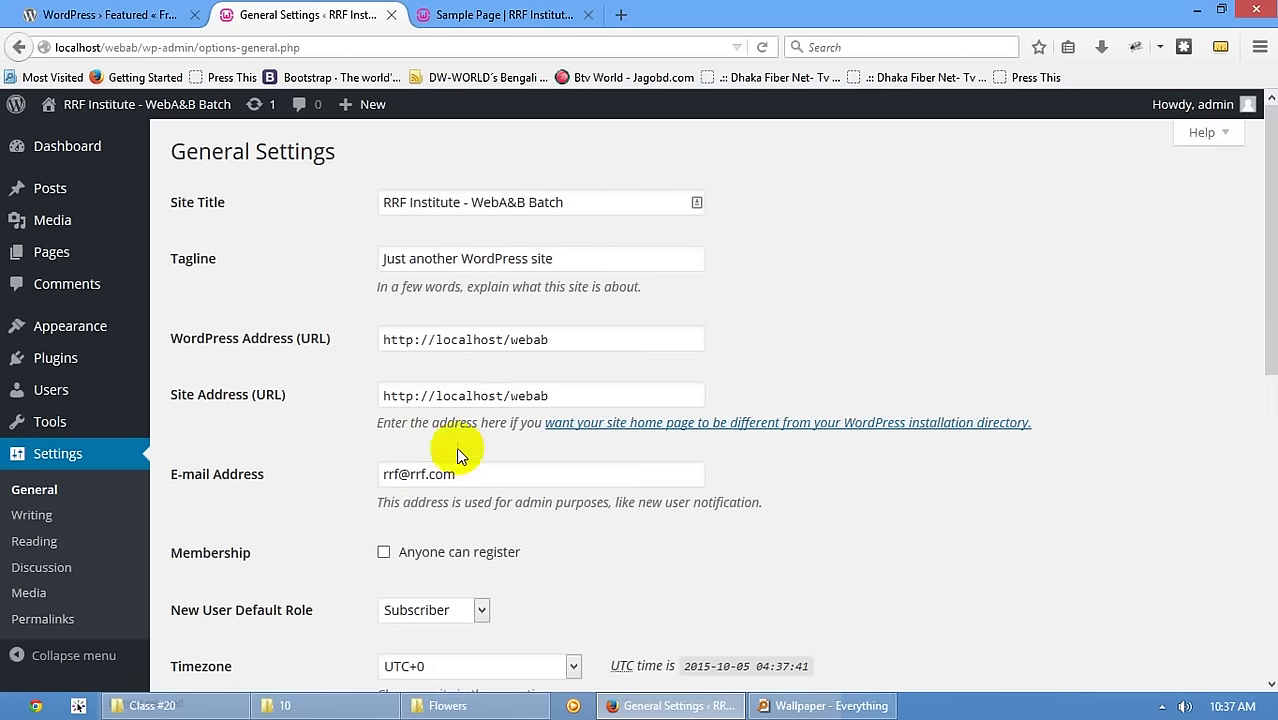
{"action": "left_click_drag", "start_coordinate": [456, 475], "coordinate": [379, 461]}
{"action": "scroll", "coordinate": [420, 440], "scroll_direction": "down", "scroll_amount": 4}
{"action": "scroll", "coordinate": [457, 414], "scroll_direction": "up", "scroll_amount": 4}
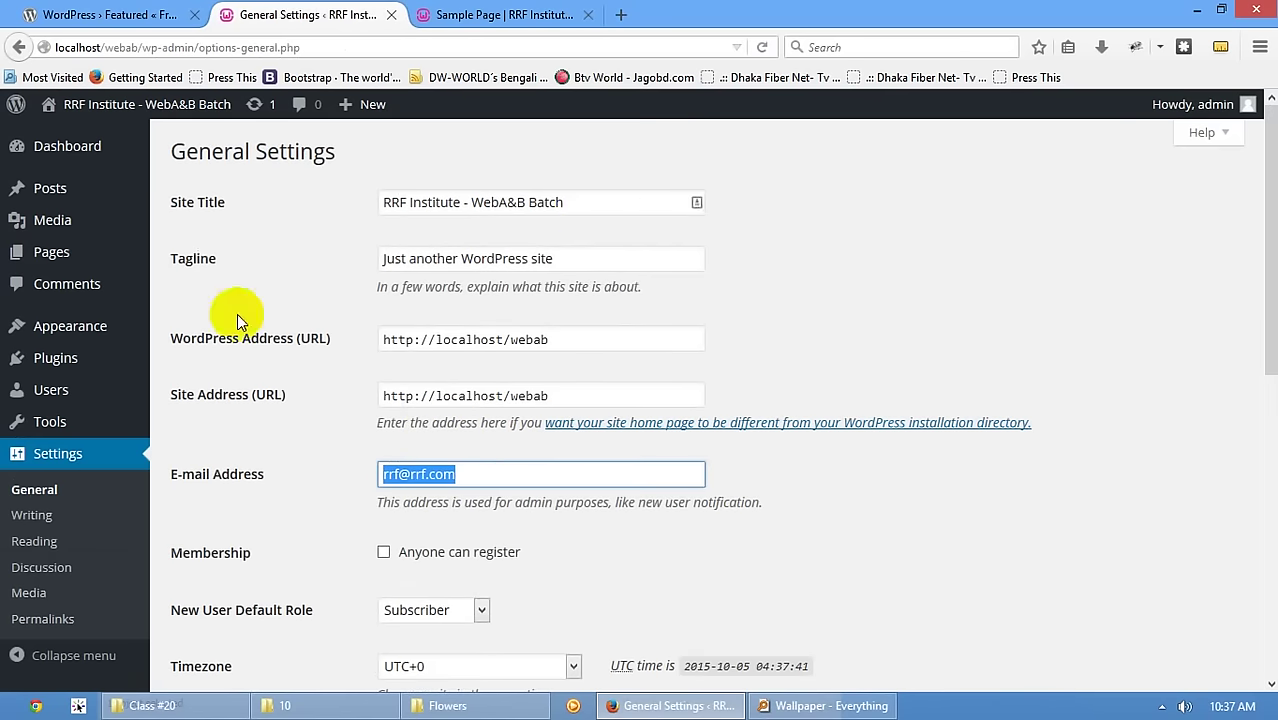
{"action": "left_click_drag", "start_coordinate": [553, 202], "coordinate": [326, 198]}
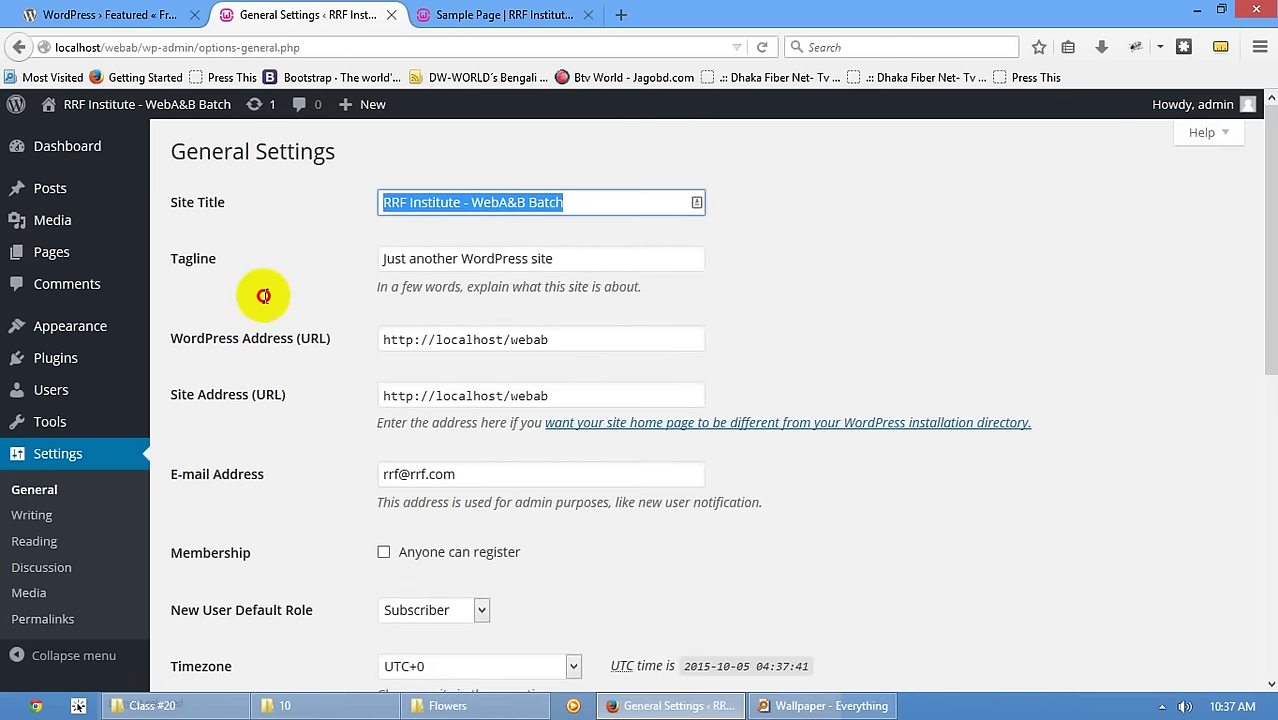
{"action": "key", "text": "Tab"}
- Highlight the WordPress Address, scroll through the remaining fields, and reload General Settings
{"action": "left_click", "coordinate": [592, 342]}
{"action": "left_click_drag", "start_coordinate": [595, 342], "coordinate": [143, 337]}
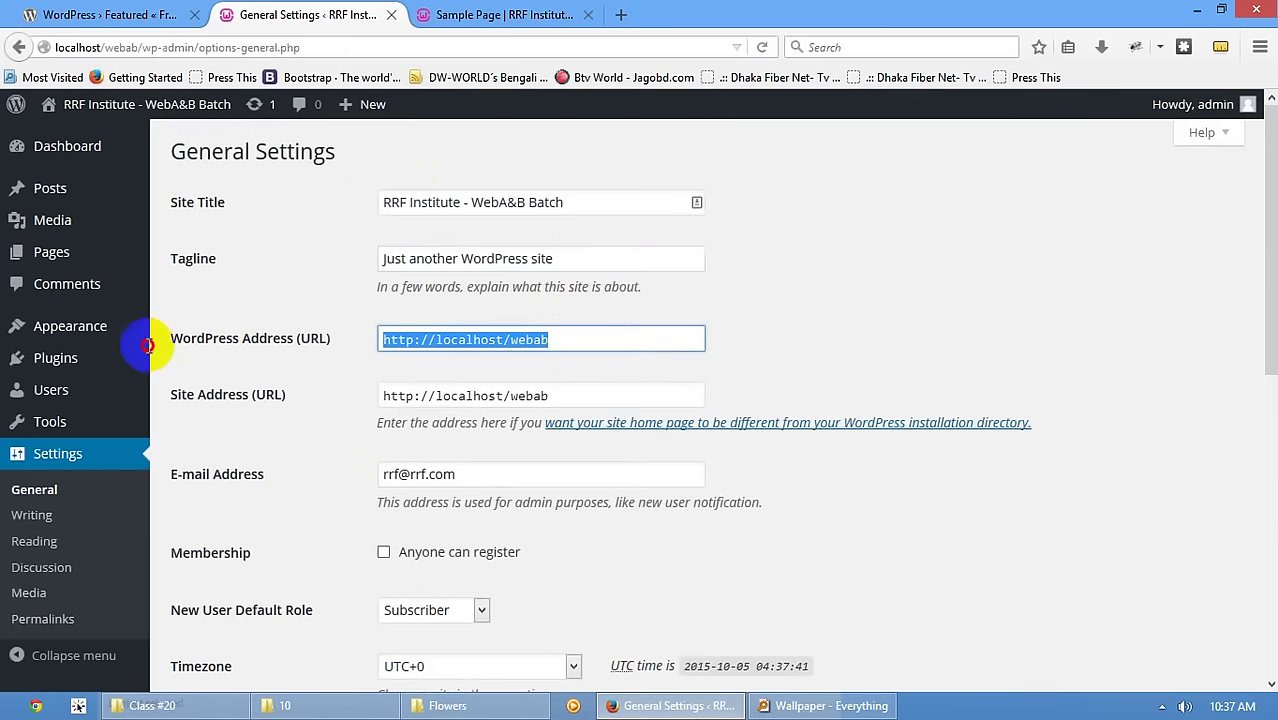
{"action": "scroll", "coordinate": [387, 262], "scroll_direction": "down", "scroll_amount": 4}
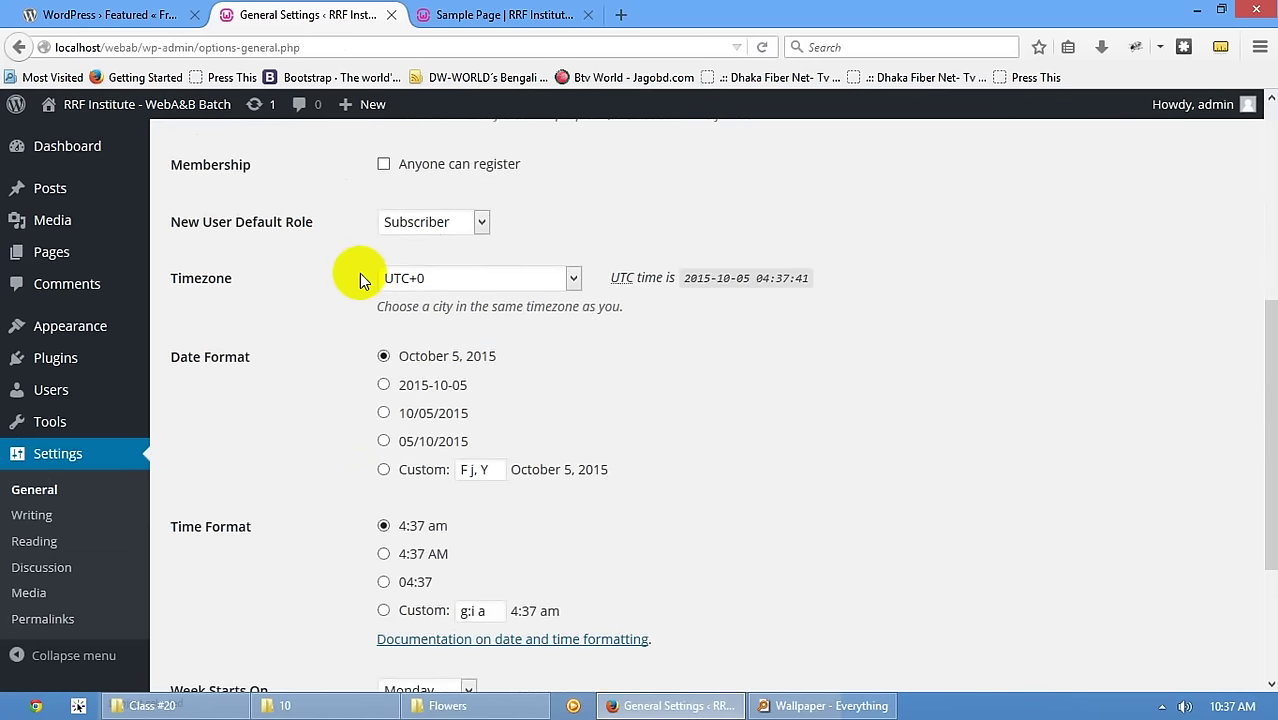
{"action": "scroll", "coordinate": [434, 180], "scroll_direction": "up", "scroll_amount": 2}
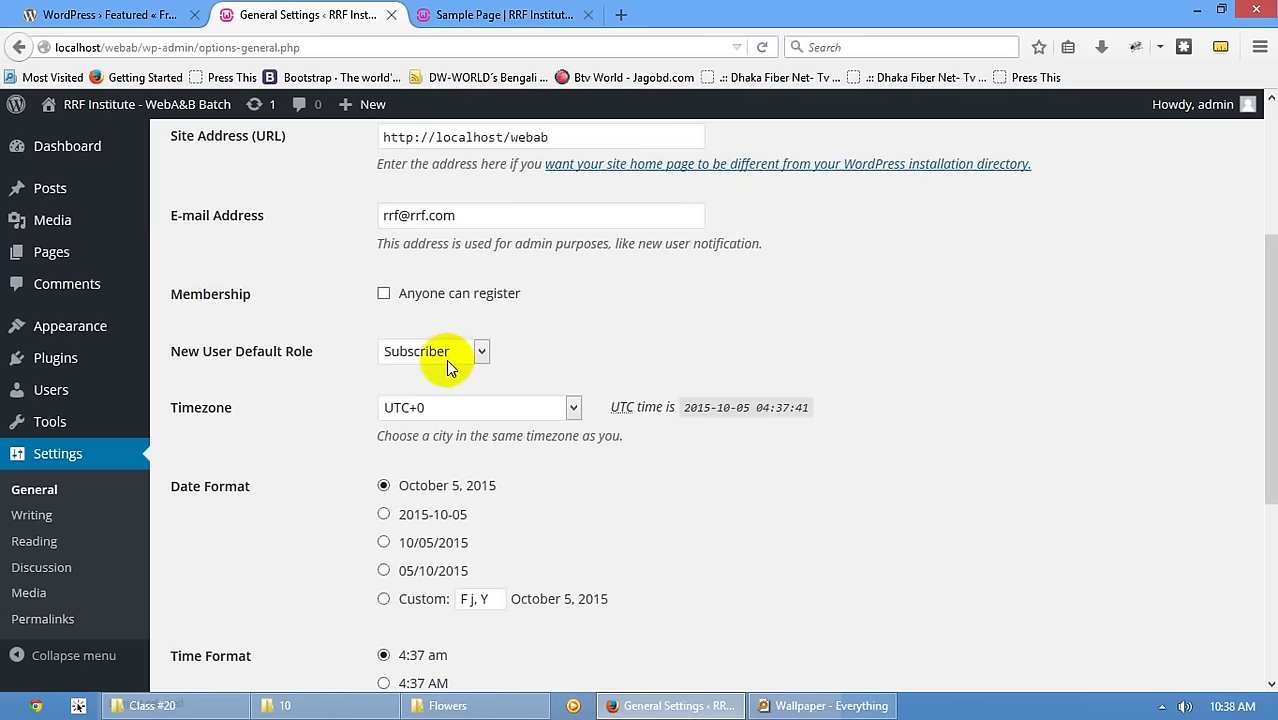
{"action": "scroll", "coordinate": [470, 400], "scroll_direction": "down", "scroll_amount": 2}
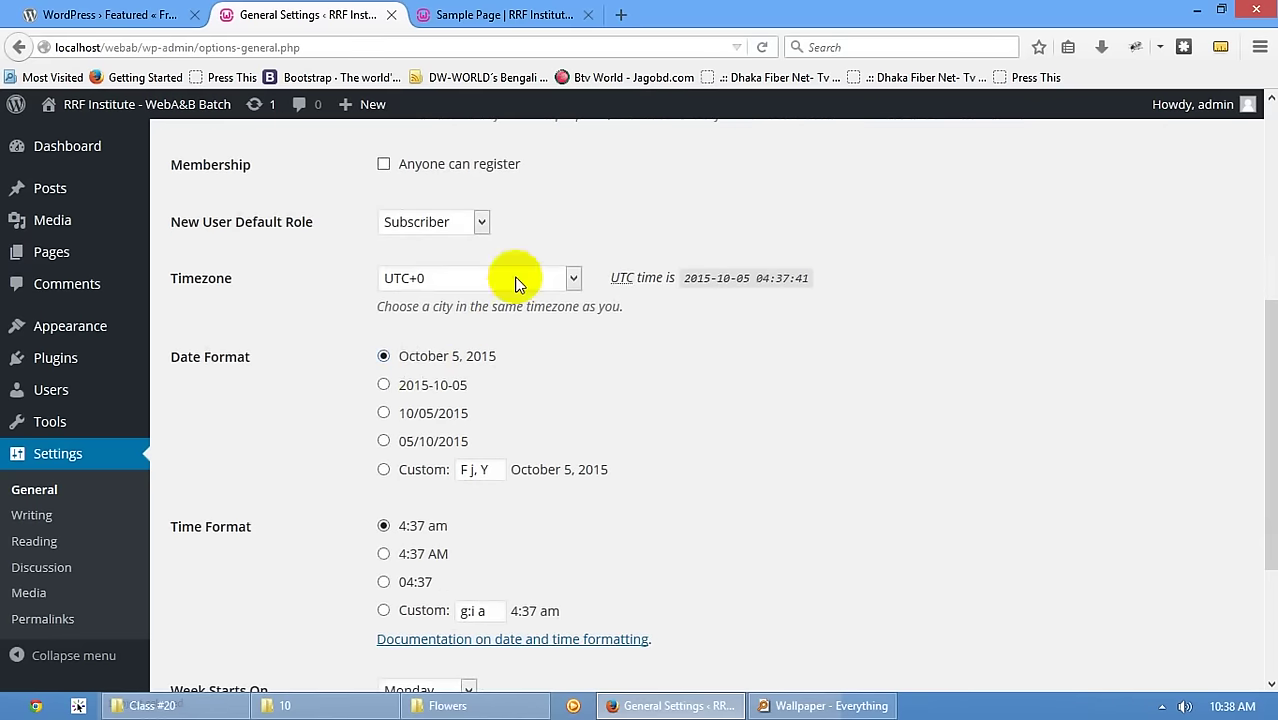
{"action": "scroll", "coordinate": [470, 290], "scroll_direction": "down", "scroll_amount": 4}
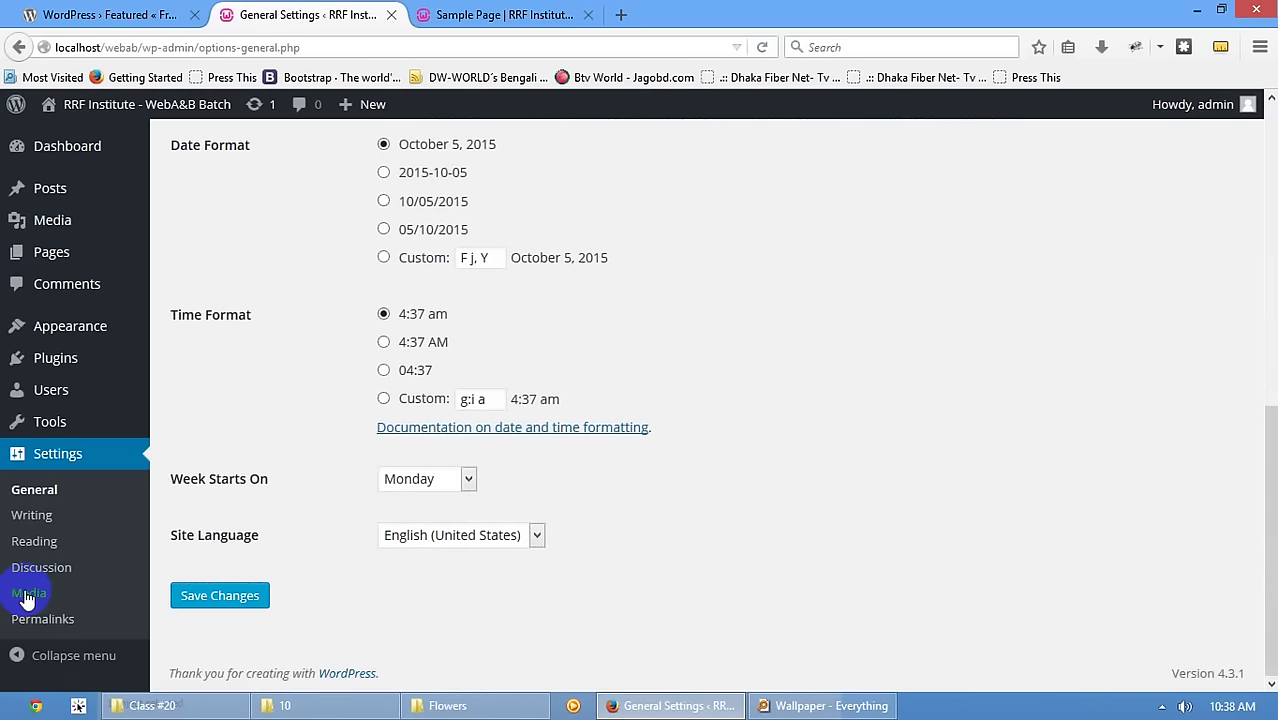
{"action": "left_click", "coordinate": [34, 490]}
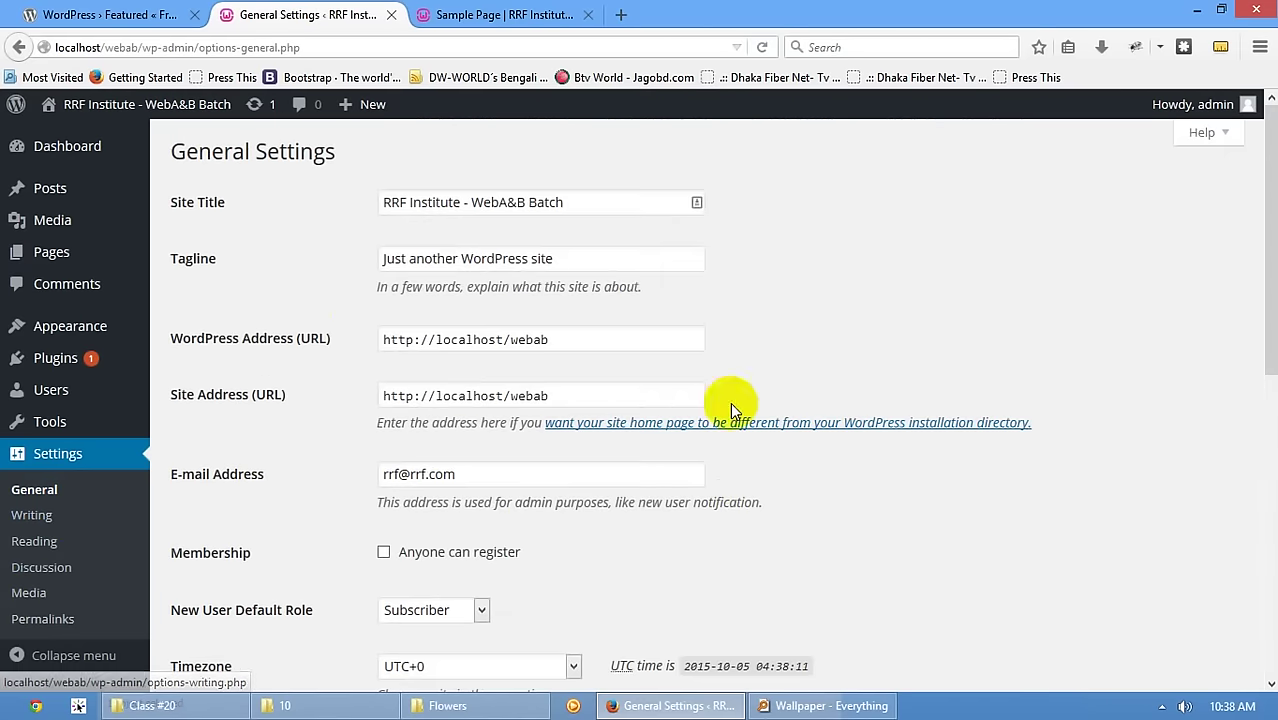
- Check Writing Settings, keeping Uncategorized as the default post category
{"action": "left_click", "coordinate": [22, 516]}
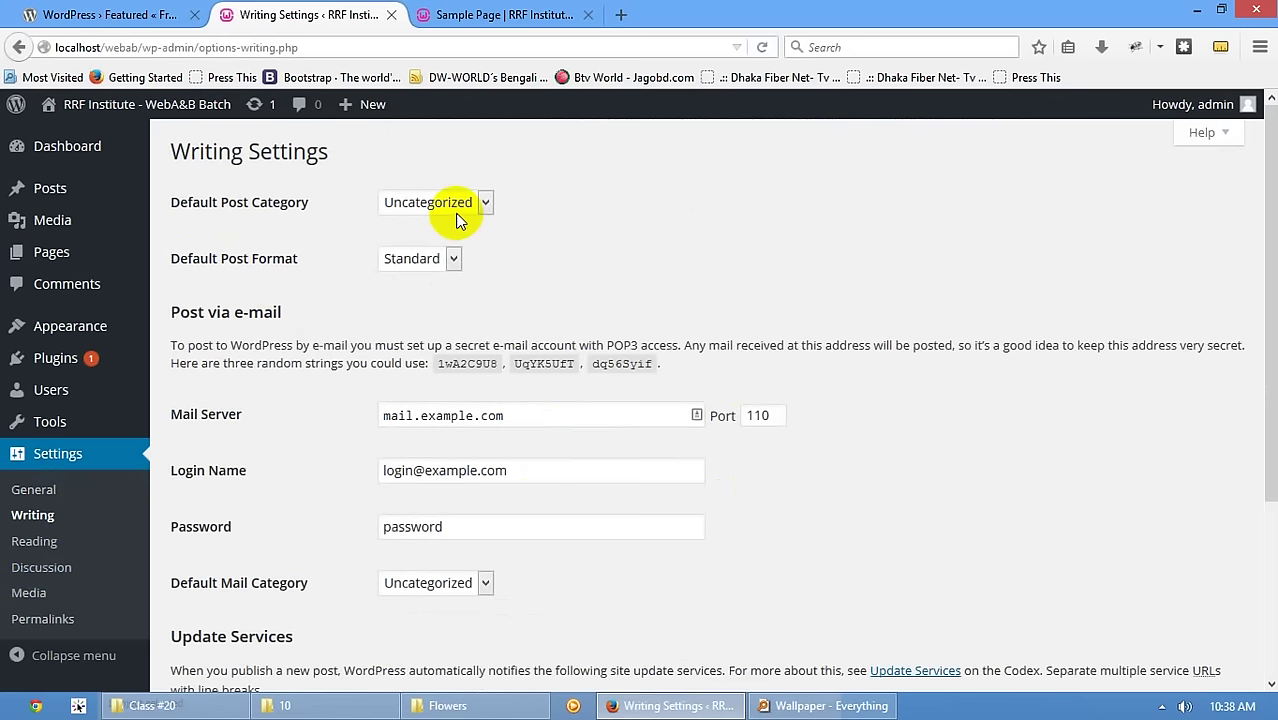
{"action": "left_click", "coordinate": [420, 206]}
{"action": "left_click", "coordinate": [426, 225]}
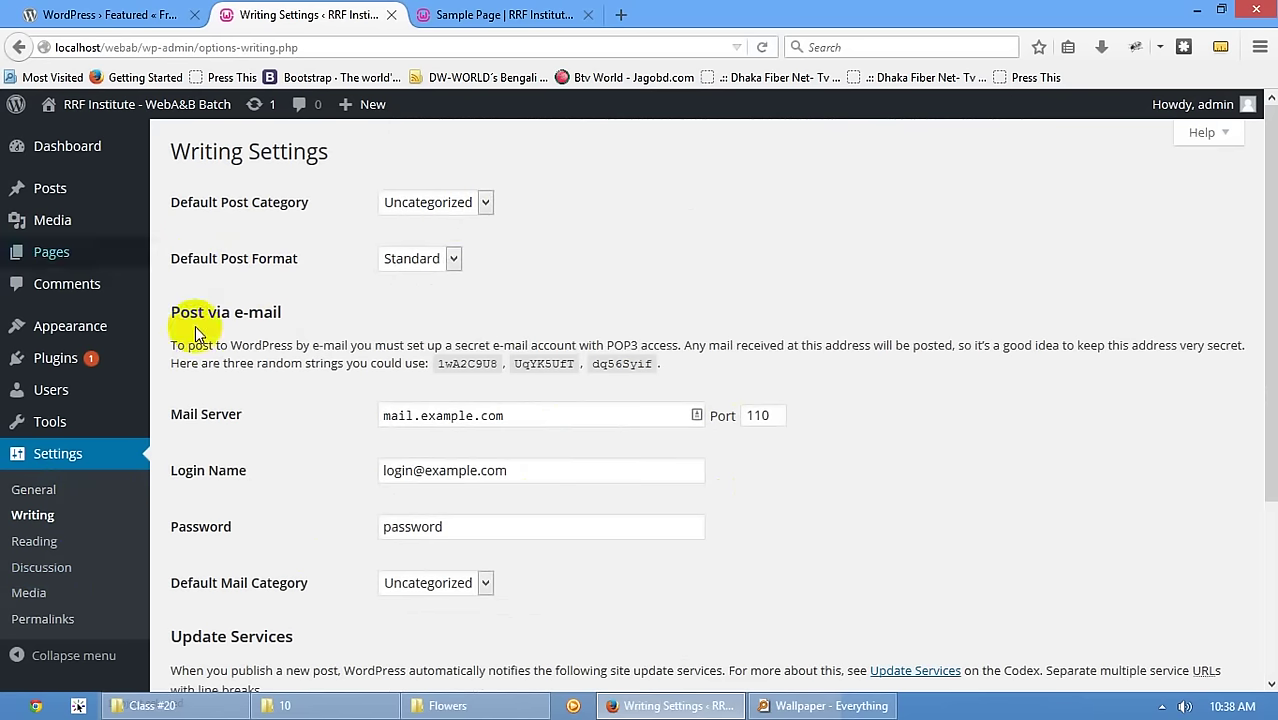
{"action": "scroll", "coordinate": [393, 450], "scroll_direction": "down", "scroll_amount": 3}
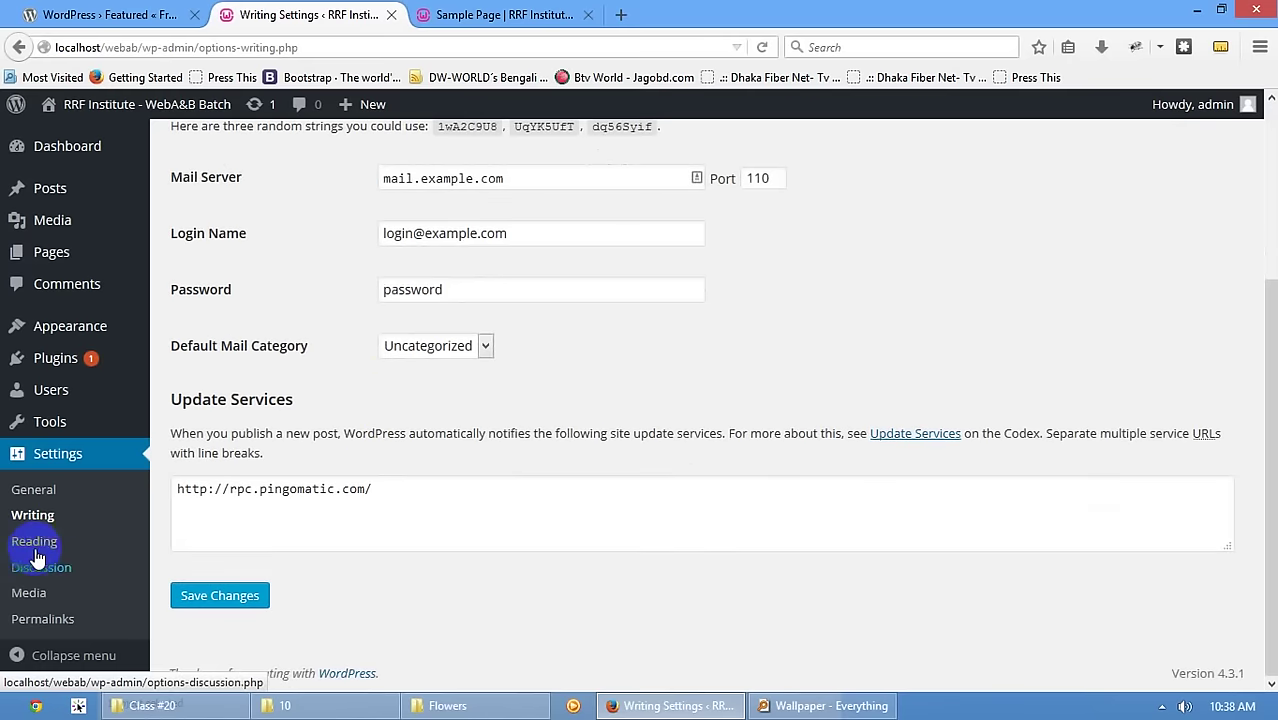
- Look over Reading Settings, then view the Sample Page tab from the top
{"action": "left_click", "coordinate": [34, 541]}
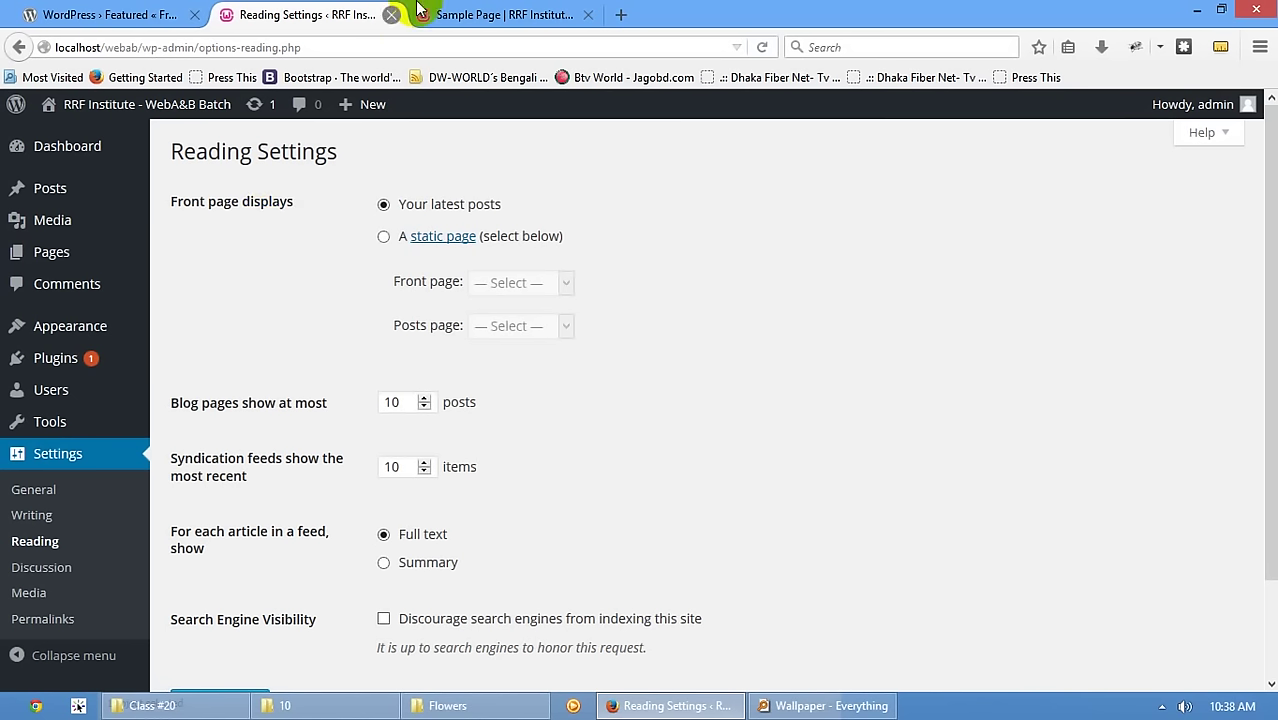
{"action": "left_click", "coordinate": [500, 14]}
{"action": "scroll", "coordinate": [482, 272], "scroll_direction": "up", "scroll_amount": 3}
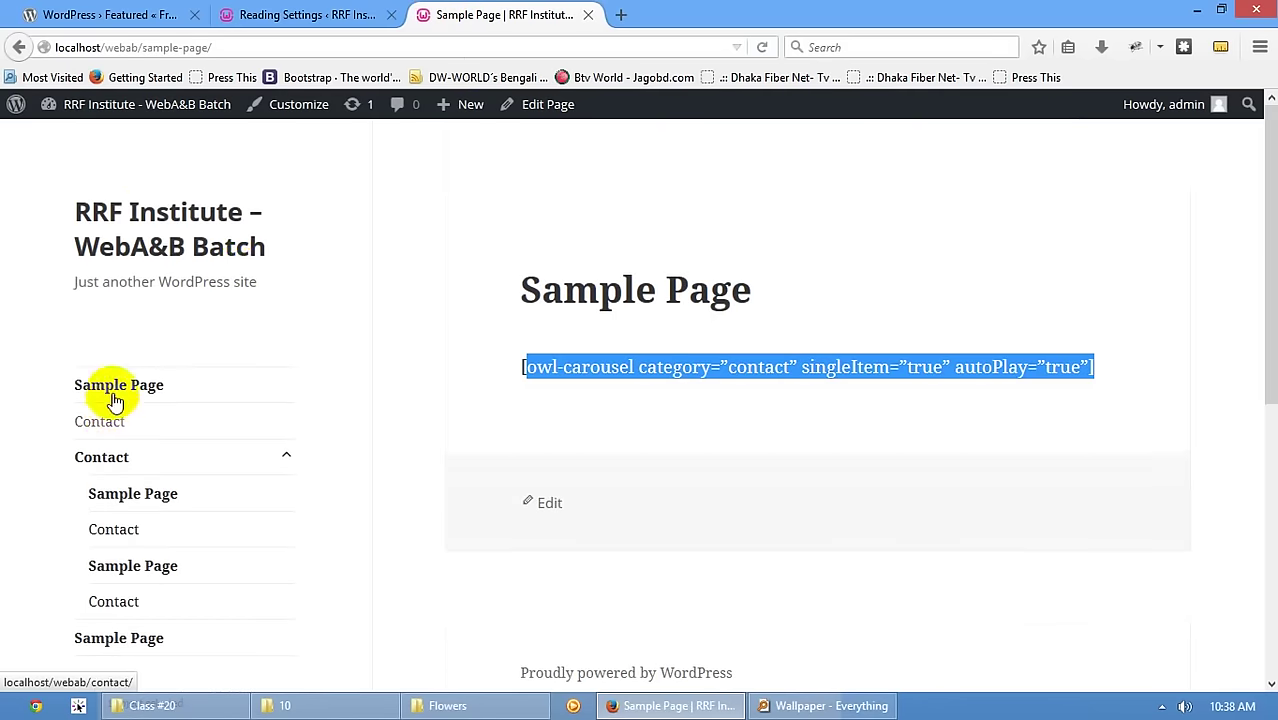
- Load the site home page with its Hello world! post, then return to Reading Settings
{"action": "left_click", "coordinate": [137, 214]}
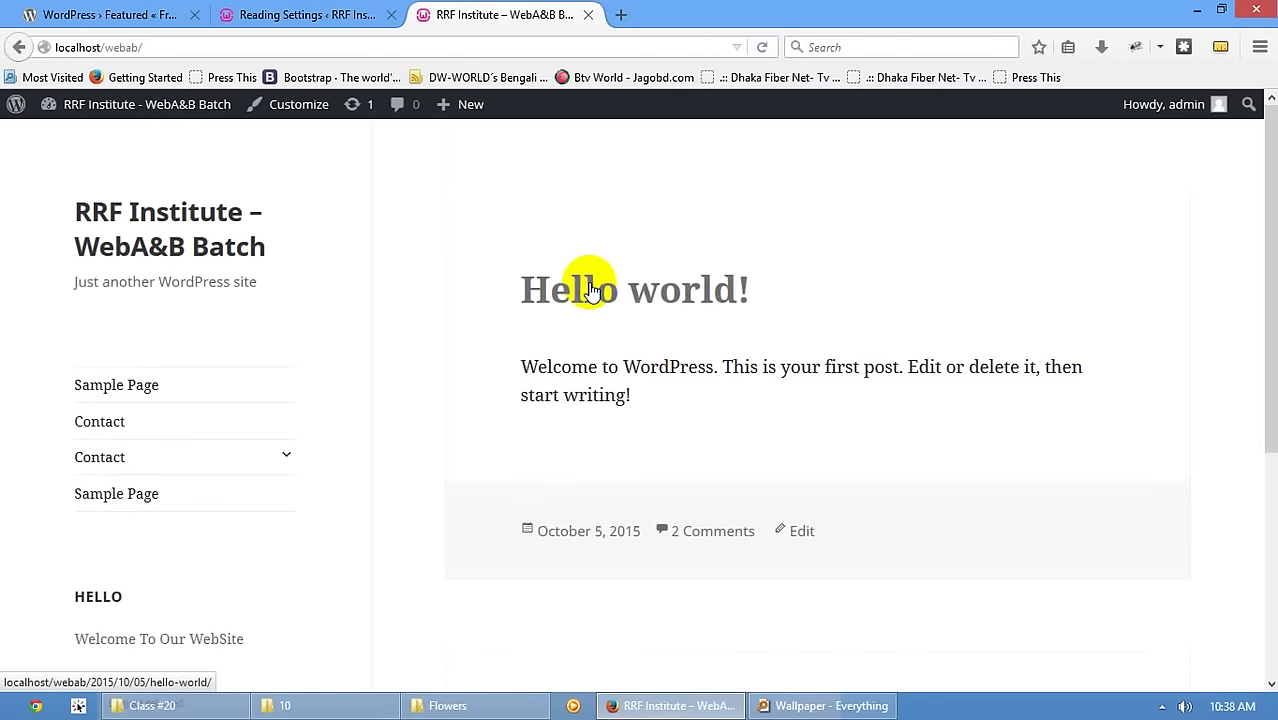
{"action": "scroll", "coordinate": [579, 488], "scroll_direction": "down", "scroll_amount": 5}
{"action": "scroll", "coordinate": [576, 554], "scroll_direction": "up", "scroll_amount": 4}
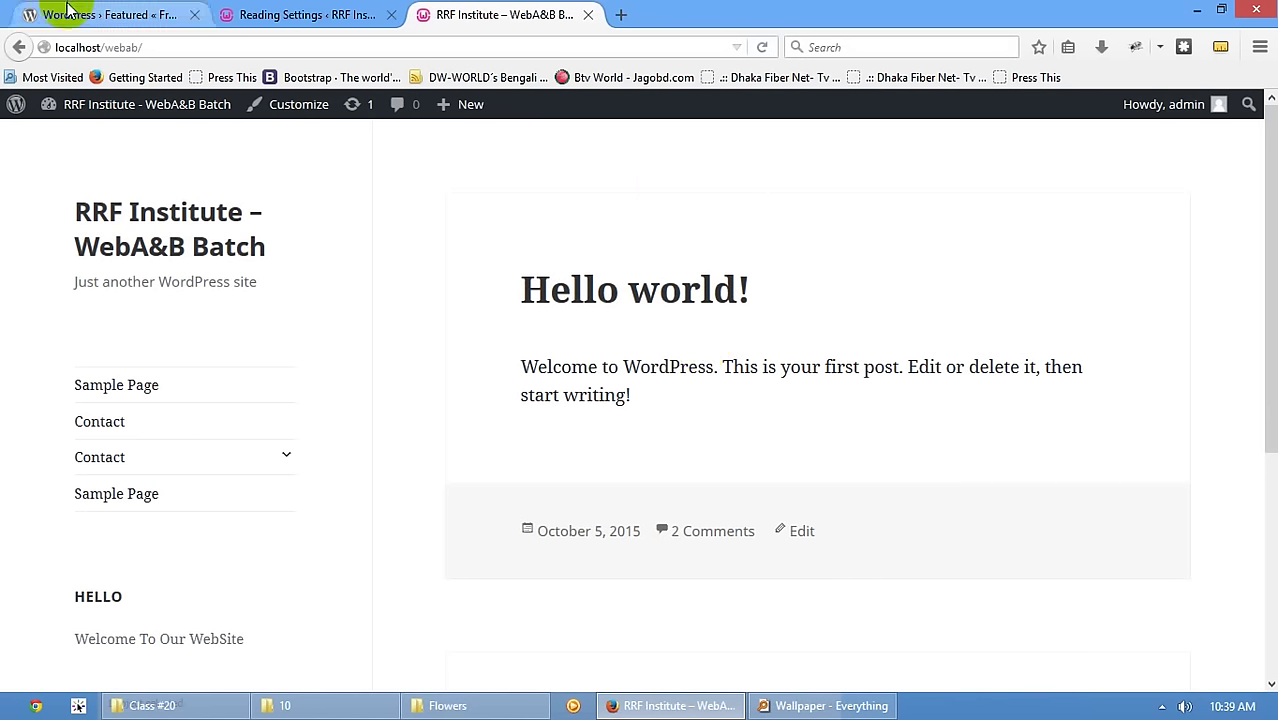
{"action": "left_click", "coordinate": [280, 14]}
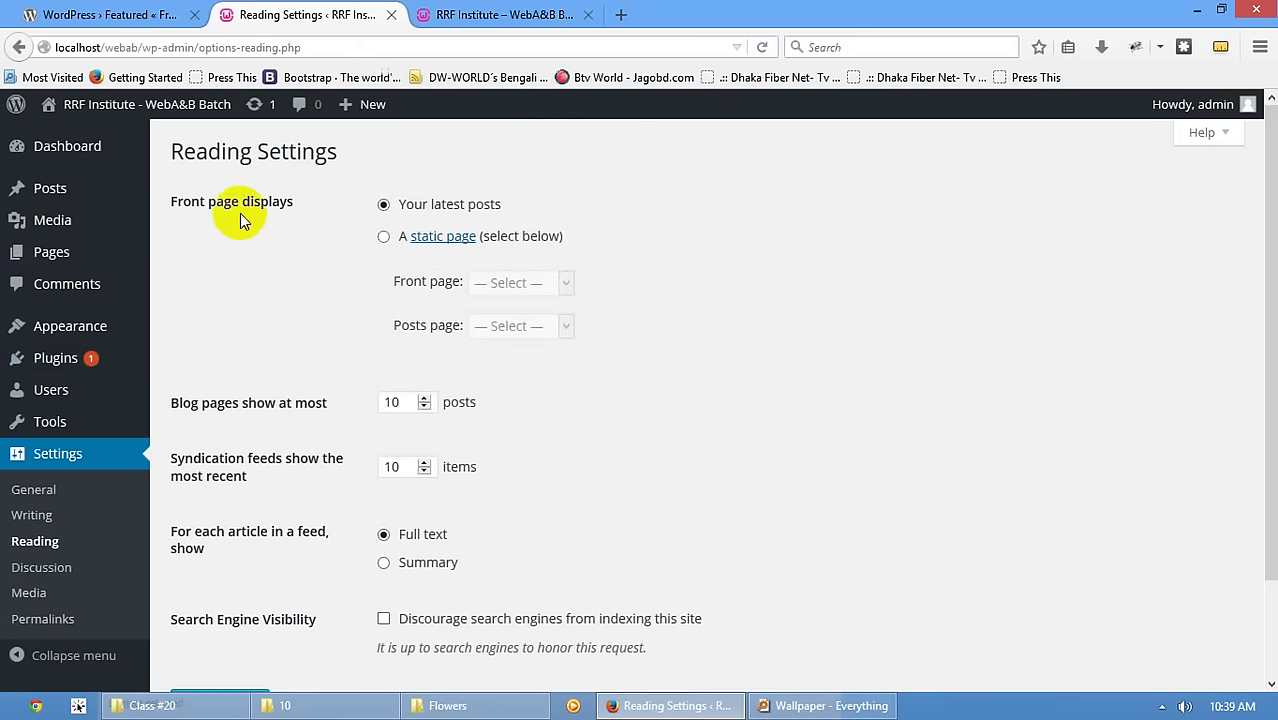
- Set the front page to the static Sample Page, leave posts page unset, and save
{"action": "left_click_drag", "start_coordinate": [182, 203], "coordinate": [282, 205]}
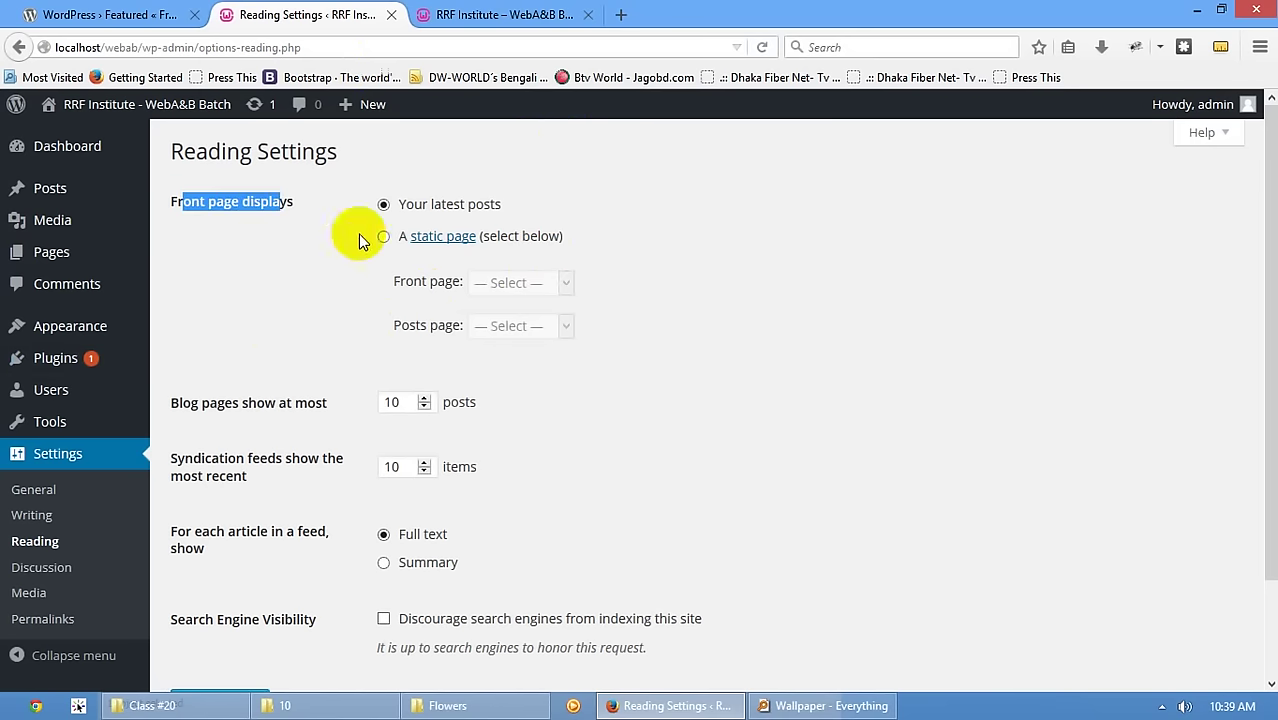
{"action": "left_click", "coordinate": [485, 237]}
{"action": "left_click", "coordinate": [530, 285]}
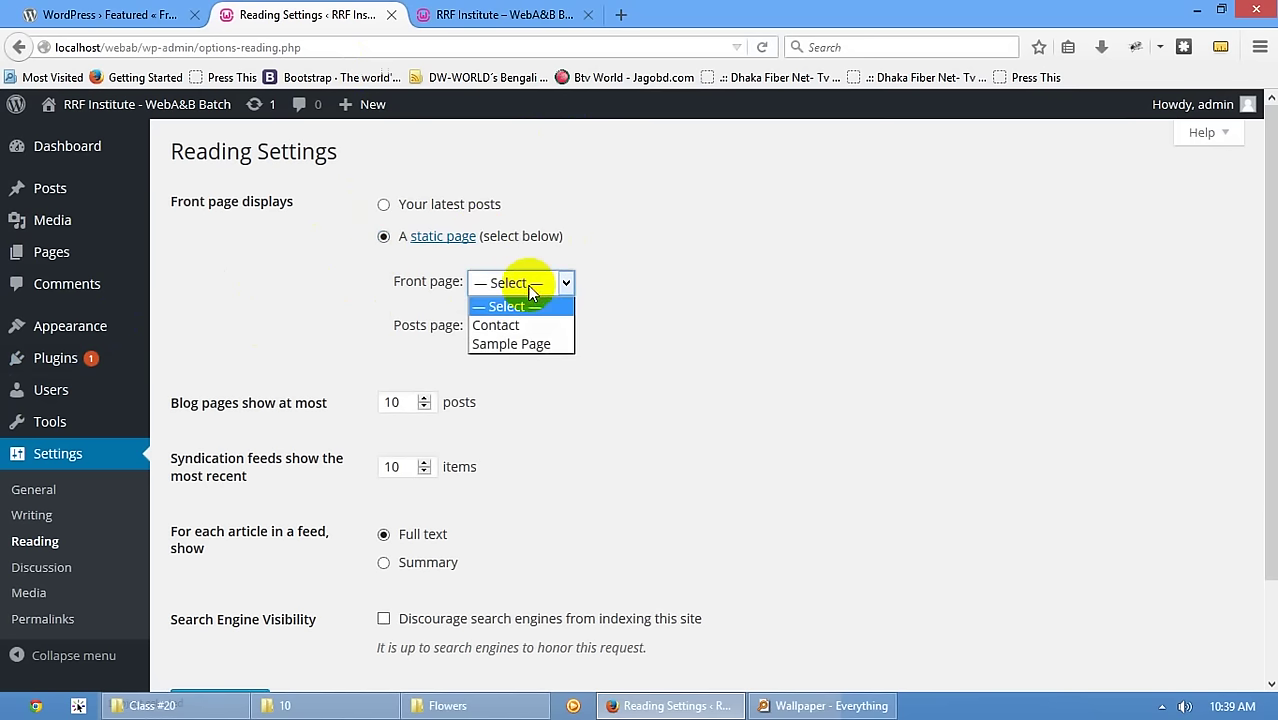
{"action": "left_click", "coordinate": [512, 344]}
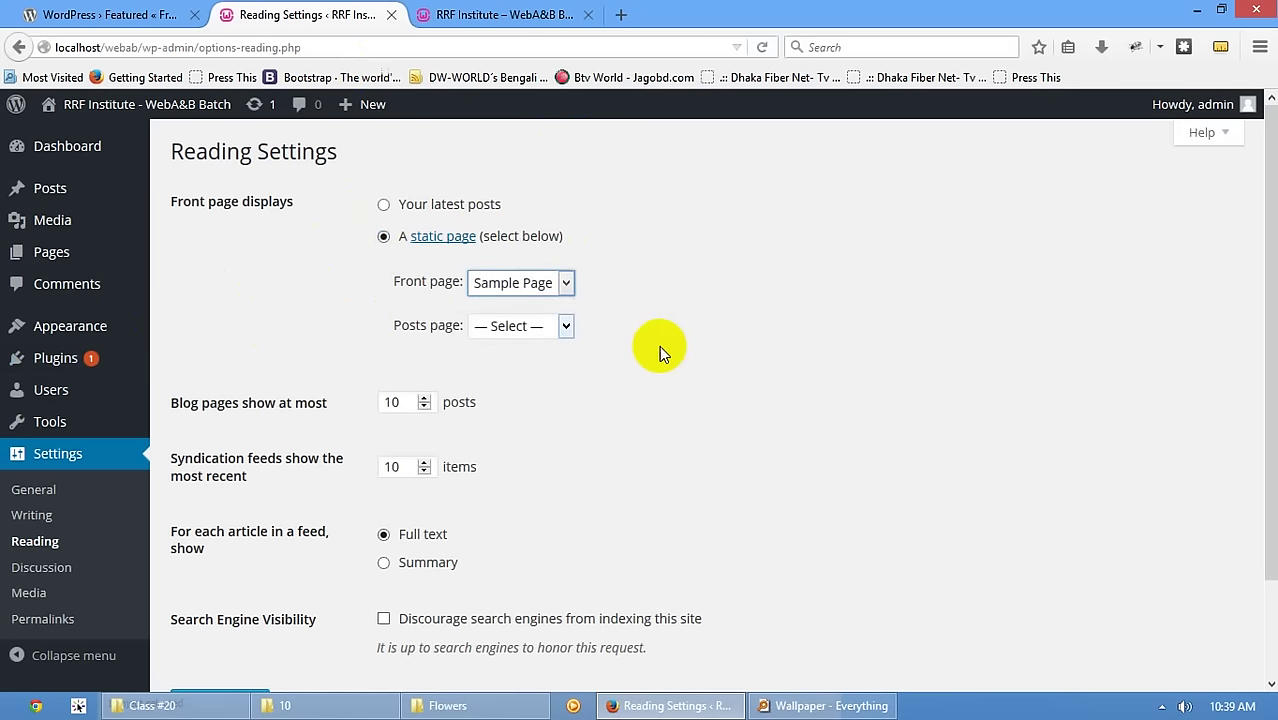
{"action": "left_click", "coordinate": [537, 327]}
{"action": "left_click", "coordinate": [729, 317]}
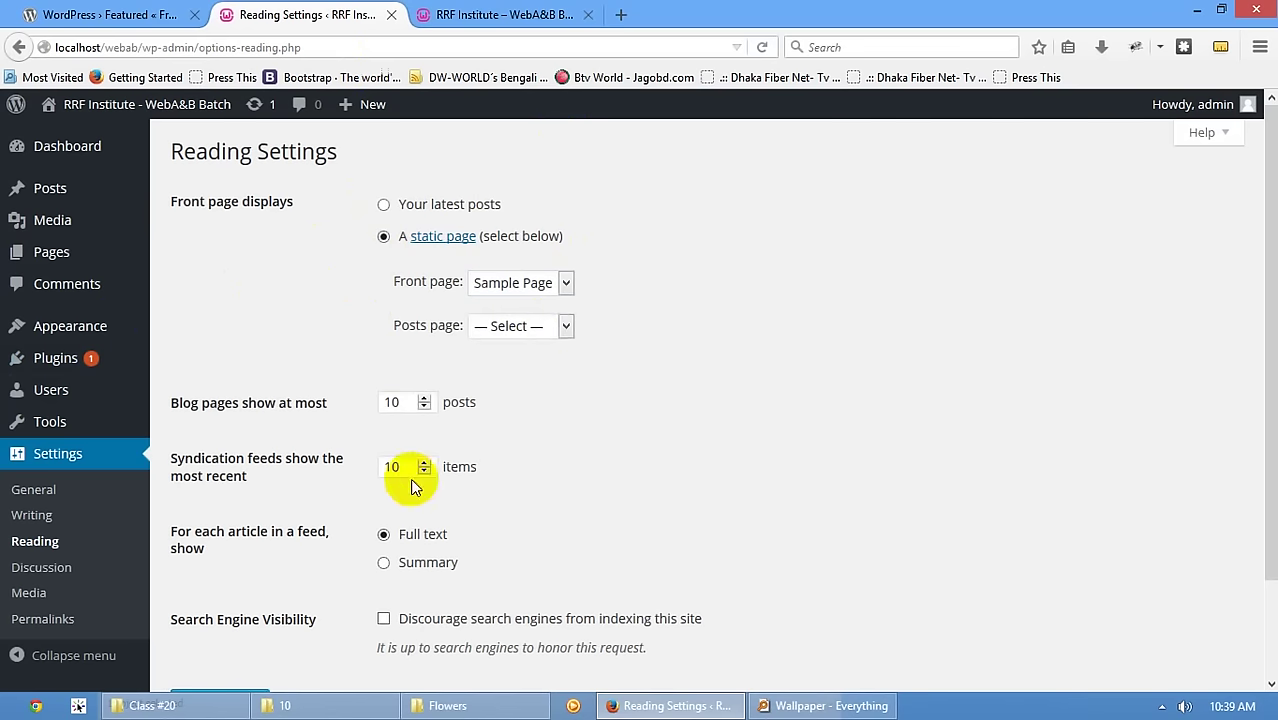
{"action": "scroll", "coordinate": [257, 639], "scroll_direction": "down", "scroll_amount": 2}
{"action": "left_click", "coordinate": [222, 597]}
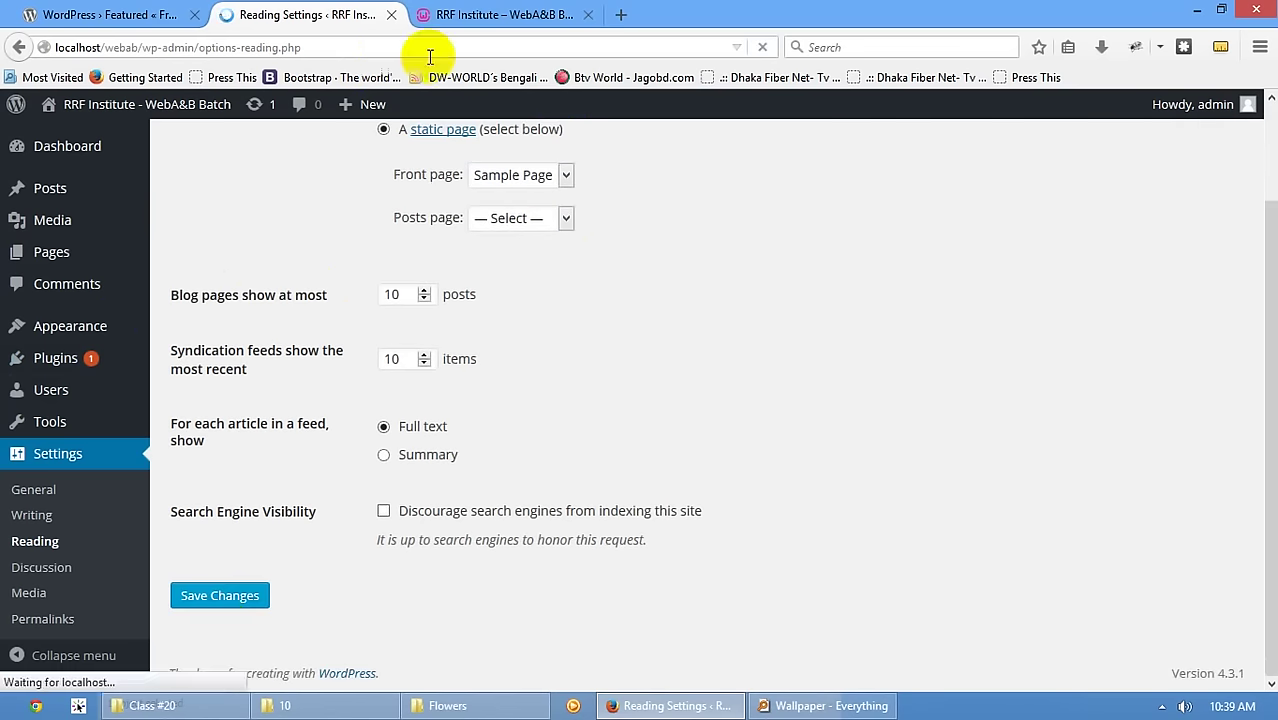
- Reload the live site to confirm Sample Page as home, browse Contact, then open Discussion Settings
{"action": "left_click", "coordinate": [480, 14]}
{"action": "key", "text": "F5"}
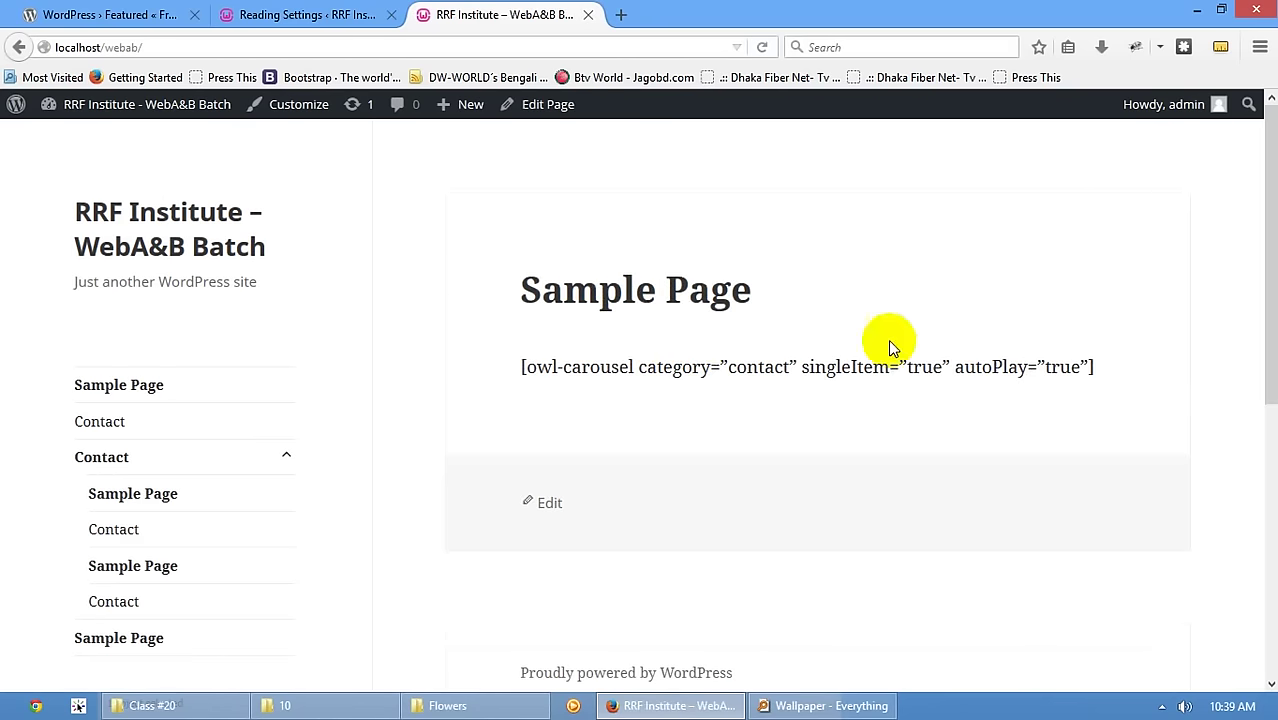
{"action": "left_click", "coordinate": [152, 48]}
{"action": "left_click", "coordinate": [96, 424]}
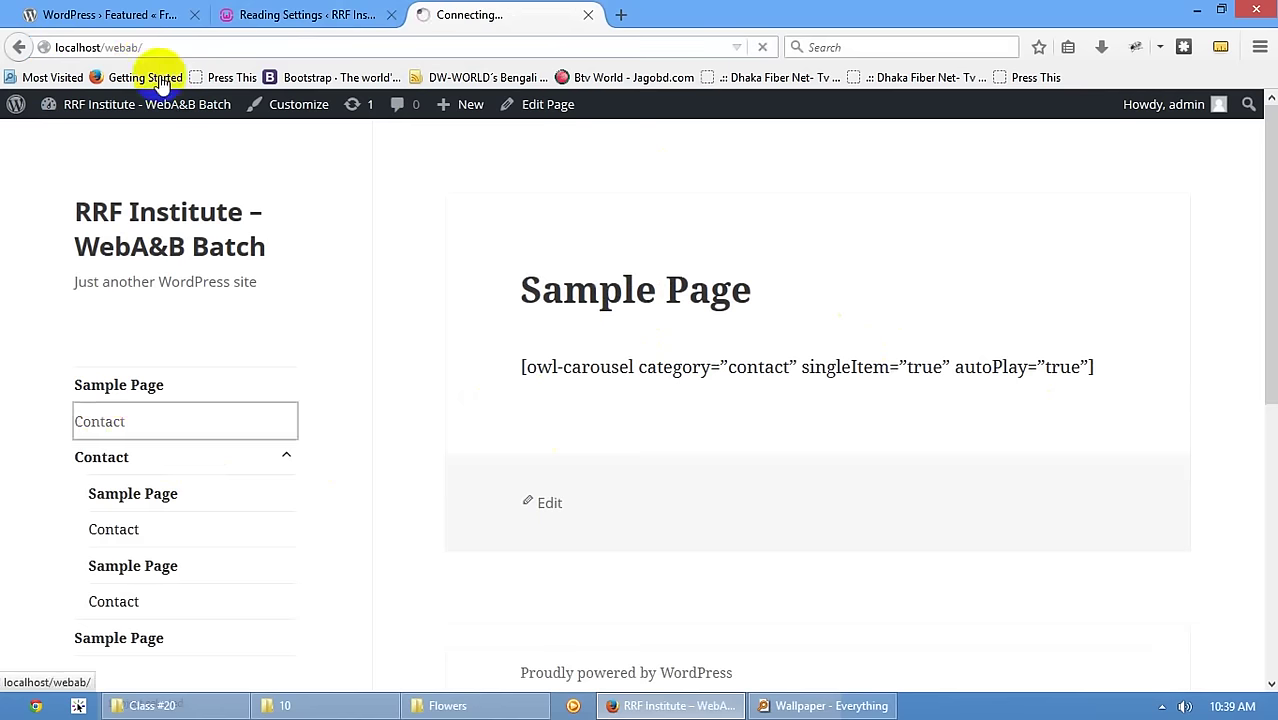
{"action": "left_click", "coordinate": [135, 384]}
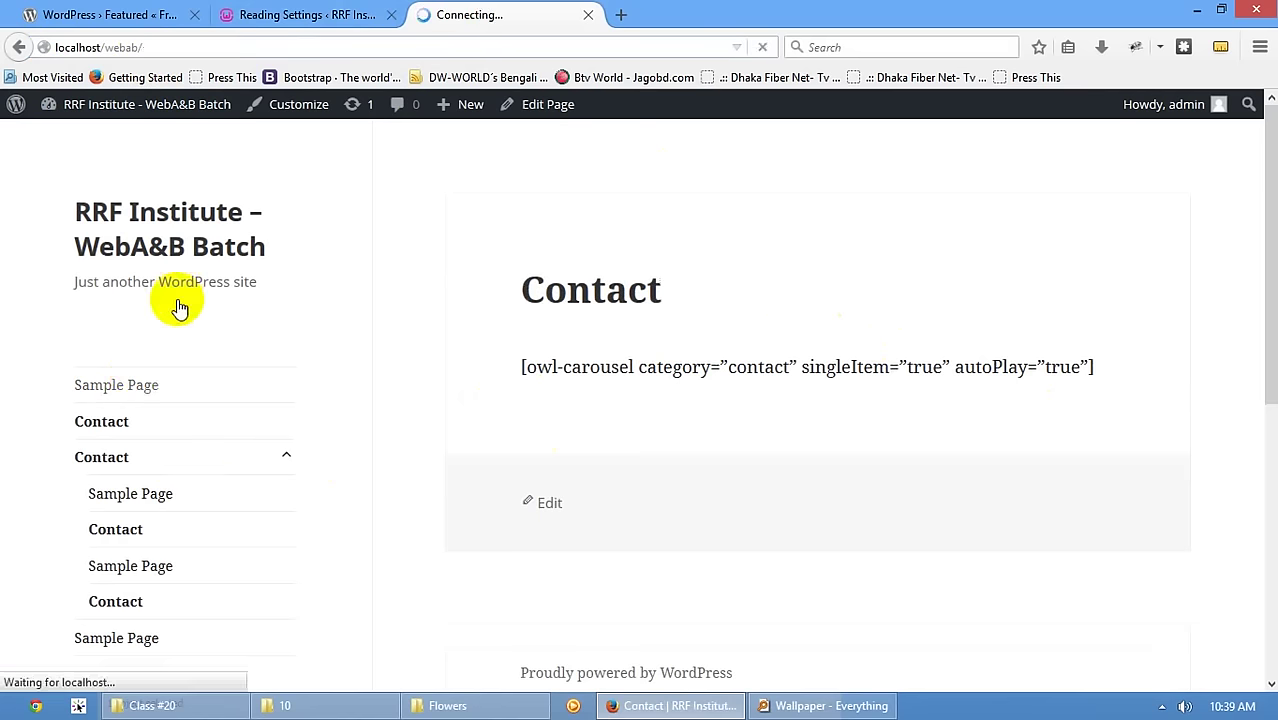
{"action": "left_click", "coordinate": [300, 14]}
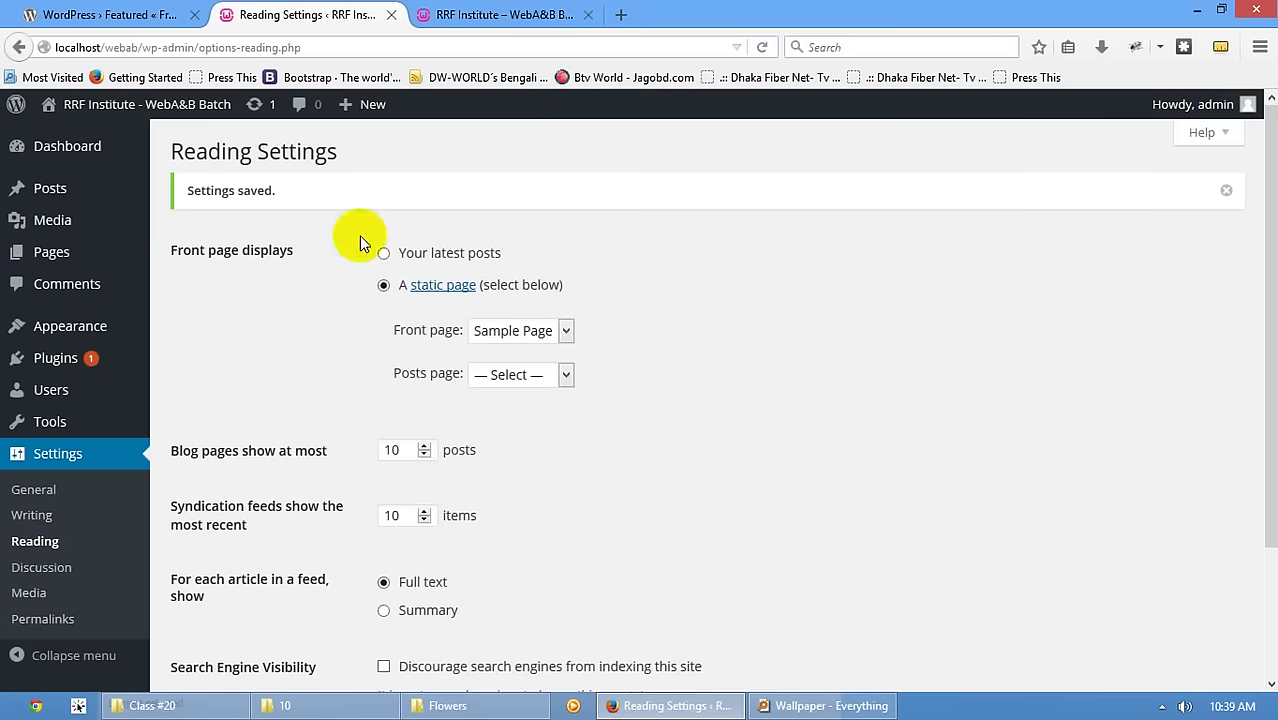
{"action": "scroll", "coordinate": [550, 501], "scroll_direction": "down", "scroll_amount": 3}
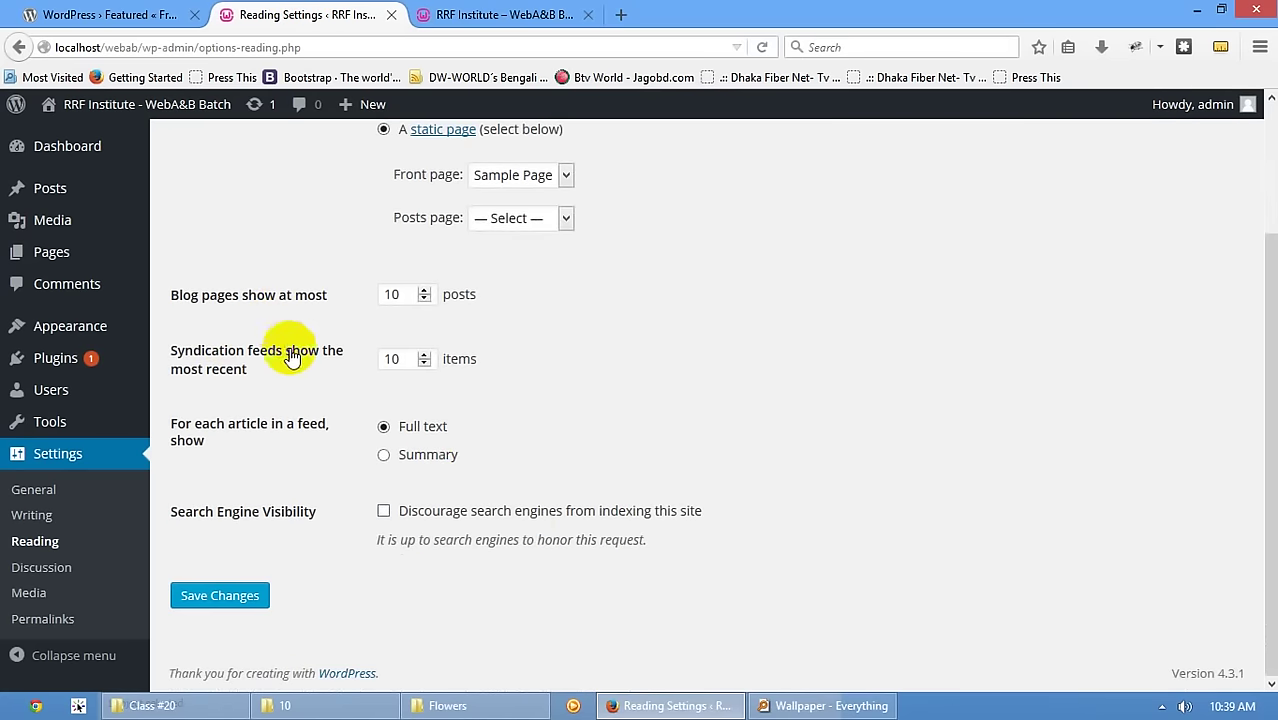
{"action": "left_click", "coordinate": [52, 572]}
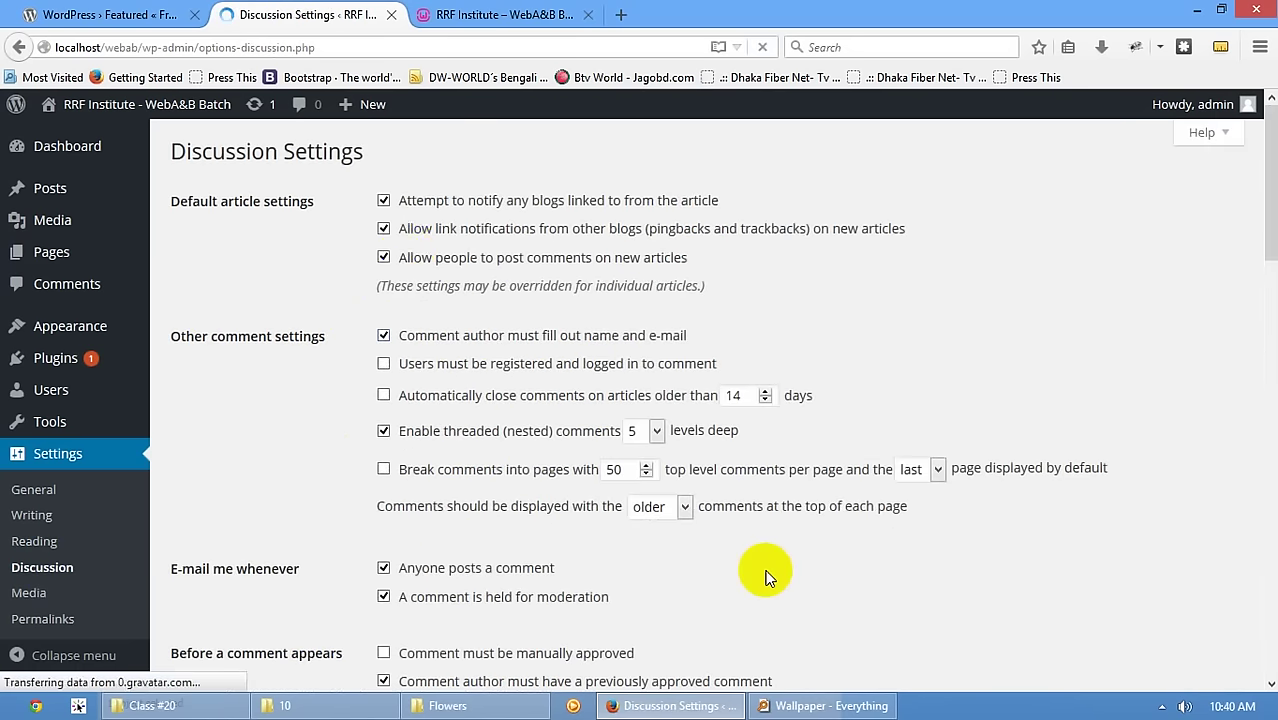
- Scroll Discussion Settings, view Media and Permalink settings, then return to the live site's home address
{"action": "scroll", "coordinate": [390, 240], "scroll_direction": "down", "scroll_amount": 4}
{"action": "scroll", "coordinate": [441, 352], "scroll_direction": "up", "scroll_amount": 4}
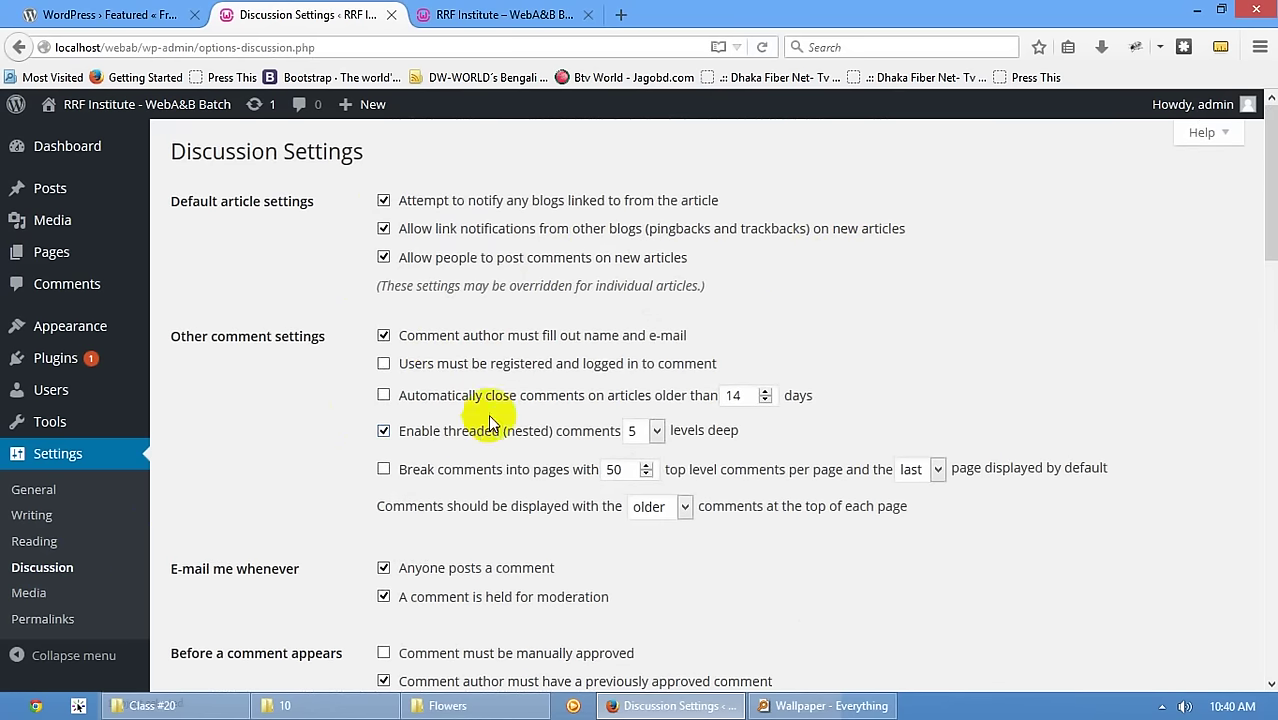
{"action": "scroll", "coordinate": [488, 414], "scroll_direction": "down", "scroll_amount": 3}
{"action": "left_click", "coordinate": [27, 600]}
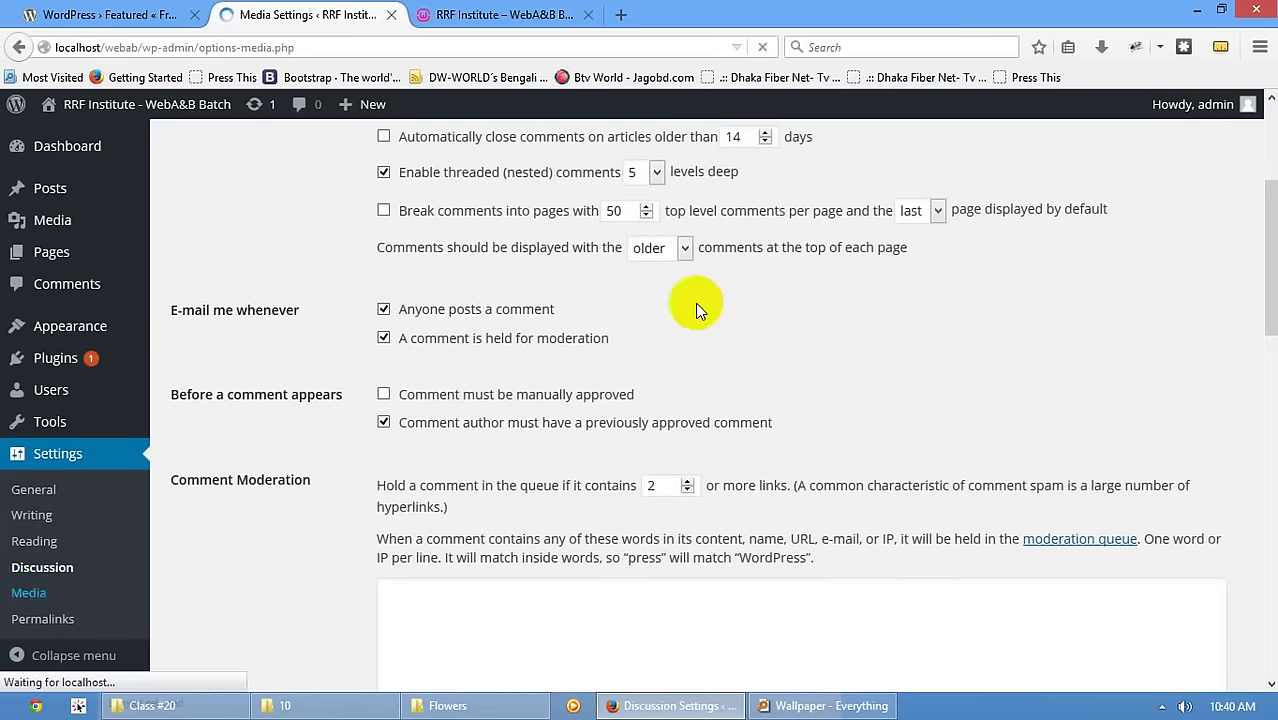
{"action": "left_click", "coordinate": [44, 620]}
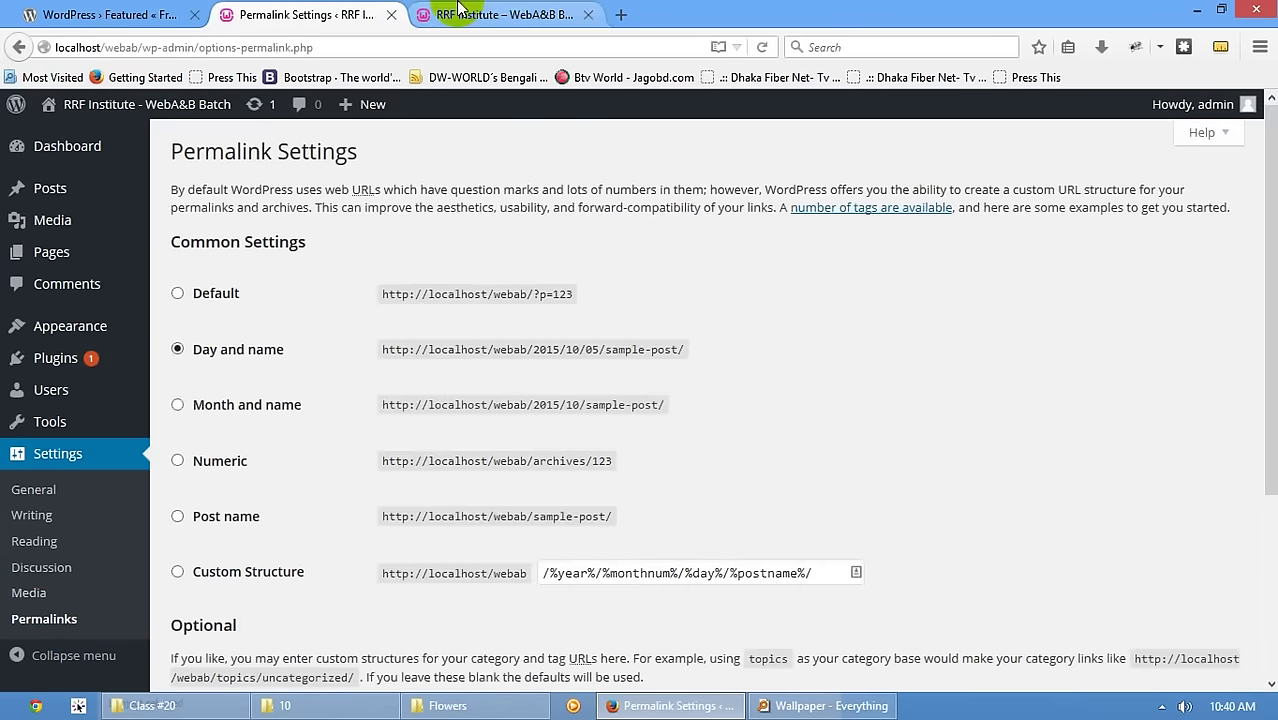
{"action": "left_click", "coordinate": [500, 14]}
{"action": "left_click", "coordinate": [132, 50]}
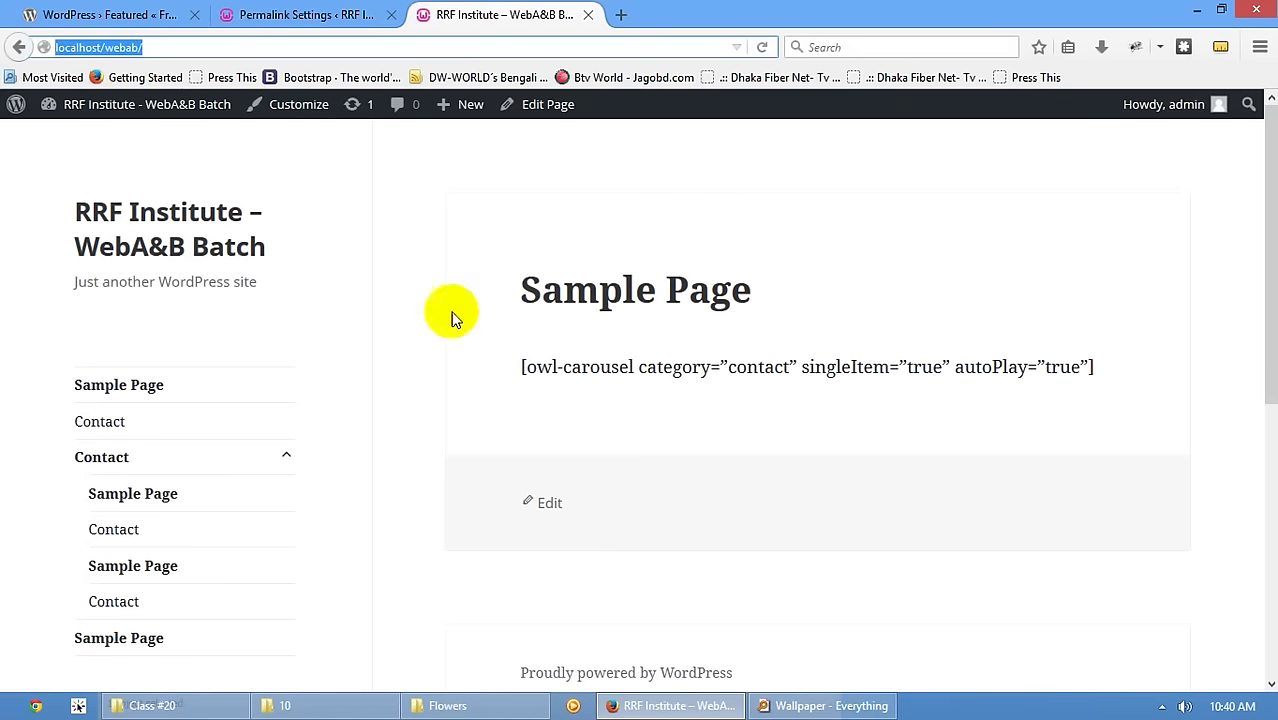
- Switch the Reading front page back to 'Your latest posts' and save the change
{"action": "left_click", "coordinate": [155, 245]}
{"action": "left_click", "coordinate": [308, 16]}
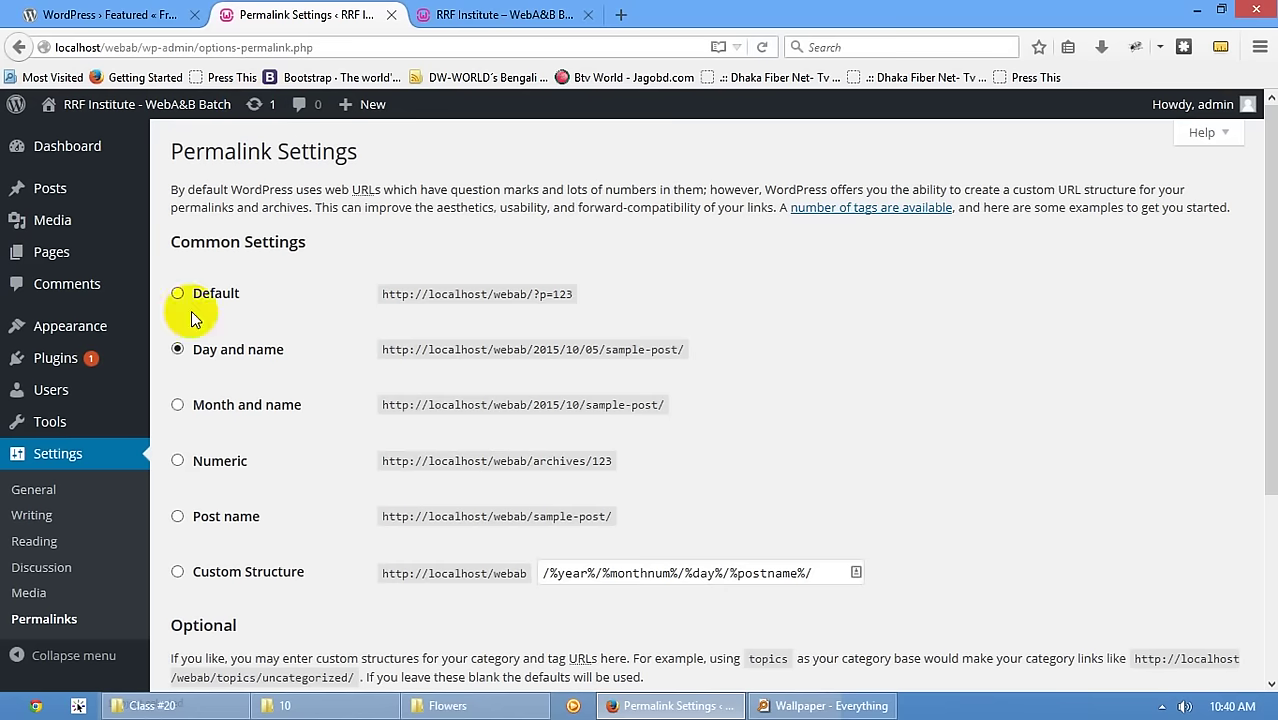
{"action": "left_click", "coordinate": [31, 515]}
{"action": "left_click", "coordinate": [34, 541]}
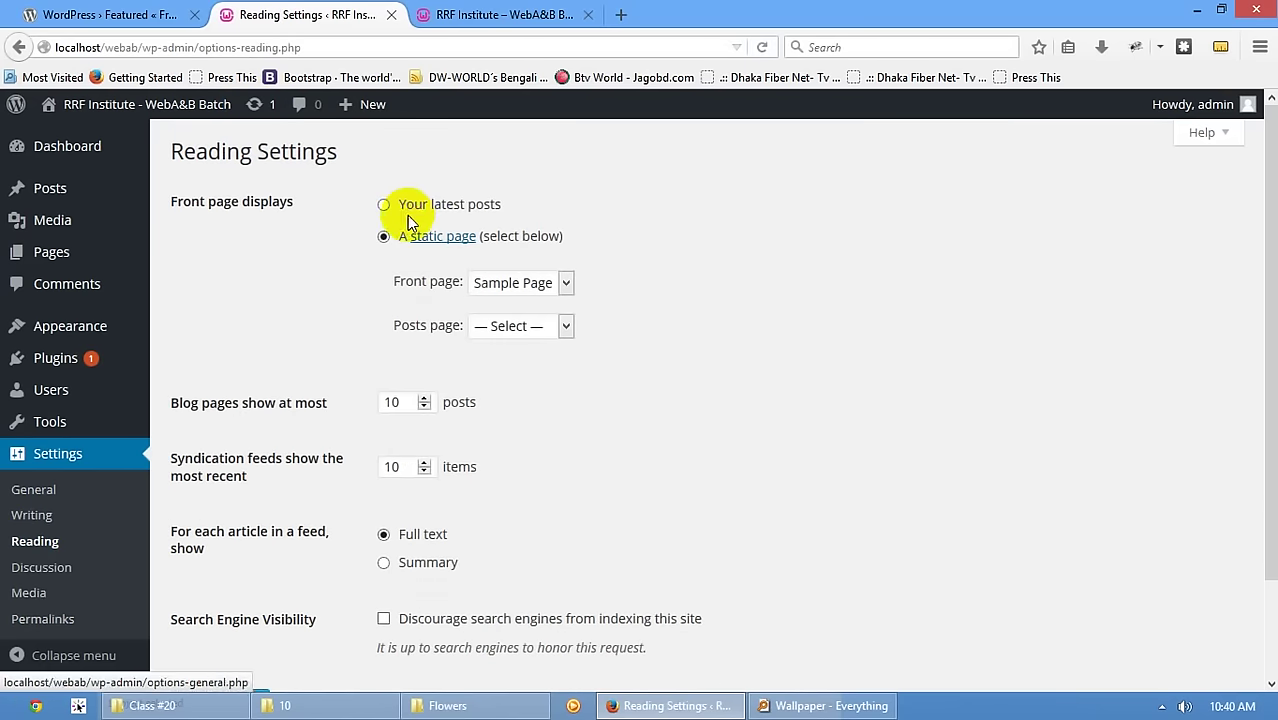
{"action": "left_click", "coordinate": [402, 205]}
{"action": "scroll", "coordinate": [335, 515], "scroll_direction": "down", "scroll_amount": 2}
{"action": "left_click", "coordinate": [222, 593]}
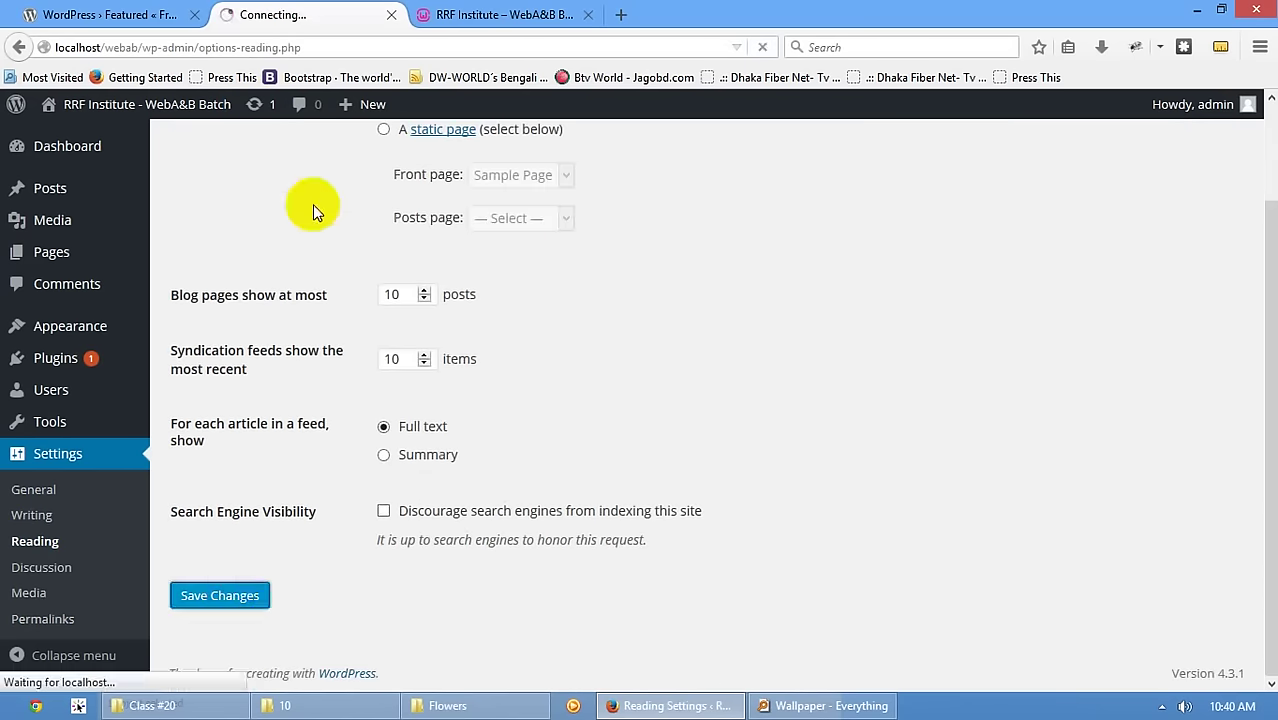
- Reload the site home page and open the Hello world! post
{"action": "left_click", "coordinate": [430, 15]}
{"action": "left_click", "coordinate": [130, 228]}
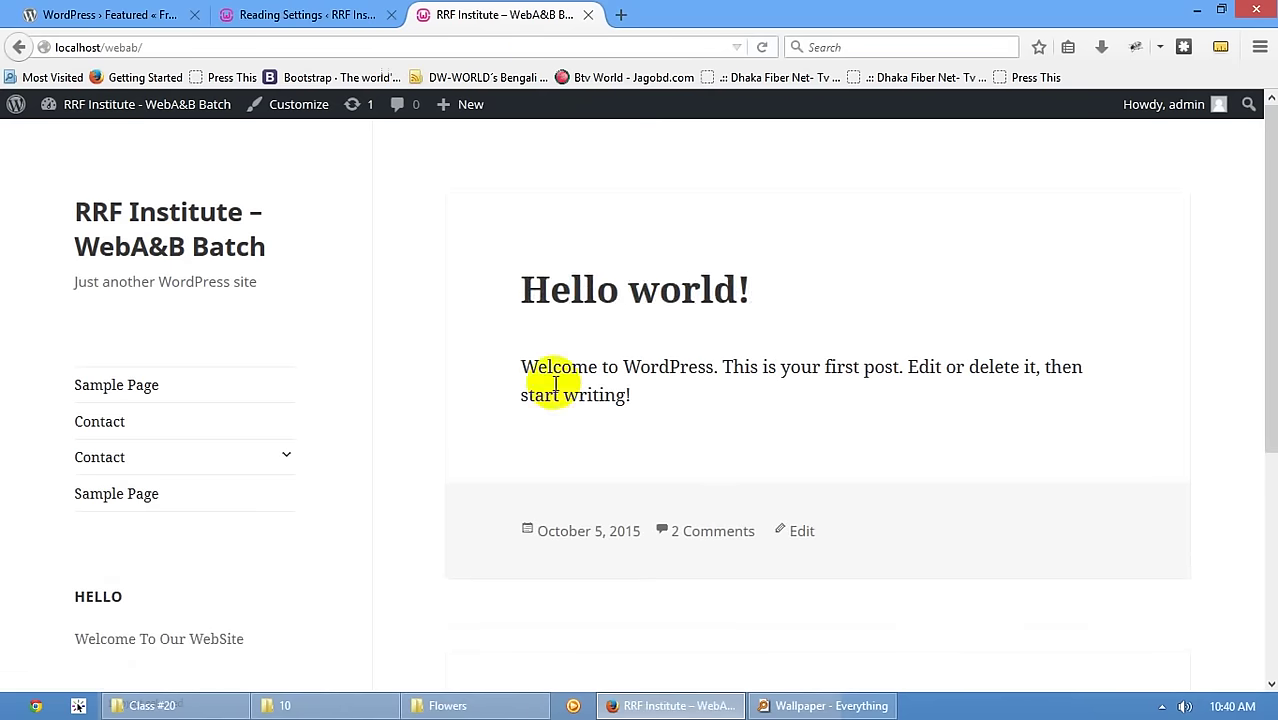
{"action": "left_click", "coordinate": [610, 291]}
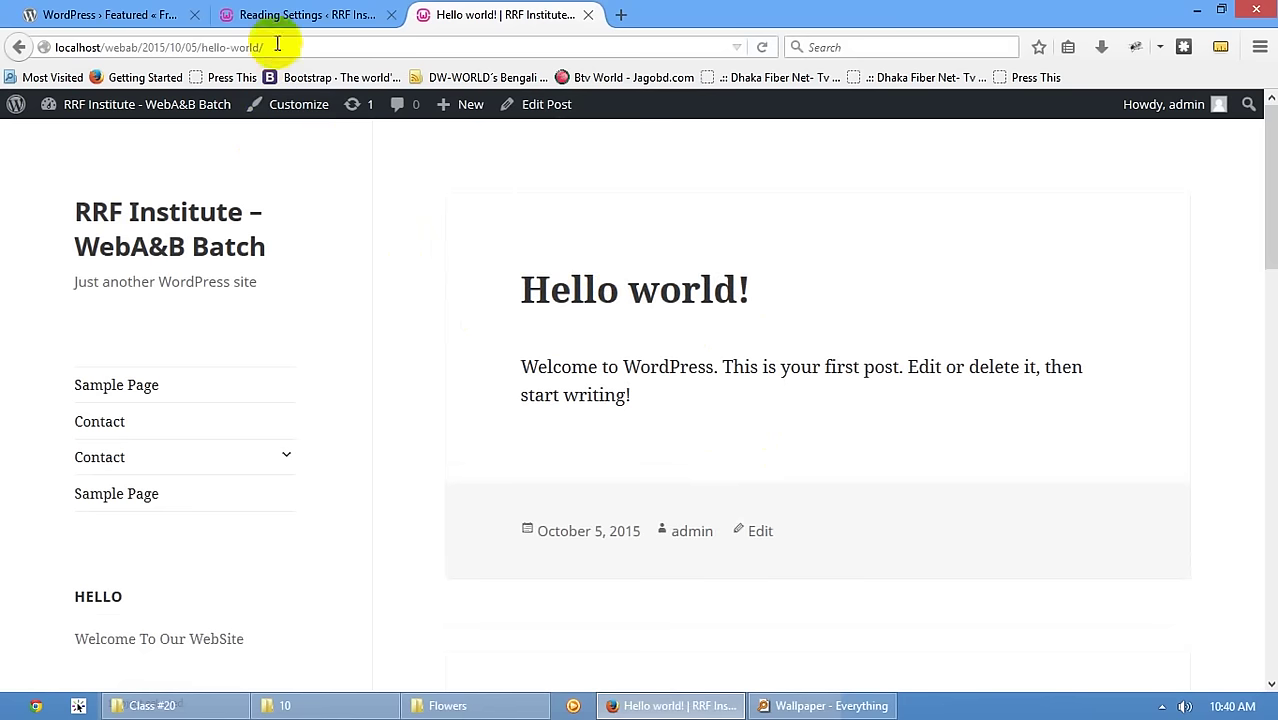
- Highlight the 2015/10/05 date in the post's address and scroll through its comments
{"action": "left_click_drag", "start_coordinate": [261, 46], "coordinate": [148, 47]}
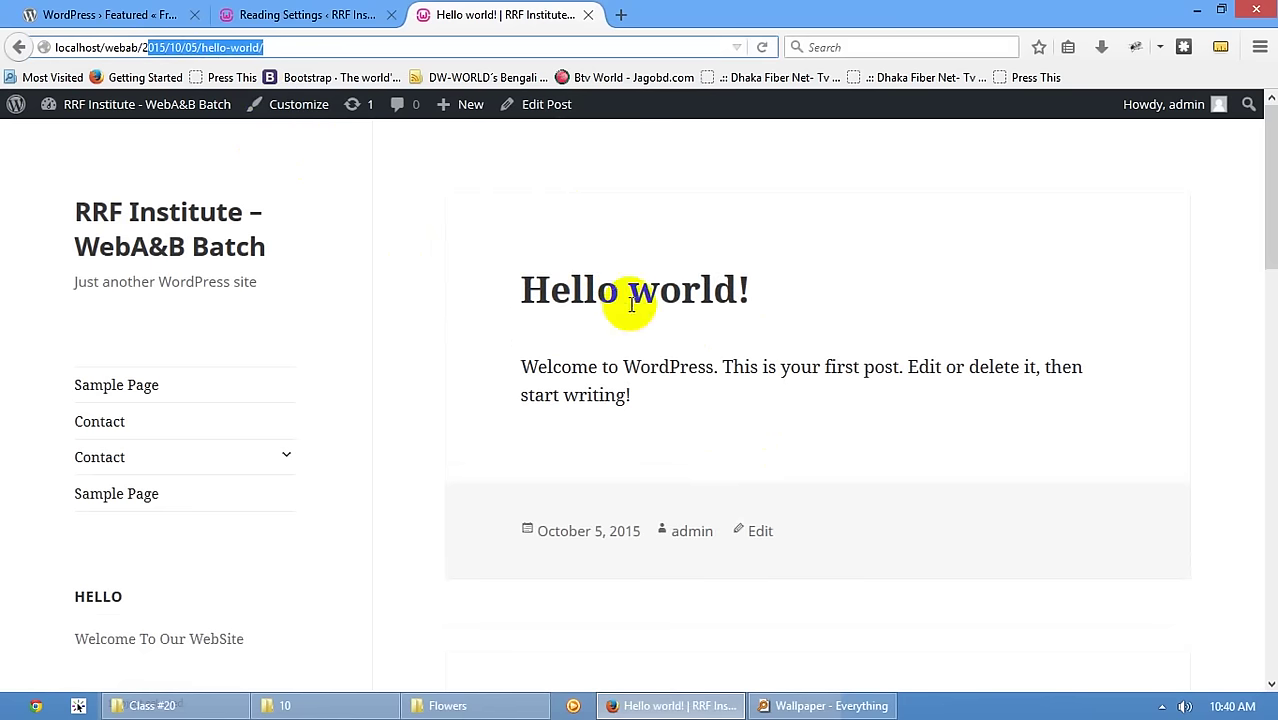
{"action": "scroll", "coordinate": [840, 640], "scroll_direction": "down", "scroll_amount": 2}
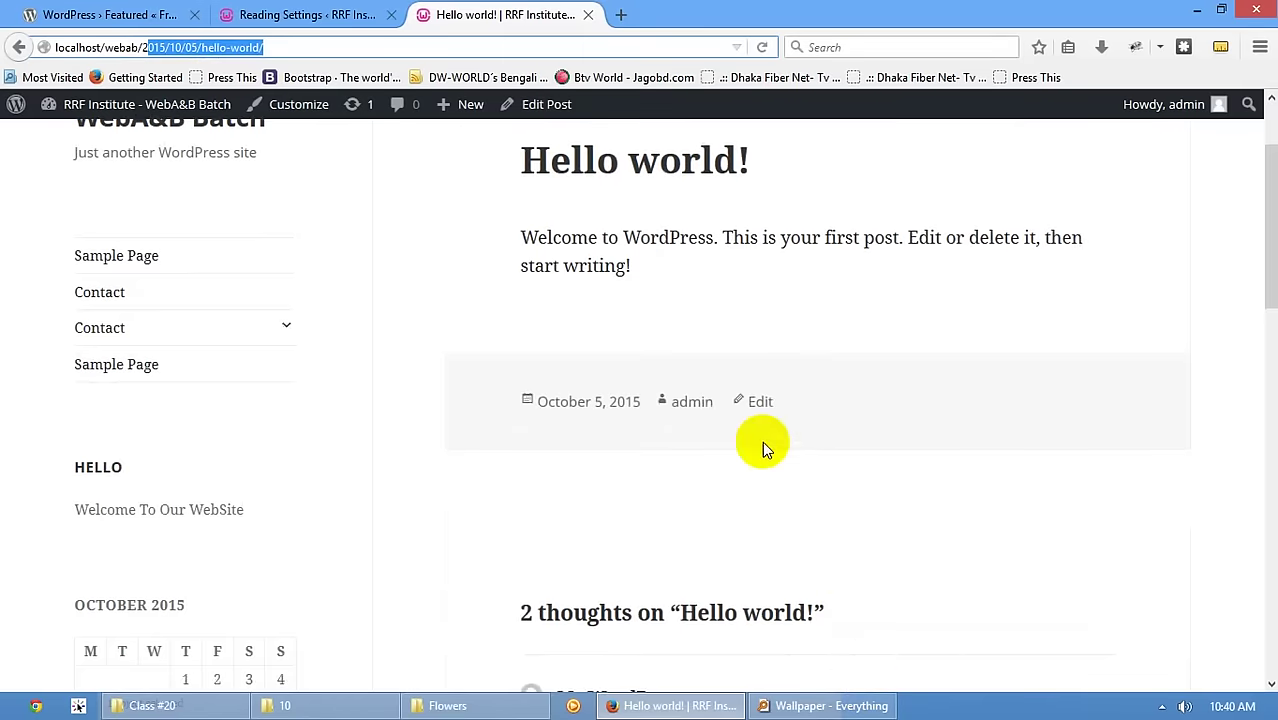
{"action": "scroll", "coordinate": [762, 442], "scroll_direction": "down", "scroll_amount": 5}
{"action": "scroll", "coordinate": [762, 443], "scroll_direction": "up", "scroll_amount": 8}
{"action": "left_click_drag", "start_coordinate": [668, 397], "coordinate": [531, 277]}
{"action": "scroll", "coordinate": [719, 302], "scroll_direction": "down", "scroll_amount": 5}
{"action": "scroll", "coordinate": [690, 350], "scroll_direction": "down", "scroll_amount": 3}
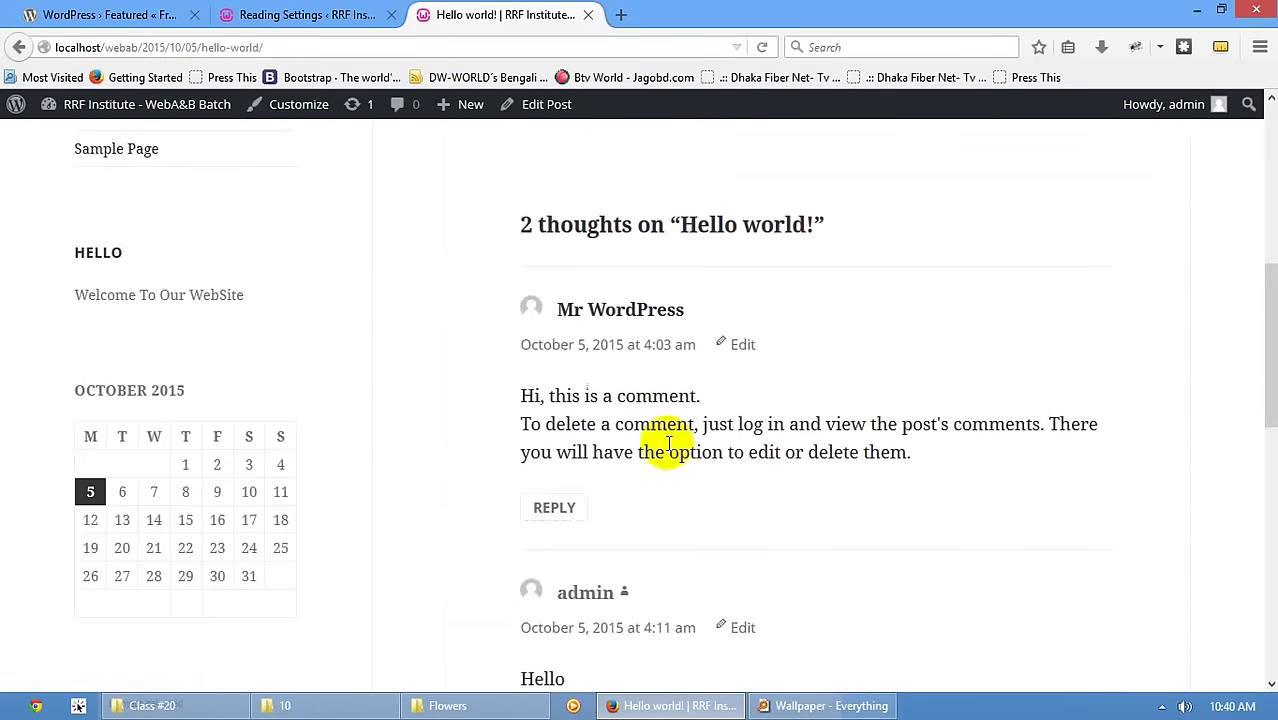
{"action": "scroll", "coordinate": [534, 240], "scroll_direction": "up", "scroll_amount": 9}
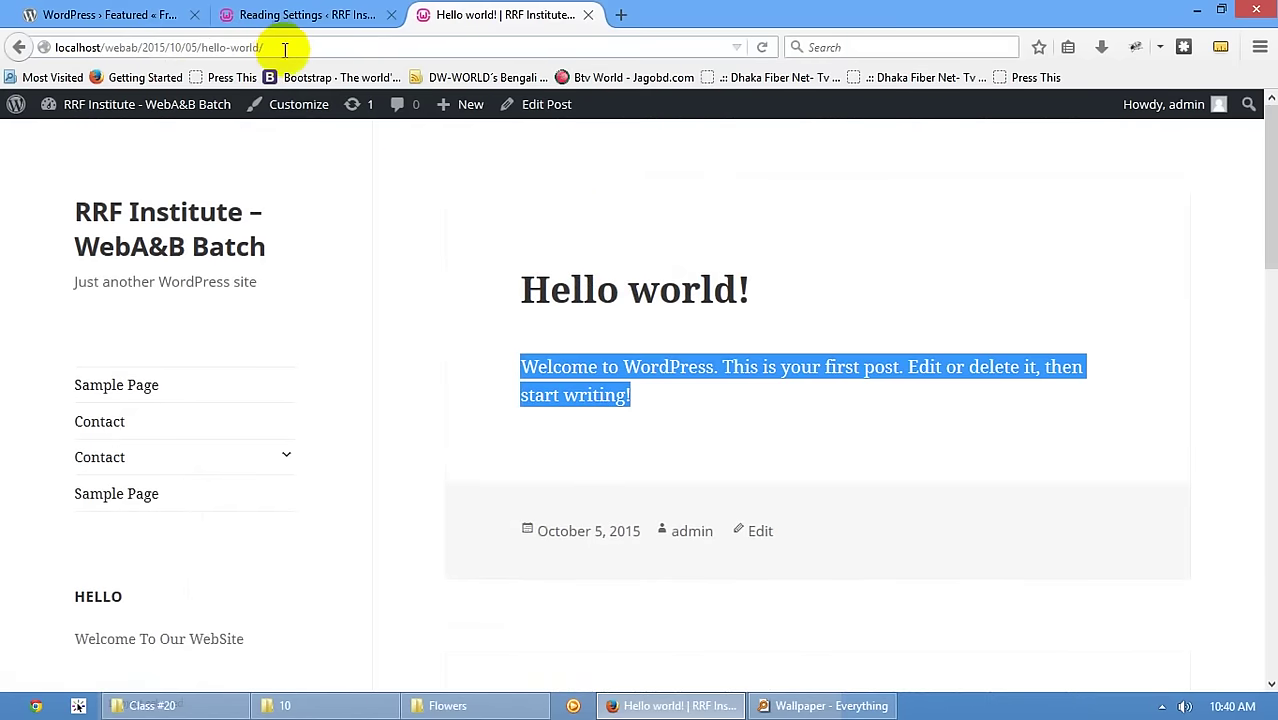
- Select the post's full address, then open Permalink Settings in the admin tab
{"action": "left_click", "coordinate": [120, 47]}
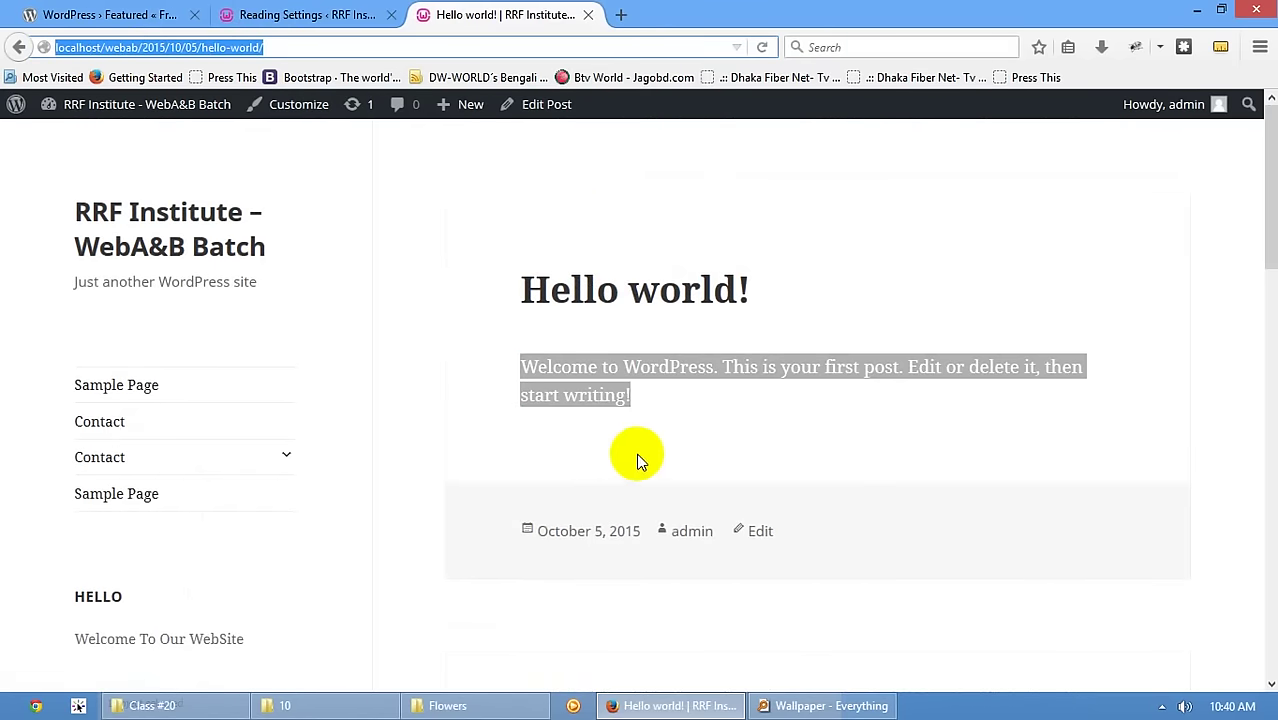
{"action": "left_click", "coordinate": [290, 14]}
{"action": "left_click", "coordinate": [40, 619]}
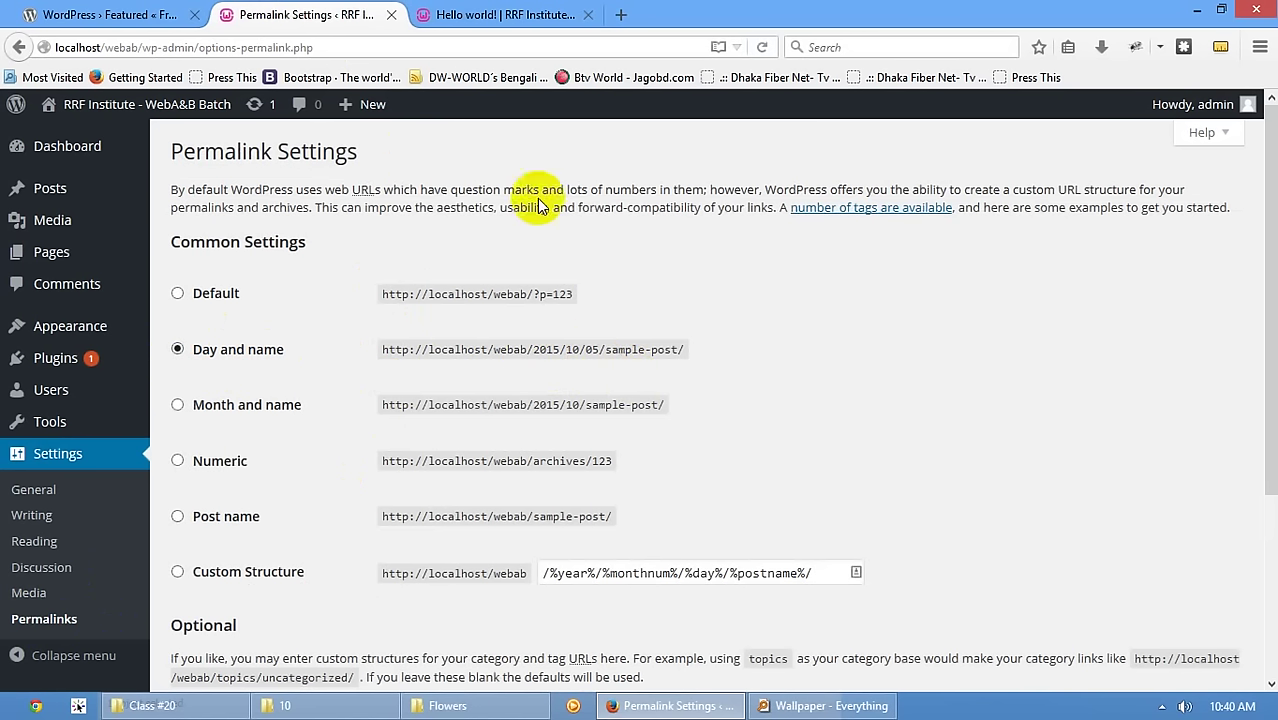
- Revisit the Hello world! post, then open All Posts in a new tab from the admin sidebar
{"action": "left_click", "coordinate": [460, 16]}
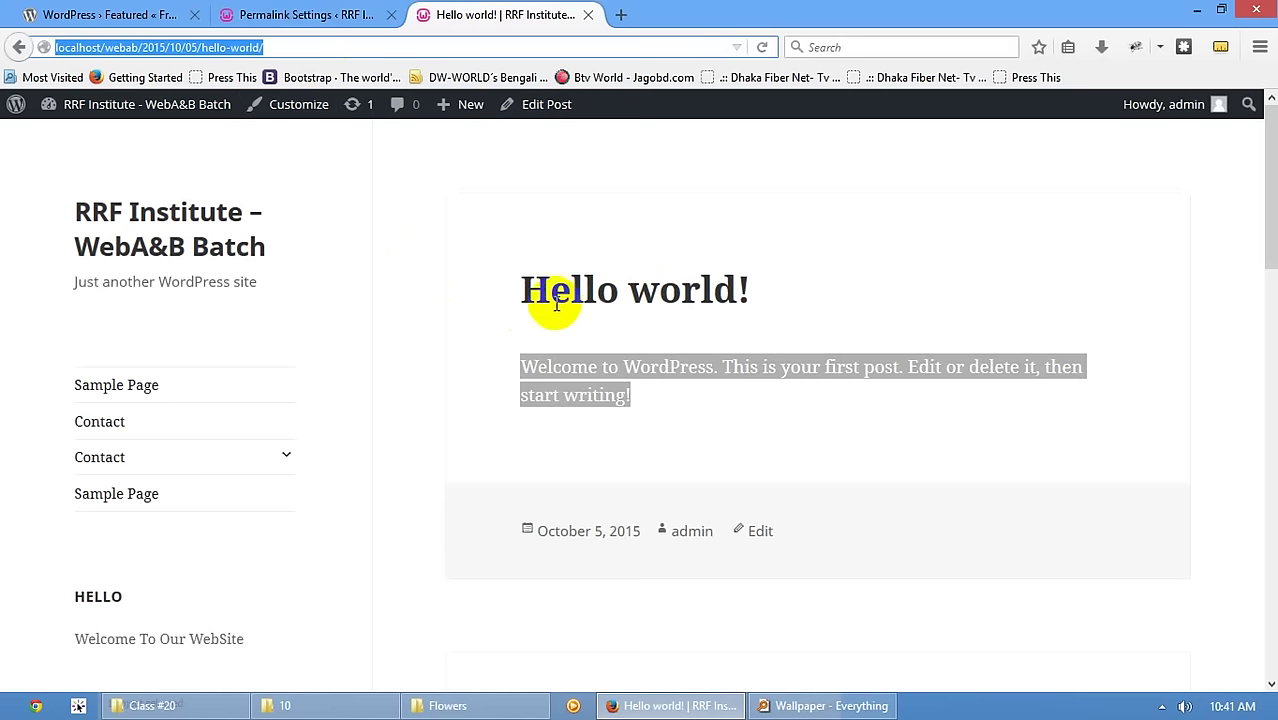
{"action": "left_click", "coordinate": [280, 47]}
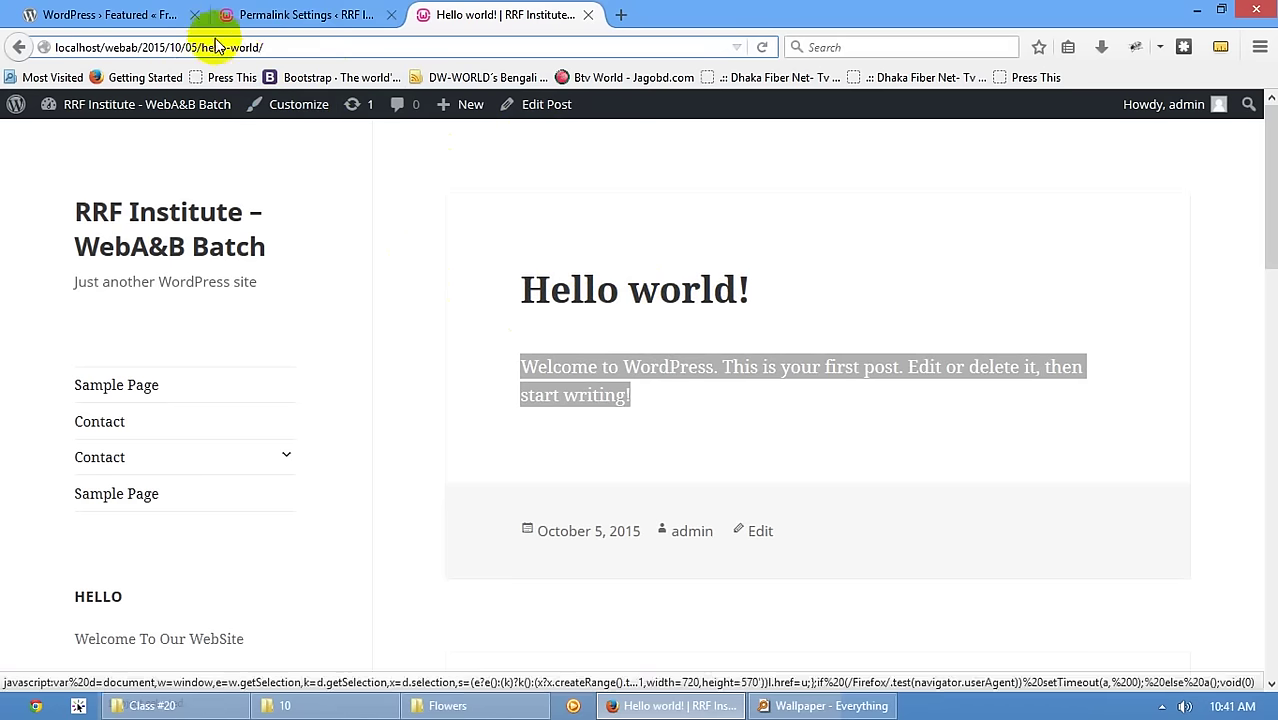
{"action": "left_click", "coordinate": [300, 14]}
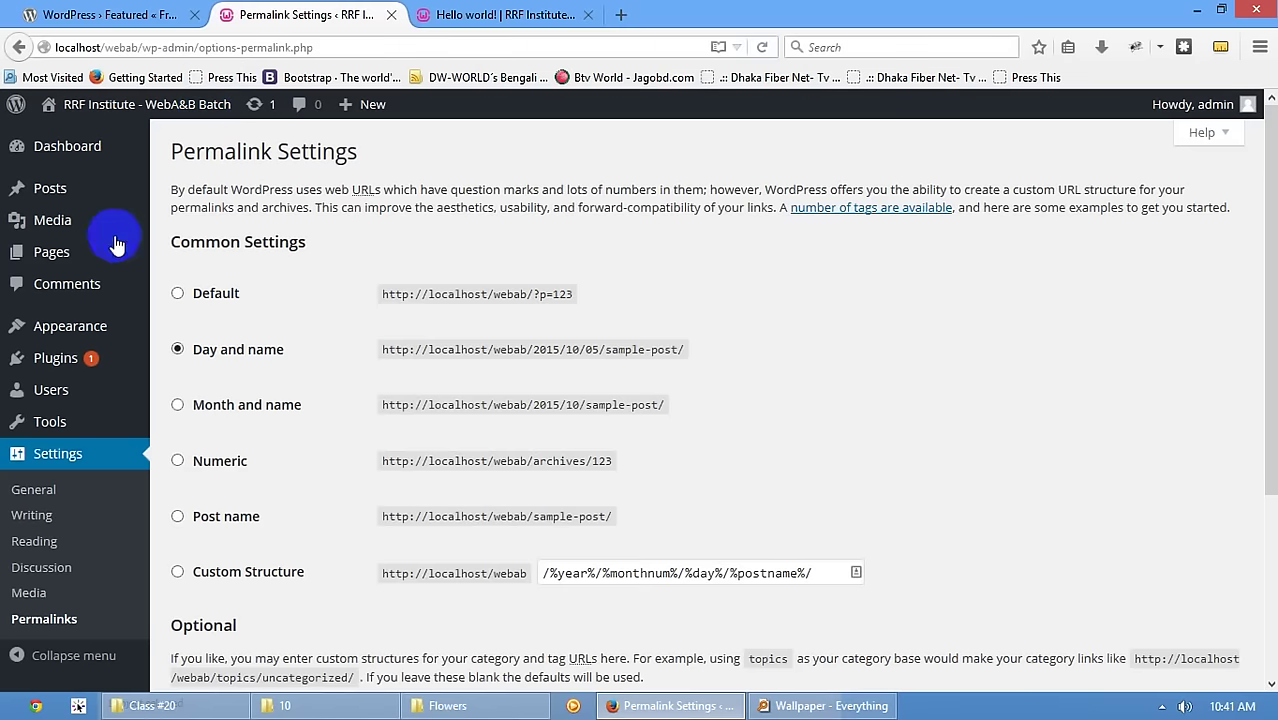
{"action": "middle_click", "coordinate": [58, 186]}
{"action": "left_click", "coordinate": [447, 8]}
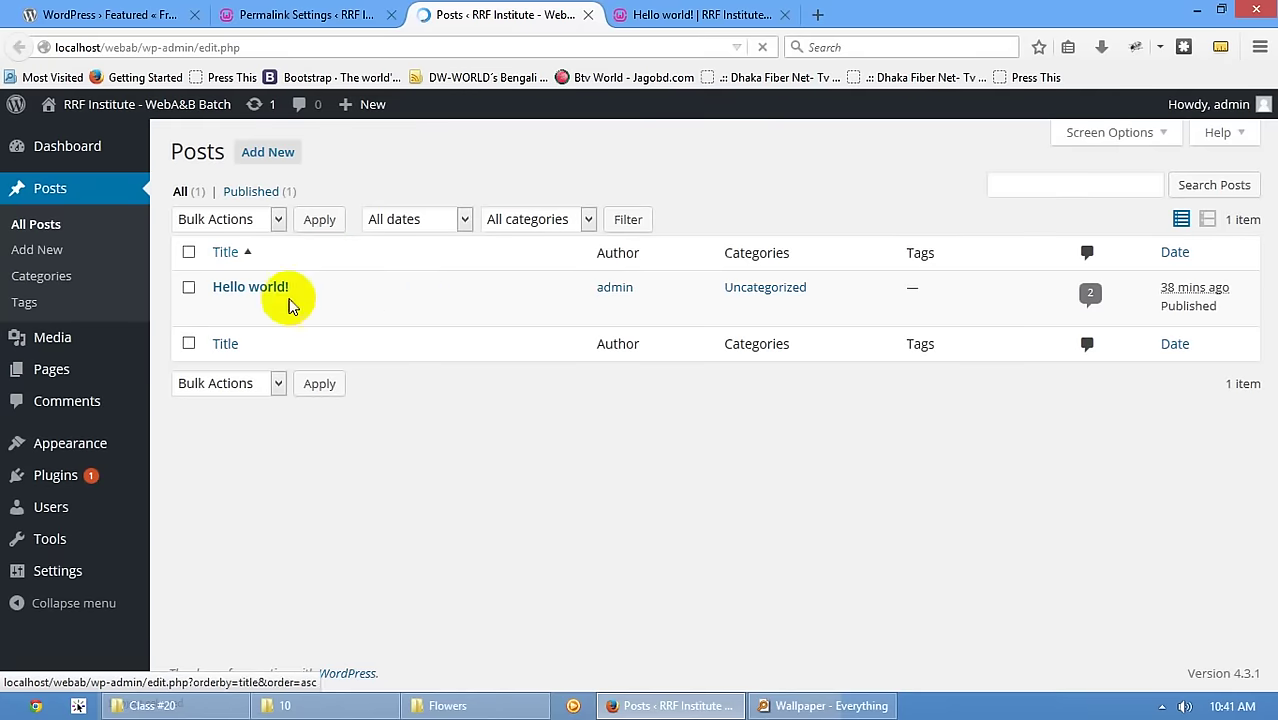
- Open Hello world! in the editor, then start a brand-new post
{"action": "left_click", "coordinate": [223, 311]}
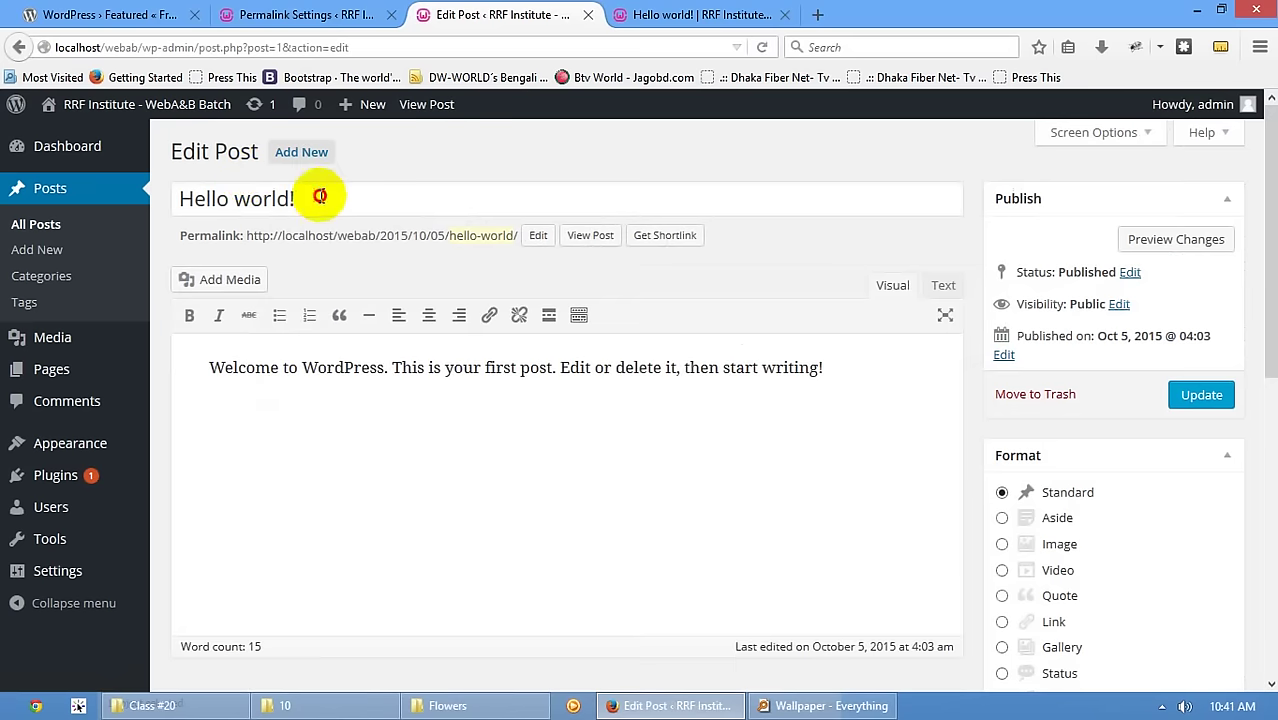
{"action": "triple_click", "coordinate": [320, 197]}
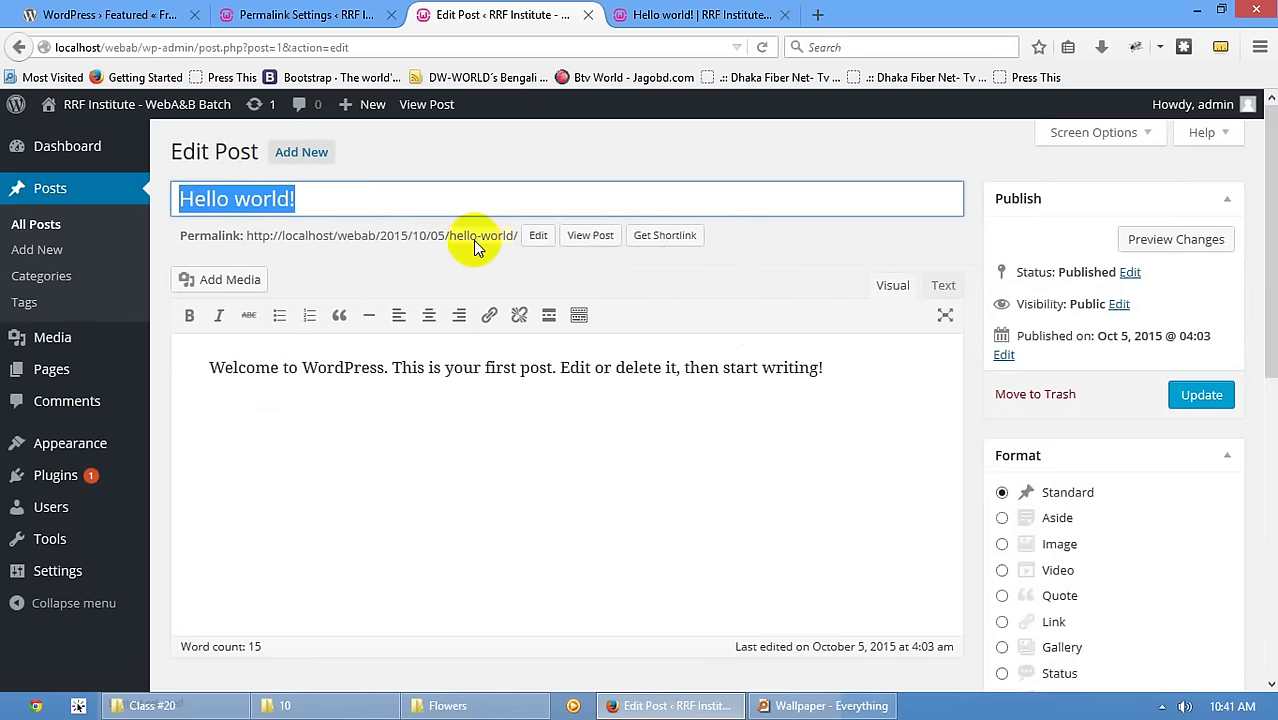
{"action": "left_click", "coordinate": [295, 152]}
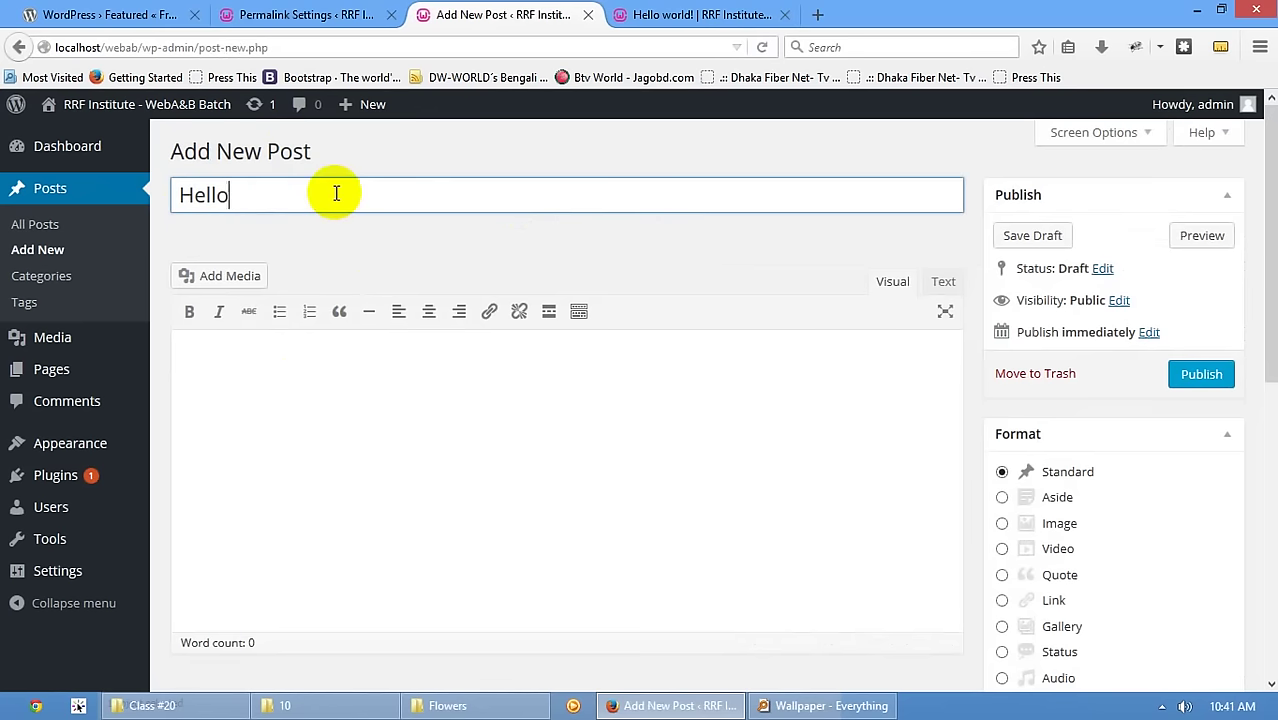
- Write the 'Hello RRF' post with body 'Con' and publish it
{"action": "left_click", "coordinate": [416, 464]}
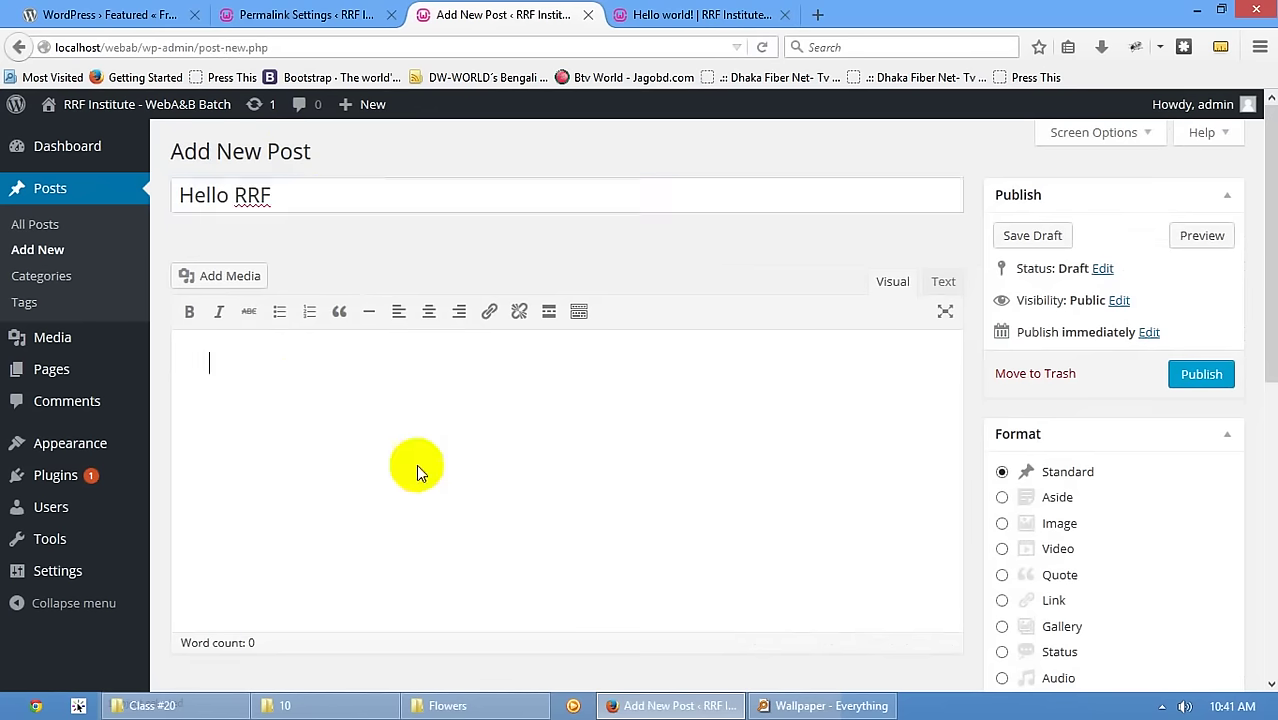
{"action": "type", "text": "Co"}
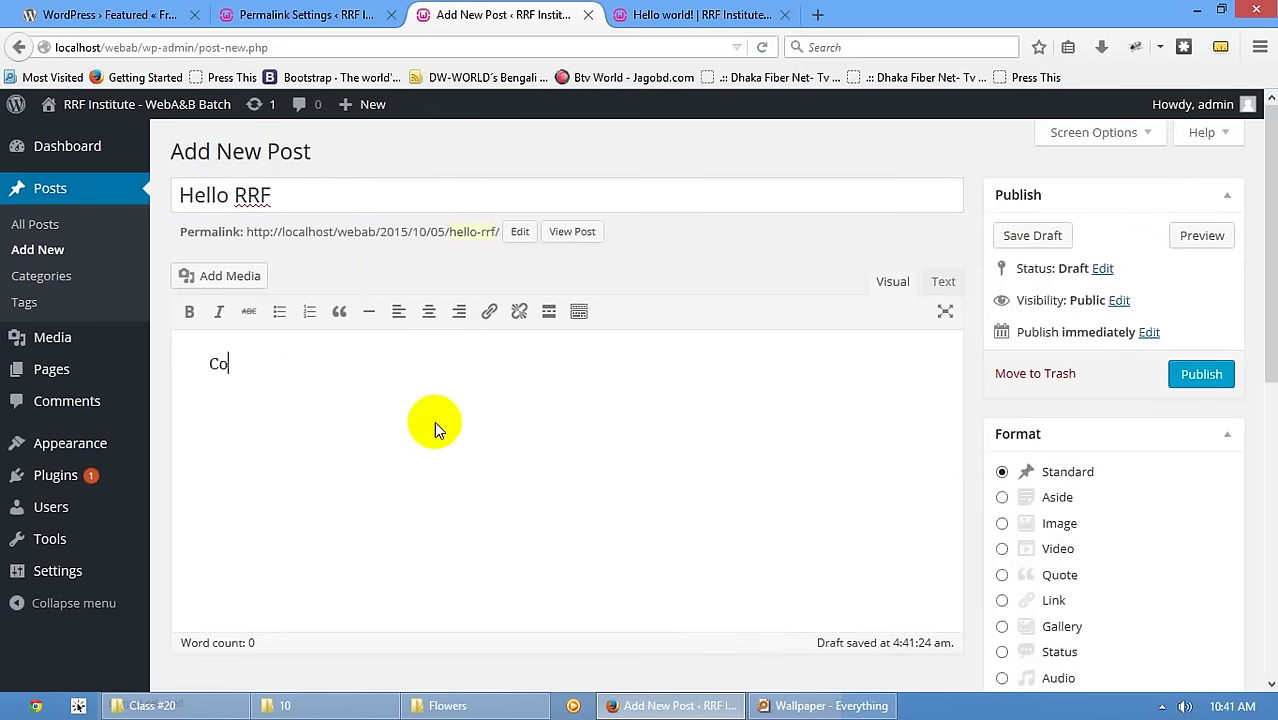
{"action": "type", "text": "n"}
{"action": "left_click", "coordinate": [286, 194]}
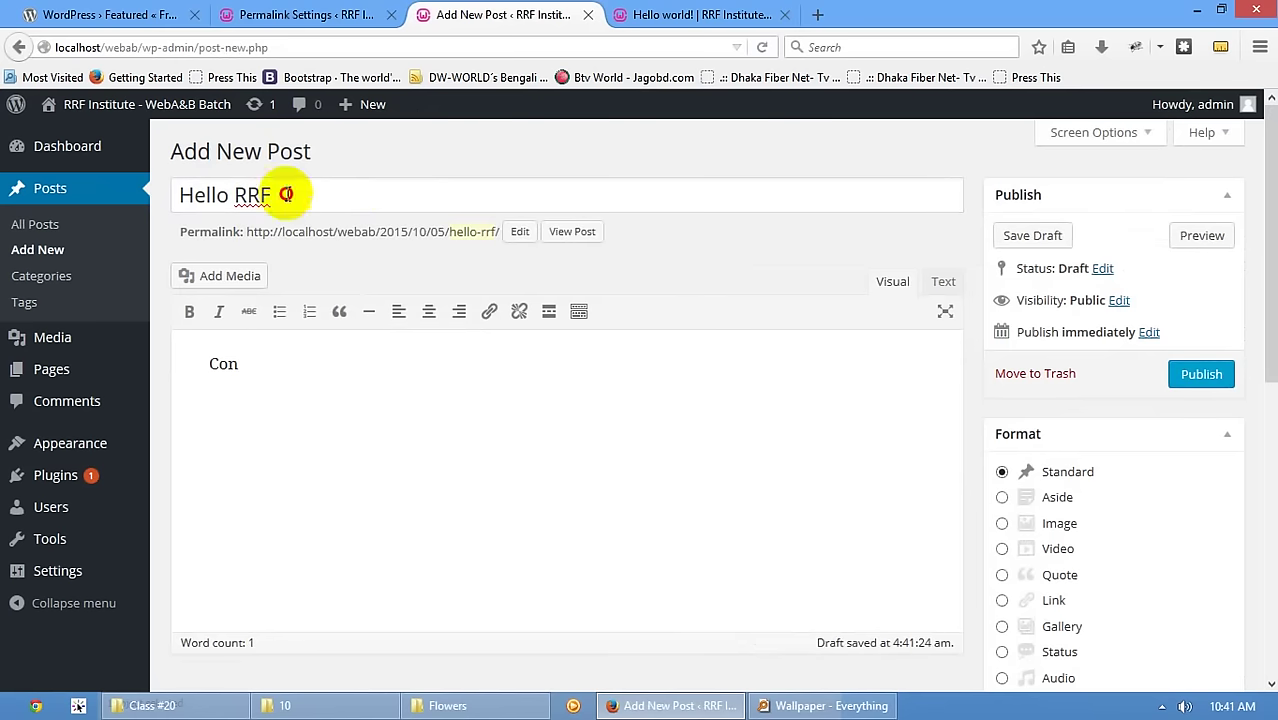
{"action": "left_click", "coordinate": [277, 362]}
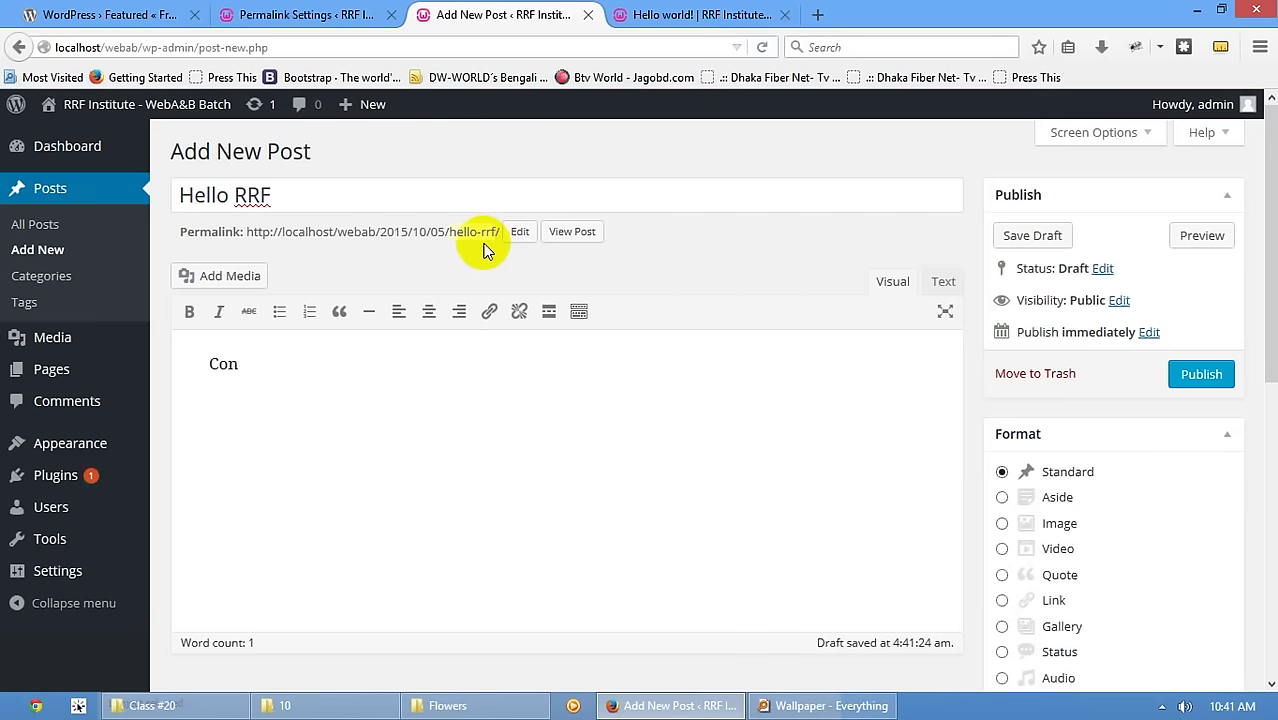
{"action": "left_click", "coordinate": [1188, 380]}
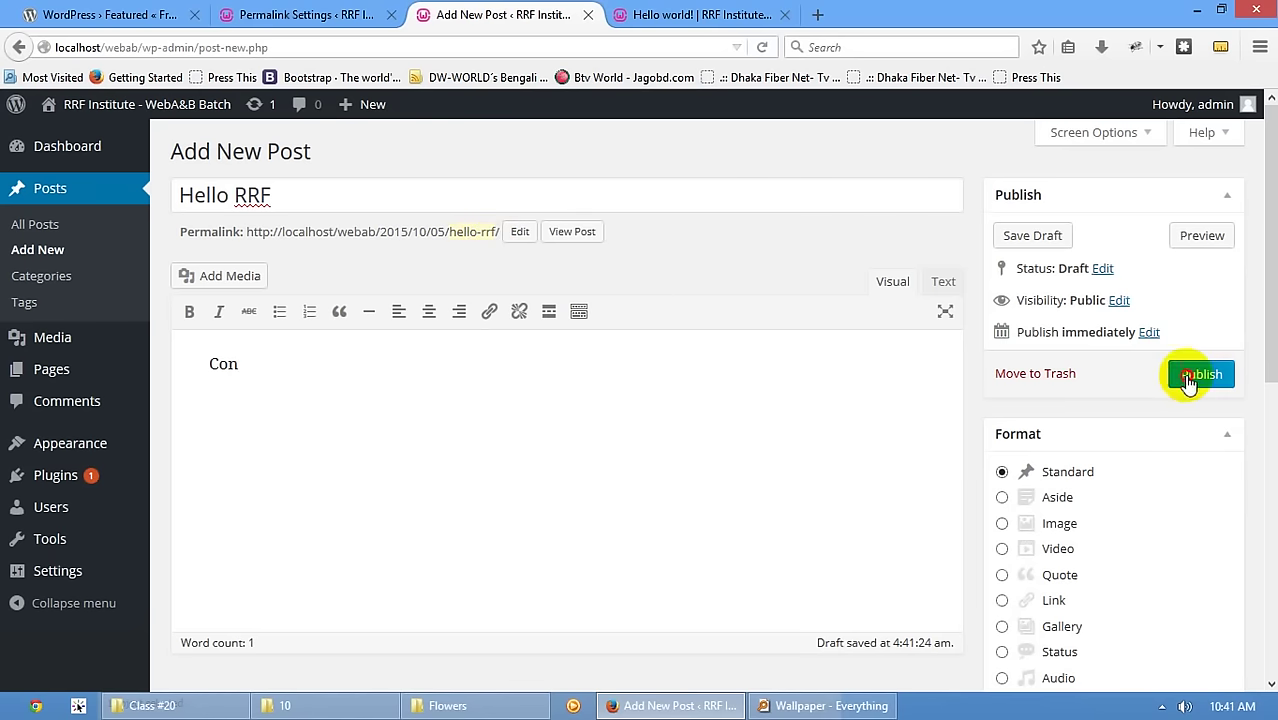
{"action": "left_click", "coordinate": [665, 15]}
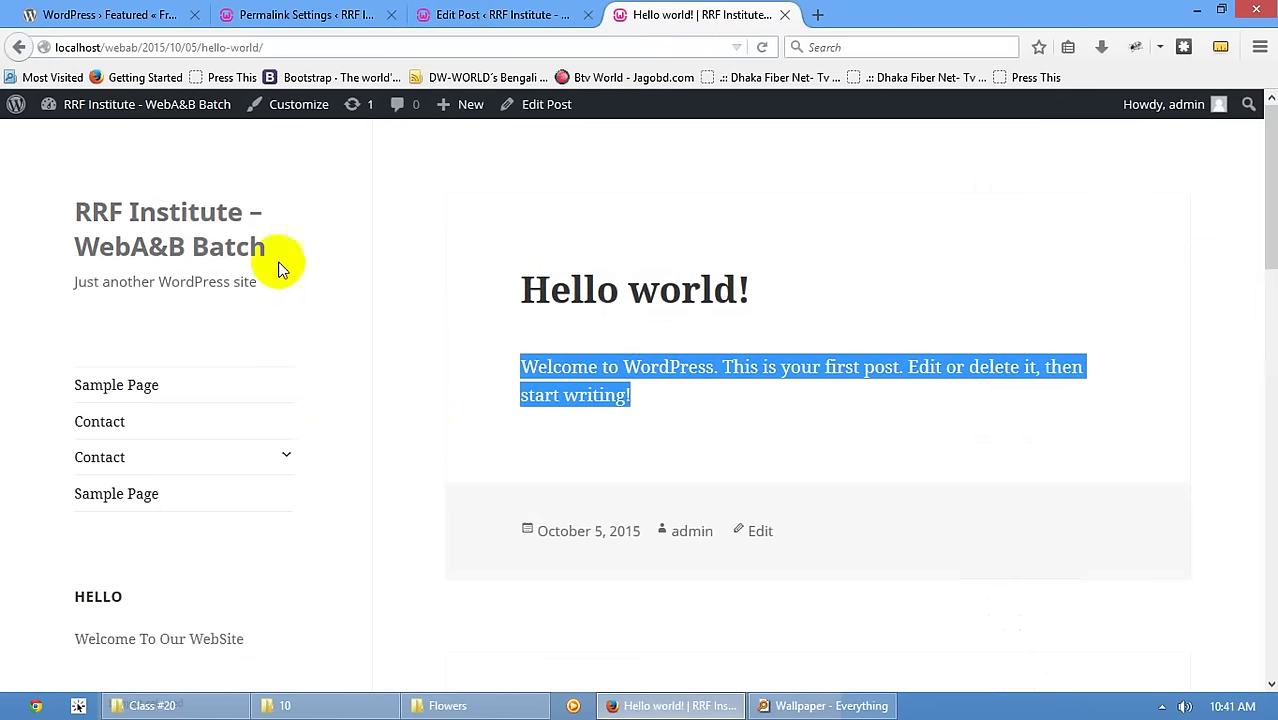
- Open the Hello RRF post on its own page from the site home page
{"action": "left_click", "coordinate": [204, 225]}
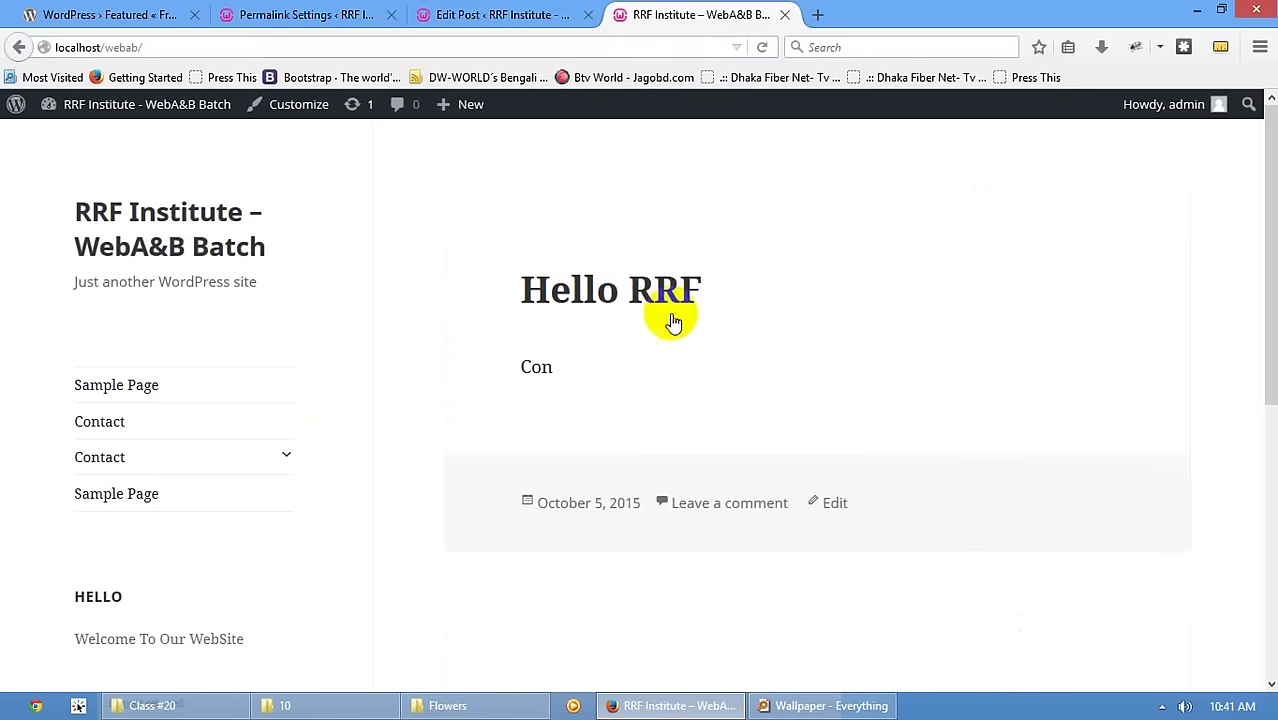
{"action": "left_click", "coordinate": [647, 300]}
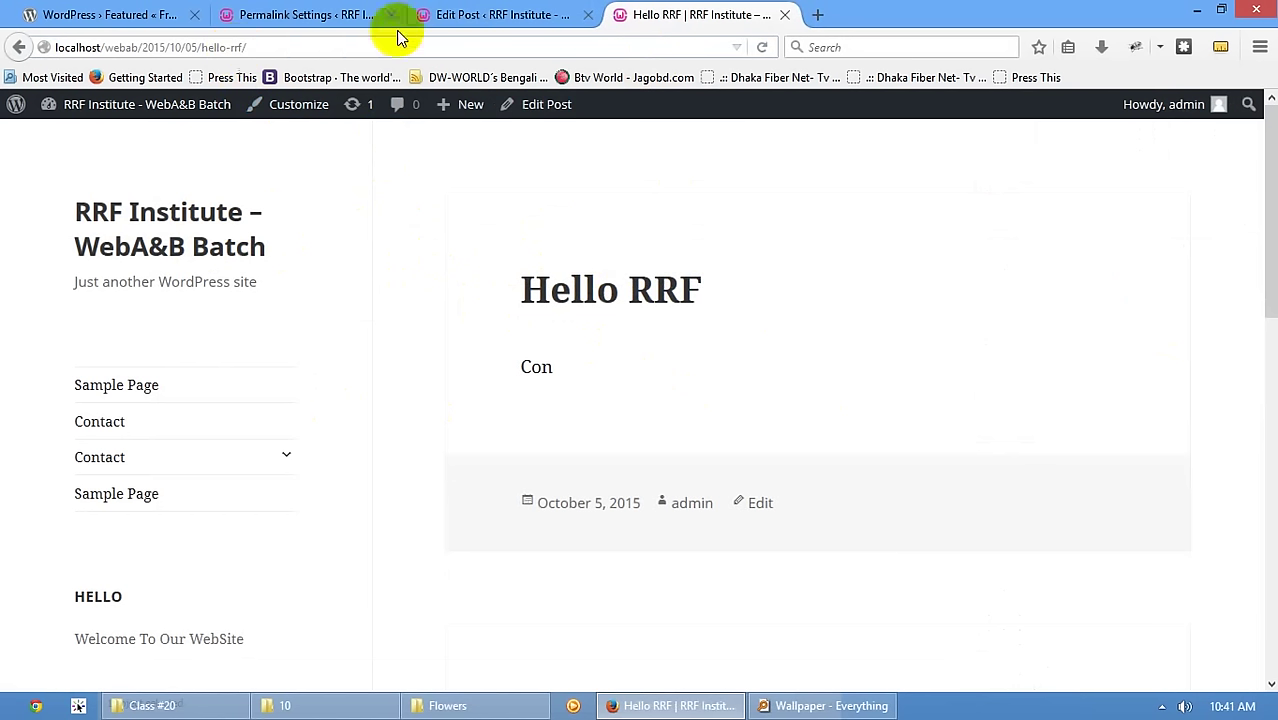
{"action": "left_click", "coordinate": [345, 14]}
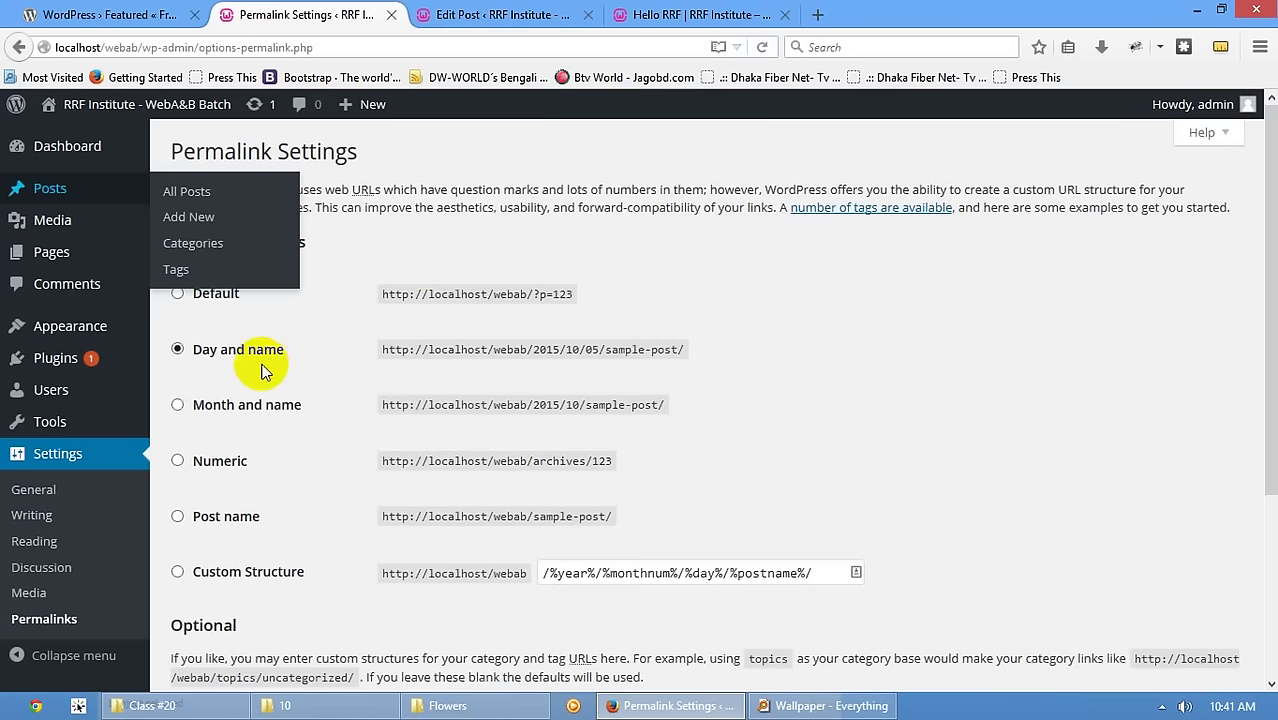
{"action": "left_click", "coordinate": [700, 14]}
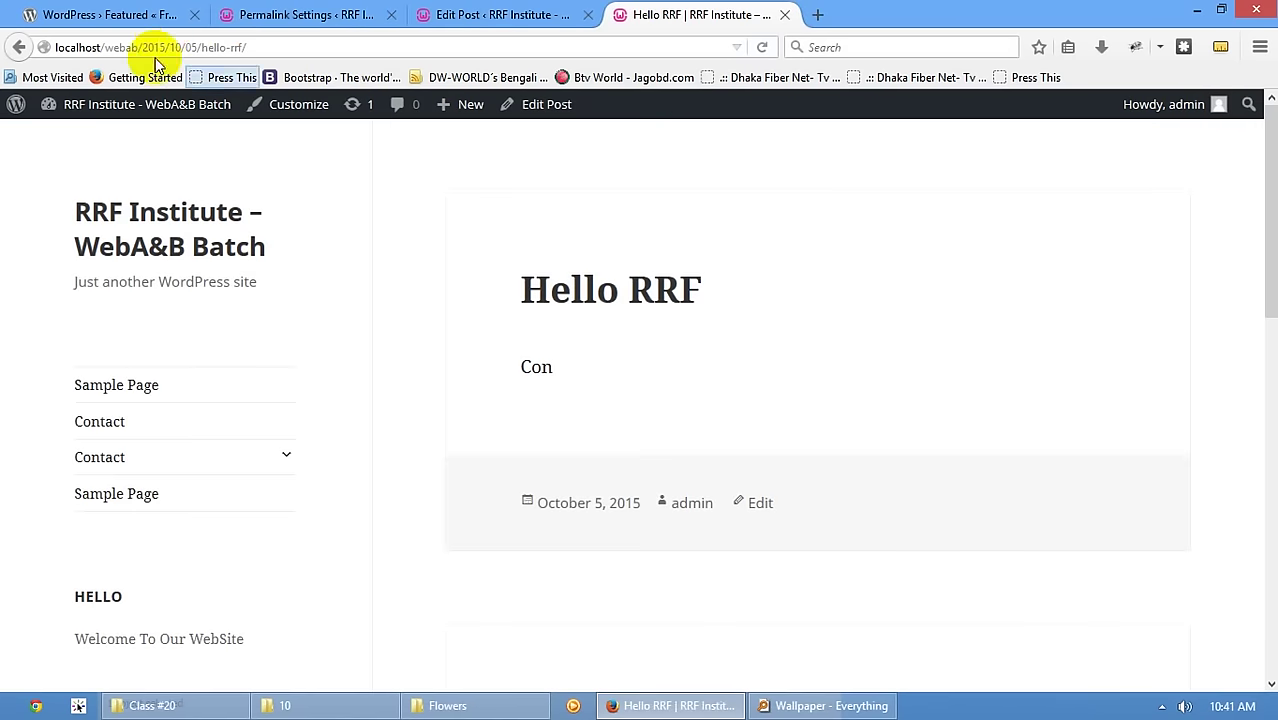
- Mark the date in its 2015/10/05 address, then select the Post name (/%postname%/) permalinks
{"action": "left_click_drag", "start_coordinate": [142, 47], "coordinate": [200, 52]}
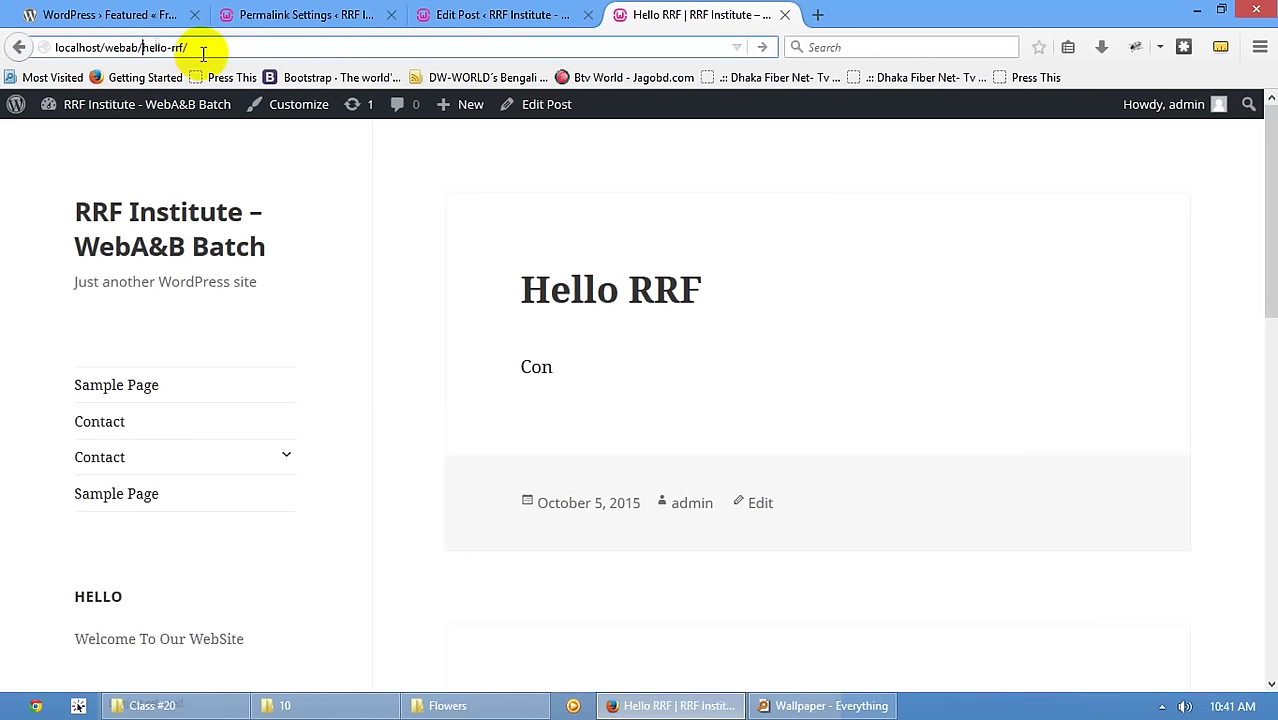
{"action": "left_click", "coordinate": [300, 14]}
{"action": "left_click", "coordinate": [230, 518]}
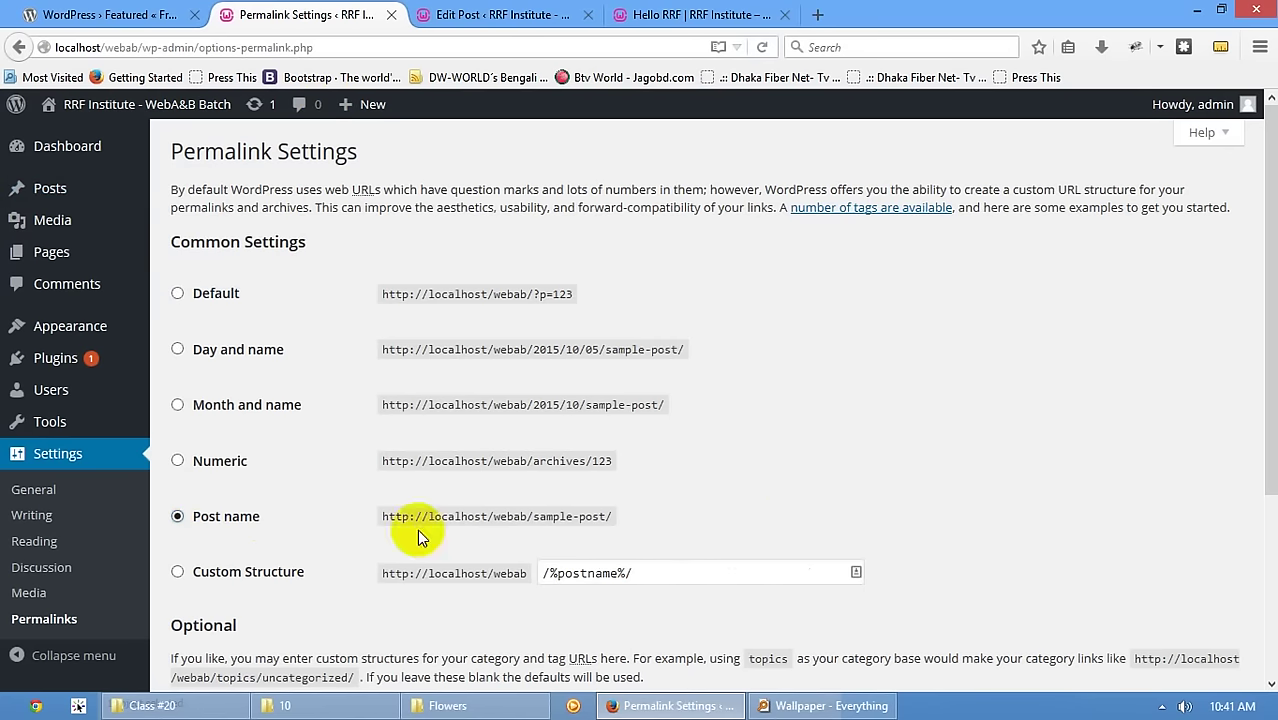
- Save the Post name permalink setting and view the Hello RRF post at its date-free address
{"action": "scroll", "coordinate": [621, 512], "scroll_direction": "down", "scroll_amount": 3}
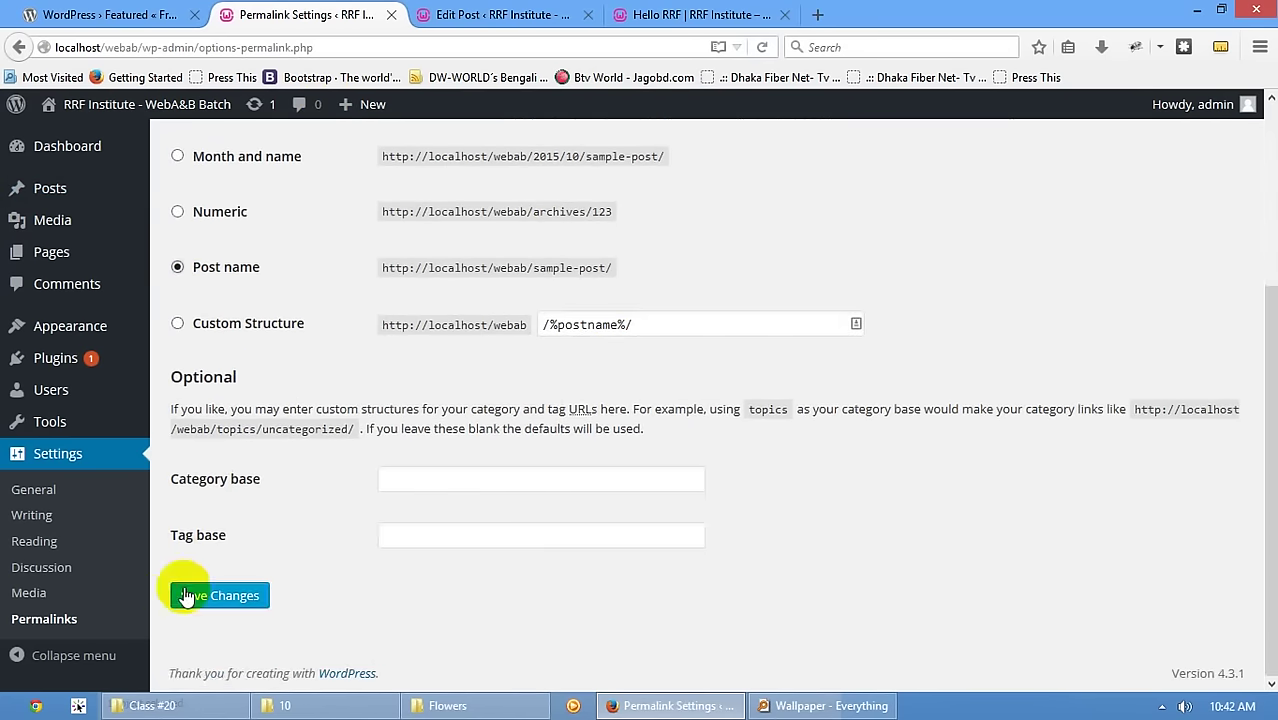
{"action": "left_click", "coordinate": [190, 595]}
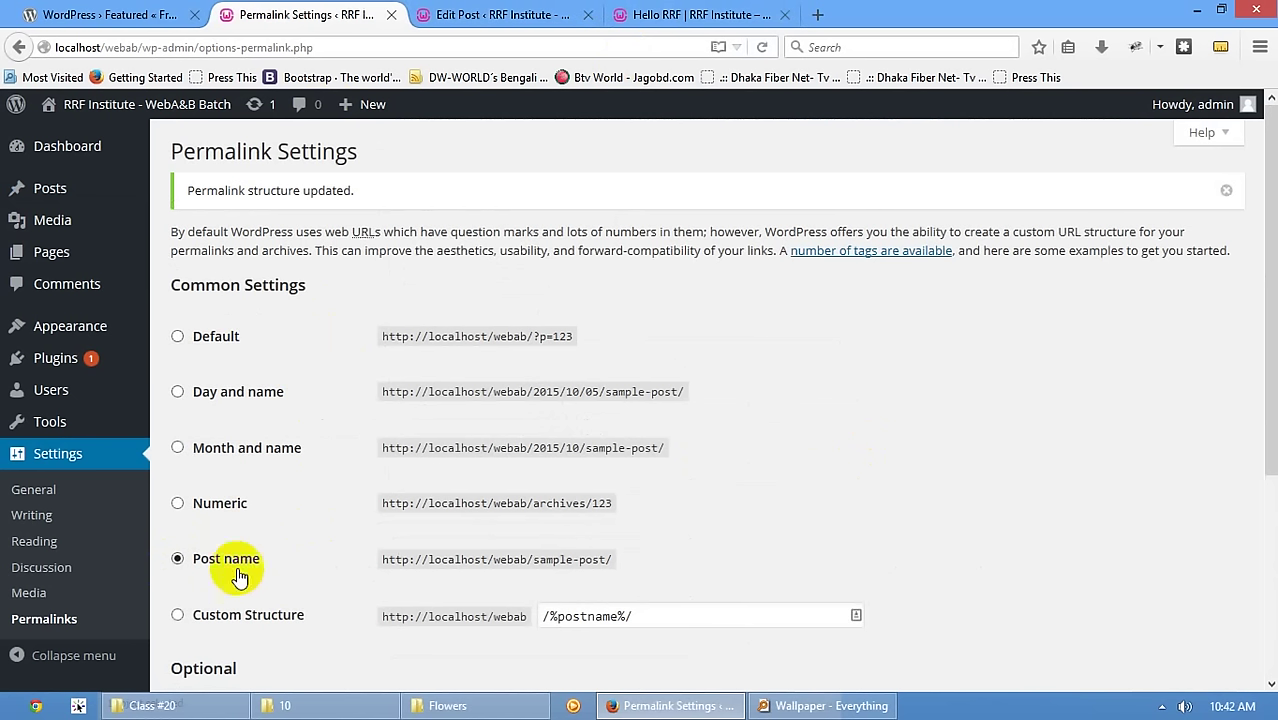
{"action": "left_click", "coordinate": [614, 20]}
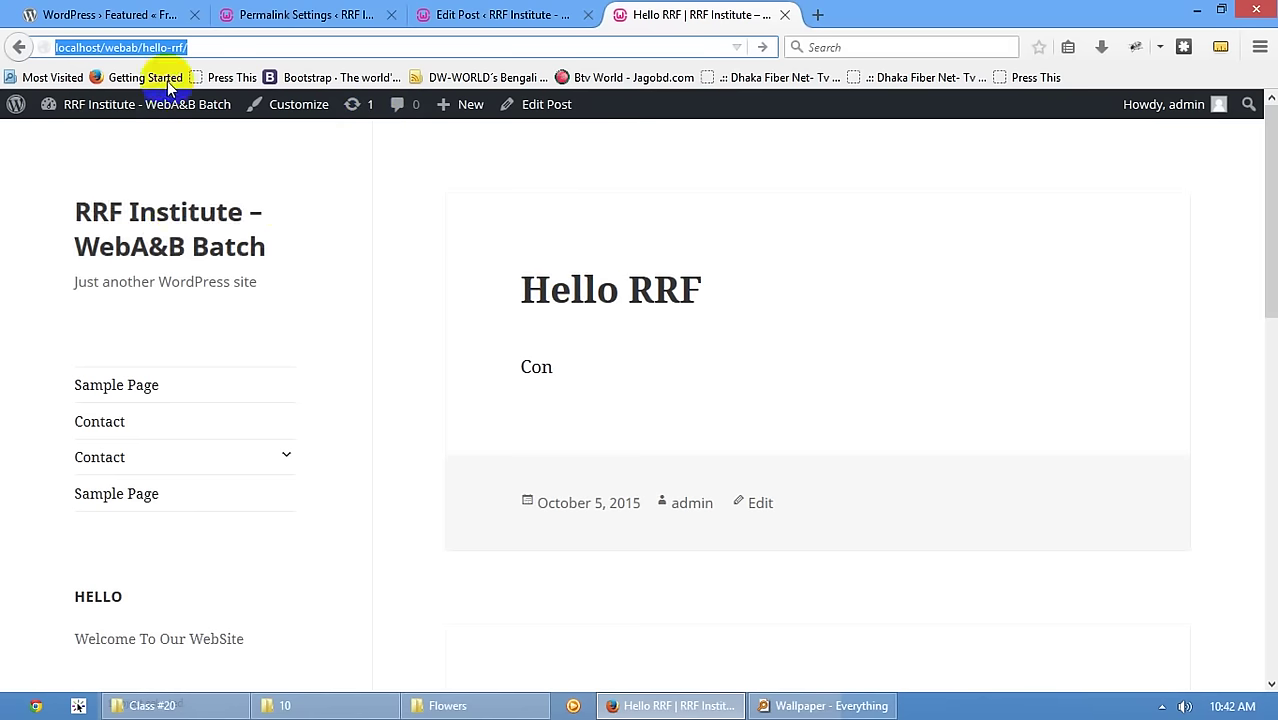
{"action": "left_click", "coordinate": [170, 226]}
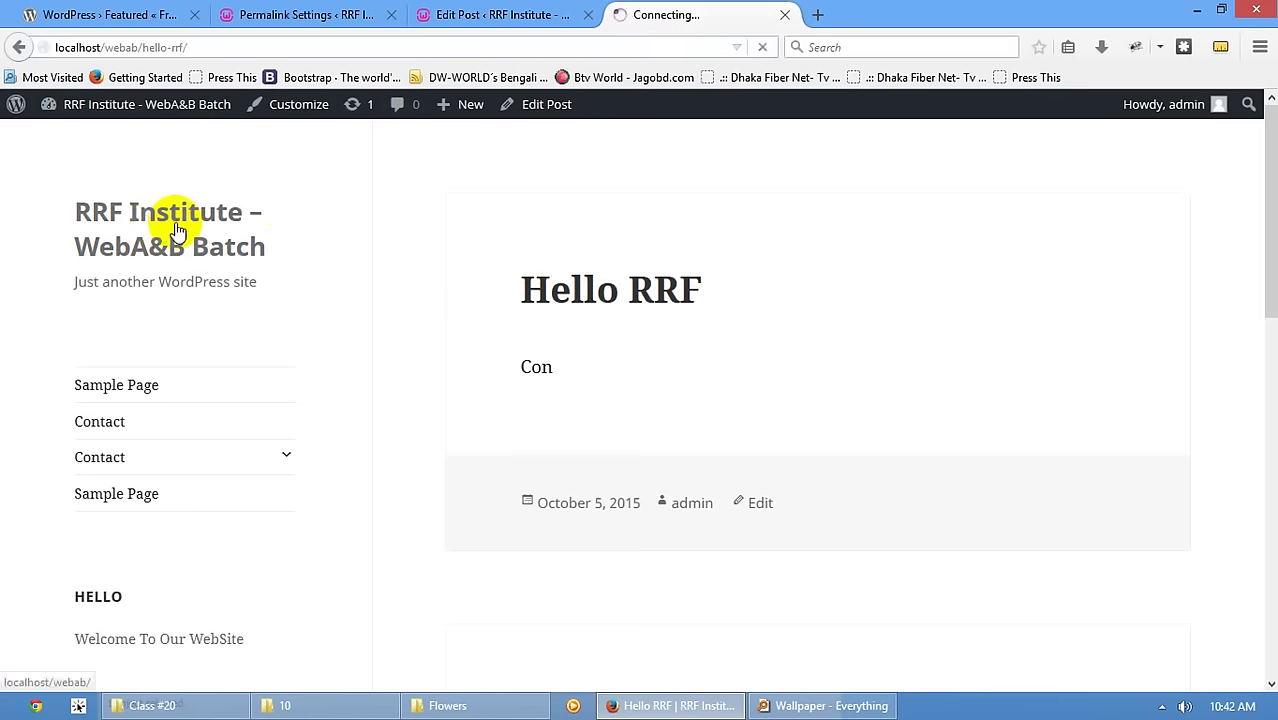
{"action": "left_click", "coordinate": [585, 288]}
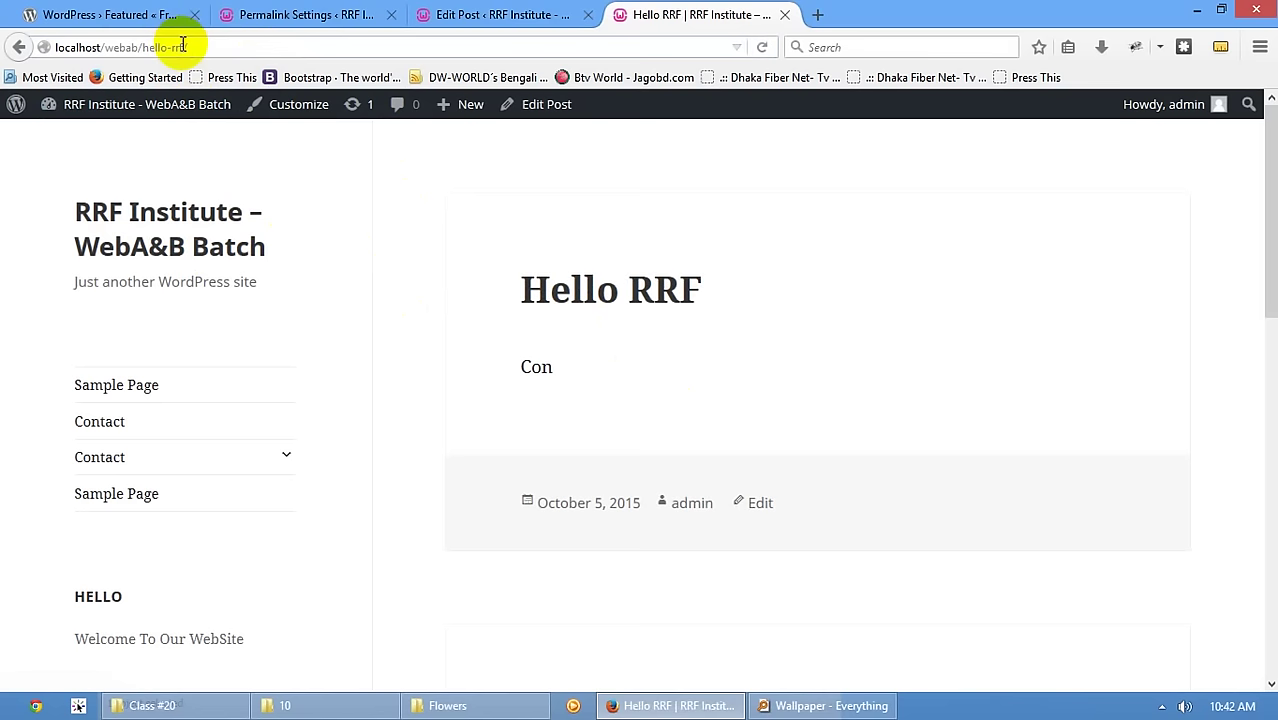
{"action": "left_click", "coordinate": [128, 215]}
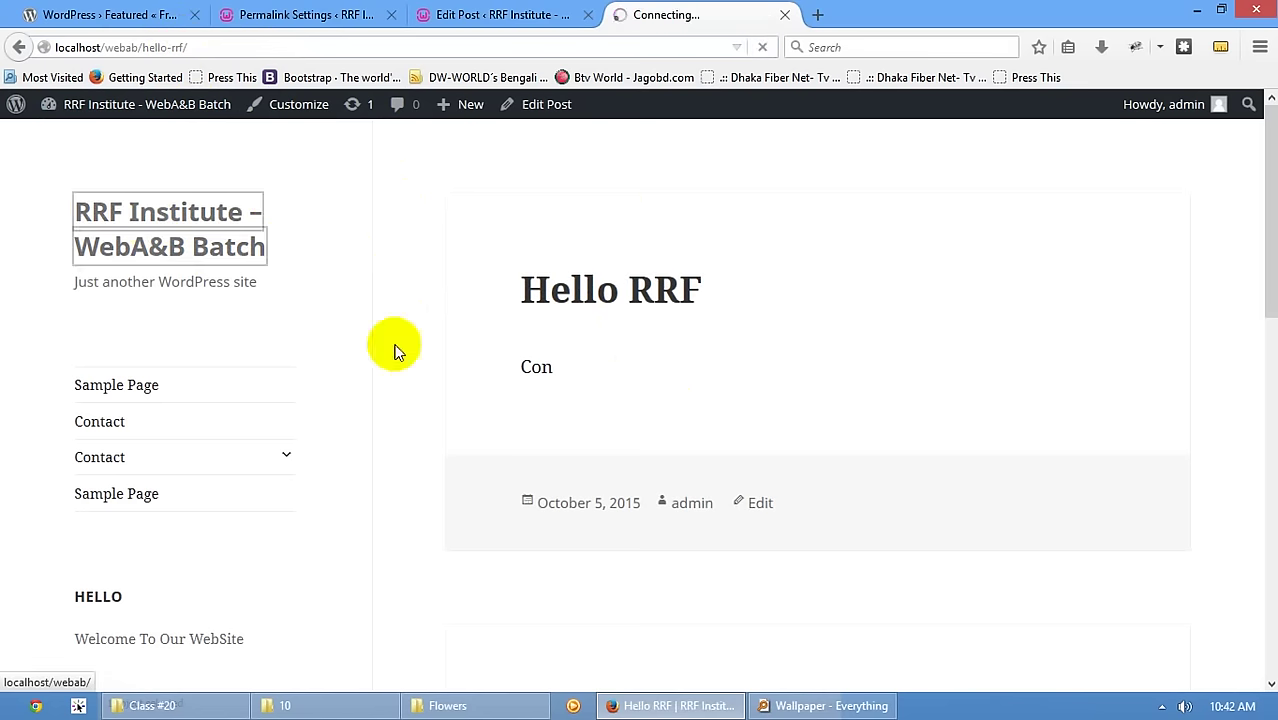
{"action": "left_click", "coordinate": [610, 300]}
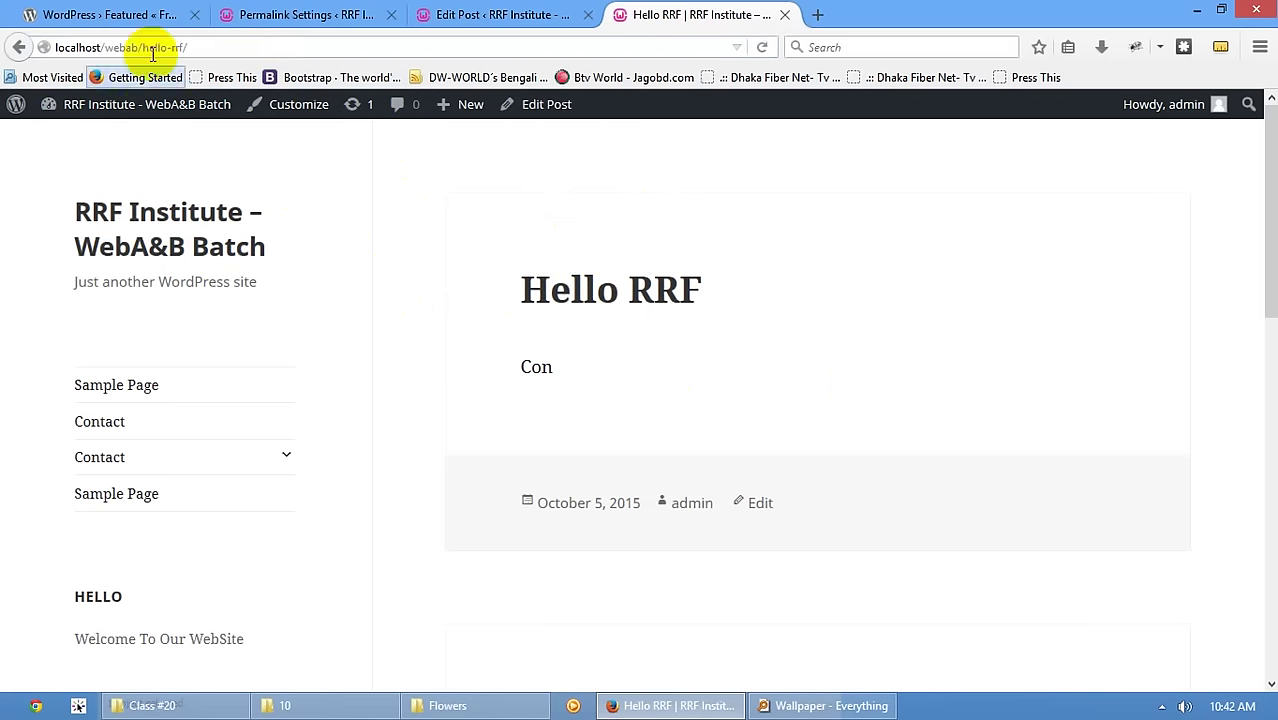
{"action": "left_click_drag", "start_coordinate": [187, 47], "coordinate": [148, 47]}
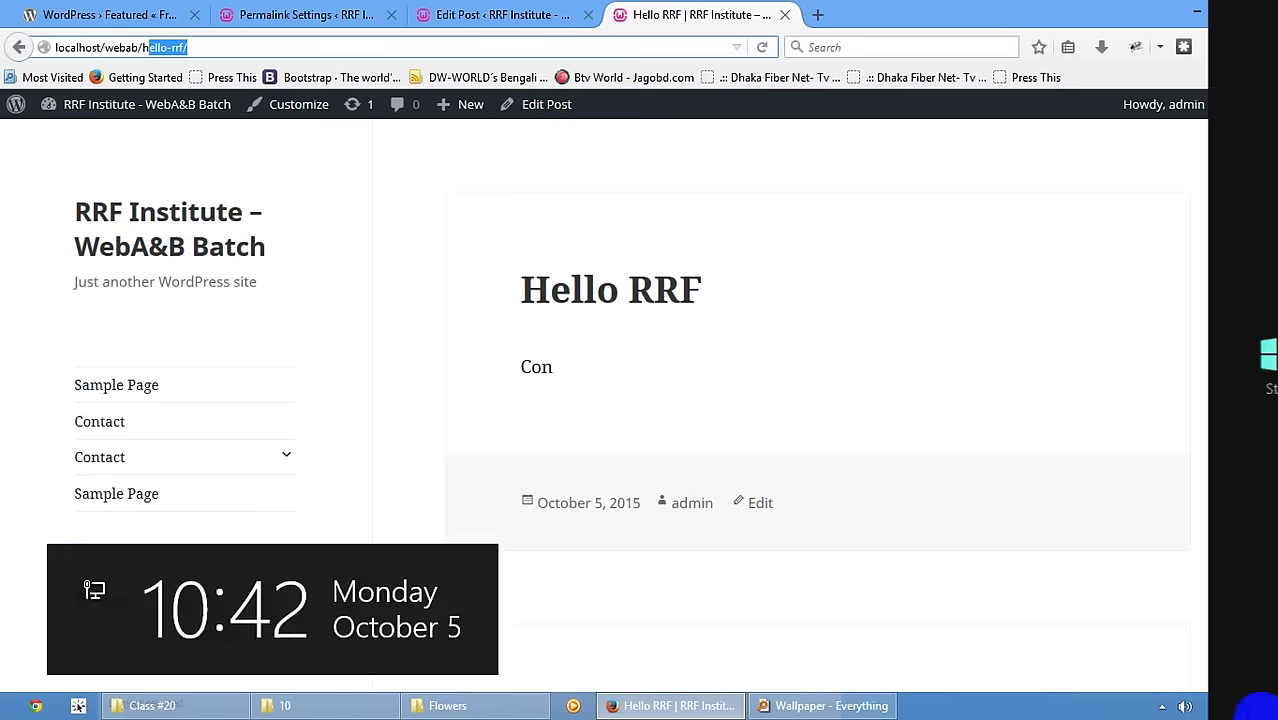
{"action": "left_click", "coordinate": [933, 594]}
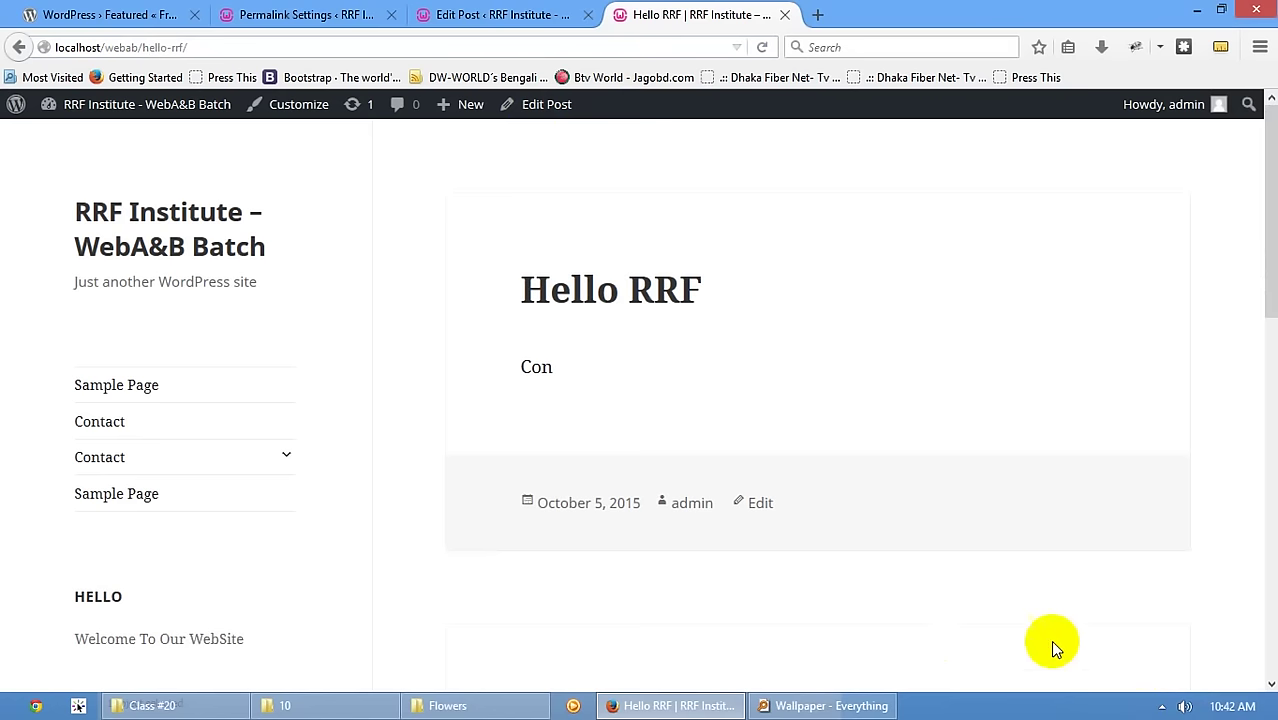
{"action": "left_click", "coordinate": [1160, 706]}
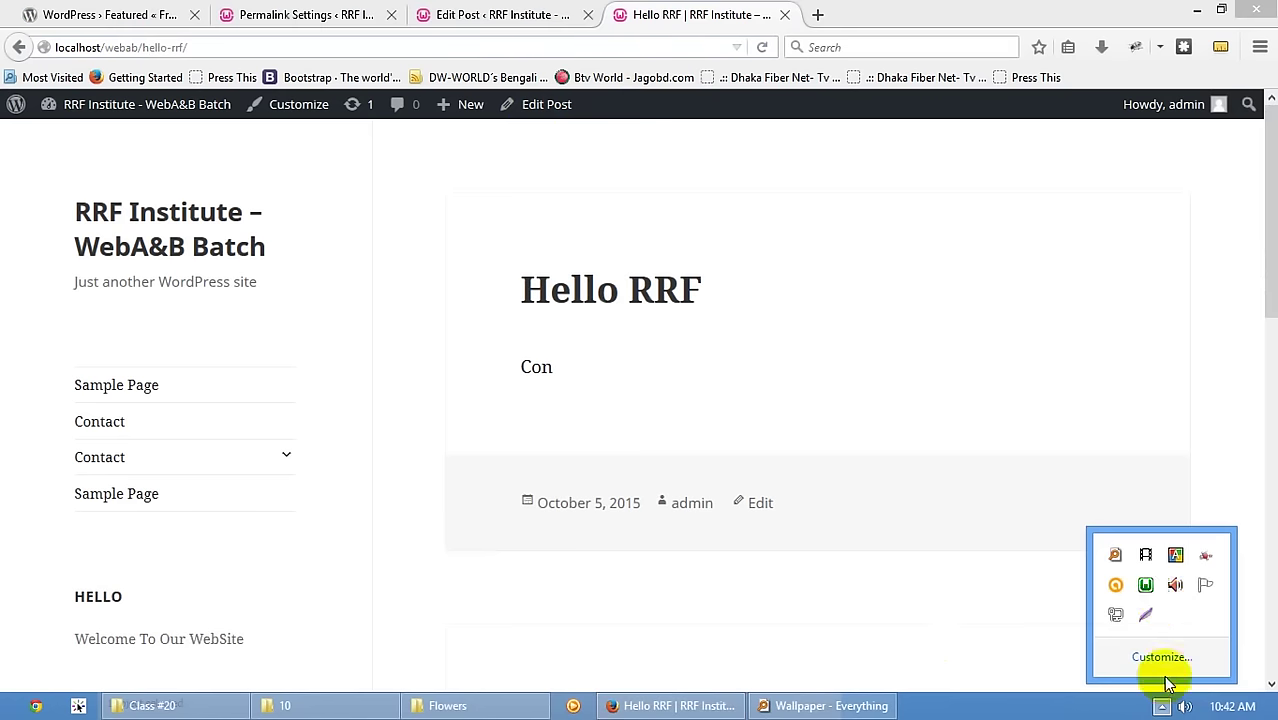
{"action": "left_click", "coordinate": [1147, 588]}
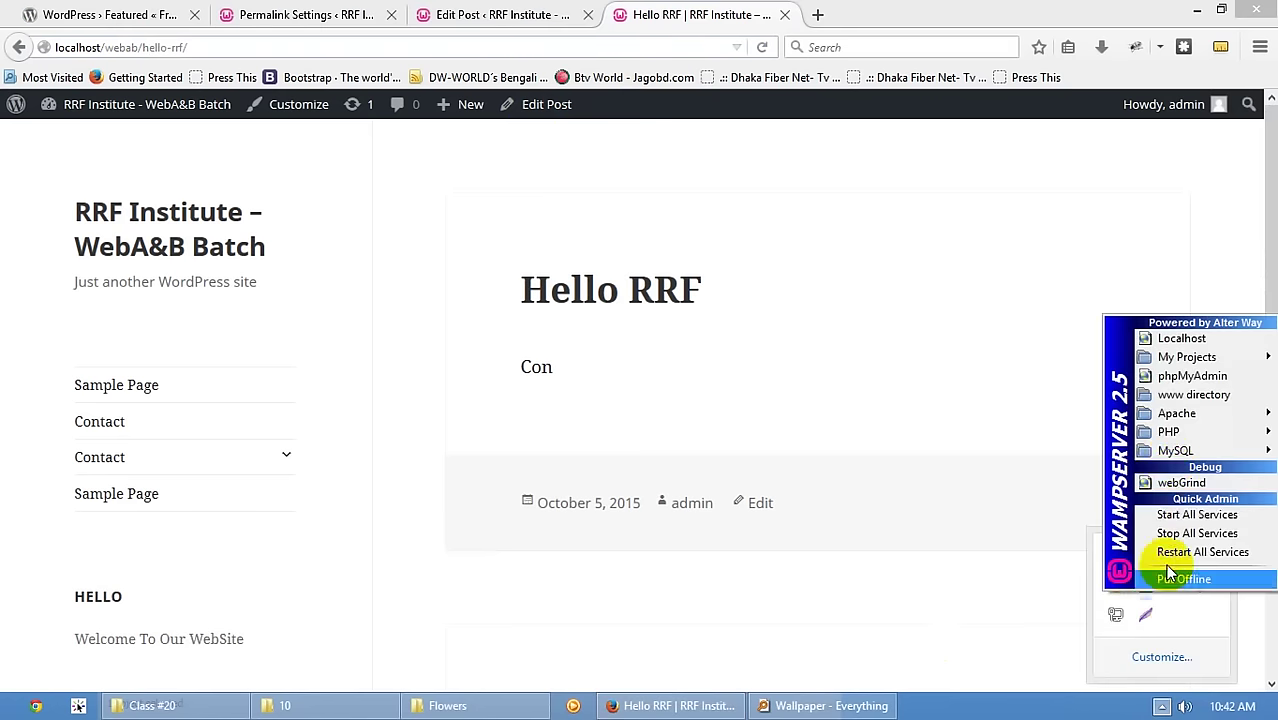
{"action": "left_click", "coordinate": [1118, 588]}
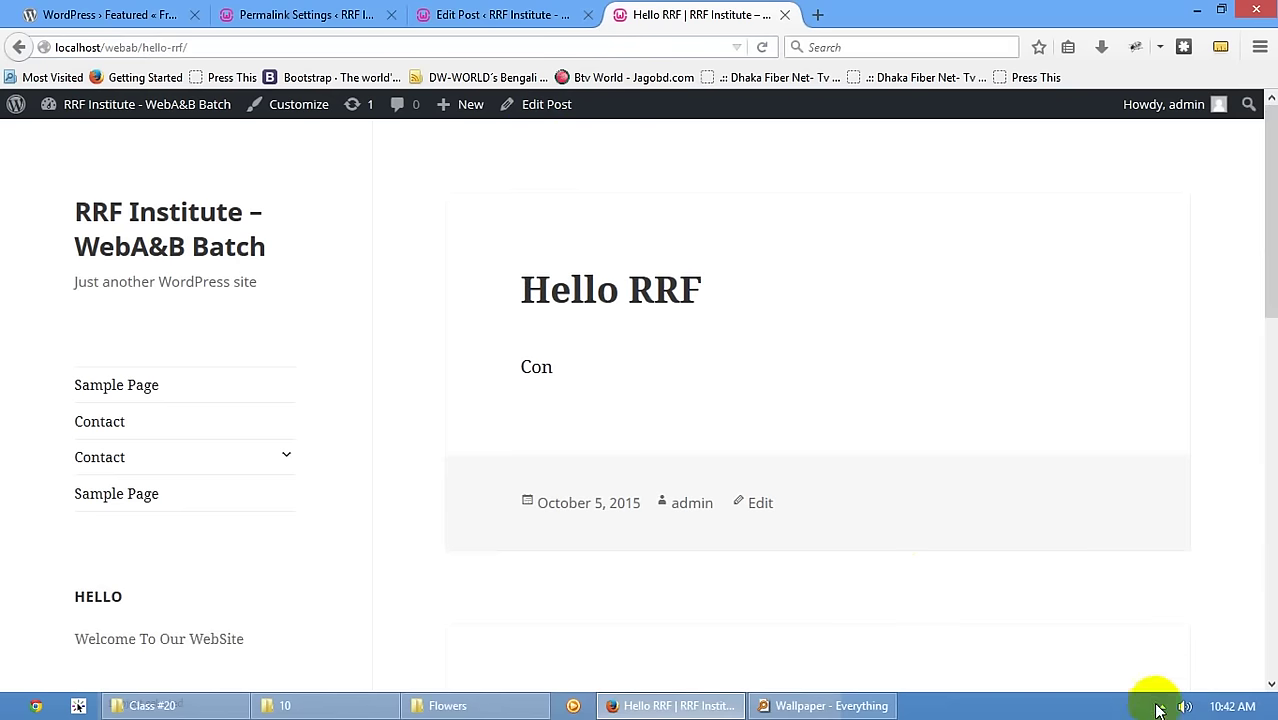
{"action": "left_click", "coordinate": [1160, 706]}
{"action": "left_click", "coordinate": [1145, 588]}
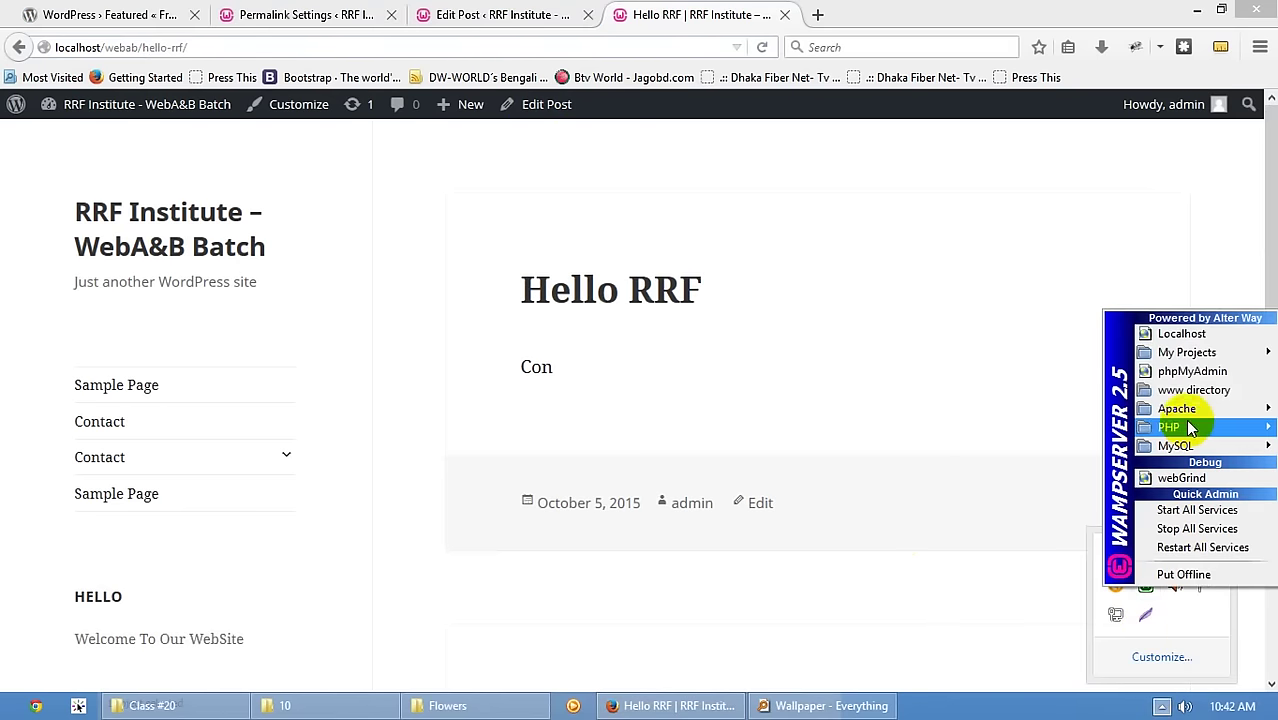
{"action": "mouse_move", "coordinate": [1176, 408]}
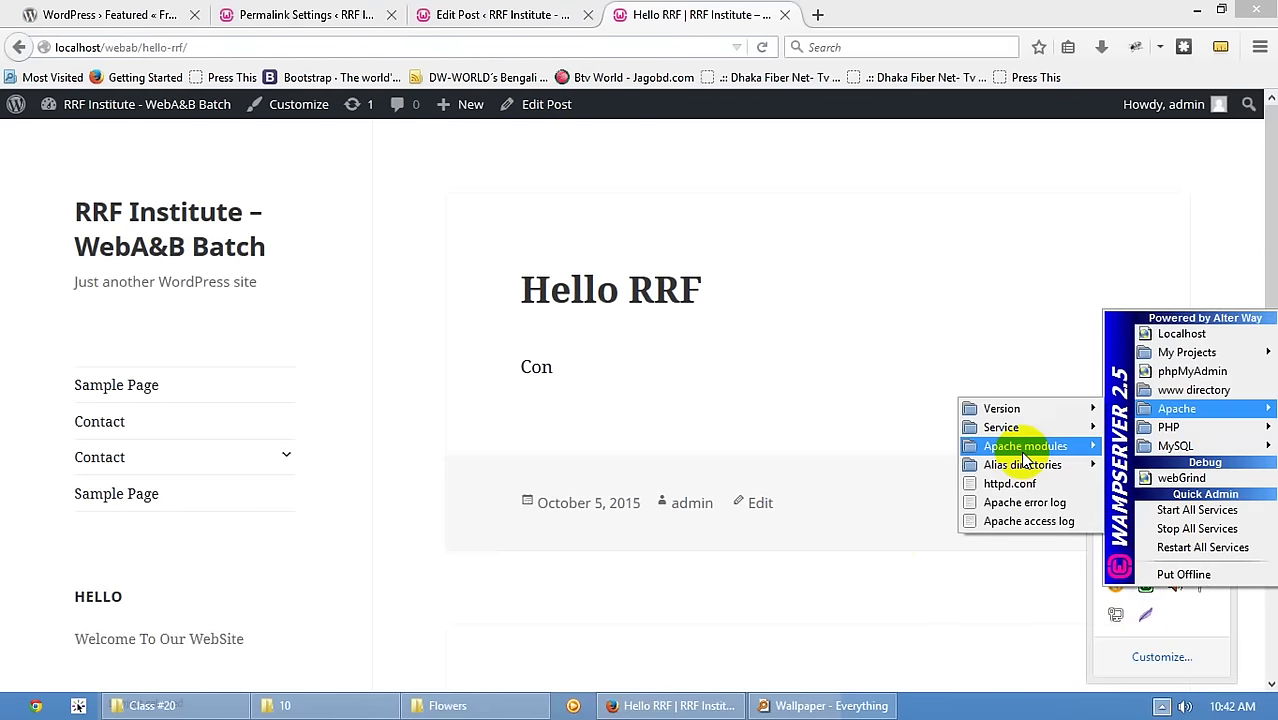
{"action": "mouse_move", "coordinate": [1023, 455]}
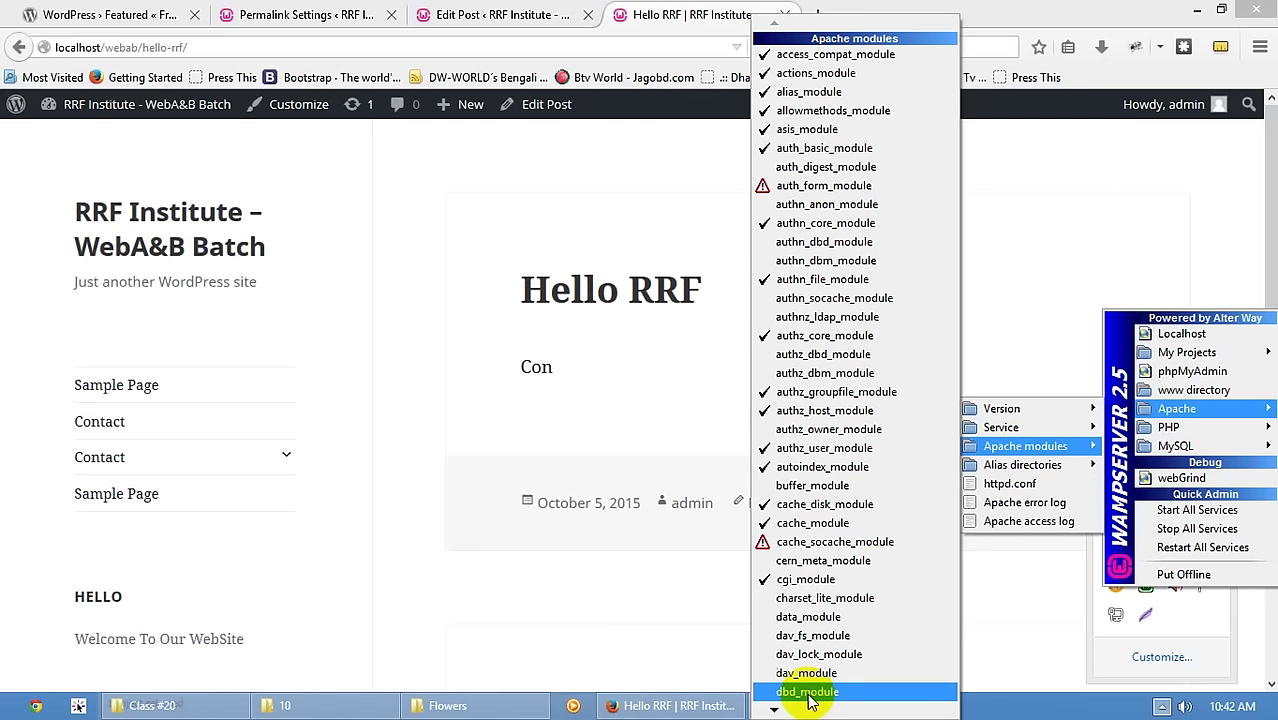
{"action": "mouse_move", "coordinate": [777, 708]}
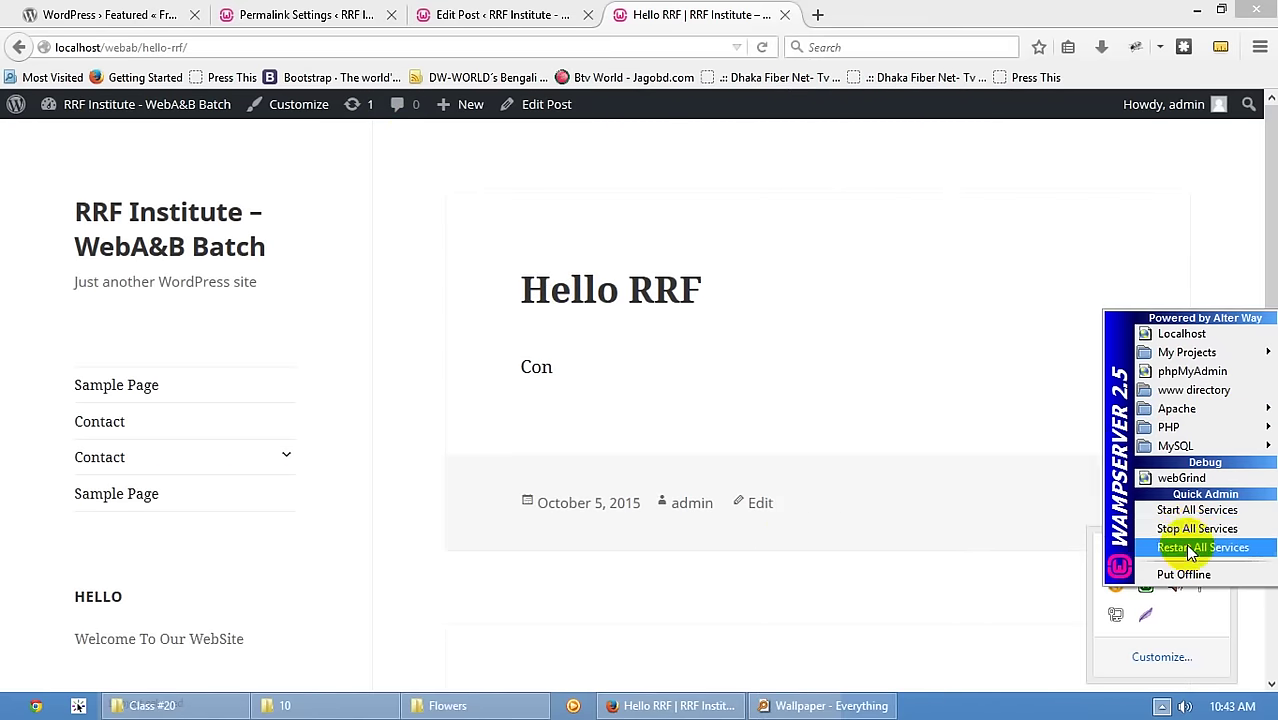
{"action": "left_click", "coordinate": [924, 332]}
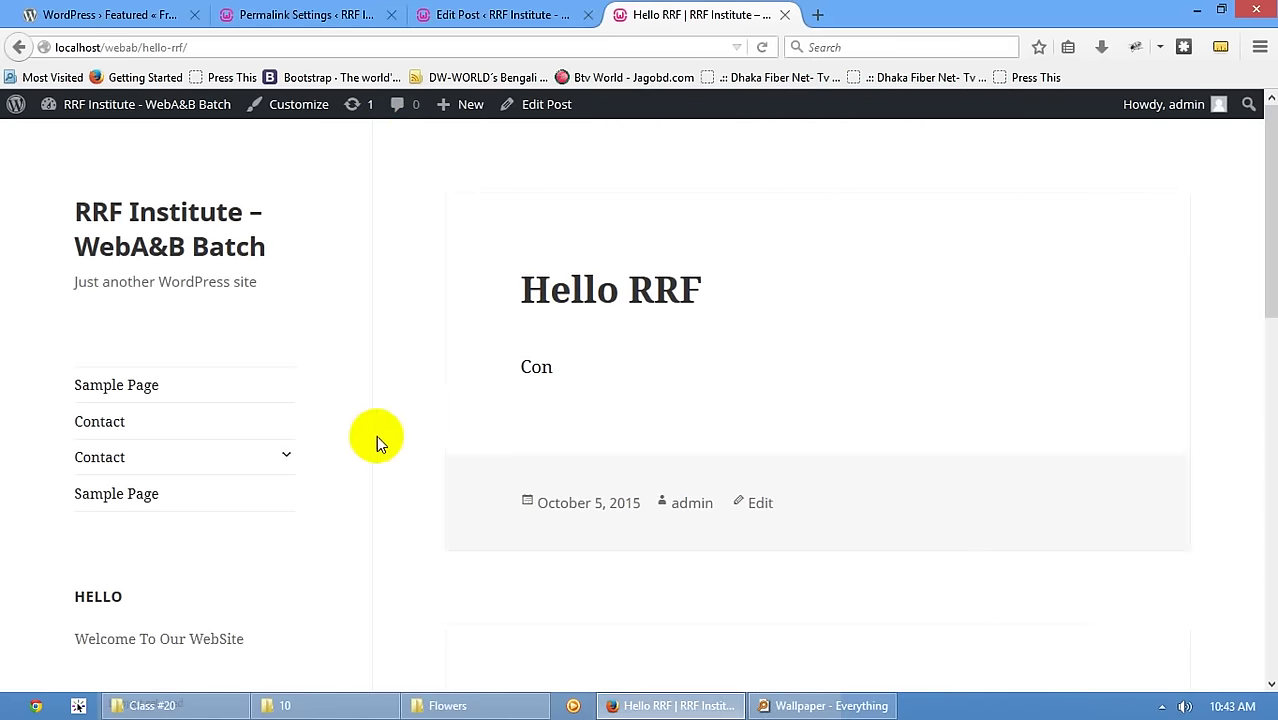
- Close the Hello RRF tab and bring back the 2015/10 uploads folder in File Explorer
{"action": "left_click", "coordinate": [458, 14]}
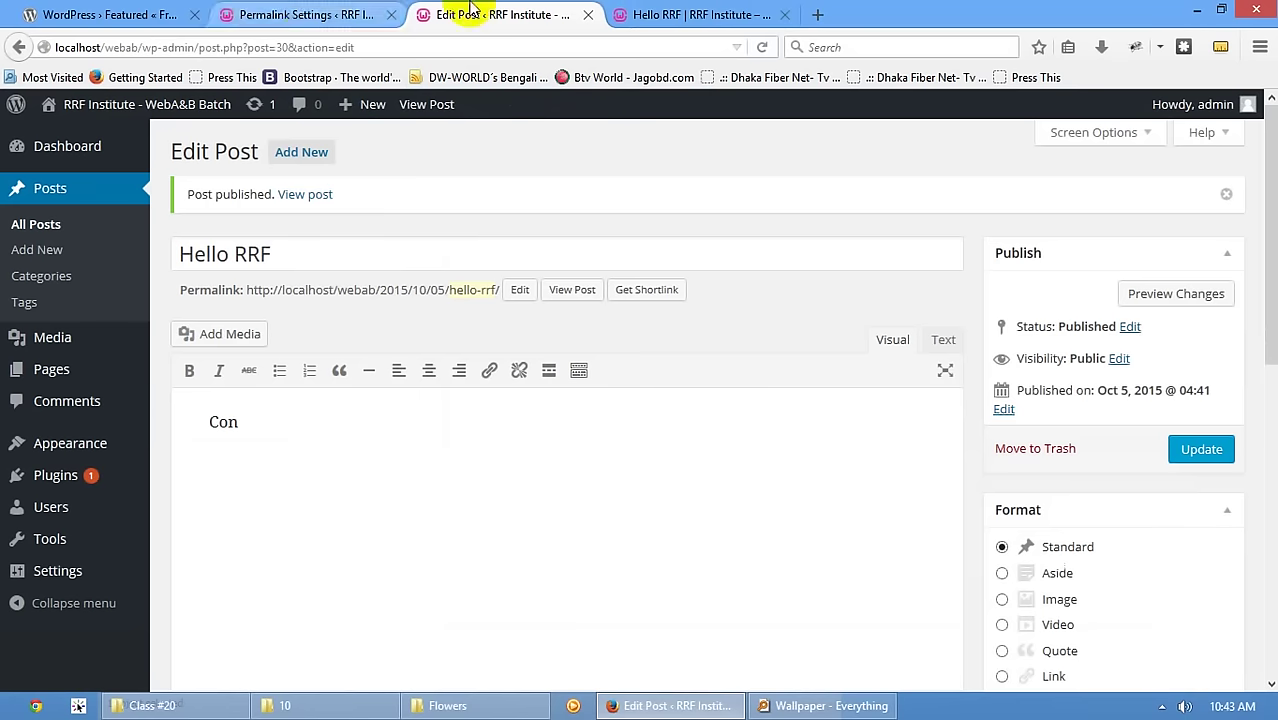
{"action": "middle_click", "coordinate": [687, 14]}
{"action": "left_click", "coordinate": [340, 14]}
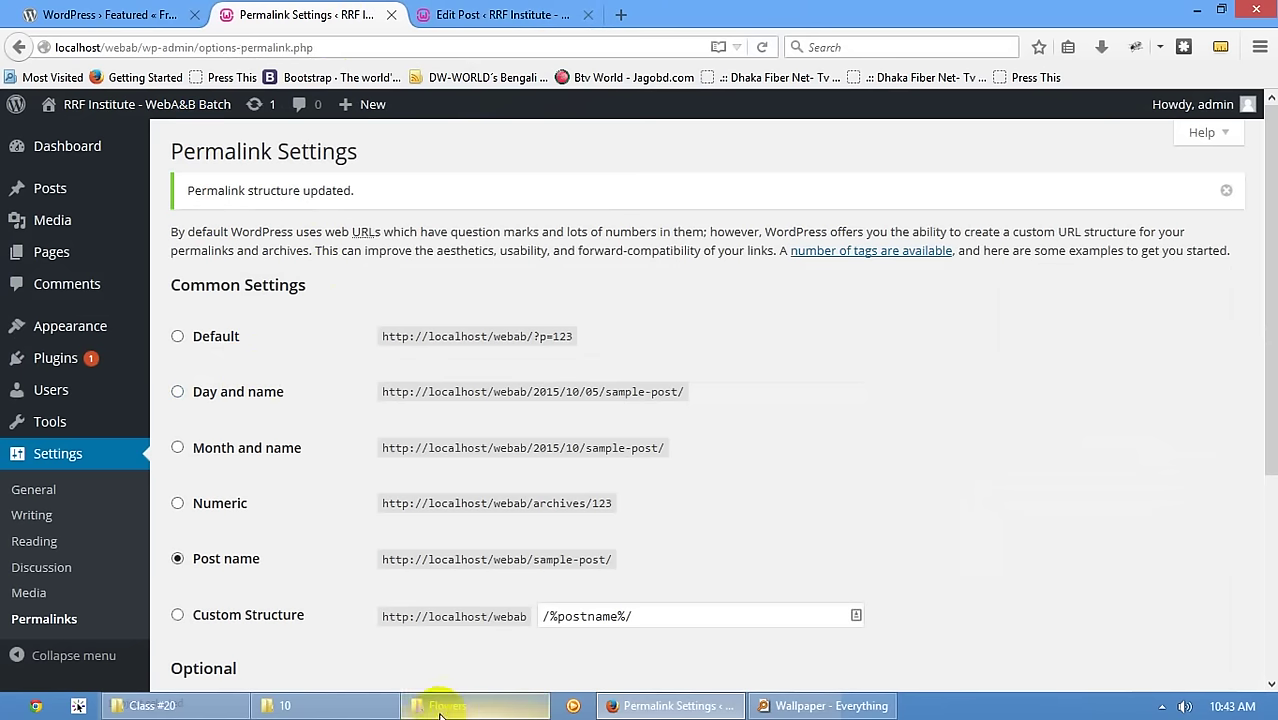
{"action": "mouse_move", "coordinate": [449, 700]}
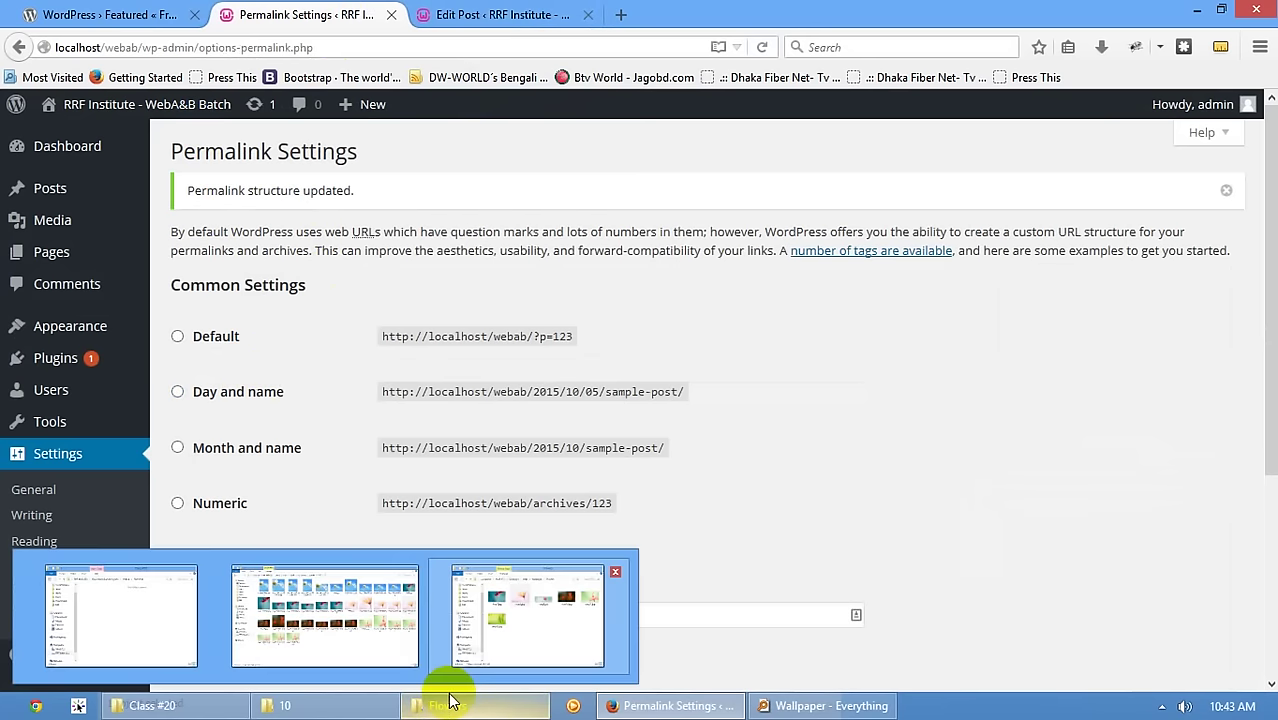
{"action": "left_click", "coordinate": [287, 706]}
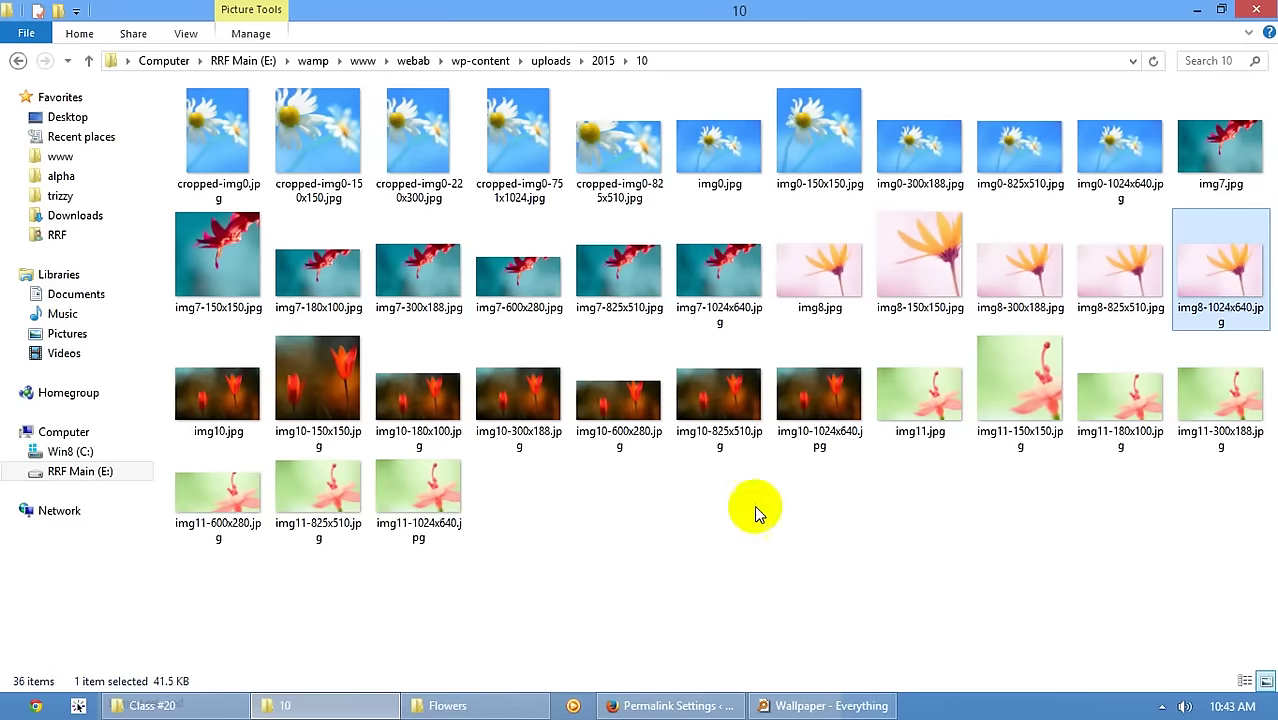
- Move from www into the webab site folder and pick out wp-config.php among its 19 items
{"action": "left_click", "coordinate": [363, 60]}
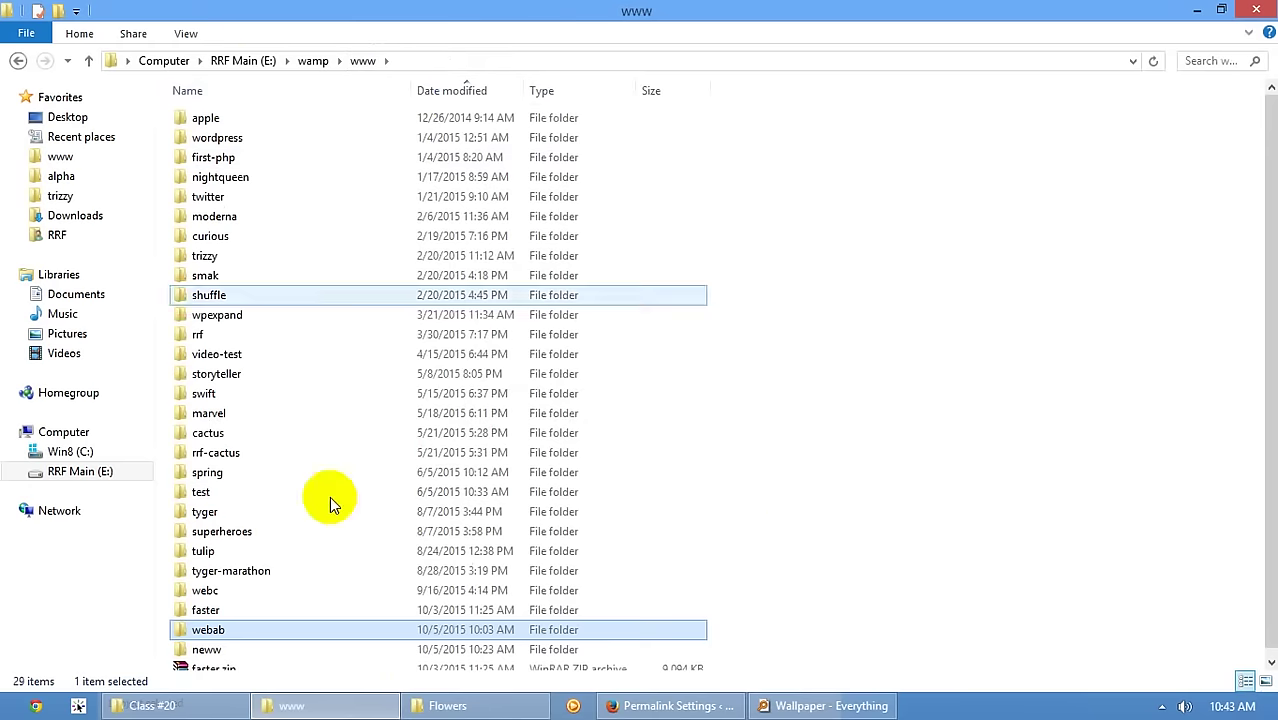
{"action": "double_click", "coordinate": [230, 630]}
{"action": "left_click_drag", "start_coordinate": [337, 566], "coordinate": [350, 458]}
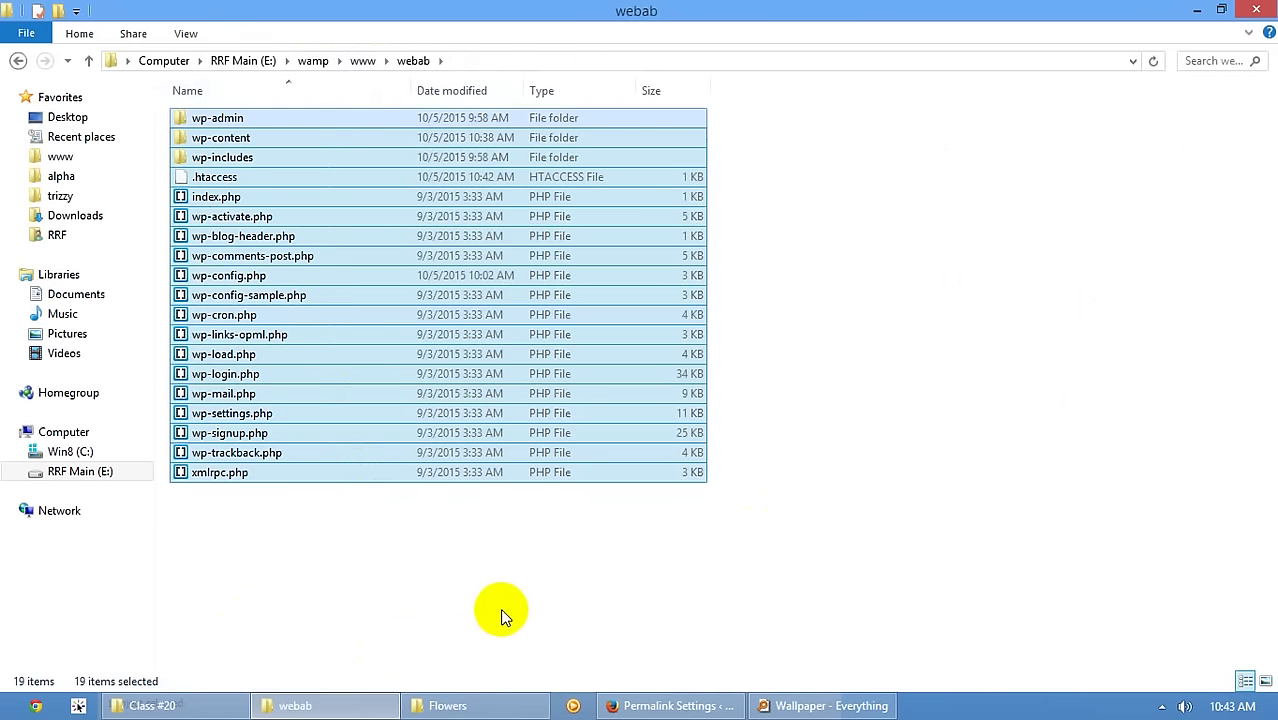
{"action": "left_click", "coordinate": [262, 275]}
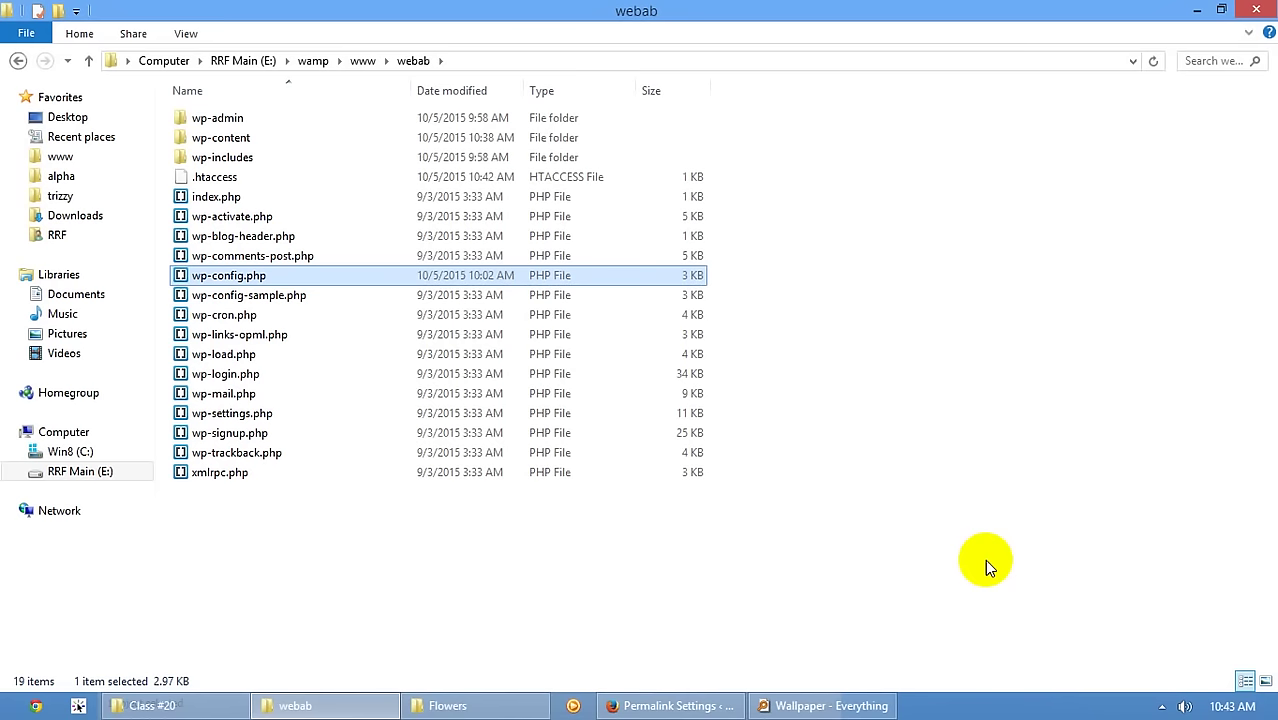
- Open wp-config.php in Brackets and point out DB_NAME webab, DB_HOST localhost and table prefix main_
{"action": "right_click", "coordinate": [238, 285]}
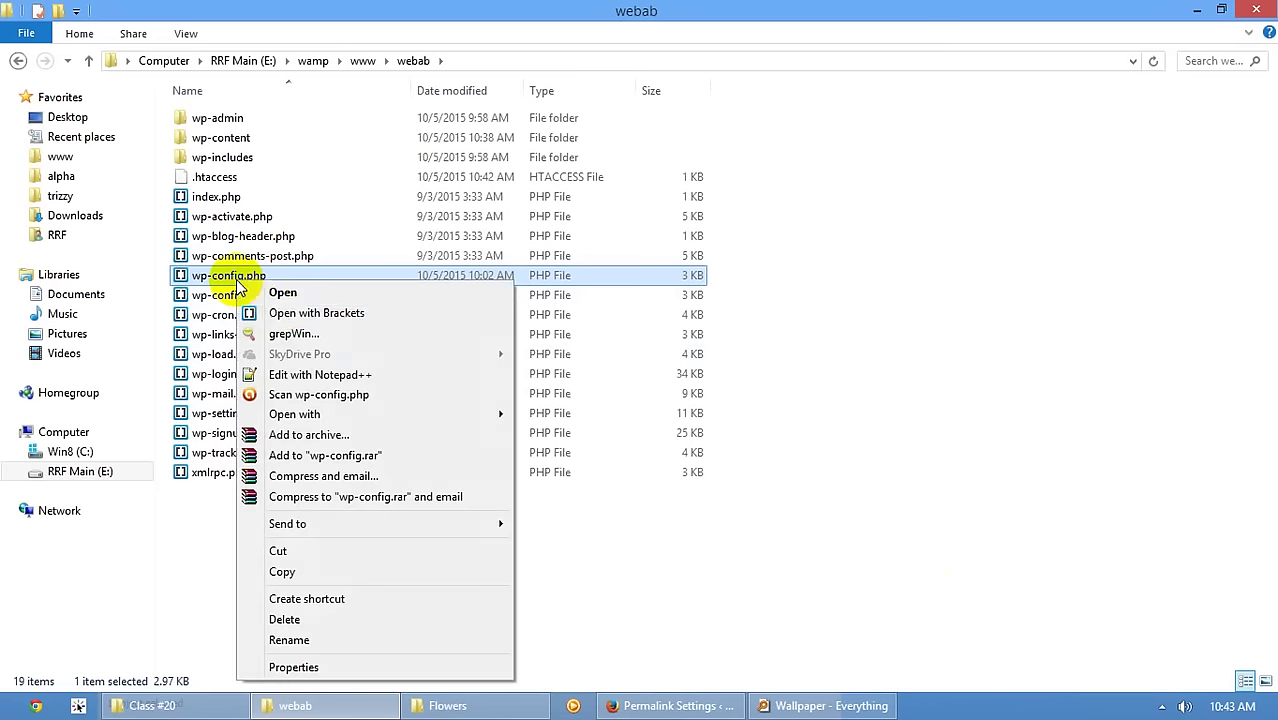
{"action": "left_click", "coordinate": [310, 314]}
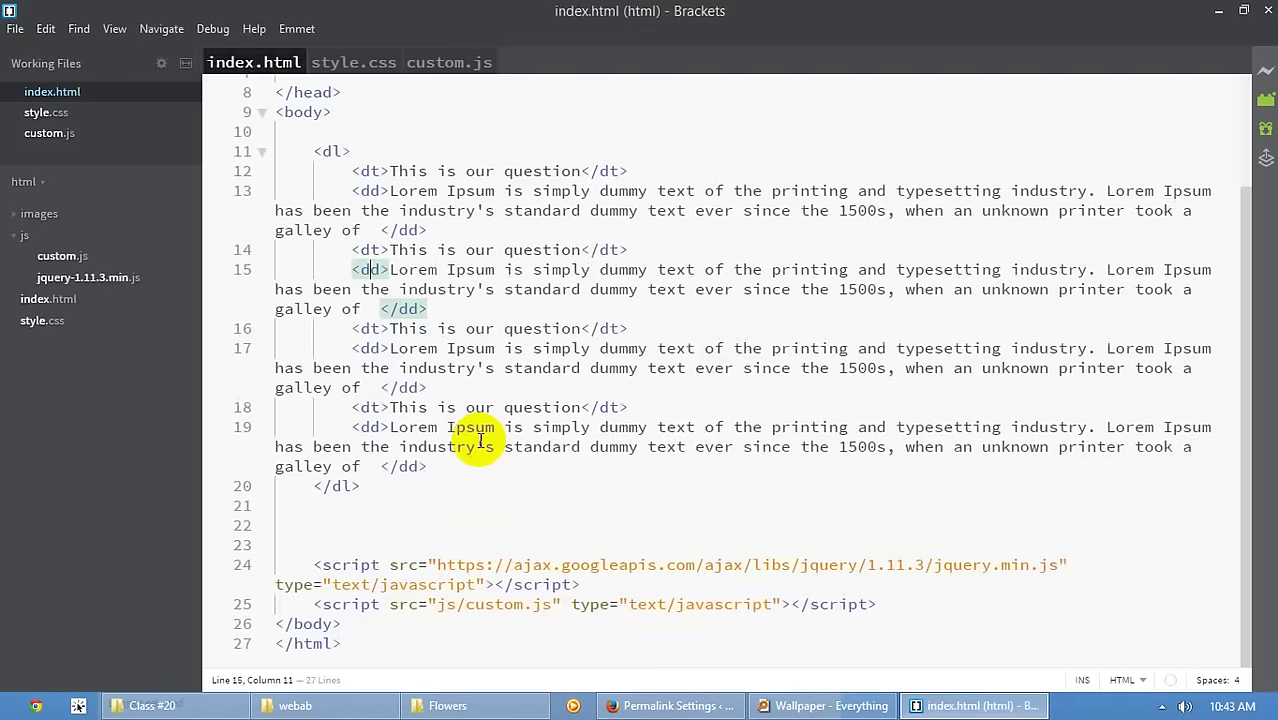
{"action": "scroll", "coordinate": [485, 437], "scroll_direction": "down", "scroll_amount": 6}
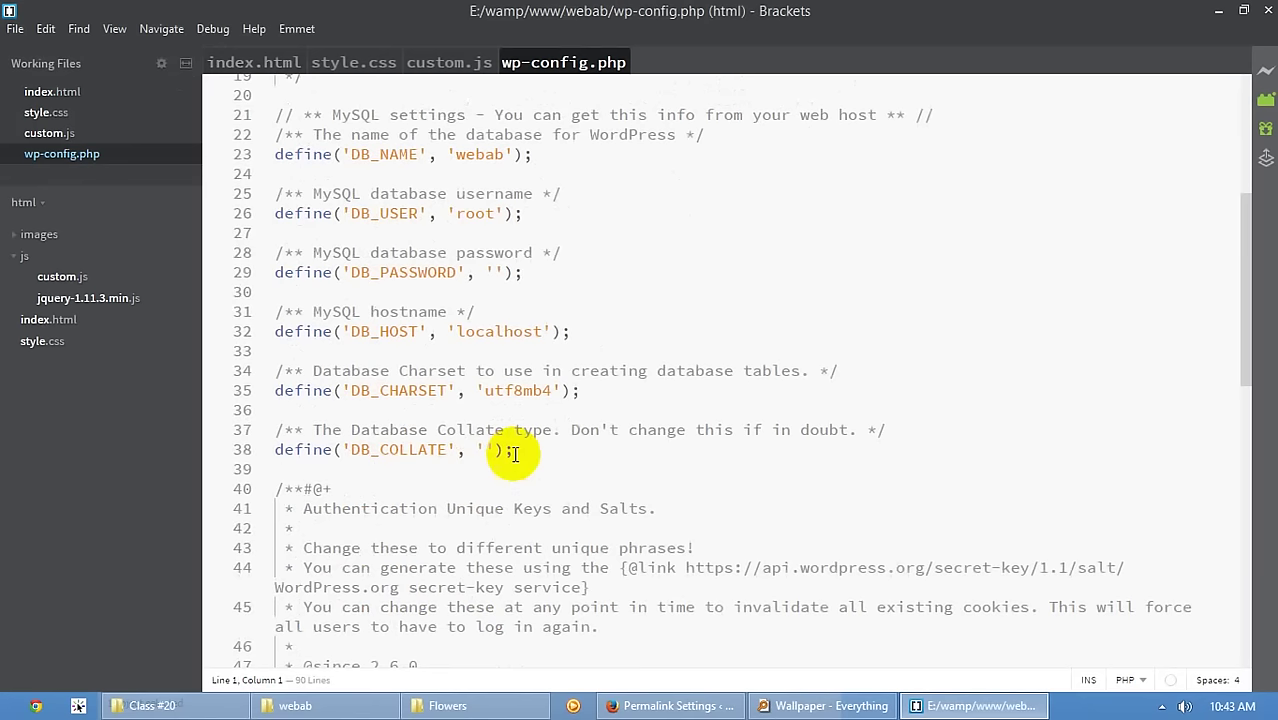
{"action": "double_click", "coordinate": [483, 156]}
{"action": "left_click", "coordinate": [497, 272]}
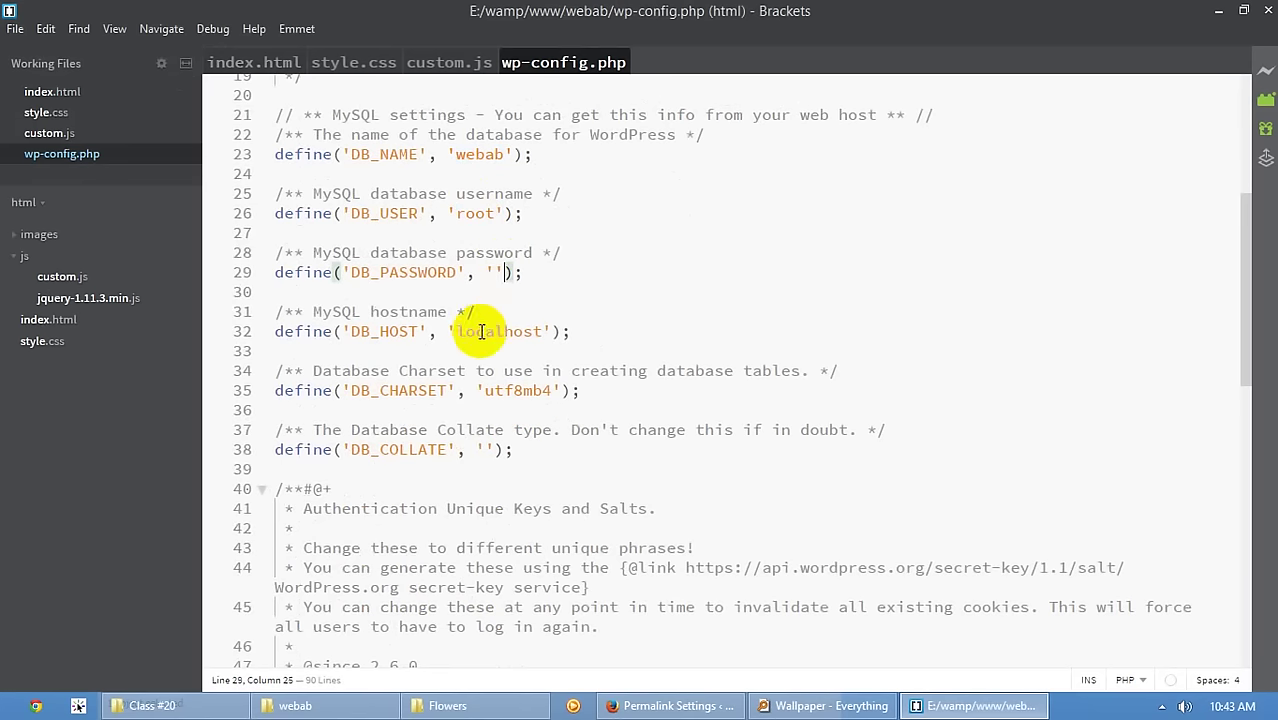
{"action": "double_click", "coordinate": [485, 331]}
{"action": "scroll", "coordinate": [494, 390], "scroll_direction": "down", "scroll_amount": 8}
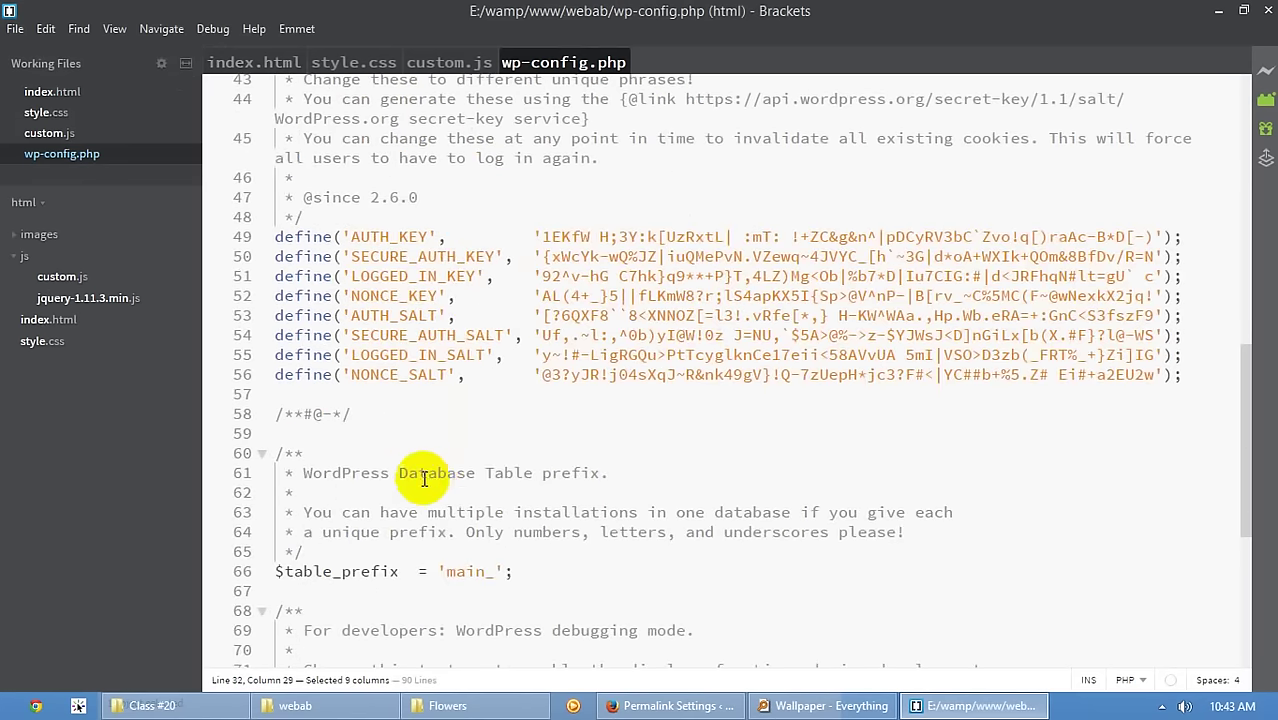
{"action": "left_click", "coordinate": [295, 705]}
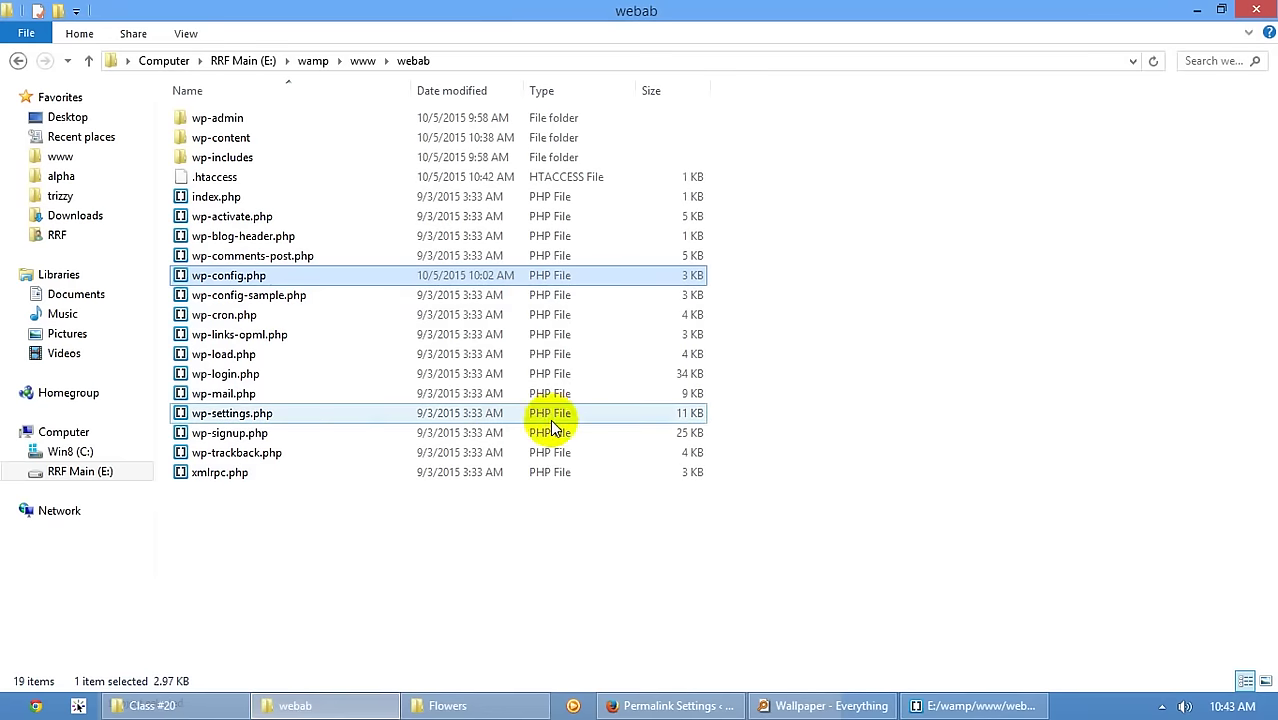
- Glance at the browser tabs, then permanently delete wp-config-sample.php from webab
{"action": "left_click", "coordinate": [668, 705]}
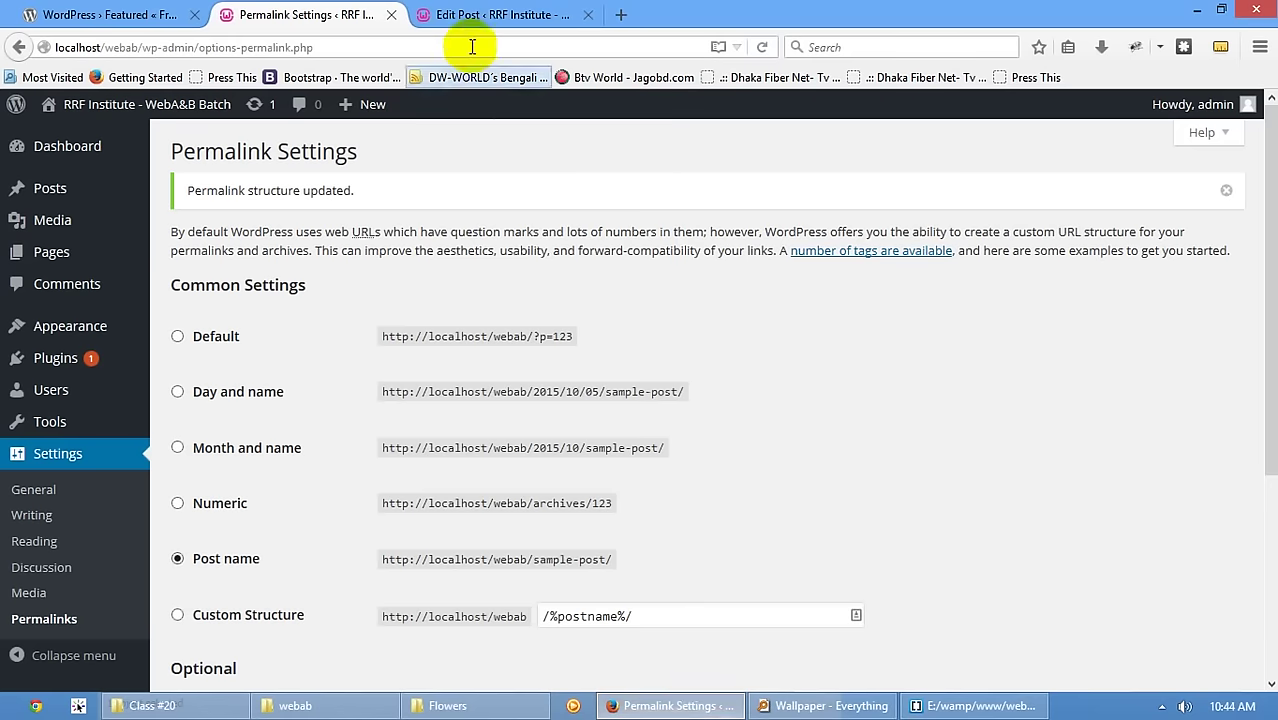
{"action": "left_click", "coordinate": [490, 14]}
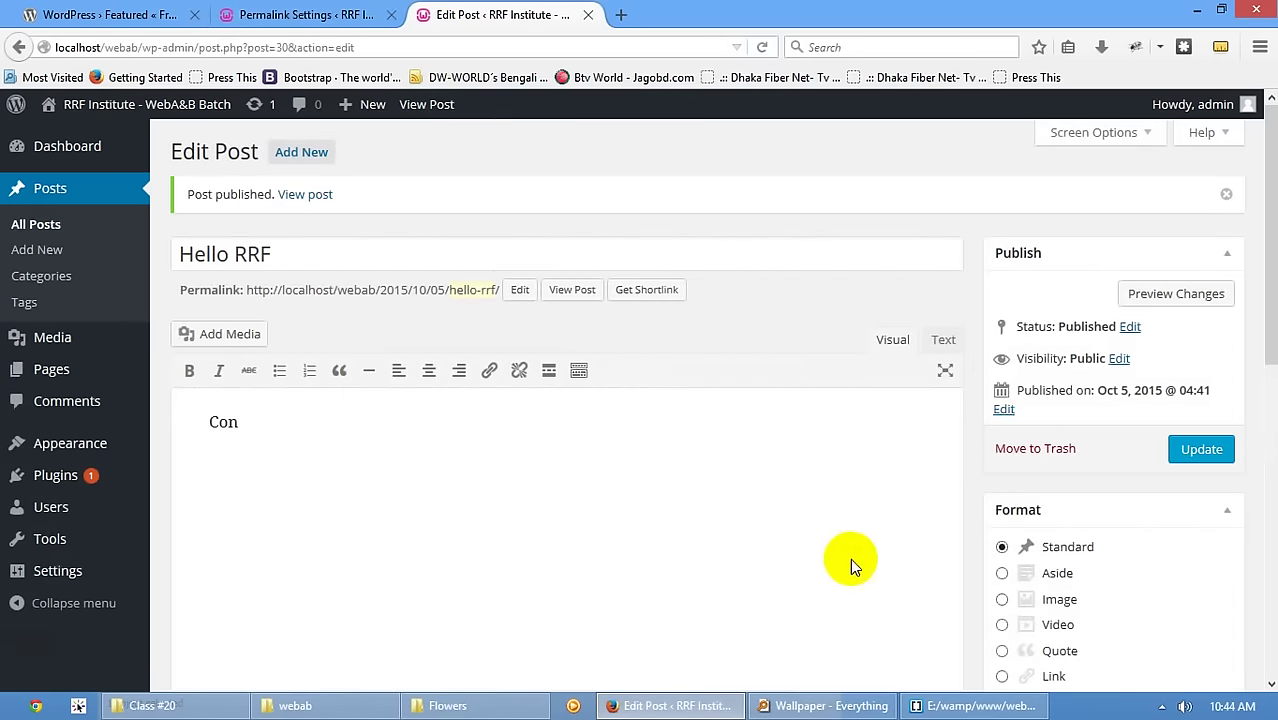
{"action": "left_click", "coordinate": [340, 704]}
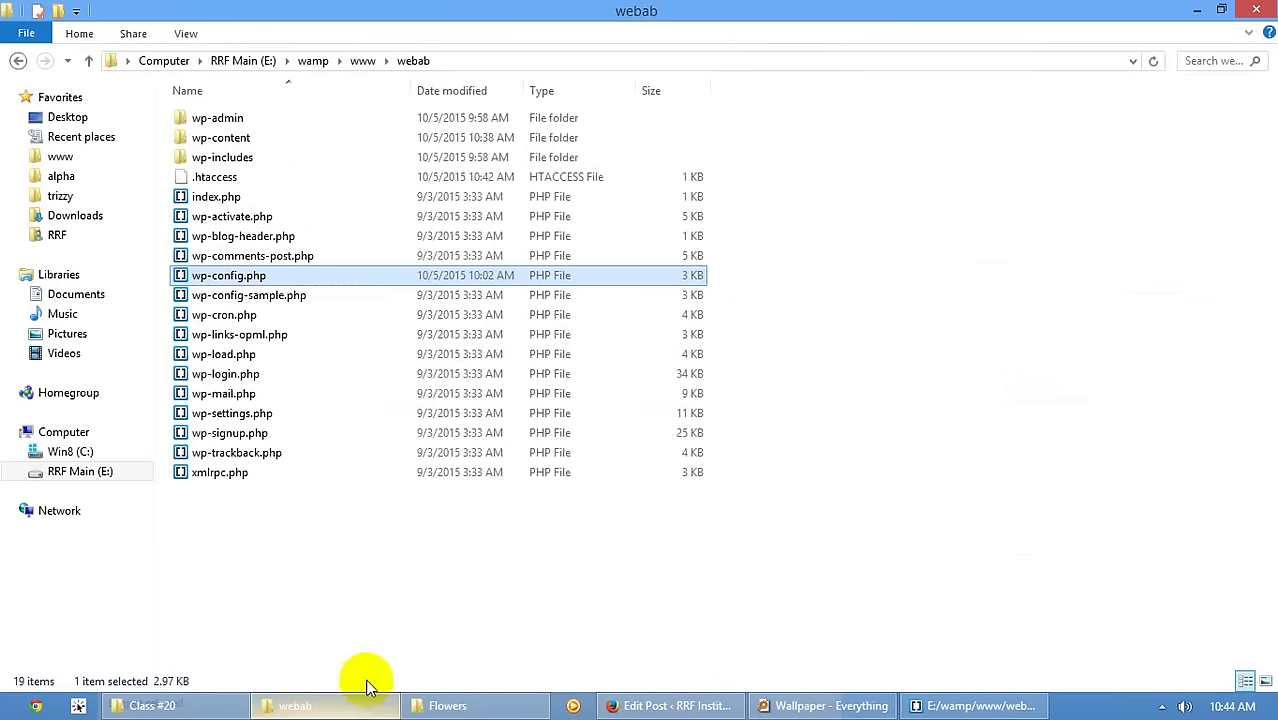
{"action": "left_click", "coordinate": [232, 296]}
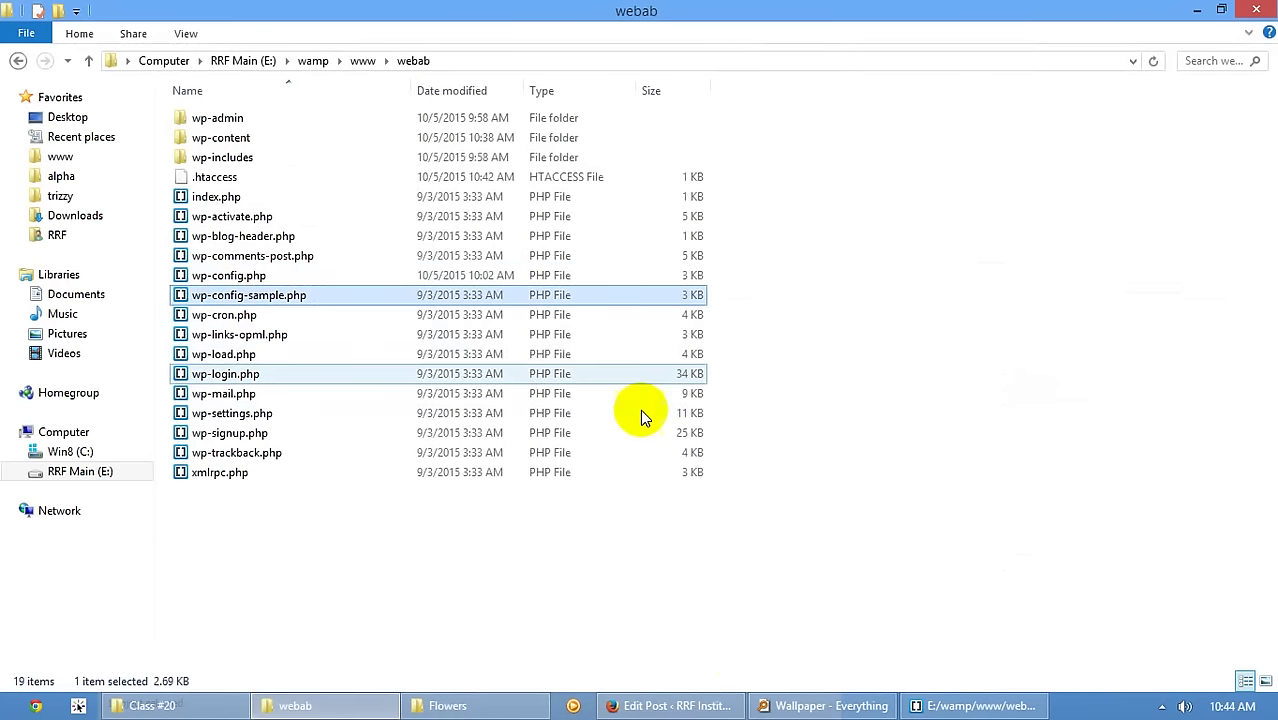
{"action": "key", "text": "Delete"}
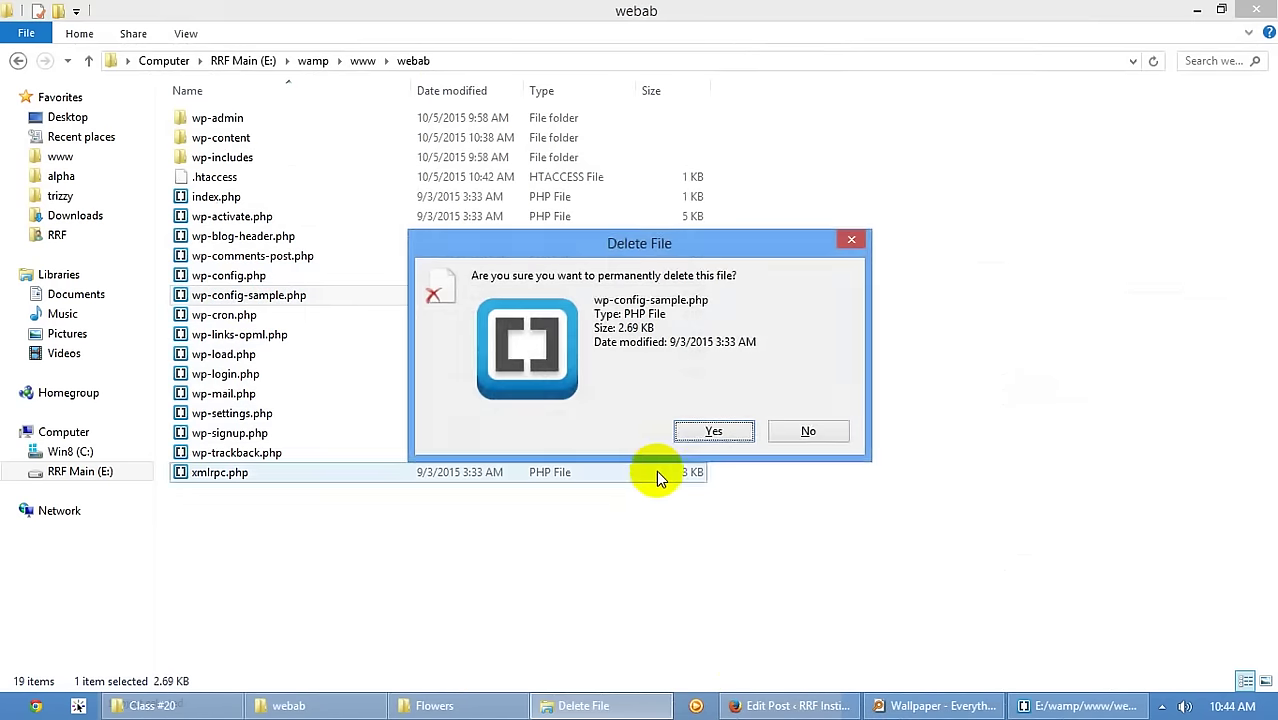
{"action": "key", "text": "Return"}
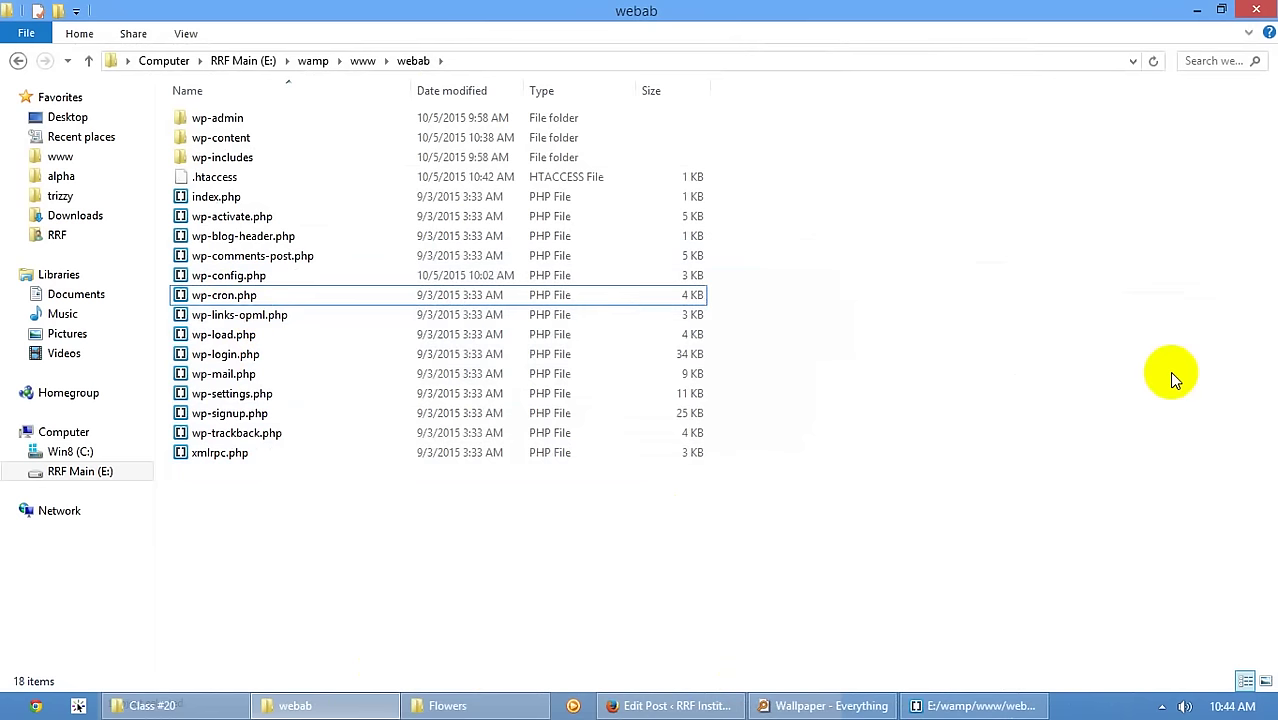
- Select the wp-admin folder and open the WordPress Dashboard in Firefox
{"action": "mouse_move", "coordinate": [996, 716]}
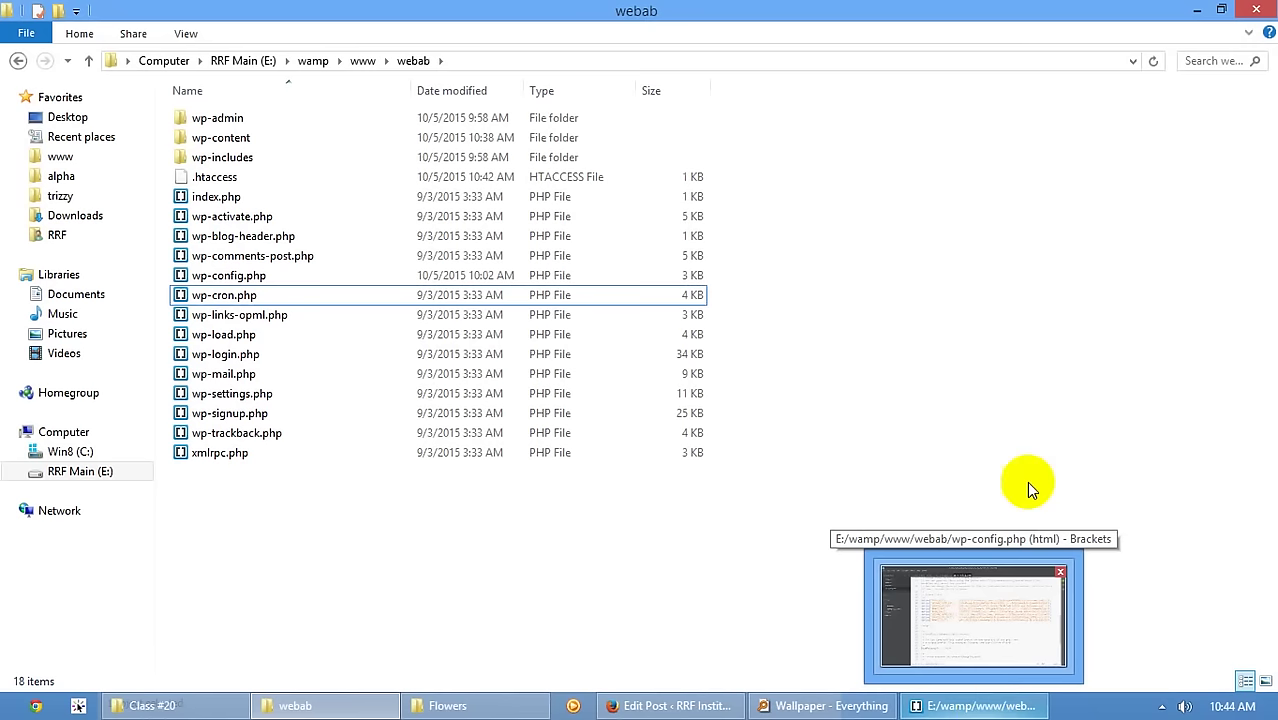
{"action": "left_click", "coordinate": [220, 118]}
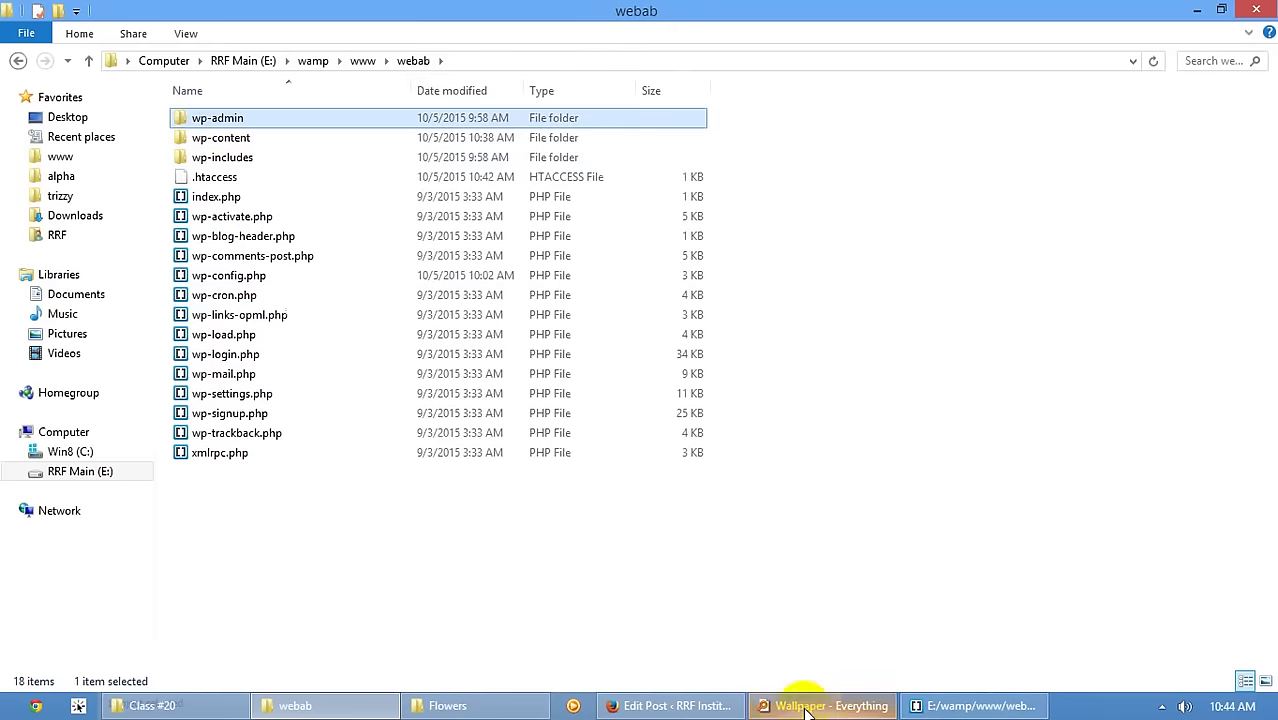
{"action": "left_click", "coordinate": [710, 705]}
{"action": "left_click", "coordinate": [55, 146]}
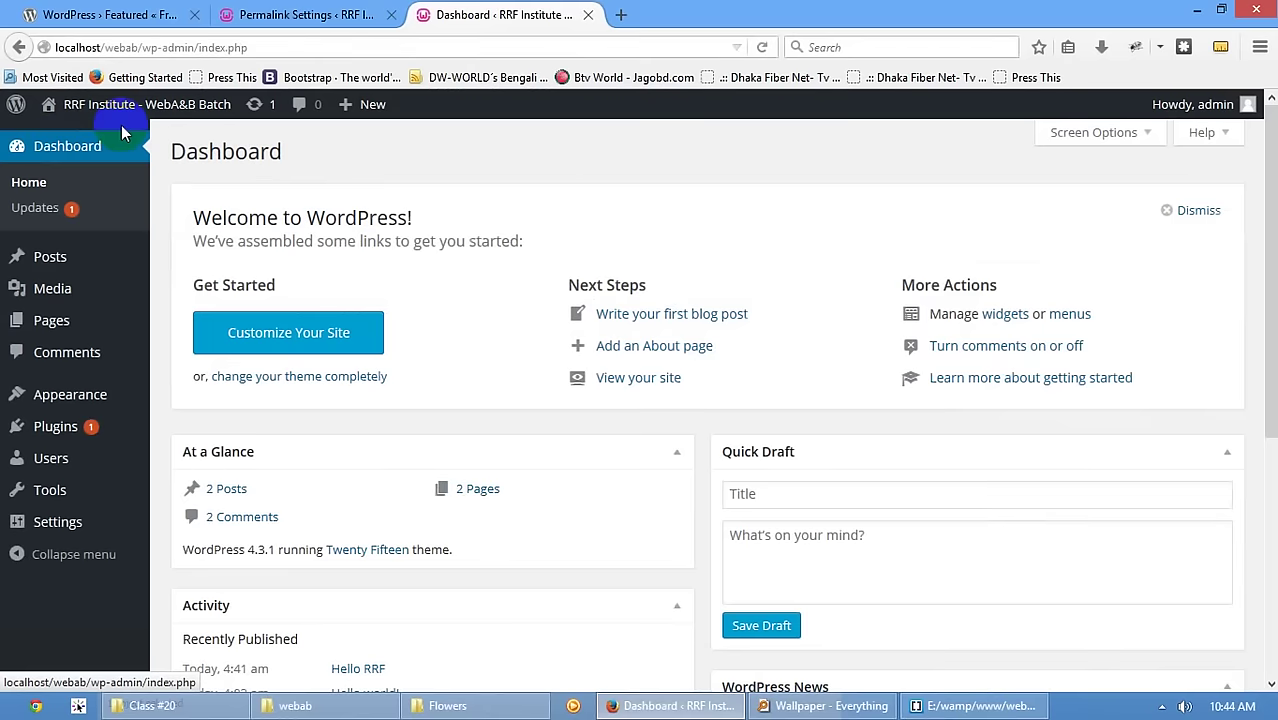
{"action": "left_click", "coordinate": [450, 708]}
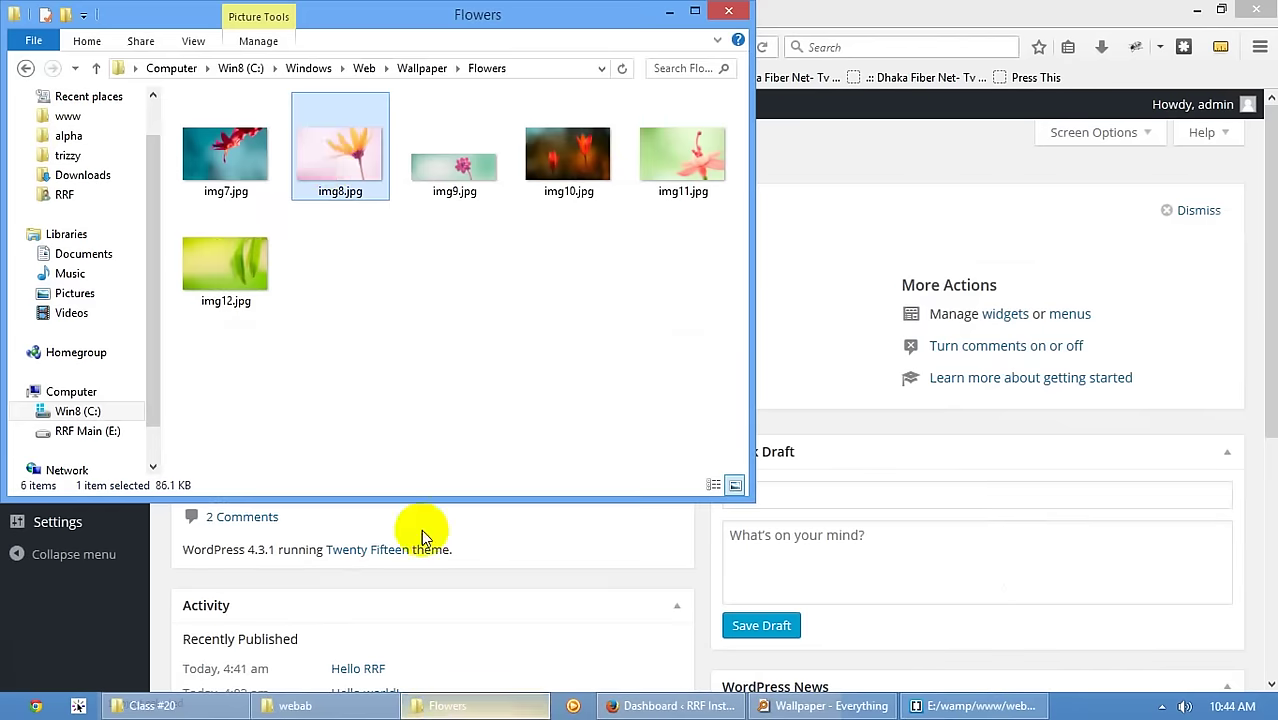
{"action": "left_click", "coordinate": [295, 705]}
- Inside wp-admin, rename the css folder to 's' to break the admin styling
{"action": "double_click", "coordinate": [280, 119]}
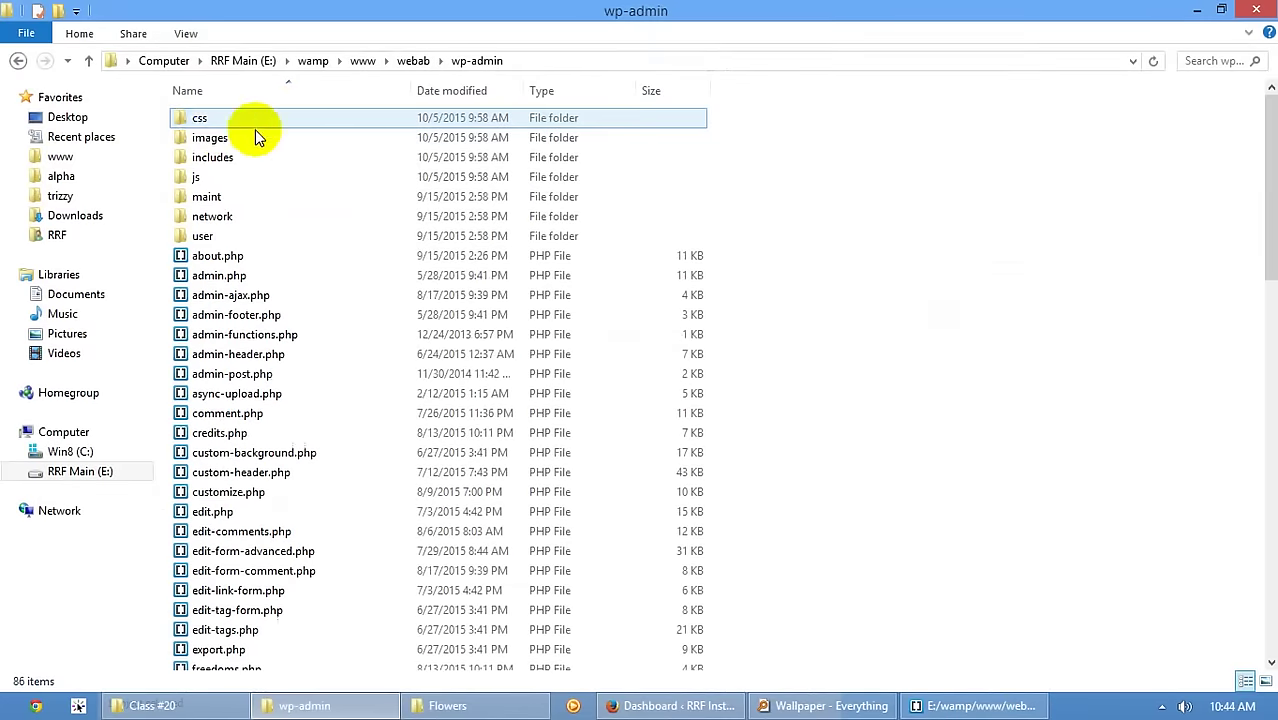
{"action": "left_click", "coordinate": [209, 121]}
{"action": "right_click", "coordinate": [209, 121]}
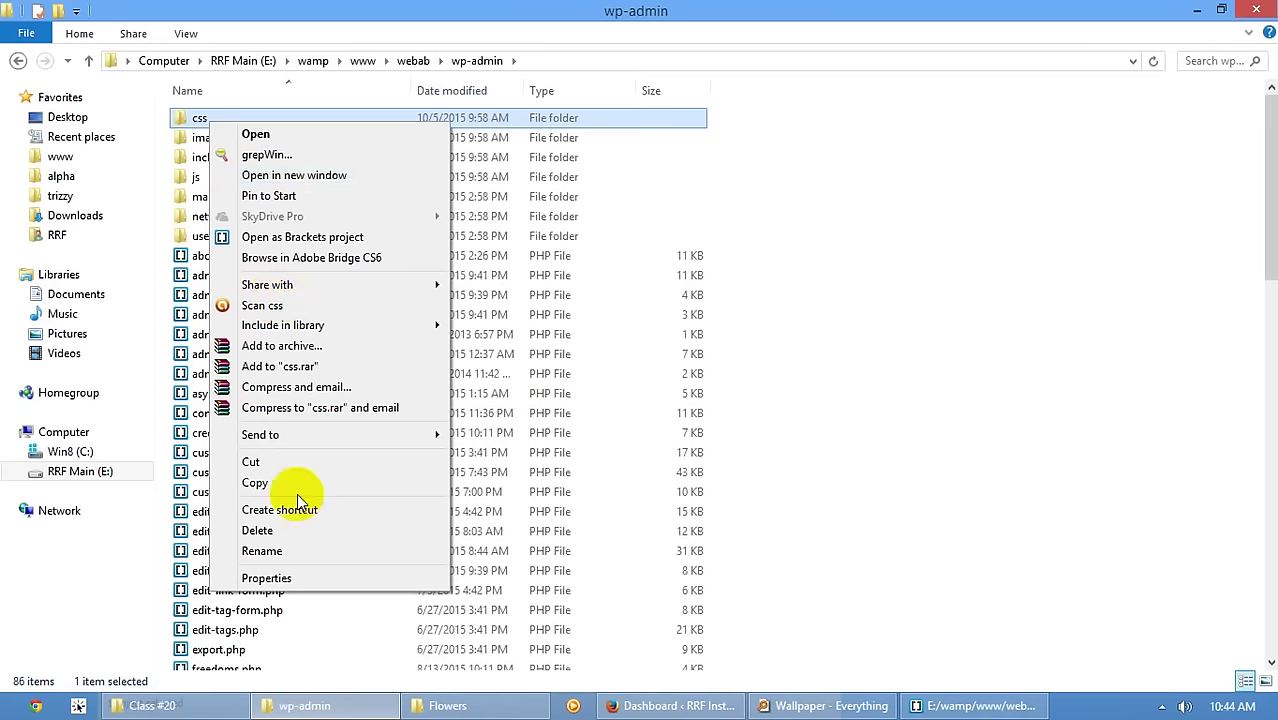
{"action": "left_click", "coordinate": [262, 551]}
{"action": "type", "text": "s"}
{"action": "key", "text": "Return"}
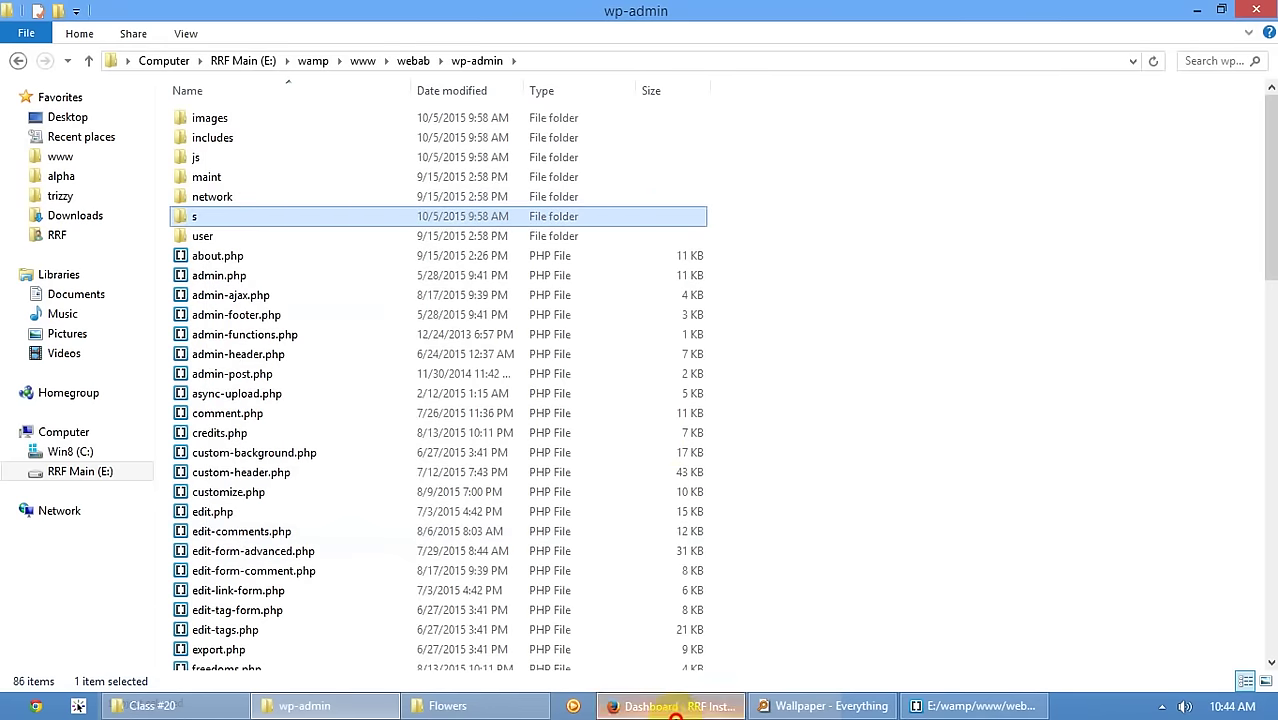
- Reload the Dashboard to show it unstyled and check the RRF Institute front page
{"action": "left_click", "coordinate": [672, 706]}
{"action": "key", "text": "F5"}
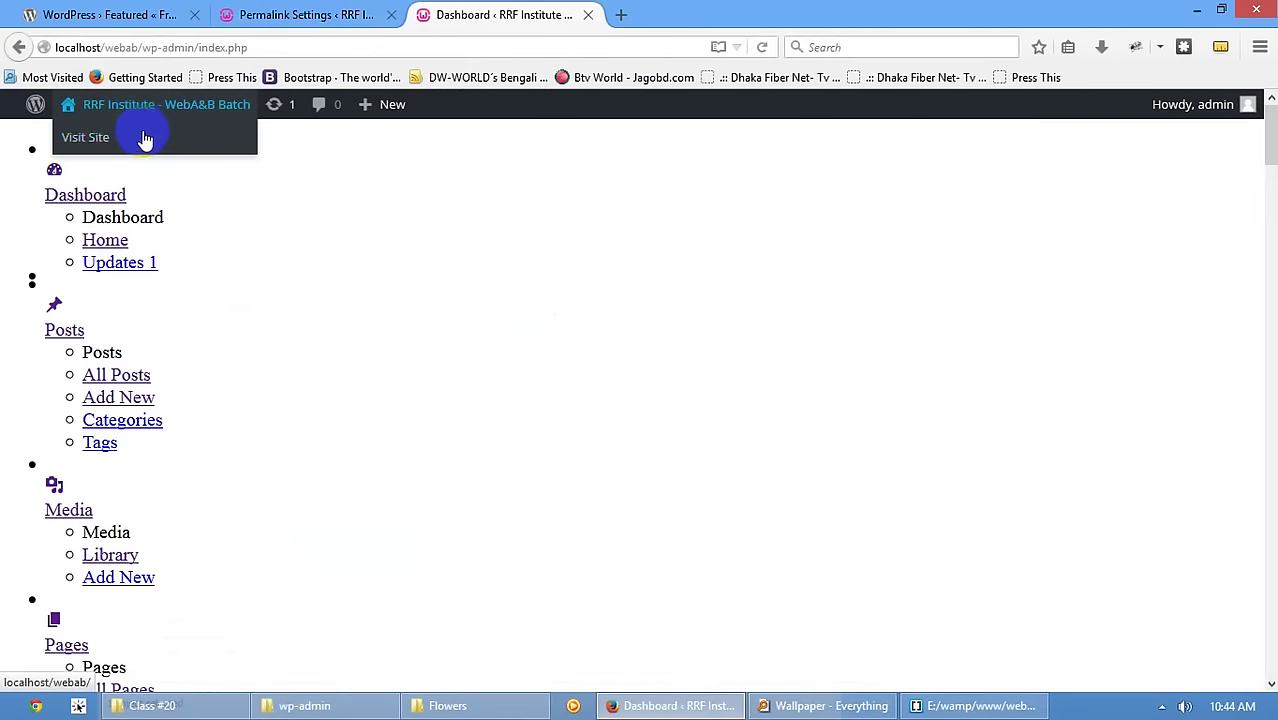
{"action": "middle_click", "coordinate": [145, 141]}
{"action": "left_click", "coordinate": [685, 15]}
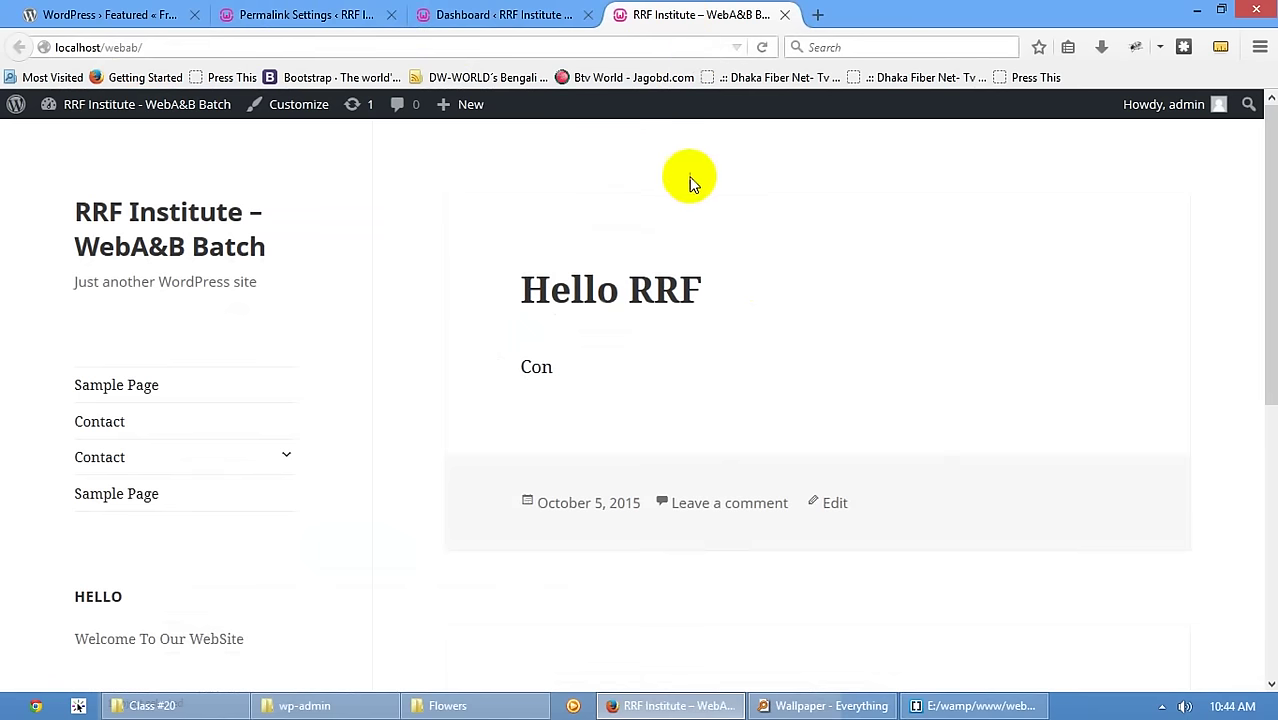
{"action": "left_click", "coordinate": [508, 13]}
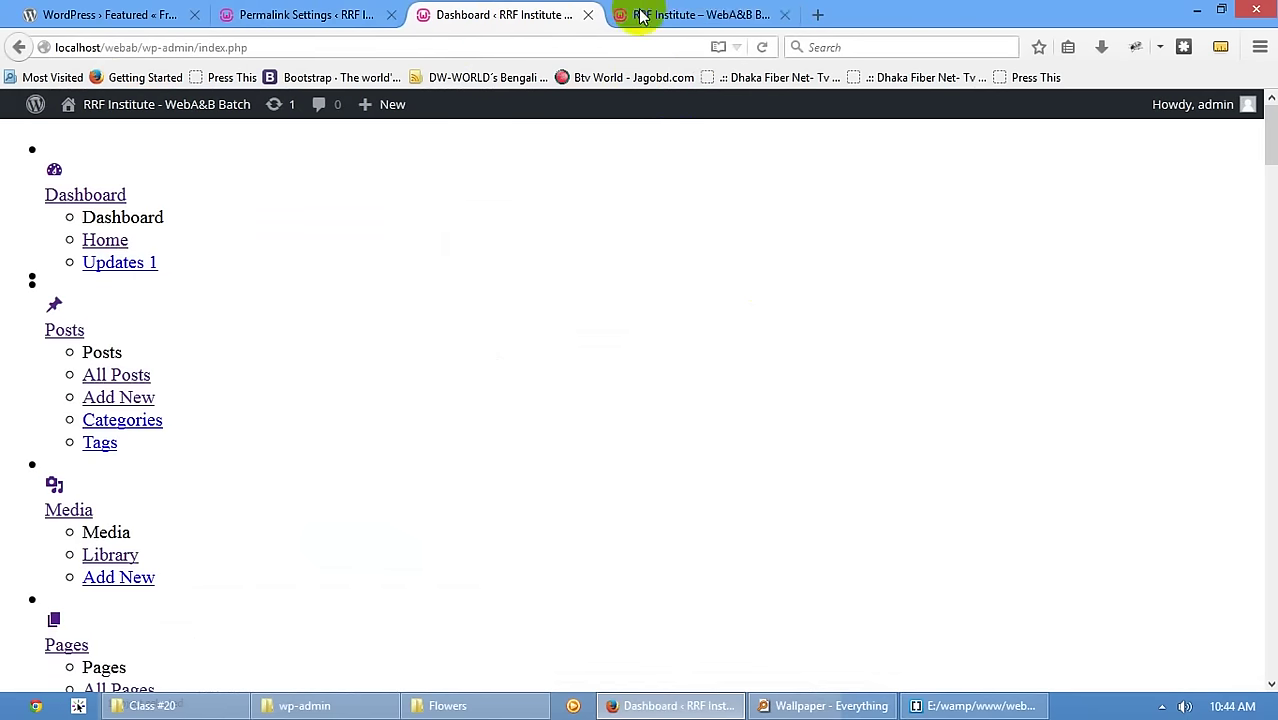
{"action": "middle_click", "coordinate": [662, 14]}
{"action": "left_click", "coordinate": [920, 705]}
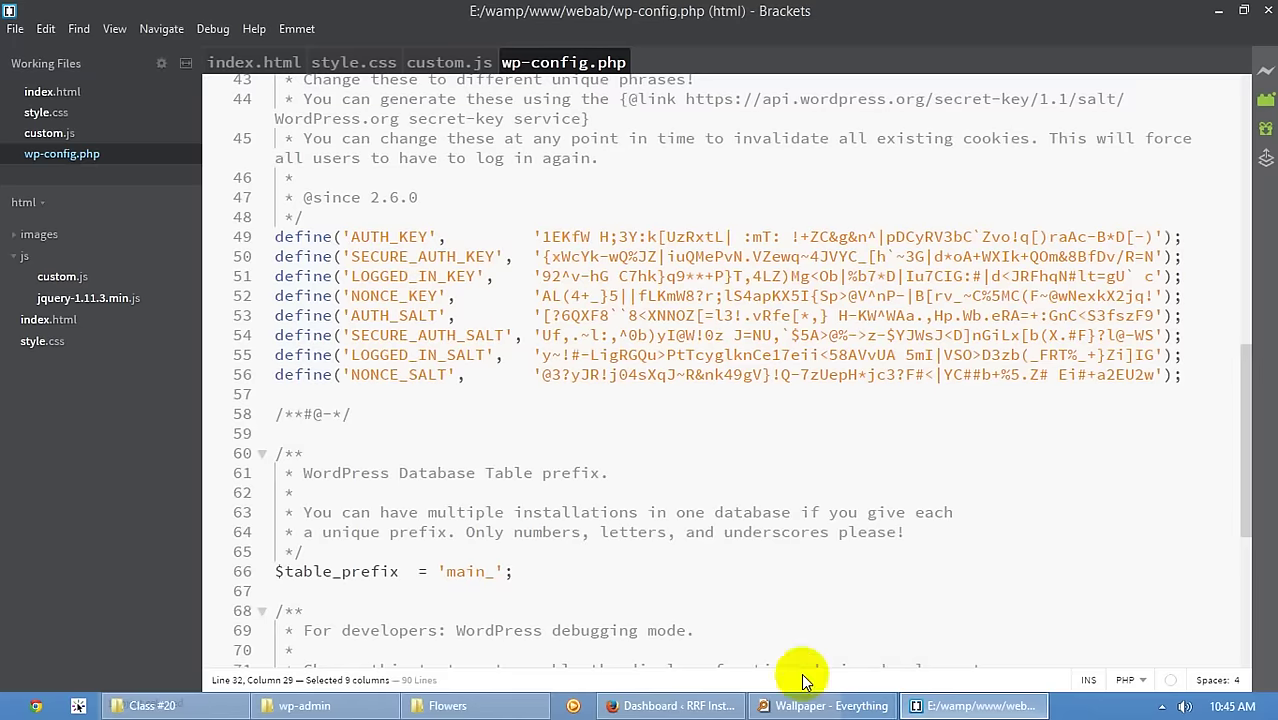
{"action": "left_click", "coordinate": [316, 710]}
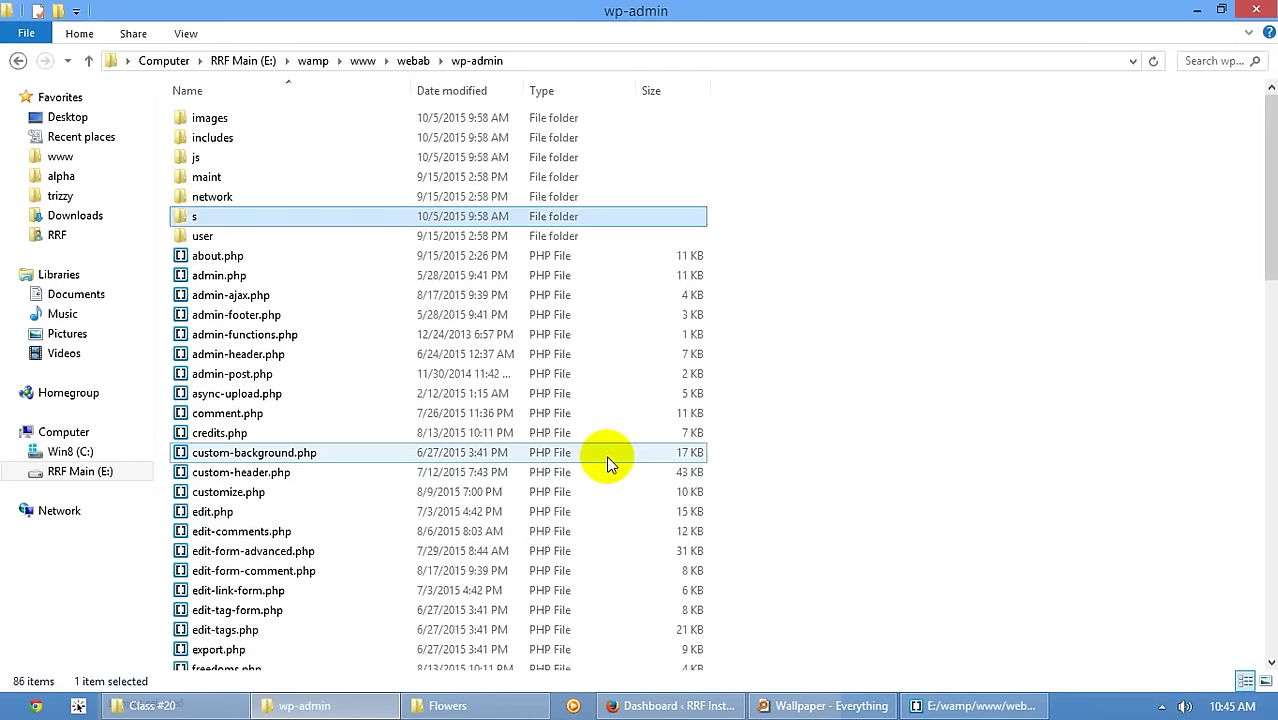
- Rename the 's' folder back to css, recheck the Dashboard, and return to webab
{"action": "key", "text": "F2"}
{"action": "type", "text": "css"}
{"action": "key", "text": "Return"}
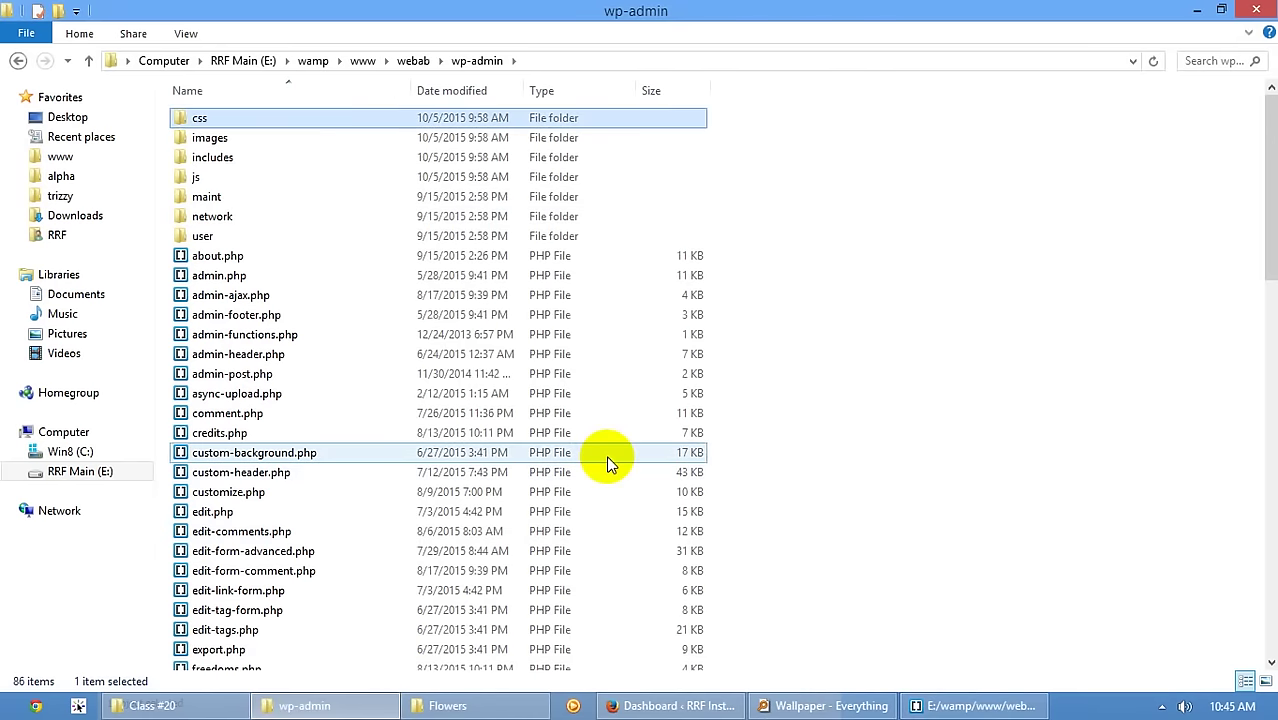
{"action": "left_click", "coordinate": [693, 702]}
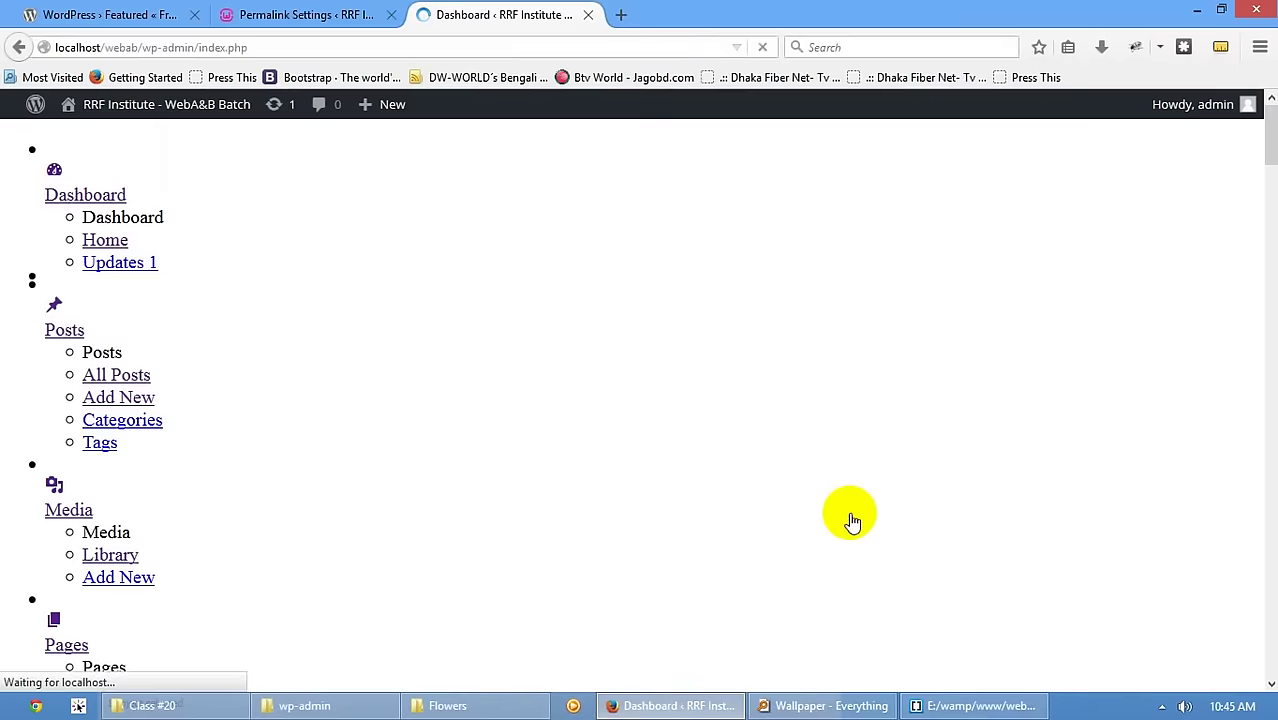
{"action": "left_click", "coordinate": [290, 705]}
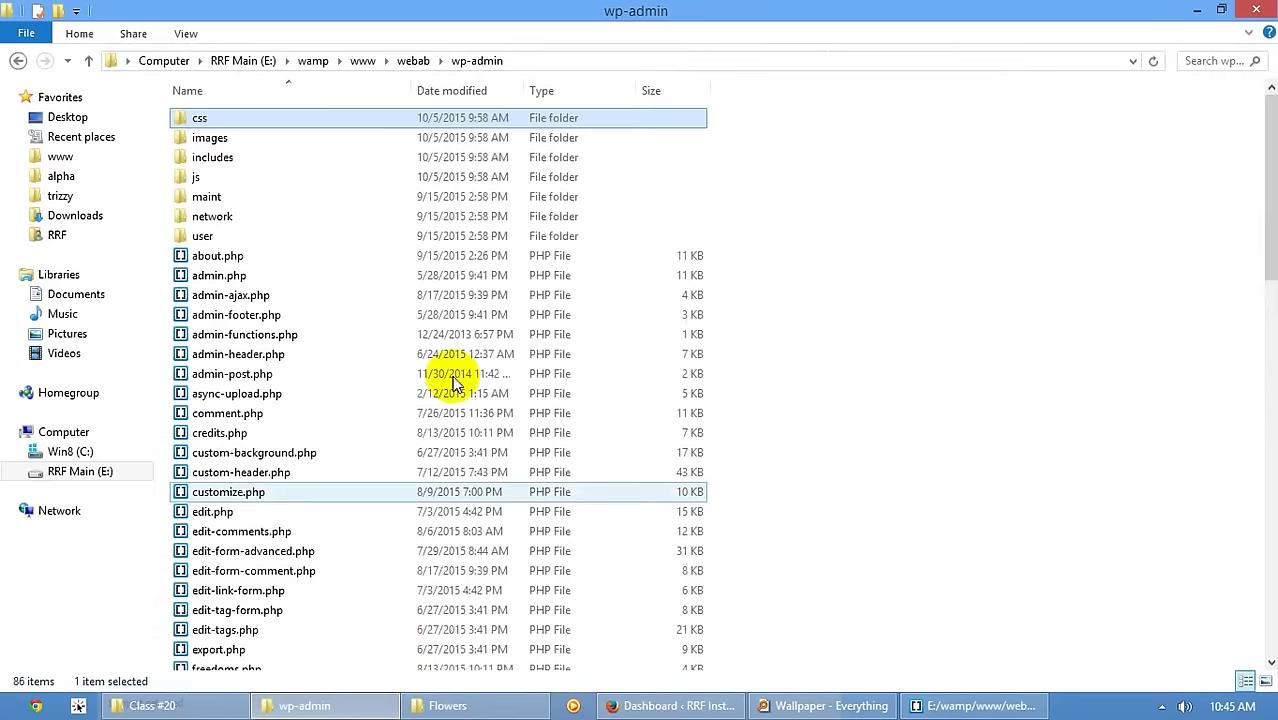
{"action": "scroll", "coordinate": [455, 383], "scroll_direction": "down", "scroll_amount": 5}
{"action": "left_click", "coordinate": [406, 60]}
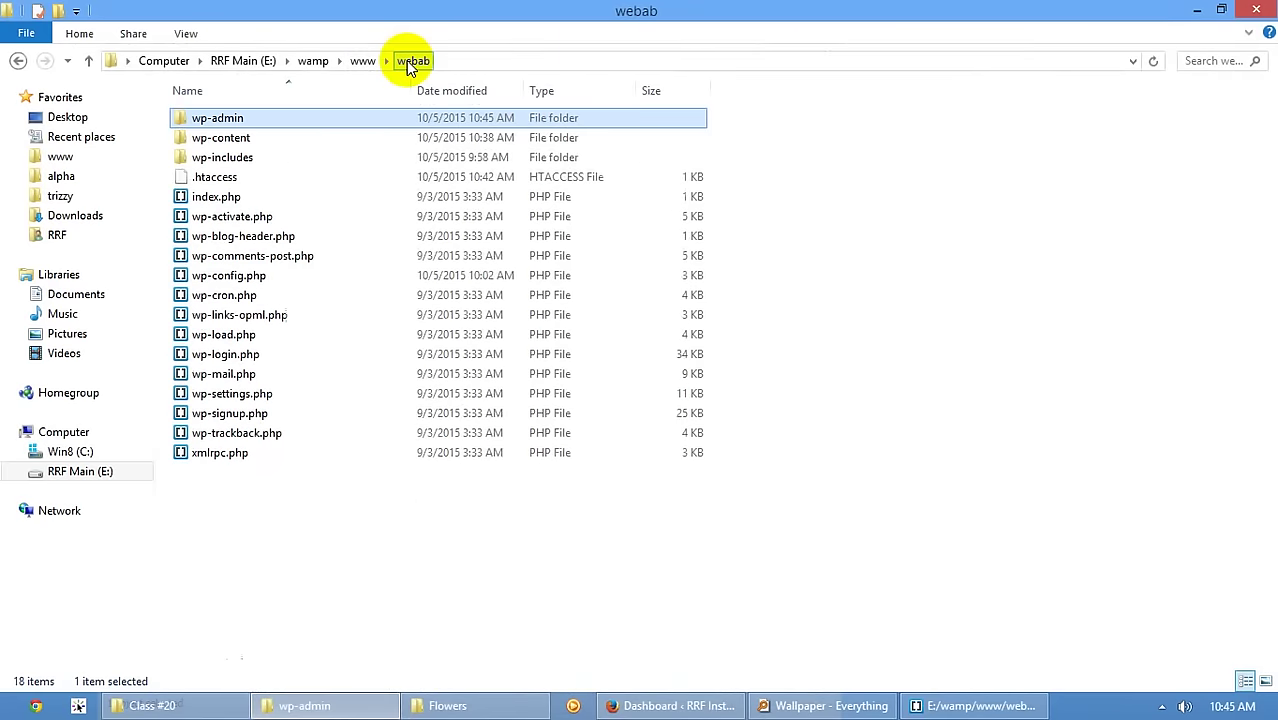
- Open wp-content and look inside its plugins and themes folders
{"action": "double_click", "coordinate": [310, 138]}
{"action": "double_click", "coordinate": [281, 117]}
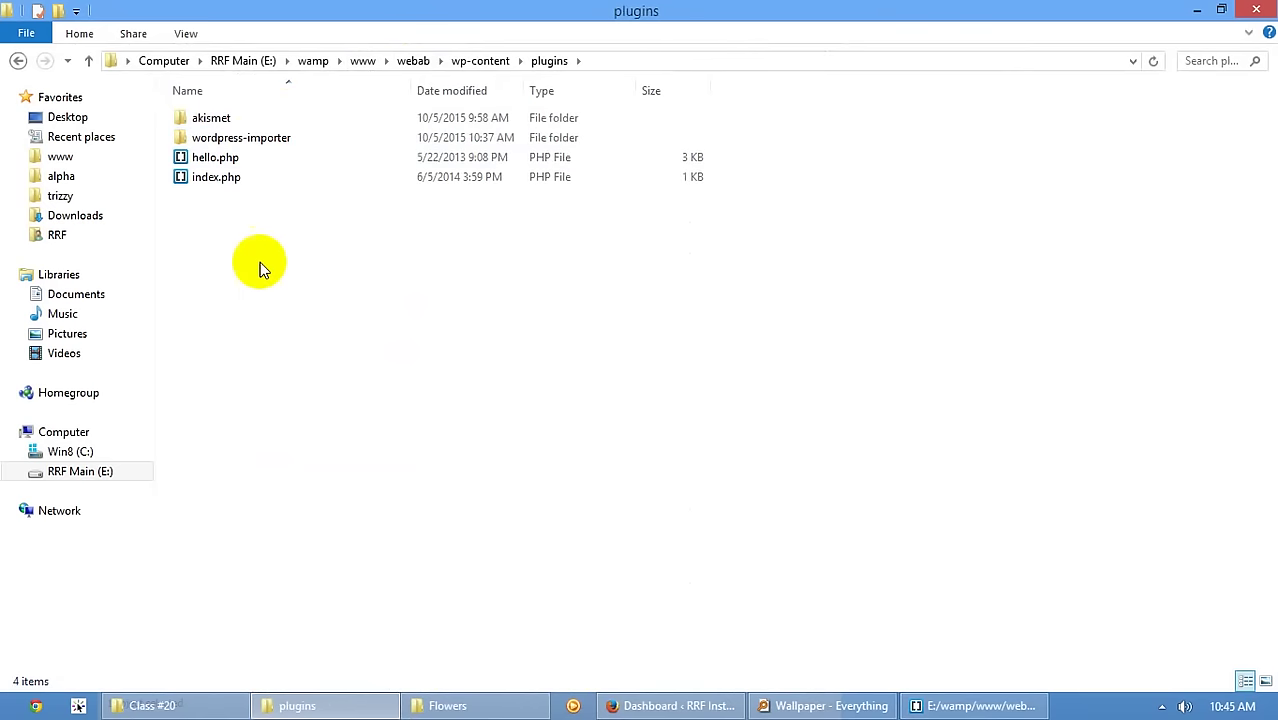
{"action": "left_click", "coordinate": [482, 61]}
{"action": "double_click", "coordinate": [228, 137]}
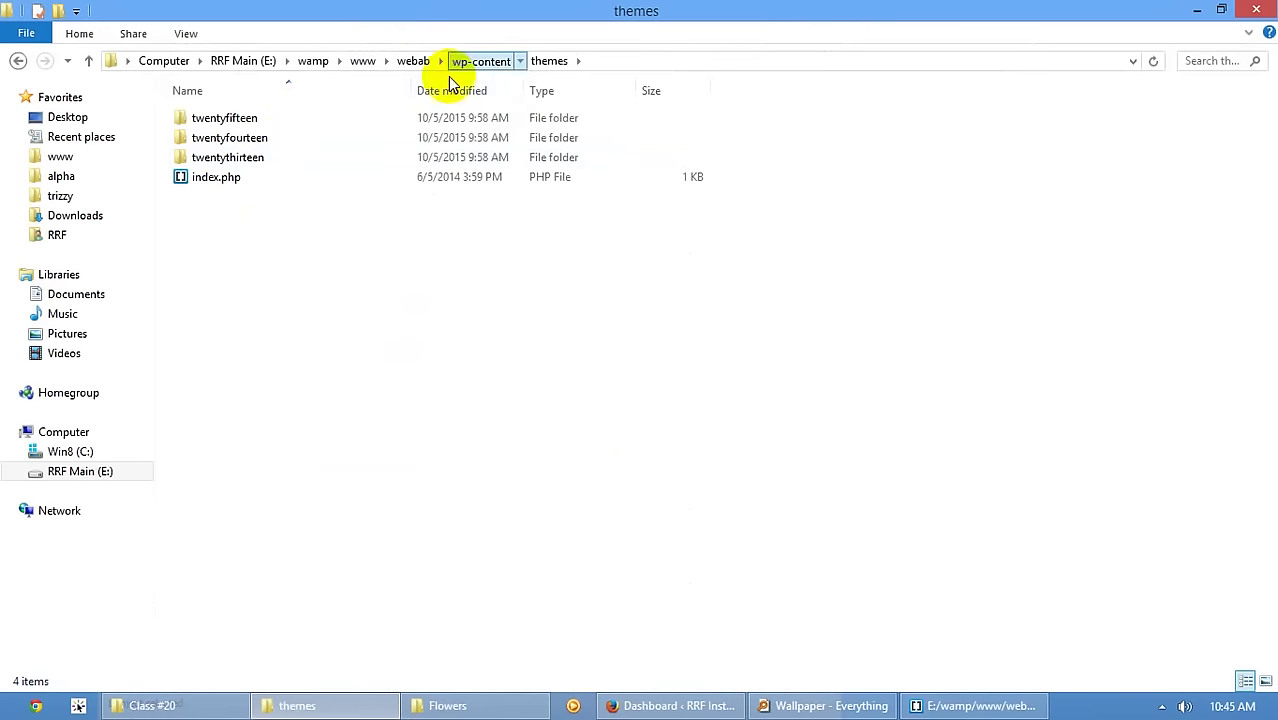
{"action": "left_click", "coordinate": [470, 62]}
- Check the upgrade folder, then open WordPress Updates showing 4.3.1 and Akismet 3.1.4
{"action": "double_click", "coordinate": [212, 160]}
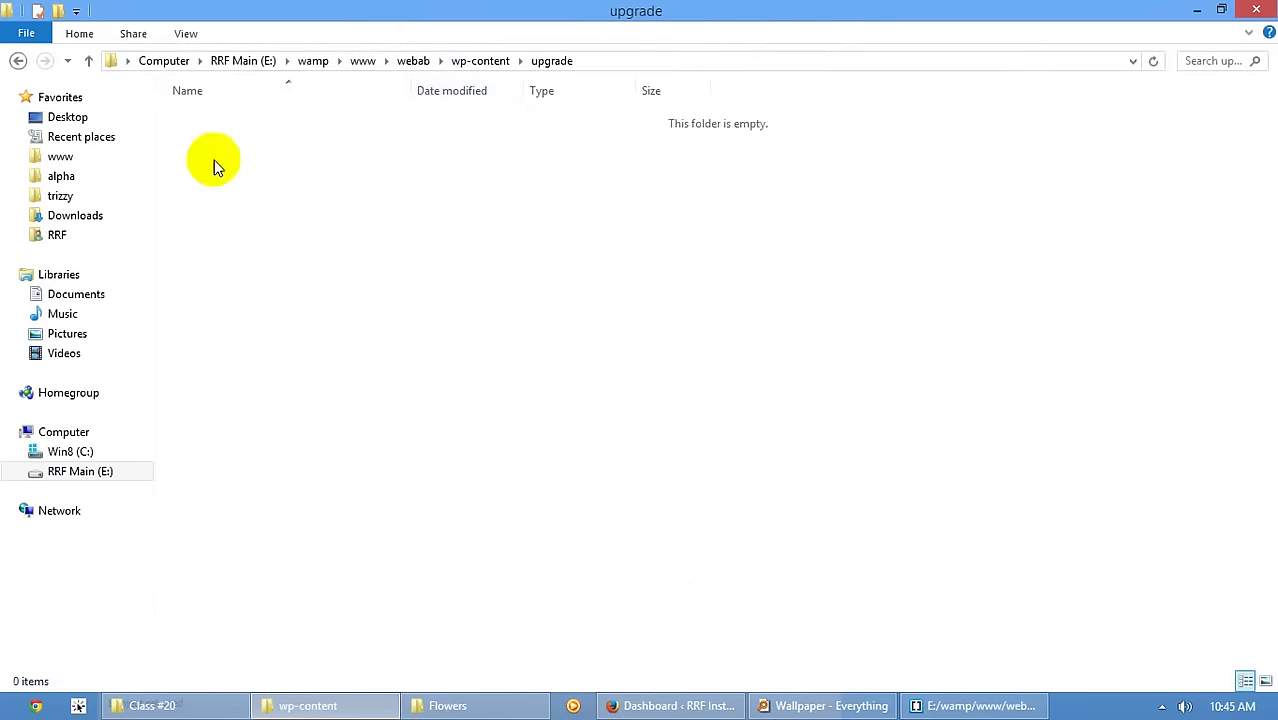
{"action": "left_click", "coordinate": [488, 66]}
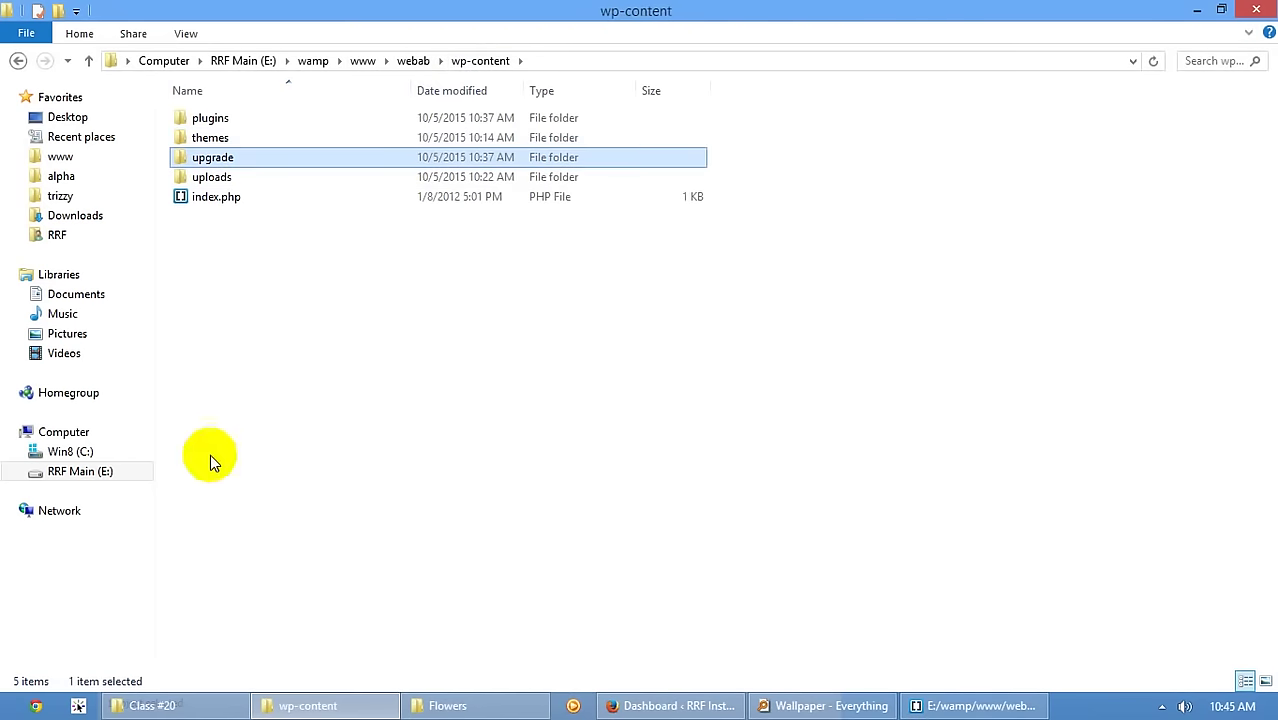
{"action": "left_click", "coordinate": [615, 703]}
{"action": "left_click", "coordinate": [40, 213]}
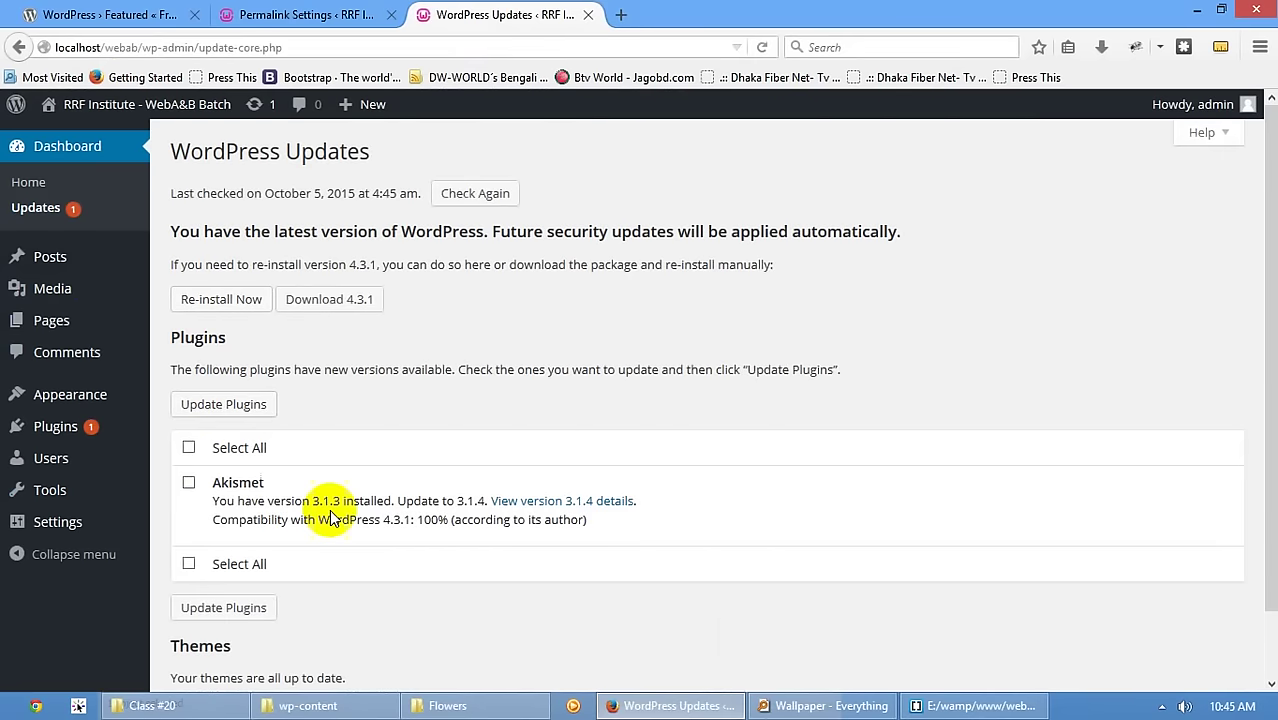
- Tick Akismet on the Updates page and run Update Plugins to install 3.1.4
{"action": "left_click", "coordinate": [190, 484]}
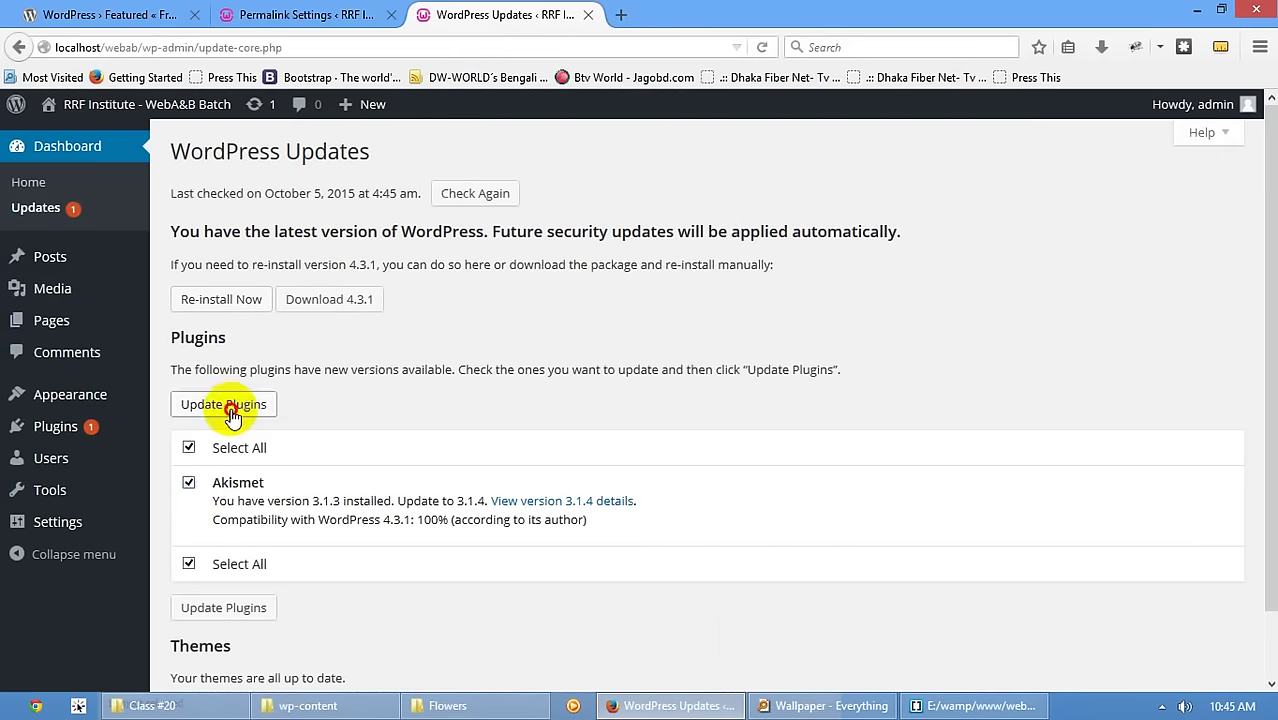
{"action": "left_click", "coordinate": [226, 403]}
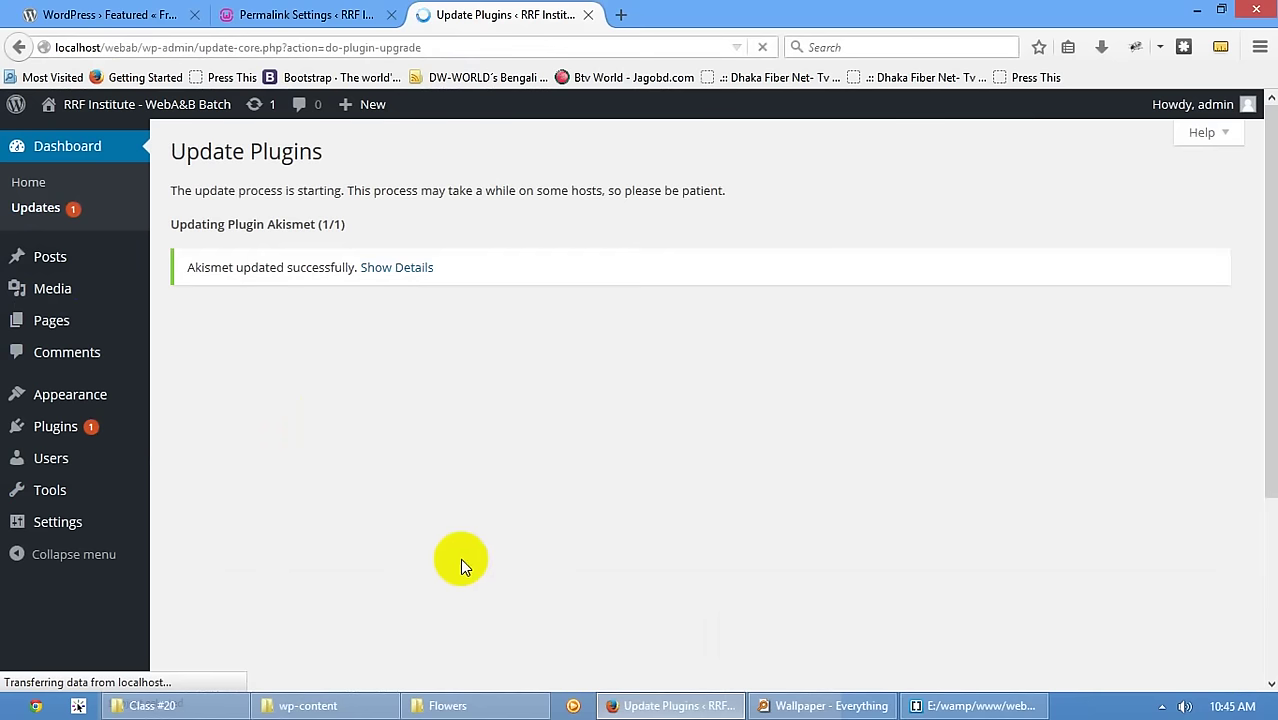
- Look inside the empty upgrade folder and the uploads folder, then open themes
{"action": "left_click", "coordinate": [330, 705]}
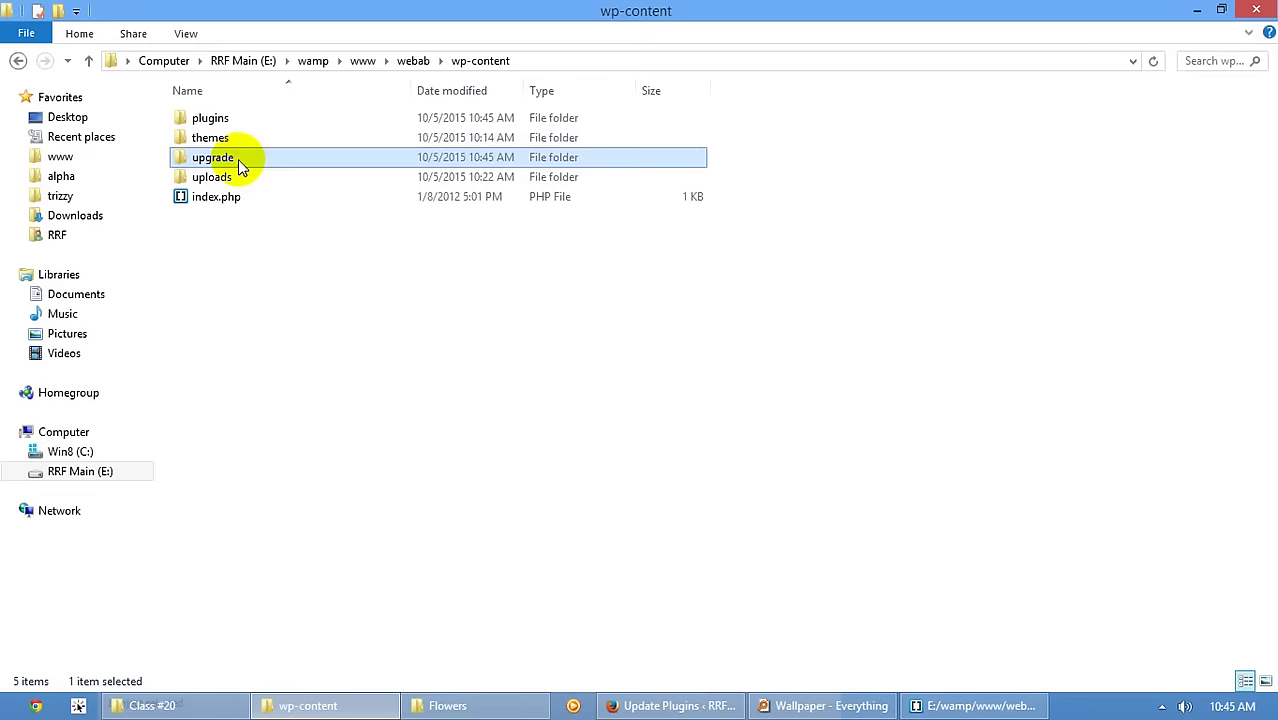
{"action": "double_click", "coordinate": [242, 161]}
{"action": "left_click", "coordinate": [473, 60]}
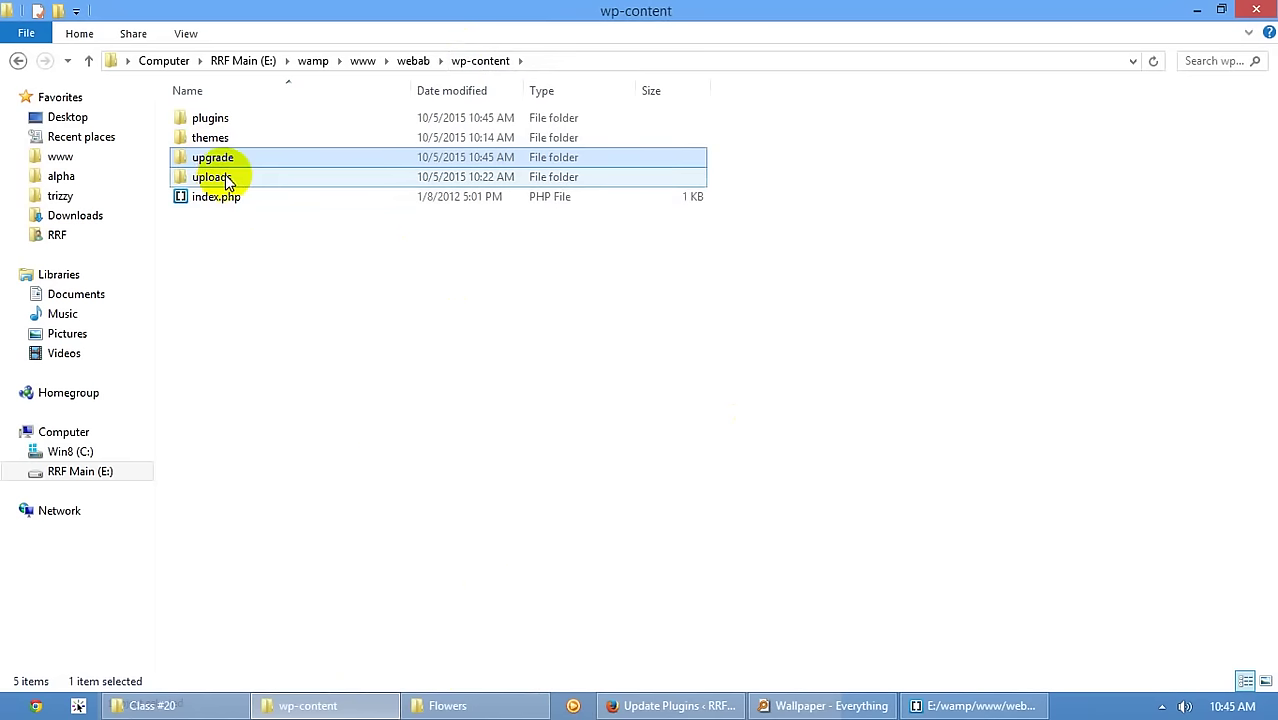
{"action": "mouse_move", "coordinate": [251, 165]}
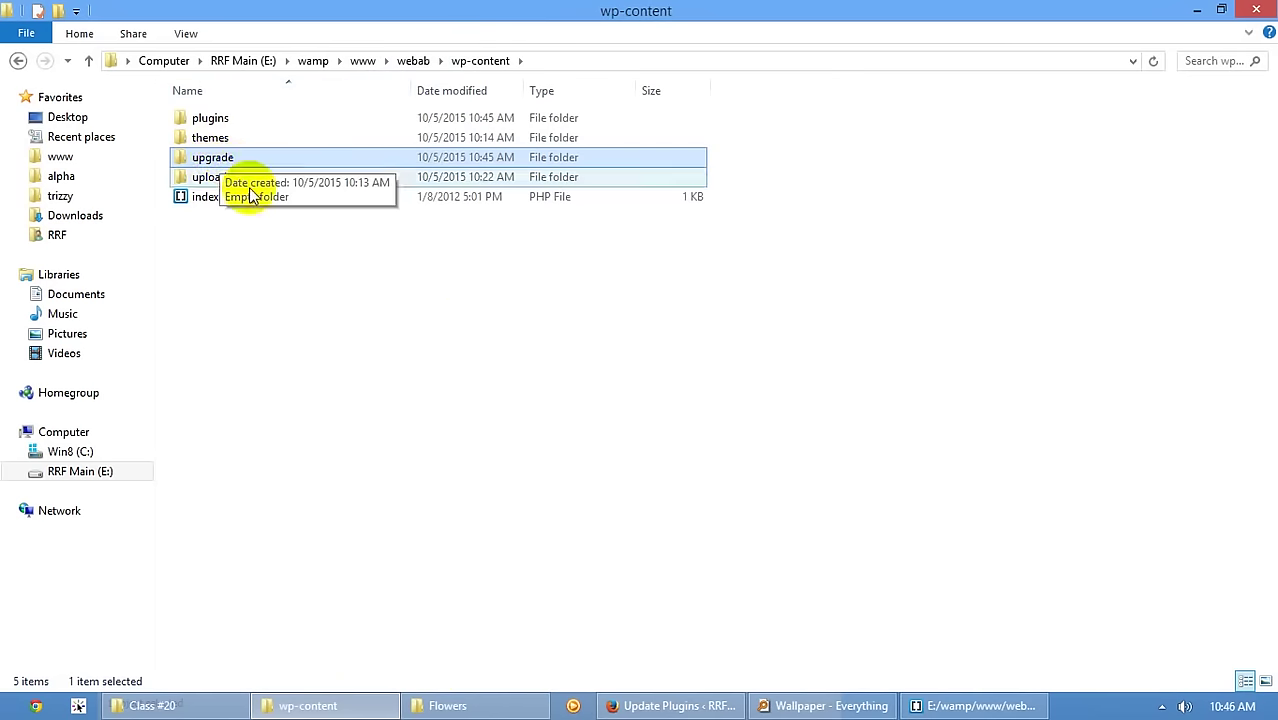
{"action": "double_click", "coordinate": [190, 178]}
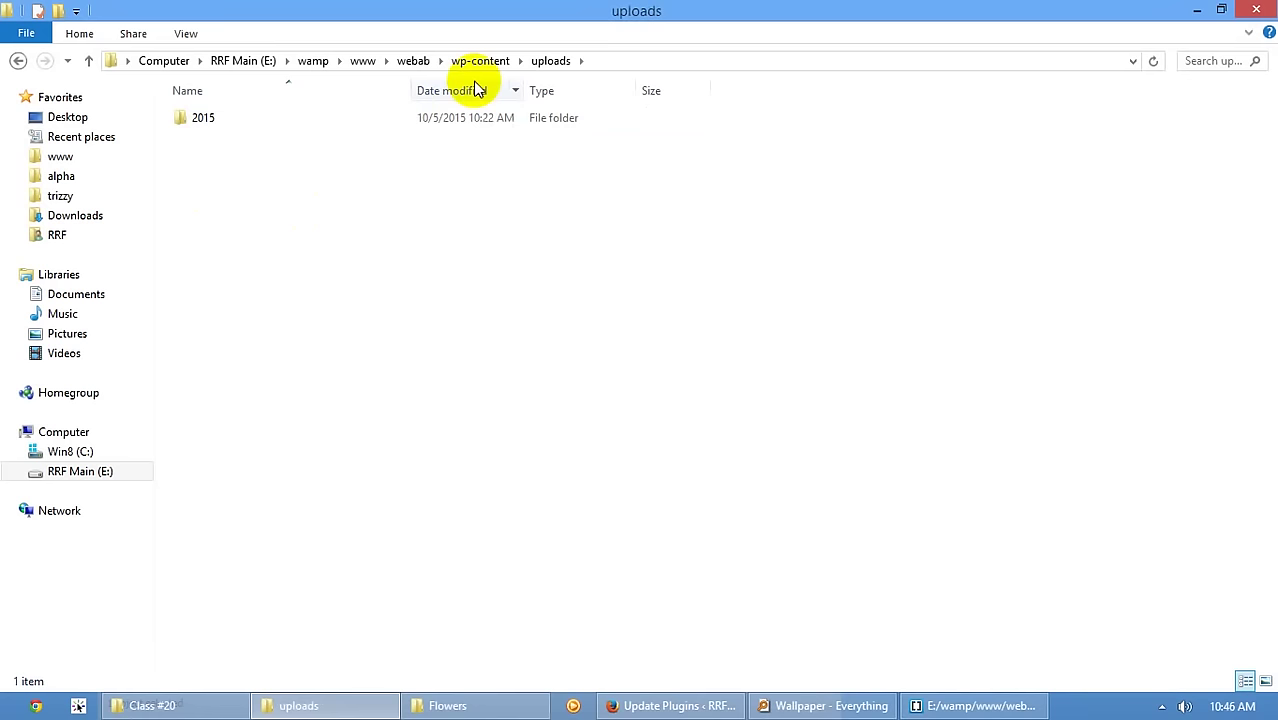
{"action": "left_click", "coordinate": [479, 63]}
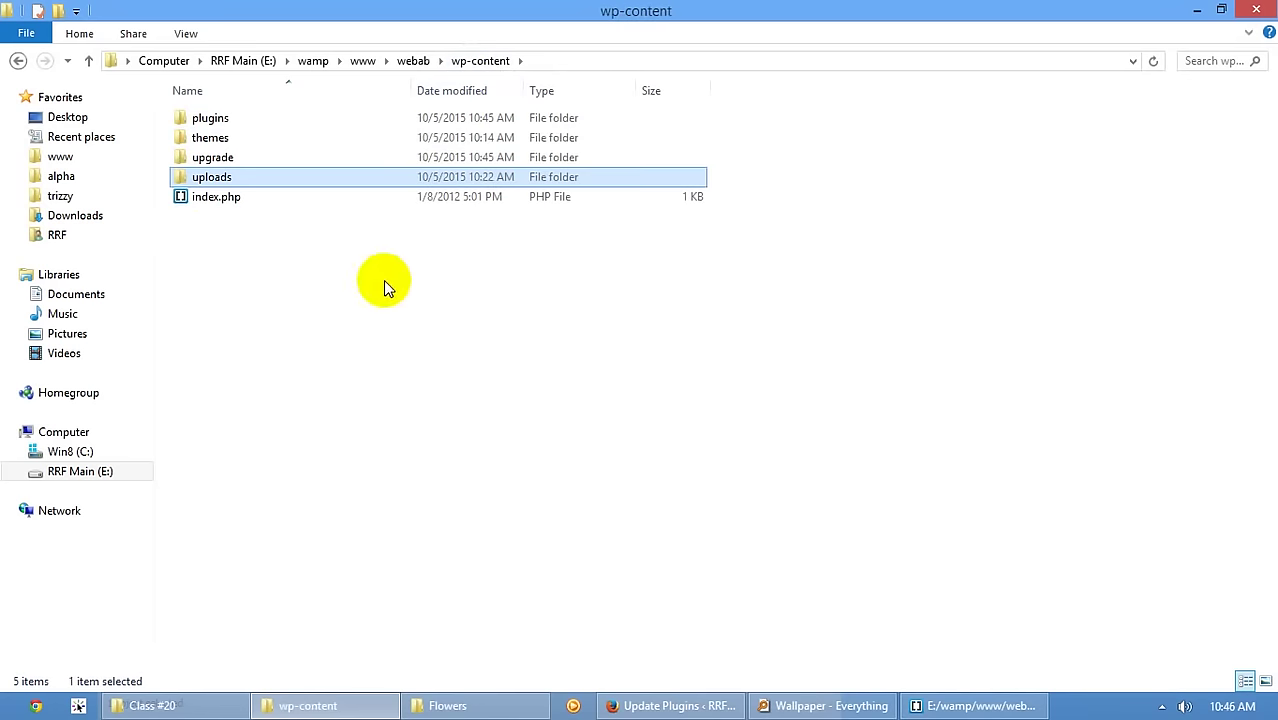
{"action": "double_click", "coordinate": [218, 138]}
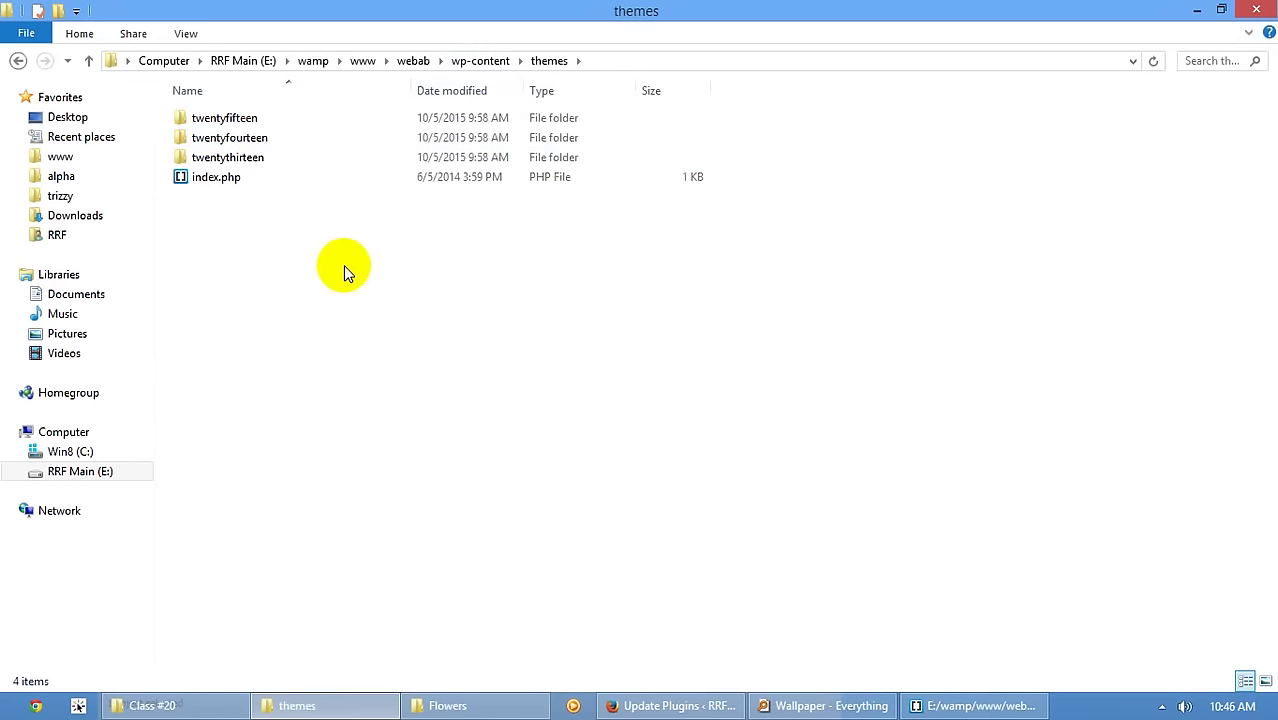
- Briefly view the browser, then show the themes folder's New item menu and dismiss it
{"action": "left_click", "coordinate": [294, 702]}
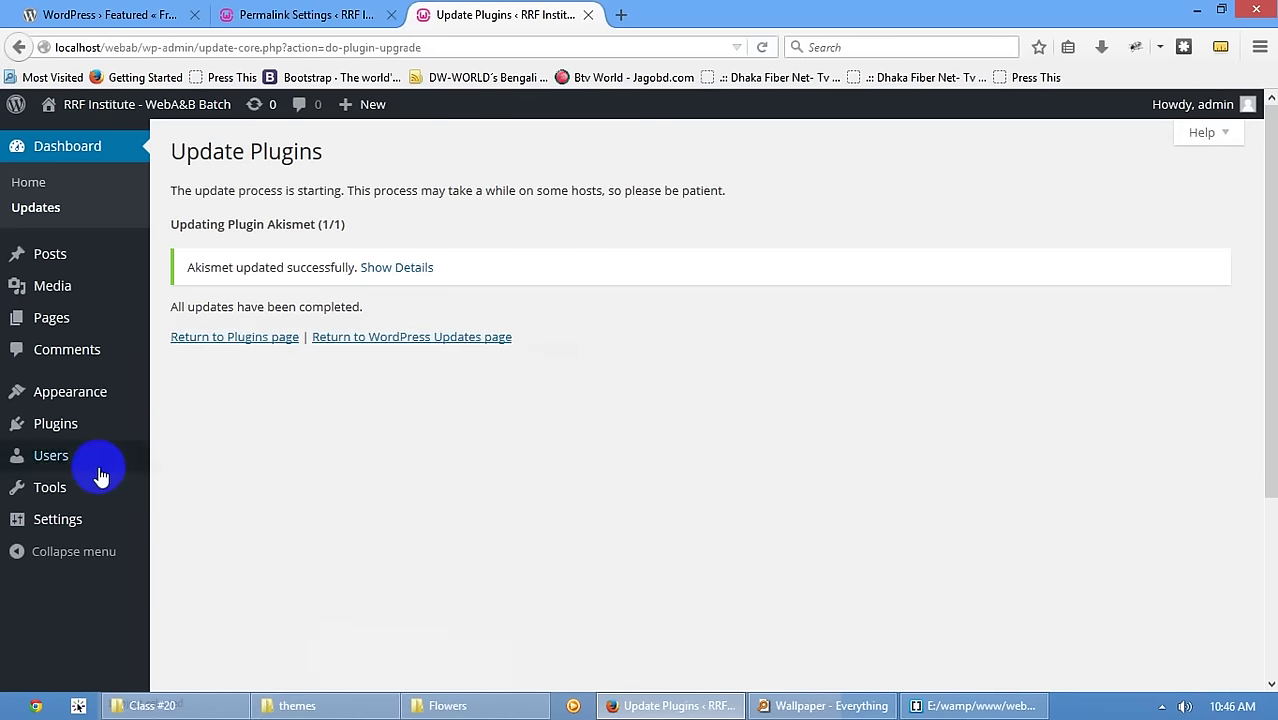
{"action": "mouse_move", "coordinate": [97, 475]}
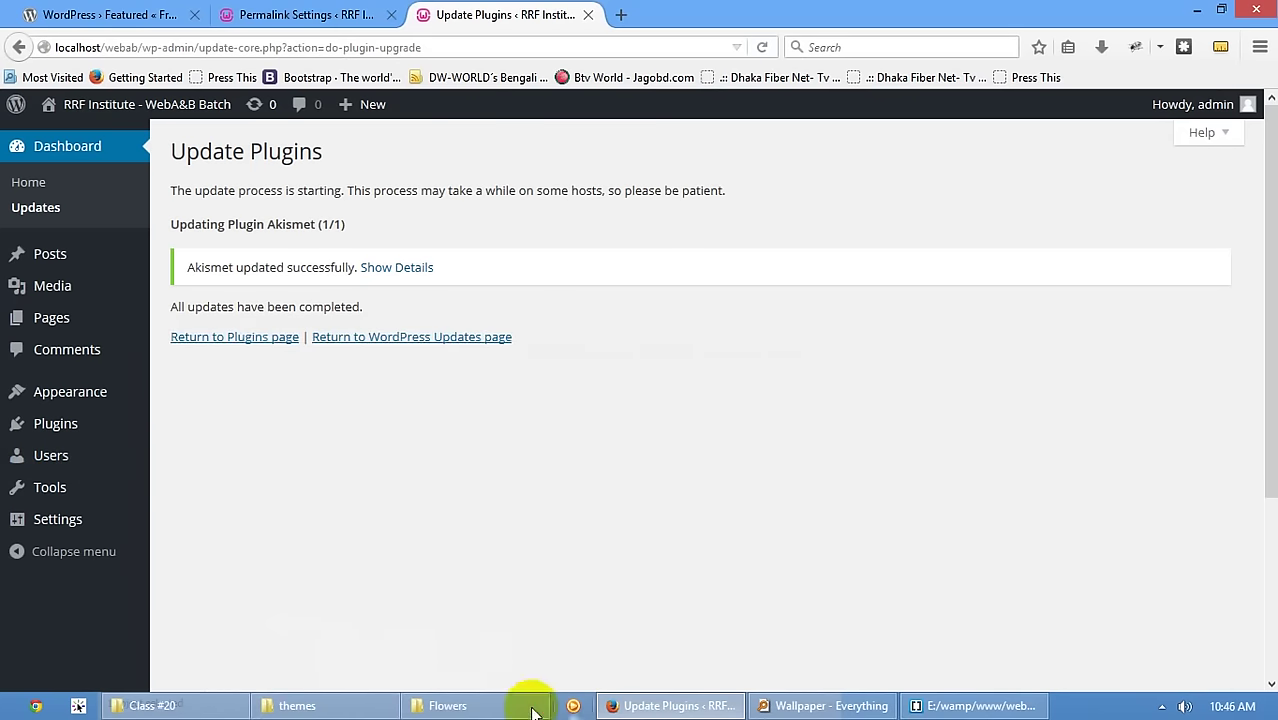
{"action": "left_click", "coordinate": [297, 705]}
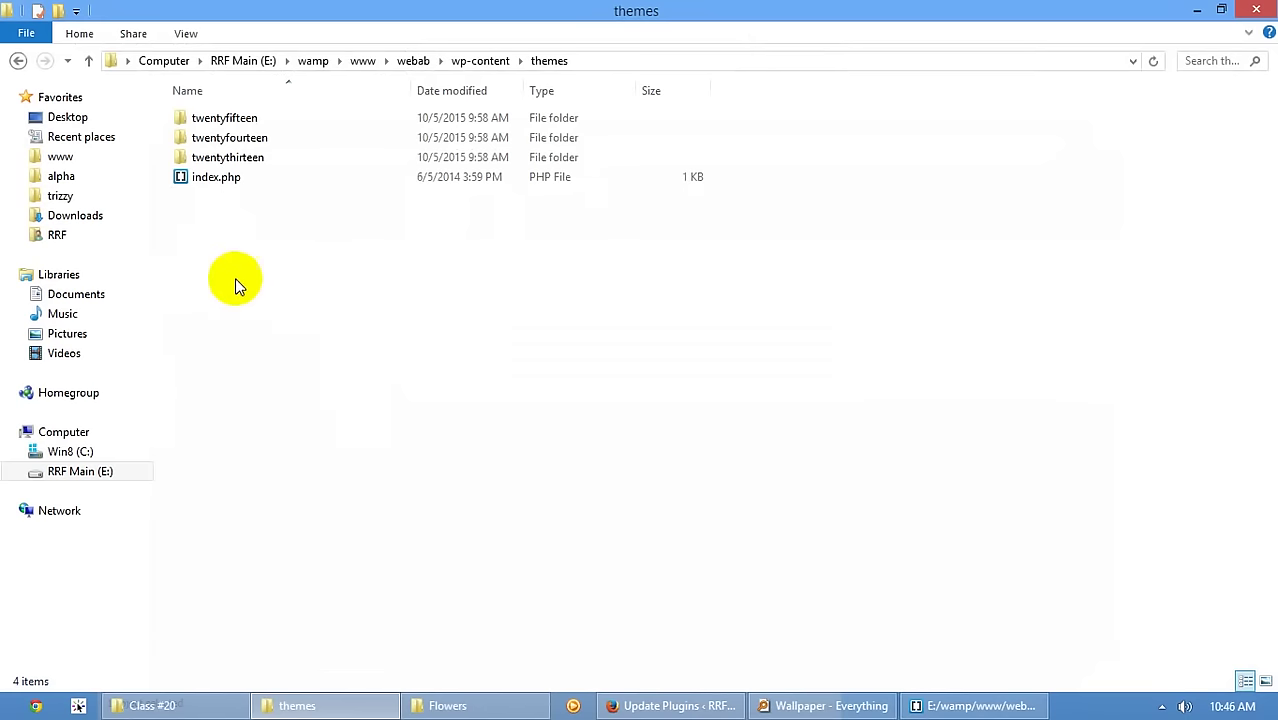
{"action": "right_click", "coordinate": [222, 272]}
{"action": "mouse_move", "coordinate": [300, 529]}
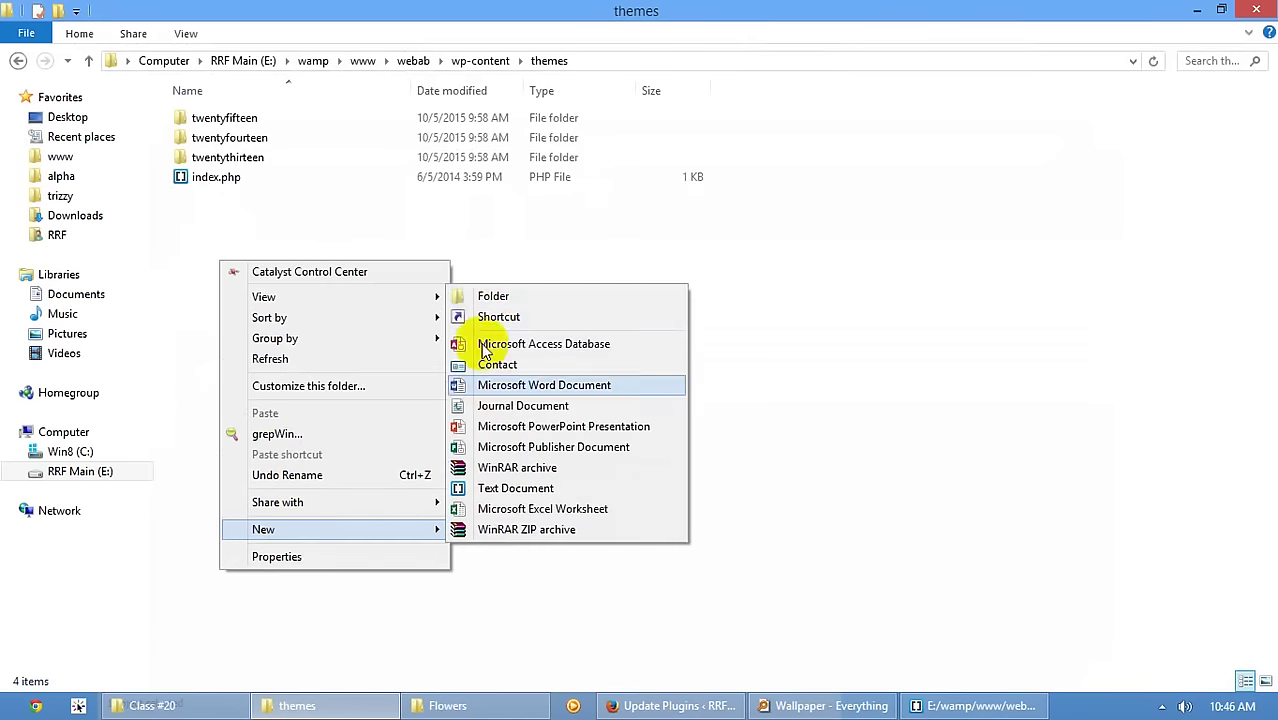
{"action": "left_click", "coordinate": [493, 297]}
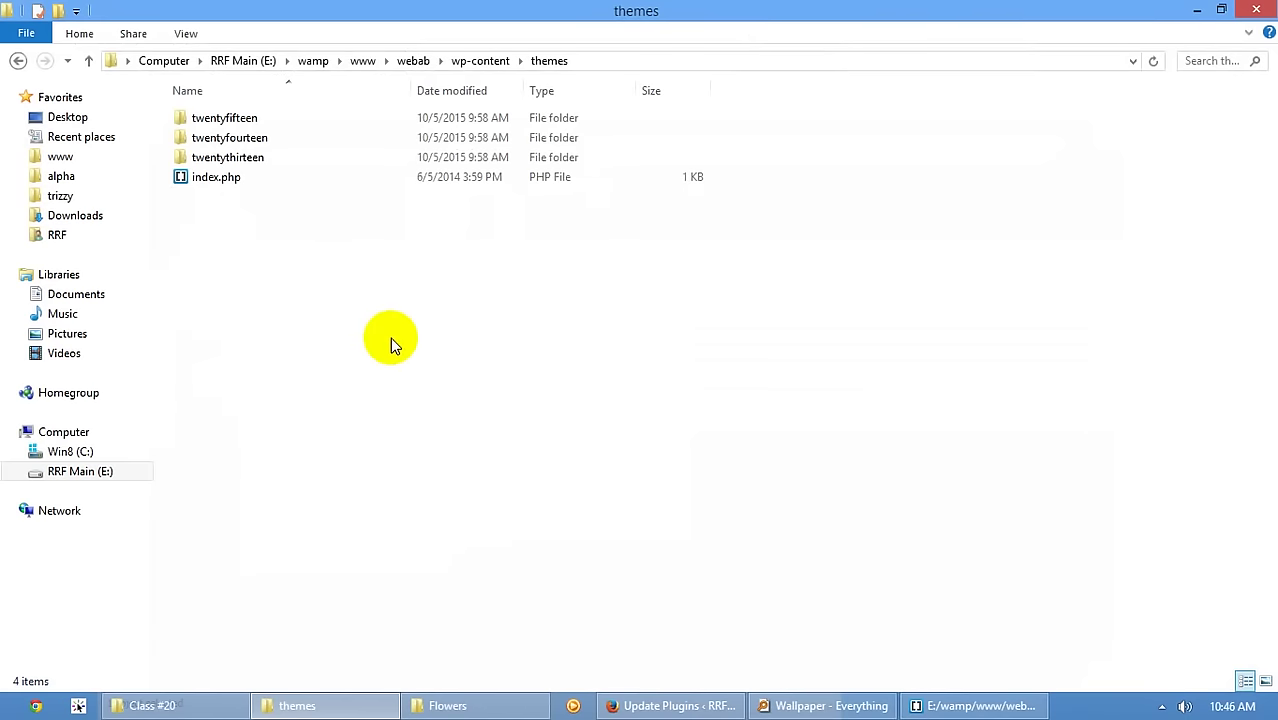
- Go up to webab, open wp-includes and scroll through its contents
{"action": "left_click", "coordinate": [481, 62]}
{"action": "left_click", "coordinate": [410, 61]}
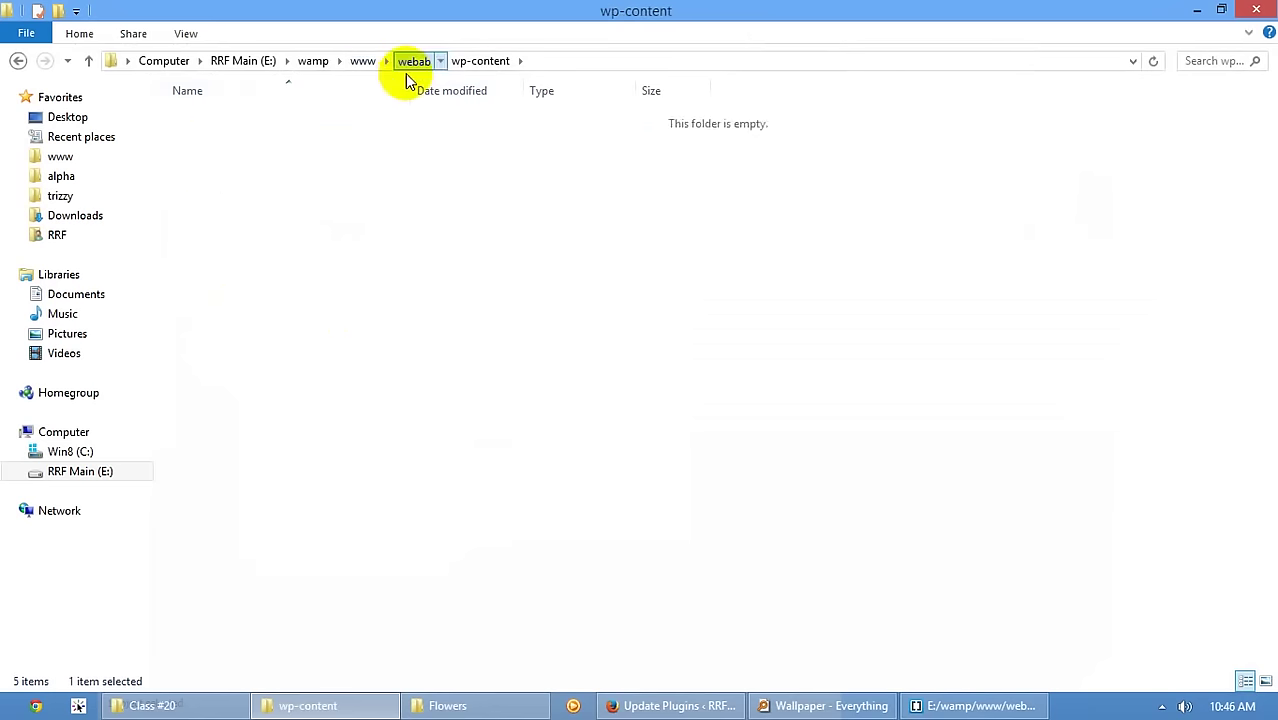
{"action": "double_click", "coordinate": [229, 160]}
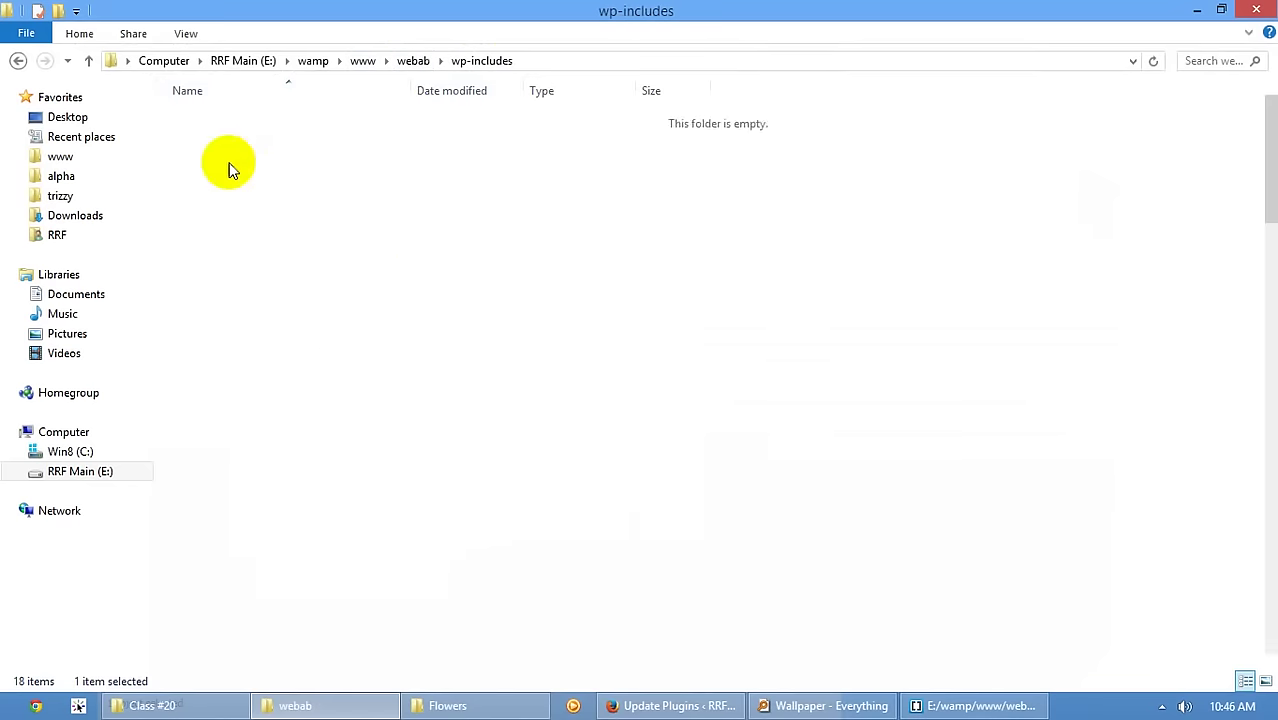
{"action": "scroll", "coordinate": [405, 288], "scroll_direction": "down", "scroll_amount": 1}
{"action": "scroll", "coordinate": [918, 330], "scroll_direction": "down", "scroll_amount": 9}
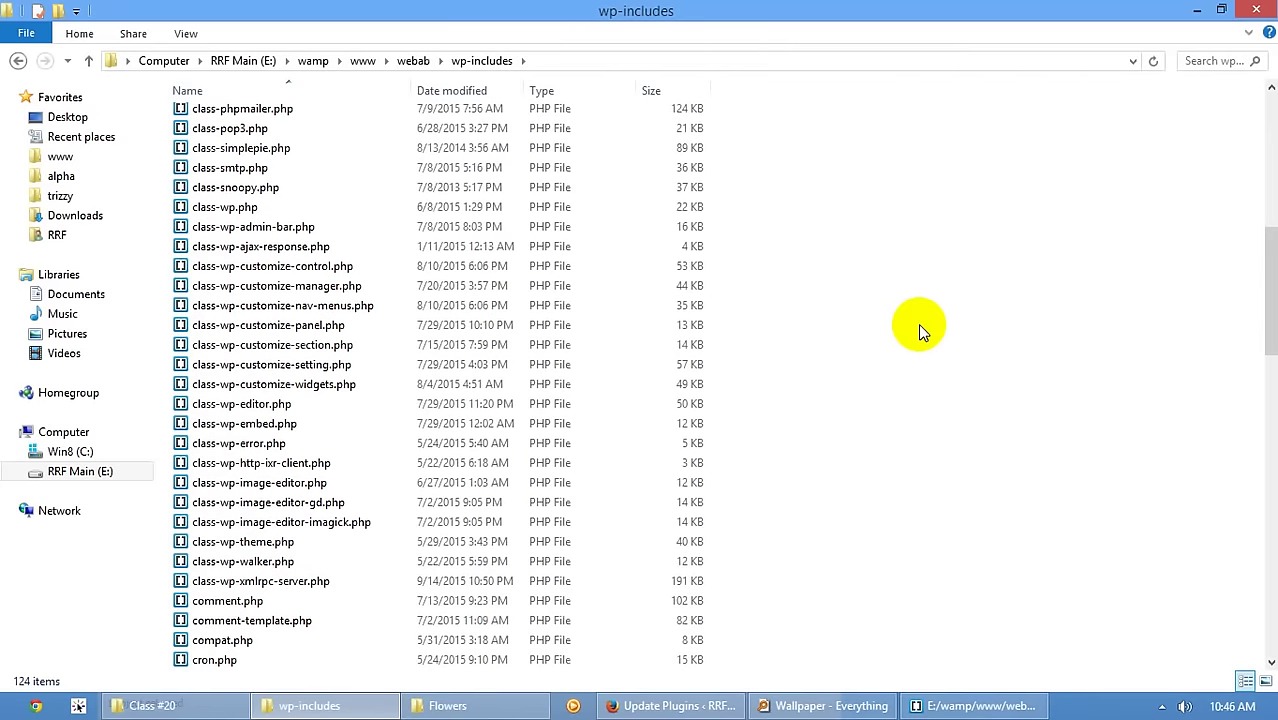
{"action": "scroll", "coordinate": [918, 323], "scroll_direction": "up", "scroll_amount": 10}
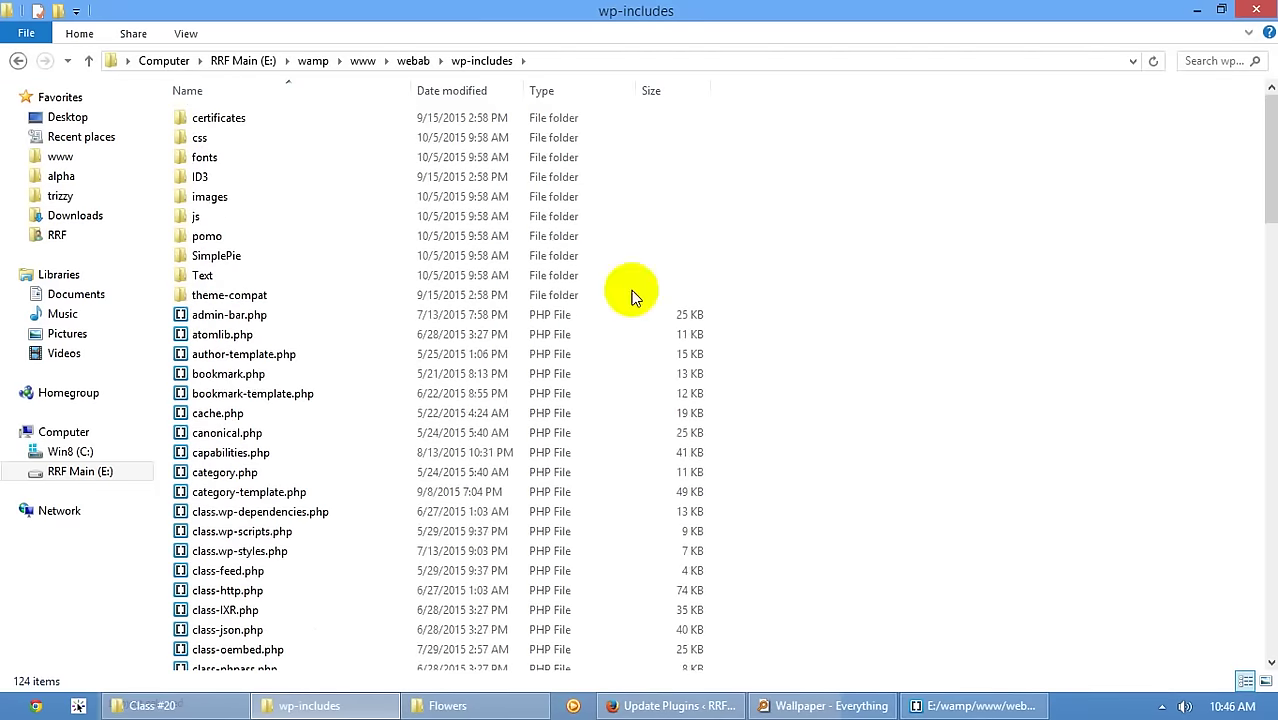
- Open the wp-includes js folder and scroll through its 91 items, including jquery and tinymce
{"action": "double_click", "coordinate": [282, 218]}
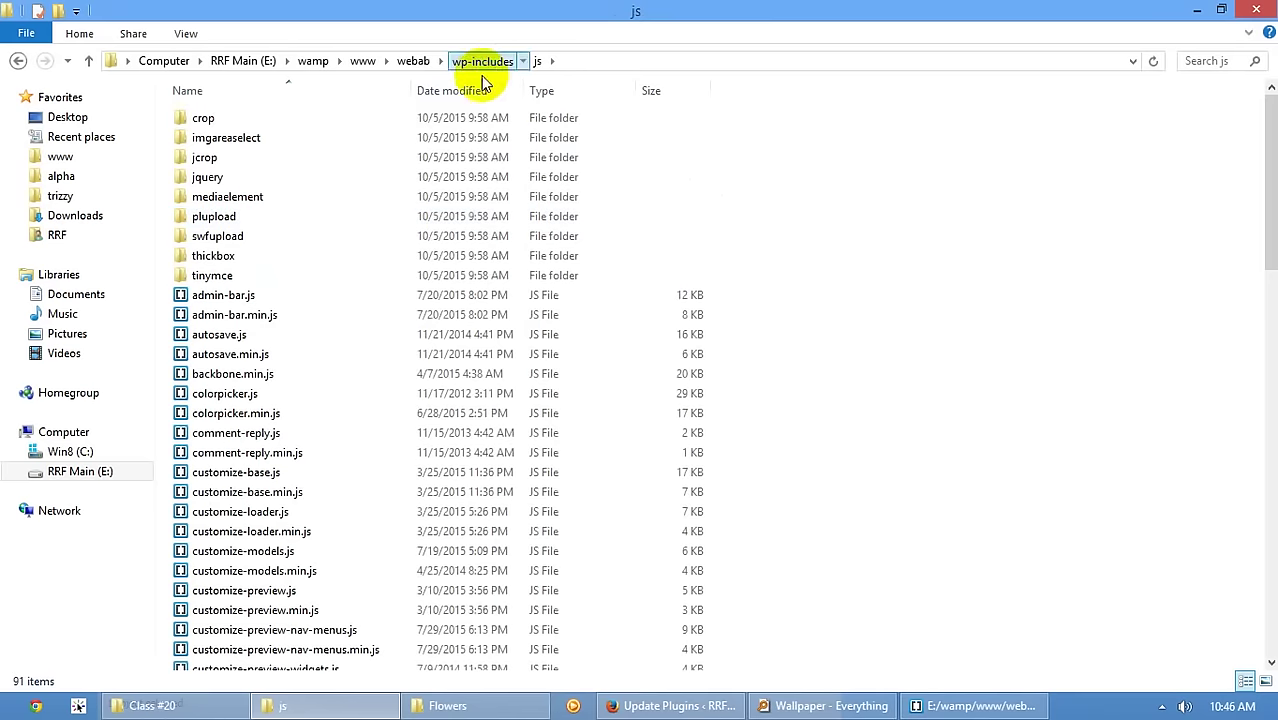
{"action": "left_click", "coordinate": [470, 62]}
{"action": "double_click", "coordinate": [251, 216]}
{"action": "scroll", "coordinate": [1013, 305], "scroll_direction": "down", "scroll_amount": 4}
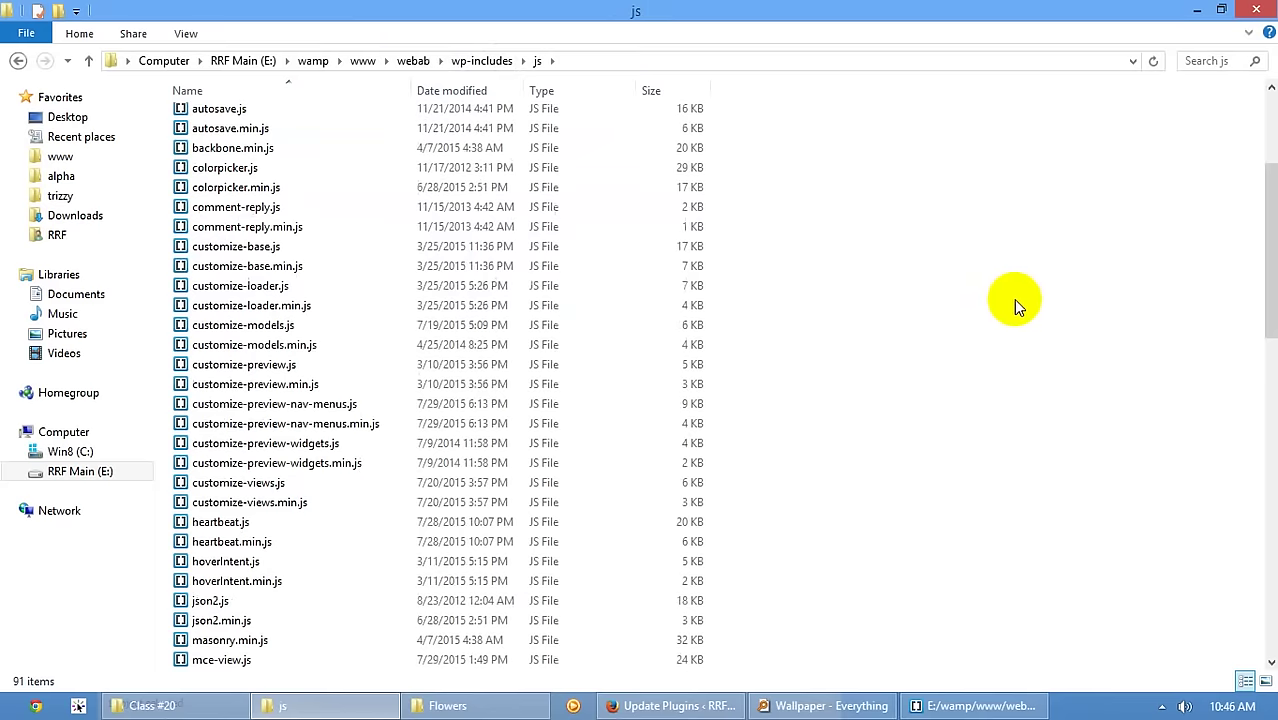
{"action": "scroll", "coordinate": [1027, 305], "scroll_direction": "up", "scroll_amount": 4}
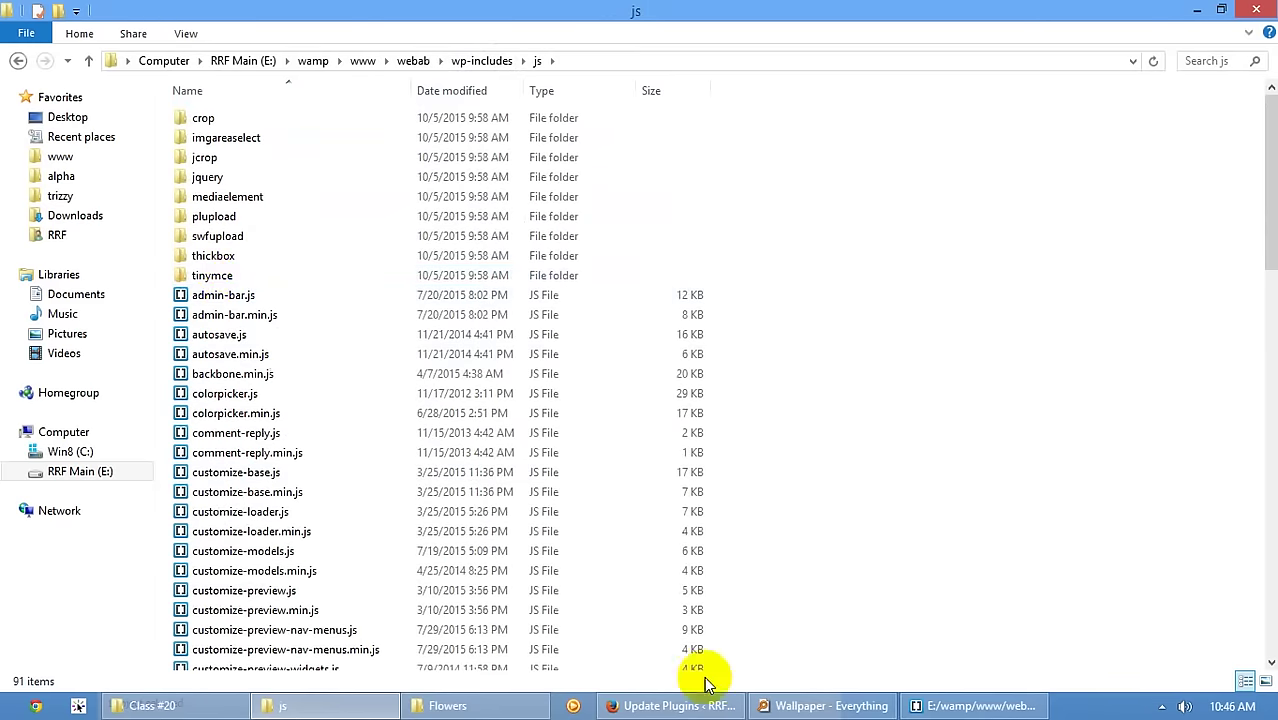
- Start a blank post via Posts > Add New, then switch back to the wp-includes js folder
{"action": "left_click", "coordinate": [675, 706]}
{"action": "left_click", "coordinate": [38, 253]}
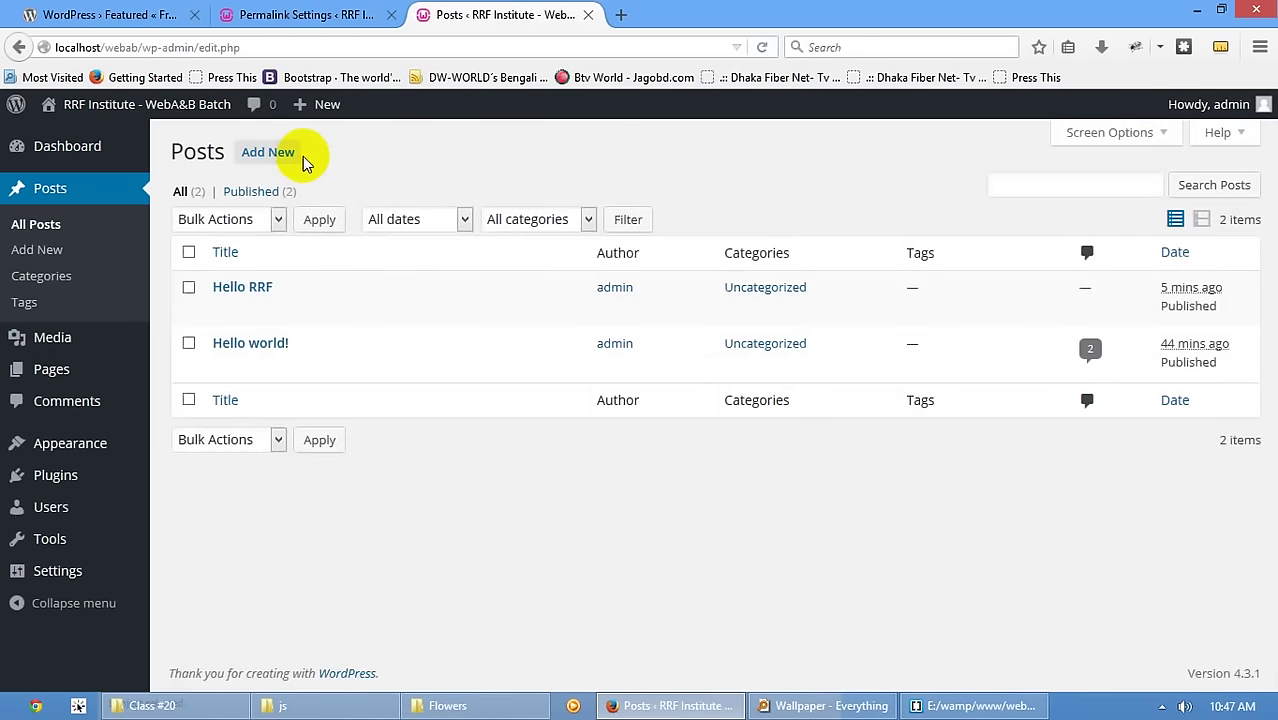
{"action": "left_click", "coordinate": [268, 152]}
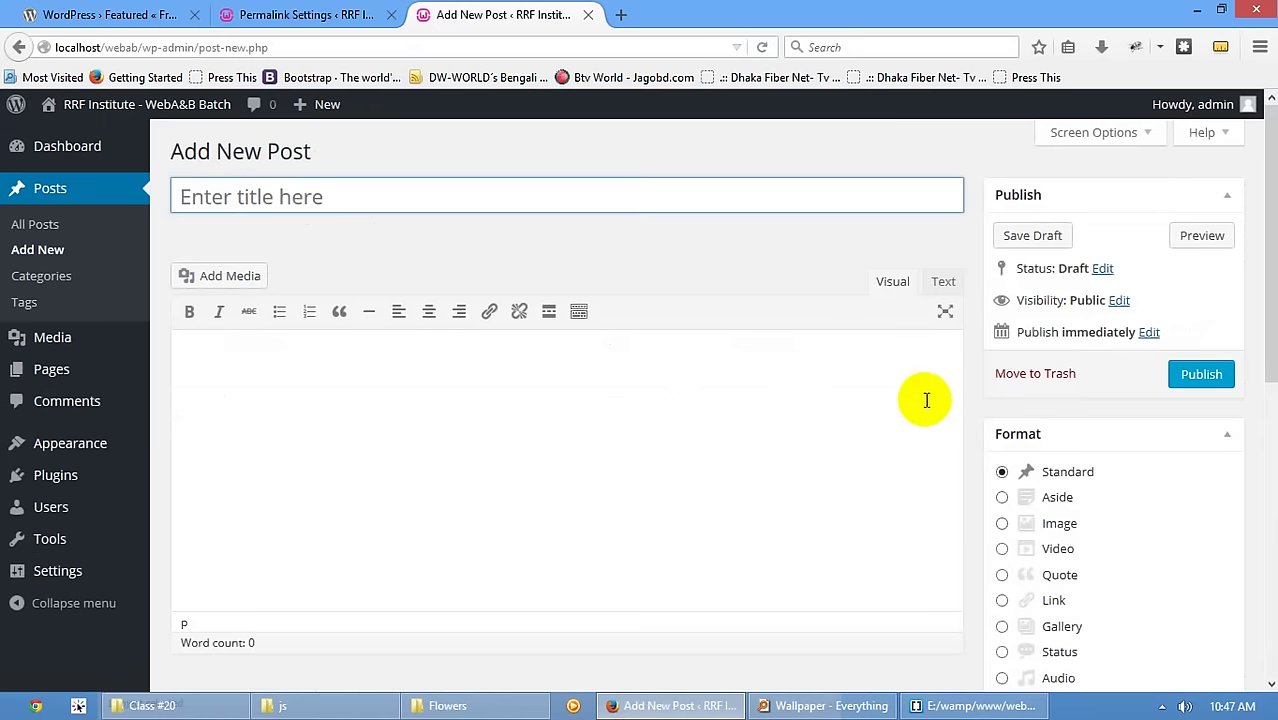
{"action": "left_click", "coordinate": [885, 288]}
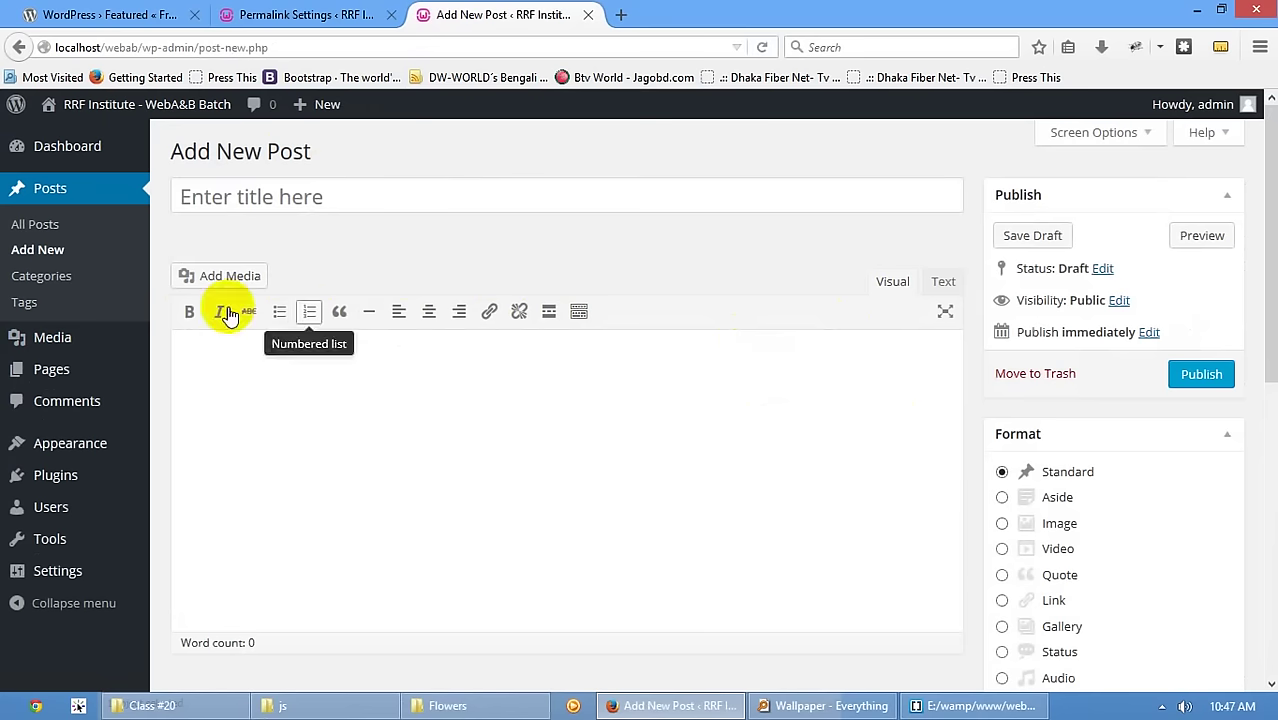
{"action": "left_click", "coordinate": [312, 708]}
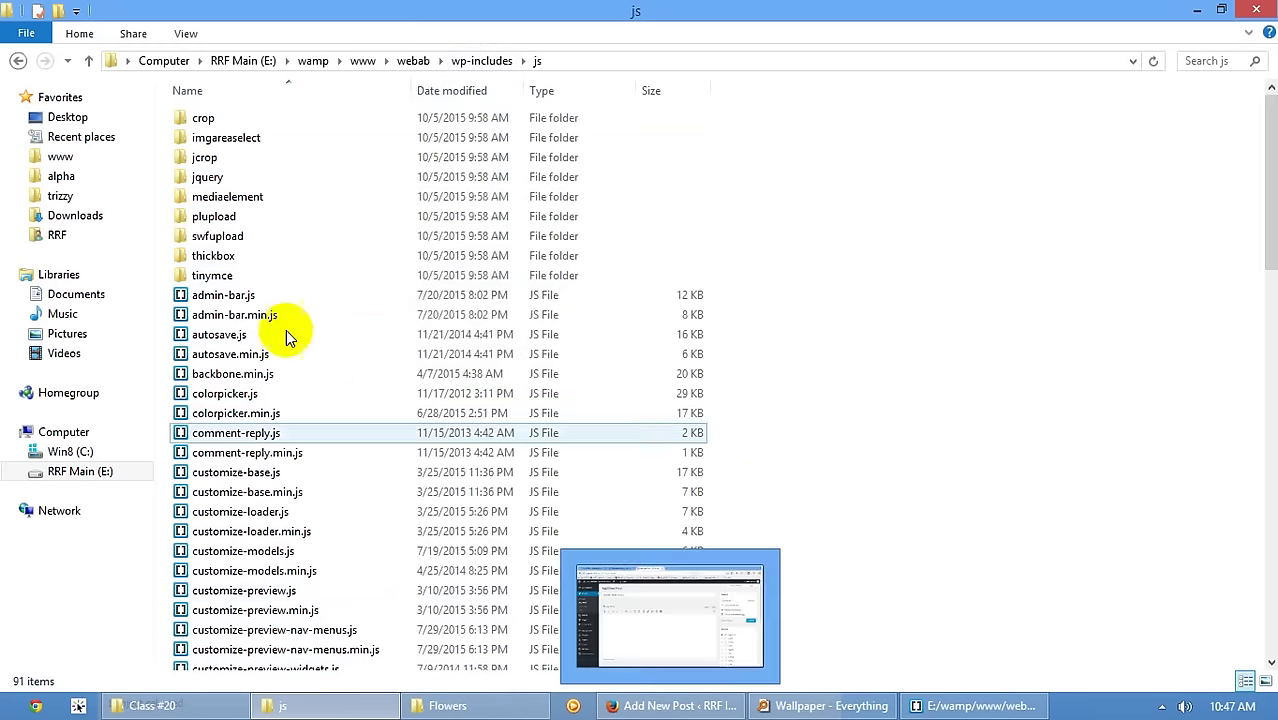
- Open the jquery folder and select all 18 library files, then clear the selection
{"action": "double_click", "coordinate": [207, 177]}
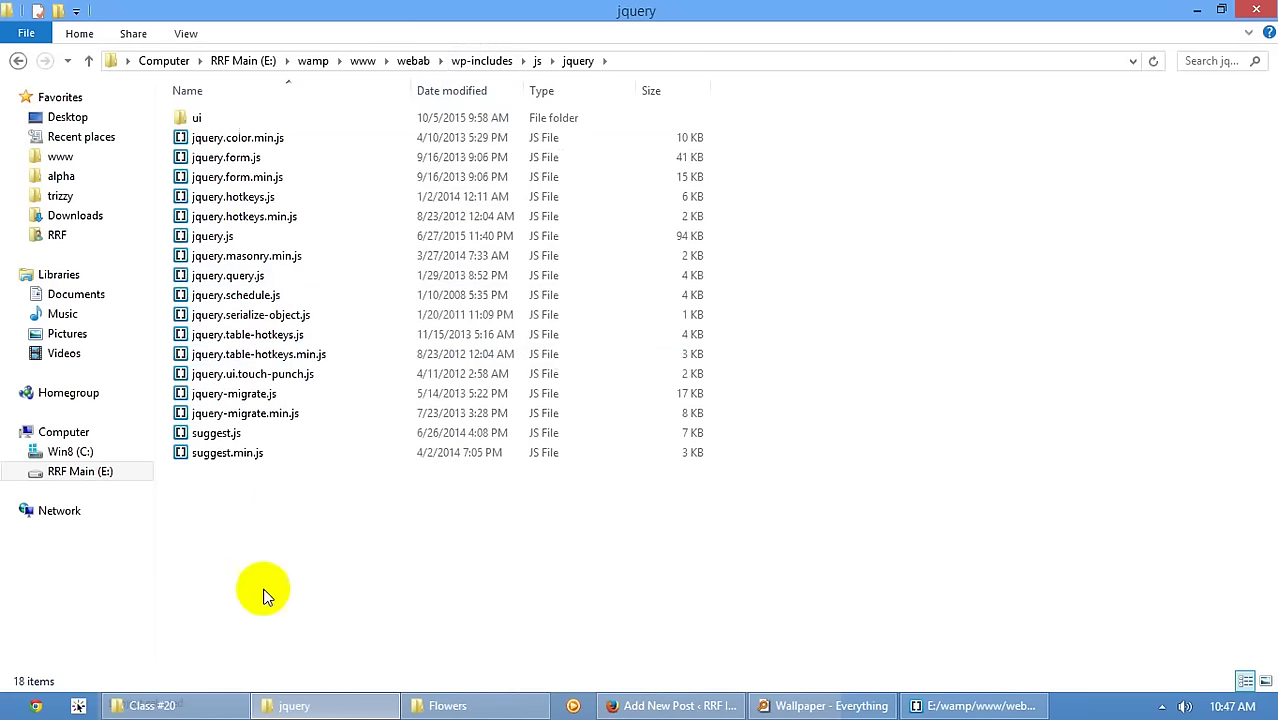
{"action": "left_click_drag", "start_coordinate": [264, 588], "coordinate": [208, 85]}
{"action": "left_click", "coordinate": [268, 554]}
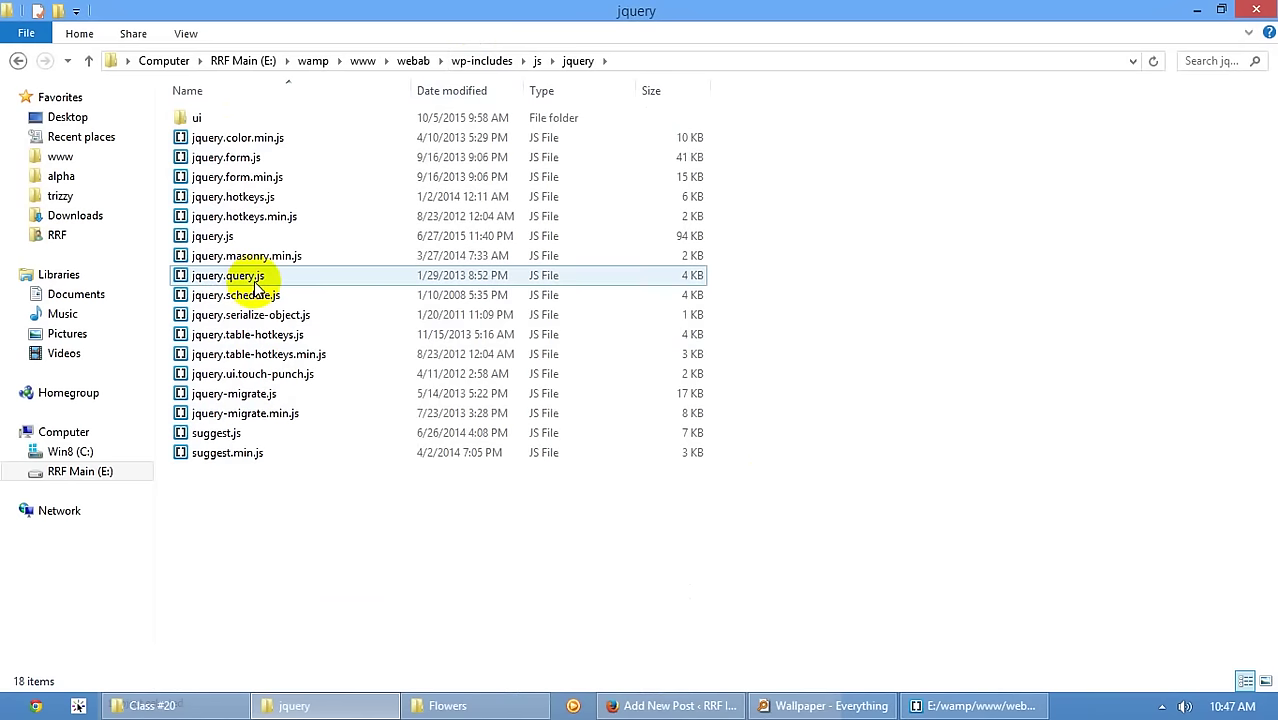
- Highlight jquery.js, the jquery-migrate files and jquery.masonry.min.js, then open a new Firefox tab
{"action": "left_click", "coordinate": [222, 236]}
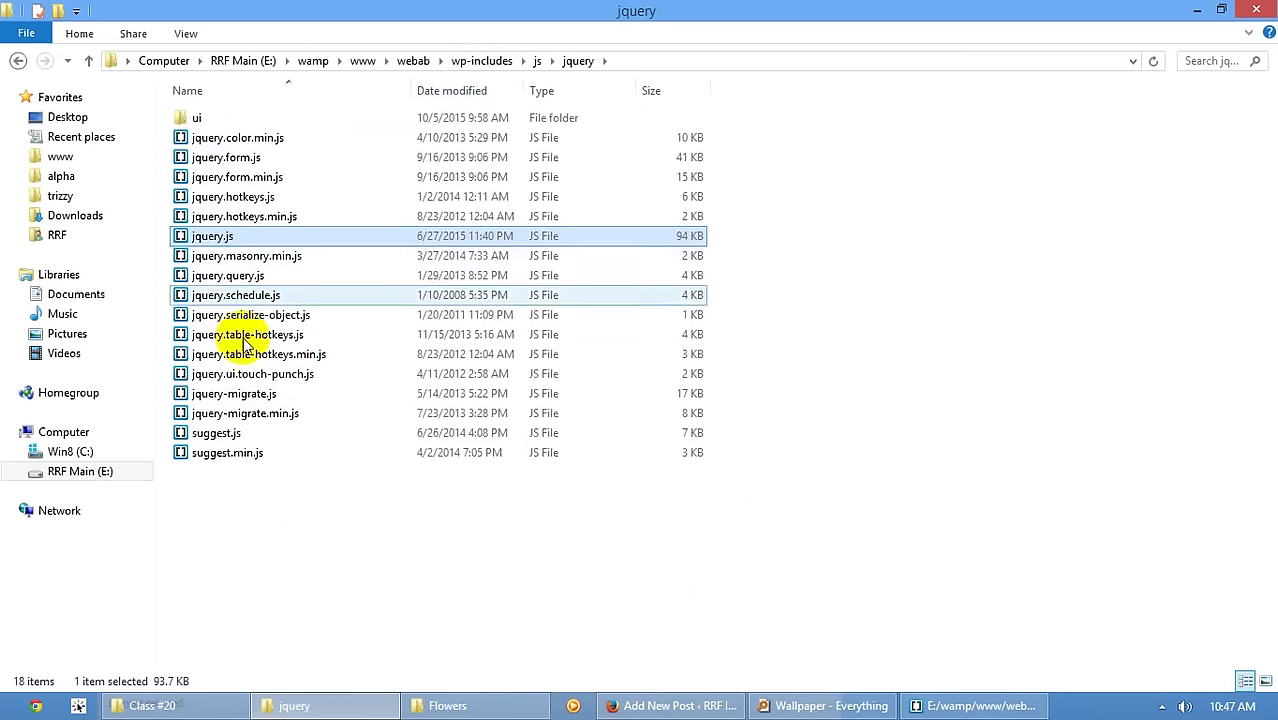
{"action": "left_click", "coordinate": [240, 412]}
{"action": "left_click", "coordinate": [245, 395]}
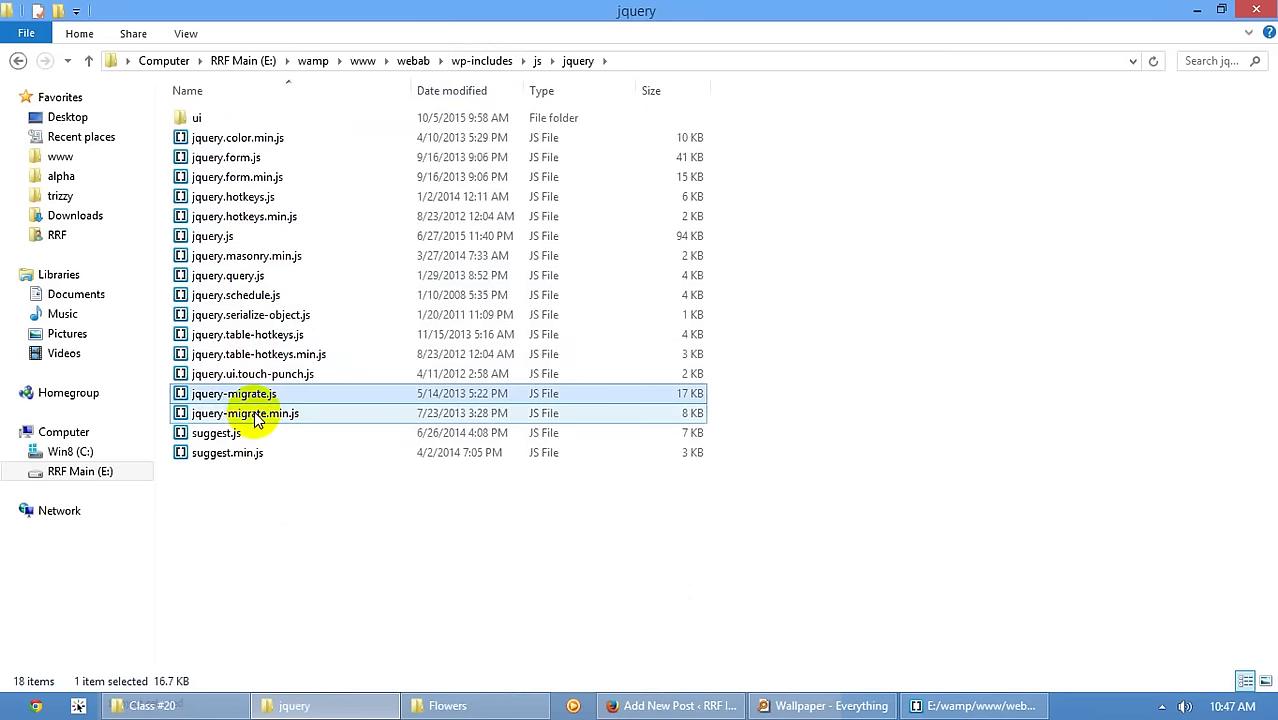
{"action": "left_click", "coordinate": [255, 416]}
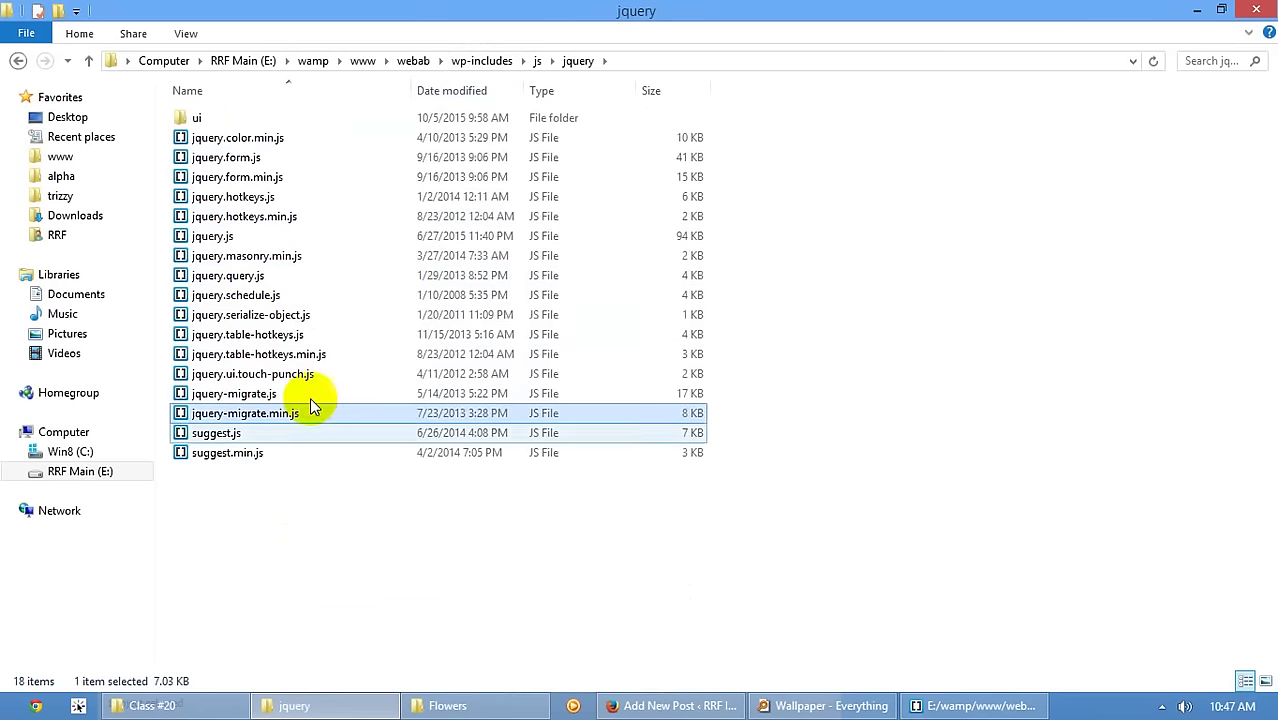
{"action": "left_click", "coordinate": [245, 256]}
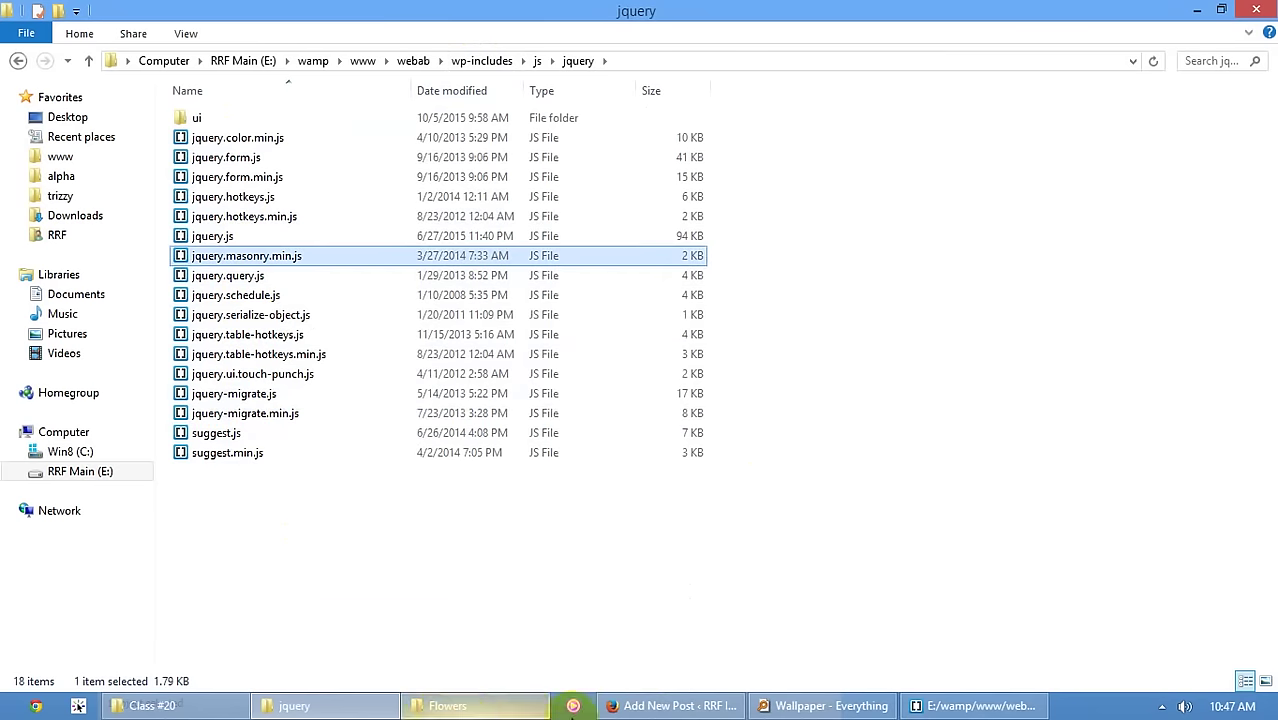
{"action": "left_click", "coordinate": [652, 708]}
{"action": "left_click", "coordinate": [610, 14]}
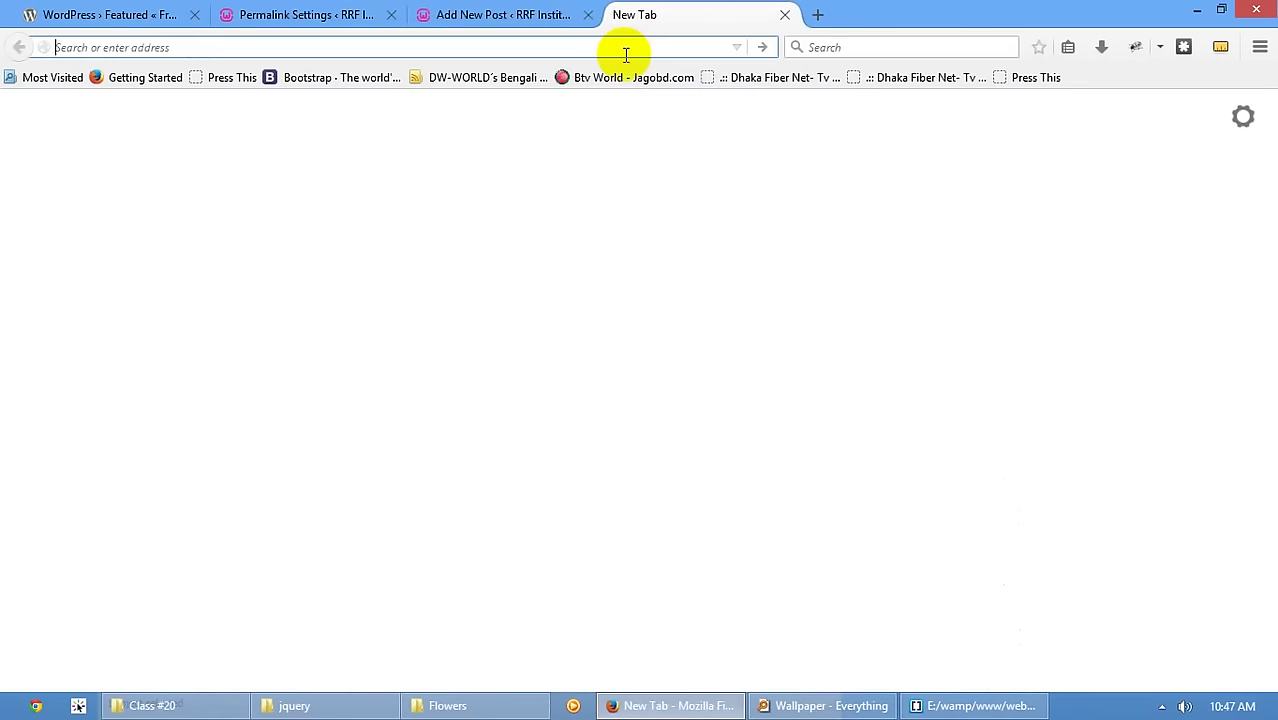
- Load masonry.desandro.com from the 'maso' suggestion, scroll through it, and return to Add New Post
{"action": "type", "text": "masonry.desandro.com/"}
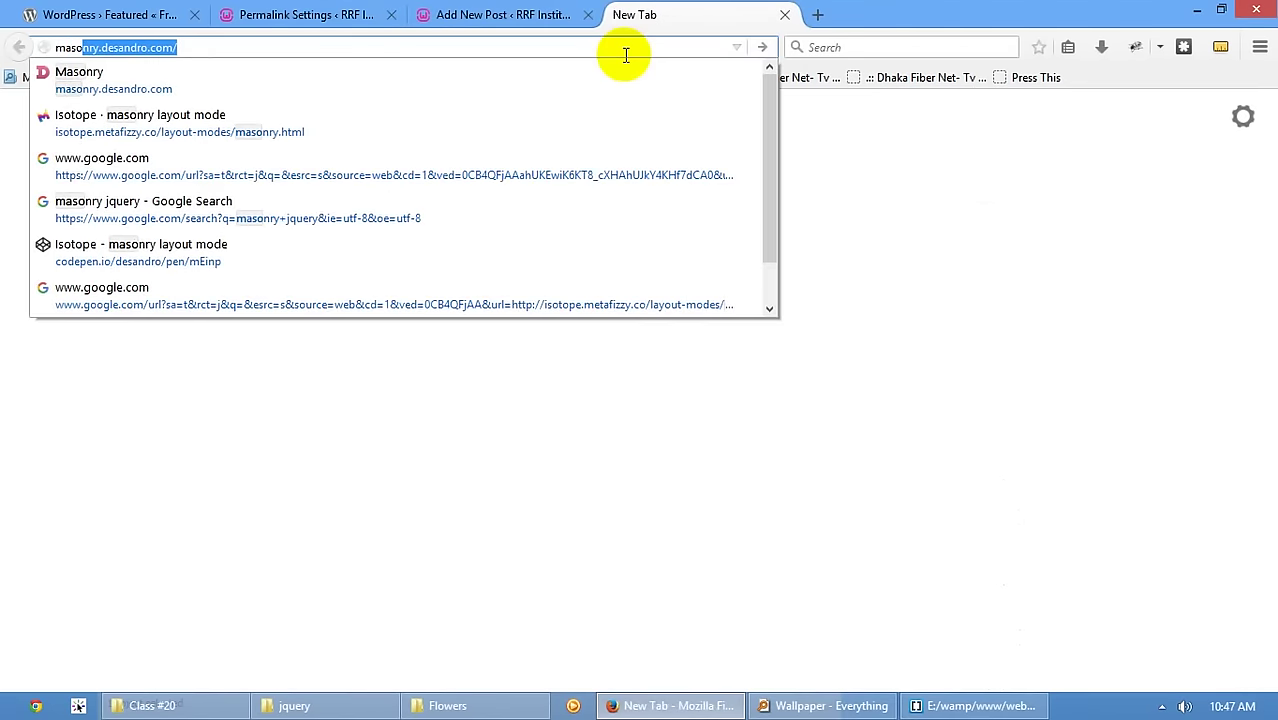
{"action": "key", "text": "Return"}
{"action": "scroll", "coordinate": [485, 550], "scroll_direction": "down", "scroll_amount": 3}
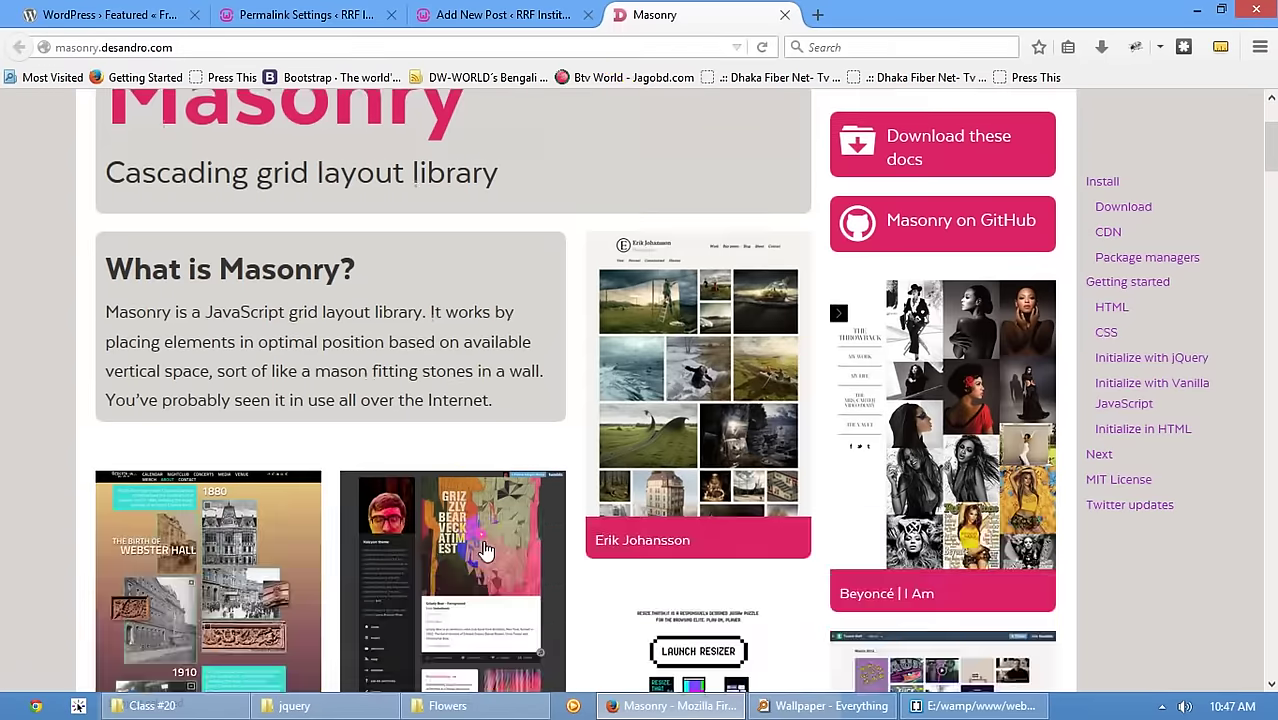
{"action": "scroll", "coordinate": [485, 550], "scroll_direction": "down", "scroll_amount": 1}
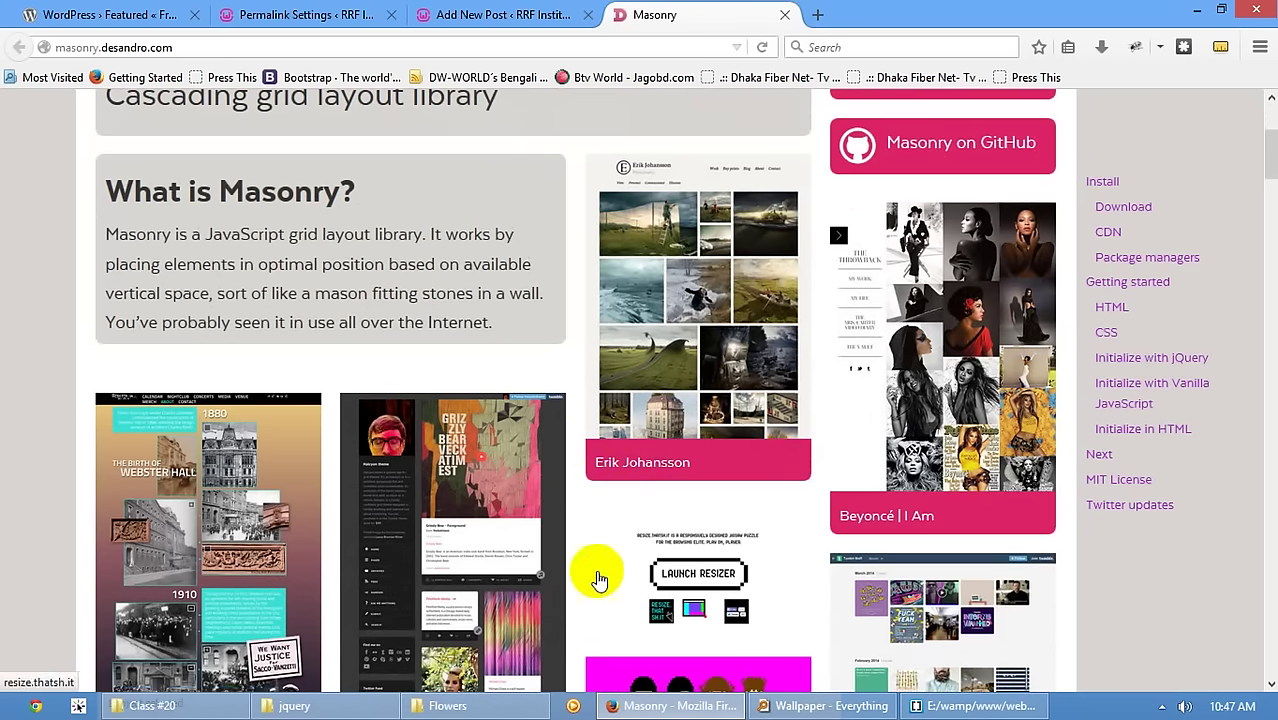
{"action": "scroll", "coordinate": [558, 632], "scroll_direction": "down", "scroll_amount": 1}
{"action": "scroll", "coordinate": [686, 504], "scroll_direction": "up", "scroll_amount": 3}
{"action": "left_click", "coordinate": [500, 14]}
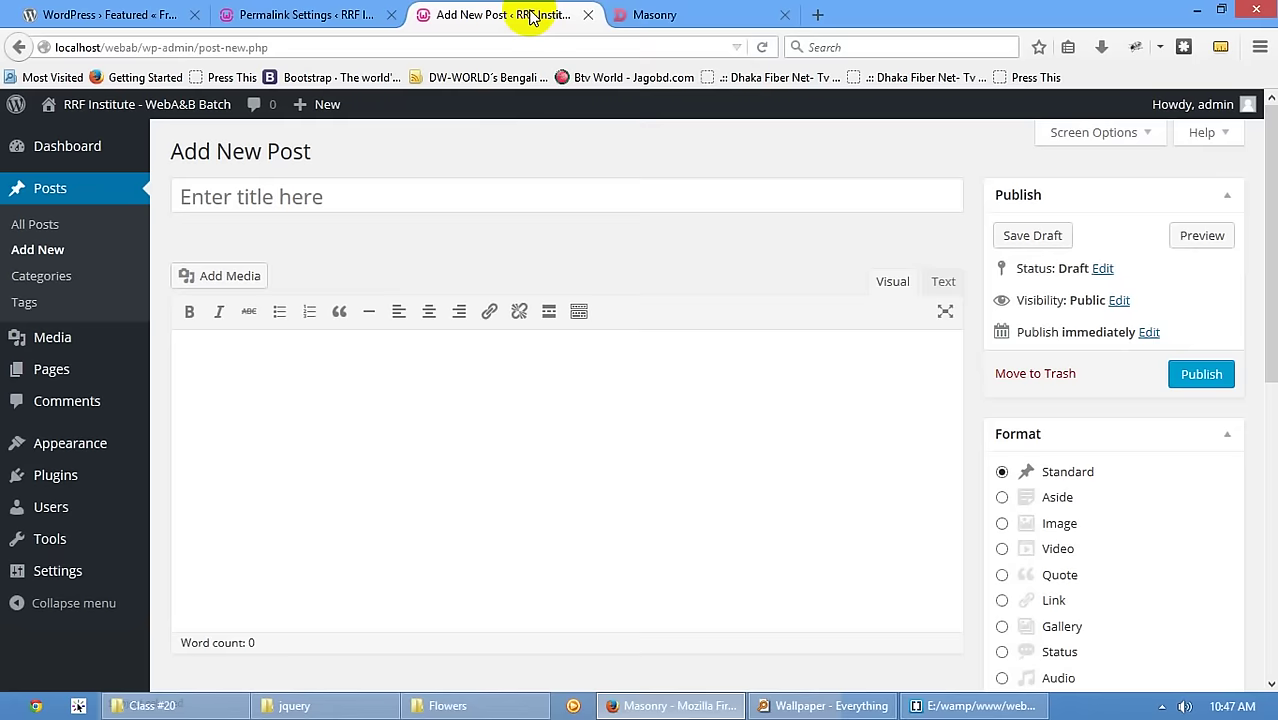
- Show wp-config.php in Brackets, then in Explorer go up to webab, open wp-content, and close it
{"action": "left_click", "coordinate": [950, 705]}
{"action": "scroll", "coordinate": [525, 550], "scroll_direction": "down", "scroll_amount": 5}
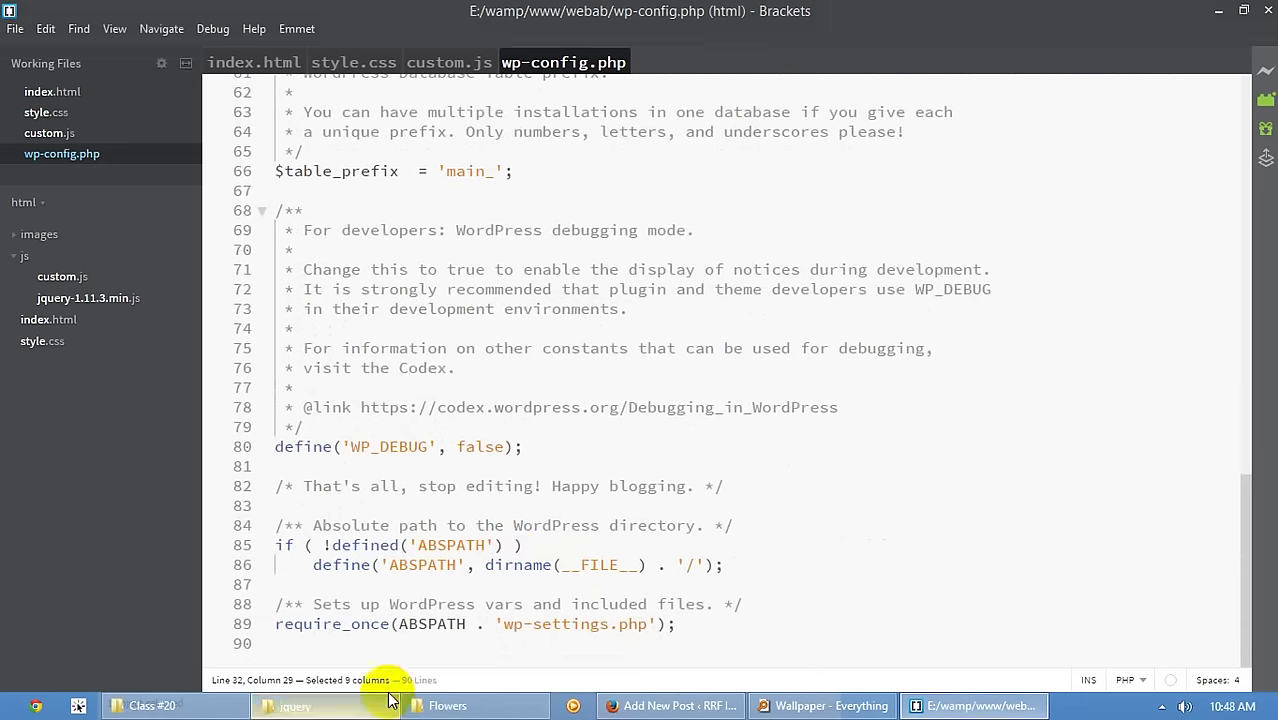
{"action": "left_click", "coordinate": [294, 705]}
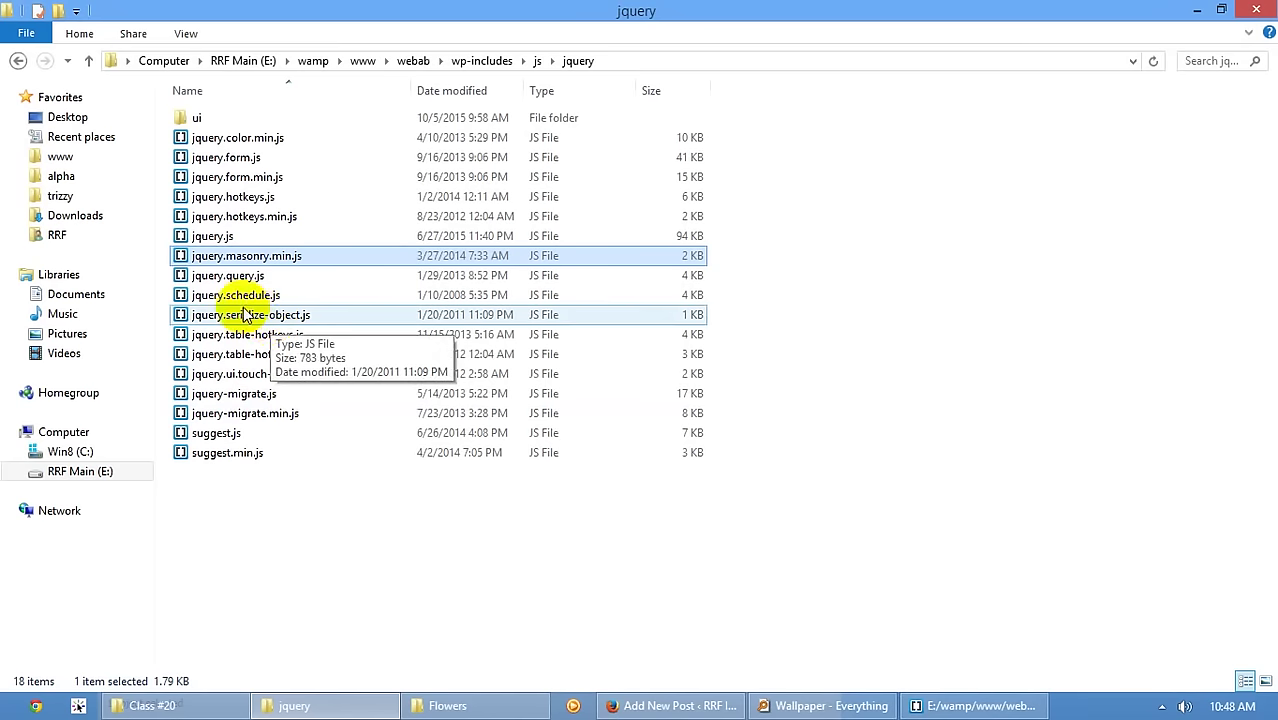
{"action": "left_click", "coordinate": [495, 60]}
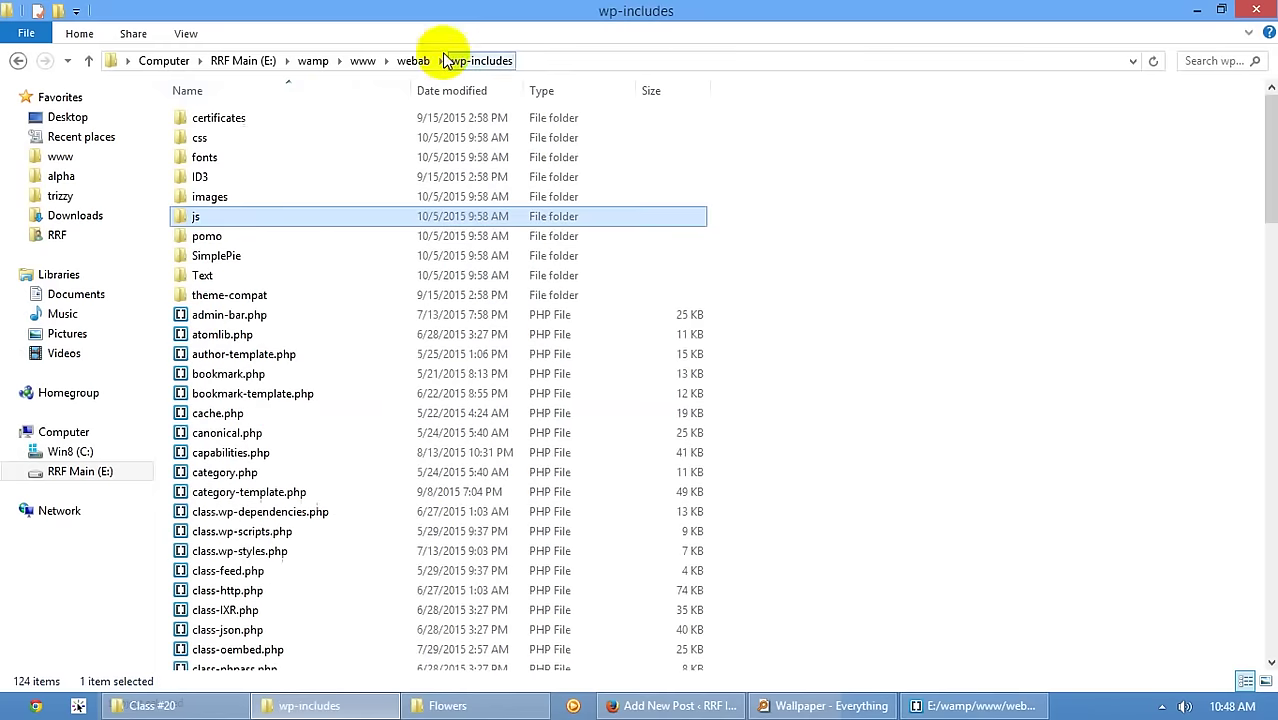
{"action": "left_click", "coordinate": [413, 60]}
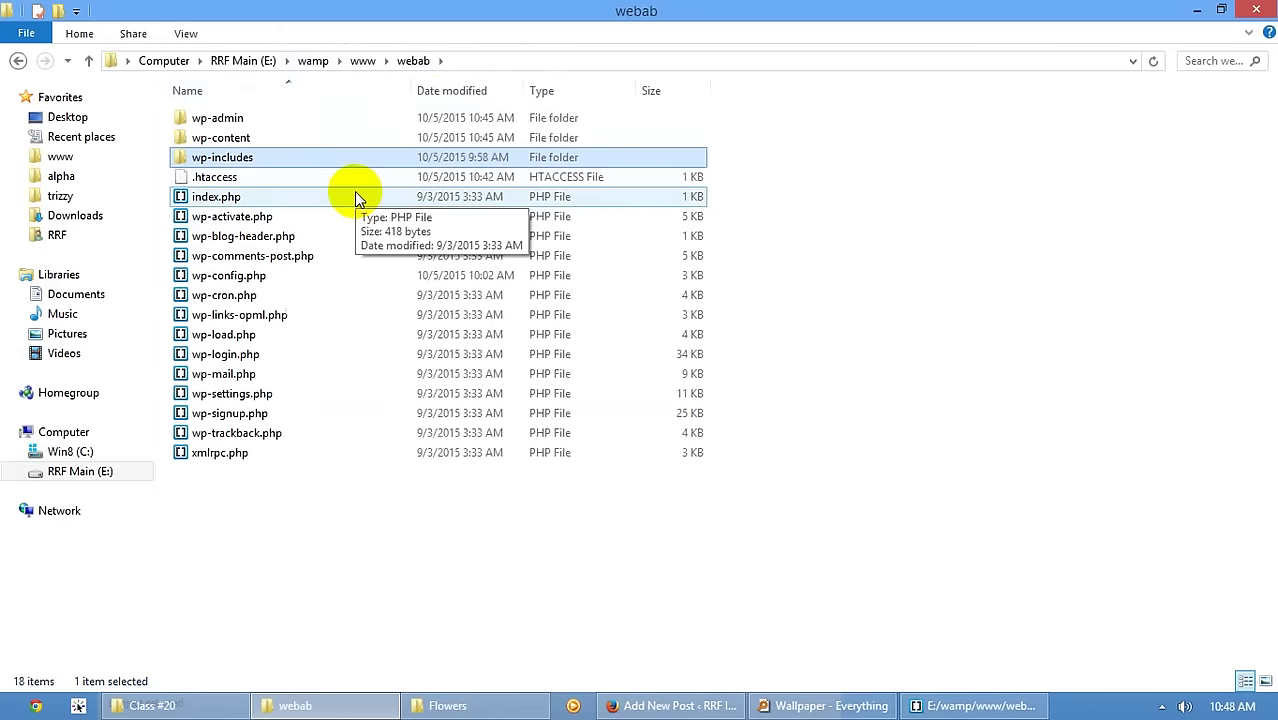
{"action": "double_click", "coordinate": [238, 137]}
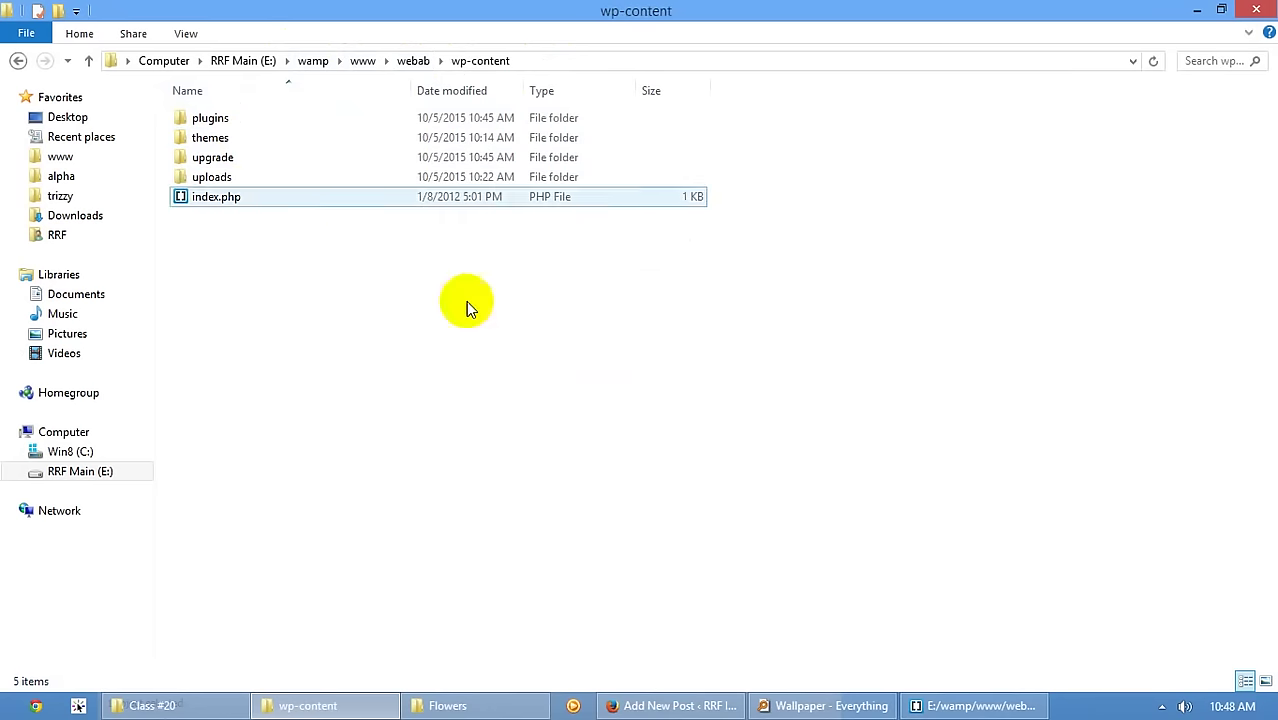
{"action": "left_click", "coordinate": [1257, 9]}
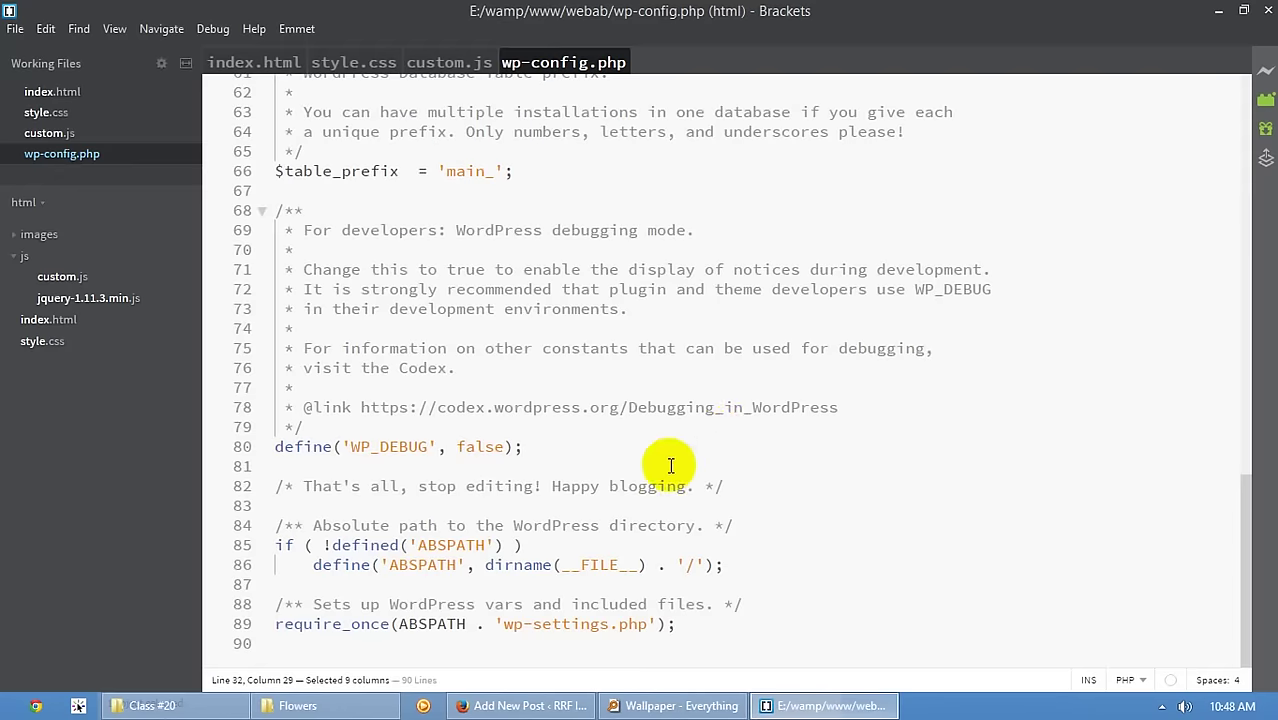